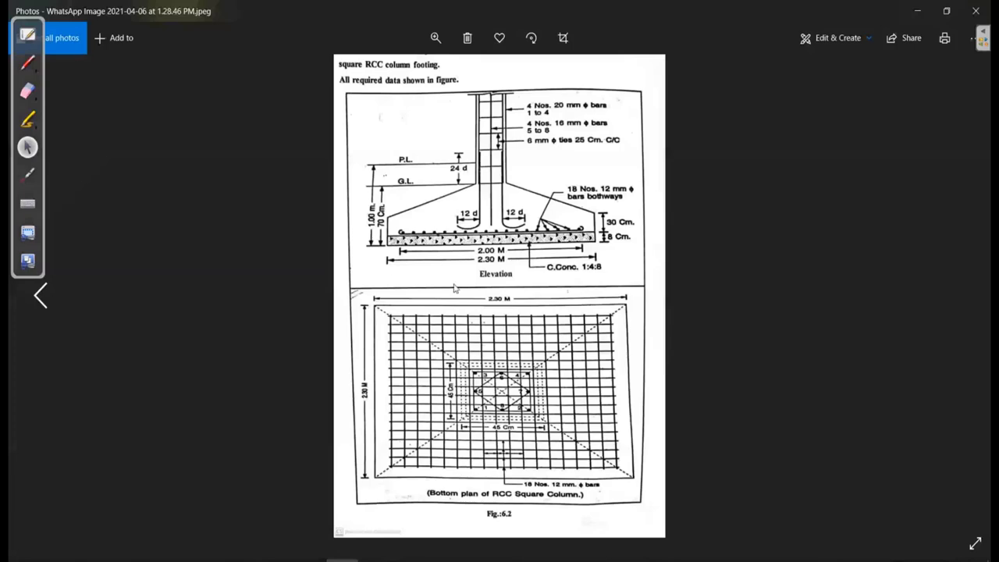
Zoom the footing image's elevation view to fill the window and turn on freehand ink.
key("Right")
key("Left")
scroll(499, 258, "up", 2)
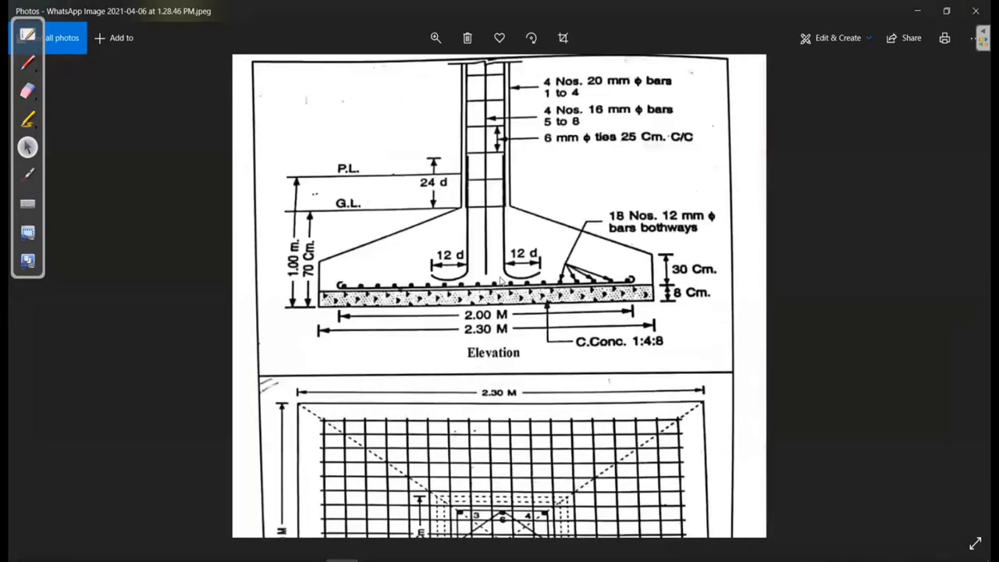
scroll(496, 333, "up", 1)
scroll(497, 326, "up", 1)
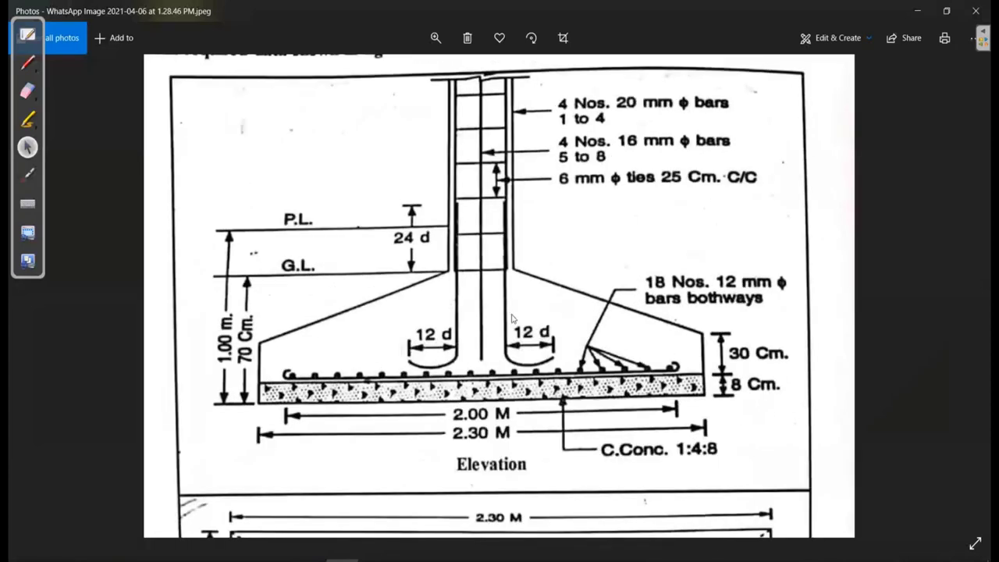
scroll(504, 328, "down", 1)
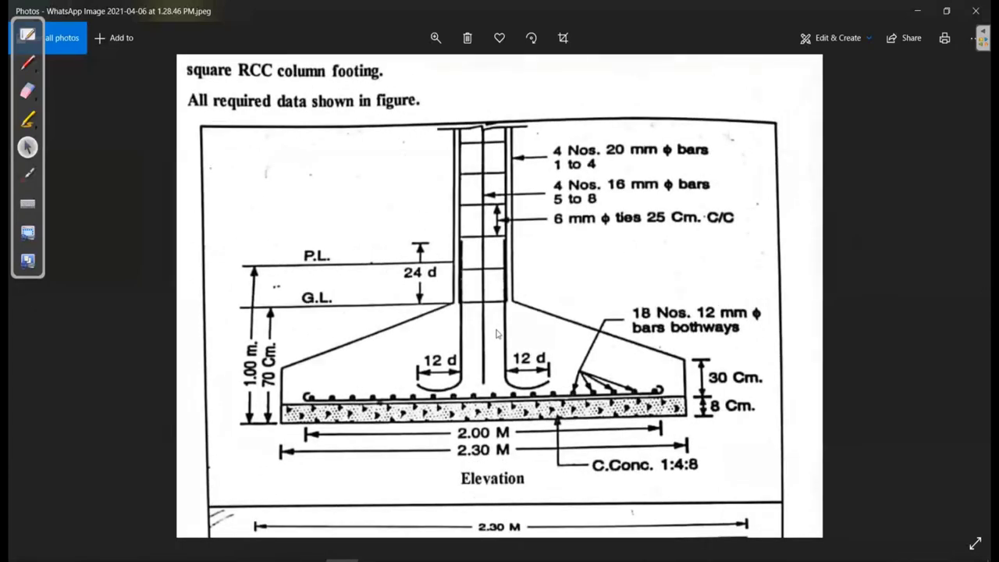
scroll(496, 333, "up", 1)
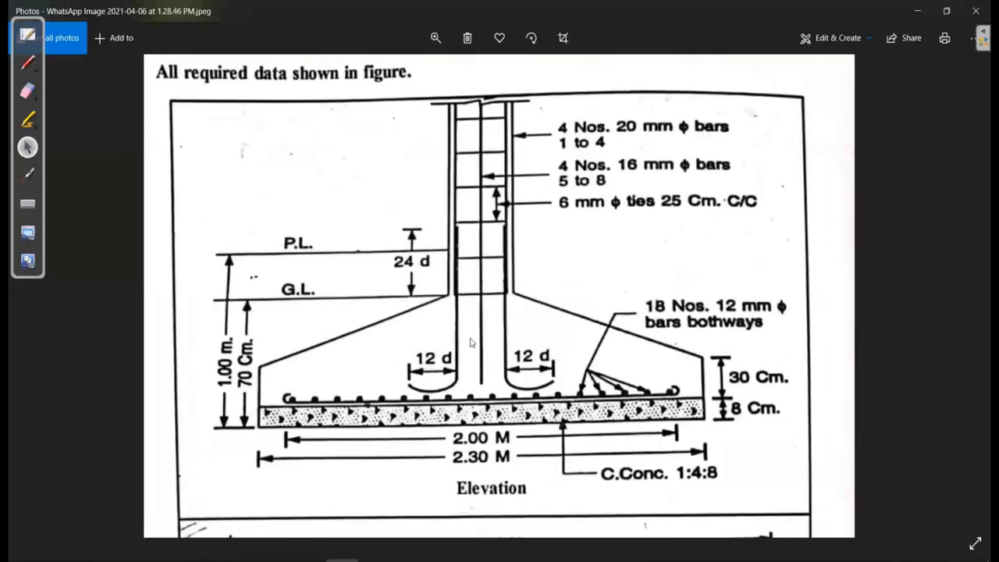
key("ctrl+shift+1")
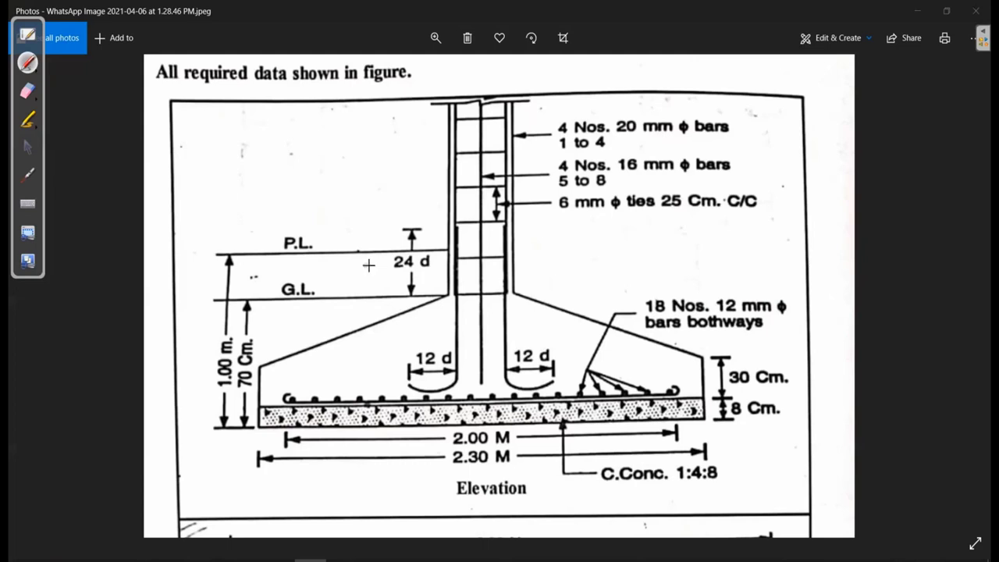
mouse_move(531, 307)
left_mouse_down()
mouse_move(551, 316)
mouse_move(647, 262)
left_mouse_up()
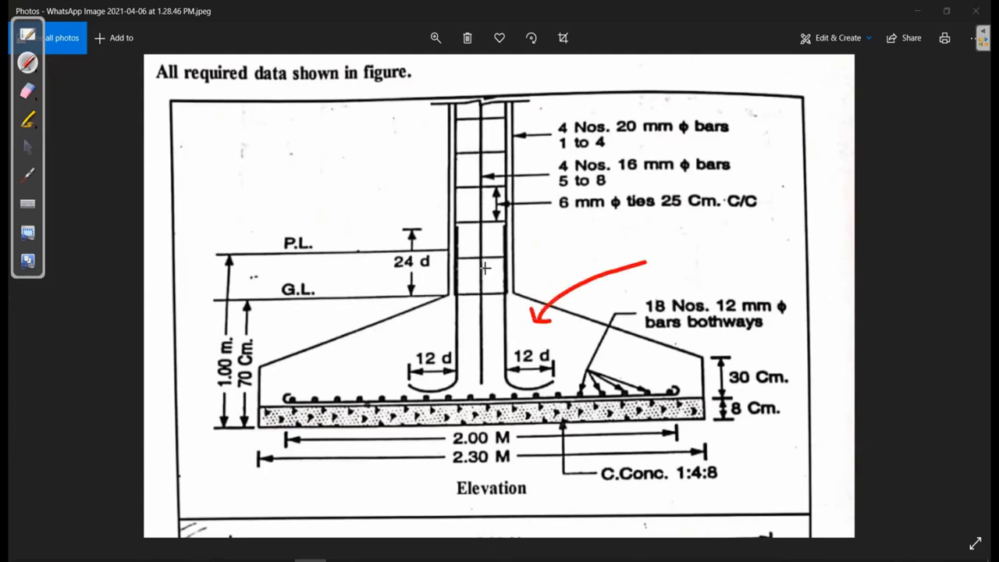
left_click_drag(496, 229, 496, 256)
left_click_drag(483, 244, 591, 239)
mouse_move(676, 248)
left_mouse_down()
mouse_move(690, 275)
mouse_move(673, 228)
left_mouse_up()
mouse_move(600, 231)
left_mouse_down()
mouse_move(624, 244)
mouse_move(648, 231)
left_mouse_up()
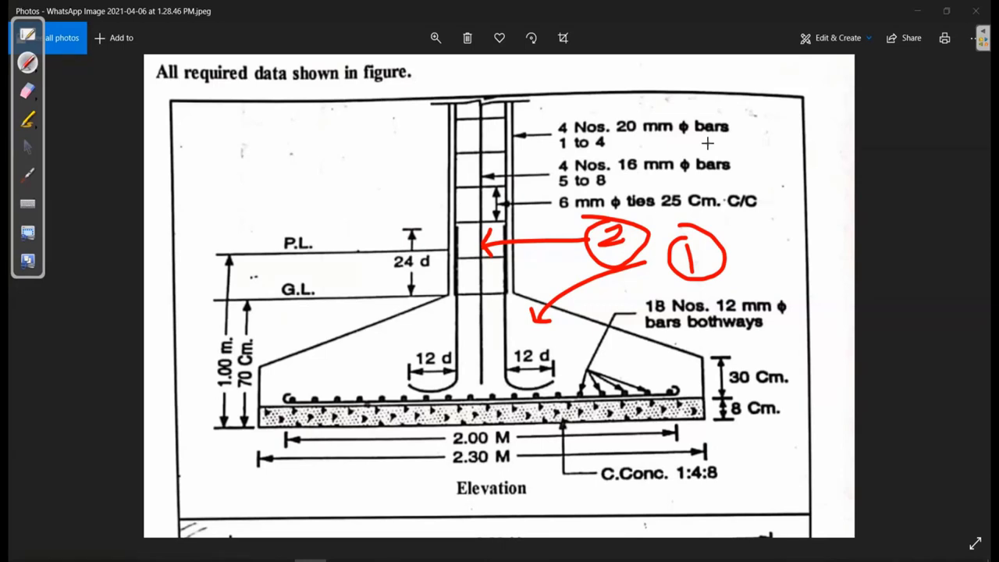
left_click_drag(742, 107, 757, 216)
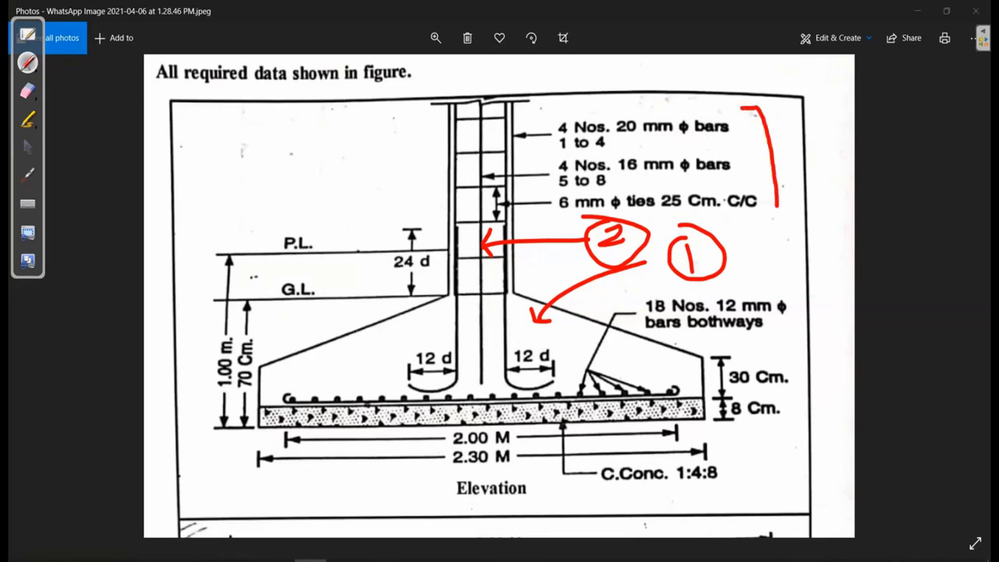
mouse_move(787, 142)
left_mouse_down()
mouse_move(798, 154)
mouse_move(794, 170)
mouse_move(796, 150)
left_mouse_up()
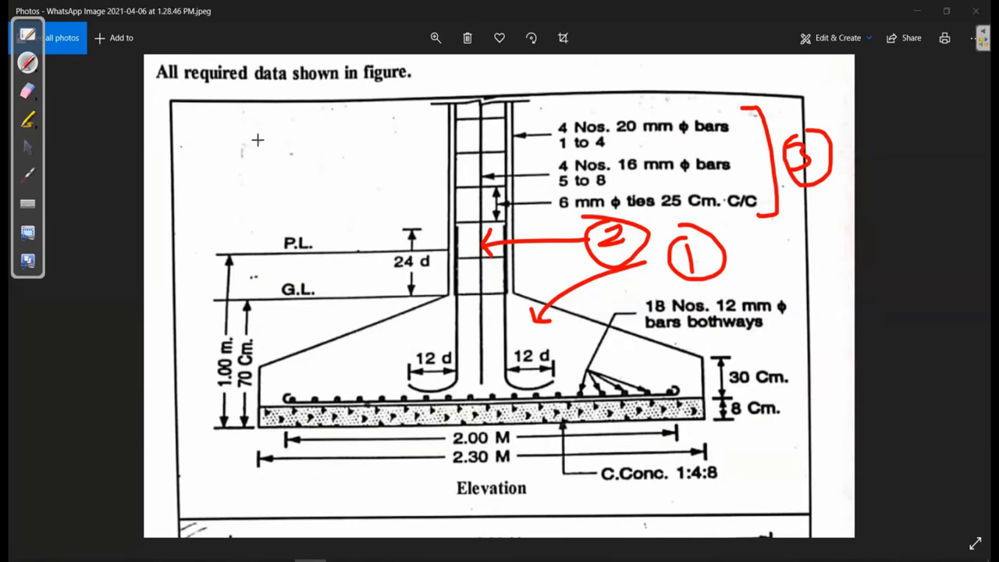
mouse_move(221, 125)
left_mouse_down()
mouse_move(246, 160)
mouse_move(251, 148)
mouse_move(286, 171)
mouse_move(301, 137)
mouse_move(329, 125)
mouse_move(353, 139)
left_mouse_up()
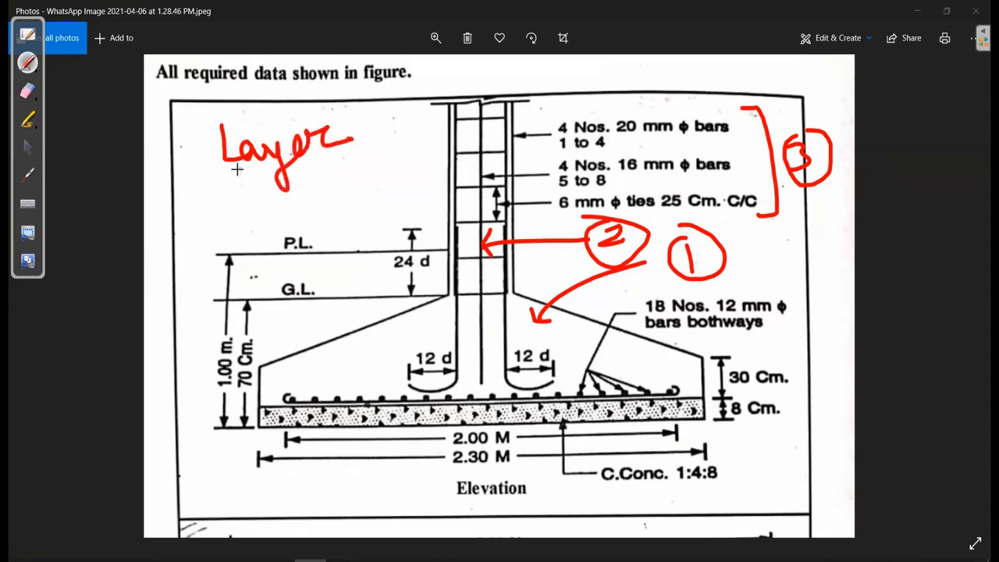
left_click_drag(228, 173, 359, 164)
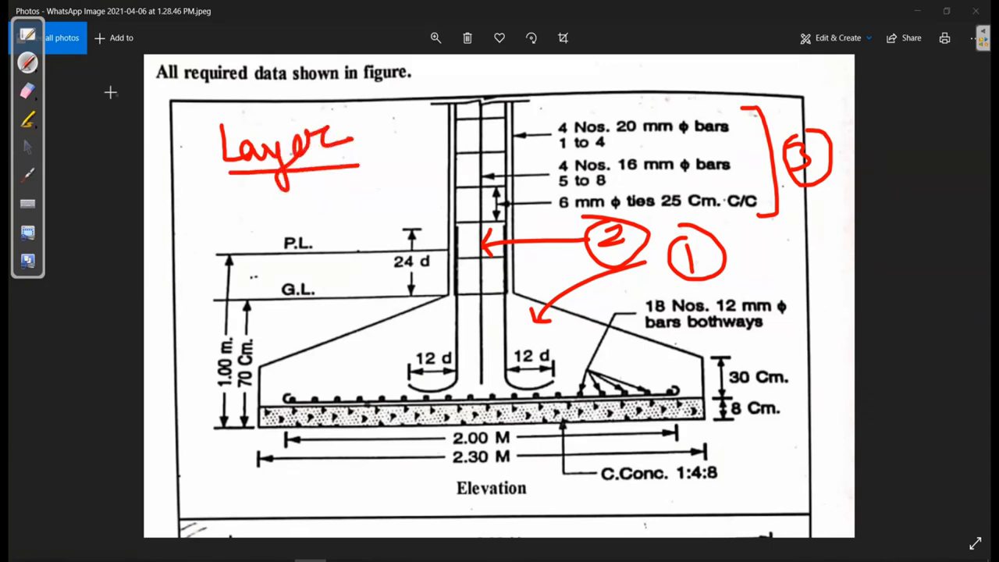
left_click(28, 91)
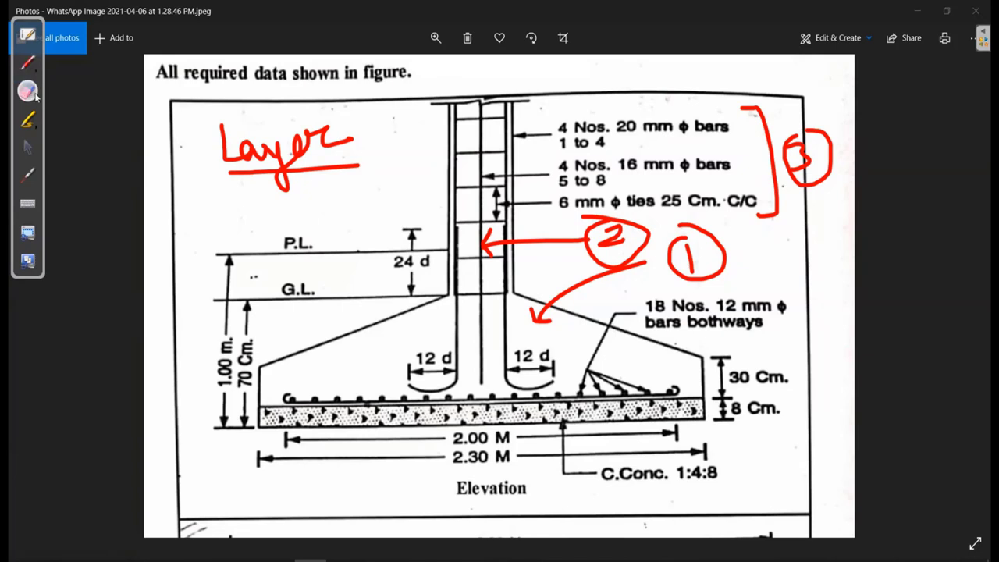
mouse_move(312, 117)
left_mouse_down()
mouse_move(194, 158)
mouse_move(410, 261)
mouse_move(671, 324)
mouse_move(673, 163)
mouse_move(639, 305)
left_mouse_up()
Trace the footing slope and column top in red, adding arrows to the Elevation label and column stem.
left_click(27, 64)
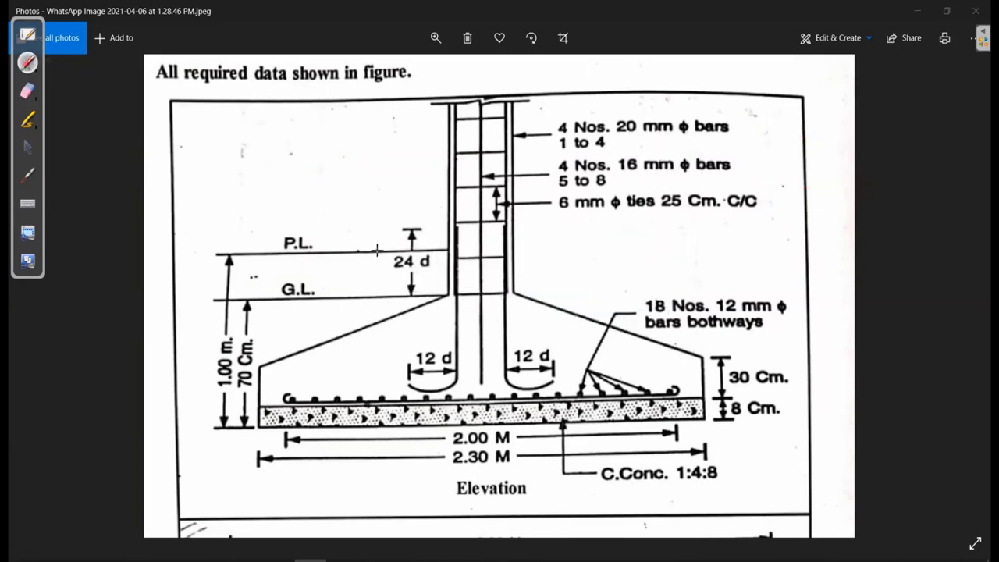
mouse_move(450, 294)
left_mouse_down()
mouse_move(263, 361)
mouse_move(256, 425)
mouse_move(450, 427)
mouse_move(706, 412)
mouse_move(509, 113)
left_mouse_up()
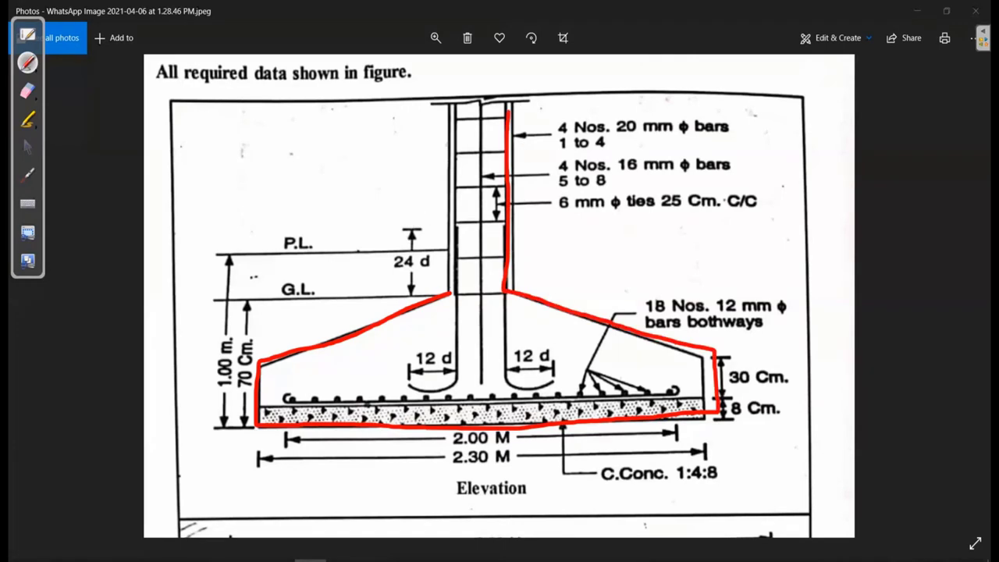
mouse_move(447, 142)
left_mouse_down()
mouse_move(462, 160)
mouse_move(525, 134)
left_mouse_up()
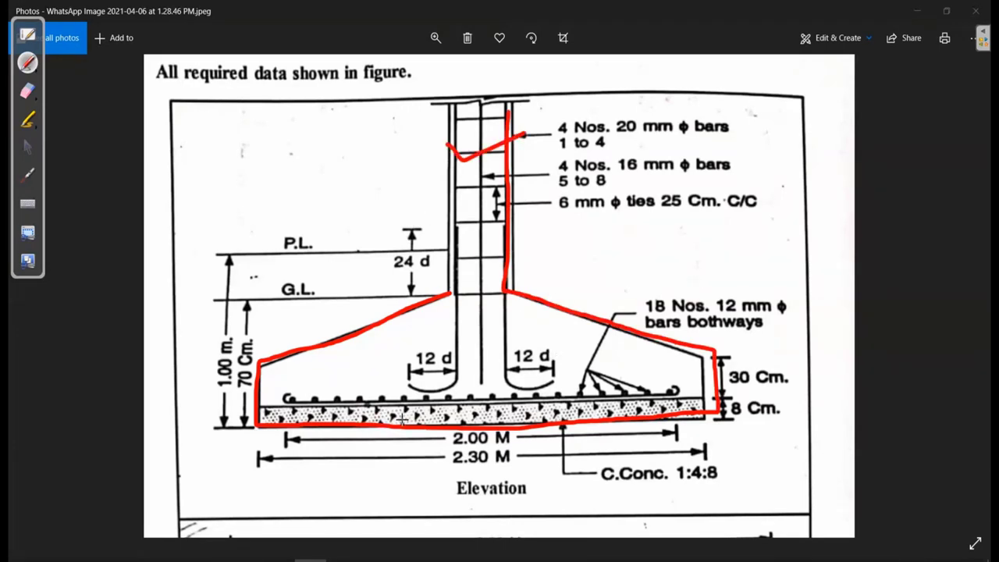
mouse_move(403, 420)
left_mouse_down()
mouse_move(402, 466)
mouse_move(434, 453)
mouse_move(546, 485)
left_mouse_up()
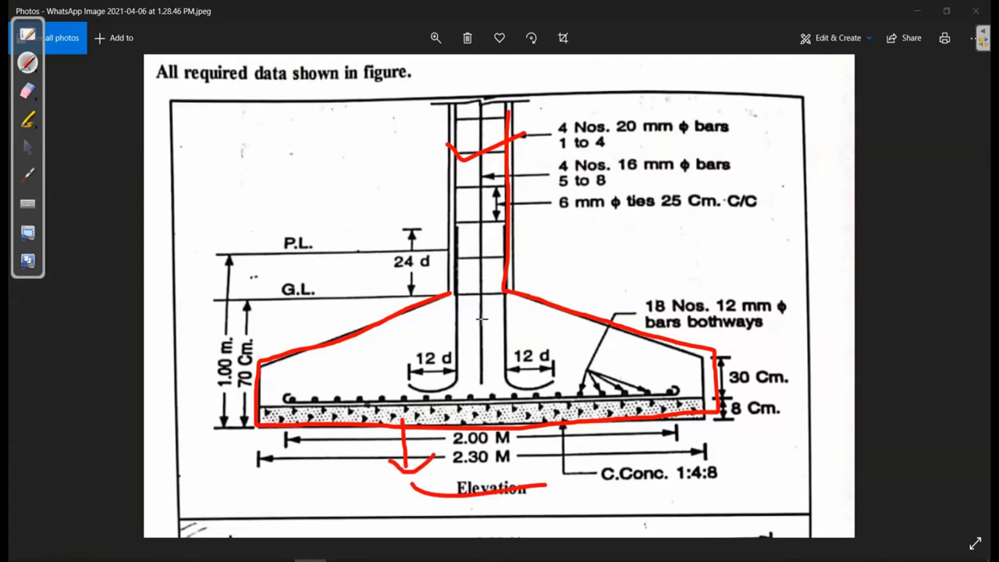
mouse_move(525, 320)
left_mouse_down()
mouse_move(506, 334)
mouse_move(523, 345)
mouse_move(631, 267)
left_mouse_up()
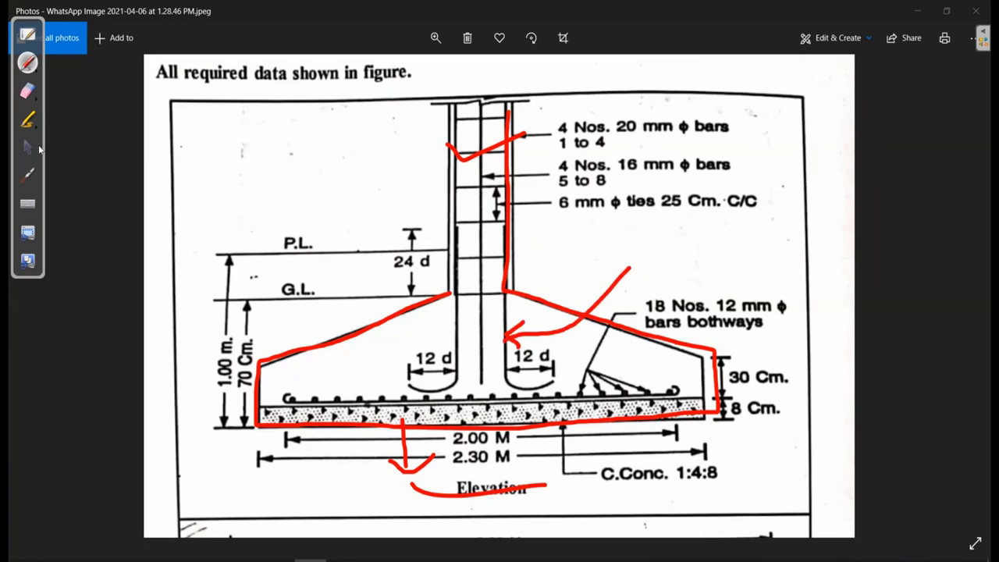
left_click(34, 148)
Scroll down to the plan and erase the stray tick mark above it.
scroll(364, 288, "down", 5)
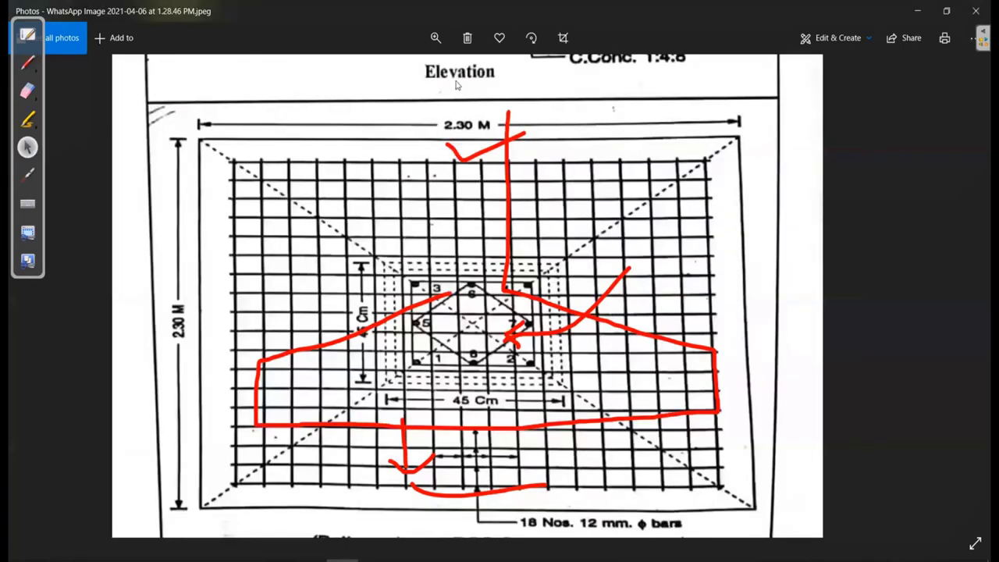
scroll(365, 288, "down", 2)
left_click(32, 62)
left_click(28, 92)
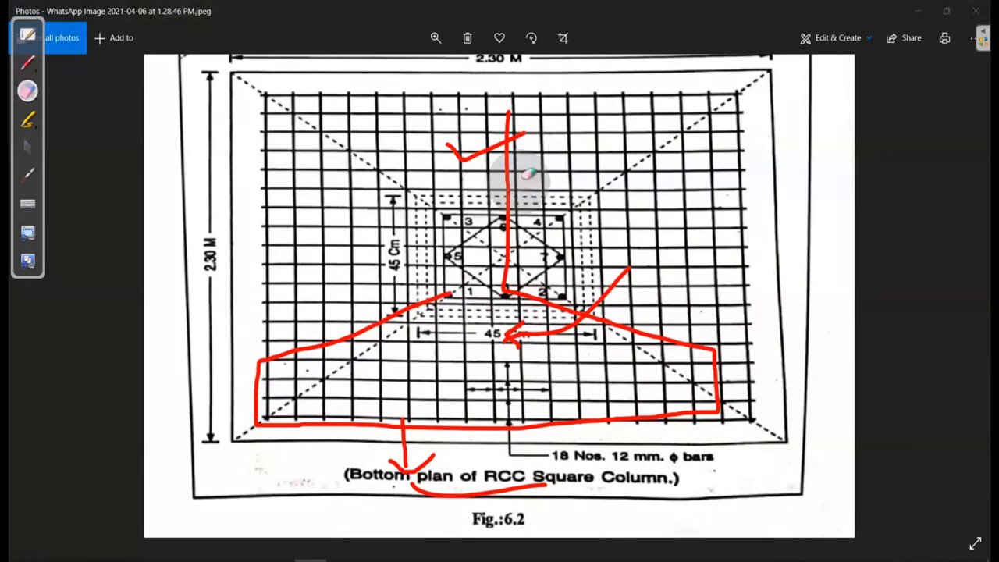
mouse_move(519, 182)
left_mouse_down()
mouse_move(493, 160)
mouse_move(330, 375)
mouse_move(504, 249)
mouse_move(452, 144)
left_mouse_up()
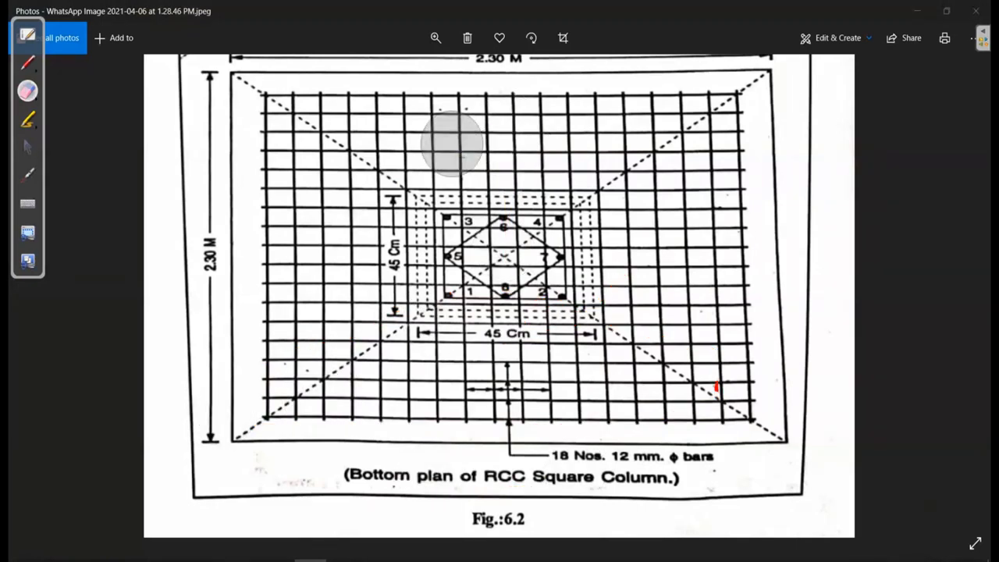
Box the column in plan in red and handwrite the Column and Stirrup labels.
left_click(28, 62)
mouse_move(442, 212)
left_mouse_down()
mouse_move(446, 288)
mouse_move(485, 300)
mouse_move(571, 300)
mouse_move(568, 212)
mouse_move(443, 212)
left_mouse_up()
mouse_move(572, 233)
left_mouse_down()
mouse_move(599, 200)
mouse_move(635, 209)
mouse_move(659, 197)
left_mouse_up()
mouse_move(664, 169)
left_mouse_down()
mouse_move(664, 208)
mouse_move(706, 173)
mouse_move(726, 184)
mouse_move(740, 178)
left_mouse_up()
mouse_move(525, 259)
left_mouse_down()
mouse_move(537, 234)
mouse_move(546, 275)
mouse_move(645, 264)
mouse_move(670, 245)
mouse_move(653, 270)
left_mouse_up()
left_click_drag(674, 234, 676, 270)
left_click_drag(668, 248, 682, 248)
left_click_drag(687, 234, 704, 266)
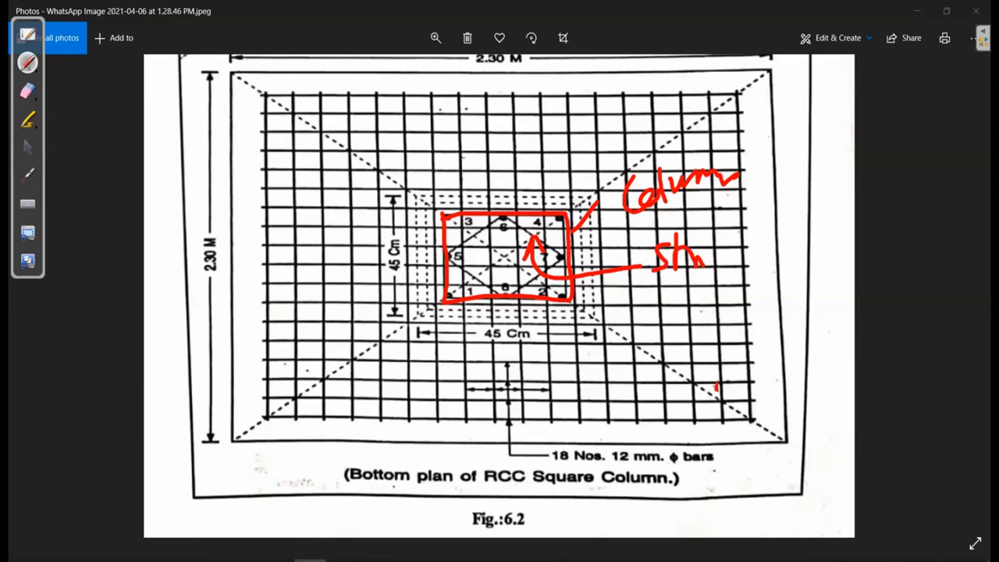
left_click_drag(705, 257, 737, 267)
left_click_drag(738, 258, 763, 258)
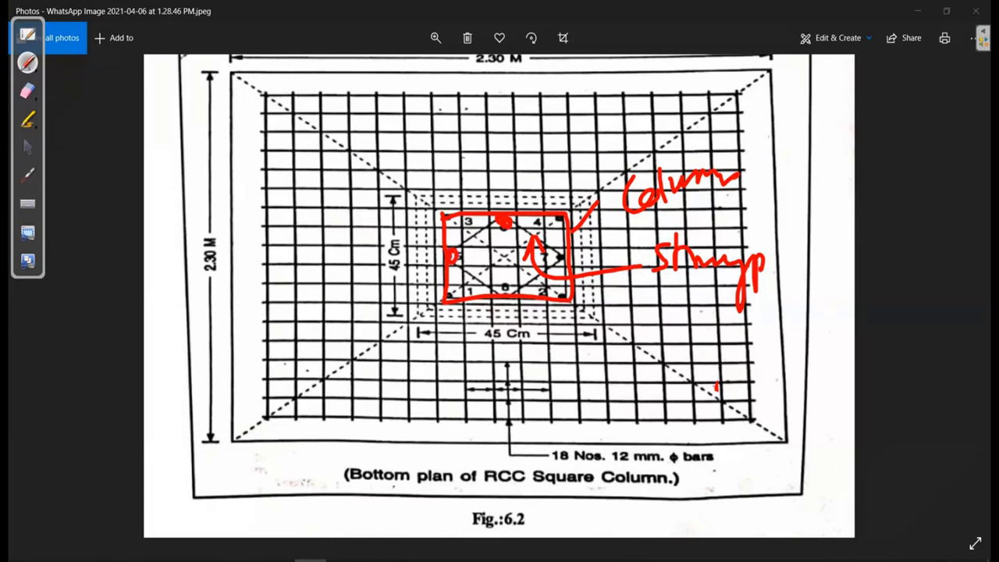
Mark bar positions on the column box and sketch crossing bar lines at upper left.
left_click_drag(500, 292, 511, 293)
left_click_drag(561, 259, 567, 269)
left_click_drag(441, 212, 267, 94)
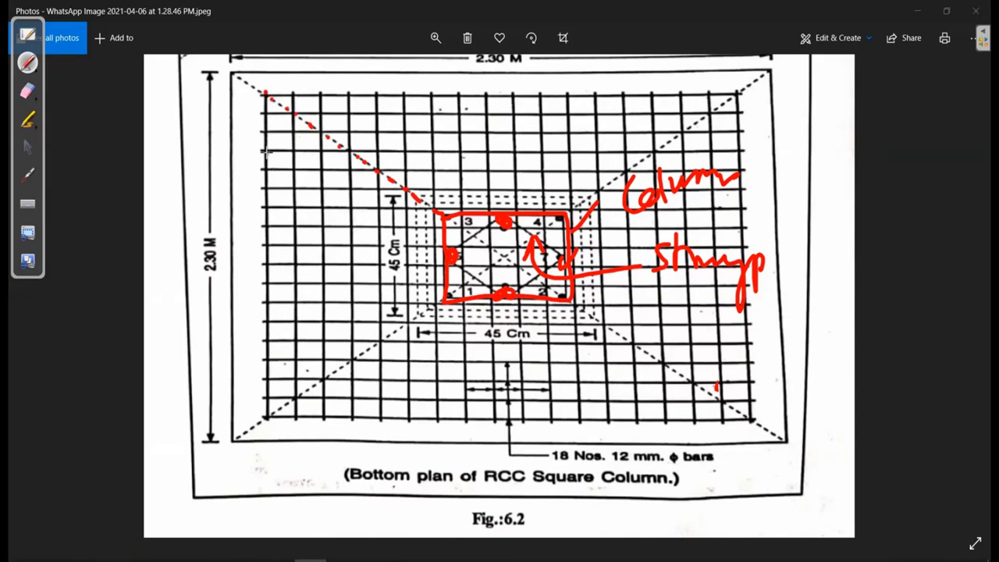
left_click_drag(266, 151, 276, 261)
left_click_drag(290, 157, 293, 278)
left_click_drag(270, 212, 390, 226)
Circle the bottom bars in the elevation and draw an arrow toward the column box.
left_click(28, 146)
scroll(449, 332, "up", 1)
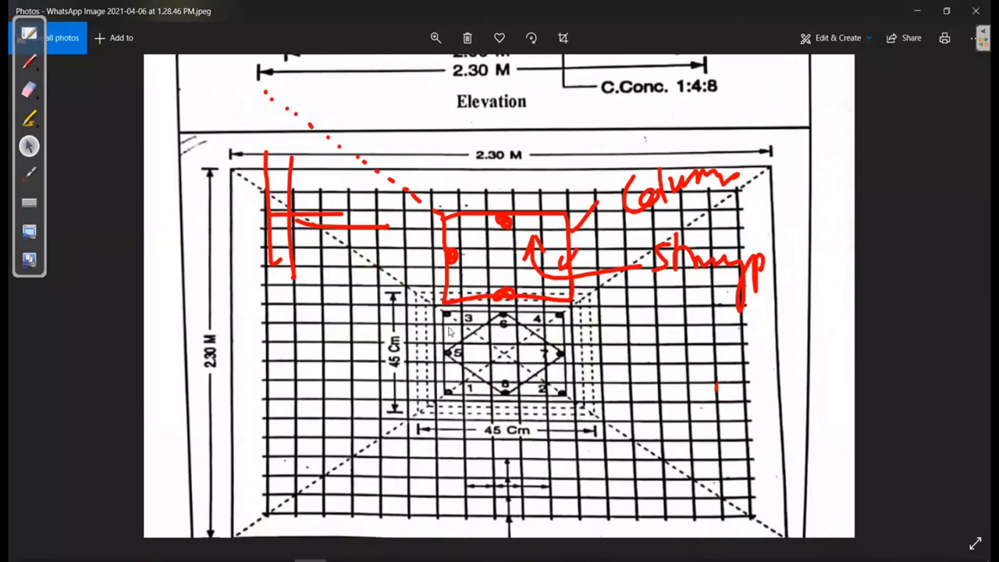
scroll(448, 331, "up", 3)
left_click(29, 61)
left_click_drag(316, 319, 363, 326)
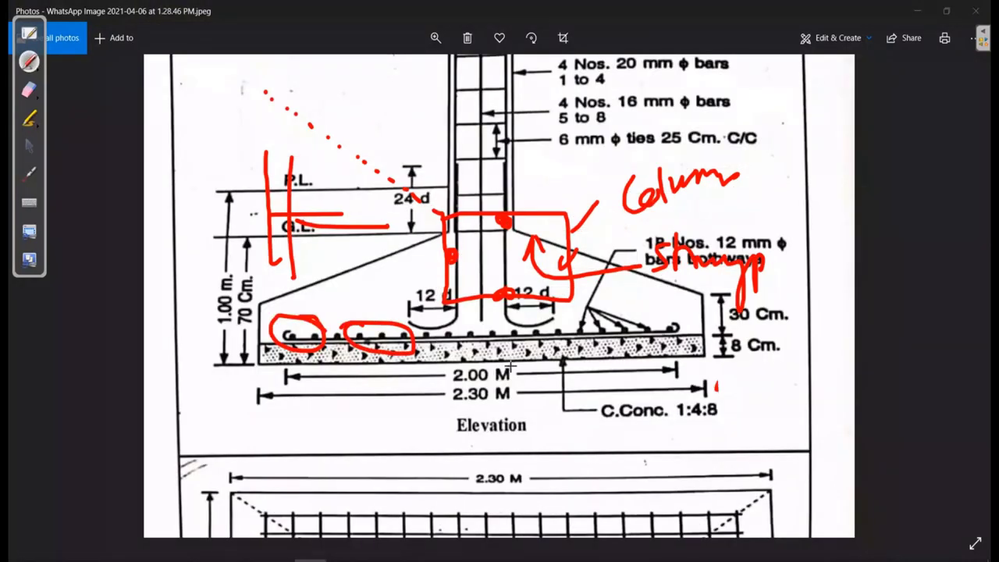
left_click_drag(596, 169, 587, 211)
left_click(25, 146)
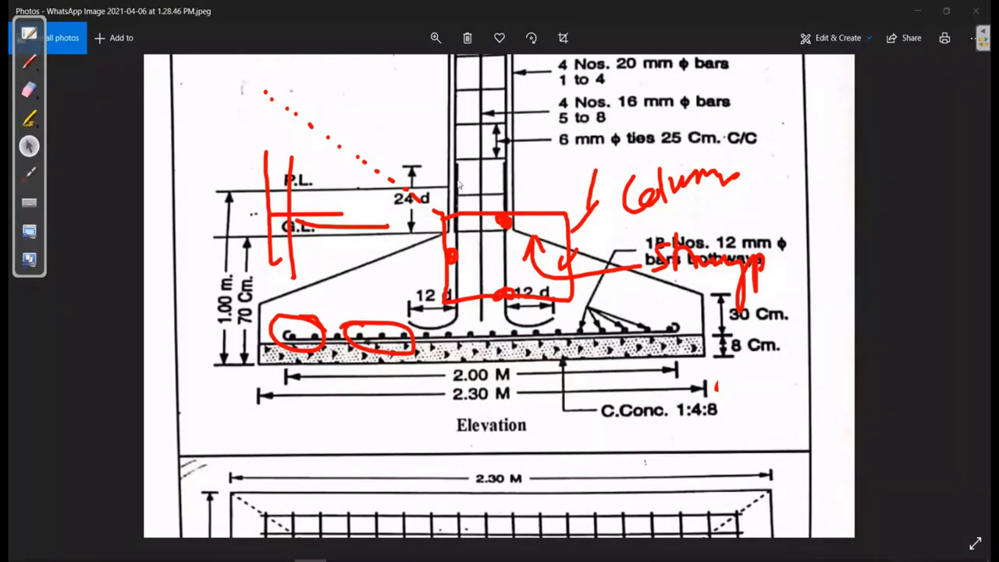
Erase the red strokes near the P.L. label.
scroll(459, 184, "up", 1)
left_click(29, 90)
mouse_move(289, 156)
left_mouse_down()
mouse_move(217, 199)
mouse_move(716, 195)
left_mouse_up()
Clear all ink, then underline the 20 mm bar size and arrow the 16 mm bars to the column.
double_click(32, 92)
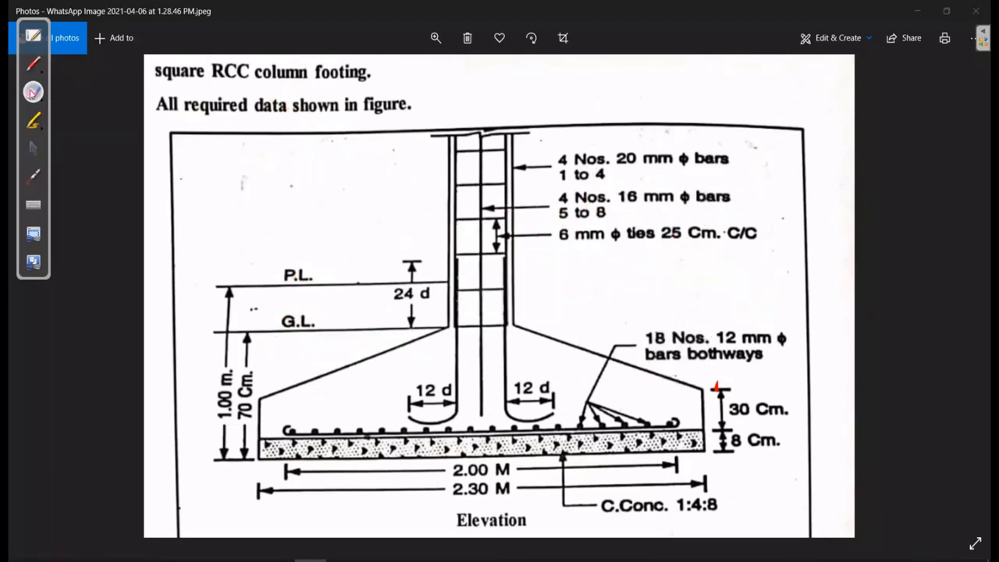
left_click(31, 67)
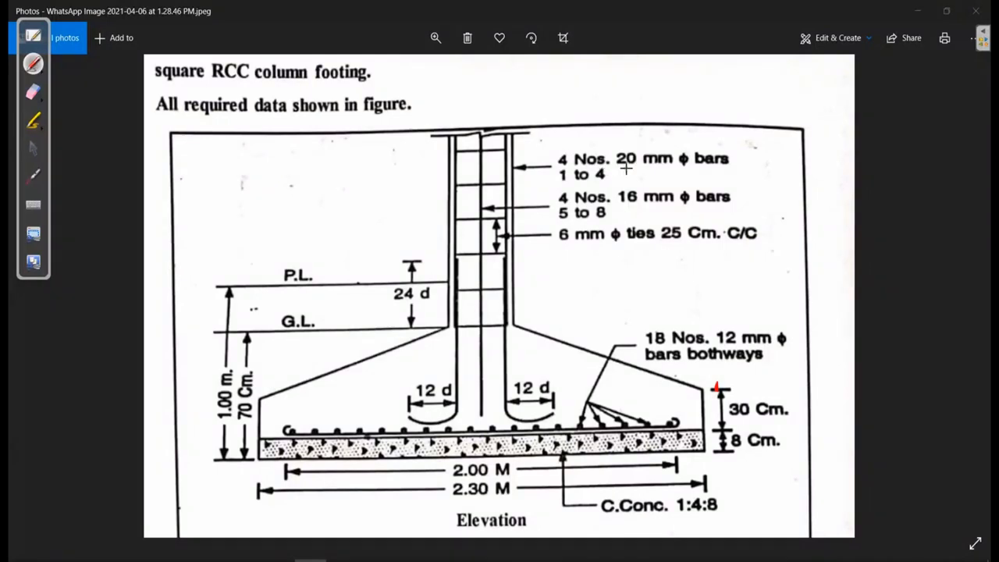
left_click_drag(628, 168, 733, 163)
left_click_drag(557, 198, 485, 208)
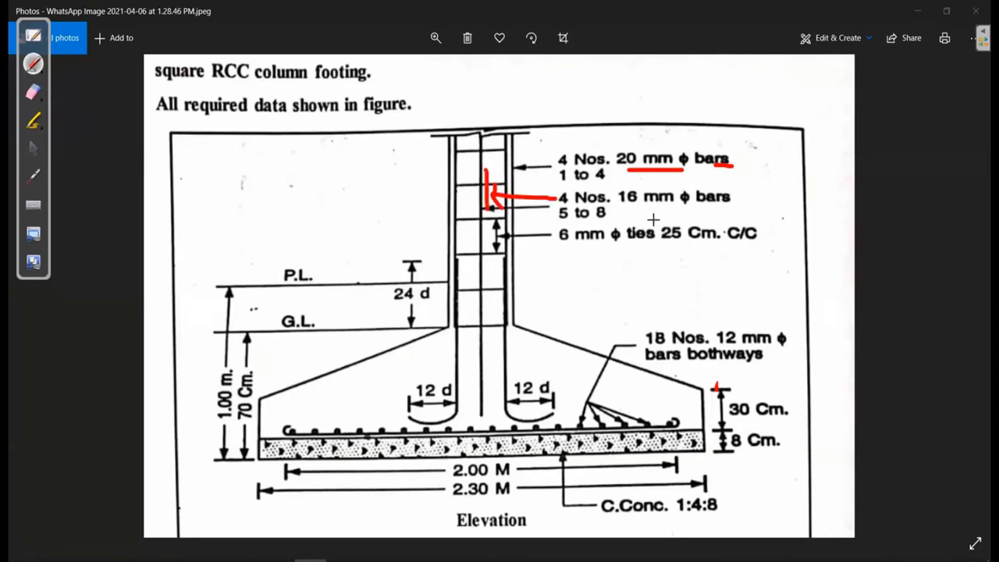
Sketch the column cross-section with its tie, underline the 6 mm tie note and circle 24 d.
mouse_move(562, 270)
left_mouse_down()
mouse_move(558, 336)
mouse_move(648, 271)
mouse_move(590, 340)
mouse_move(555, 340)
left_mouse_up()
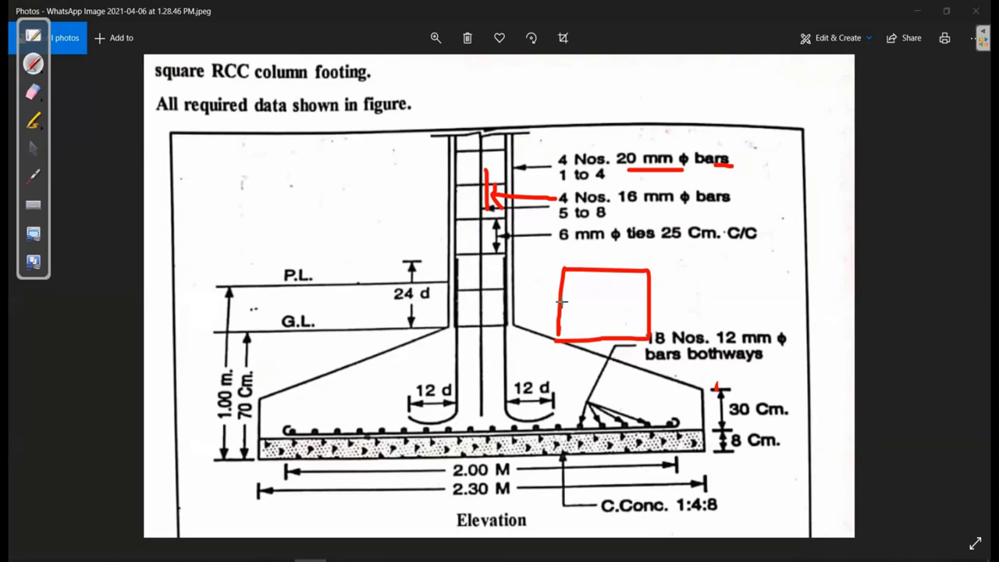
mouse_move(561, 302)
left_mouse_down()
mouse_move(622, 281)
mouse_move(638, 304)
mouse_move(615, 329)
mouse_move(556, 297)
left_mouse_up()
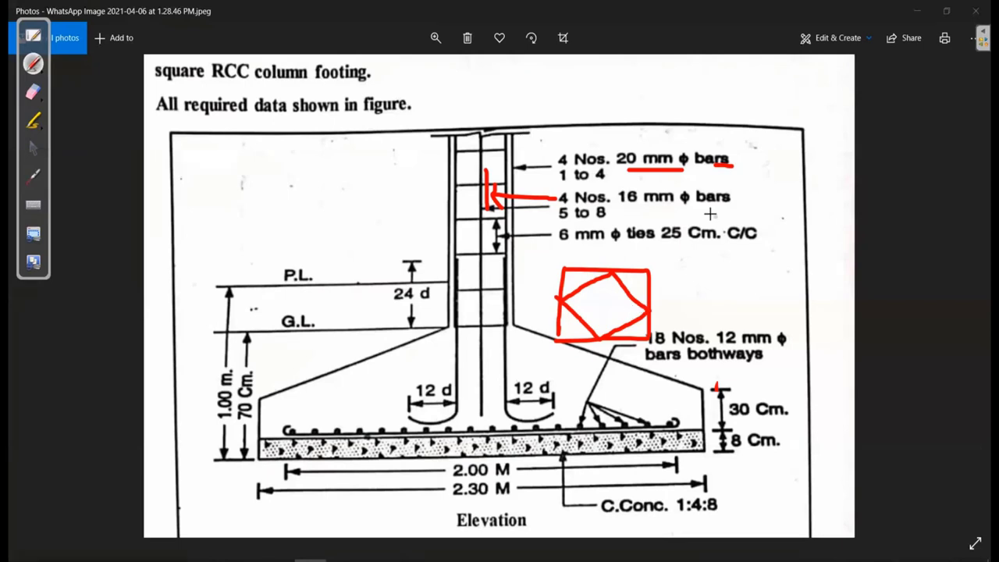
left_click_drag(559, 252, 646, 253)
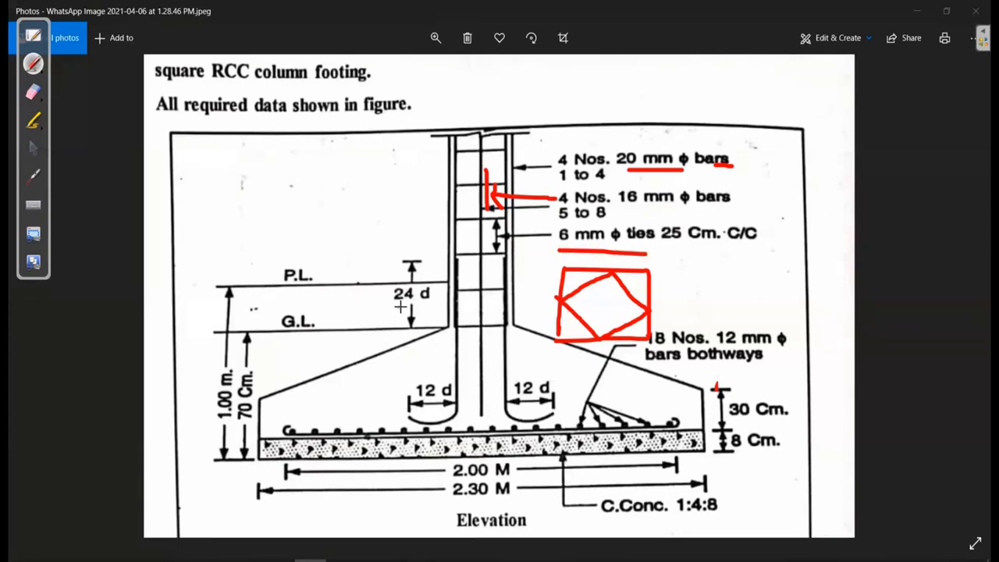
left_click_drag(432, 304, 441, 297)
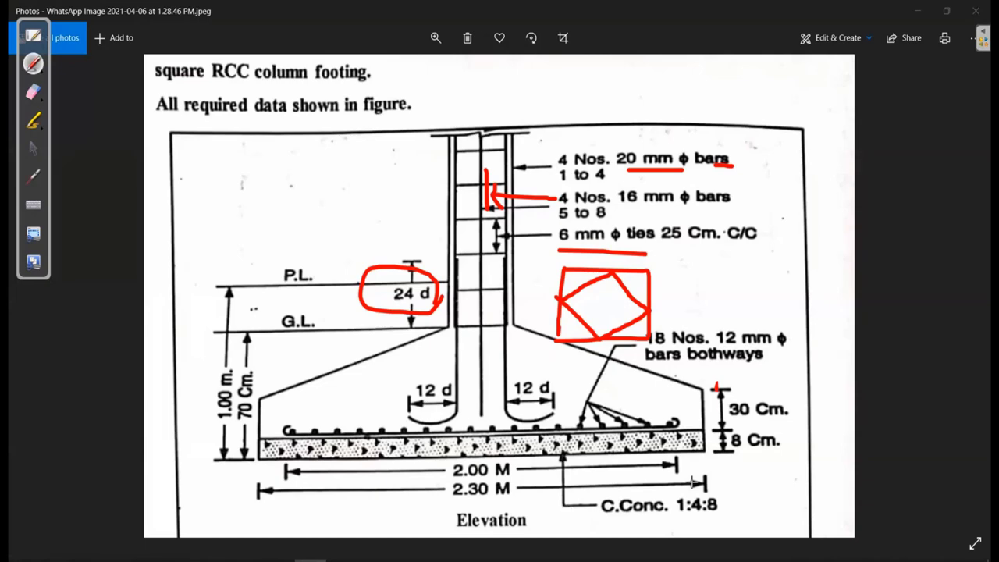
Wipe the red ink off the reference image and switch over to AutoCAD.
left_click(32, 148)
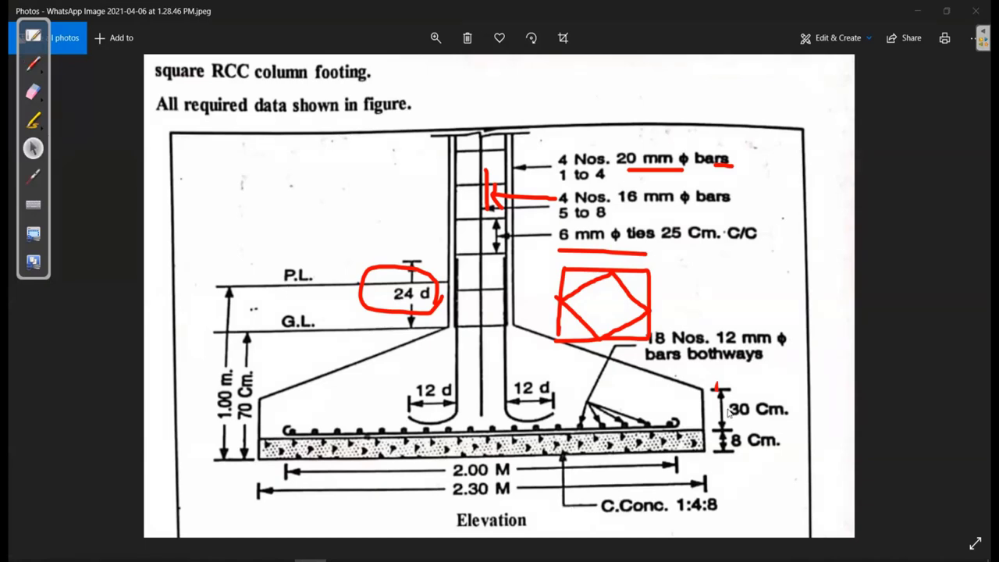
scroll(726, 328, "down", 1)
scroll(726, 328, "down", 2)
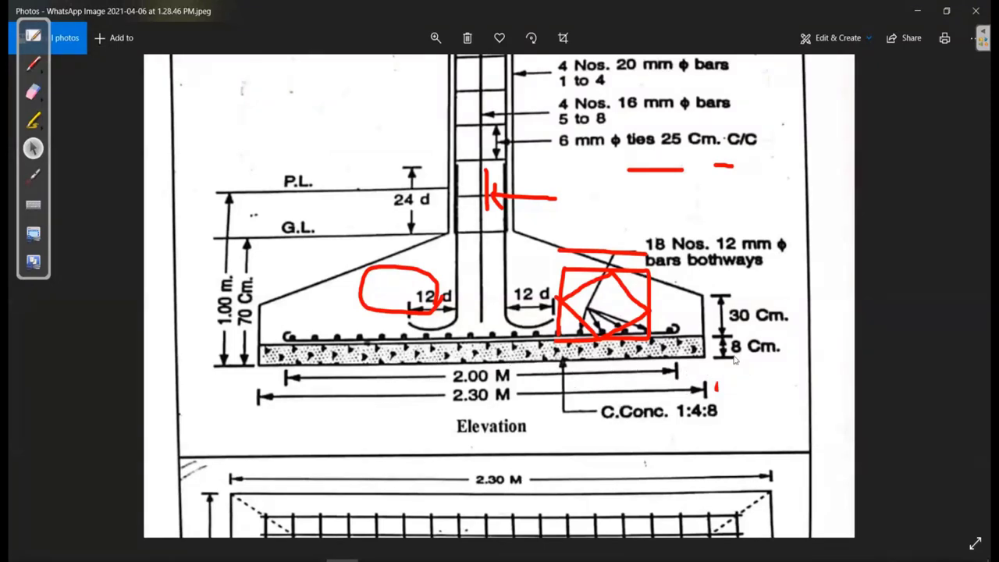
left_click(33, 92)
mouse_move(636, 266)
left_mouse_down()
mouse_move(412, 290)
mouse_move(737, 268)
mouse_move(479, 267)
mouse_move(653, 187)
mouse_move(732, 417)
left_mouse_up()
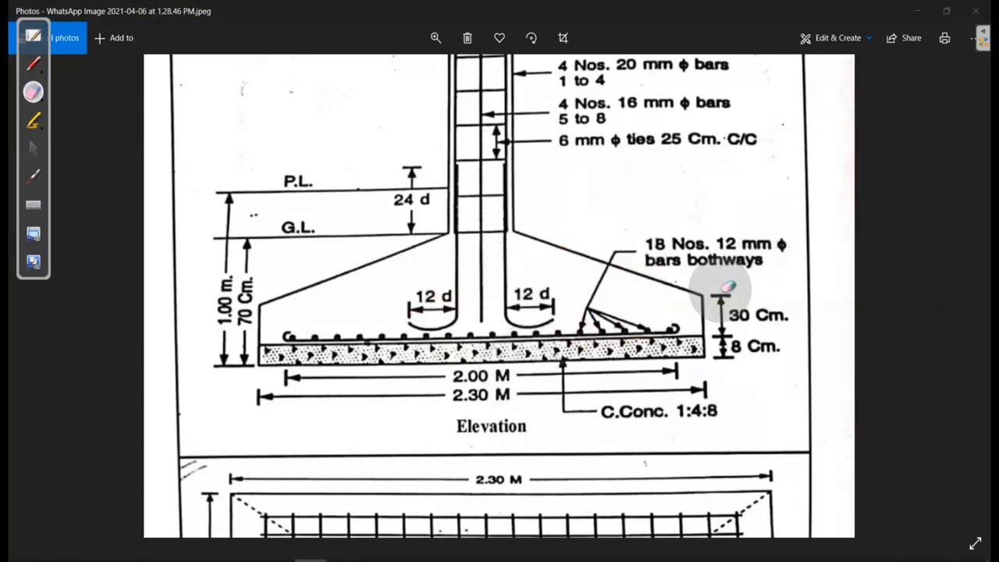
left_click(32, 148)
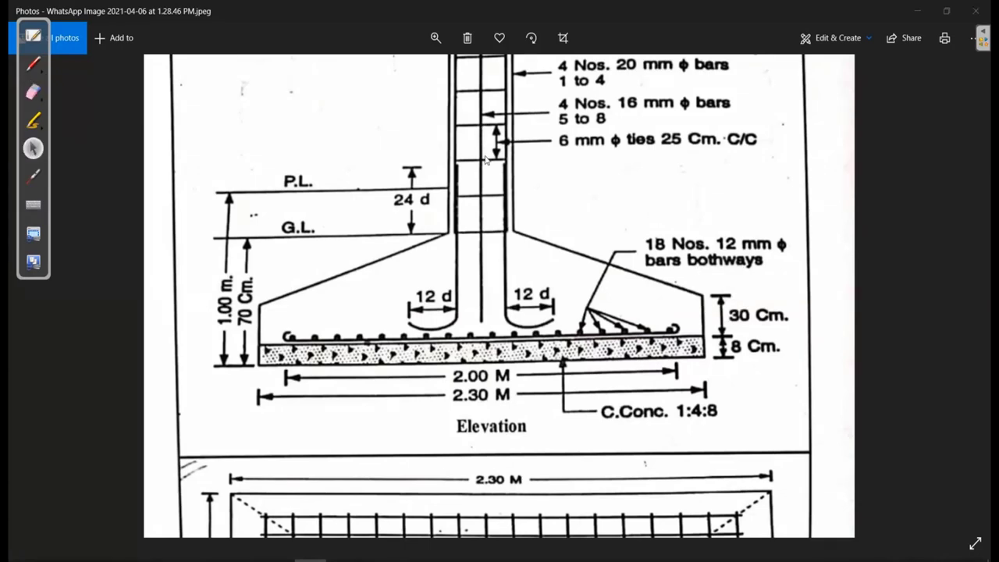
scroll(471, 282, "up", 1)
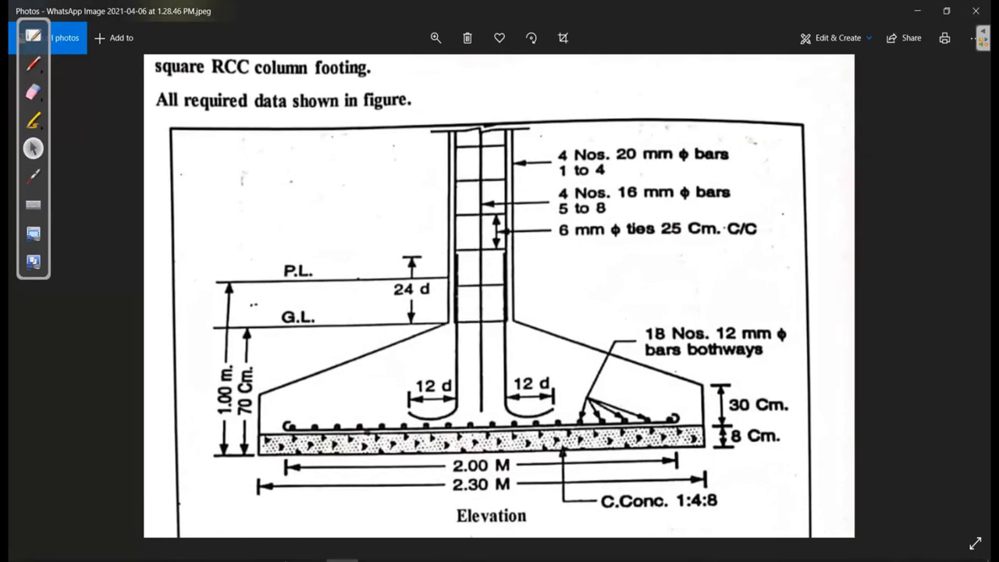
key("alt+Tab")
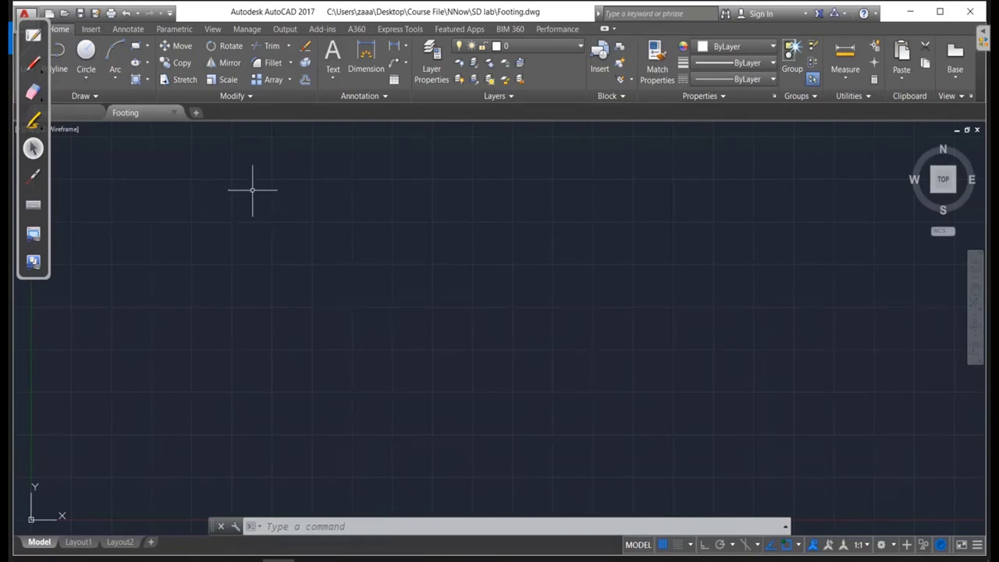
Write an 'LA' note in red ink, then run LA to open the Layer Properties Manager.
left_click(34, 64)
mouse_move(307, 197)
left_mouse_down()
mouse_move(305, 241)
mouse_move(322, 244)
mouse_move(355, 182)
mouse_move(380, 236)
mouse_move(370, 224)
left_mouse_up()
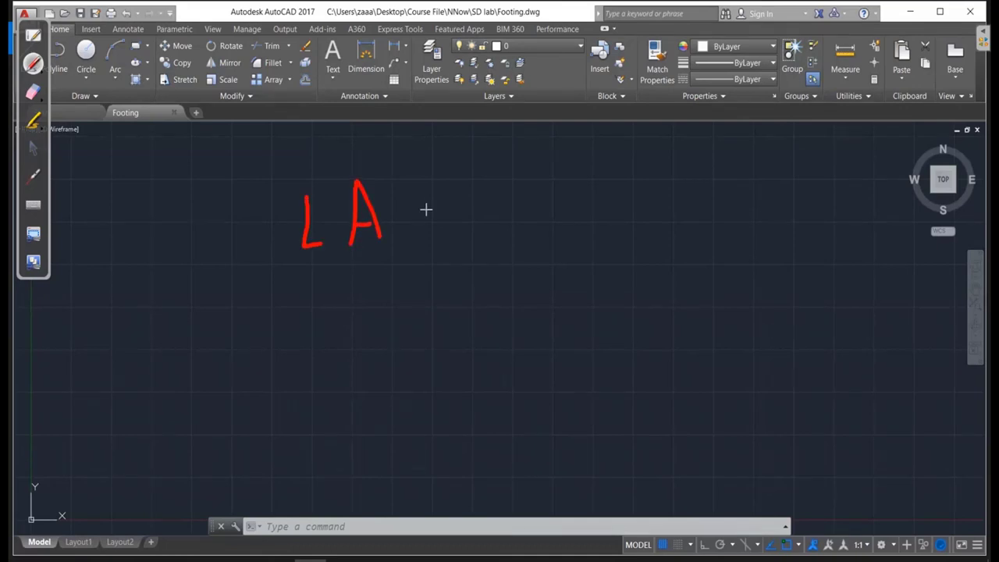
mouse_move(435, 200)
left_mouse_down()
mouse_move(413, 222)
mouse_move(437, 233)
mouse_move(475, 164)
left_mouse_up()
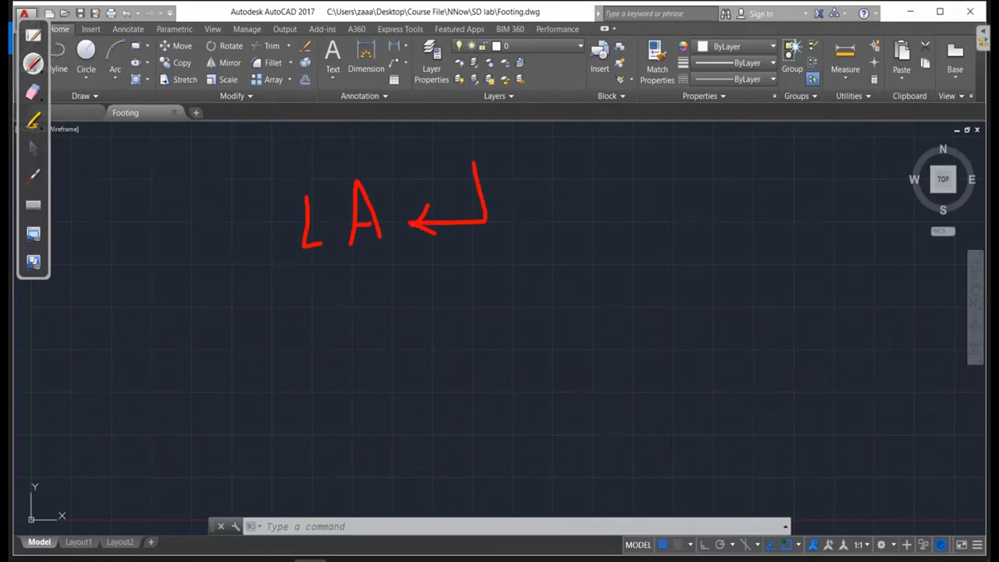
left_click(32, 147)
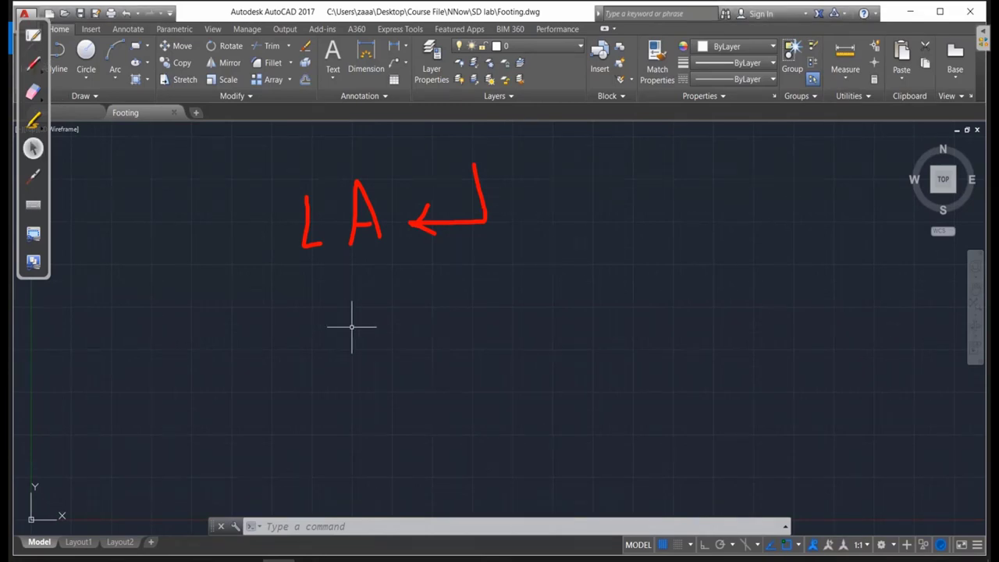
type("l")
type("LA")
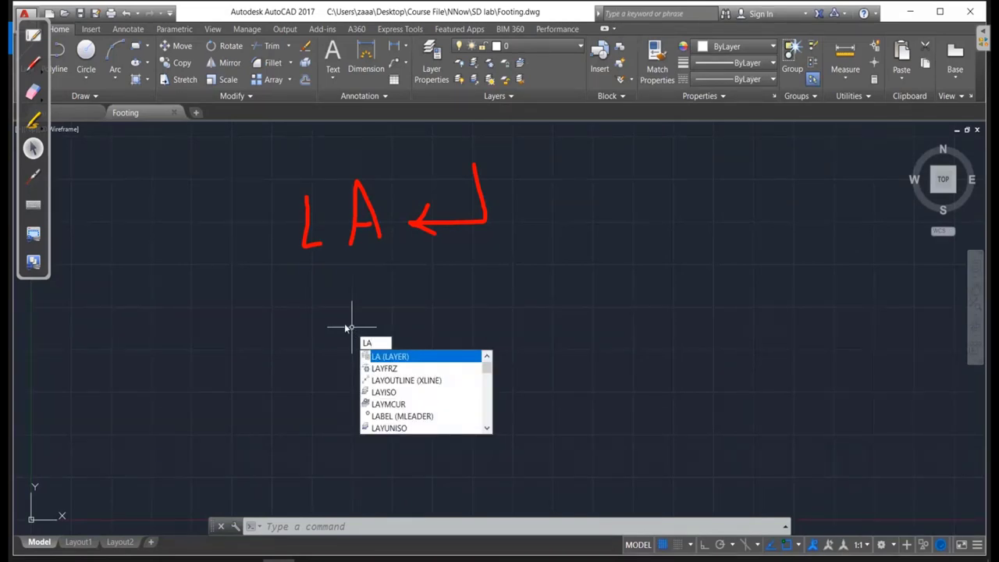
key("Return")
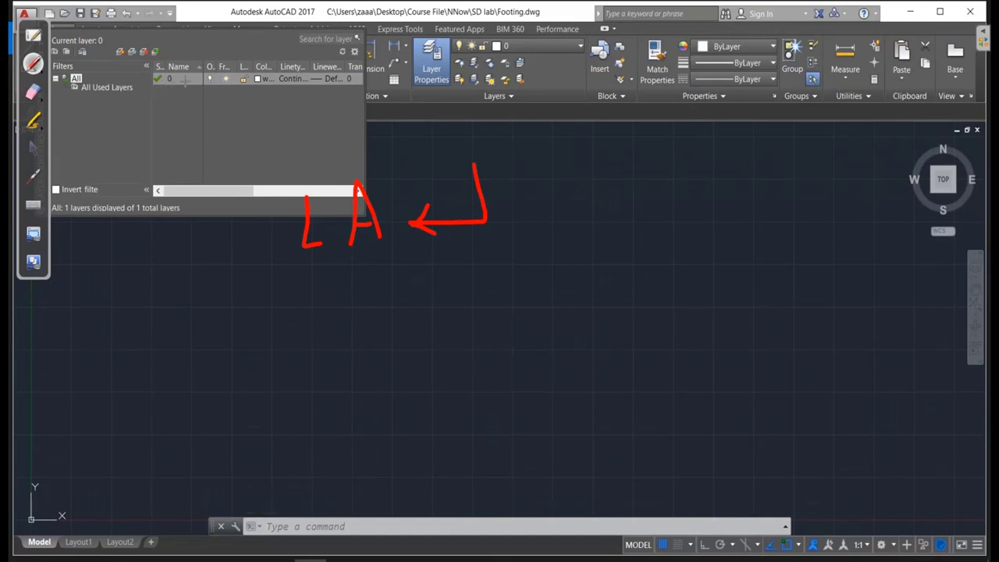
Tick layer 0 in red and enlarge the Layer Properties palette.
left_click_drag(183, 77, 199, 76)
left_click(33, 147)
left_click_drag(364, 223, 669, 372)
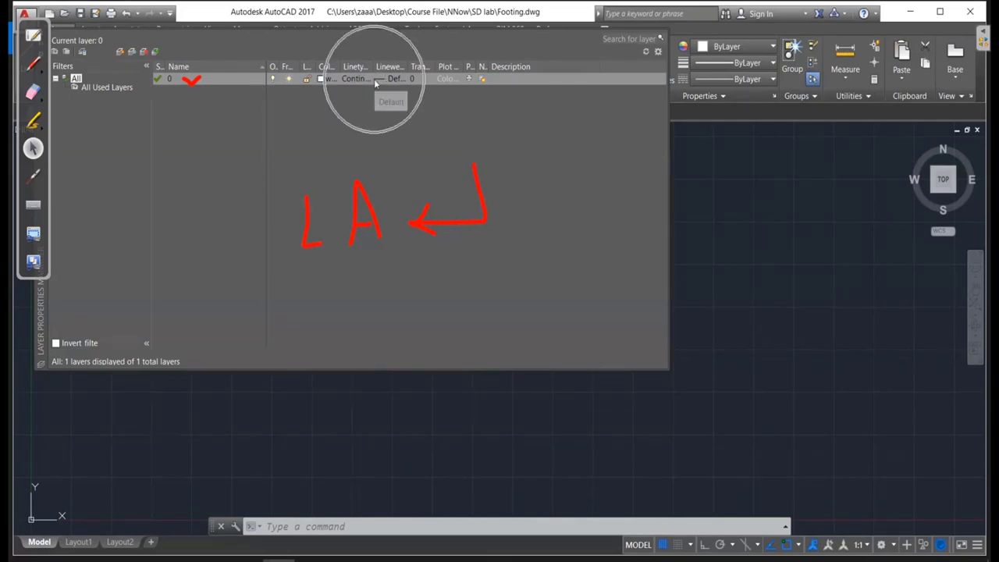
Erase the tick and LA note, briefly circle the New Layer button, then erase that circle.
left_click(33, 91)
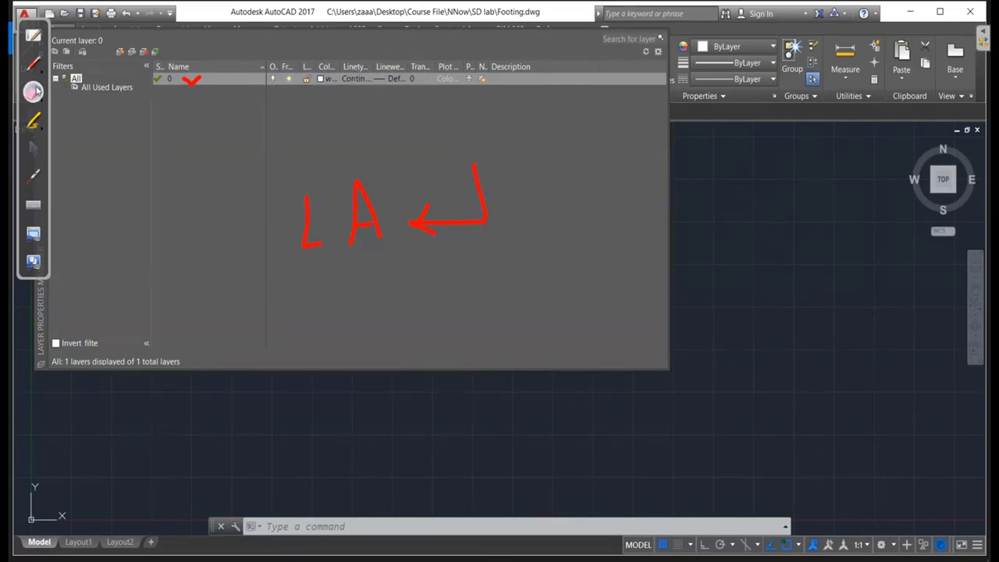
left_click_drag(191, 78, 500, 176)
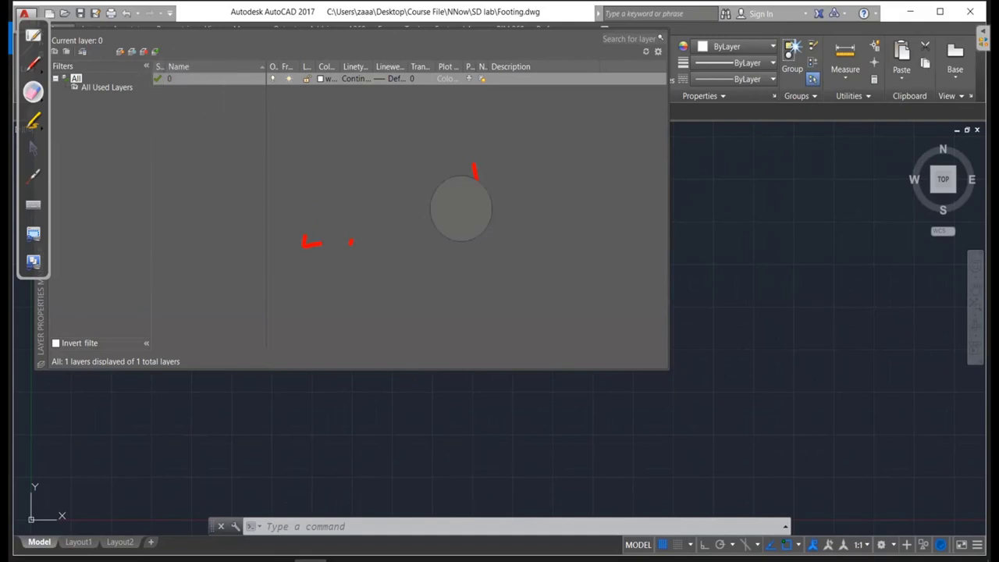
left_click(33, 64)
left_click_drag(122, 51, 119, 47)
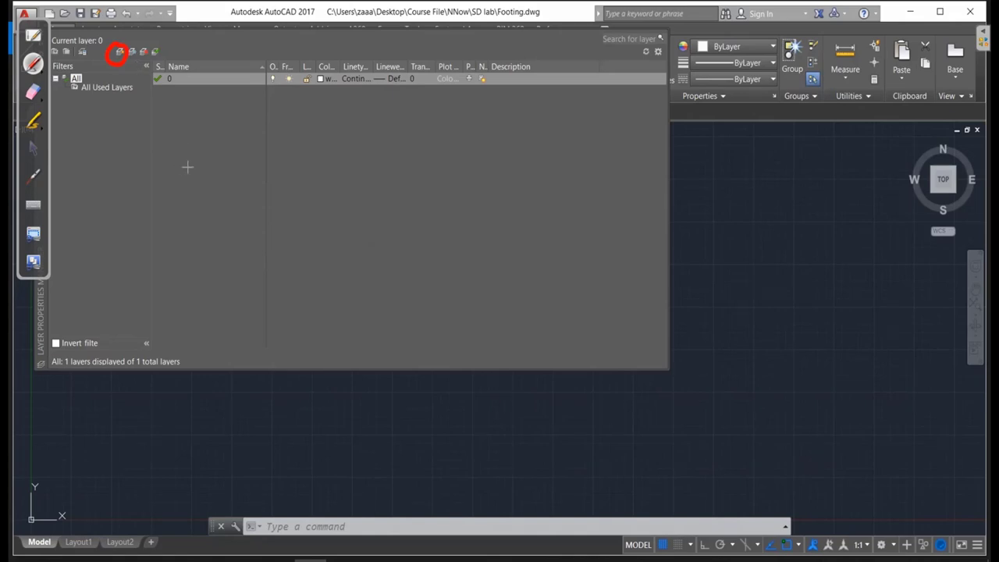
left_click(33, 92)
left_click_drag(121, 52, 98, 58)
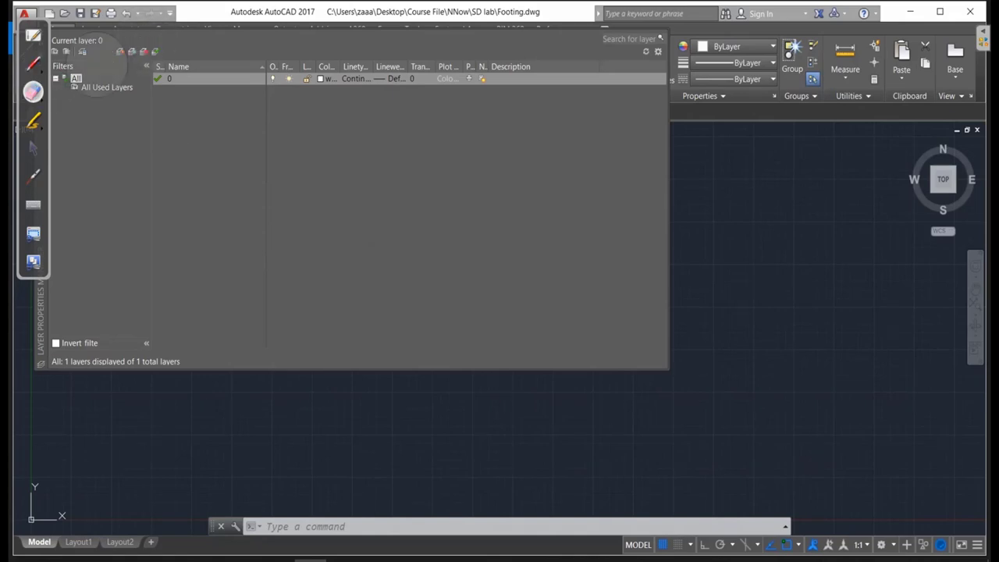
left_click(33, 147)
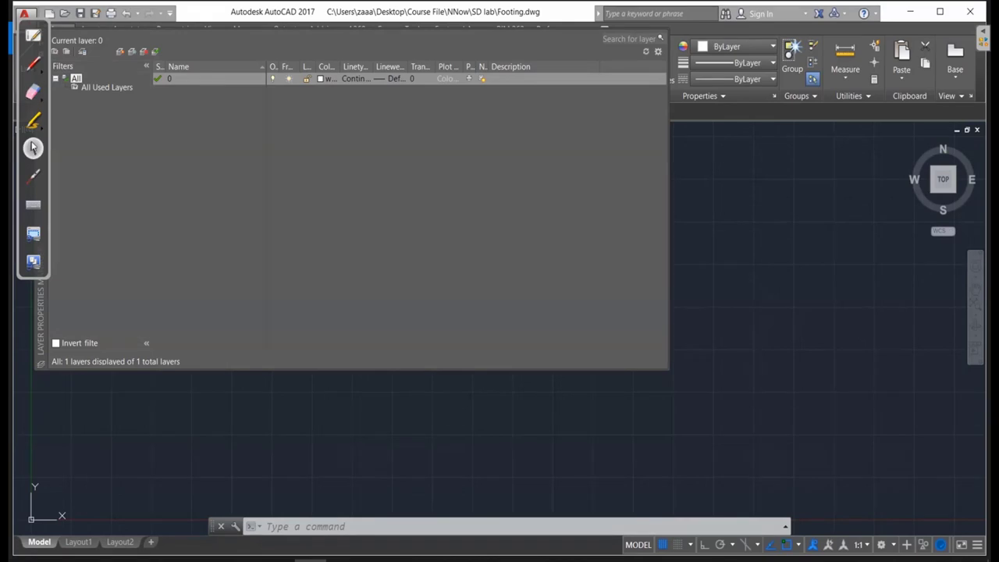
Add layers Conc, Steel (colour 51) and Text (colour 240), then set Conc as the current layer.
left_click(120, 52)
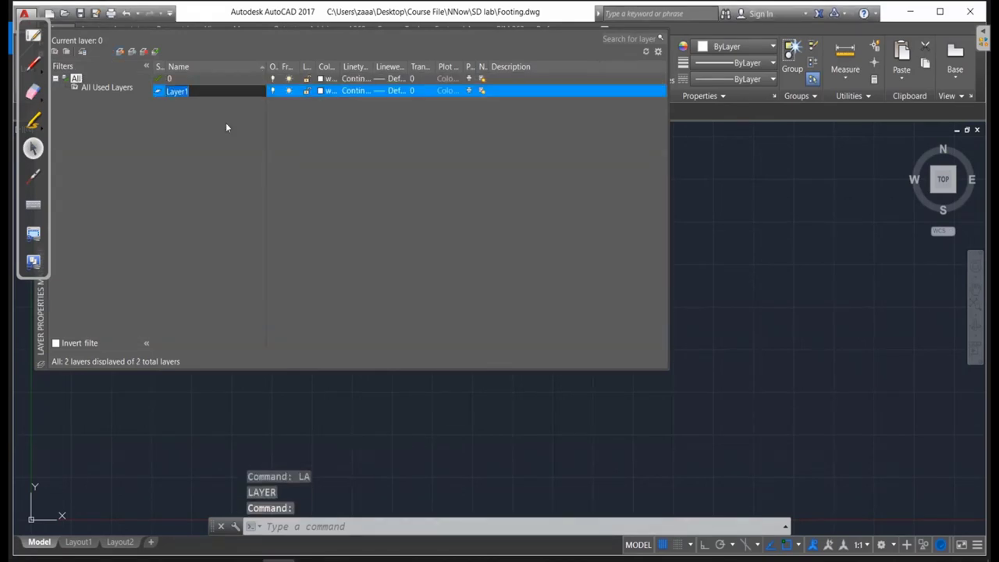
type("C")
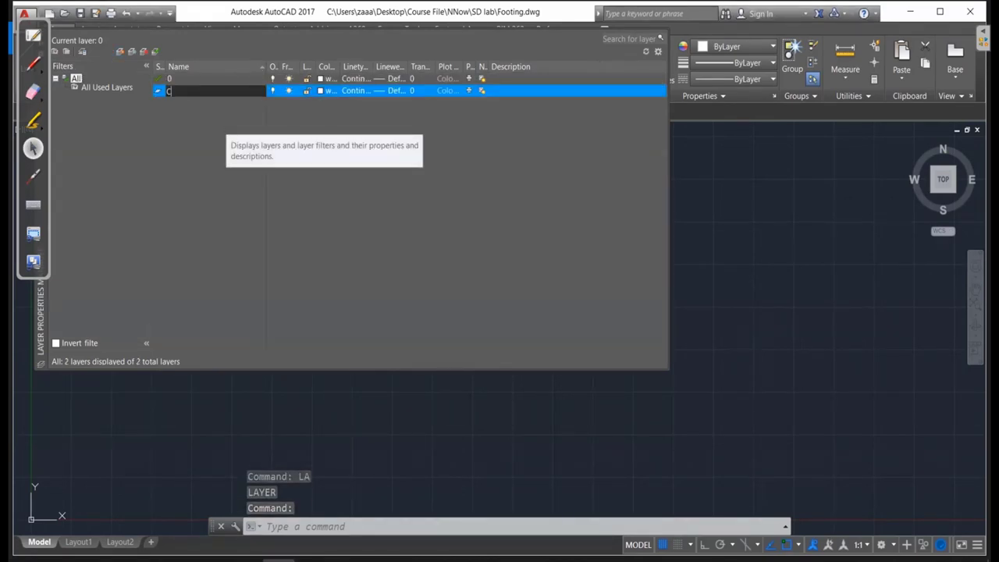
type("on")
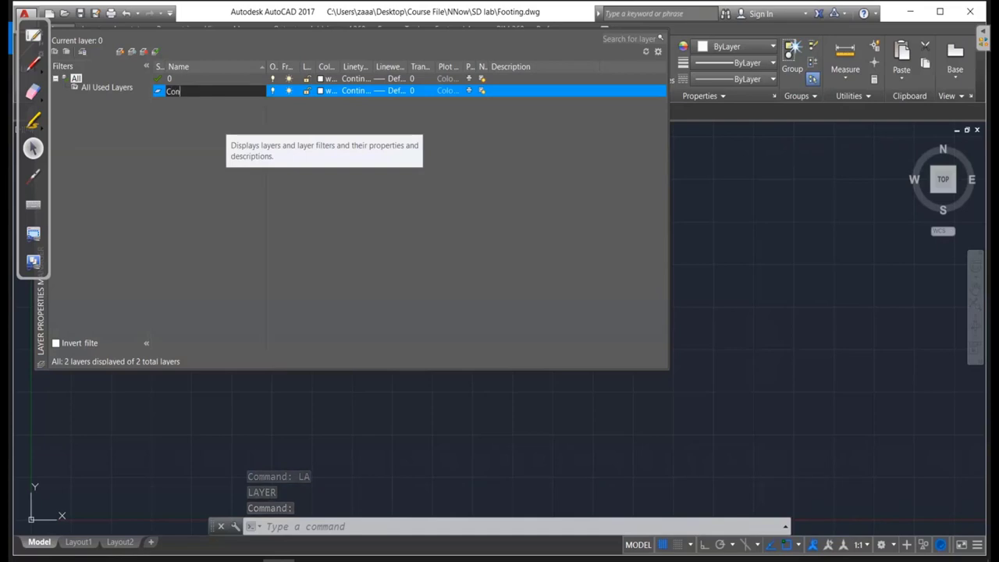
type("c")
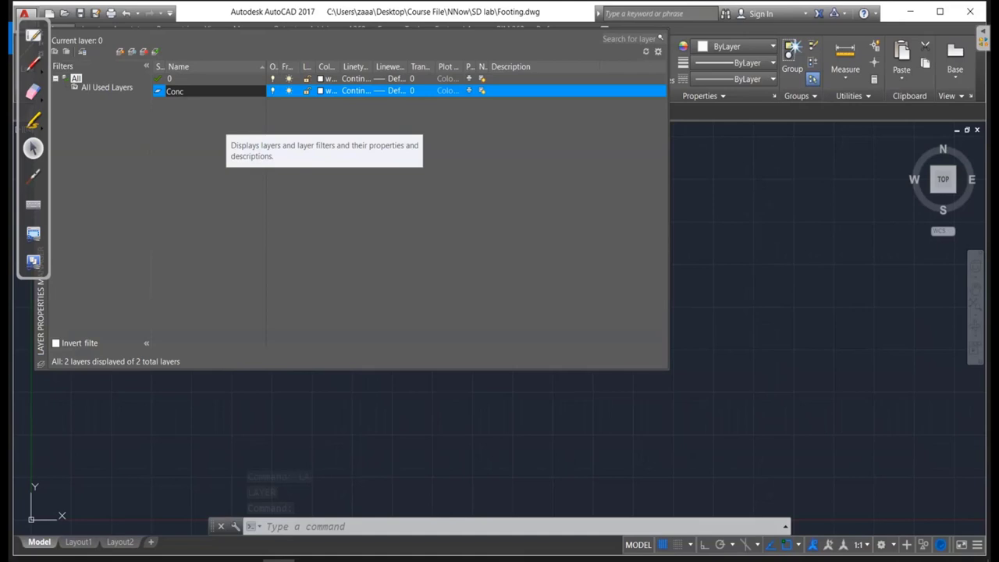
key("Return")
type("Steel")
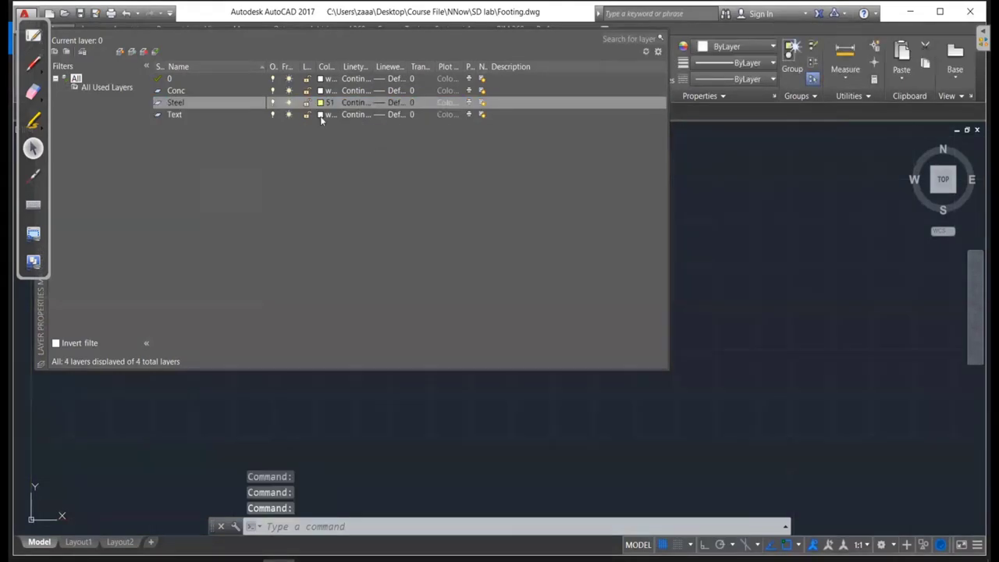
left_click(320, 116)
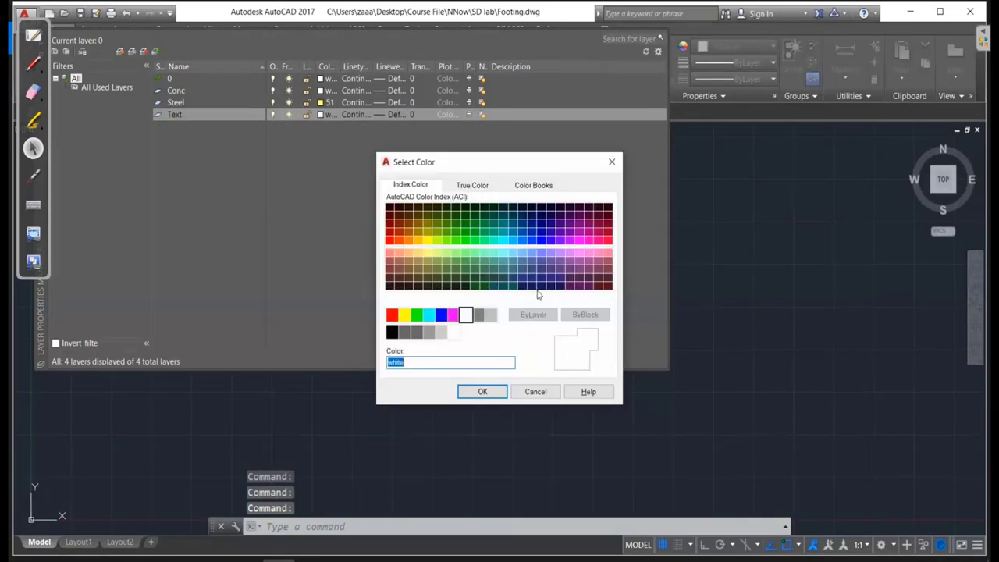
left_click(608, 242)
left_click(481, 391)
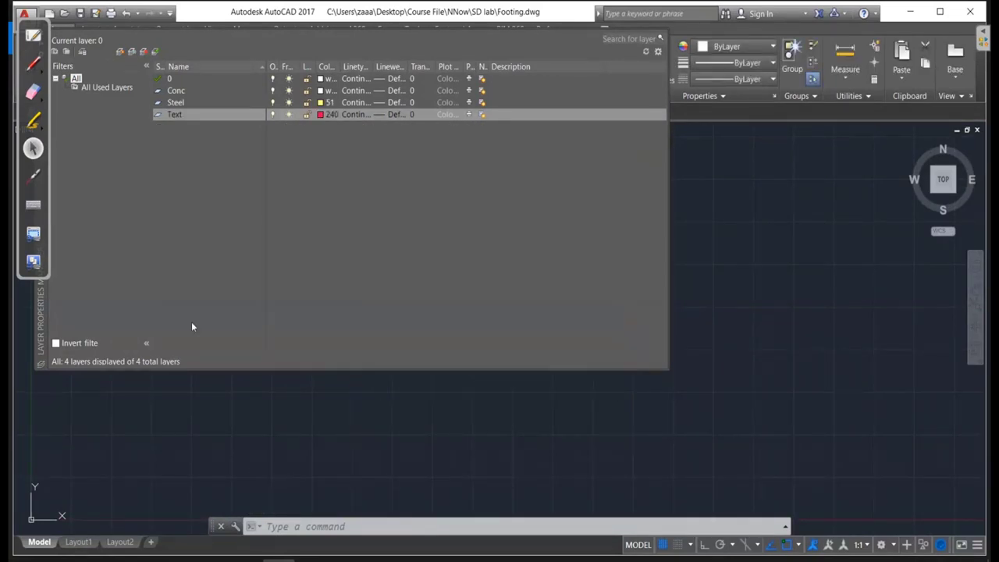
double_click(159, 91)
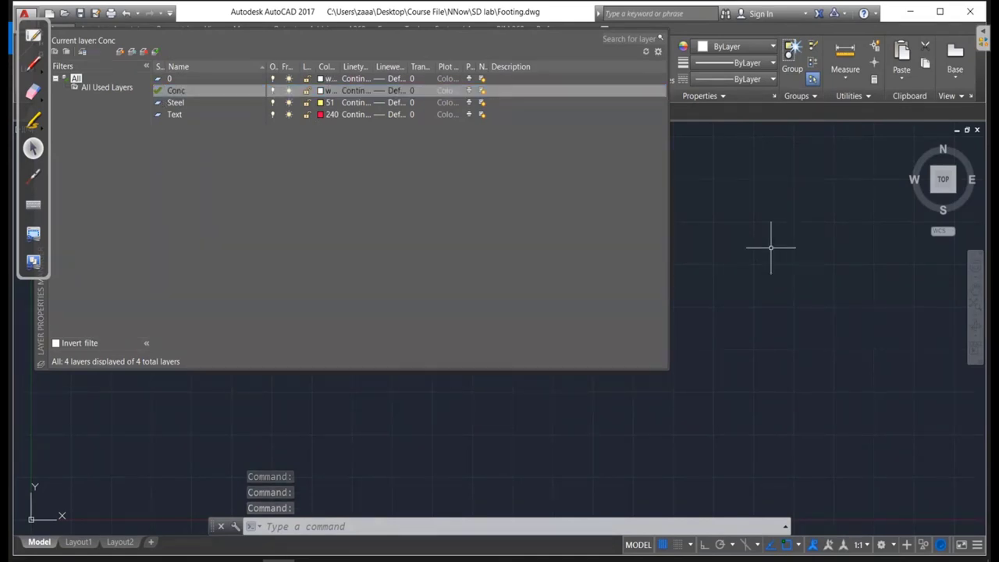
Draw a test line on the Conc layer and point it out in red ink toward Conc.
type("l")
key("Return")
left_click(739, 290)
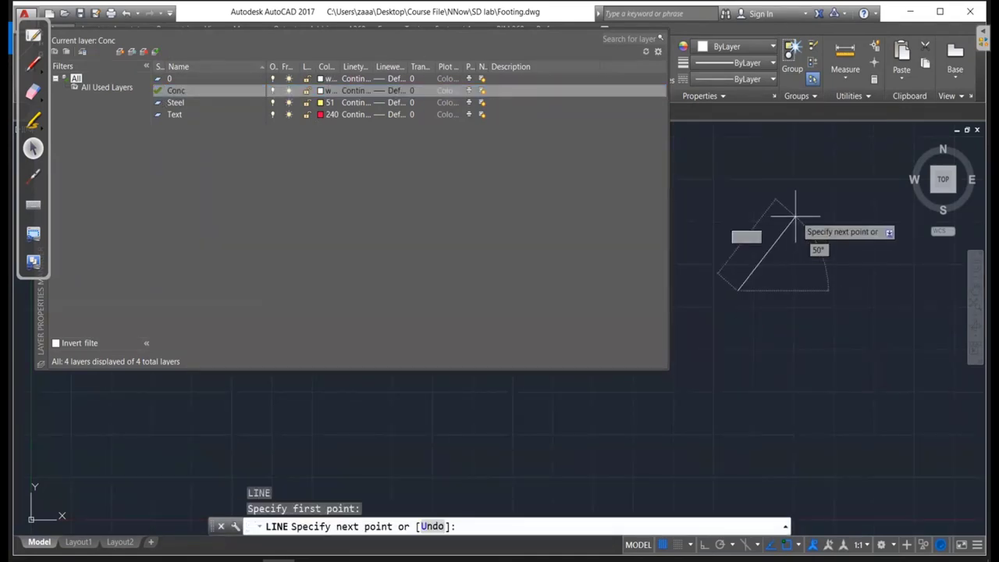
left_click(795, 217)
key("Return")
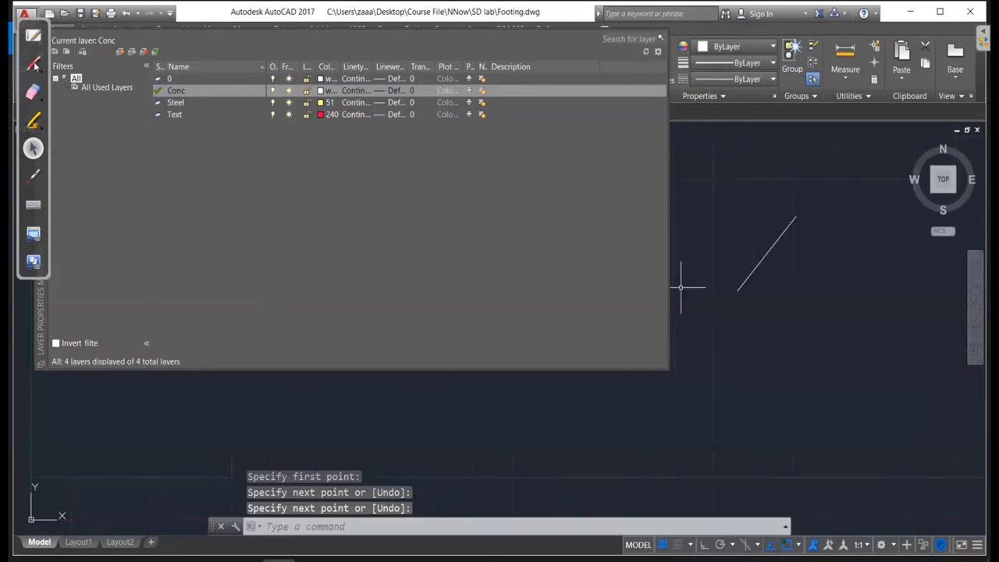
left_click(32, 64)
mouse_move(809, 199)
left_mouse_down()
mouse_move(782, 307)
mouse_move(826, 248)
left_mouse_up()
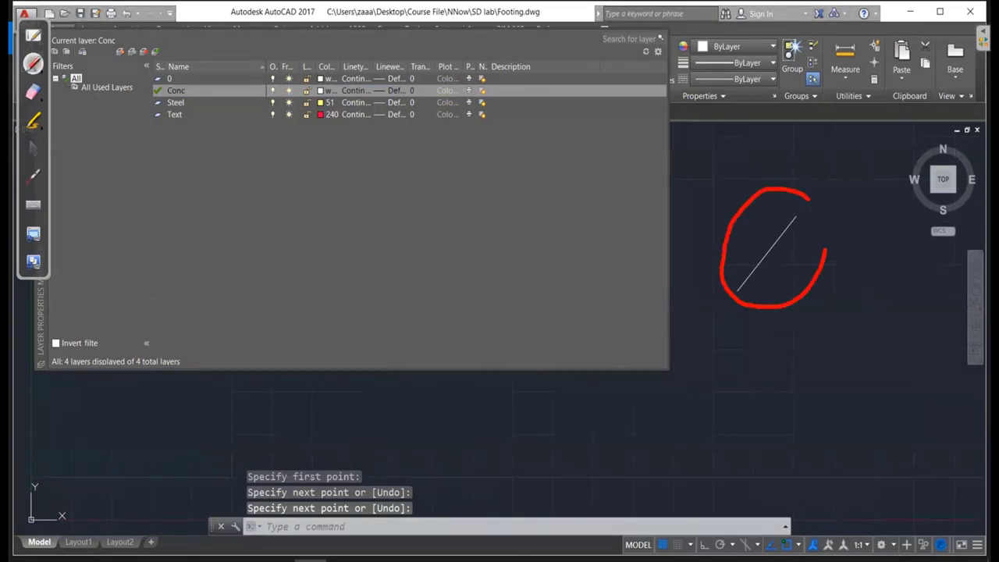
mouse_move(804, 193)
left_mouse_down()
mouse_move(499, 90)
mouse_move(509, 100)
left_mouse_up()
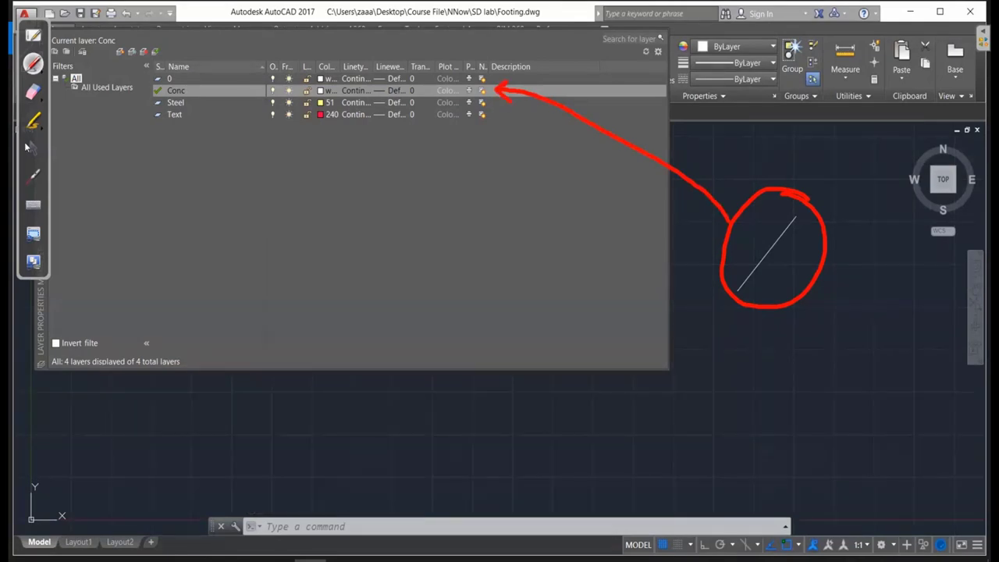
left_click(28, 145)
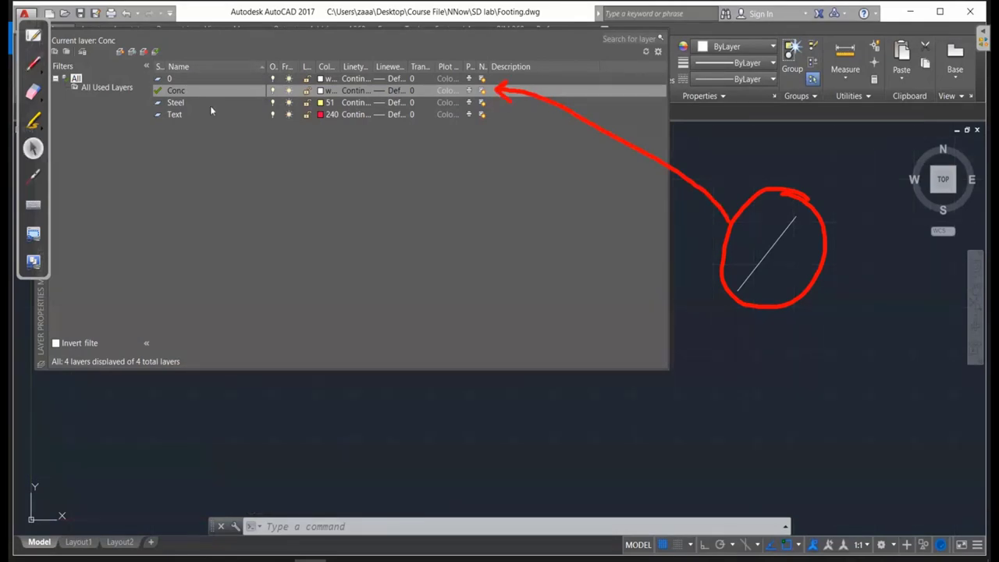
Make Steel current, draw a yellow test line, and arrow it to the Steel layer.
double_click(163, 103)
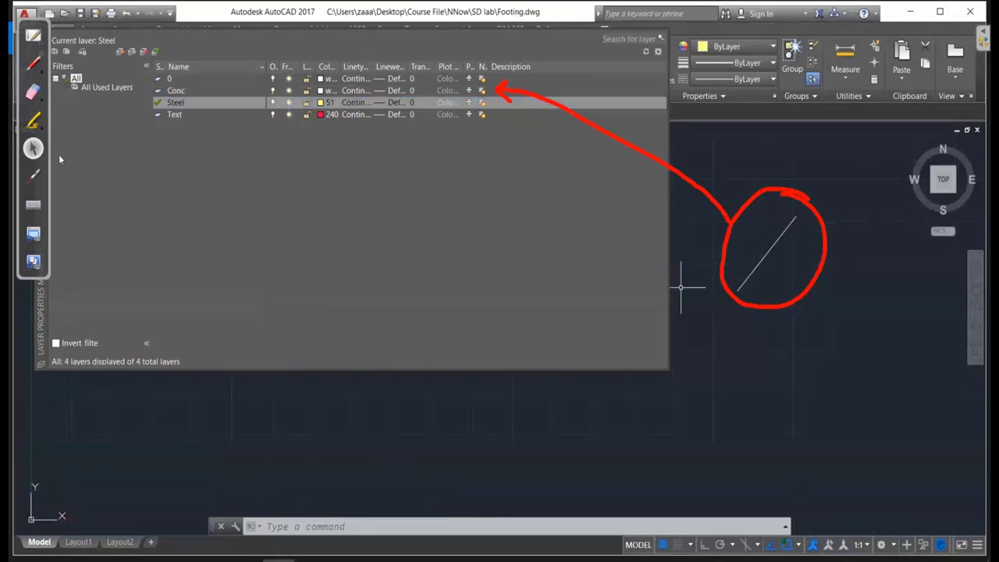
type("l")
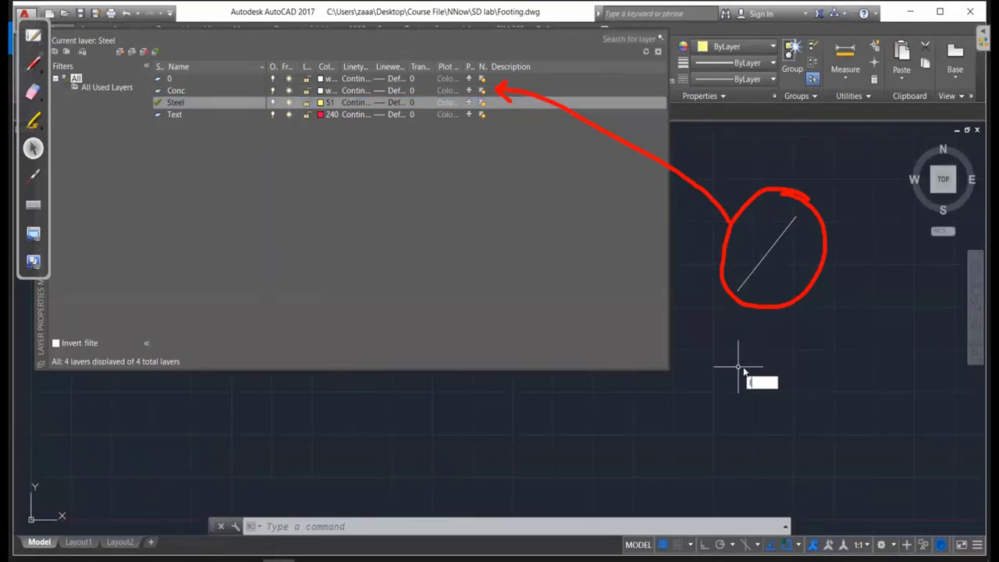
key("Return")
left_click(712, 416)
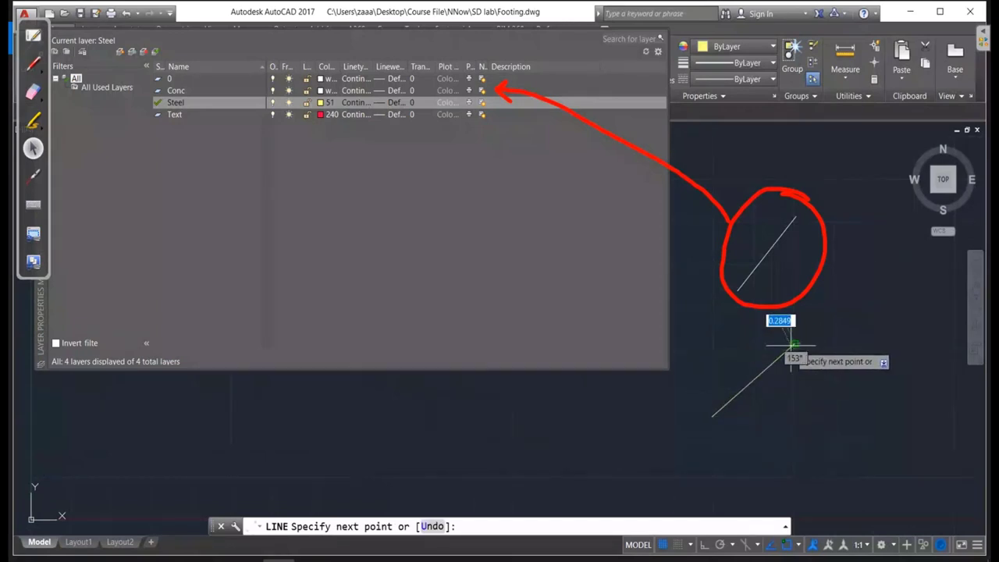
left_click(794, 344)
key("Escape")
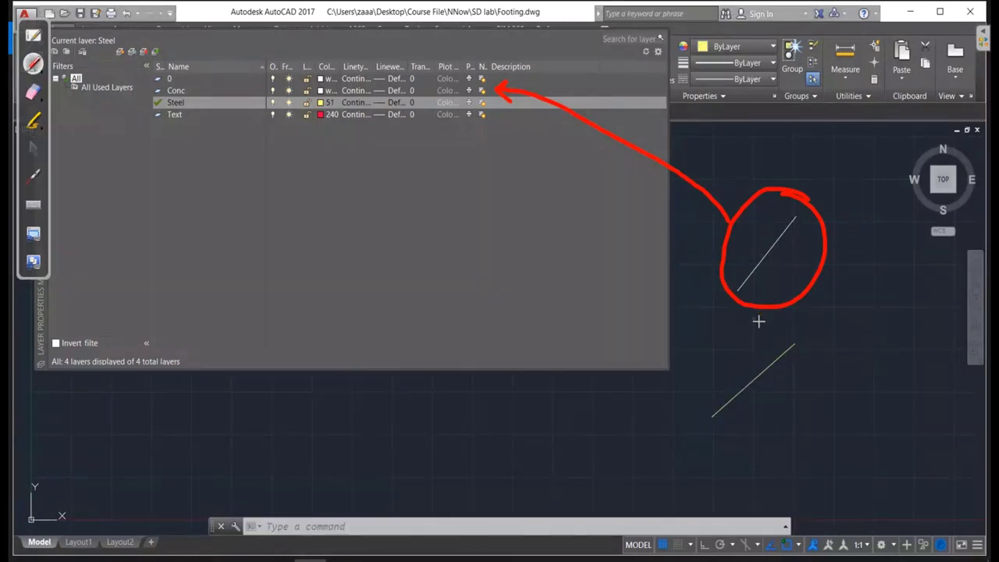
left_click_drag(807, 335, 808, 334)
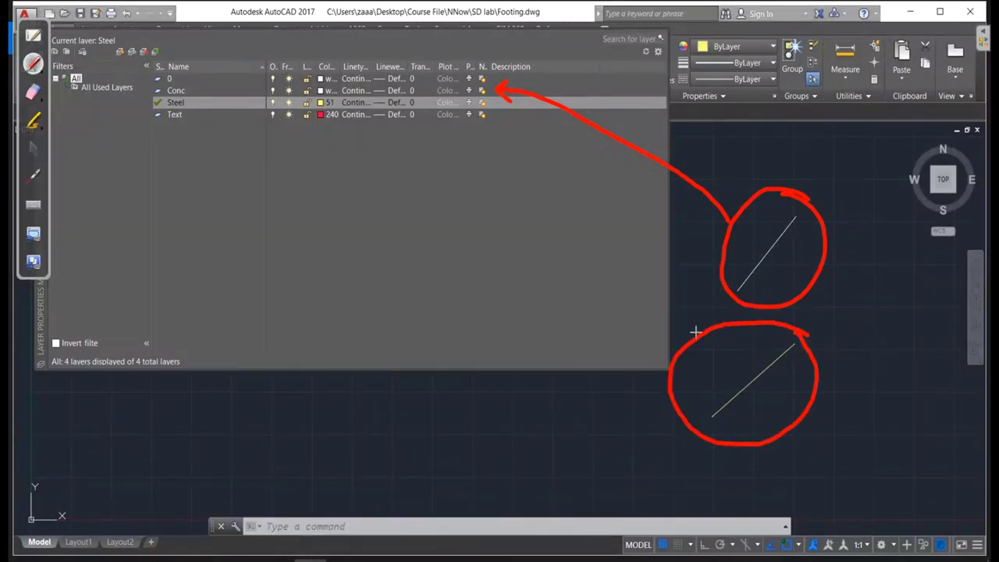
left_click_drag(693, 337, 665, 312)
left_click_drag(537, 149, 486, 102)
left_click(33, 148)
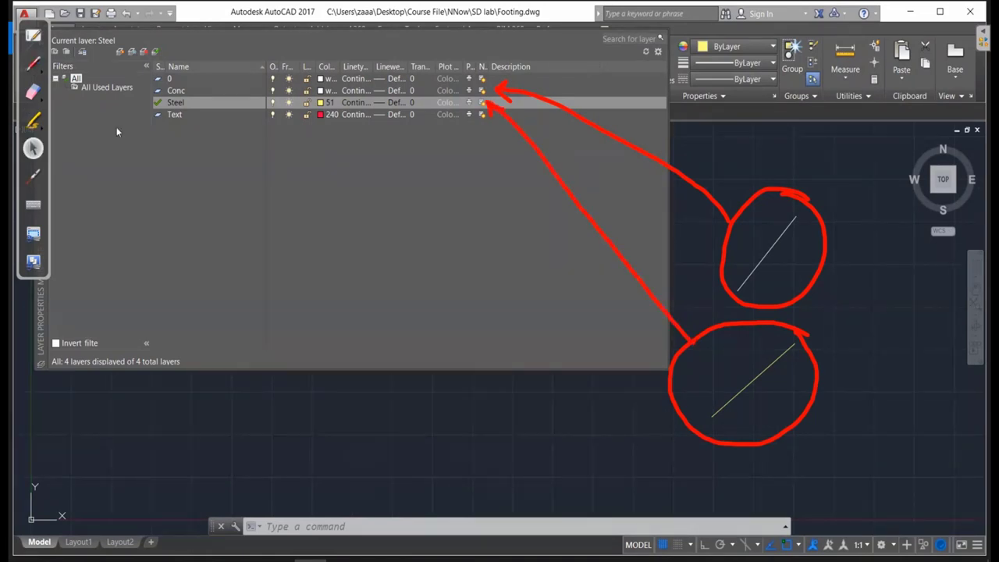
Make Text current, draw a red test line, and arrow it to its layer.
double_click(160, 114)
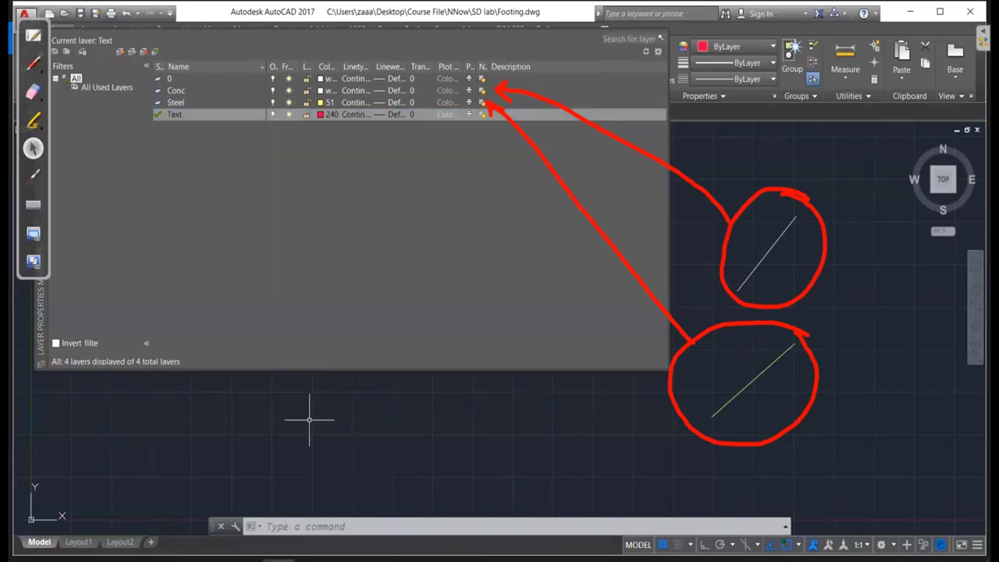
type("l")
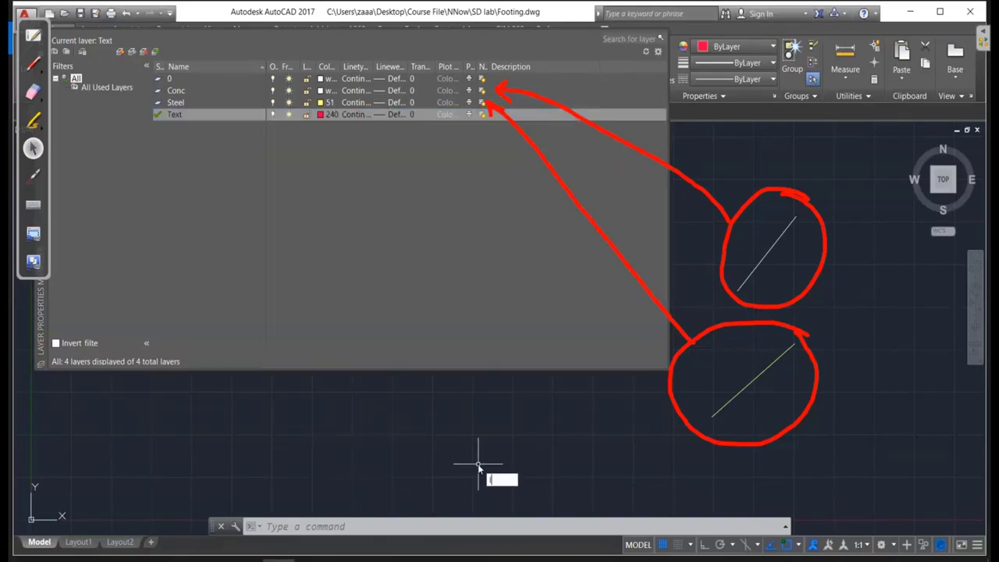
key("Return")
left_click(464, 469)
left_click(551, 414)
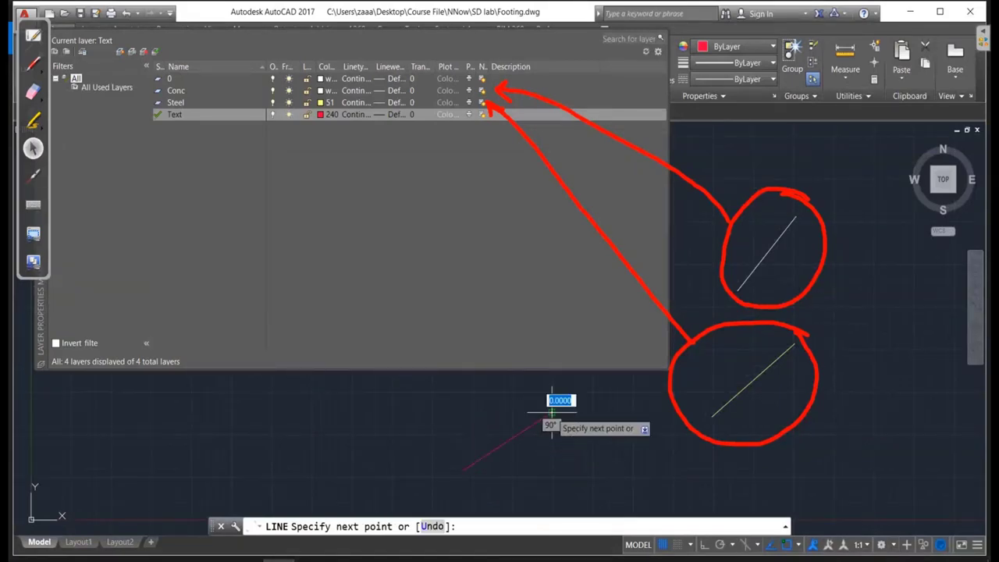
key("Return")
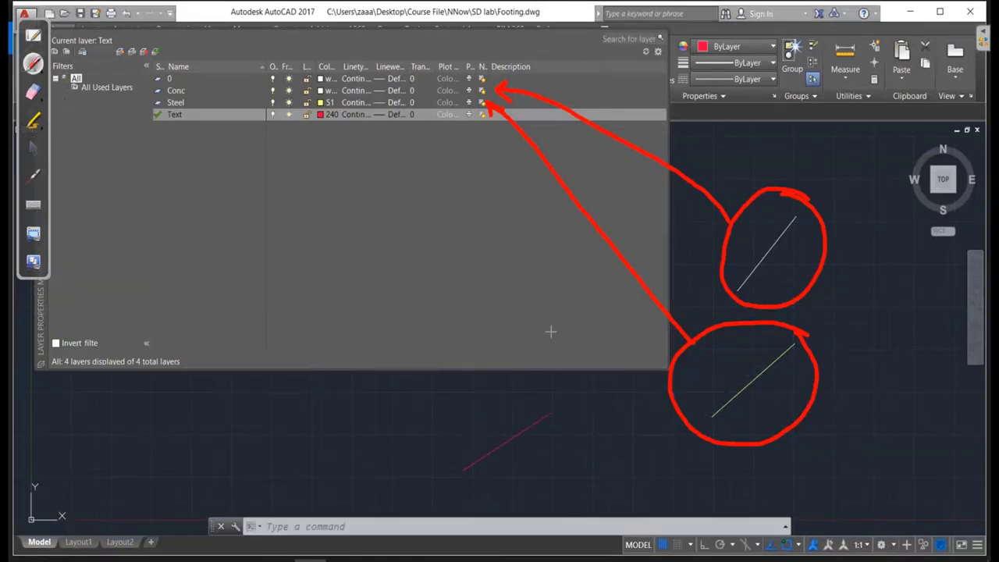
mouse_move(576, 373)
left_mouse_down()
mouse_move(427, 453)
mouse_move(582, 402)
mouse_move(576, 373)
left_mouse_up()
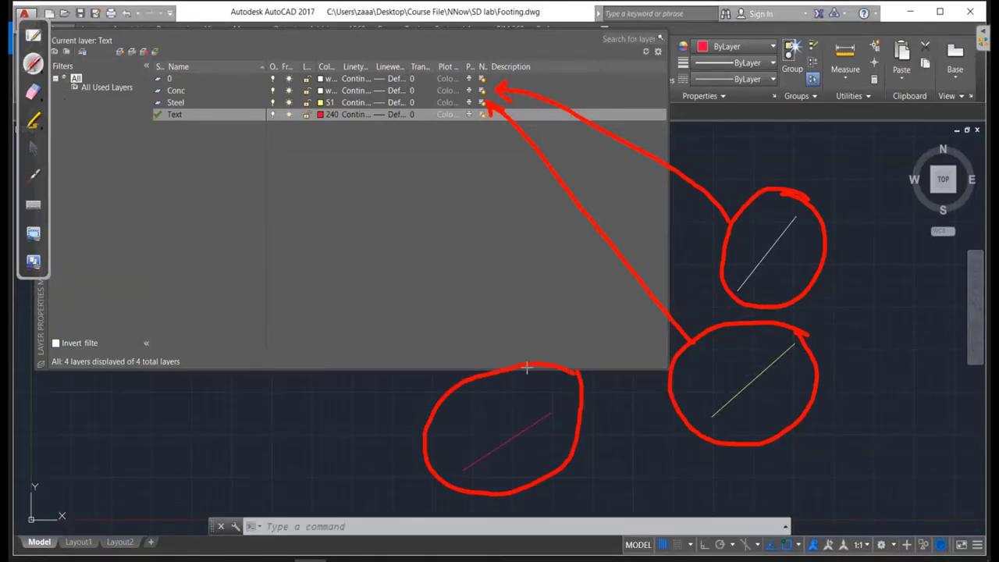
left_click_drag(511, 373, 304, 234)
left_click(32, 141)
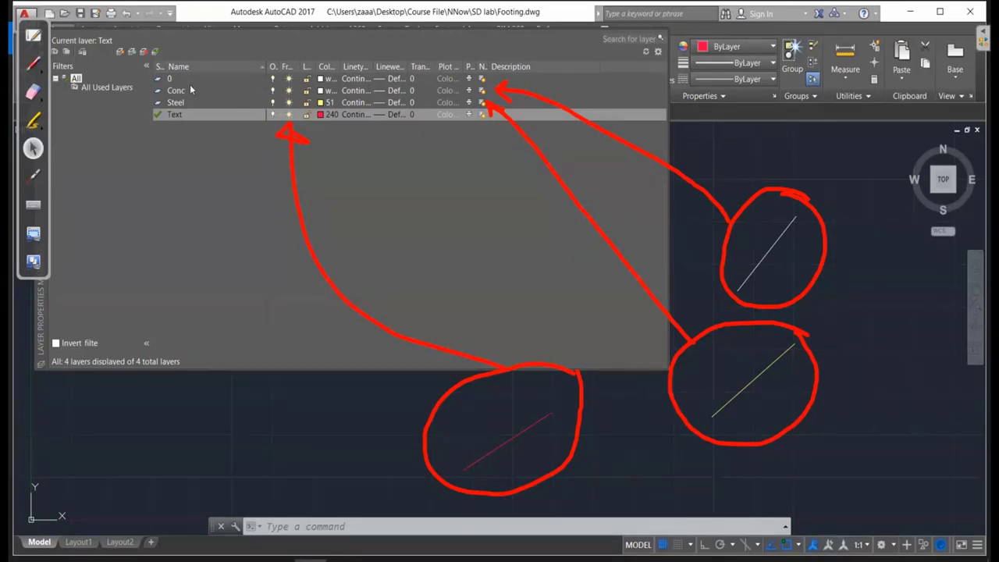
left_click(273, 90)
left_click(274, 91)
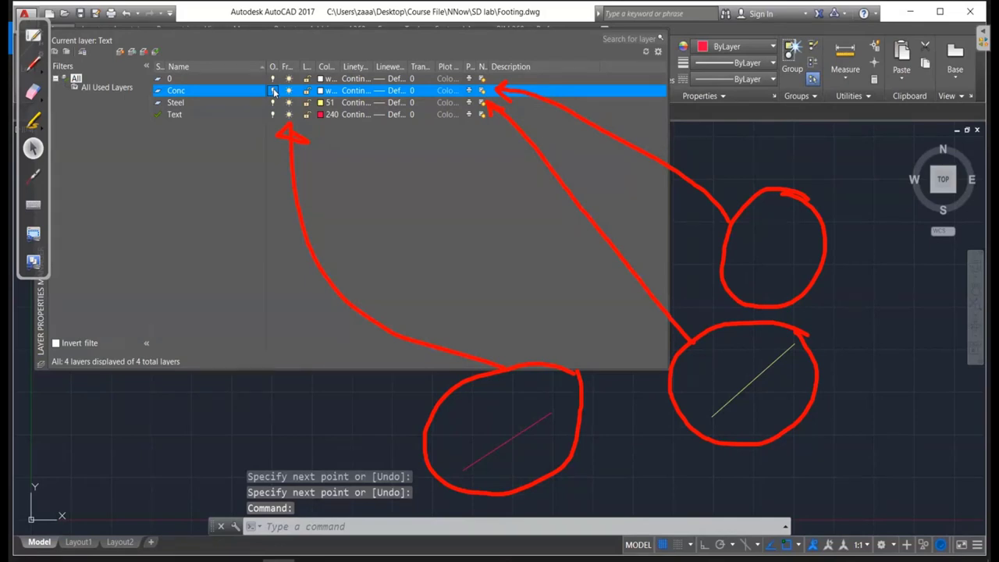
left_click(274, 90)
left_click(273, 91)
left_click(273, 91)
left_click(273, 90)
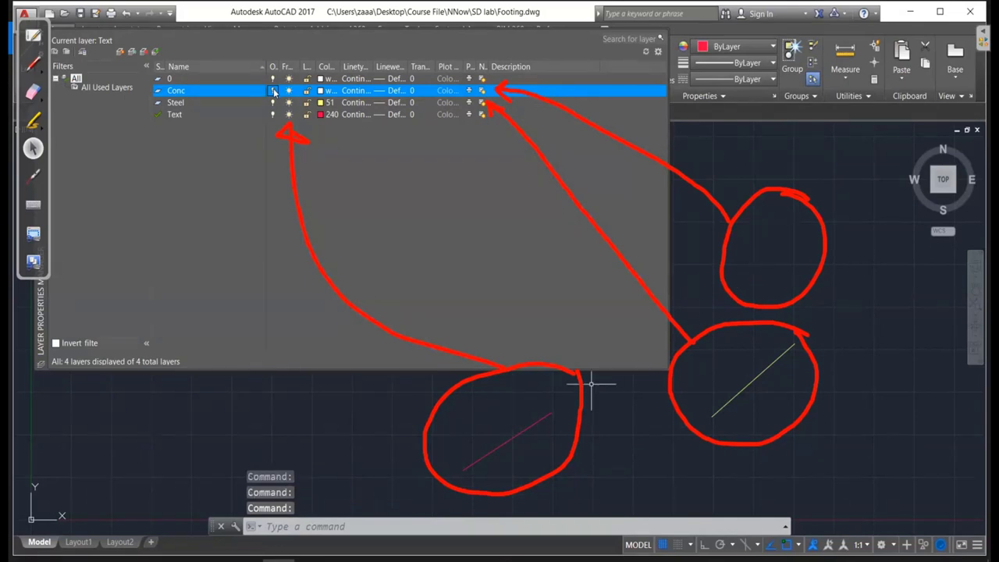
left_click(273, 91)
left_click(273, 90)
left_click(273, 91)
left_click(273, 102)
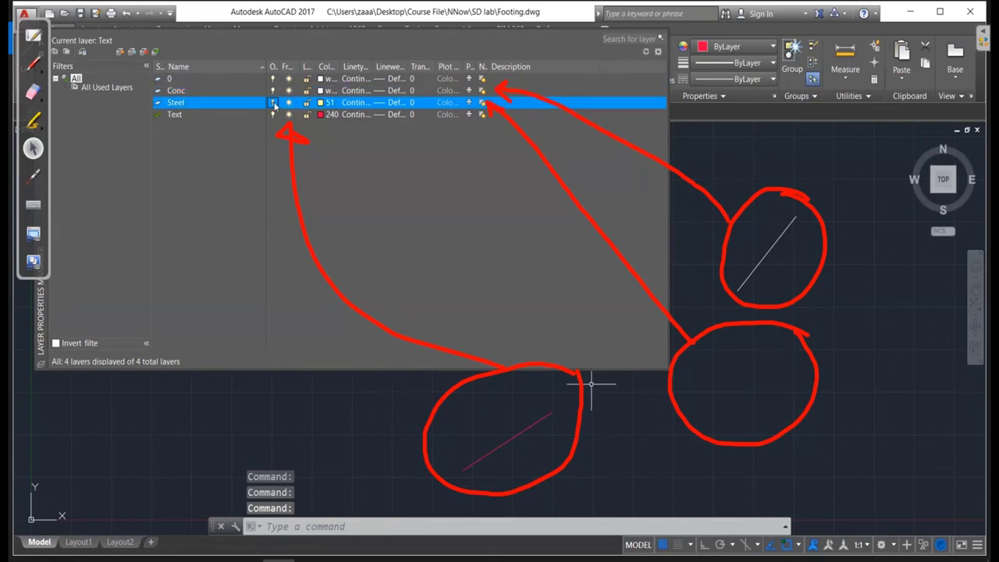
left_click(273, 102)
left_click(273, 102)
left_click(274, 102)
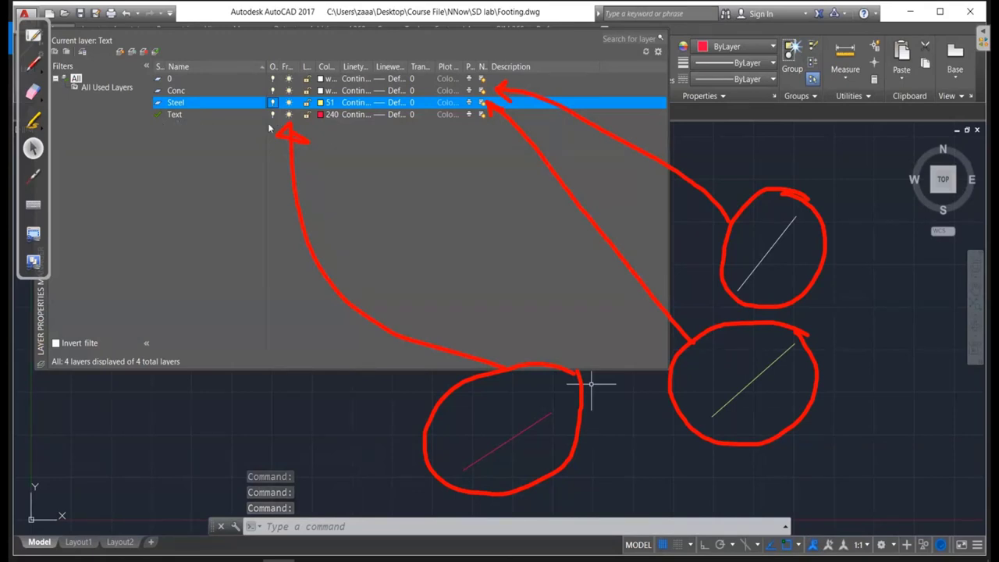
left_click(272, 114)
left_click(271, 114)
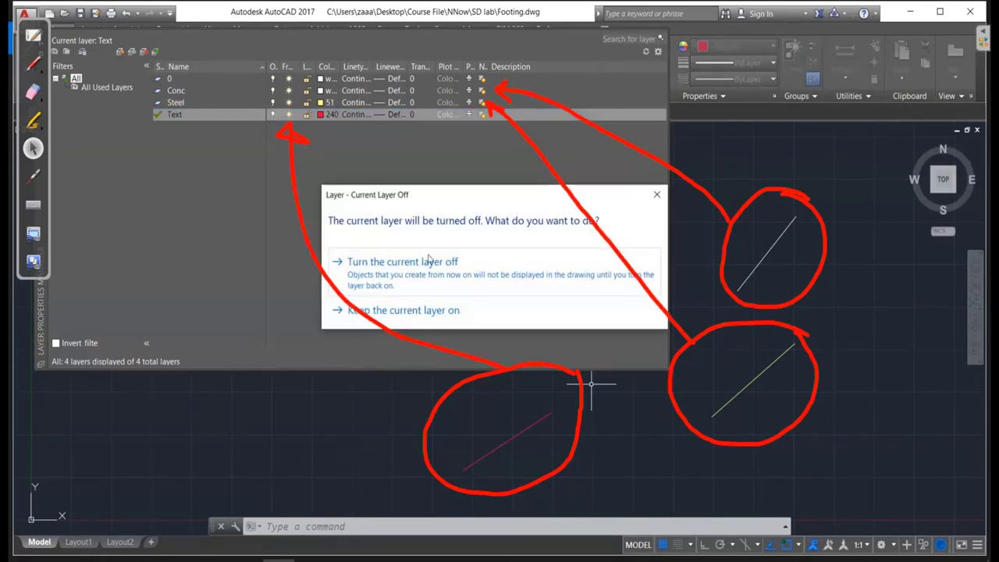
left_click(424, 284)
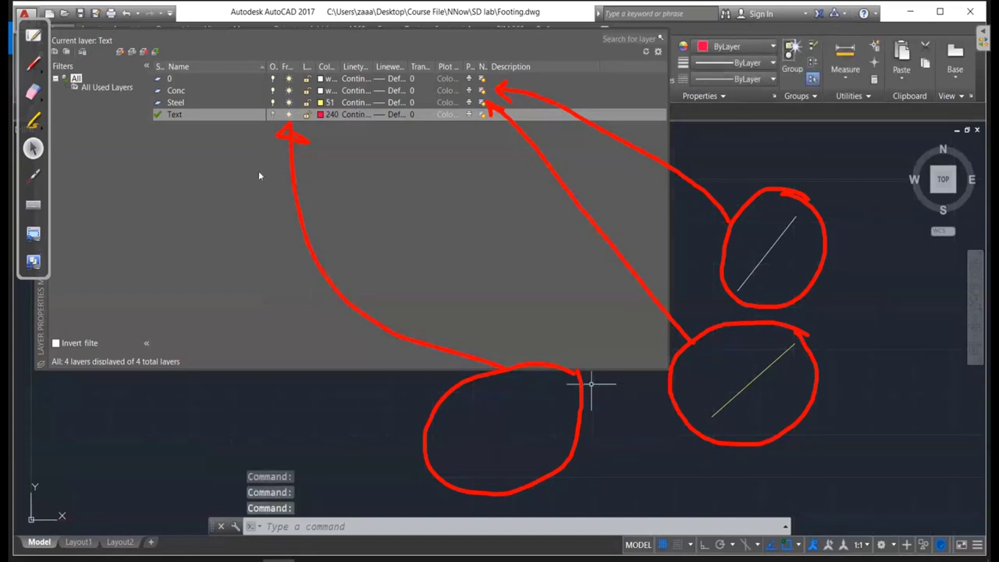
left_click(272, 114)
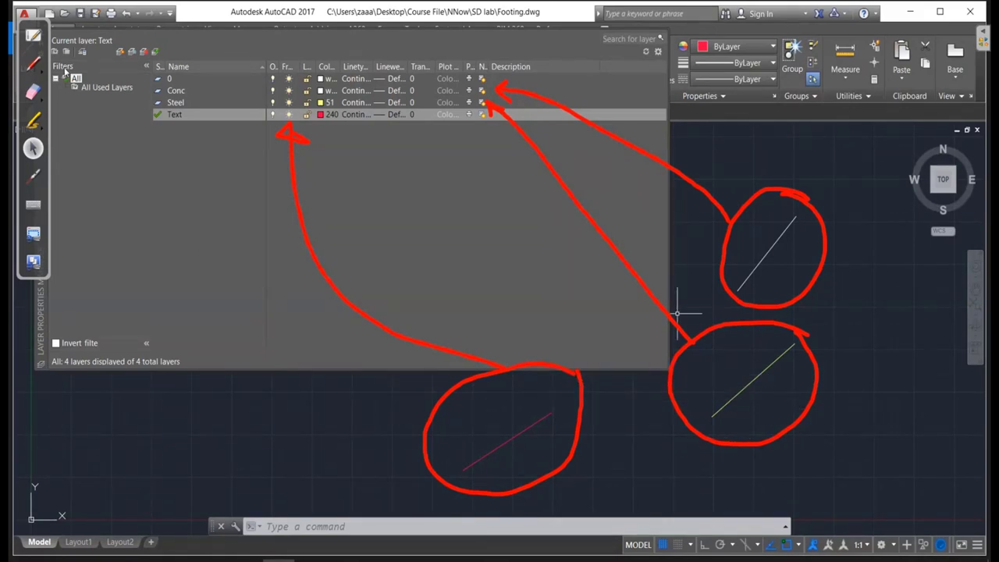
Wipe away all the red annotation circles and arrows.
left_click(33, 91)
mouse_move(335, 153)
left_mouse_down()
mouse_move(516, 384)
mouse_move(456, 472)
mouse_move(747, 421)
left_mouse_up()
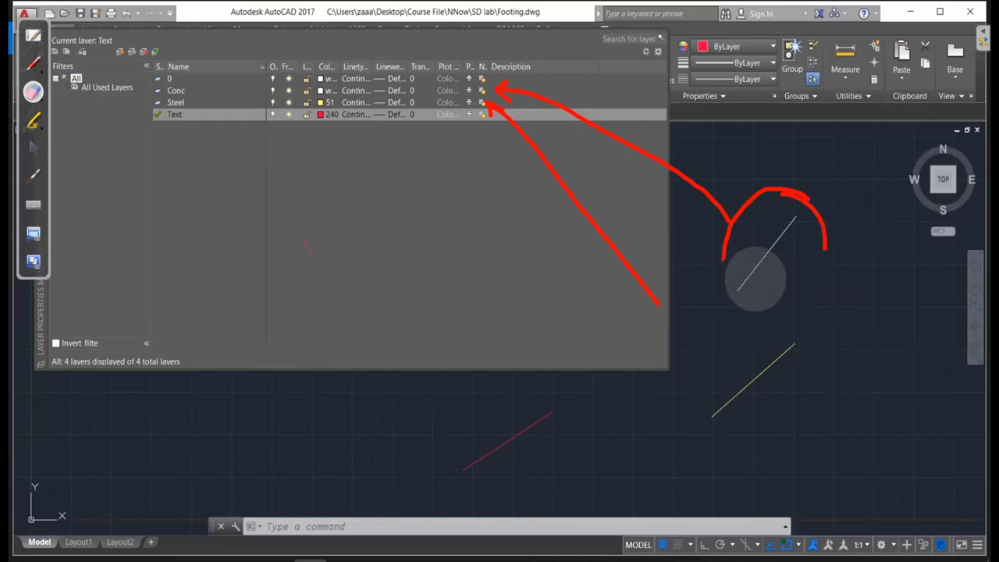
left_click_drag(617, 137, 499, 74)
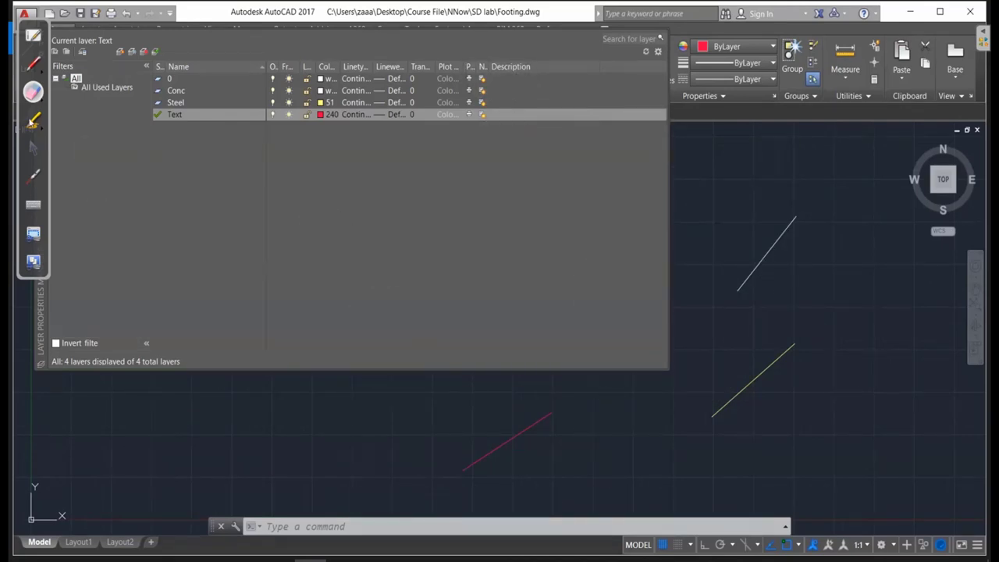
left_click(33, 149)
Set Conc as the current layer, move the annotation toolbar aside, and close the layer list.
double_click(165, 92)
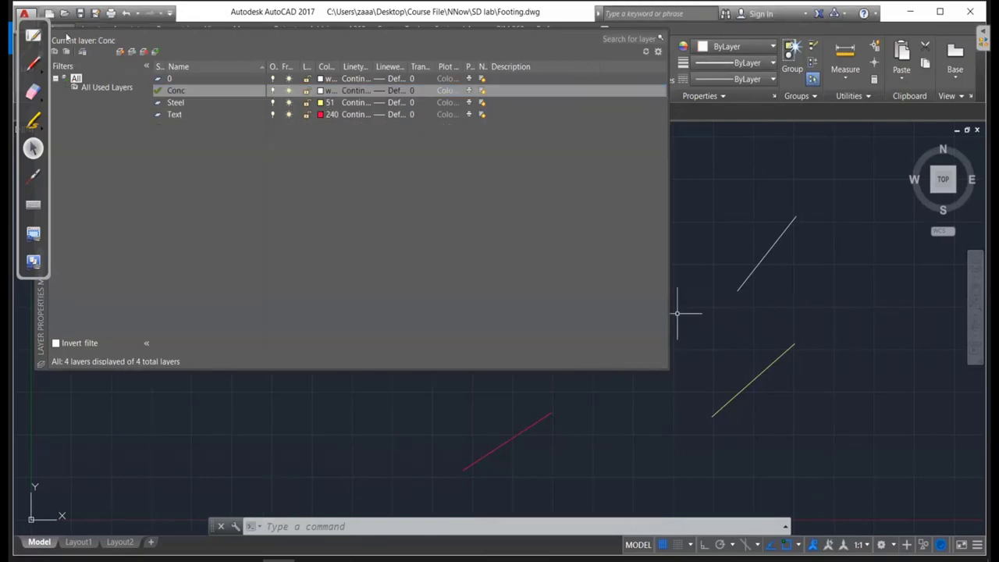
left_click(33, 64)
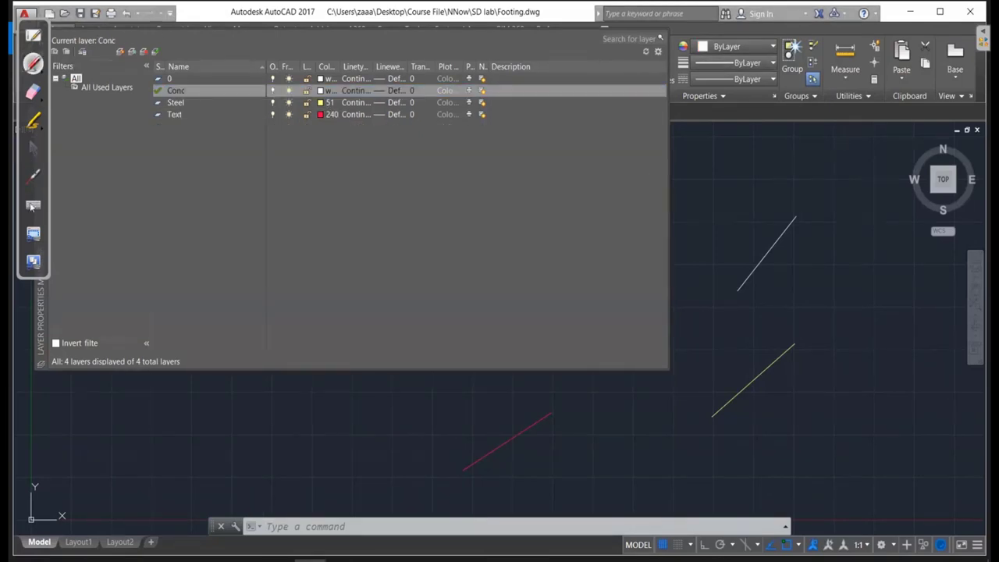
left_click_drag(31, 92, 29, 331)
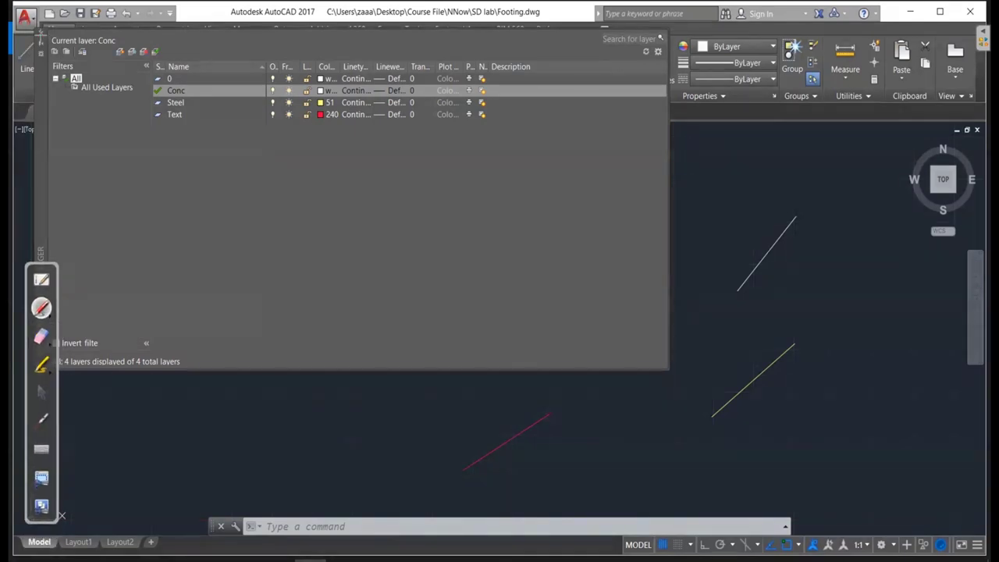
left_click(41, 393)
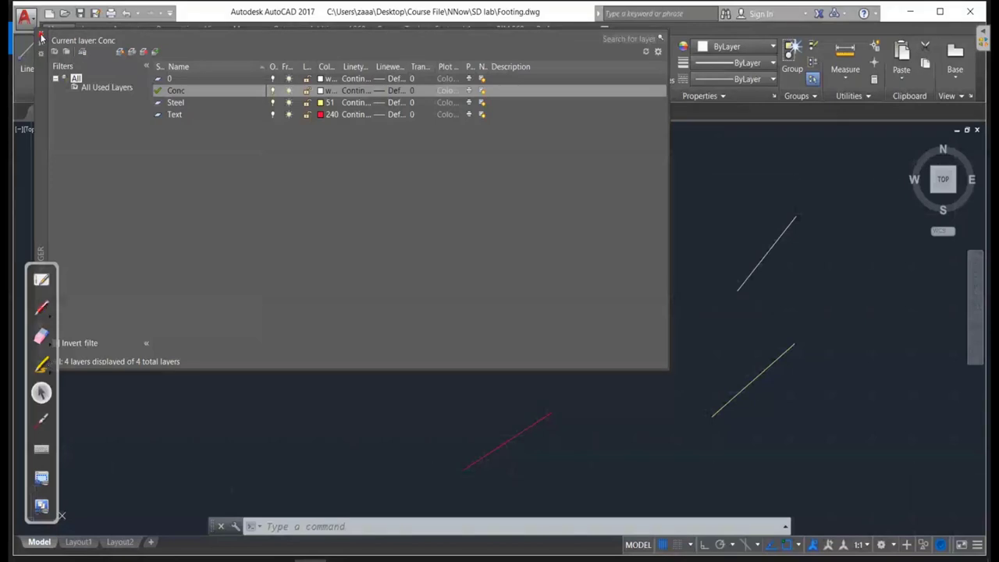
left_click(43, 34)
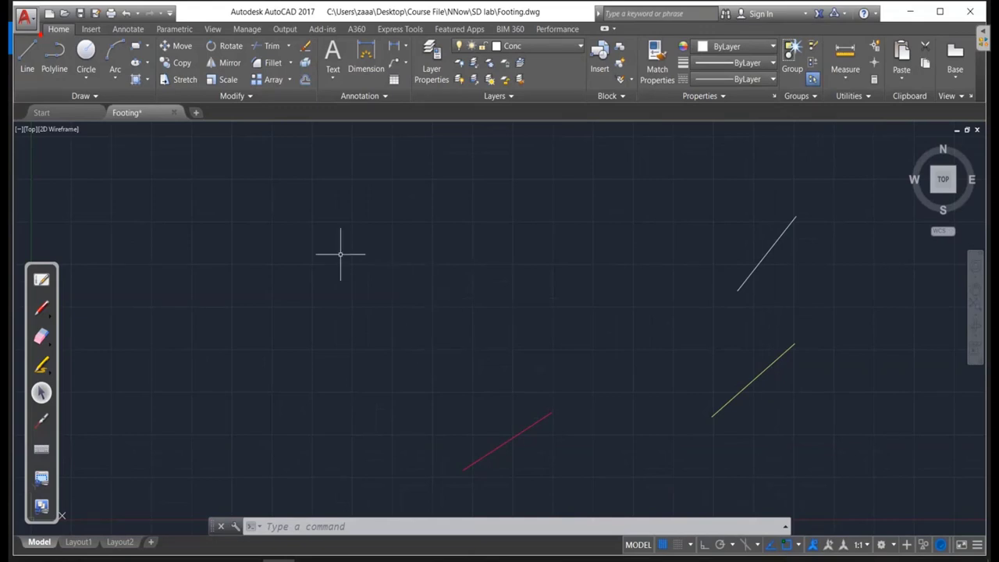
Handwrite a red note with an arrow on the drawing.
left_click(41, 308)
left_click_drag(261, 192, 295, 239)
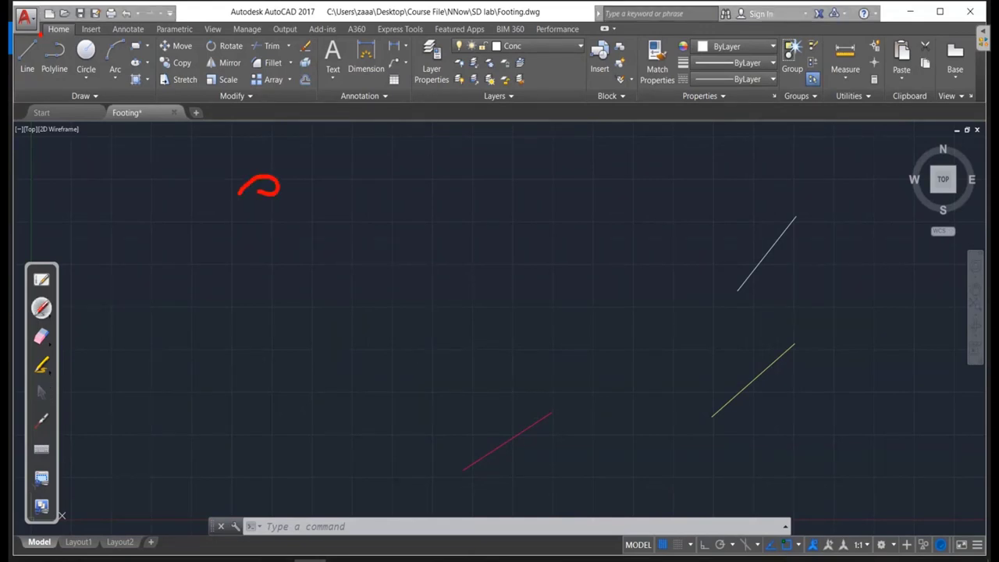
mouse_move(303, 194)
left_mouse_down()
mouse_move(308, 228)
mouse_move(337, 171)
mouse_move(364, 212)
left_mouse_up()
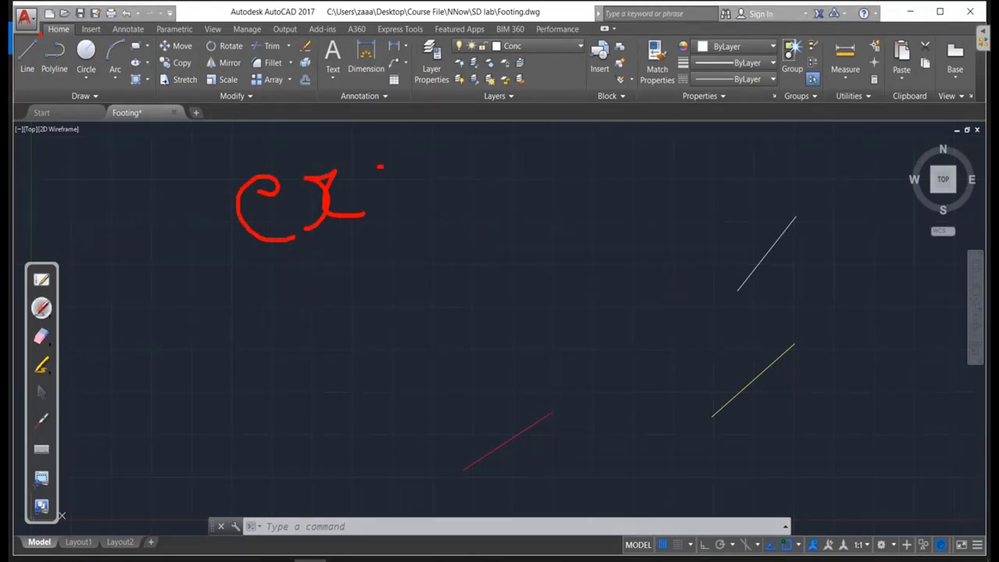
left_click_drag(381, 166, 421, 210)
mouse_move(453, 171)
left_mouse_down()
mouse_move(431, 190)
mouse_move(466, 207)
mouse_move(480, 135)
left_mouse_up()
left_click(41, 392)
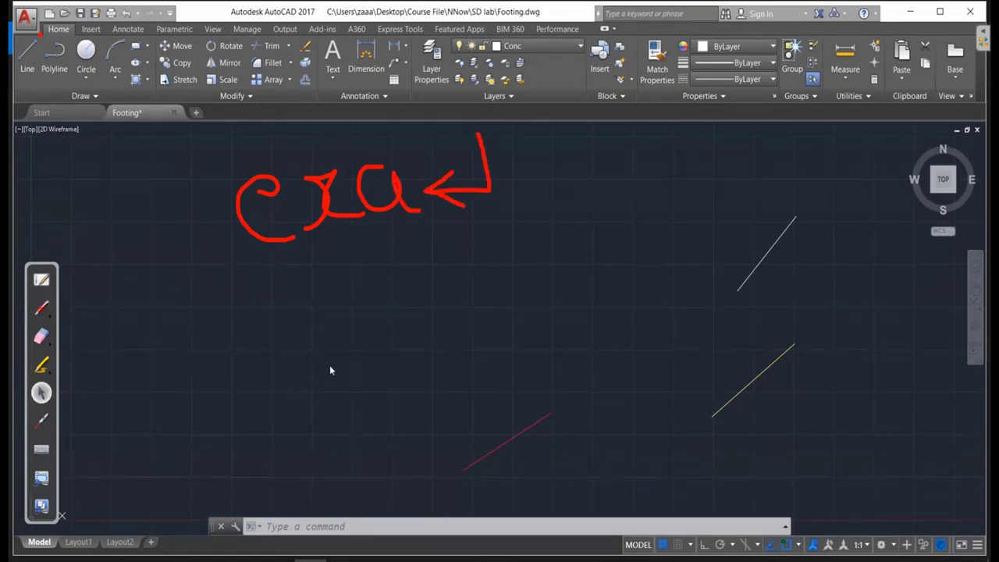
Erase the three coloured test lines with a window selection.
type("E")
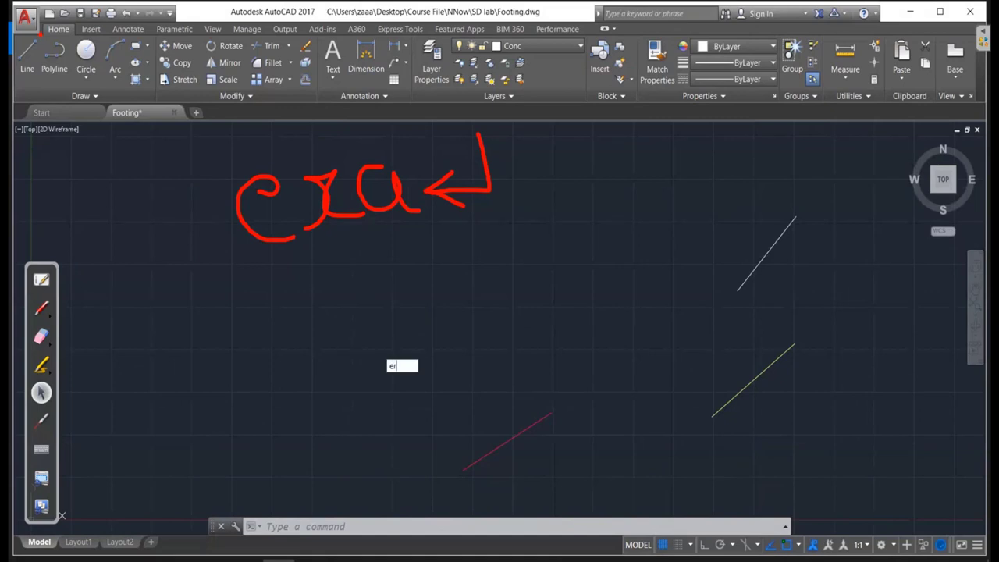
type("Rase")
key("Return")
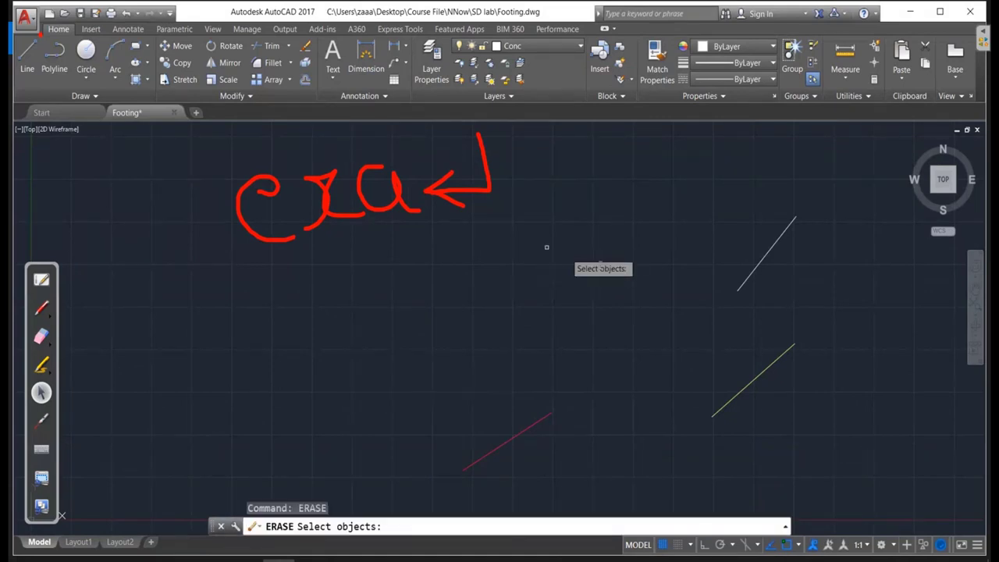
left_click(866, 484)
left_click(523, 238)
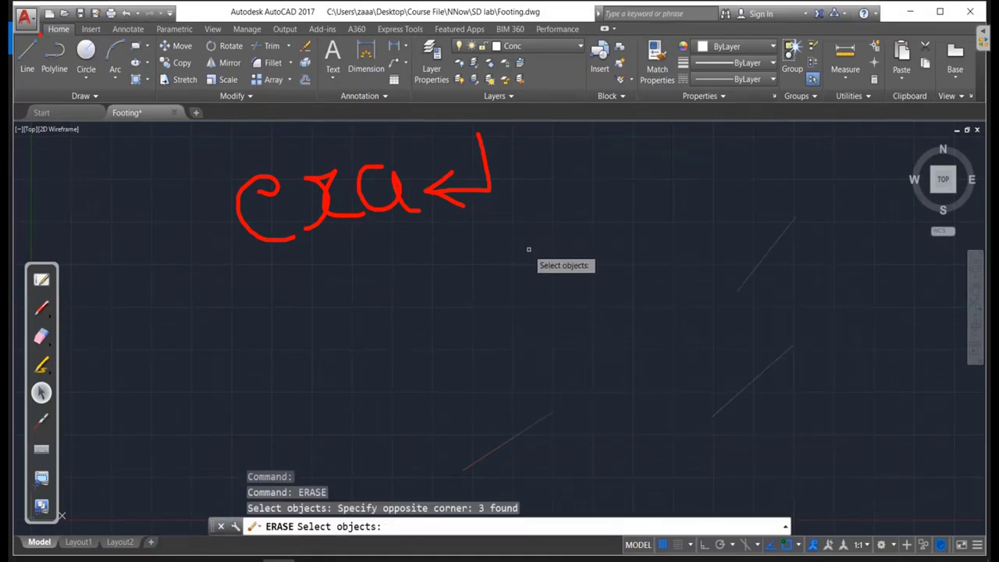
key("Return")
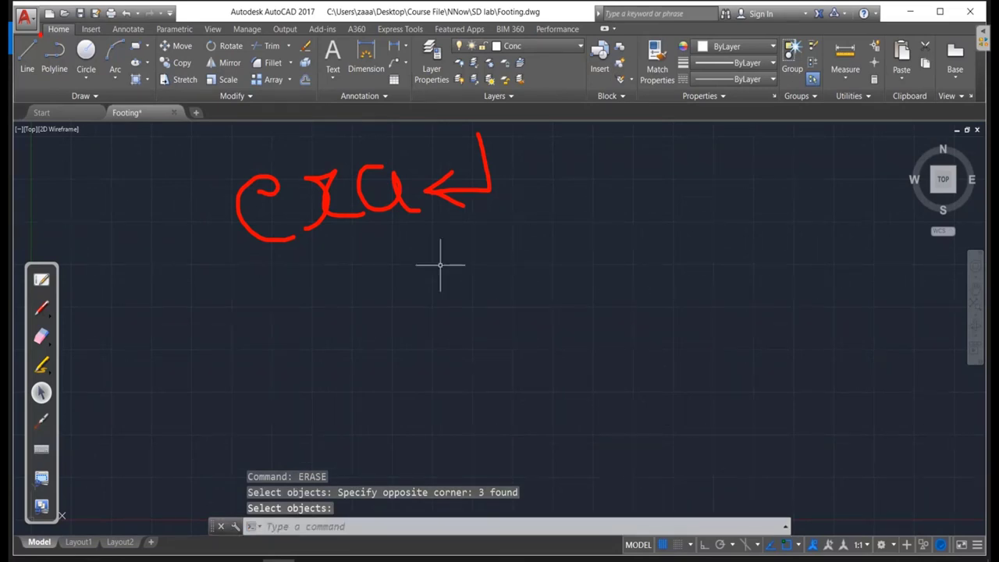
Wipe out the handwritten note and move the annotation palette toward the top-left.
left_click(41, 336)
mouse_move(274, 241)
left_mouse_down()
mouse_move(252, 196)
mouse_move(480, 149)
mouse_move(427, 187)
mouse_move(225, 237)
left_mouse_up()
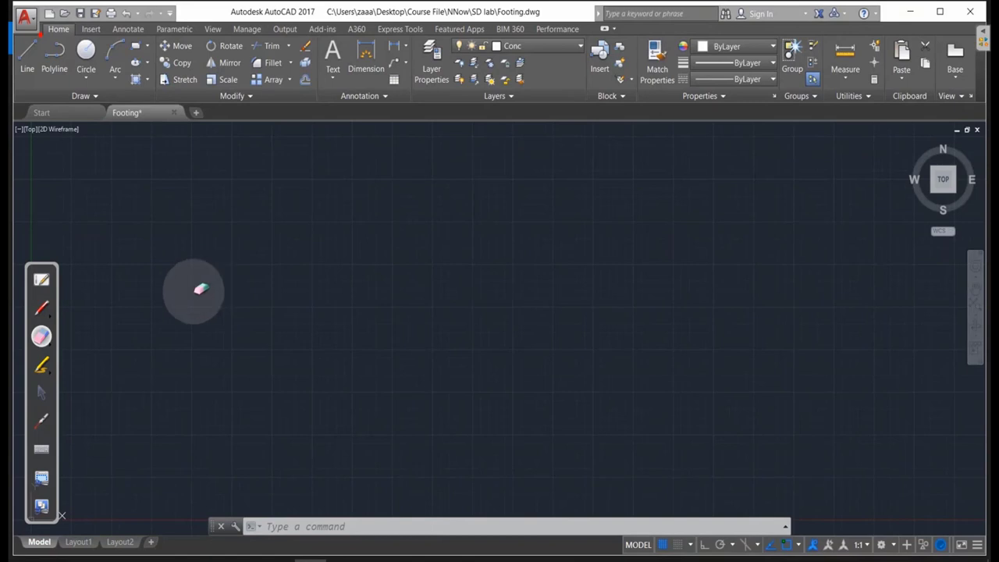
left_click(37, 305)
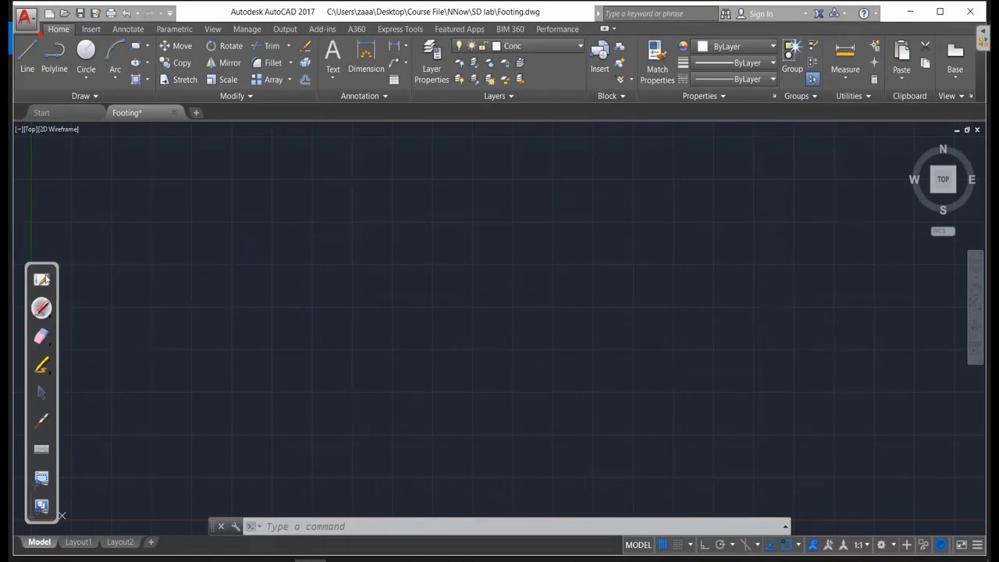
left_click_drag(35, 357, 50, 185)
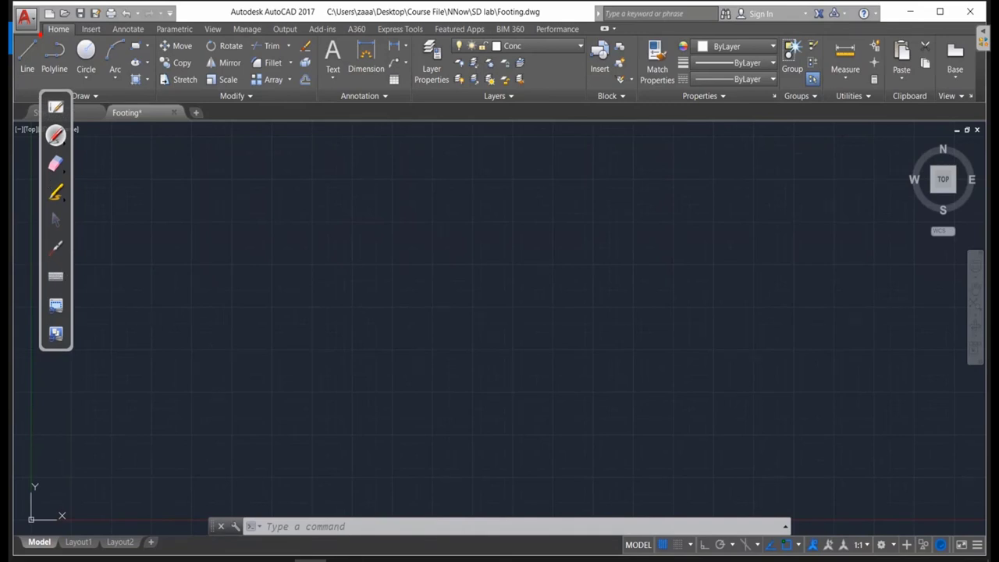
left_click(55, 220)
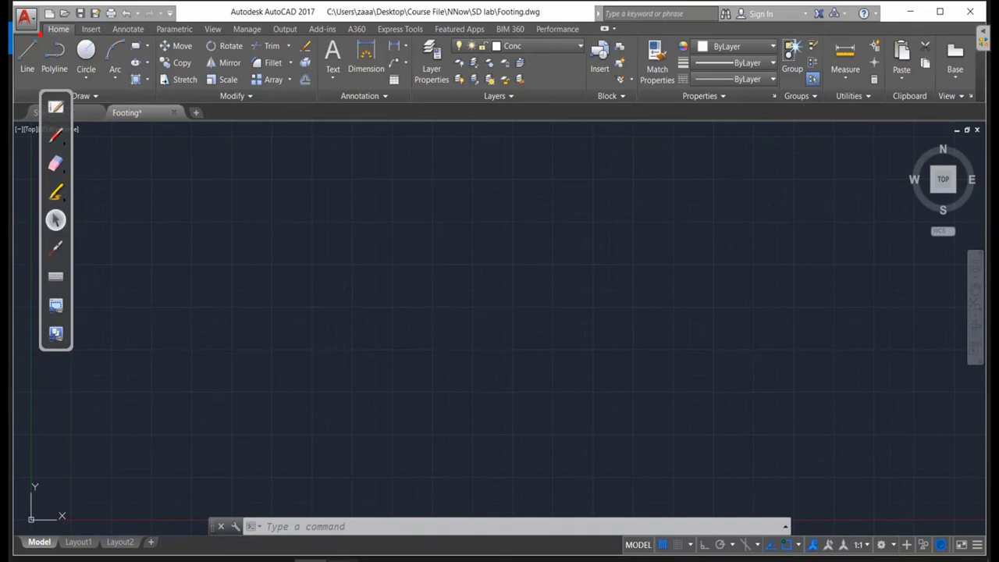
On the footing image, circle the Elevation title, the ties note and the 30 Cm, 8 Cm, 2.00 M and 2.30 M dimensions.
key("alt+Tab")
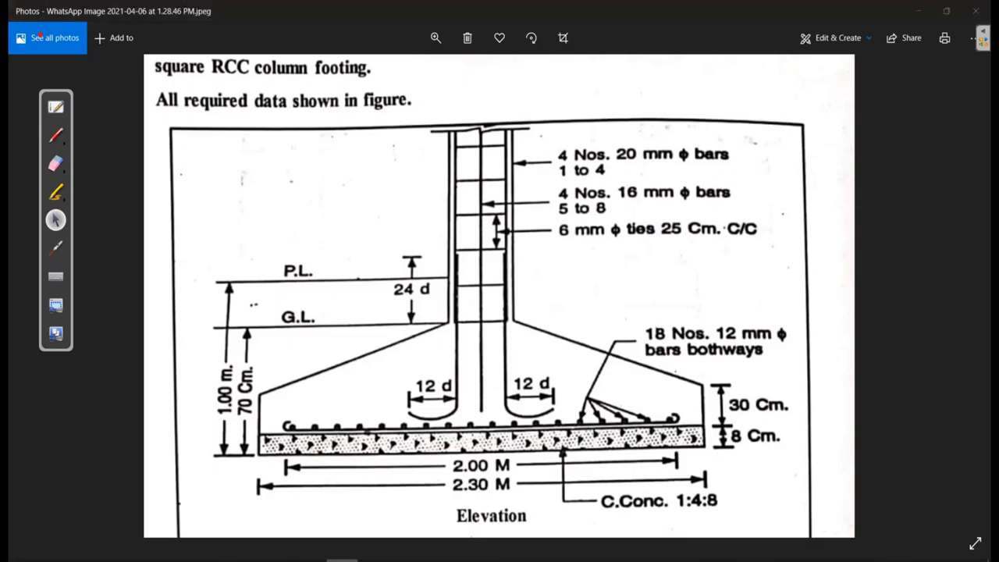
key("alt+Tab")
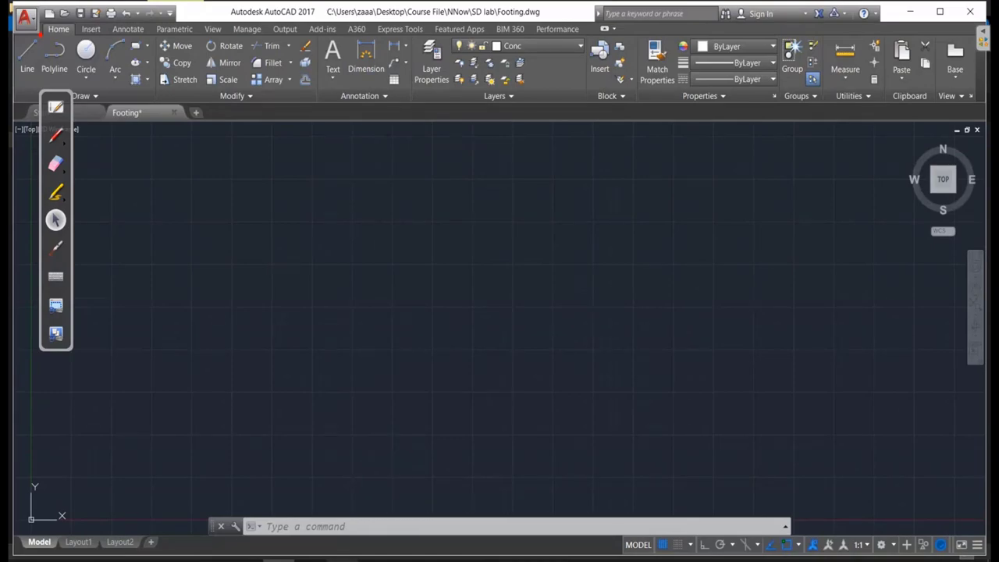
key("alt+Tab")
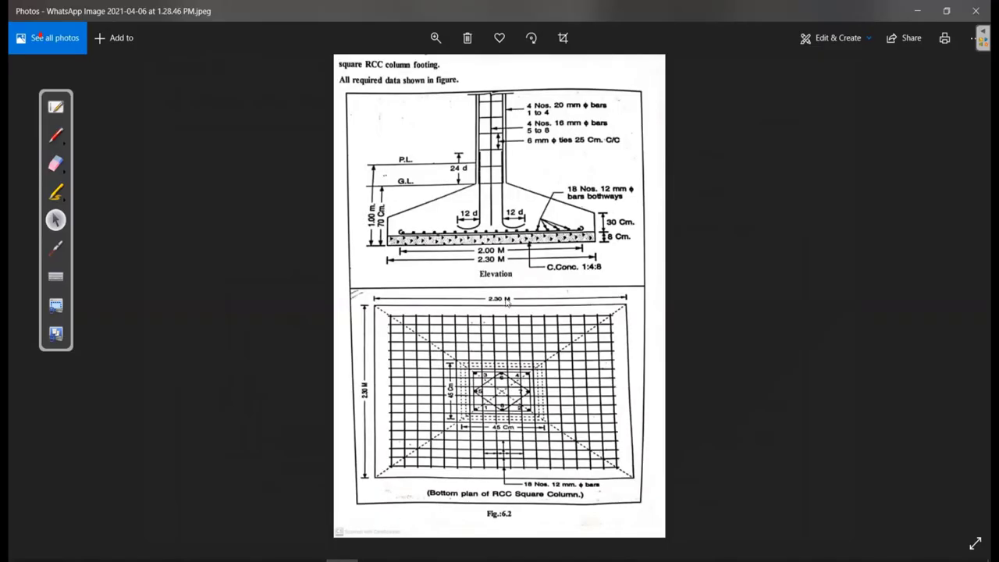
scroll(507, 303, "up", 3)
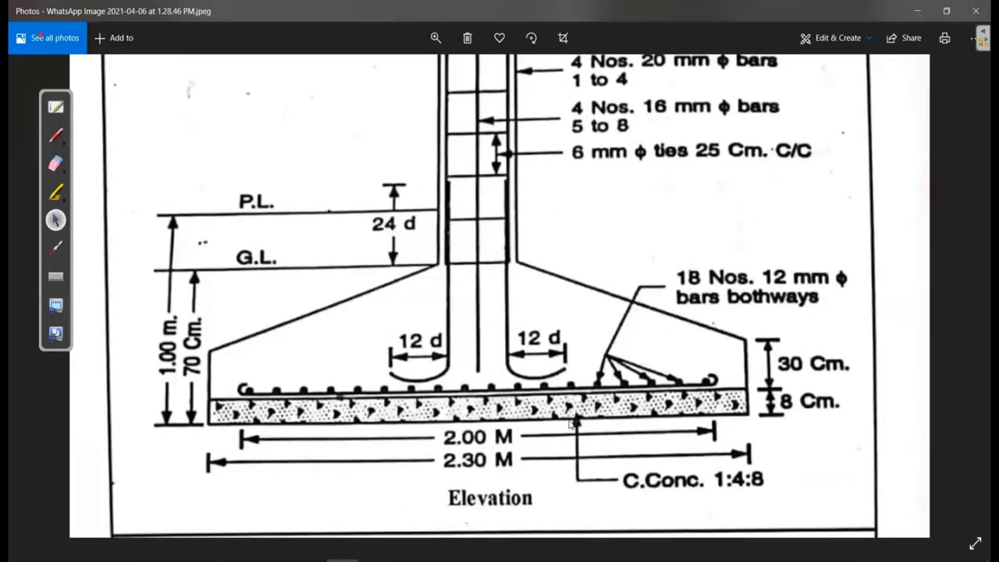
scroll(591, 320, "down", 1)
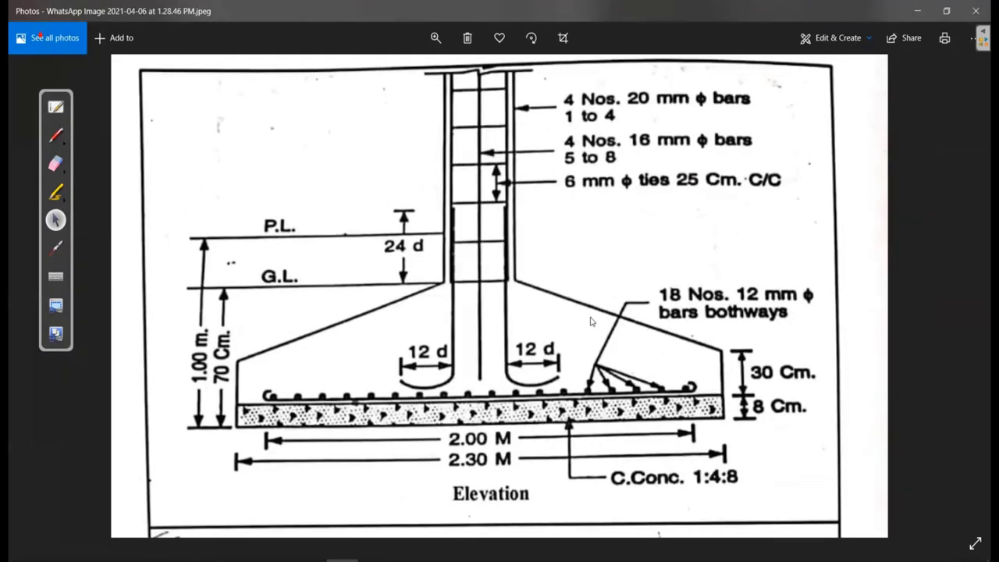
left_click(57, 136)
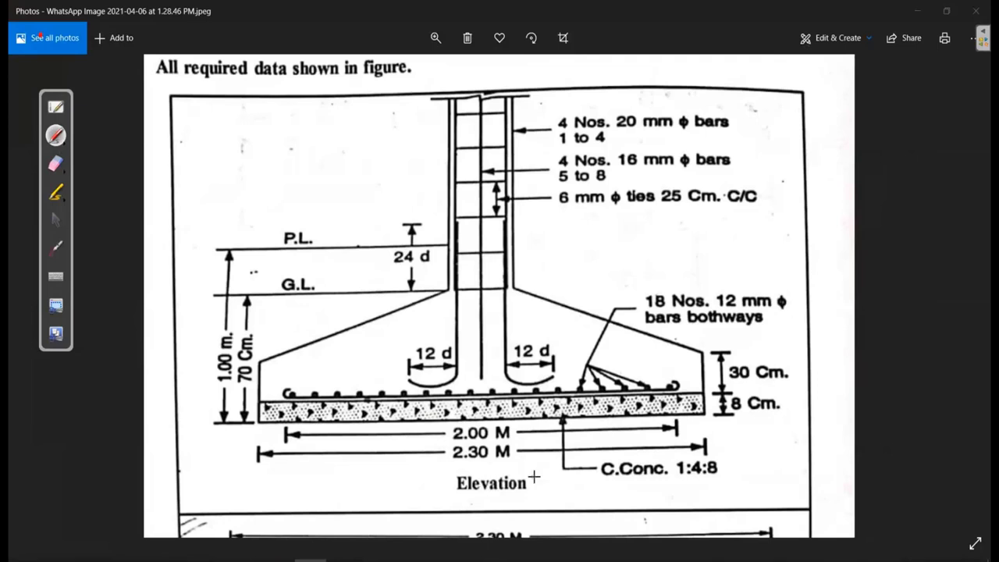
mouse_move(542, 479)
left_mouse_down()
mouse_move(459, 470)
mouse_move(540, 480)
left_mouse_up()
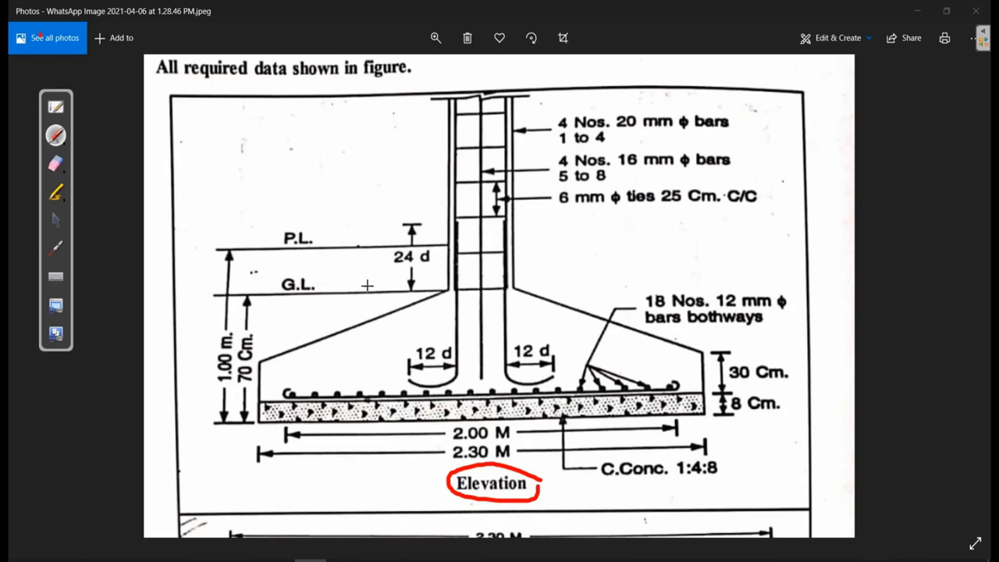
left_click_drag(563, 214, 629, 214)
left_click_drag(790, 359, 784, 356)
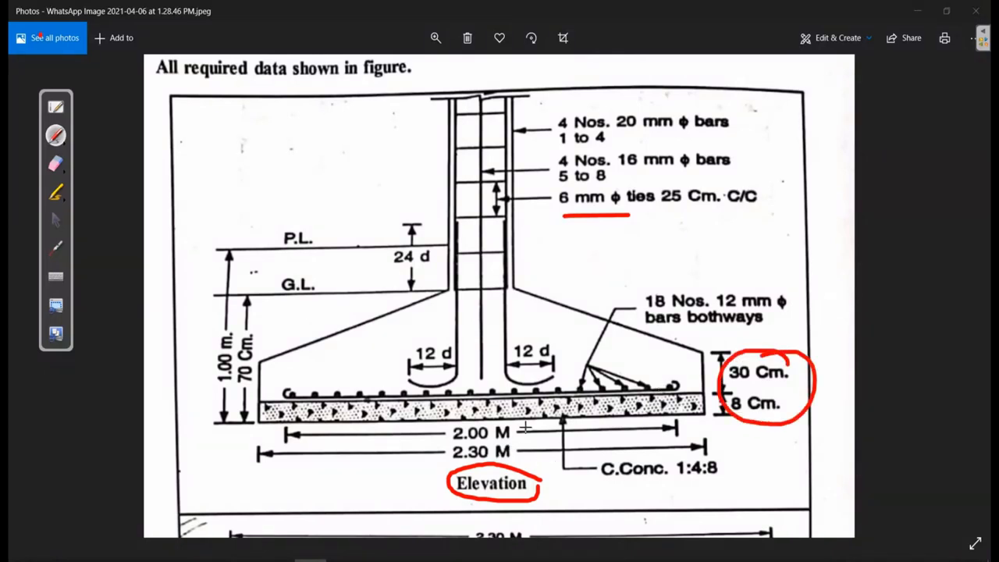
left_click_drag(527, 426, 497, 413)
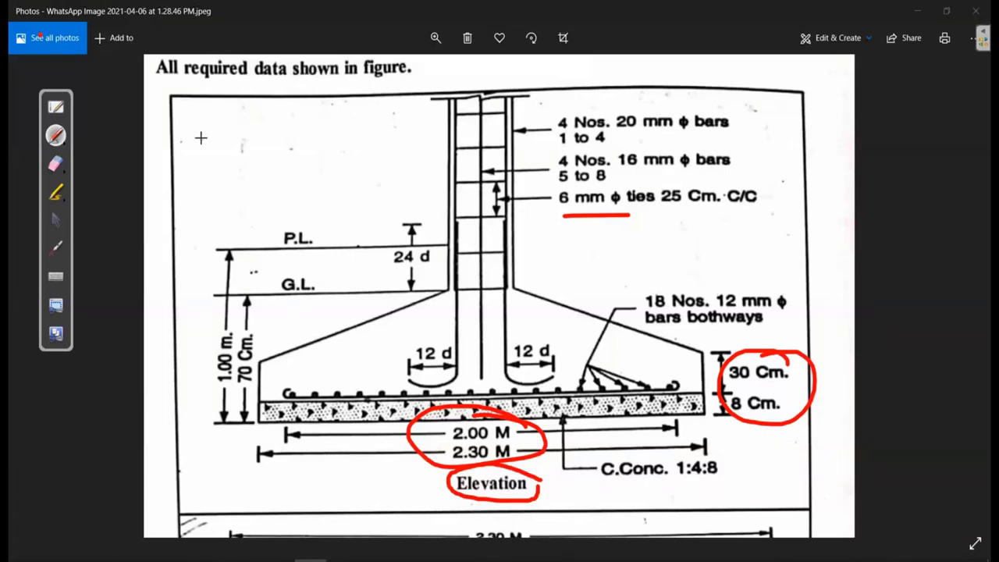
Handwrite notes on the image: the mm unit, a diameter symbol and 0.00 precision.
mouse_move(200, 138)
left_mouse_down()
mouse_move(217, 154)
mouse_move(258, 160)
left_mouse_up()
mouse_move(202, 178)
left_mouse_down()
mouse_move(287, 123)
mouse_move(193, 170)
left_mouse_up()
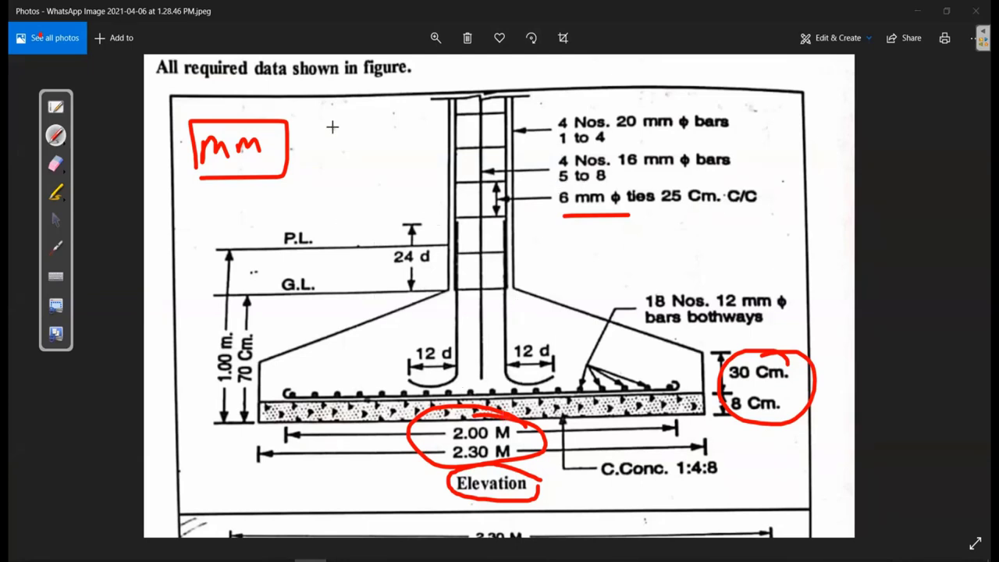
left_click_drag(334, 117, 334, 169)
mouse_move(332, 134)
left_mouse_down()
mouse_move(375, 139)
mouse_move(412, 114)
mouse_move(443, 117)
left_mouse_up()
mouse_move(350, 195)
left_mouse_down()
mouse_move(353, 233)
mouse_move(342, 193)
left_mouse_up()
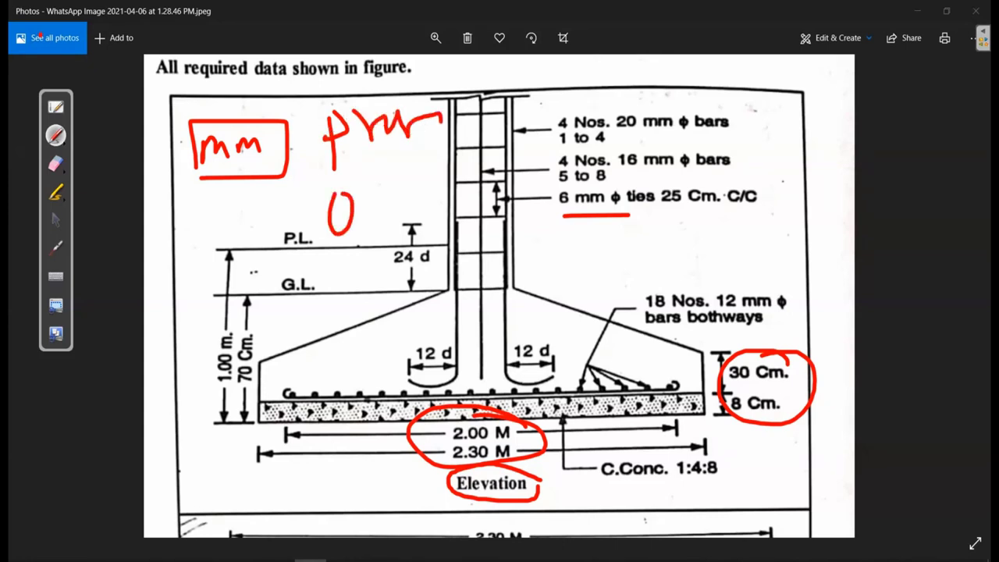
mouse_move(407, 187)
left_mouse_down()
mouse_move(409, 220)
mouse_move(406, 187)
mouse_move(451, 220)
left_mouse_up()
left_click_drag(451, 220, 442, 185)
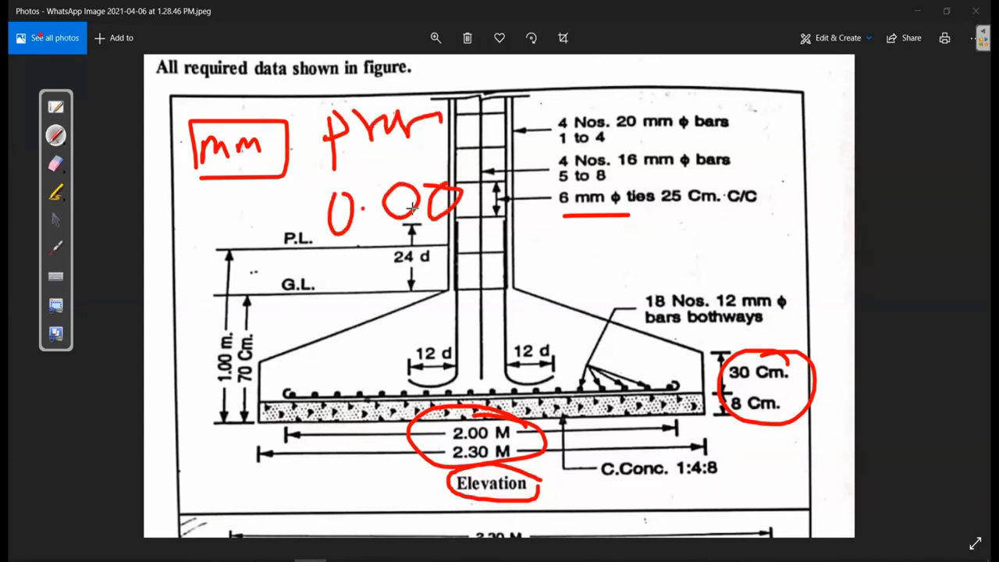
mouse_move(363, 207)
left_mouse_down()
mouse_move(451, 185)
mouse_move(398, 208)
left_mouse_up()
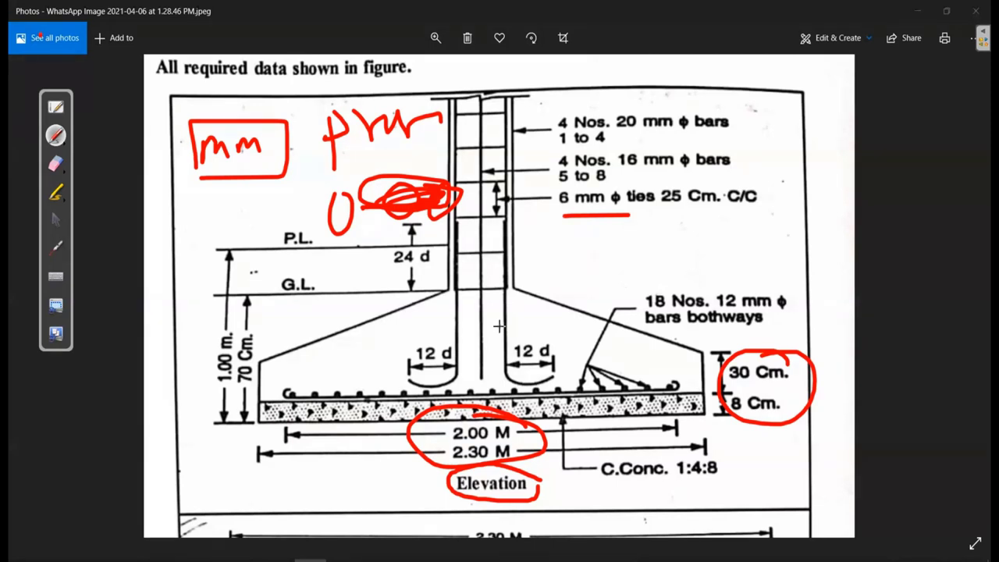
Erase the red ink and return to the AutoCAD Footing drawing.
left_click(55, 218)
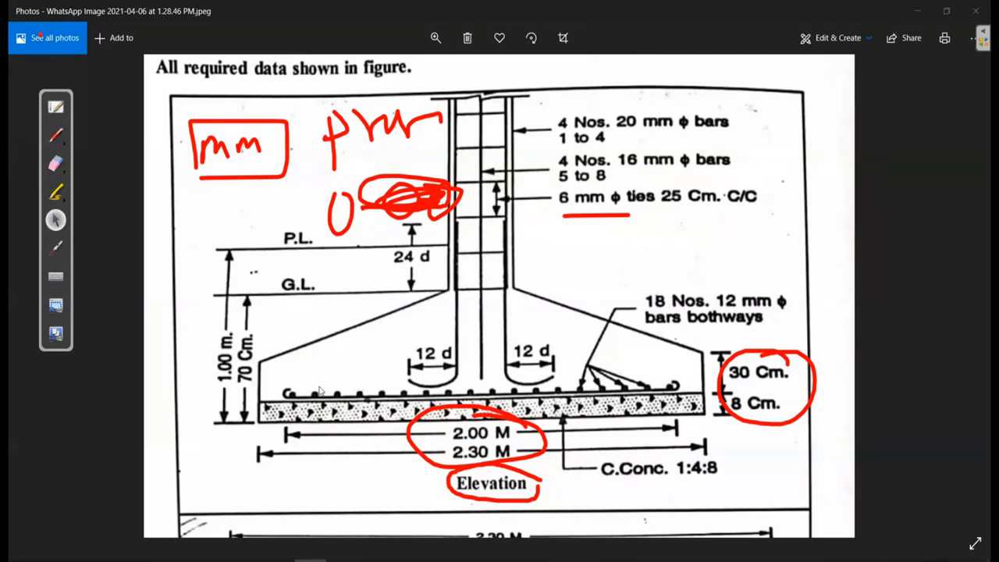
left_click(56, 164)
mouse_move(179, 146)
left_mouse_down()
mouse_move(302, 122)
mouse_move(305, 156)
mouse_move(363, 204)
mouse_move(540, 416)
mouse_move(758, 357)
mouse_move(868, 347)
mouse_move(661, 216)
left_mouse_up()
left_click(55, 219)
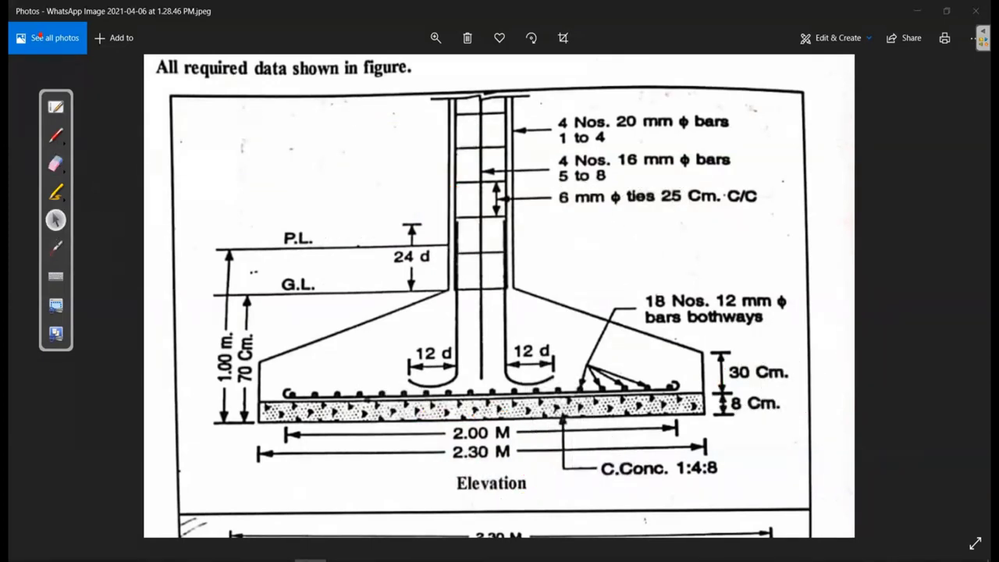
key("alt+Tab")
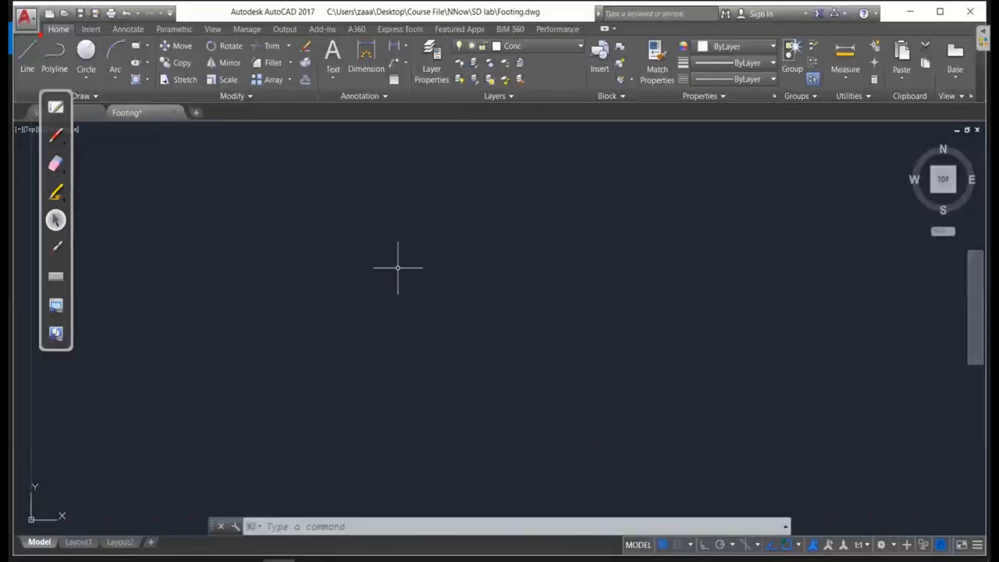
Write a red 'UN' note with an arrow on the drawing area.
key("Escape")
left_click(55, 135)
mouse_move(230, 176)
left_mouse_down()
mouse_move(288, 251)
mouse_move(292, 173)
left_mouse_up()
mouse_move(322, 252)
left_mouse_down()
mouse_move(370, 234)
mouse_move(386, 169)
left_mouse_up()
left_click_drag(444, 182, 443, 247)
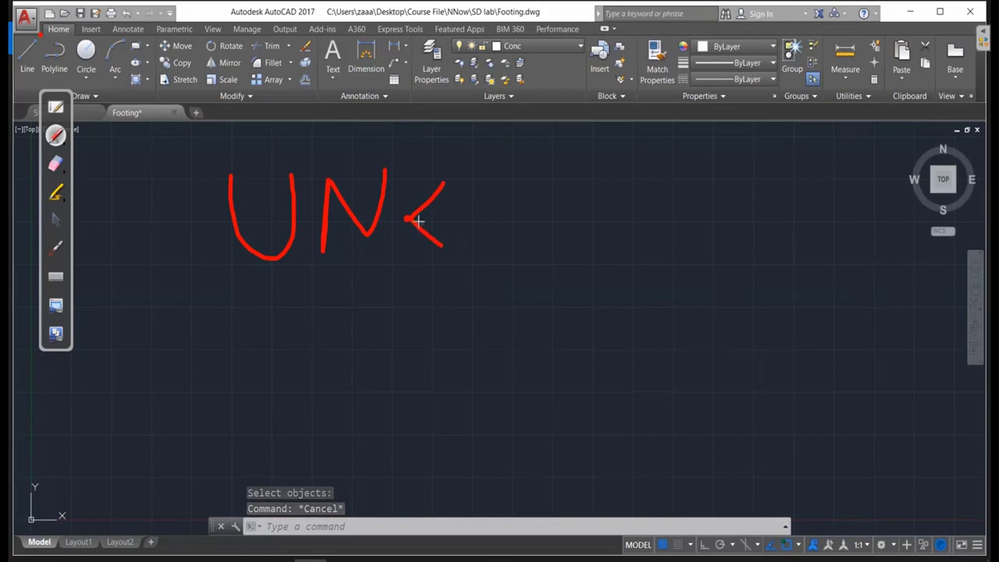
left_click_drag(407, 219, 493, 152)
key("Escape")
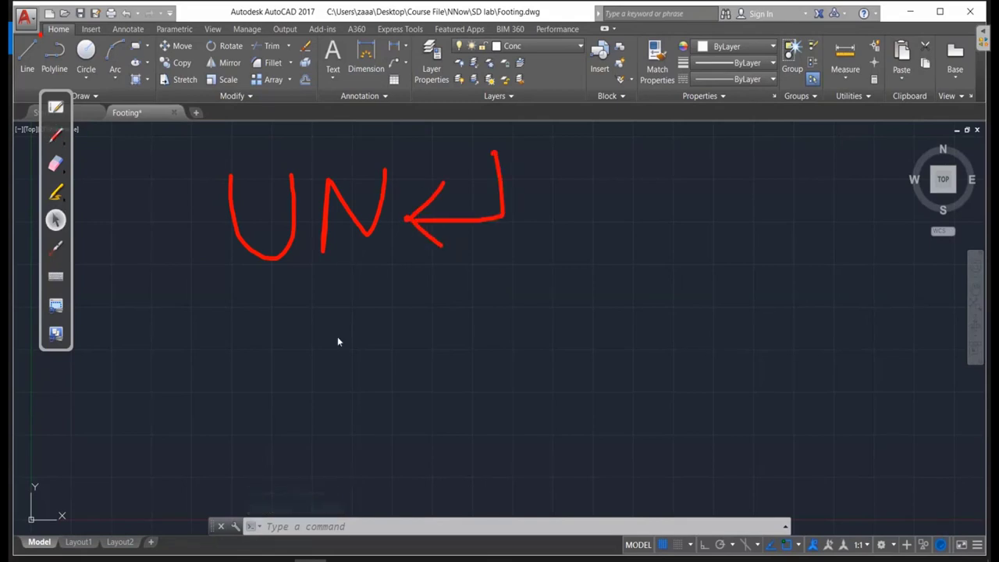
In the Drawing Units dialog (UN), set length precision 0 and insertion scale Millimeters.
type("UN")
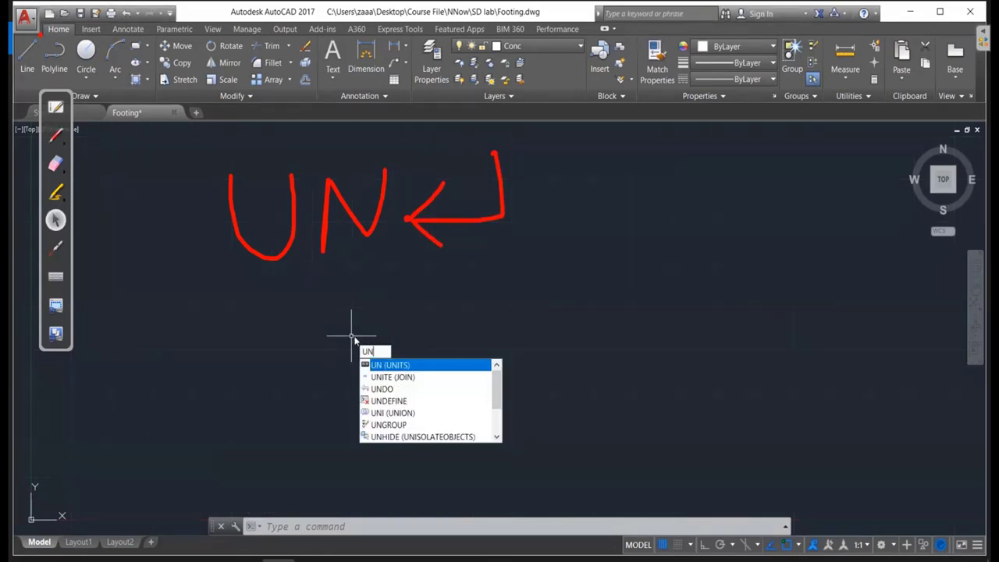
key("Return")
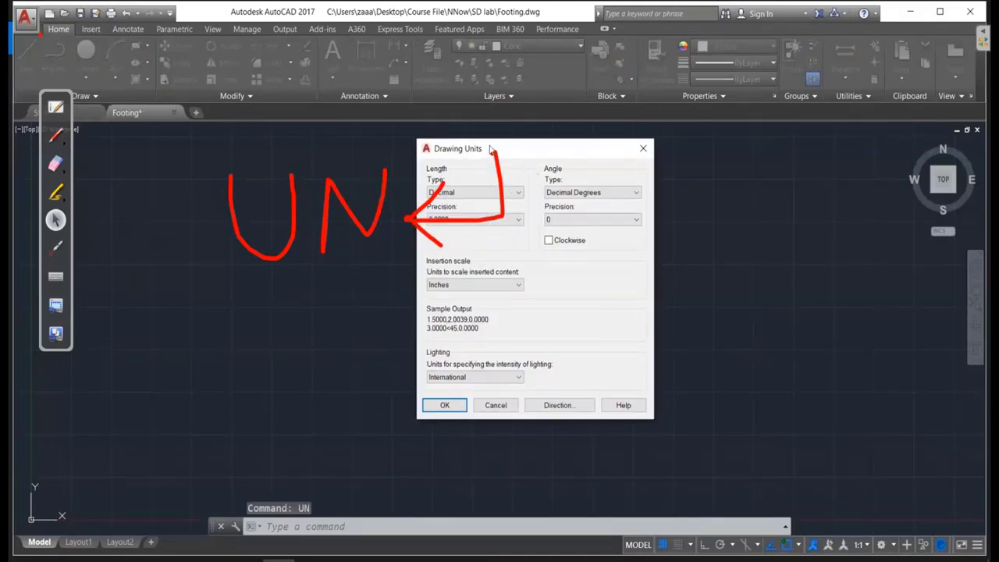
left_click_drag(492, 149, 665, 143)
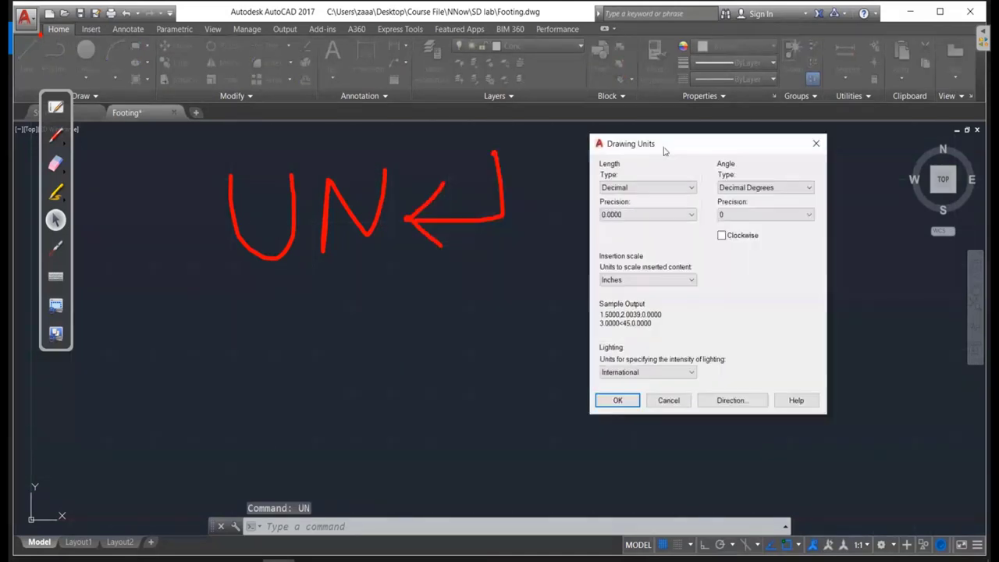
left_click(656, 215)
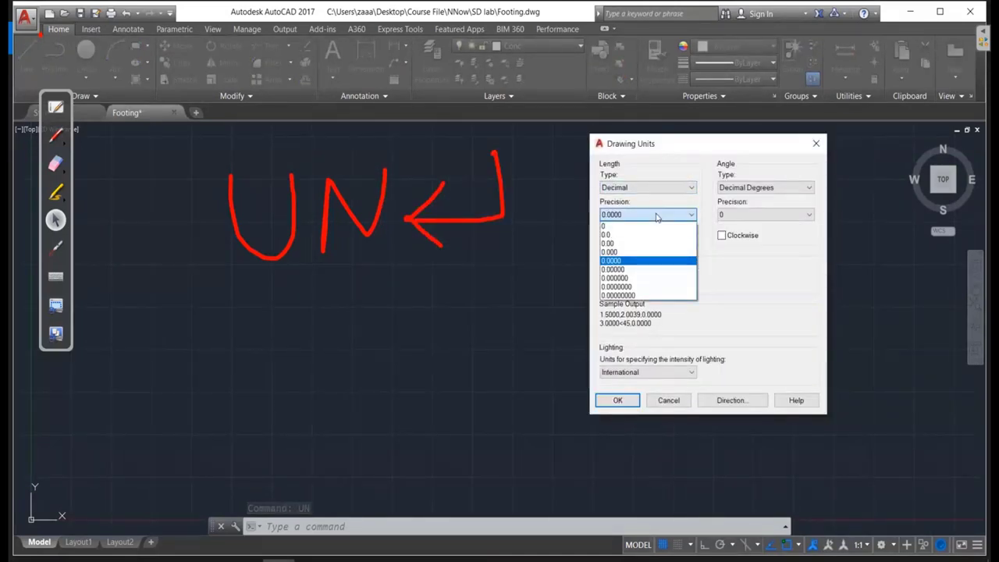
left_click(656, 216)
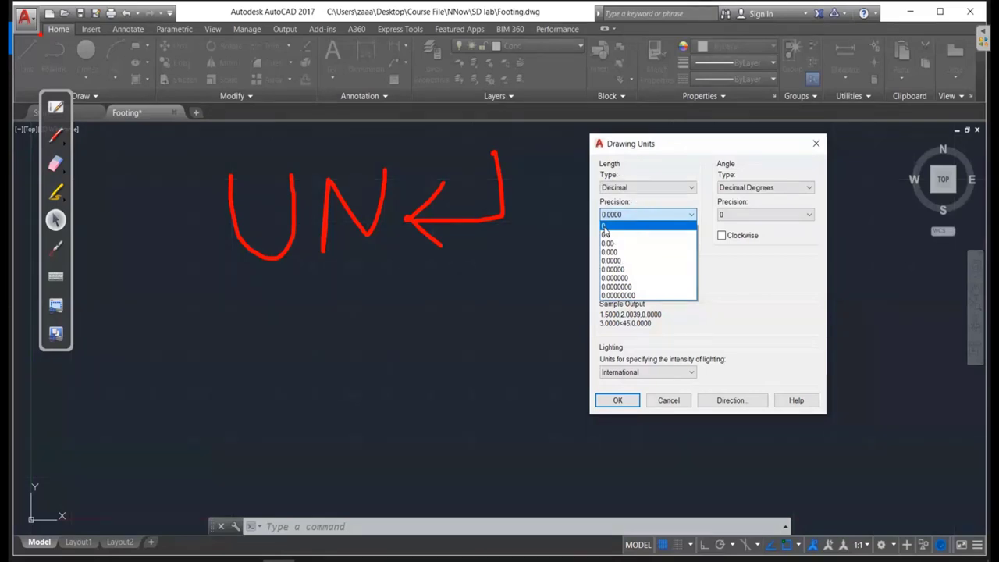
left_click(605, 226)
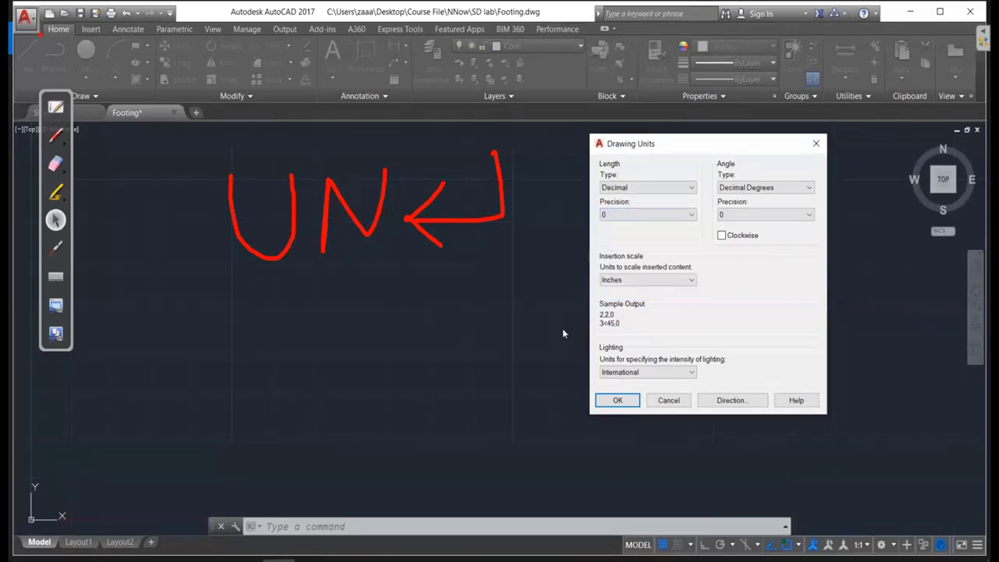
left_click(624, 280)
left_click(618, 334)
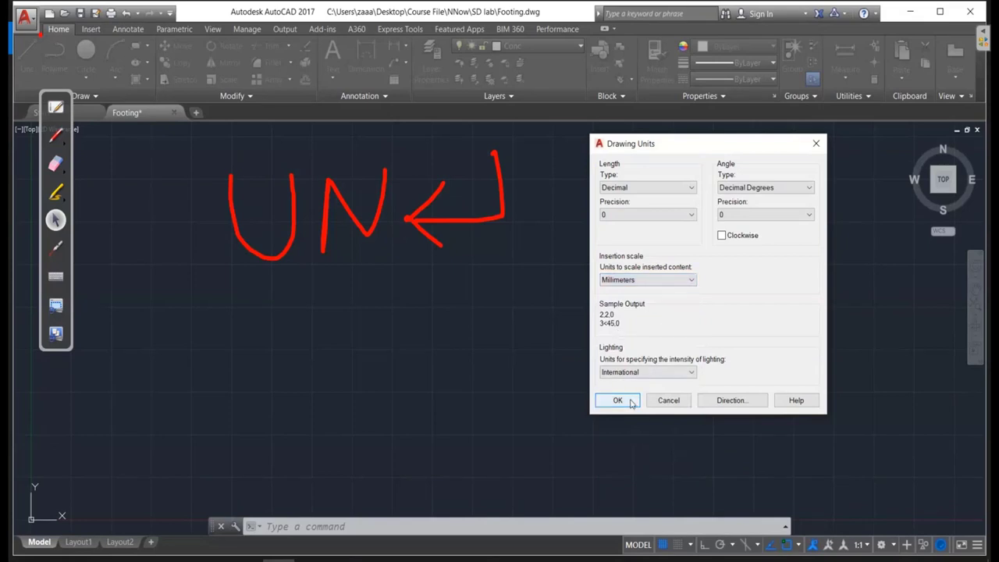
Circle the Decimal length type and precision in red, then accept the units settings.
left_click(56, 135)
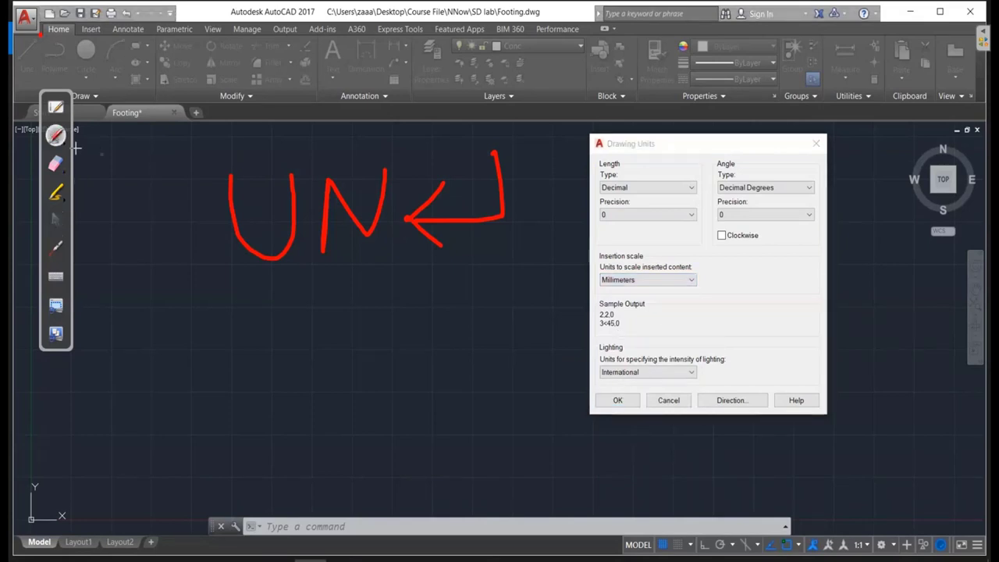
left_click_drag(681, 170, 685, 161)
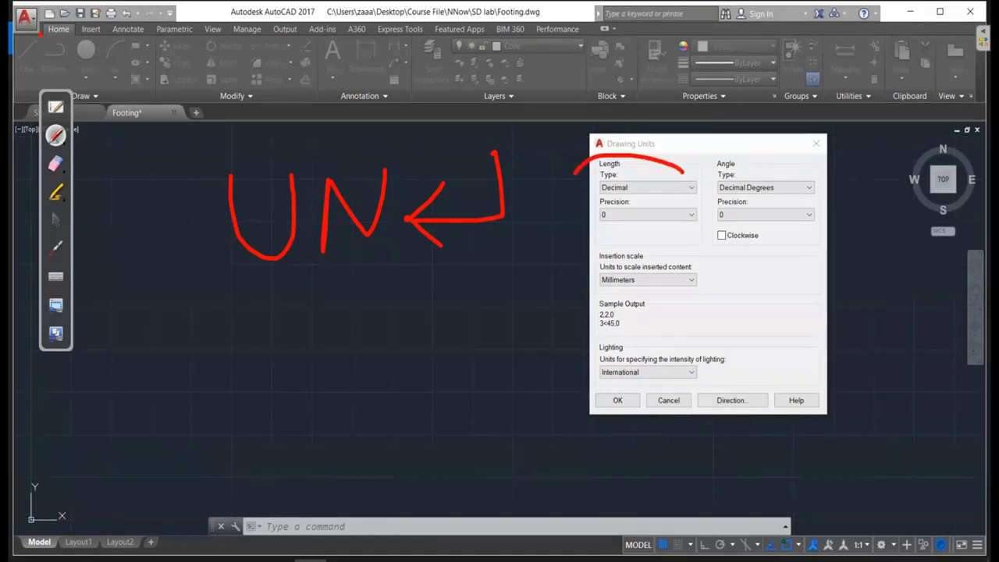
mouse_move(710, 220)
left_mouse_down()
mouse_move(566, 195)
mouse_move(562, 265)
mouse_move(679, 251)
left_mouse_up()
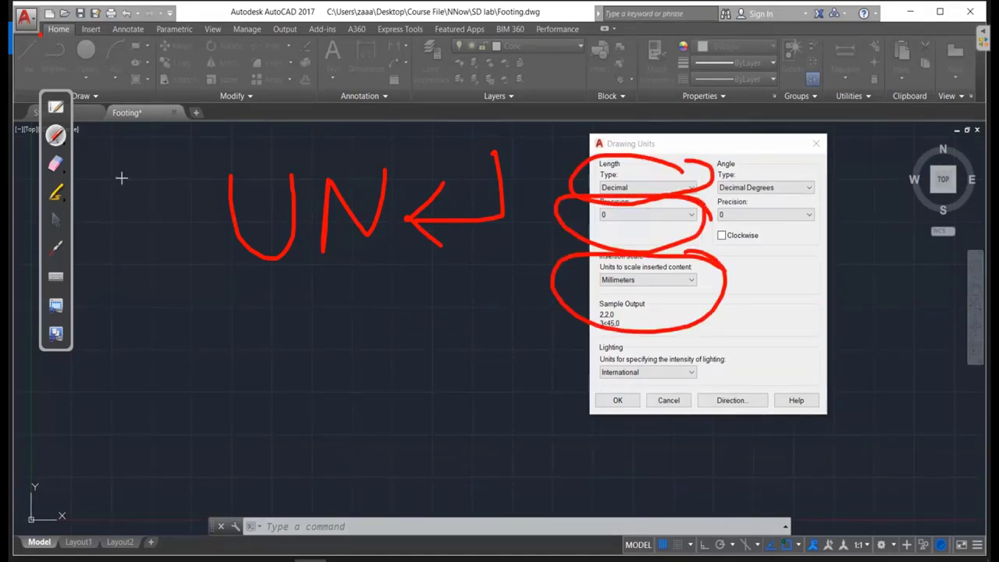
left_click(55, 163)
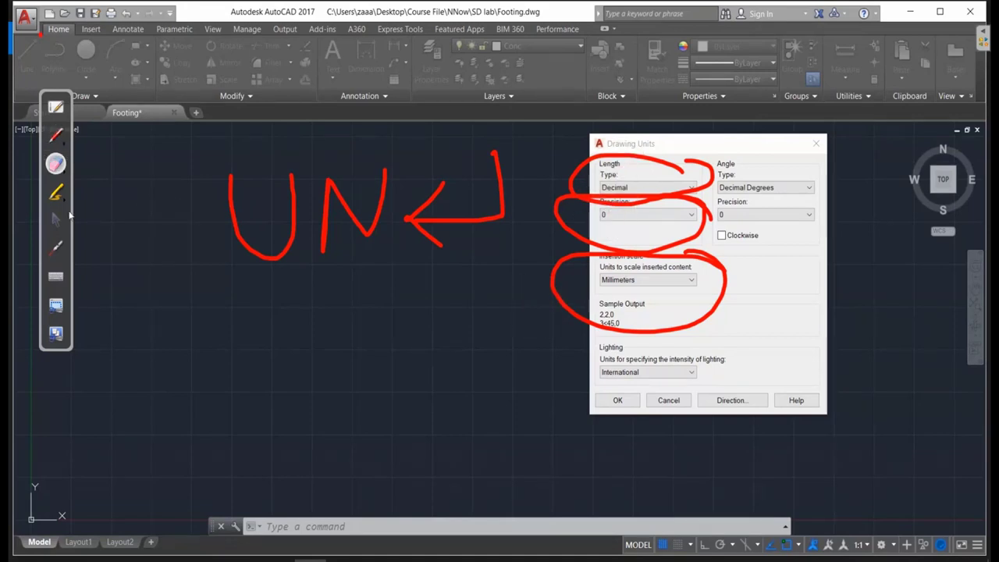
left_click(56, 221)
left_click(617, 400)
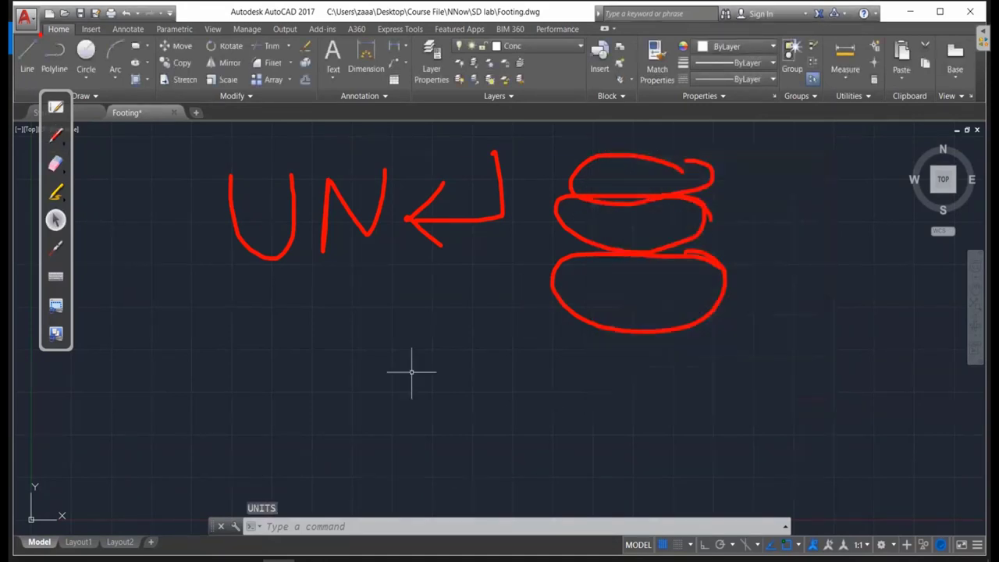
Erase the red marks and bring the footing reference image forward.
left_click(56, 164)
mouse_move(231, 199)
left_mouse_down()
mouse_move(727, 172)
mouse_move(676, 252)
mouse_move(711, 258)
left_mouse_up()
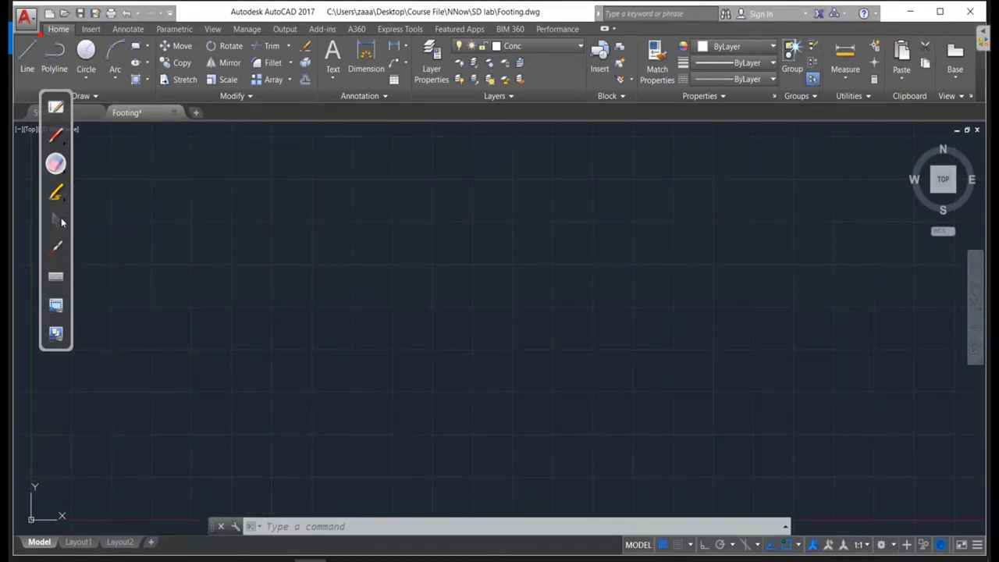
left_click(58, 219)
left_click(342, 561)
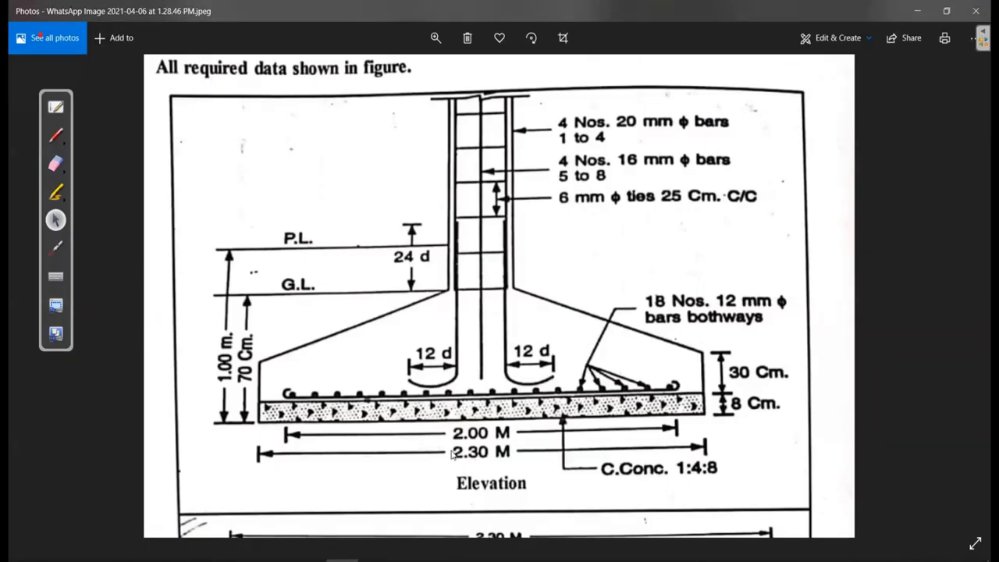
Outline the base slab and write 80cm and 250 cm notes on the elevation image.
left_click(55, 134)
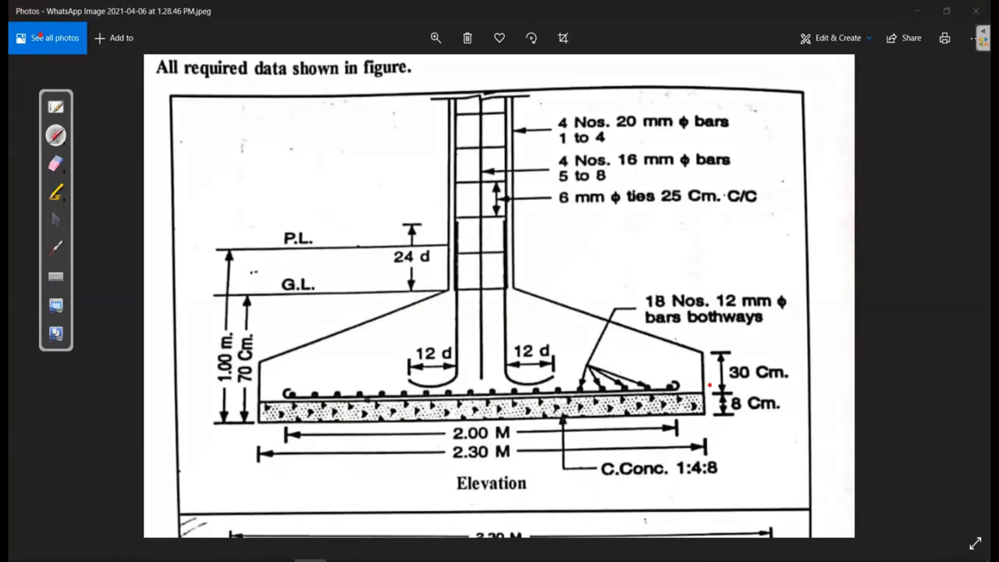
mouse_move(710, 385)
left_mouse_down()
mouse_move(320, 442)
mouse_move(239, 386)
mouse_move(719, 380)
mouse_move(716, 406)
mouse_move(792, 394)
mouse_move(784, 420)
mouse_move(812, 402)
left_mouse_up()
mouse_move(821, 392)
left_mouse_down()
mouse_move(829, 408)
mouse_move(864, 419)
left_mouse_up()
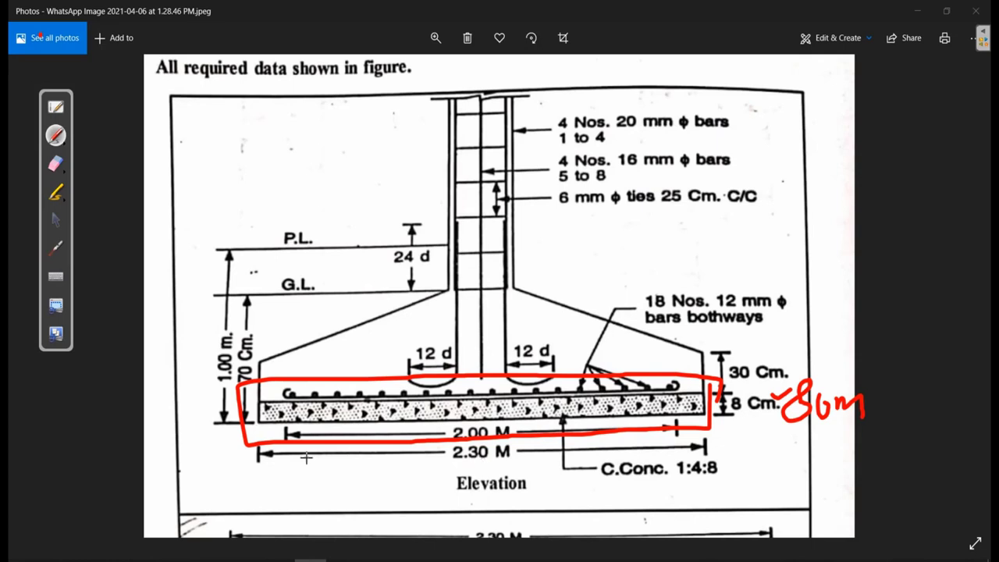
mouse_move(531, 466)
left_mouse_down()
mouse_move(552, 492)
mouse_move(614, 480)
left_mouse_up()
mouse_move(673, 479)
left_mouse_down()
mouse_move(669, 503)
mouse_move(749, 481)
mouse_move(757, 491)
left_mouse_up()
mouse_move(675, 481)
left_mouse_down()
mouse_move(656, 500)
mouse_move(668, 484)
left_mouse_up()
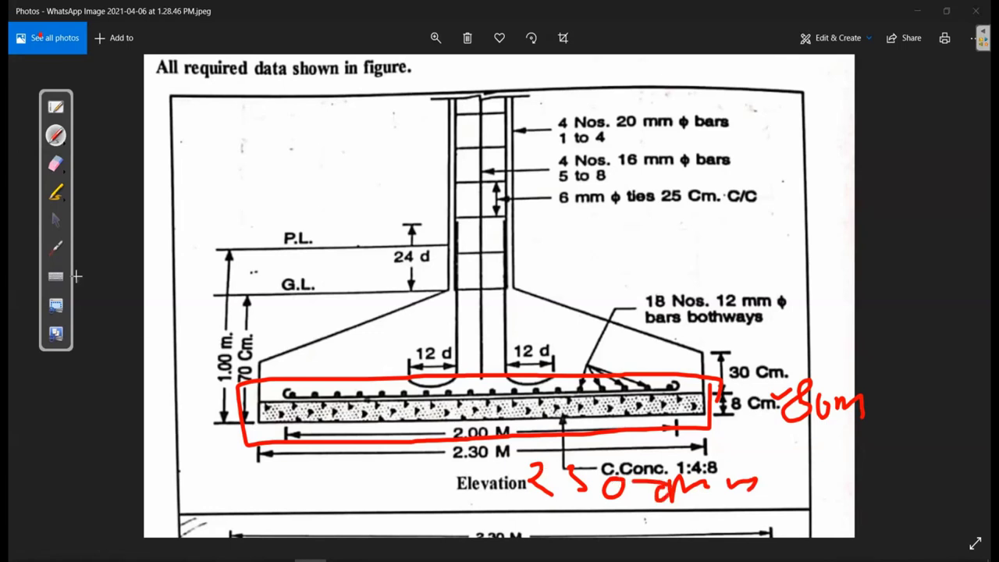
Erase the ink and switch back to the Footing drawing.
left_click(56, 163)
mouse_move(474, 383)
left_mouse_down()
mouse_move(174, 435)
mouse_move(455, 518)
mouse_move(670, 398)
left_mouse_up()
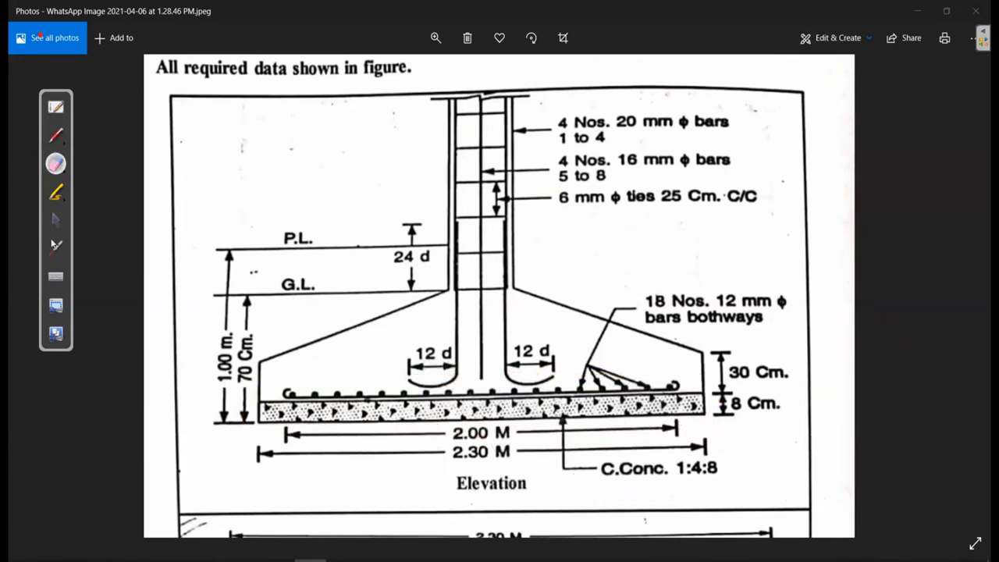
left_click(61, 225)
key("alt+Tab")
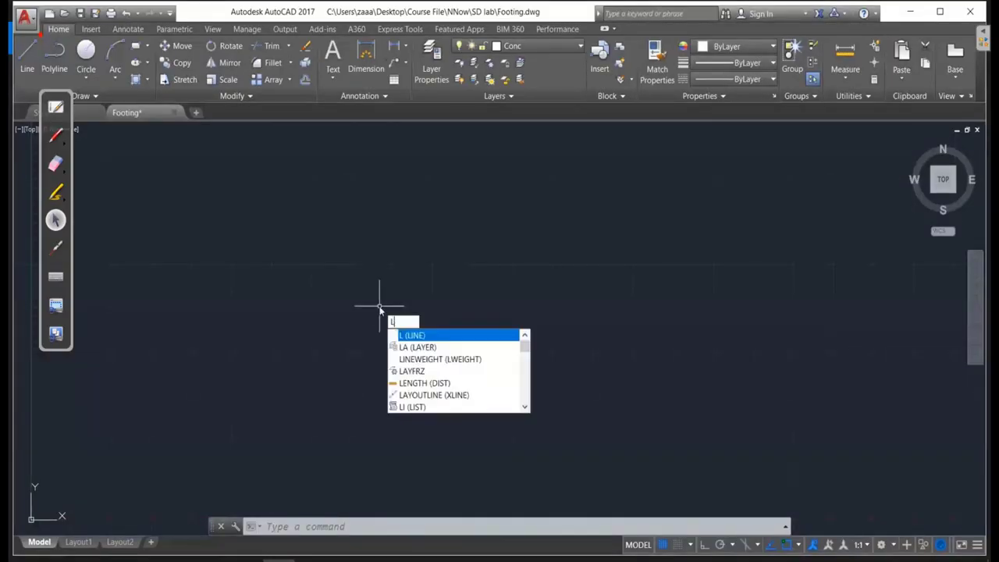
Start LINE, place its first point, and sketch a red 2300 mm horizontal guide line.
key("Return")
left_click(334, 322)
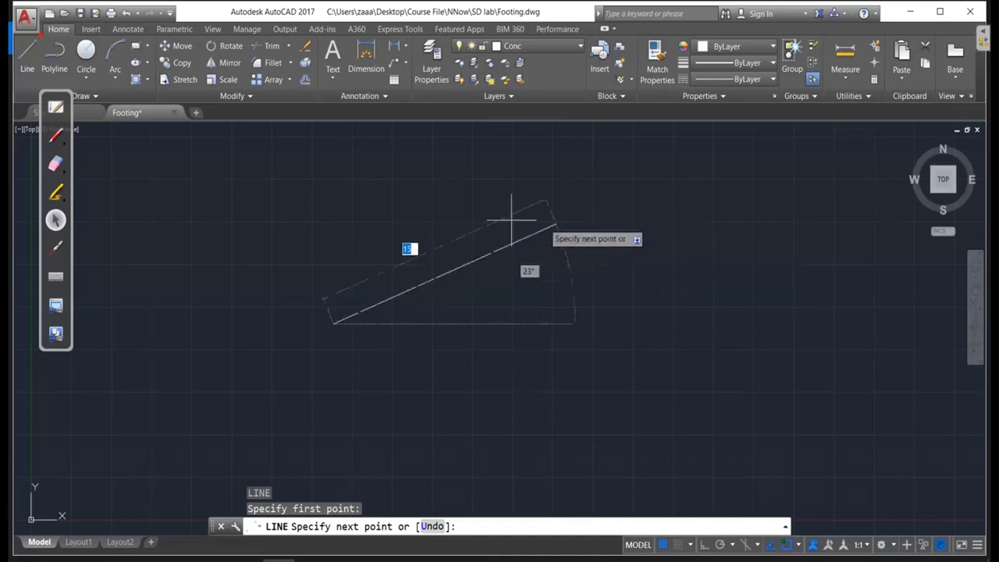
left_click(55, 134)
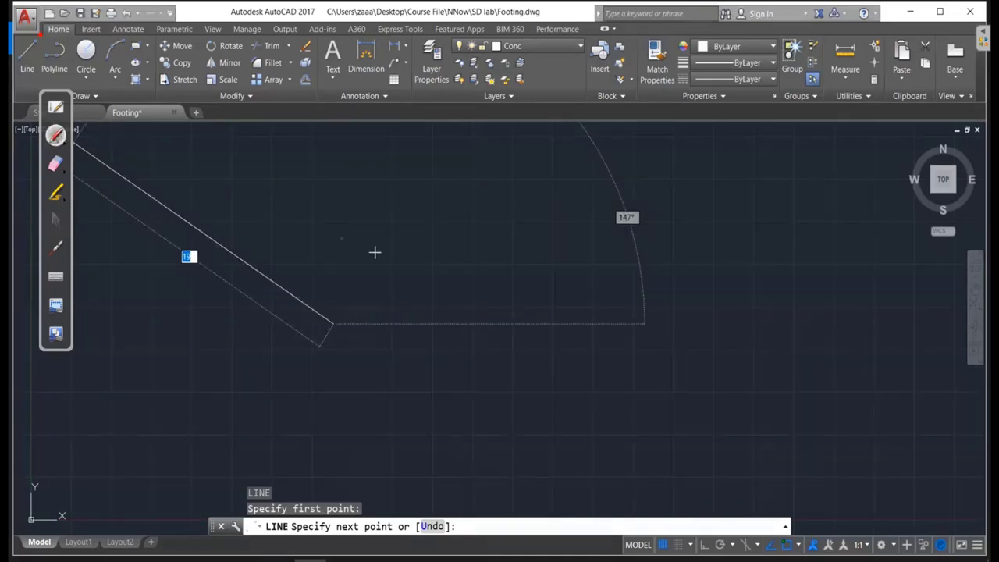
left_click_drag(205, 234, 217, 262)
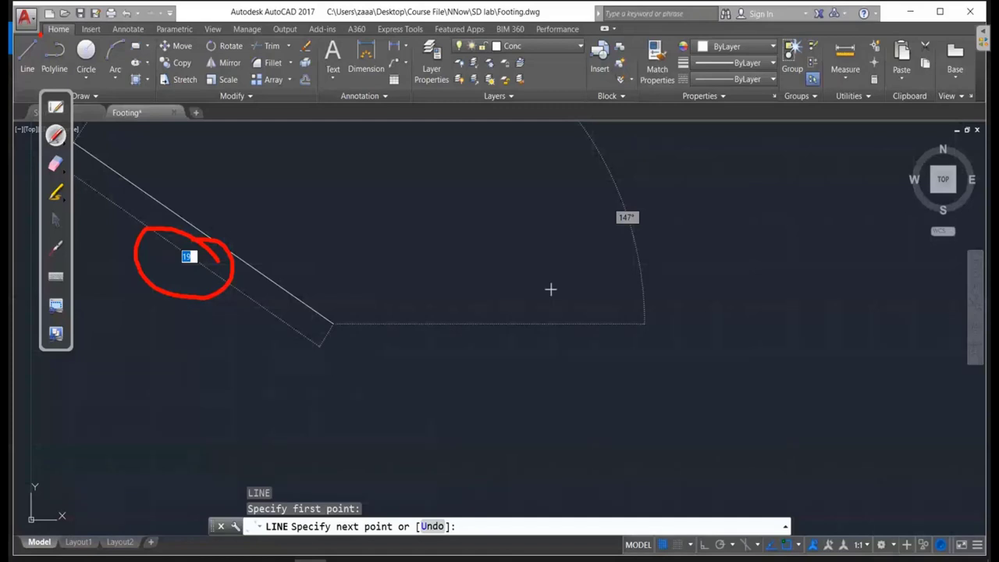
left_click_drag(640, 195, 656, 208)
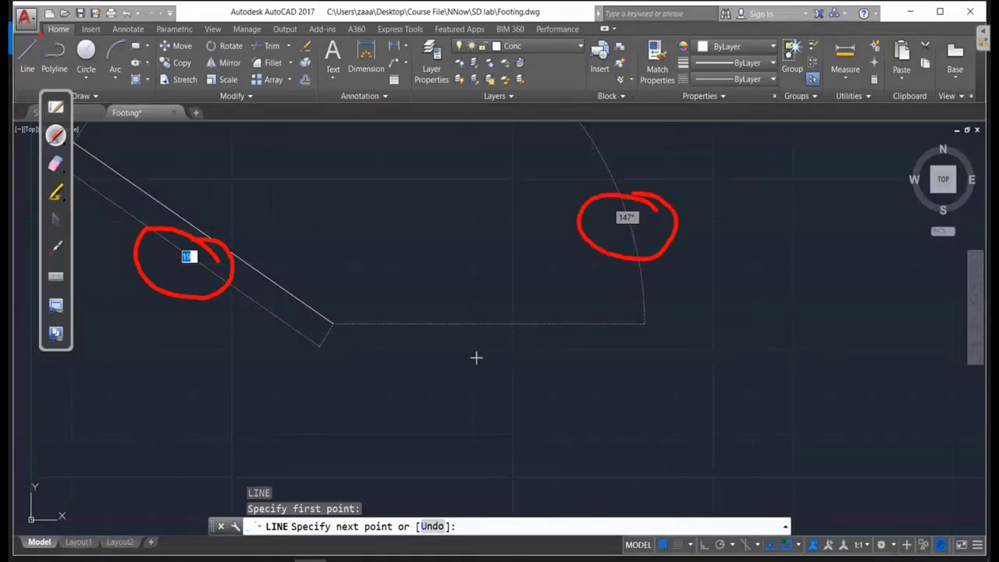
left_click_drag(388, 356, 703, 345)
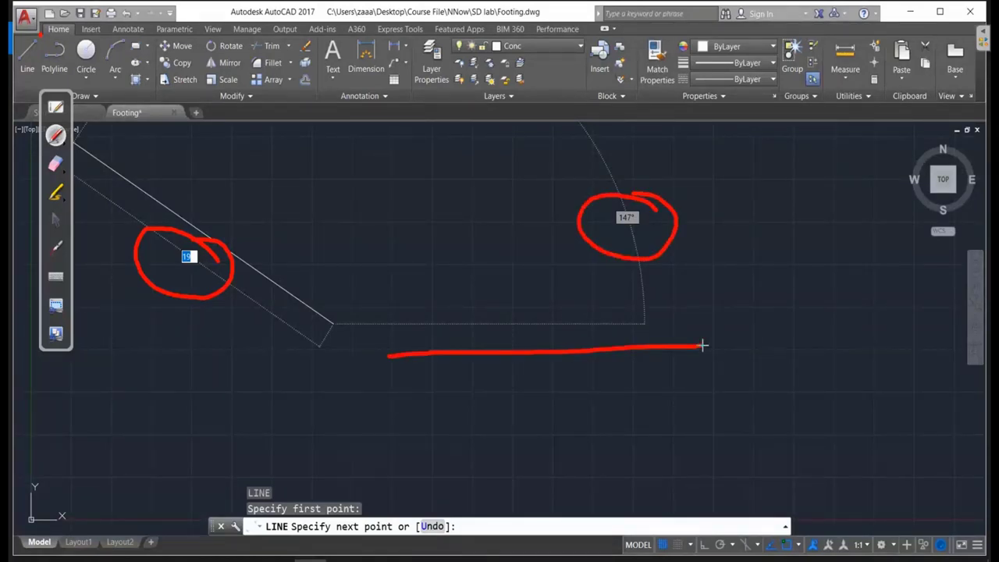
mouse_move(463, 396)
left_mouse_down()
mouse_move(488, 424)
mouse_move(504, 420)
left_mouse_up()
mouse_move(556, 395)
left_mouse_down()
mouse_move(616, 429)
mouse_move(649, 426)
mouse_move(679, 439)
left_mouse_up()
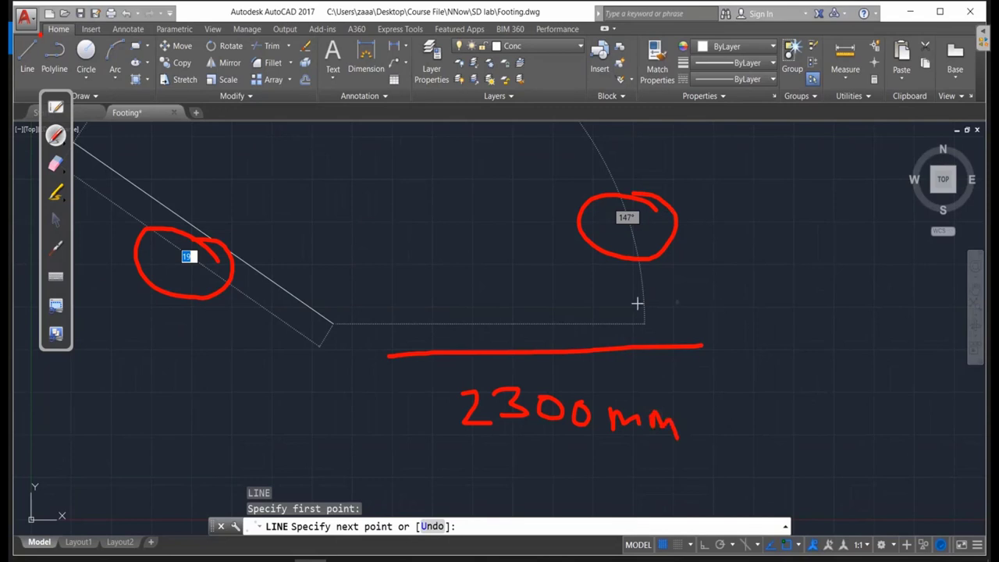
Annotate 0° and Ortho beside the red guide line, then erase the ink.
left_click_drag(727, 199, 754, 177)
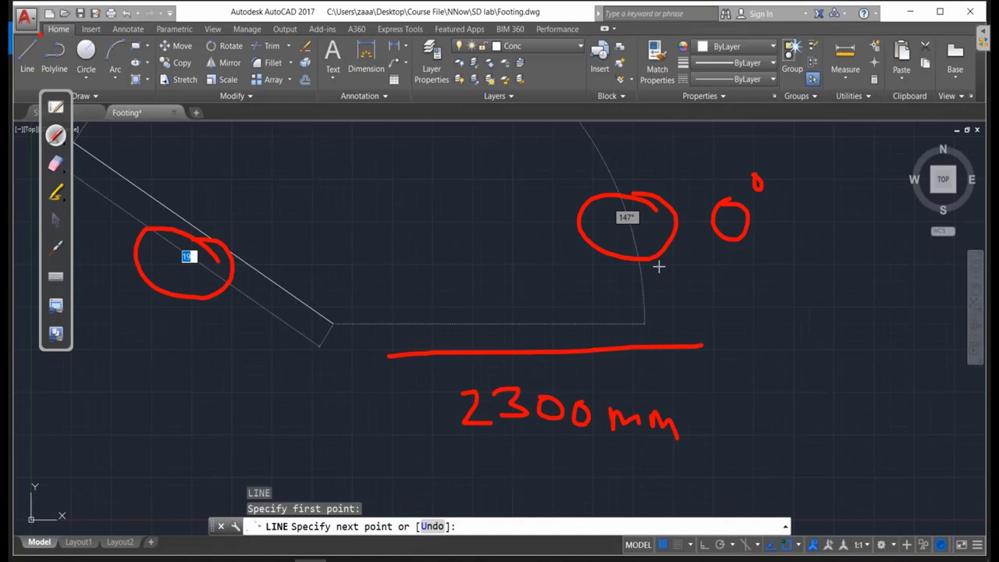
left_click_drag(781, 335, 779, 338)
mouse_move(794, 378)
left_mouse_down()
mouse_move(821, 344)
mouse_move(837, 374)
mouse_move(851, 343)
left_mouse_up()
mouse_move(852, 313)
left_mouse_down()
mouse_move(882, 367)
mouse_move(899, 337)
left_mouse_up()
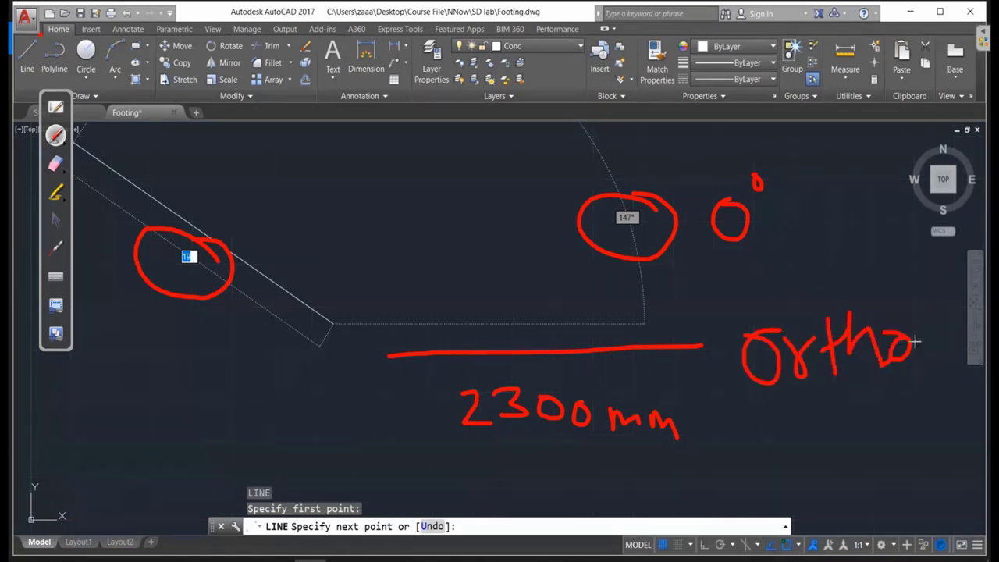
left_click_drag(761, 423, 909, 388)
mouse_move(826, 284)
left_mouse_down()
mouse_move(819, 227)
mouse_move(851, 212)
left_mouse_up()
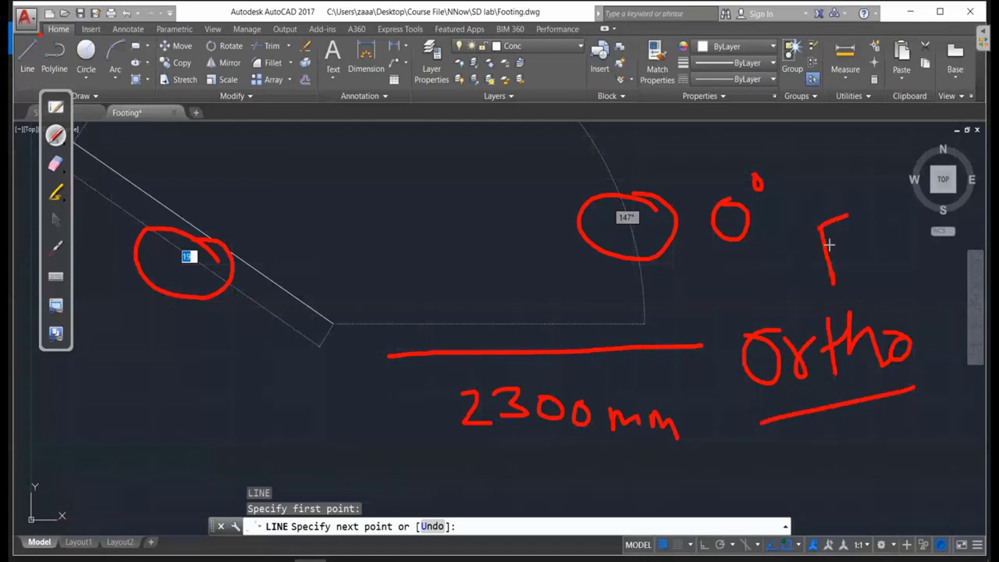
mouse_move(824, 248)
left_mouse_down()
mouse_move(883, 258)
mouse_move(866, 249)
left_mouse_up()
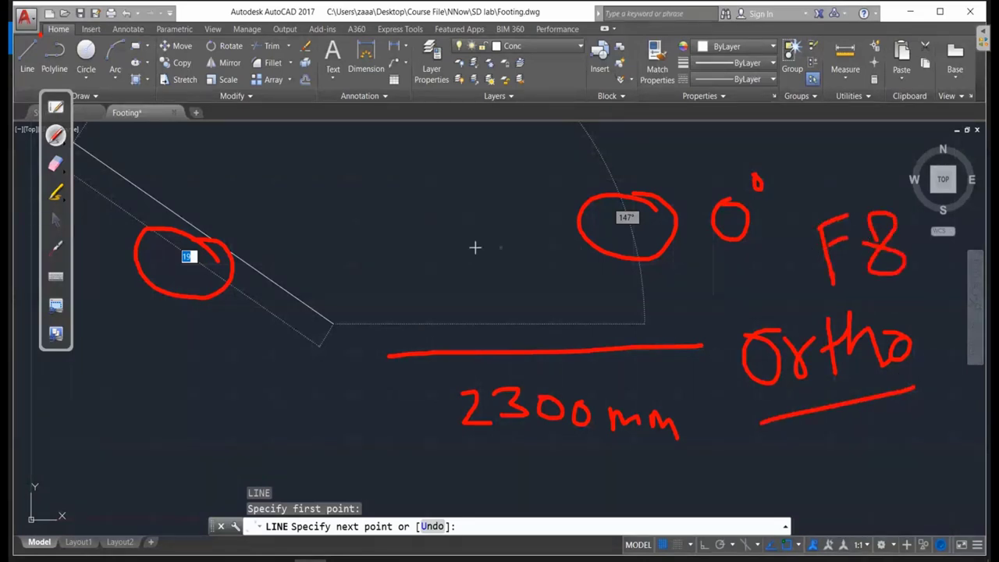
left_click_drag(405, 276, 417, 147)
left_click_drag(406, 277, 532, 279)
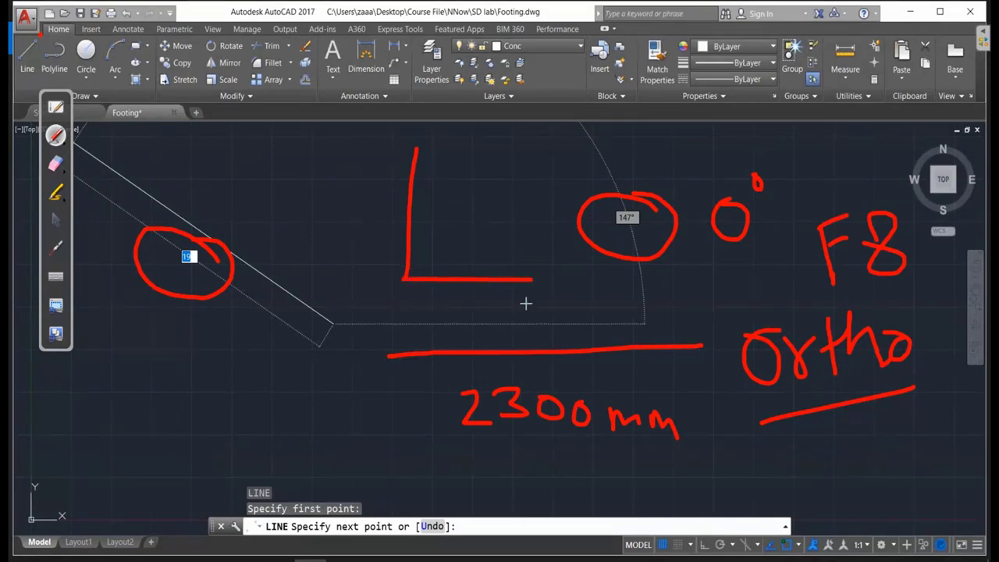
left_click(56, 163)
mouse_move(223, 239)
left_mouse_down()
mouse_move(183, 318)
mouse_move(430, 179)
mouse_move(676, 246)
mouse_move(529, 156)
mouse_move(903, 417)
mouse_move(416, 149)
left_mouse_up()
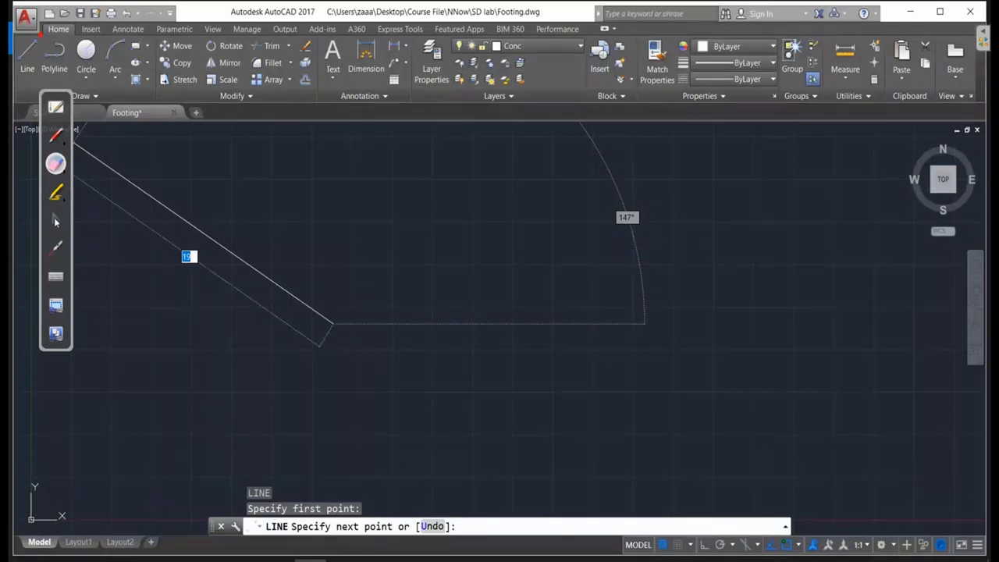
left_click(56, 219)
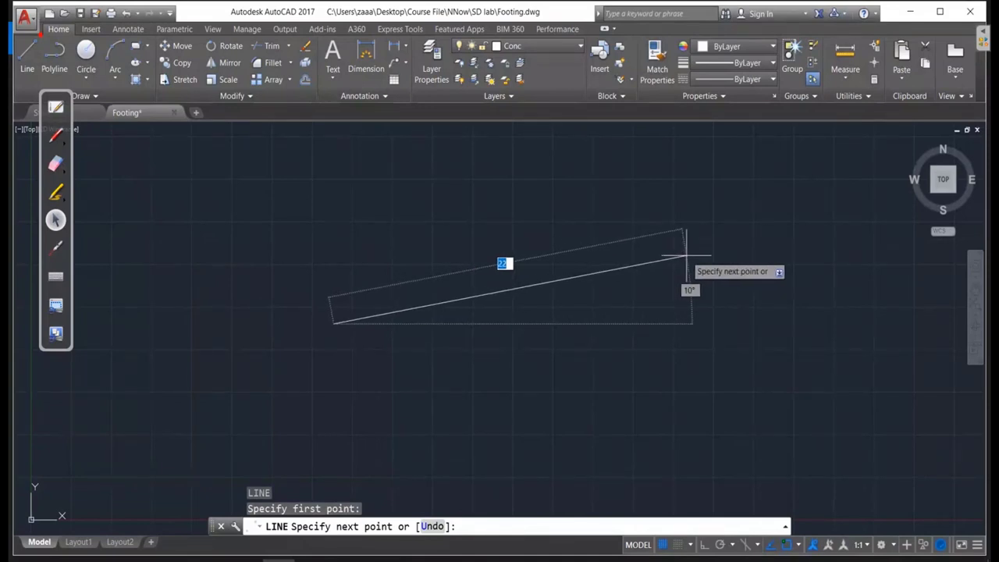
Draw the base line with length 2300 at 0° and end the line command.
type("2300")
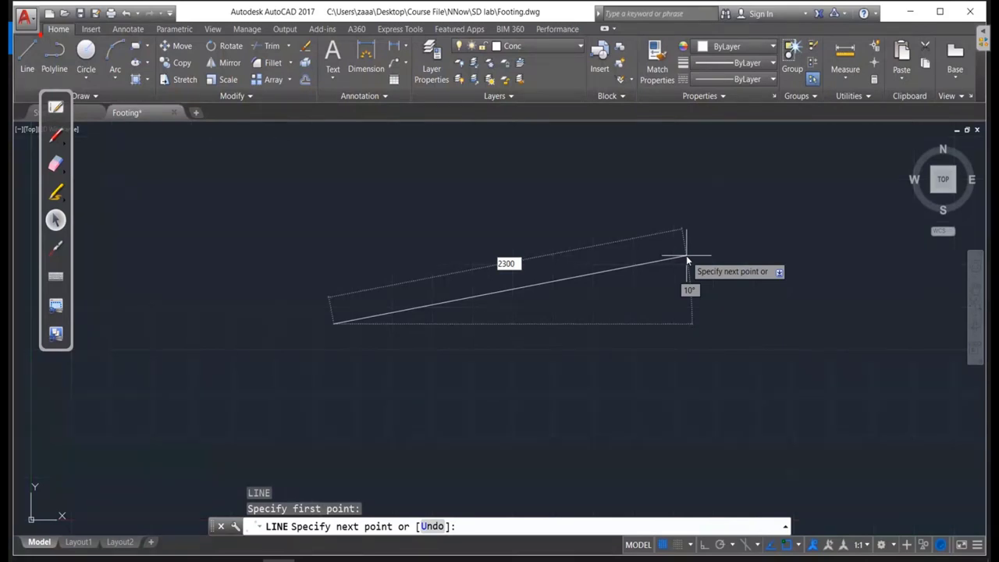
key("Tab")
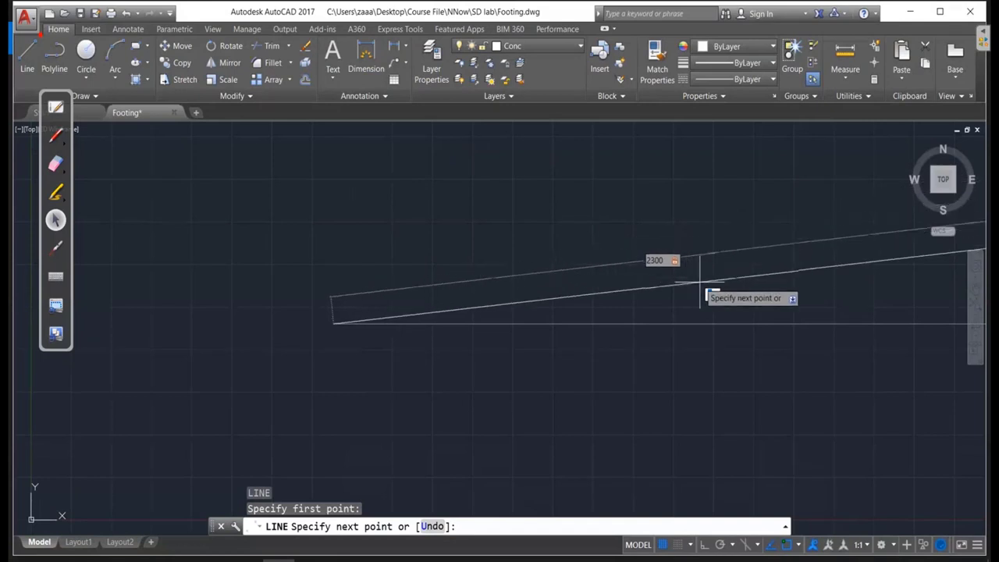
type("0")
key("Return")
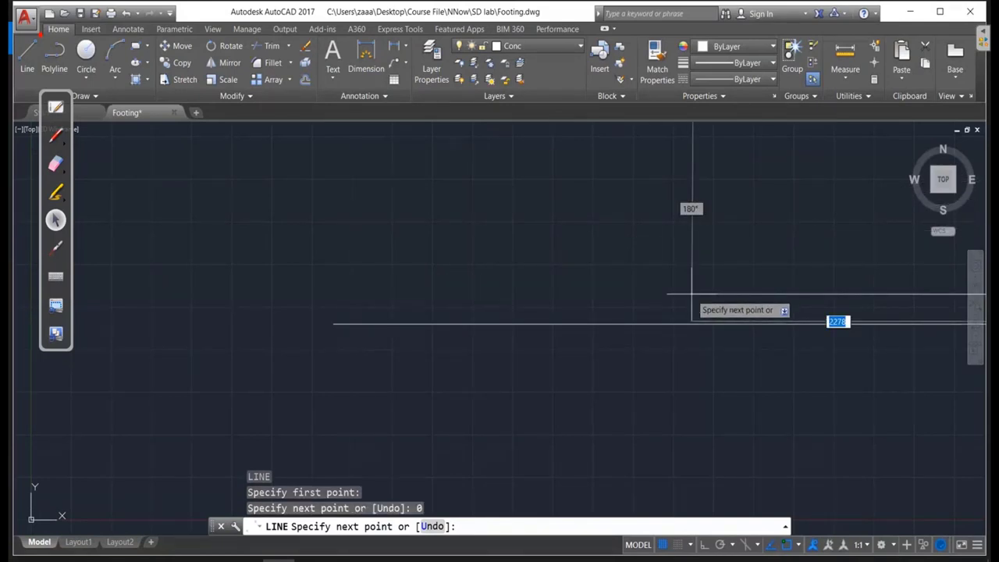
key("Escape")
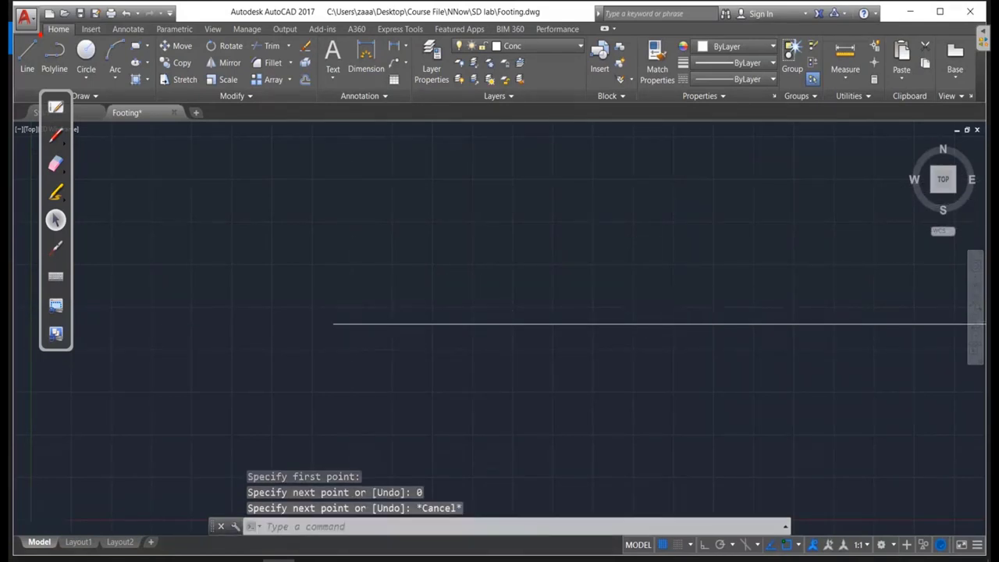
Move the UCS origin to just beside the line's left end.
mouse_move(380, 323)
middle_mouse_down()
mouse_move(544, 308)
mouse_move(254, 281)
mouse_move(146, 288)
middle_mouse_up()
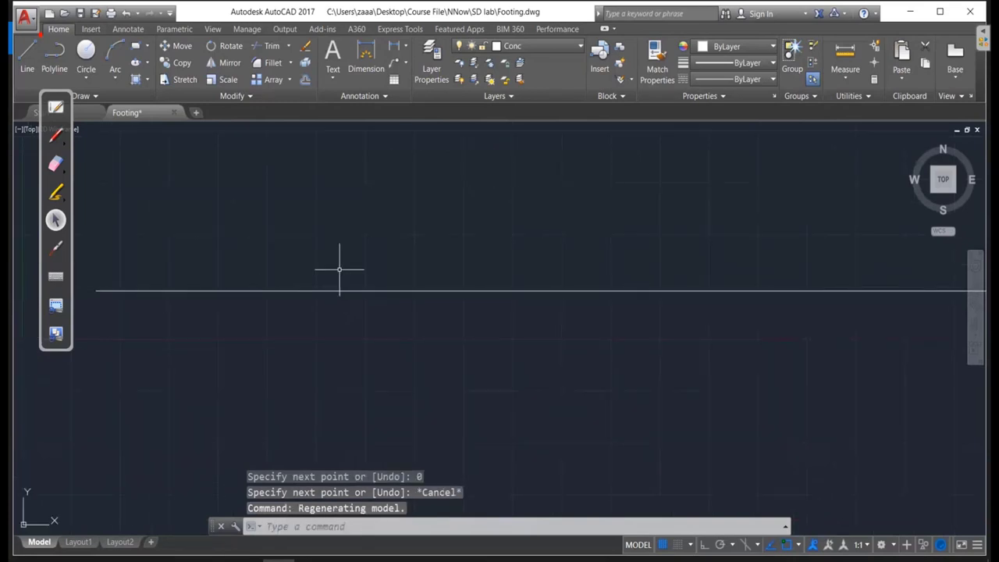
scroll(339, 272, "down", 3)
scroll(458, 273, "down", 3)
mouse_move(515, 282)
middle_mouse_down()
mouse_move(455, 293)
mouse_move(460, 286)
middle_mouse_up()
scroll(415, 282, "up", 3)
scroll(419, 286, "up", 2)
scroll(427, 284, "down", 2)
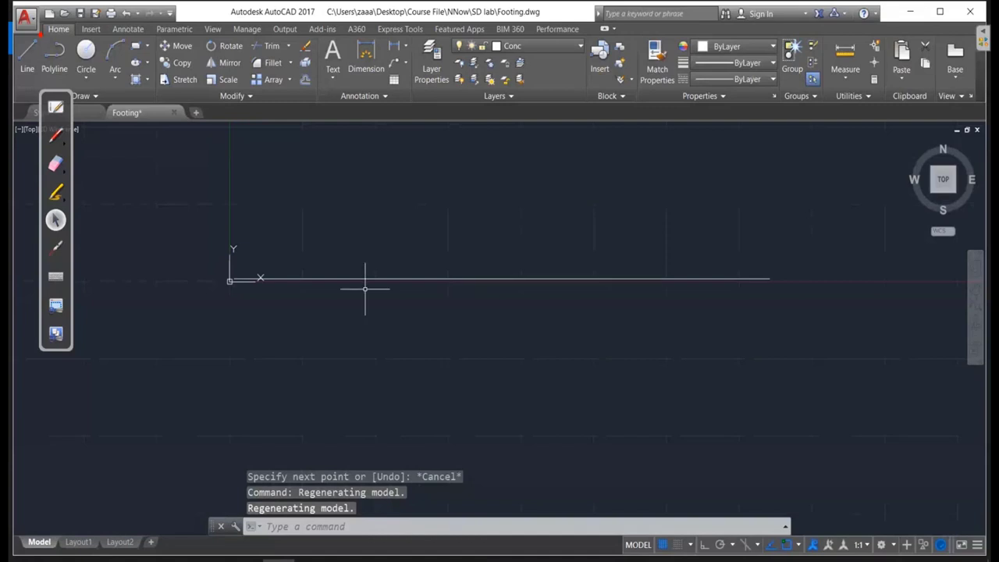
scroll(231, 277, "up", 2)
middle_click_drag(231, 275, 216, 293)
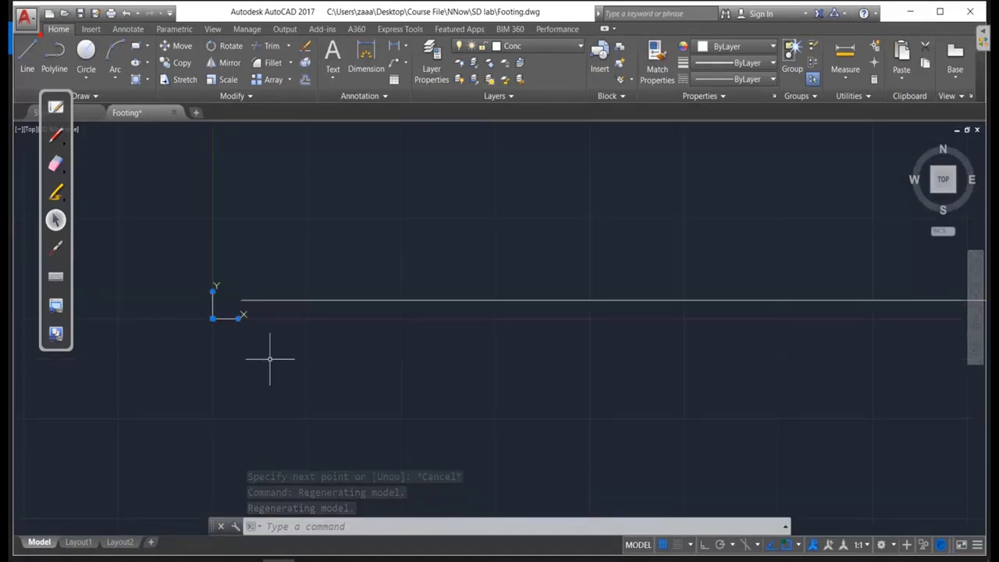
left_click(214, 318)
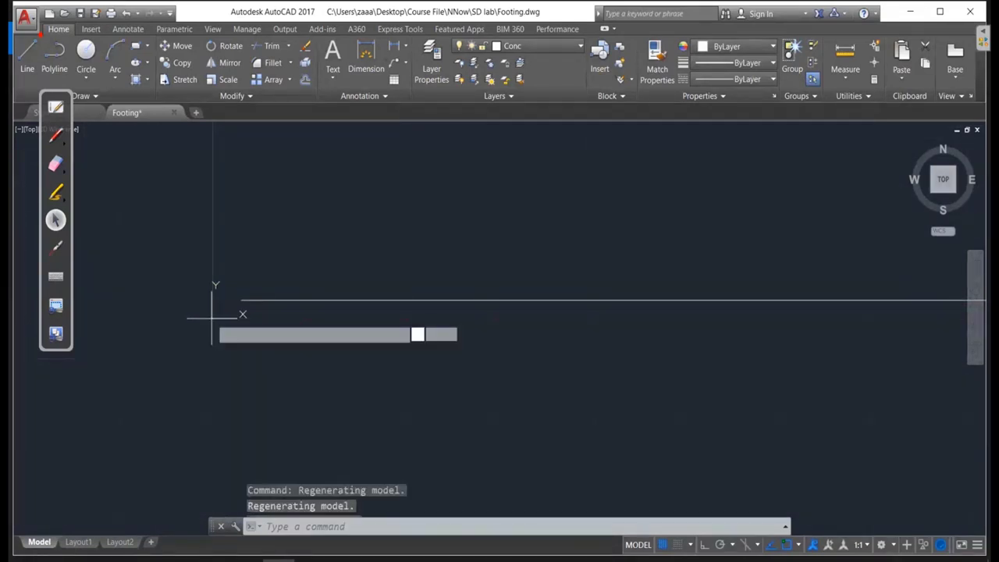
left_click(214, 319)
left_click(212, 318)
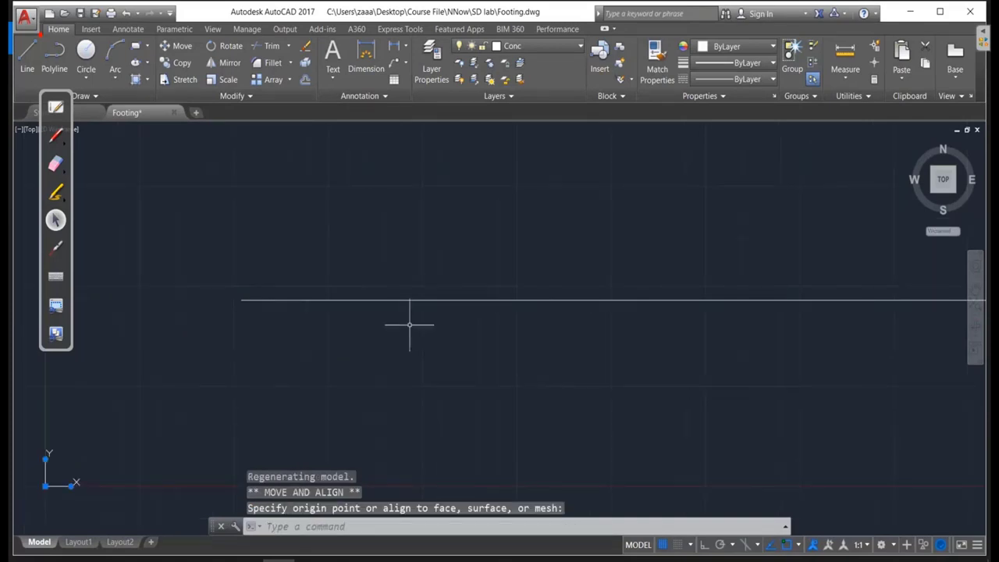
mouse_move(408, 325)
middle_mouse_down()
mouse_move(520, 343)
mouse_move(377, 321)
middle_mouse_up()
scroll(333, 322, "down", 1)
scroll(333, 321, "down", 1)
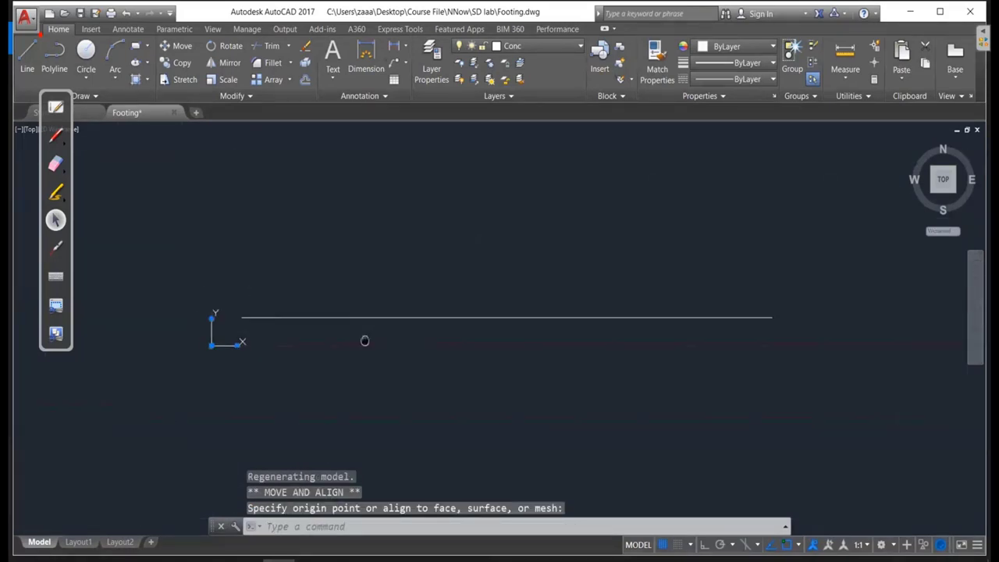
Erase the old horizontal line with a selection window.
type("era")
key("Return")
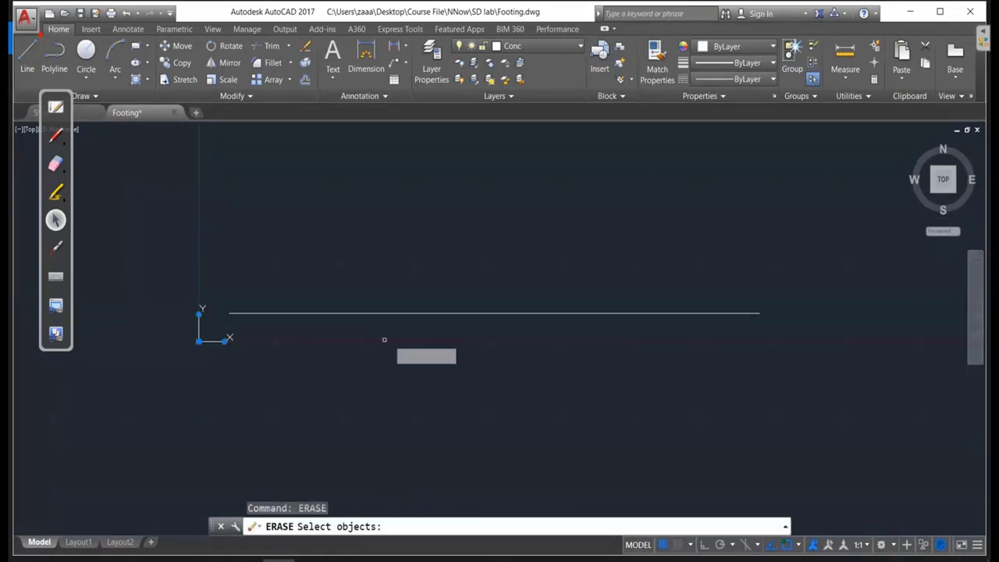
left_click(440, 349)
left_click(408, 290)
key("Return")
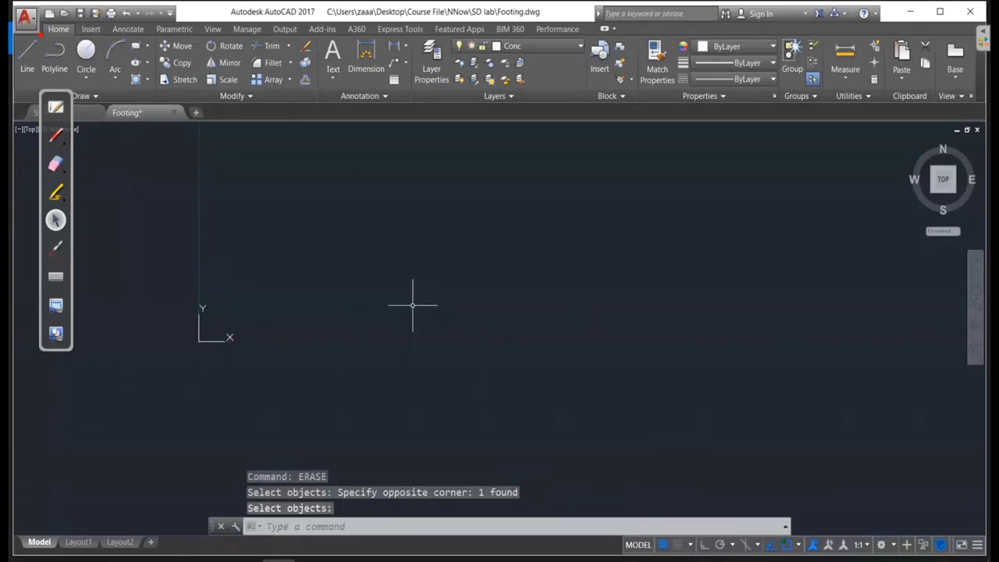
Draw a new 2300-long horizontal line with Ortho on, then turn Ortho off.
type("l")
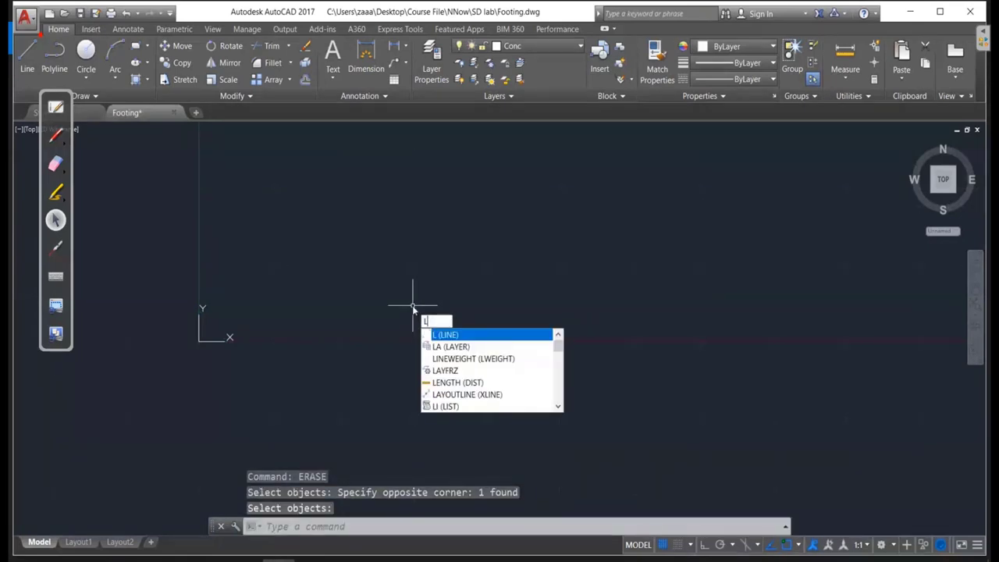
key("Return")
left_click(320, 310)
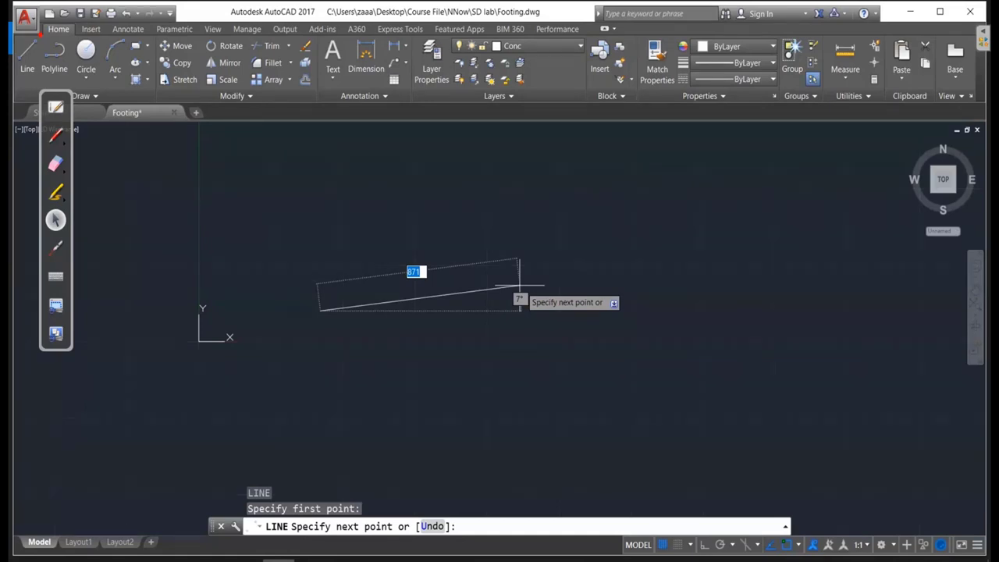
key("F8")
key("F8")
key("F8")
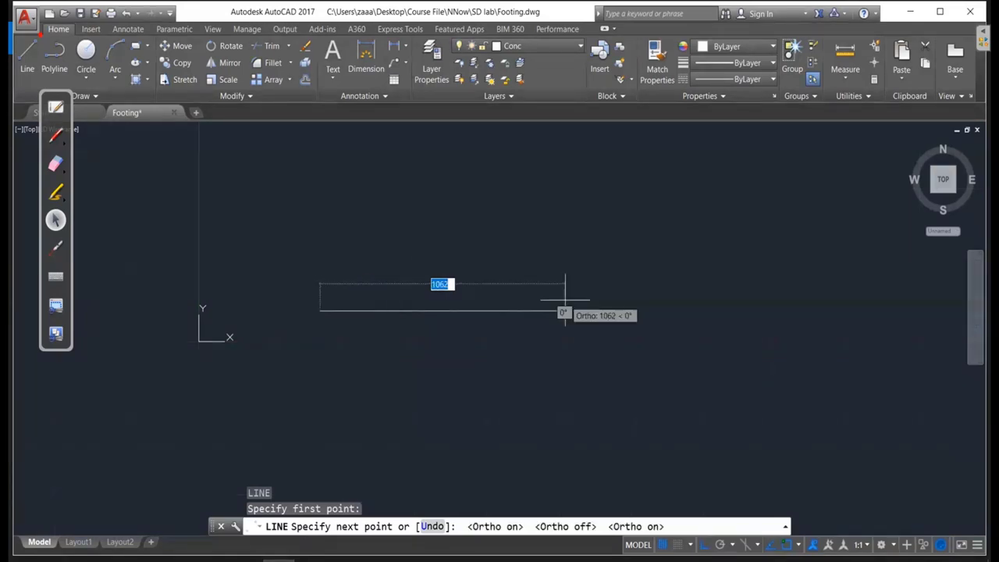
type("230")
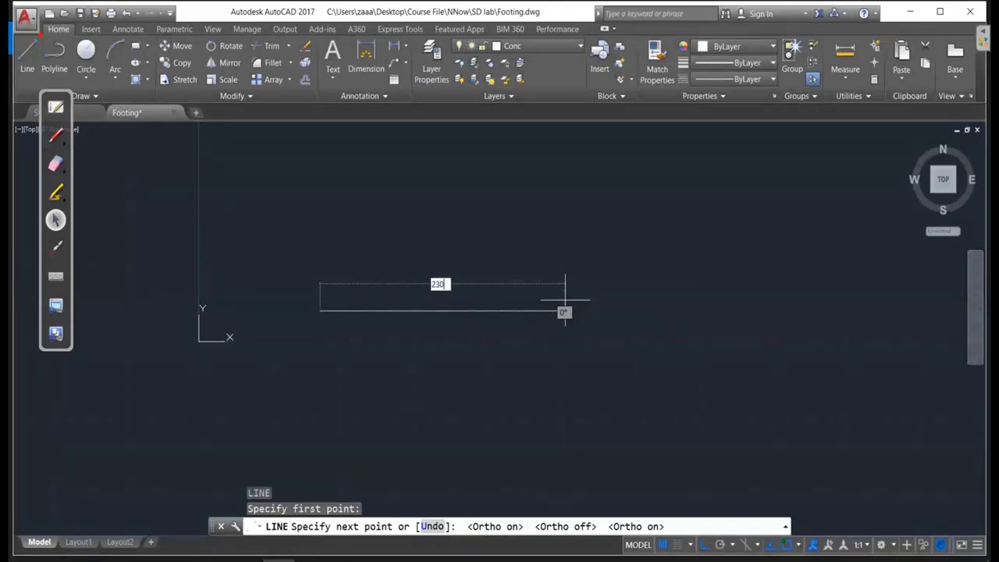
type("0")
key("Return")
key("Escape")
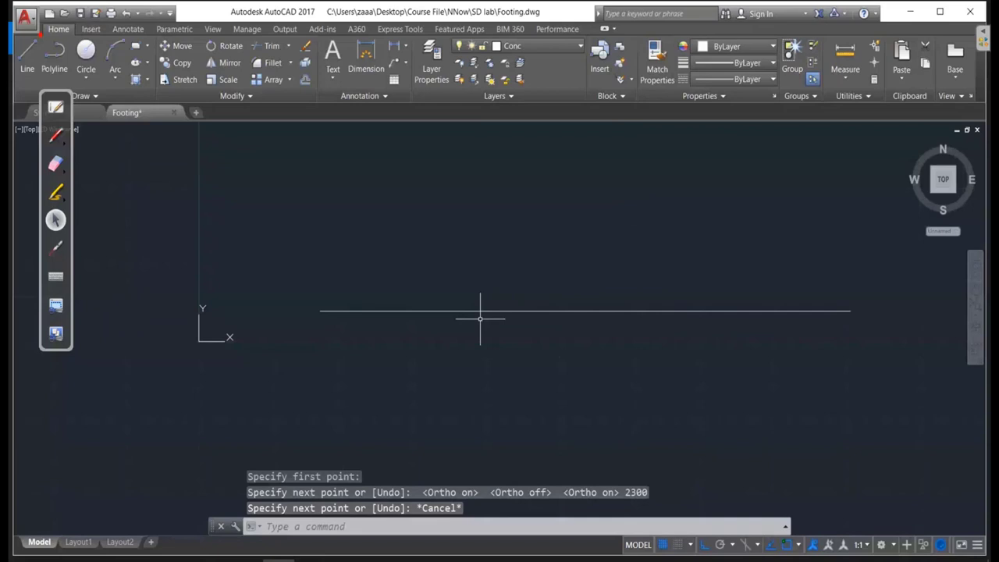
key("F8")
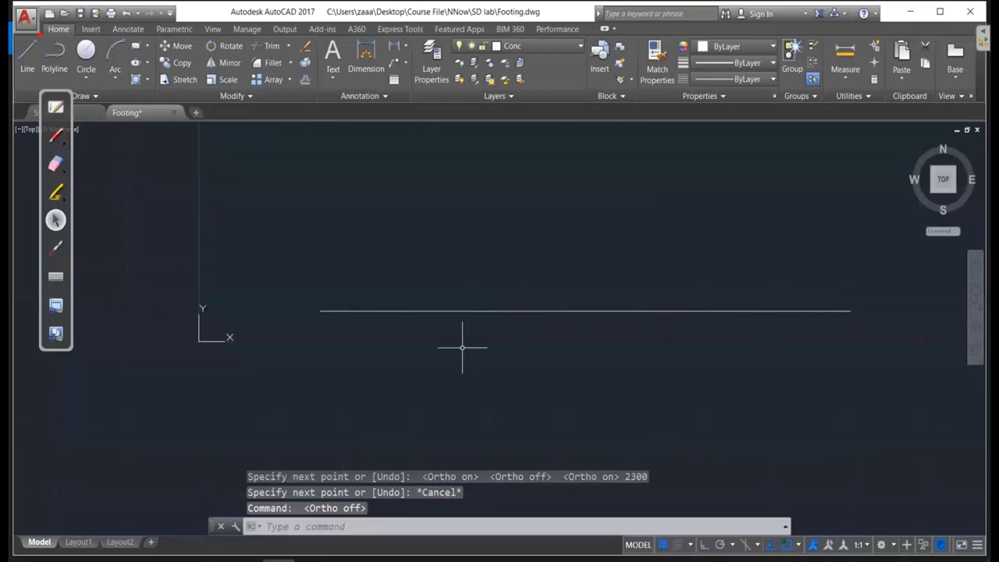
scroll(460, 343, "down", 5)
scroll(458, 335, "up", 5)
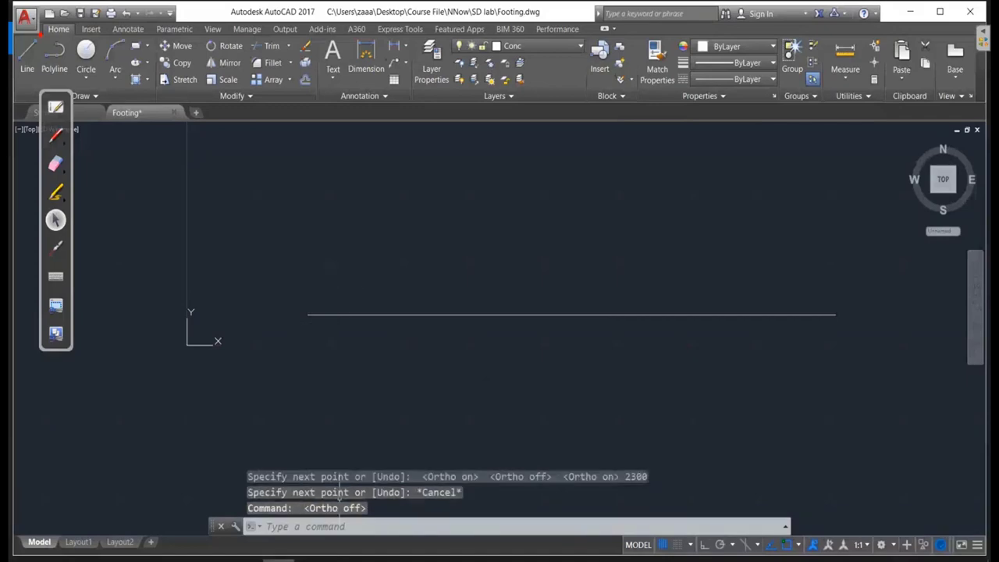
On the zoomed footing image, circle the 30 Cm and 8 Cm slab depths in red.
key("alt+Tab")
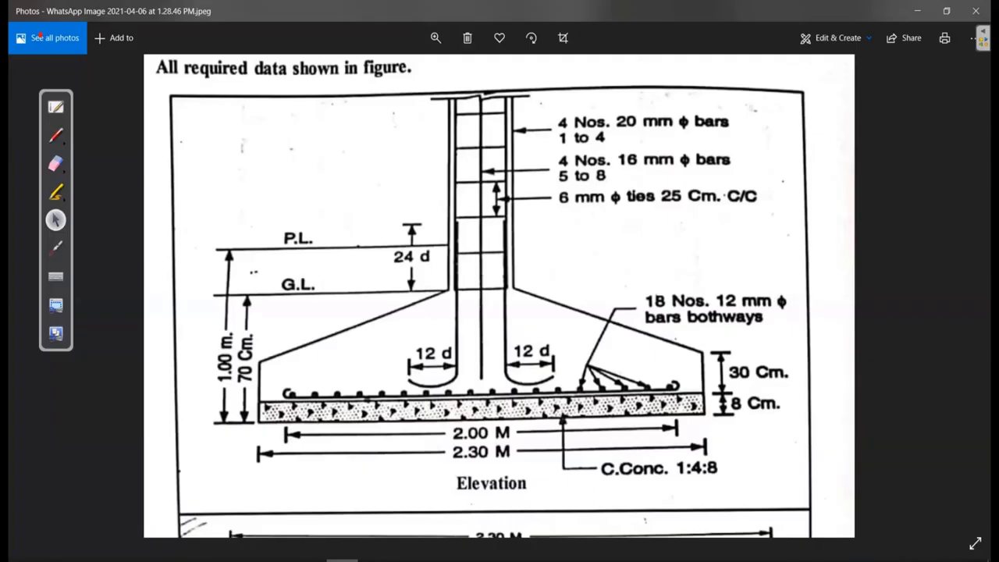
key("alt+Tab")
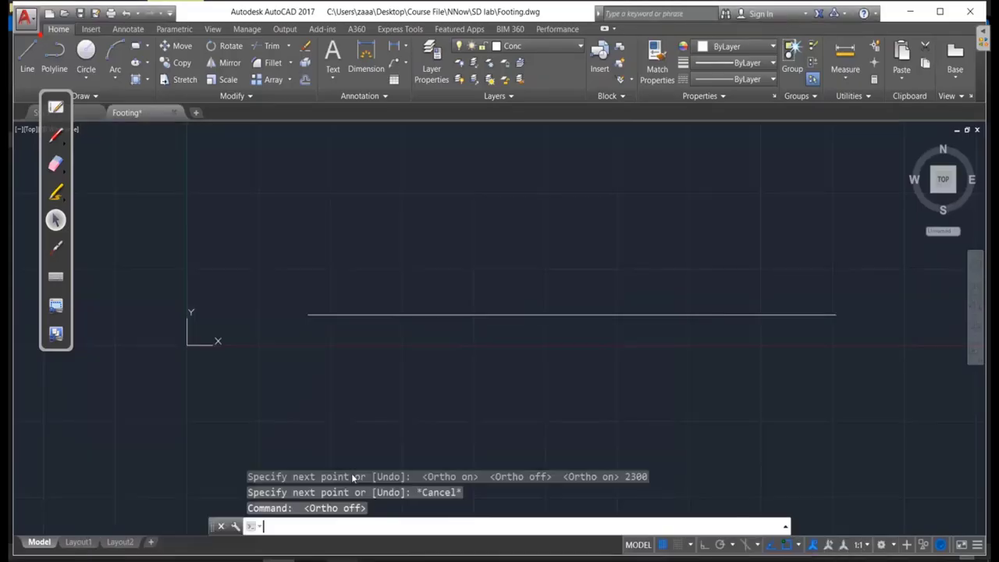
key("alt+Tab")
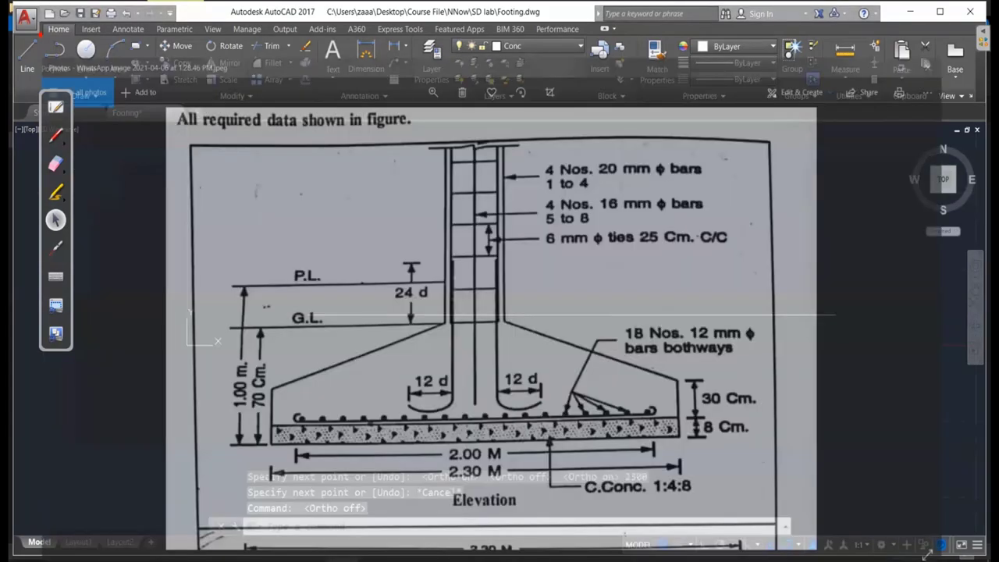
scroll(547, 188, "up", 3)
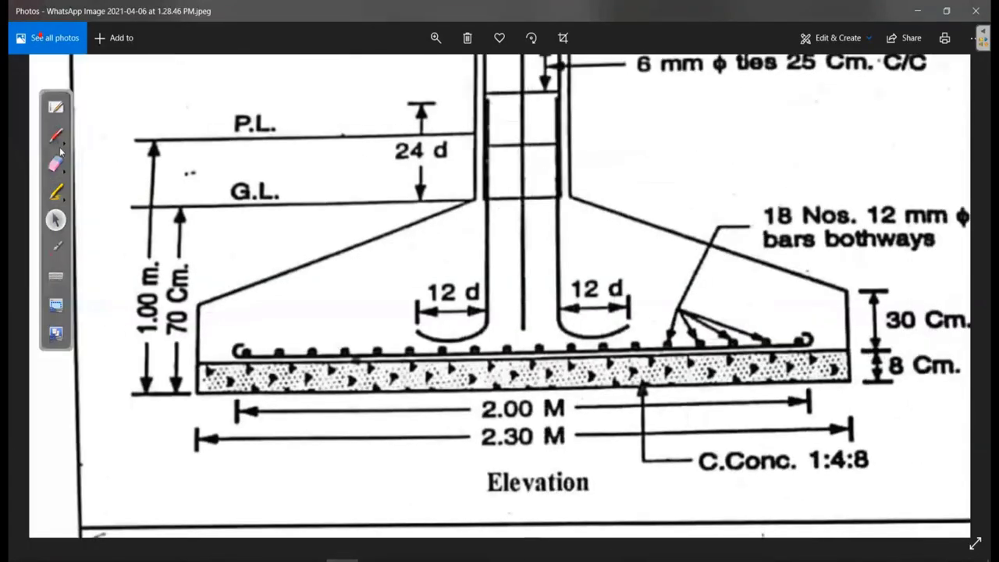
left_click(57, 136)
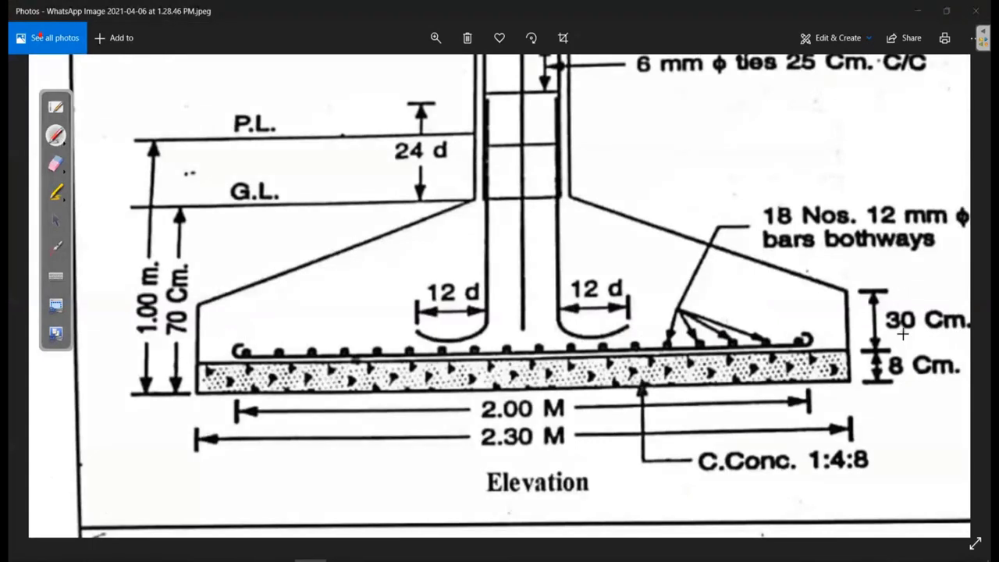
left_click_drag(923, 286, 863, 263)
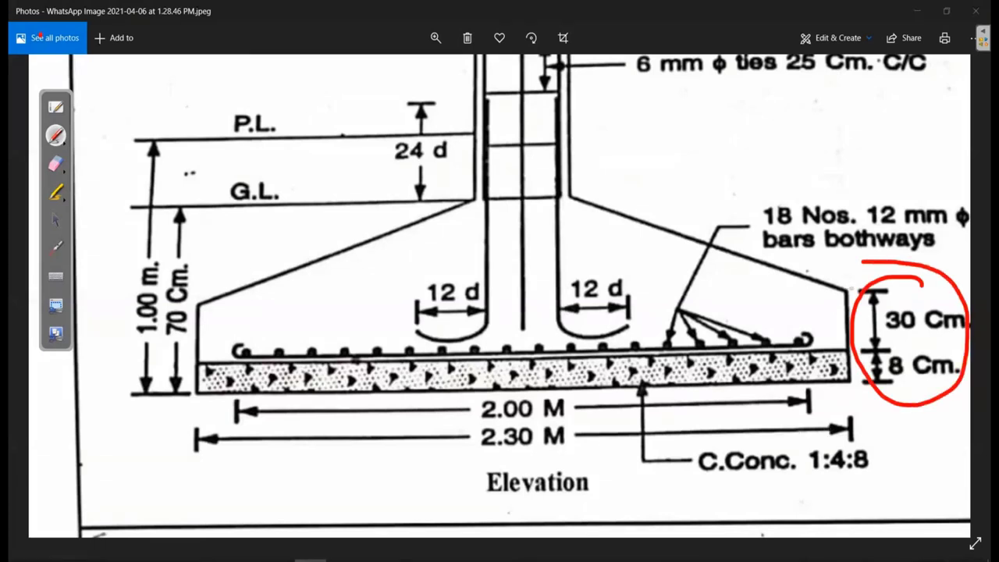
mouse_move(849, 289)
left_mouse_down()
mouse_move(805, 381)
mouse_move(851, 292)
left_mouse_up()
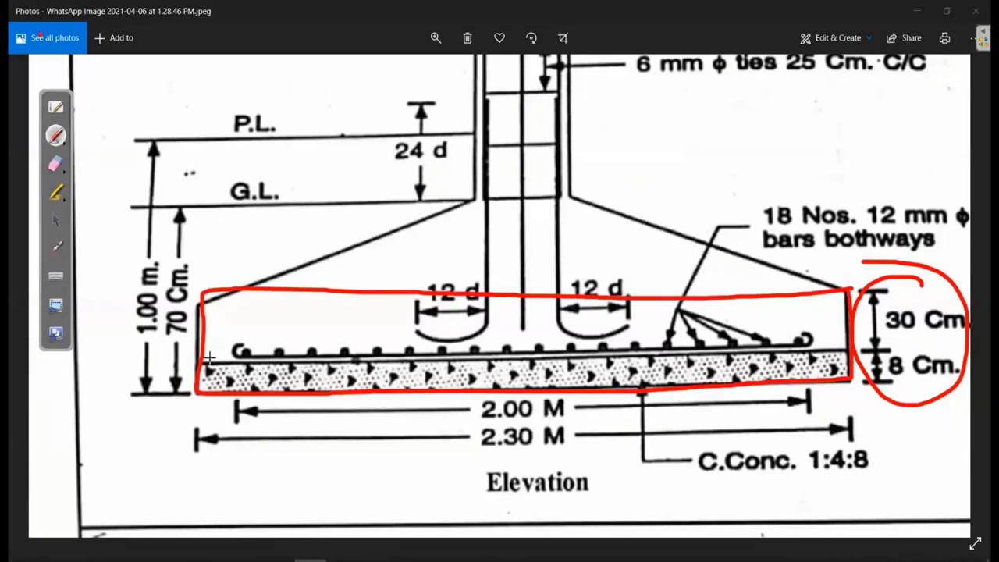
left_click_drag(209, 357, 855, 351)
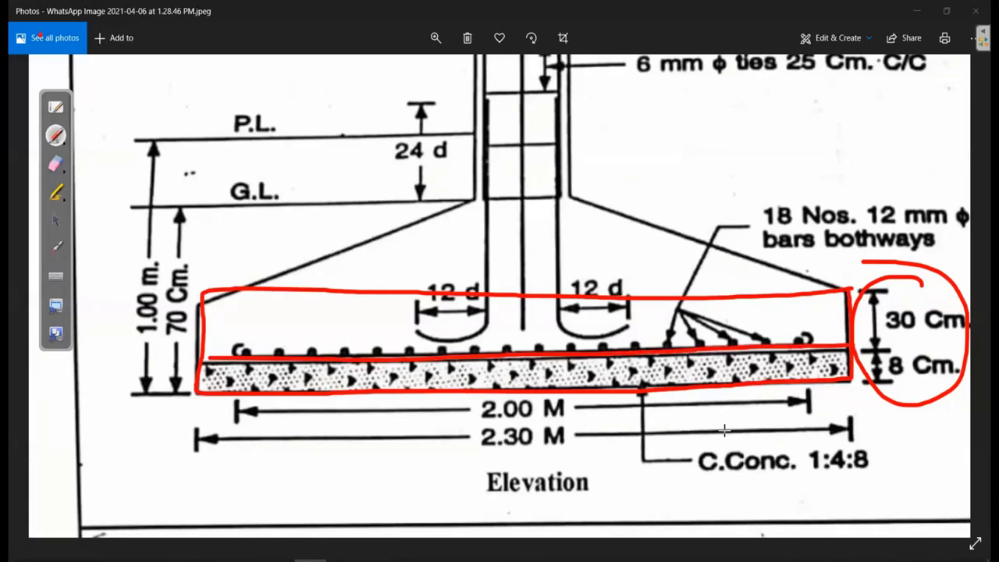
Erase the red slab marks and return to AutoCAD.
left_click(56, 164)
mouse_move(214, 306)
left_mouse_down()
mouse_move(424, 312)
mouse_move(536, 356)
mouse_move(662, 320)
mouse_move(890, 328)
mouse_move(887, 383)
left_mouse_up()
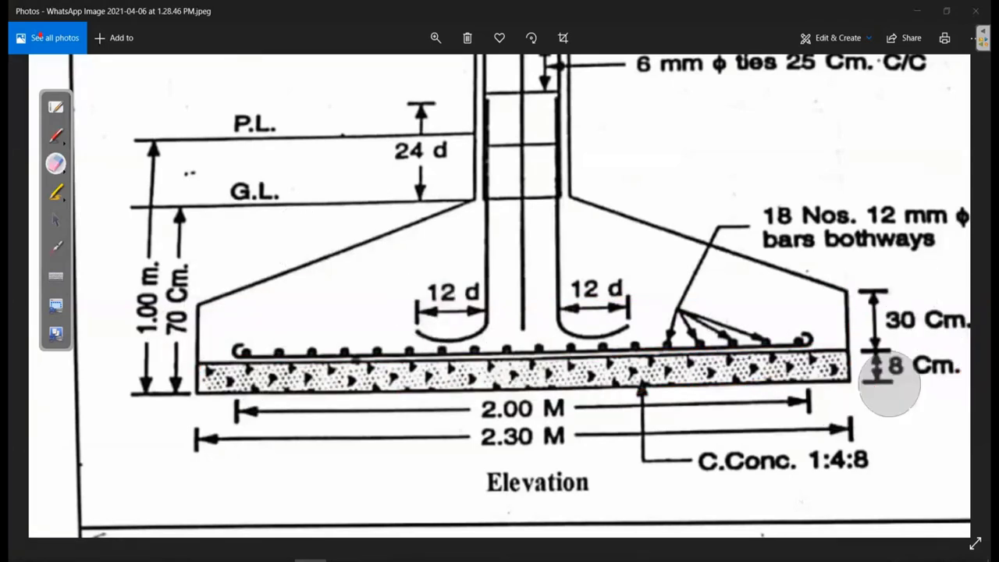
left_click(58, 221)
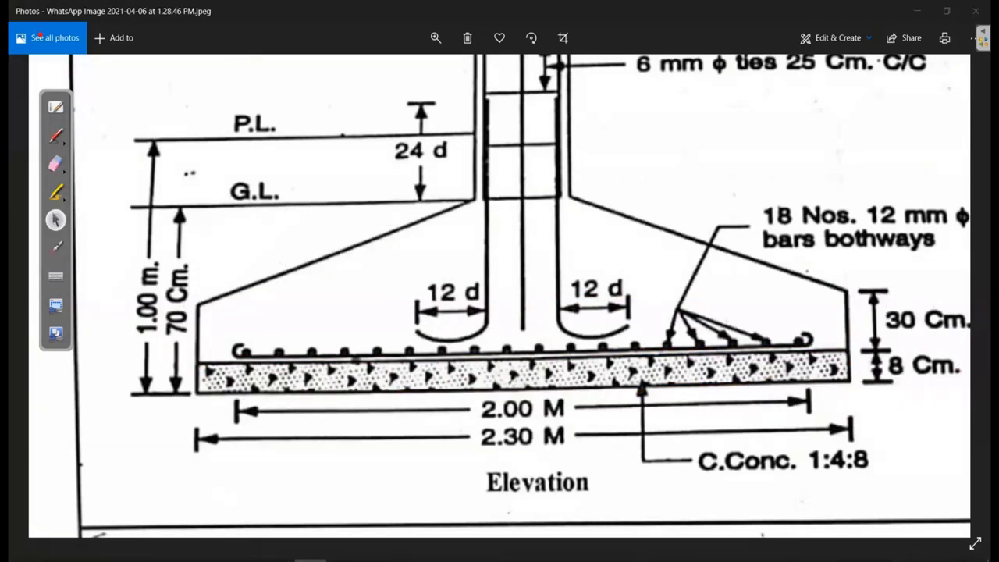
key("alt+Tab")
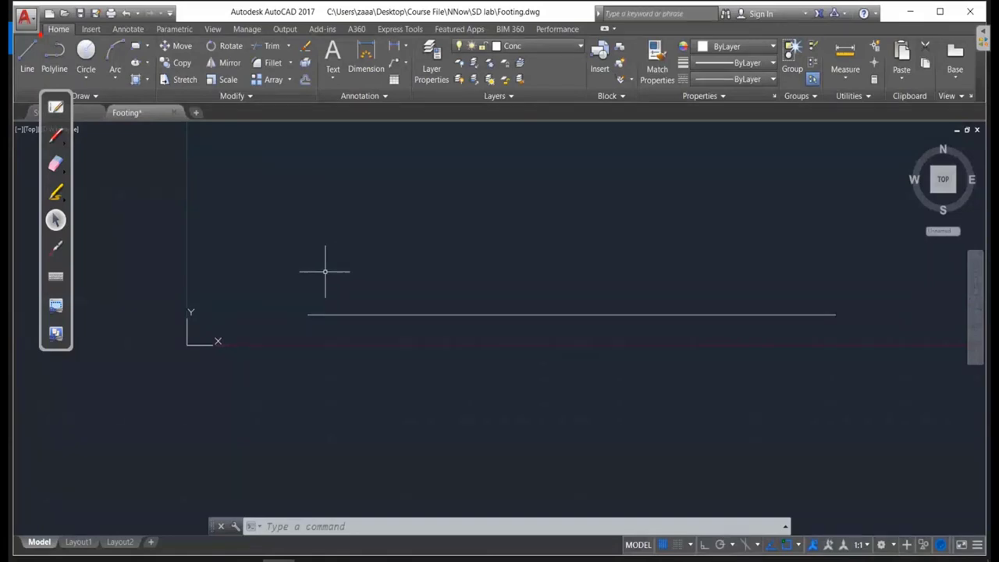
Draw a 380 vertical edge up from the base line's left end.
key("F8")
key("Escape")
key("Escape")
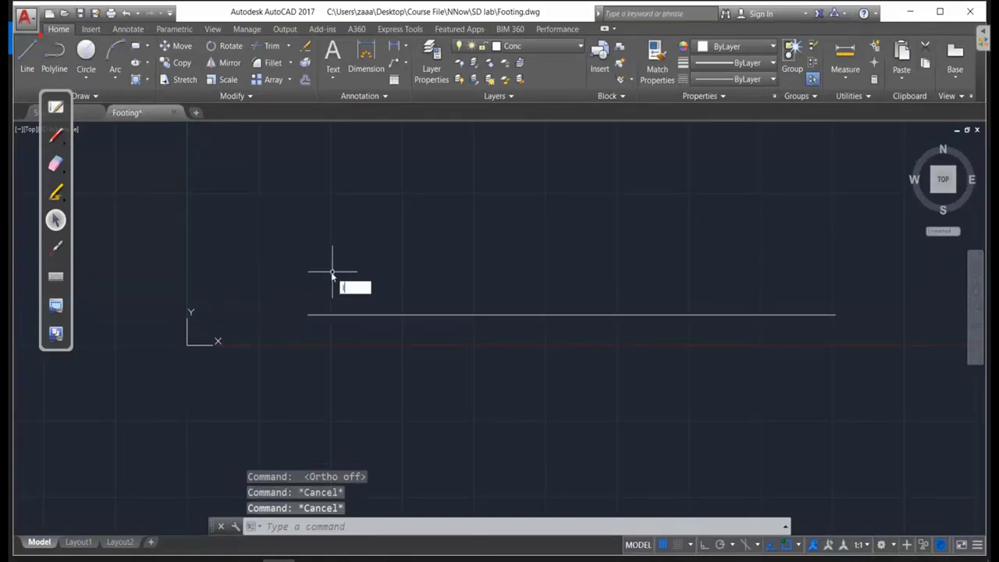
type("l")
key("Return")
left_click(308, 315)
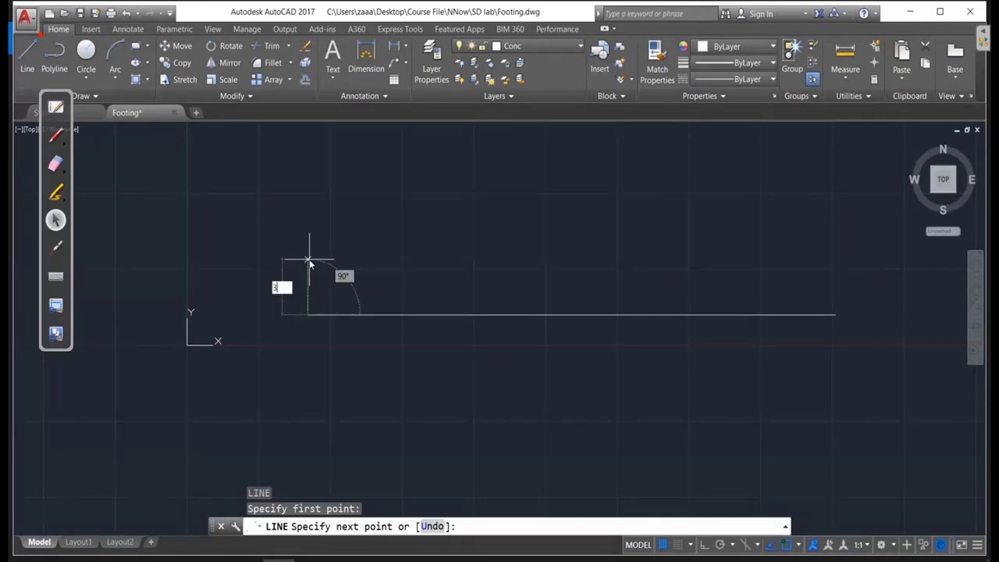
type("380")
key("Return")
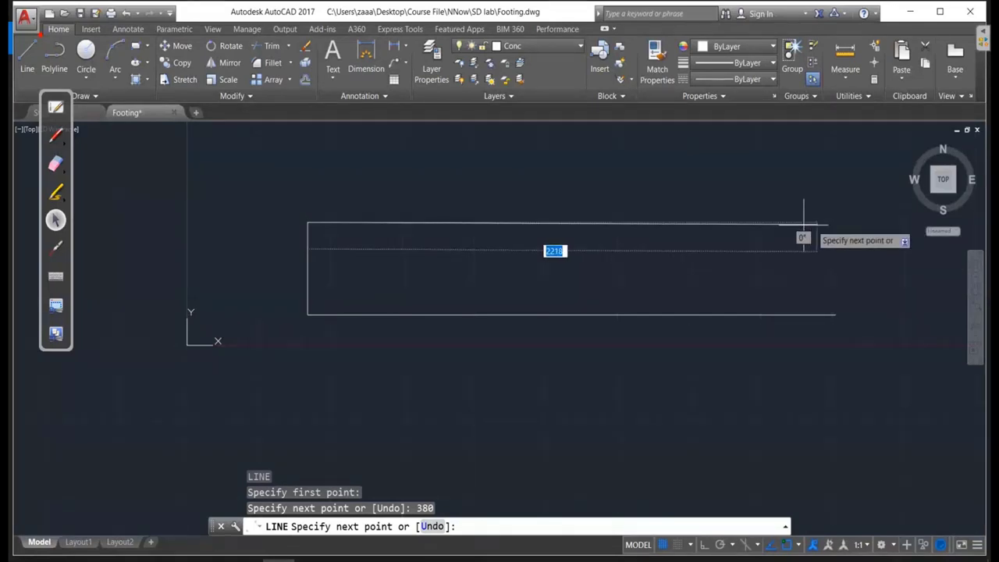
Add the 2300 top edge and the closing edge down to the base line's end.
type("2300")
key("Tab")
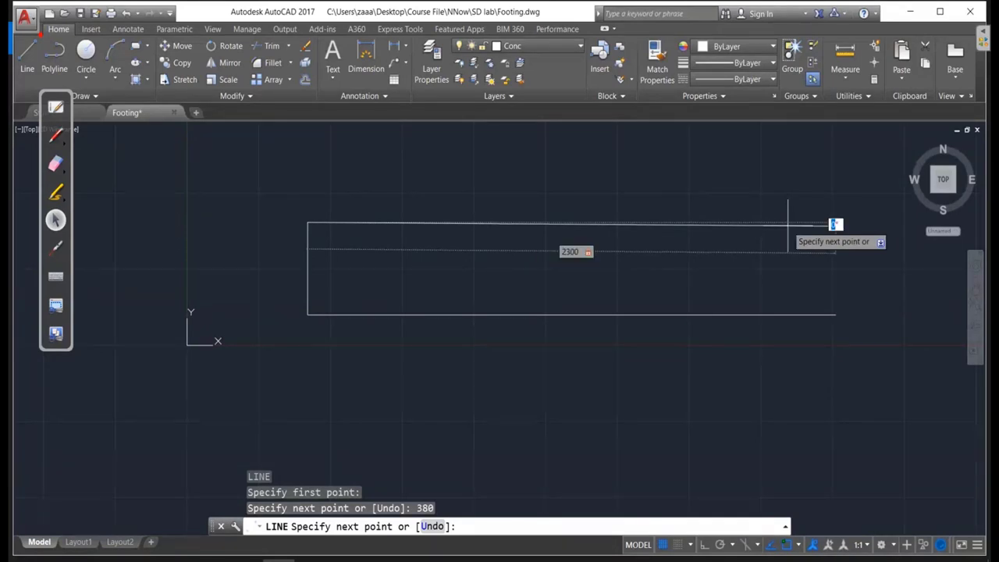
key("Return")
scroll(781, 224, "up", 2)
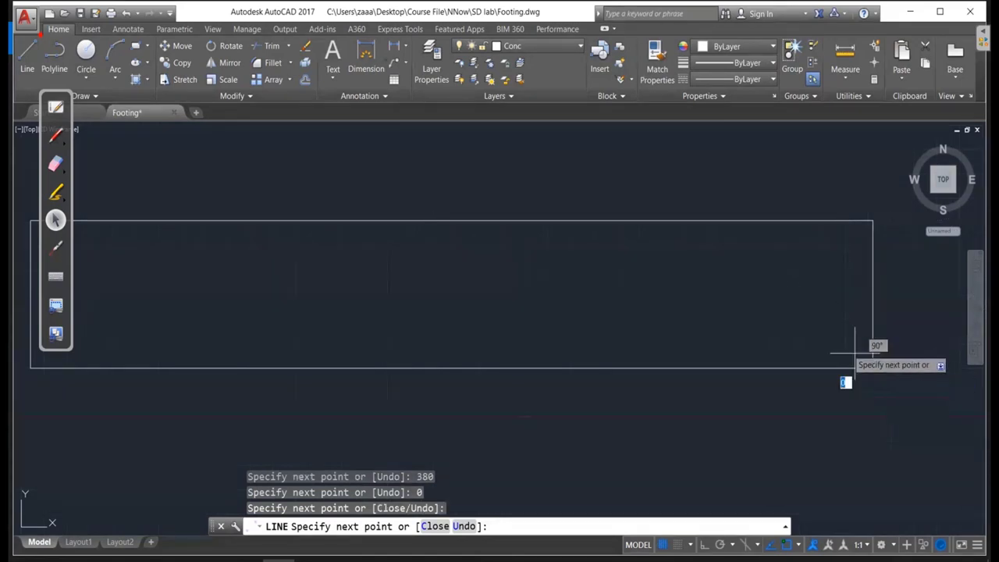
scroll(788, 313, "down", 4)
key("Return")
middle_click_drag(866, 285, 751, 279)
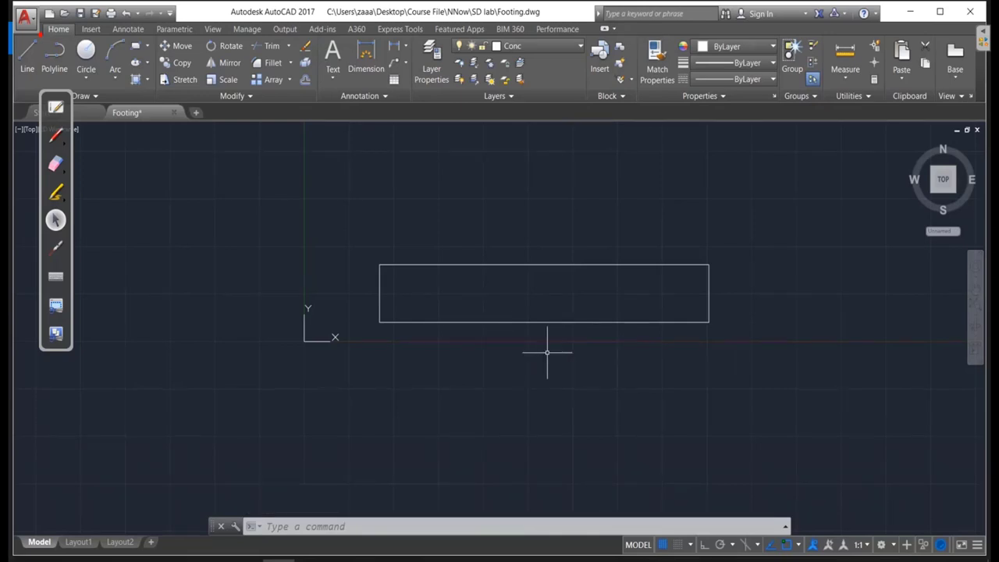
scroll(546, 351, "up", 2)
scroll(518, 359, "up", 2)
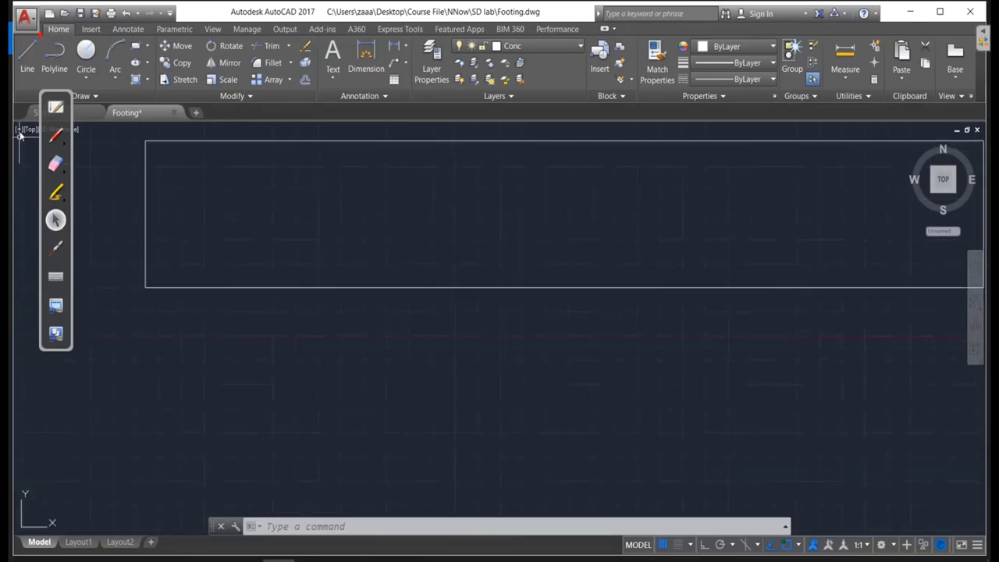
left_click(58, 138)
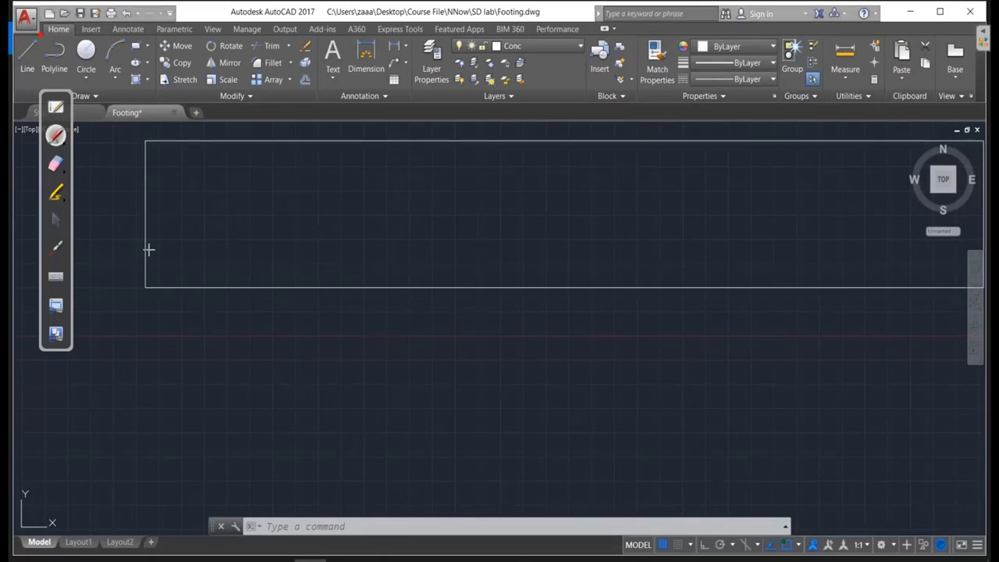
left_click_drag(148, 249, 475, 251)
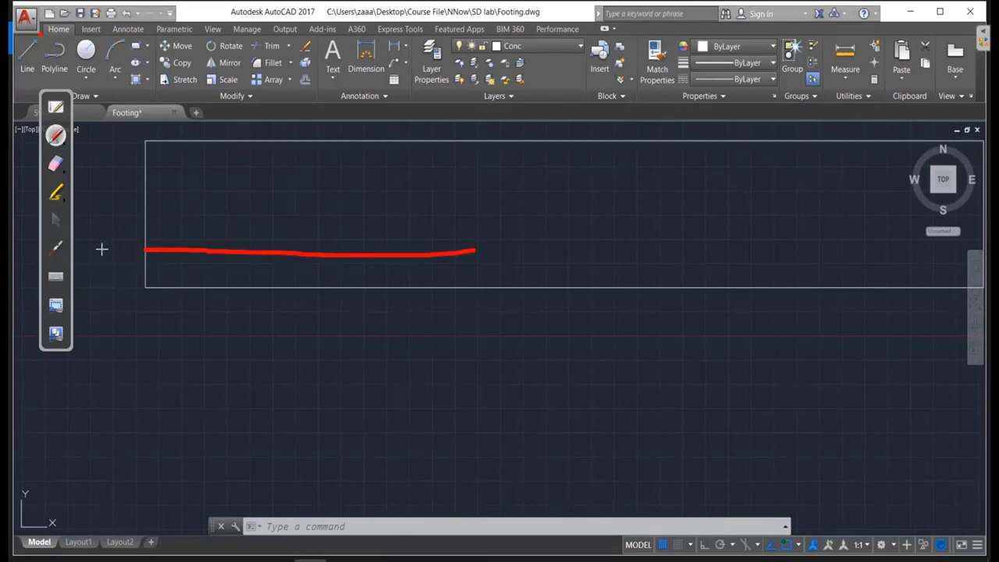
mouse_move(100, 248)
left_mouse_down()
mouse_move(138, 248)
mouse_move(108, 289)
left_mouse_up()
left_click_drag(85, 290, 131, 289)
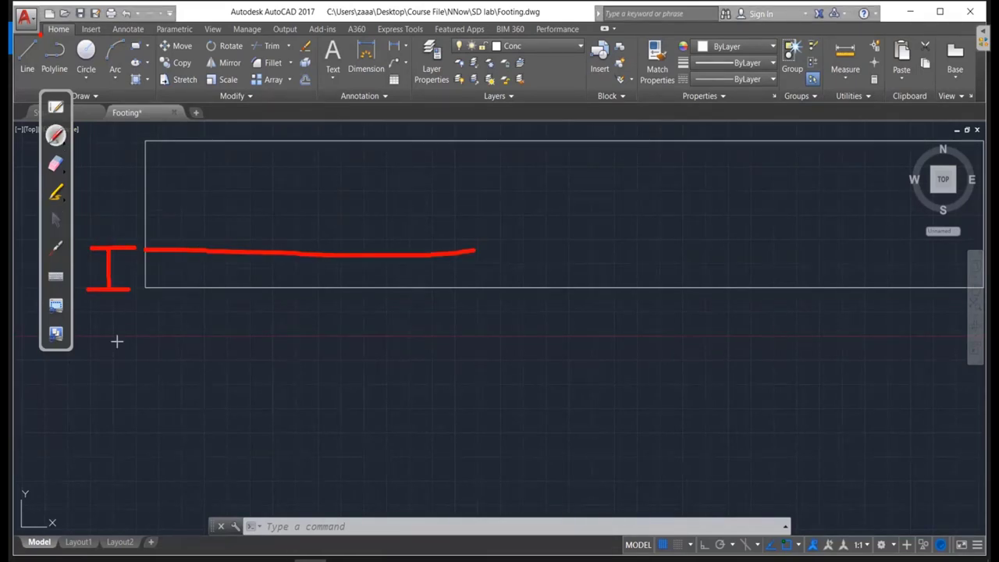
left_click_drag(116, 339, 143, 337)
mouse_move(173, 369)
left_mouse_down()
mouse_move(186, 350)
mouse_move(204, 367)
left_mouse_up()
left_click_drag(220, 372, 244, 368)
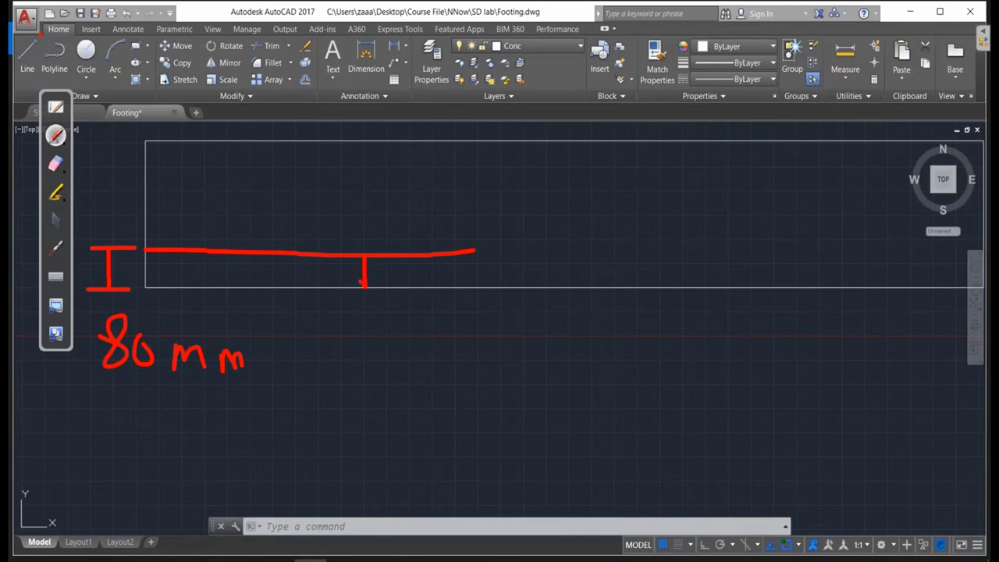
left_click_drag(358, 266, 368, 267)
left_click_drag(379, 339, 378, 340)
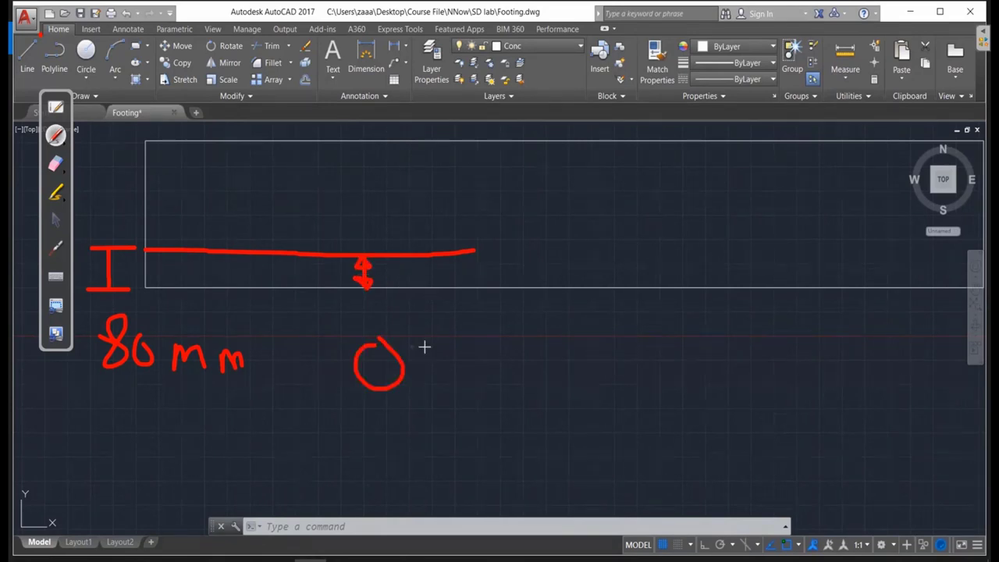
mouse_move(438, 334)
left_mouse_down()
mouse_move(419, 362)
mouse_move(441, 370)
left_mouse_up()
mouse_move(422, 360)
left_mouse_down()
mouse_move(495, 358)
mouse_move(480, 299)
left_mouse_up()
mouse_move(413, 406)
left_mouse_down()
mouse_move(414, 434)
mouse_move(445, 416)
mouse_move(493, 439)
mouse_move(527, 424)
mouse_move(512, 370)
left_mouse_up()
left_click_drag(572, 399, 571, 295)
left_click_drag(571, 295, 595, 315)
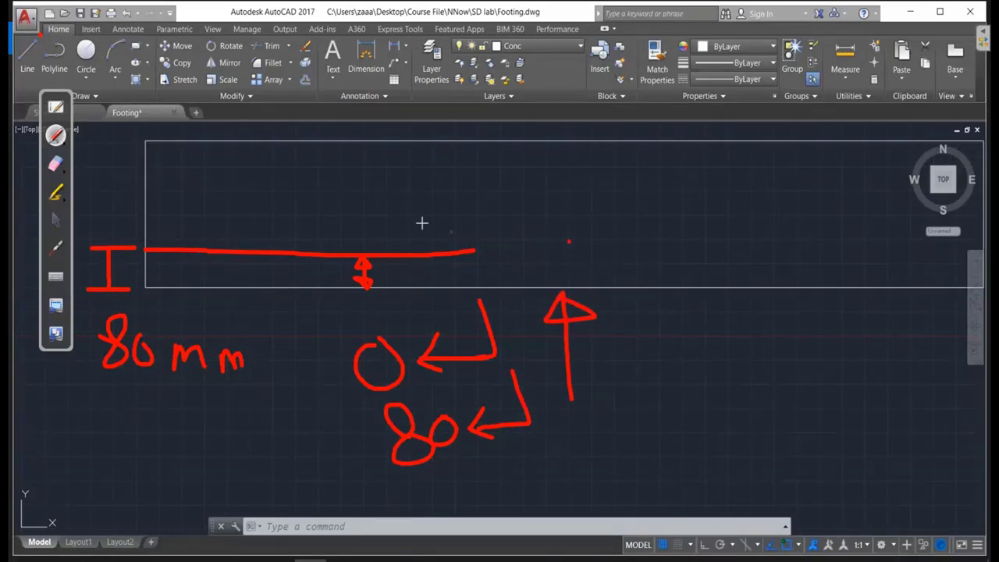
left_click(60, 223)
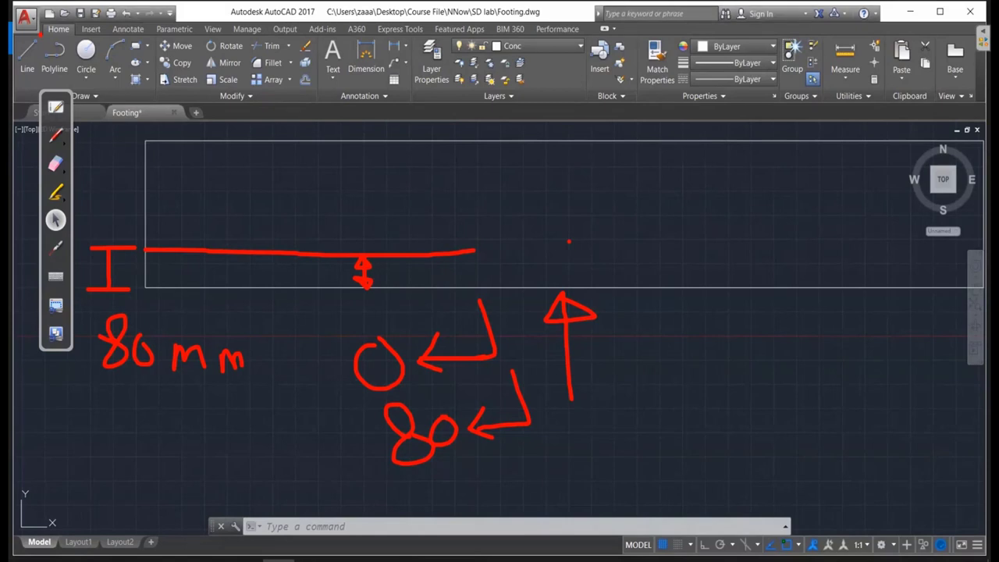
Offset the footing rectangle's bottom edge 80 units upward.
type("o")
key("Return")
type("80")
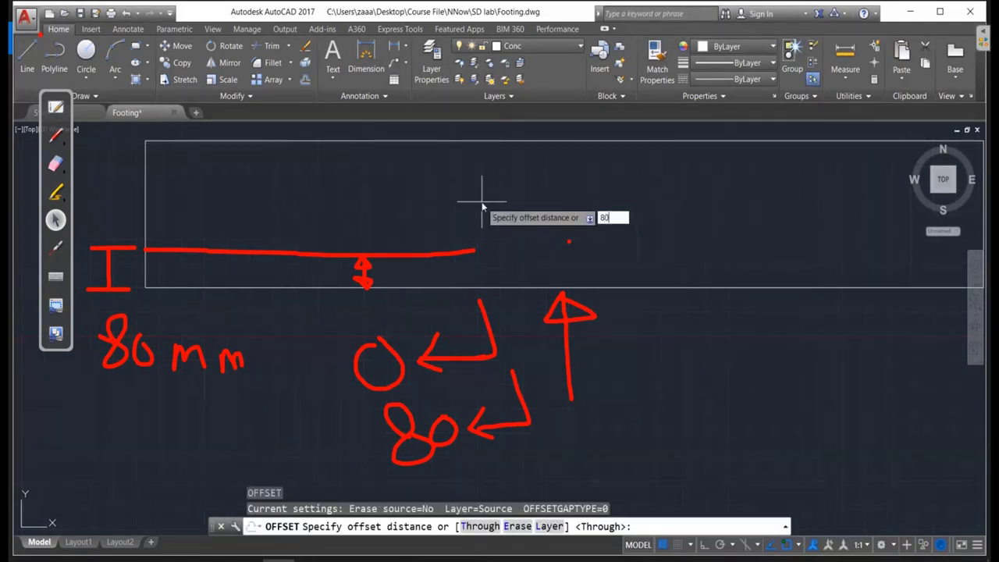
key("Return")
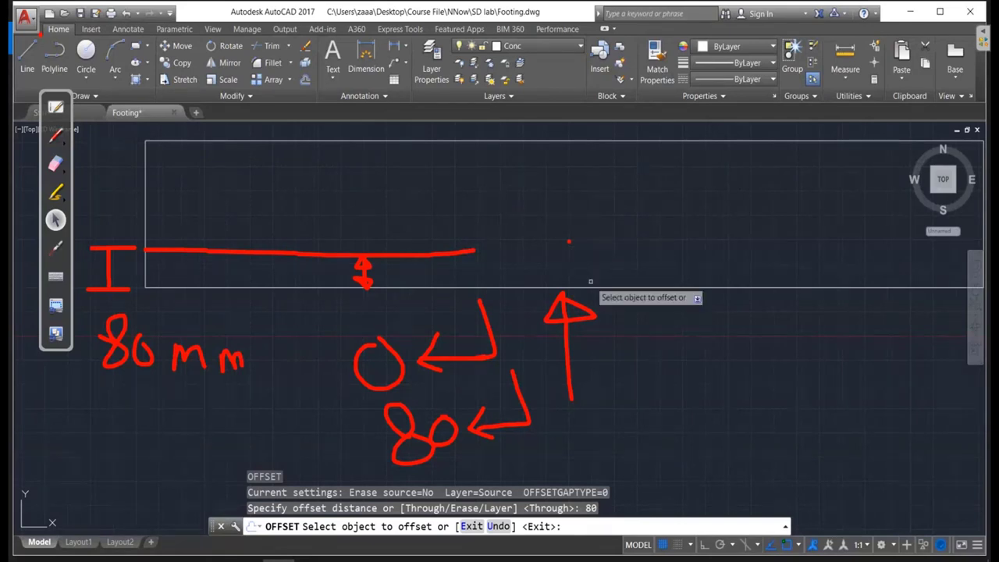
left_click(593, 286)
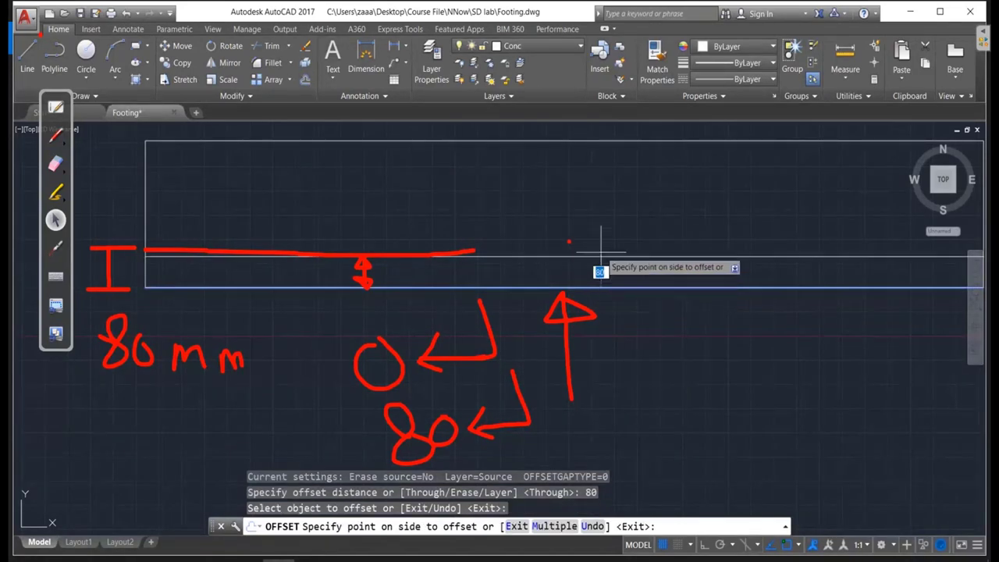
left_click(607, 239)
key("Escape")
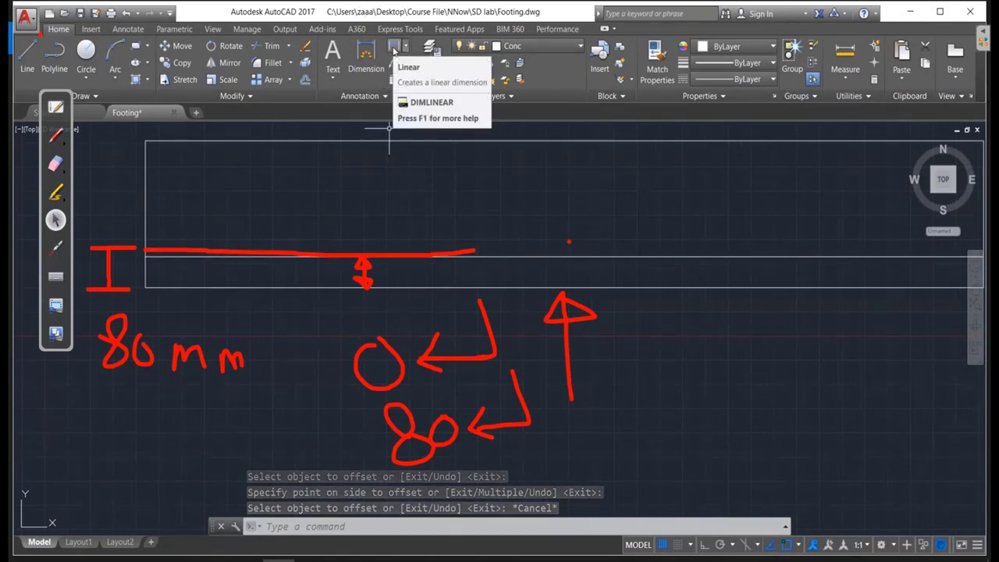
Add a linear dimension of 80 between the offset line and the bottom edge.
left_click(394, 51)
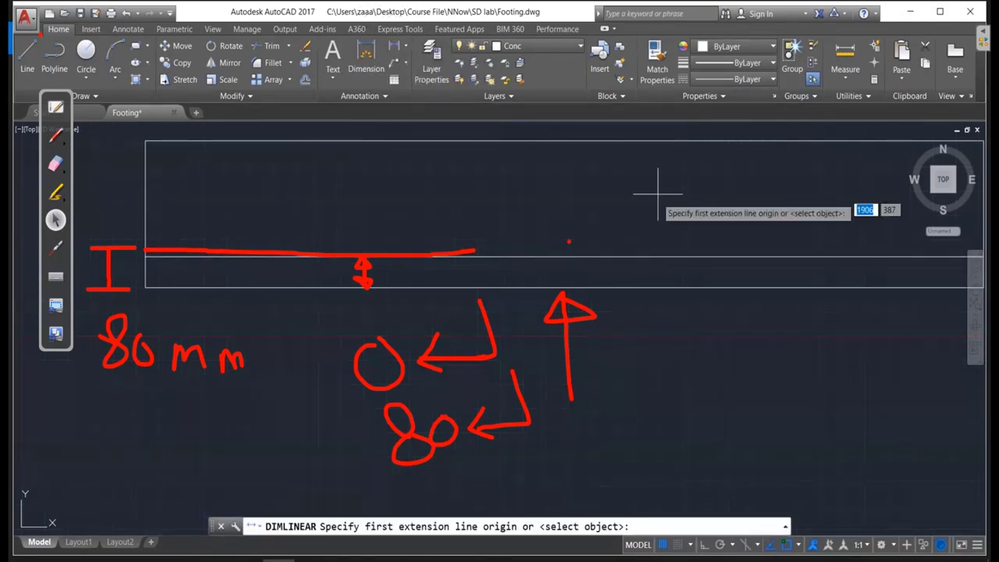
left_click(660, 268)
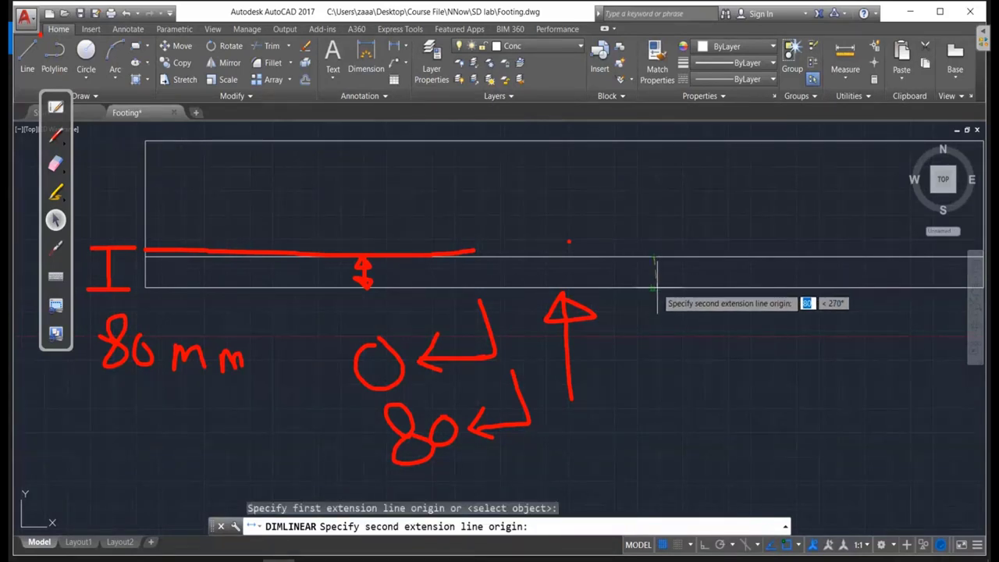
left_click(657, 287)
left_click(698, 281)
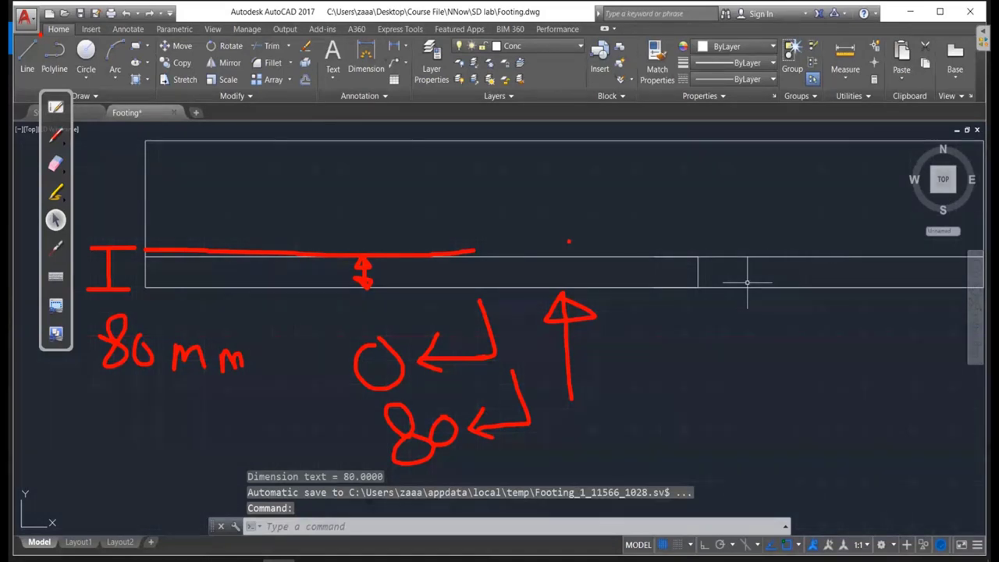
Zoom in on the 80 dimension and expand the annotation style options.
left_click(55, 163)
mouse_move(109, 258)
left_mouse_down()
mouse_move(298, 386)
mouse_move(499, 395)
mouse_move(380, 408)
mouse_move(141, 263)
left_mouse_up()
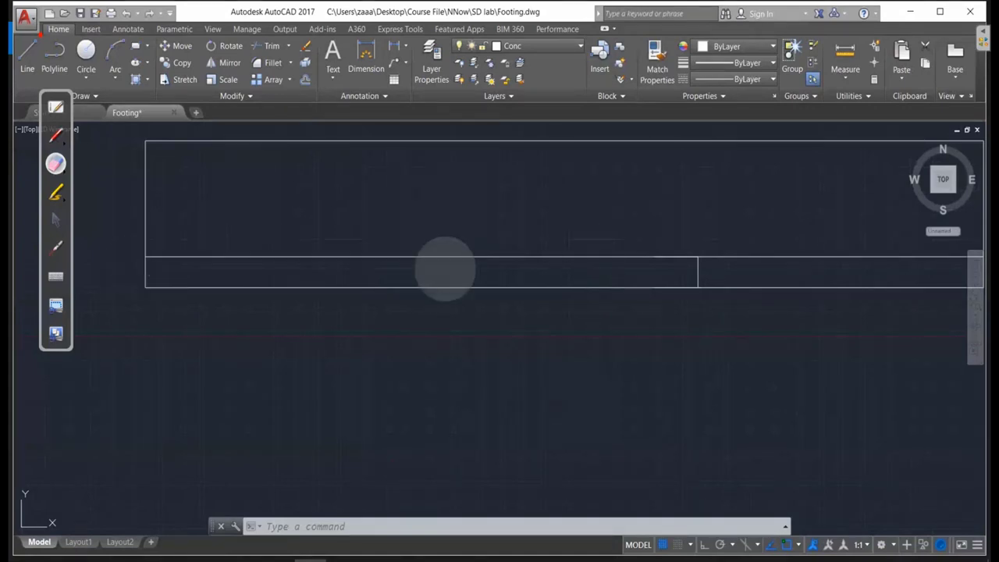
left_click(55, 219)
scroll(748, 270, "up", 2)
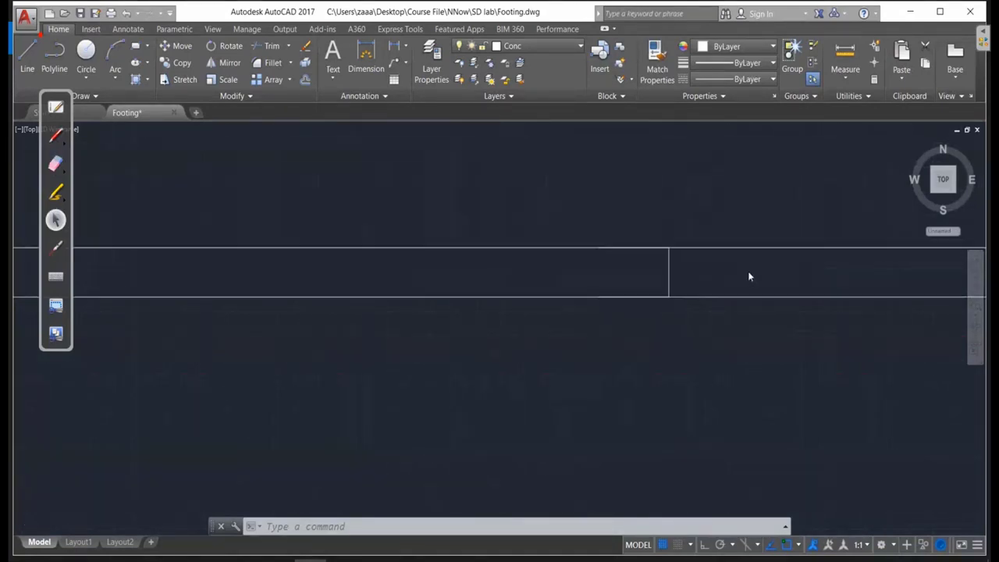
scroll(748, 276, "up", 3)
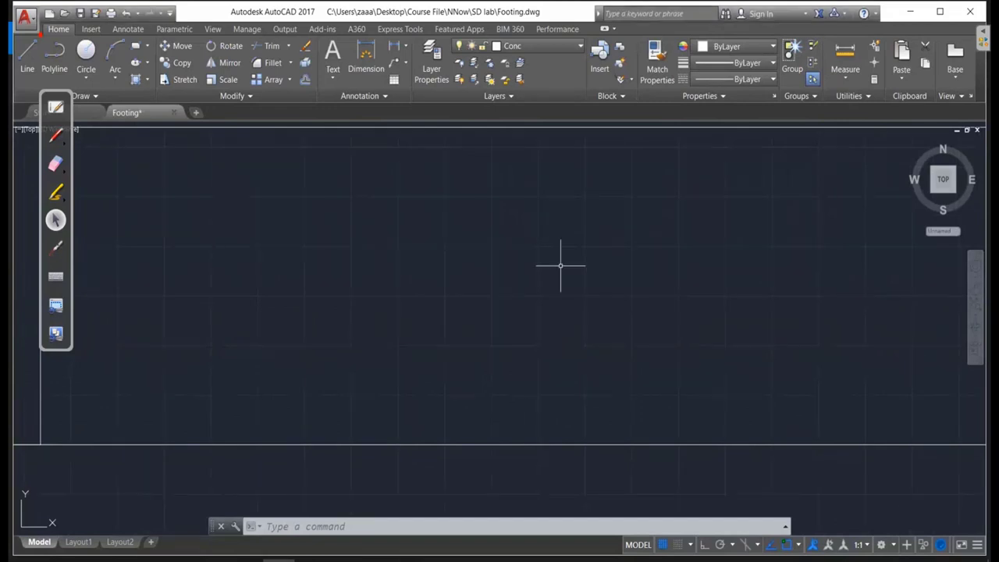
right_click(530, 260)
left_click(407, 291)
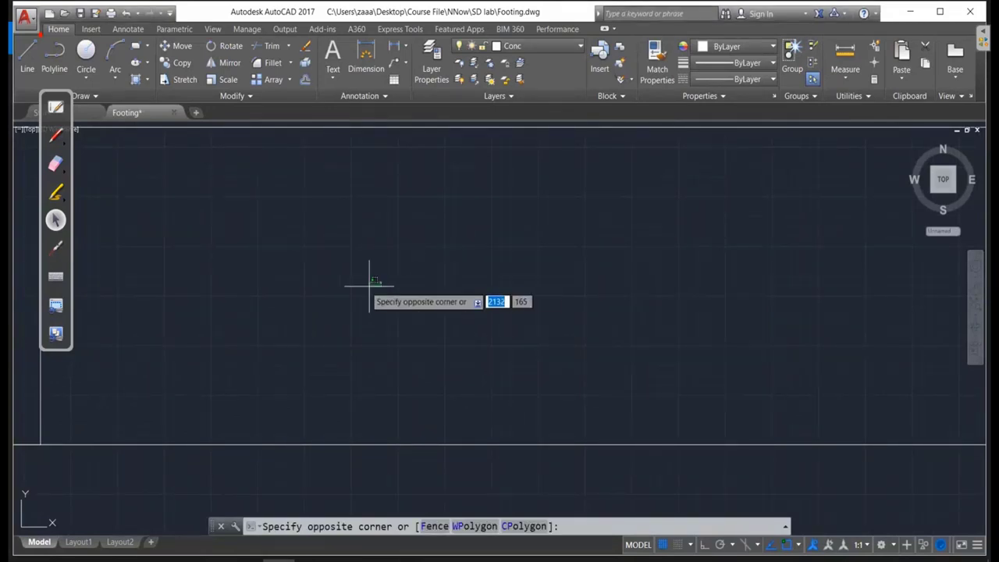
scroll(368, 279, "down", 2)
scroll(303, 306, "up", 3)
scroll(214, 281, "up", 2)
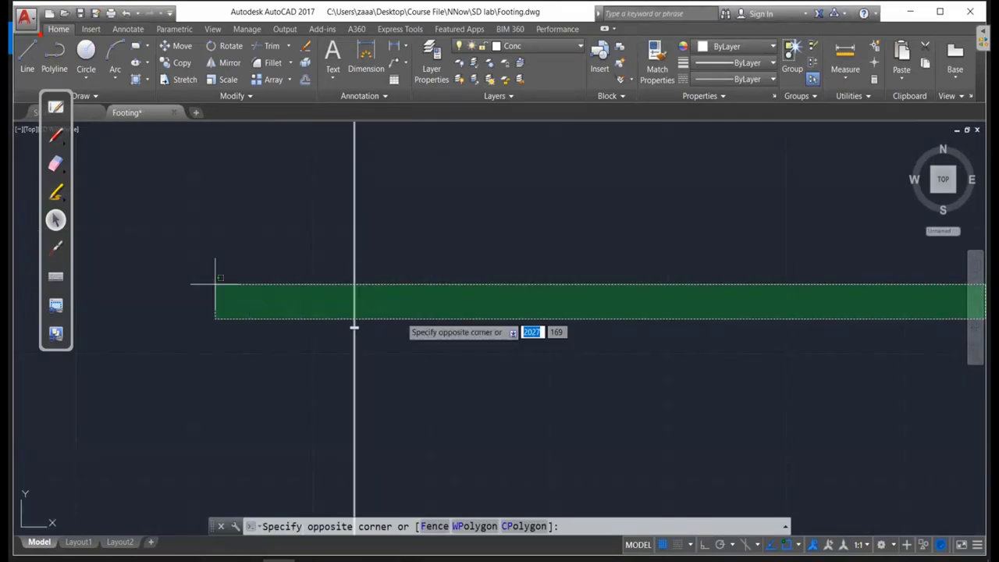
left_click(214, 281)
scroll(367, 331, "up", 4)
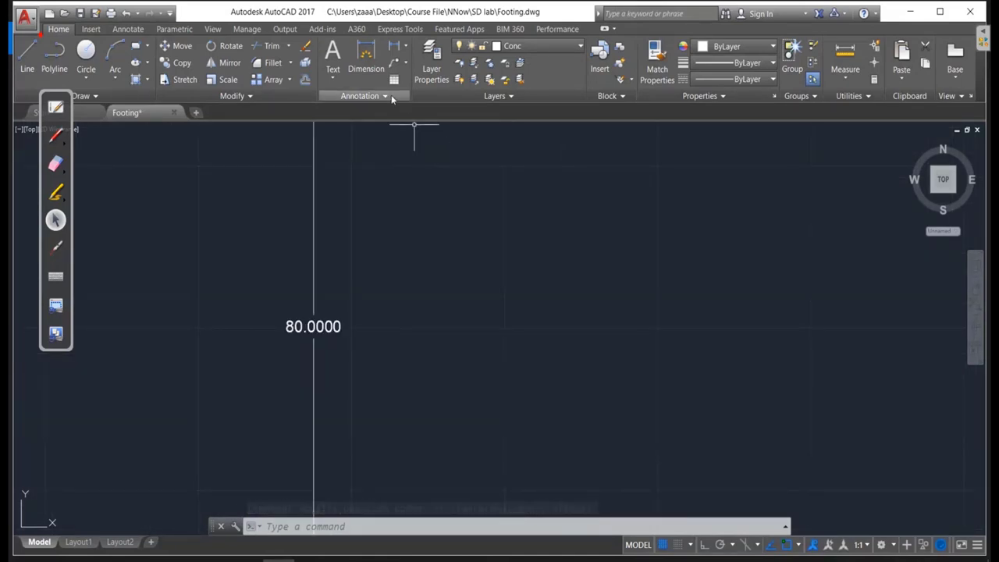
left_click(392, 95)
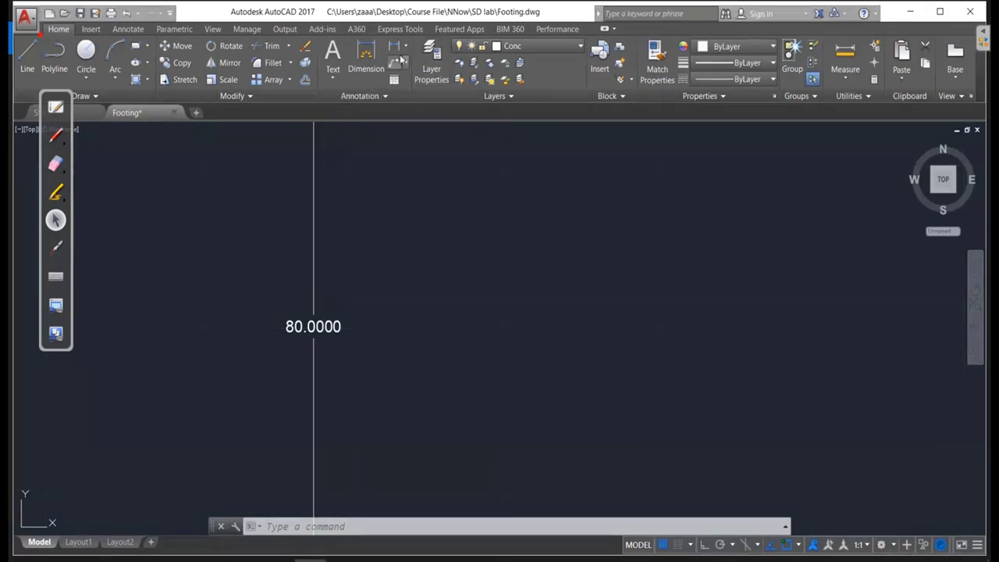
left_click(55, 135)
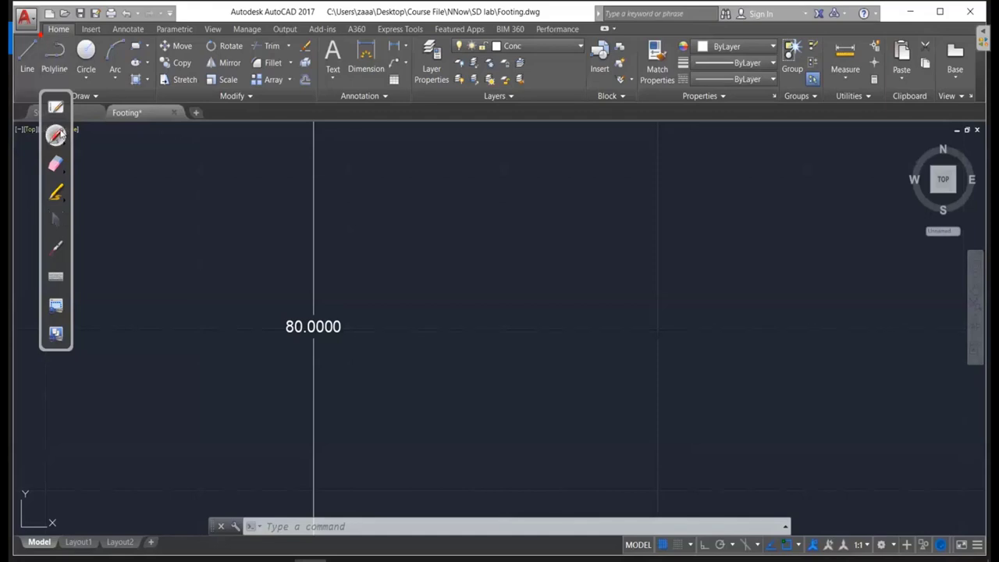
left_click_drag(320, 91, 421, 101)
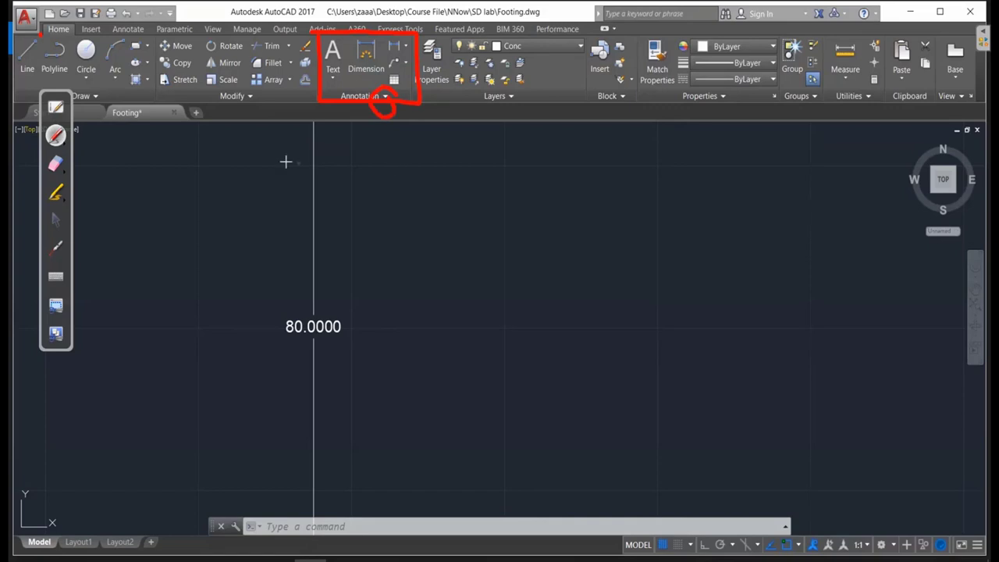
left_click(55, 220)
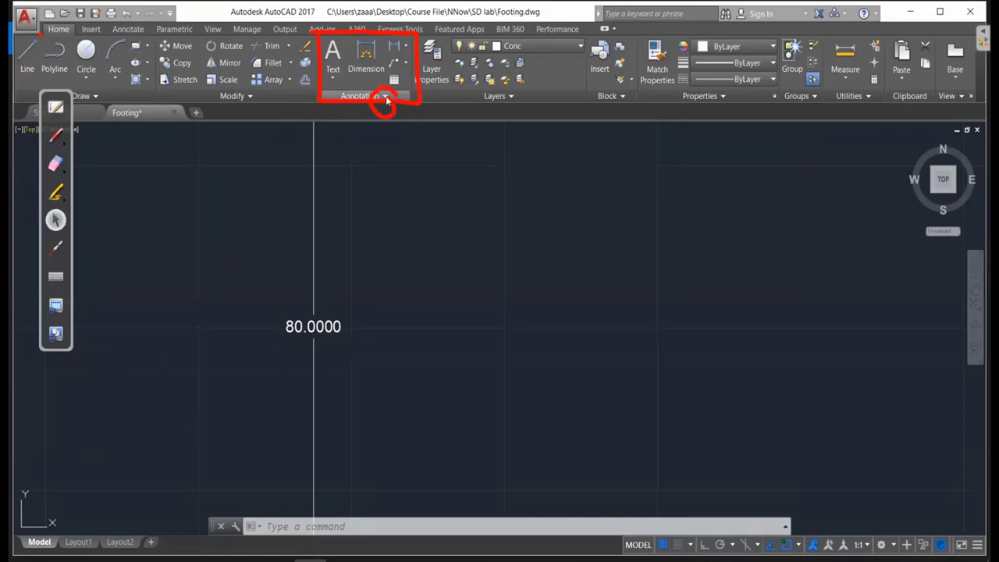
left_click(384, 97)
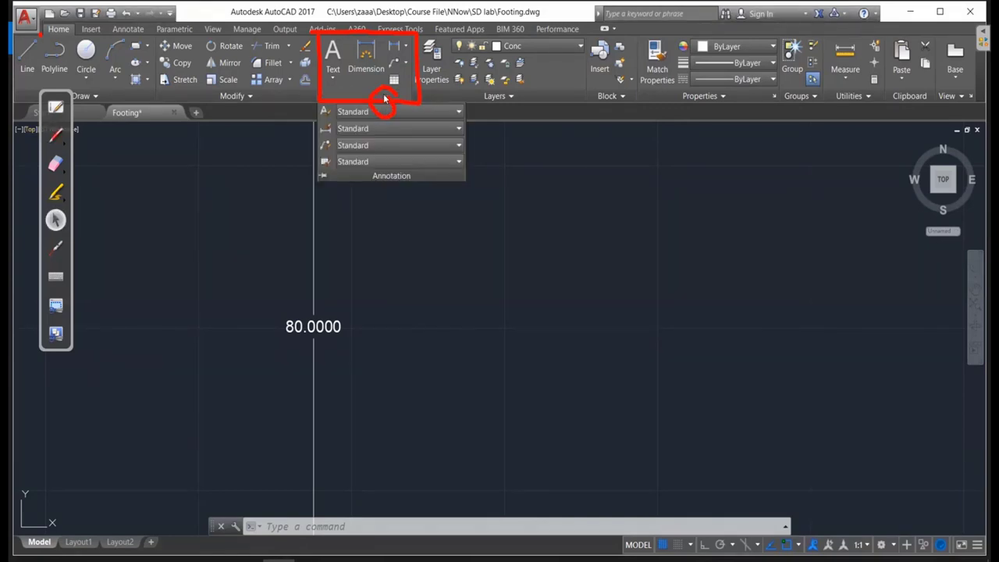
left_click(328, 136)
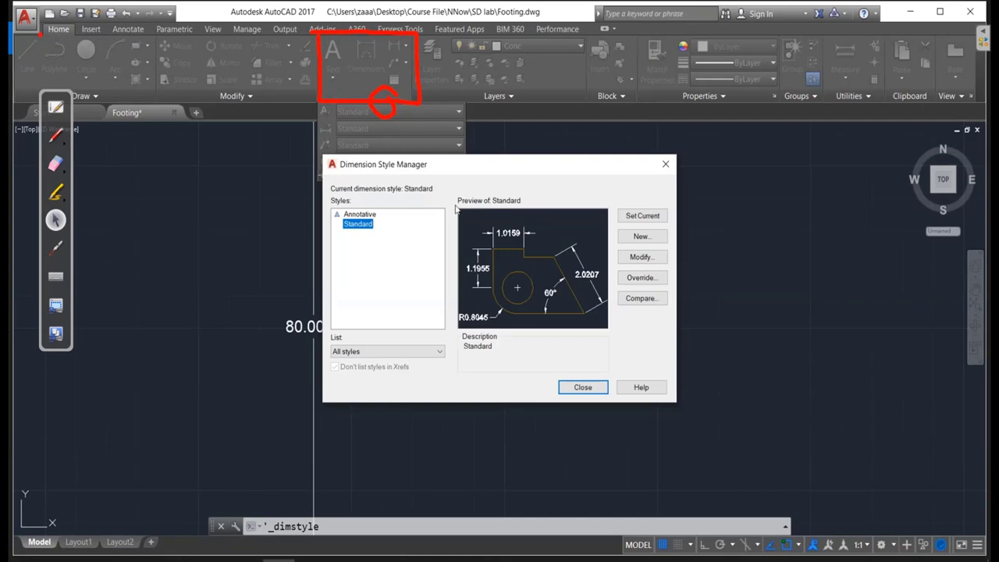
left_click(632, 262)
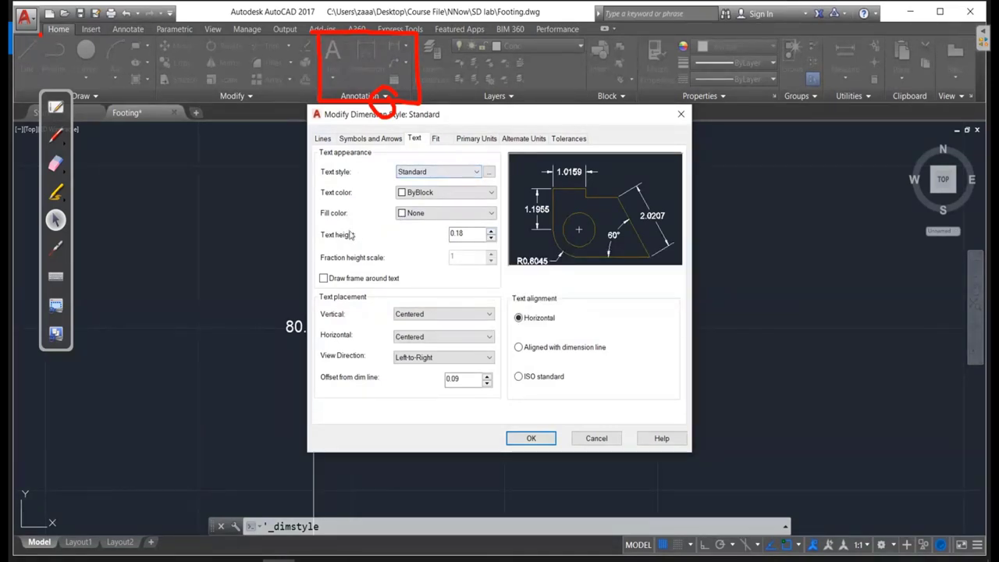
left_click(55, 135)
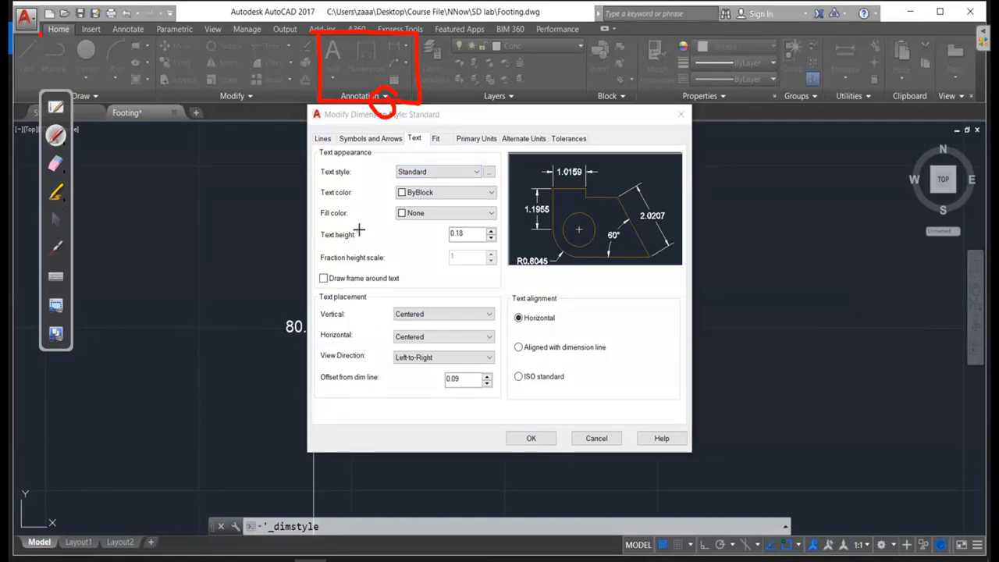
mouse_move(360, 228)
left_mouse_down()
mouse_move(339, 227)
mouse_move(448, 231)
mouse_move(433, 249)
left_mouse_up()
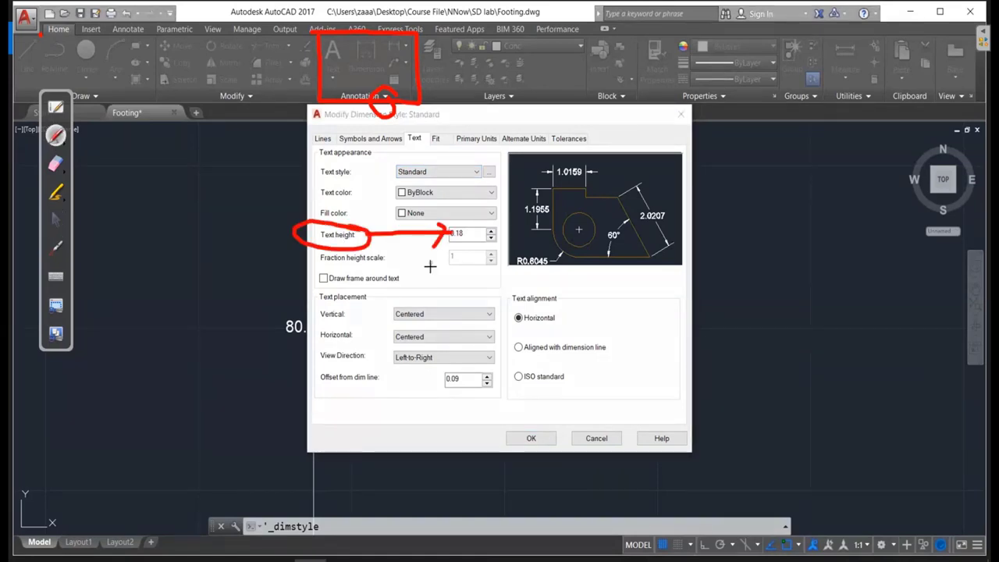
left_click(58, 216)
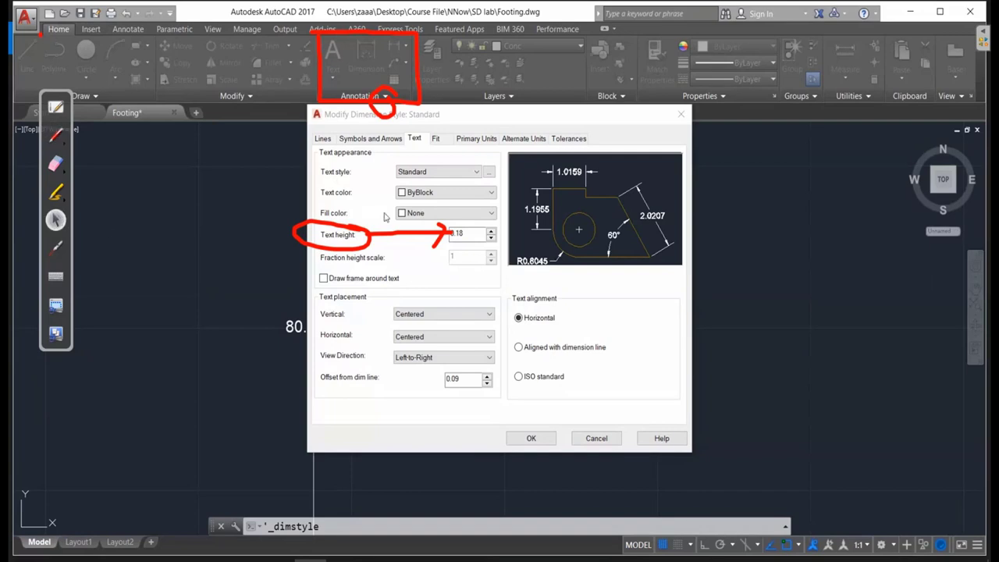
left_click(243, 216)
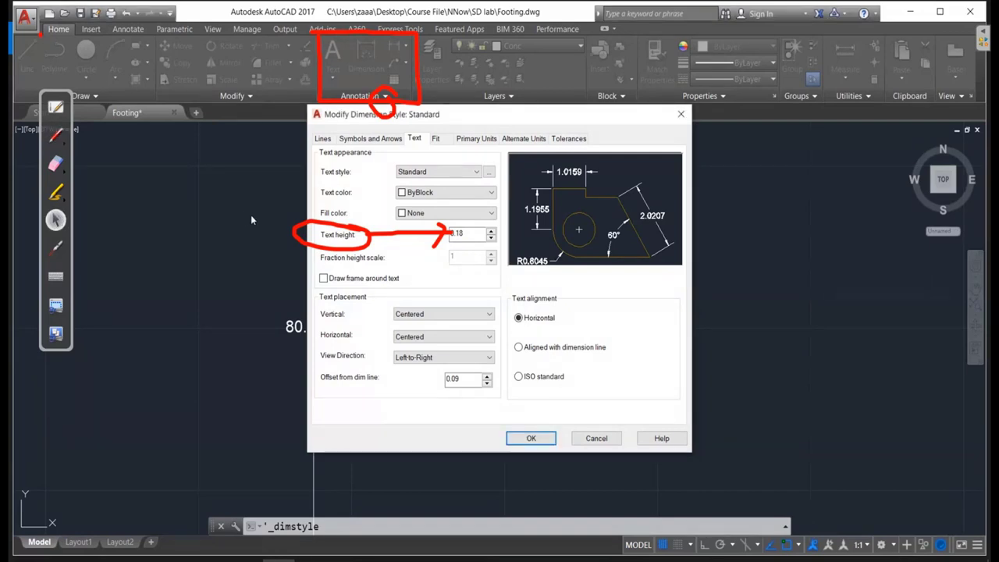
left_click(595, 439)
left_click(601, 388)
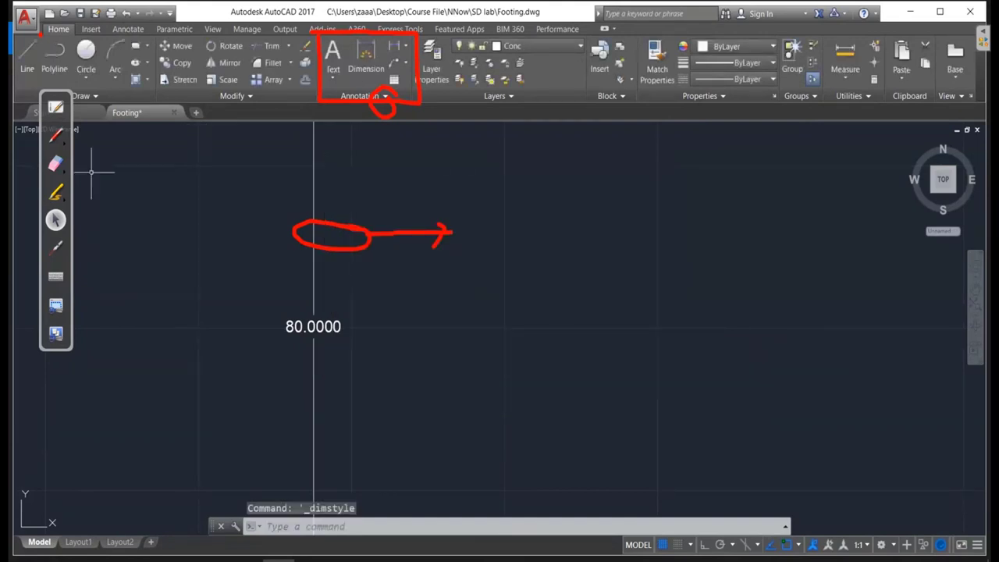
left_click(56, 163)
mouse_move(404, 230)
left_mouse_down()
mouse_move(382, 105)
mouse_move(464, 55)
left_mouse_up()
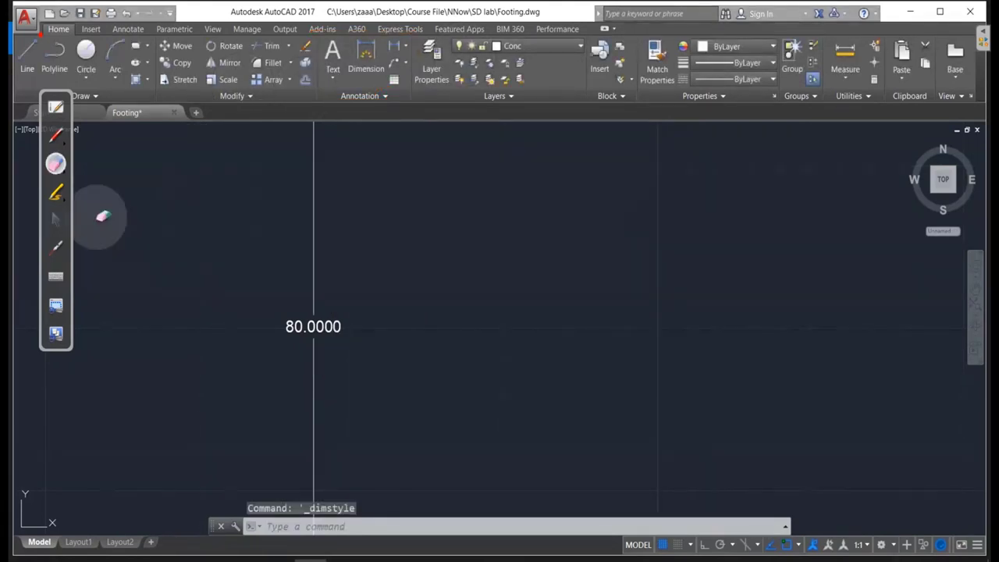
left_click(55, 219)
scroll(550, 259, "down", 3)
scroll(552, 246, "down", 2)
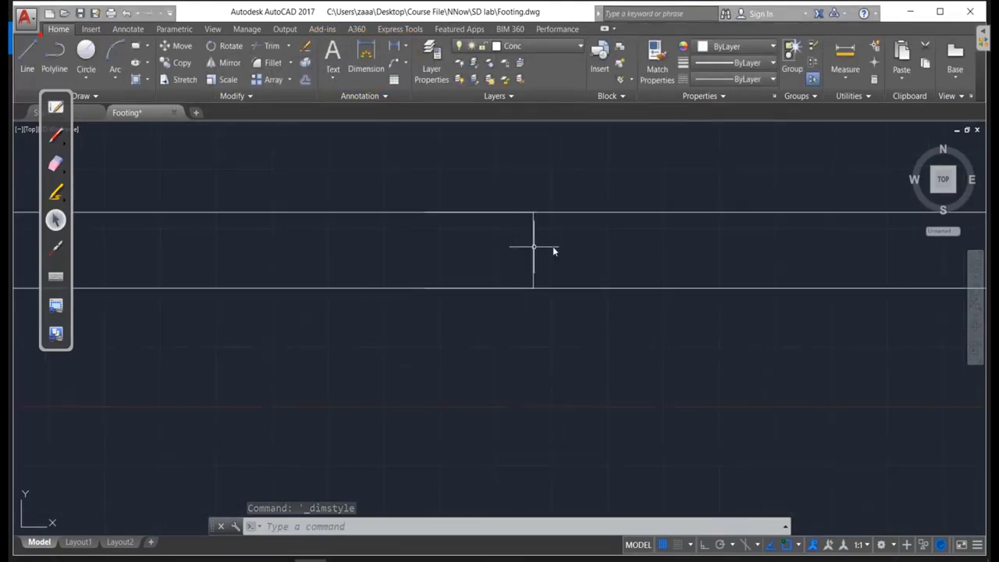
scroll(599, 235, "up", 4)
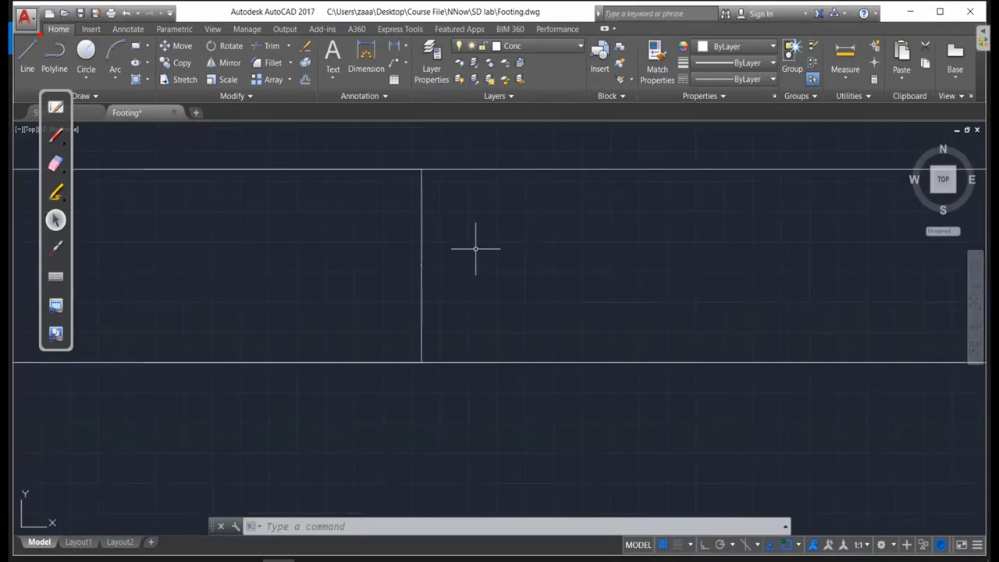
left_click(56, 136)
left_click_drag(434, 243, 462, 244)
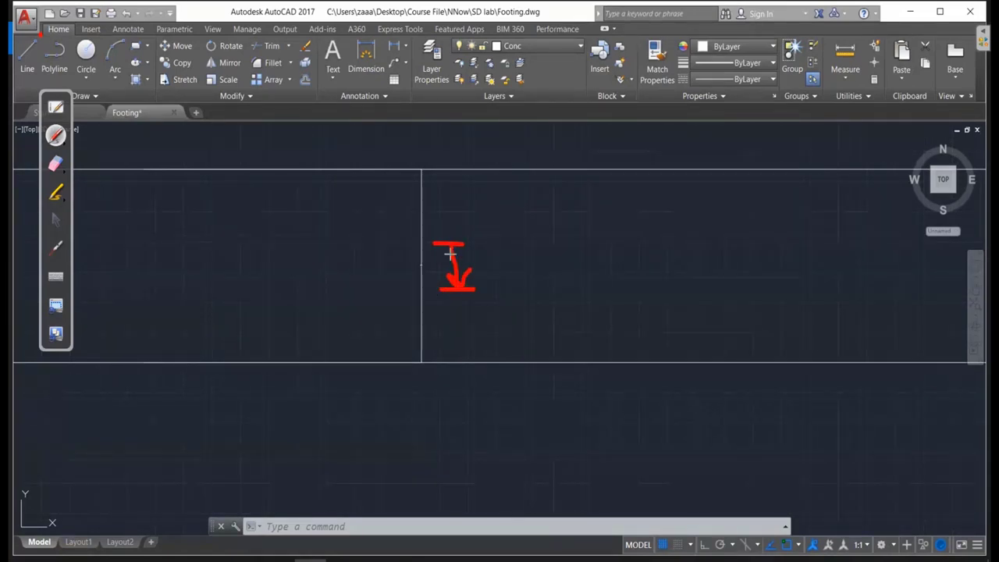
left_click_drag(439, 255, 473, 256)
left_click(55, 221)
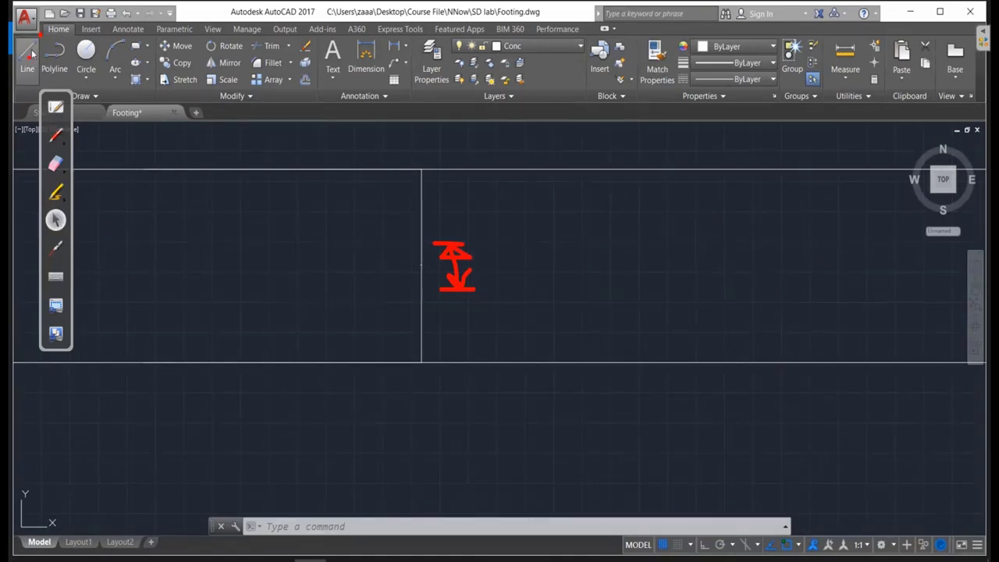
left_click(476, 285)
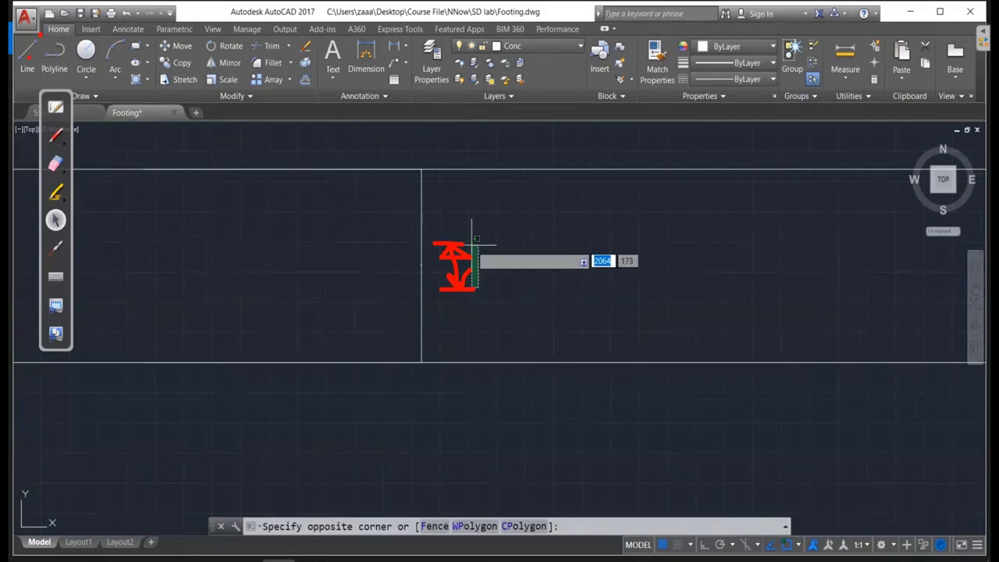
type("l")
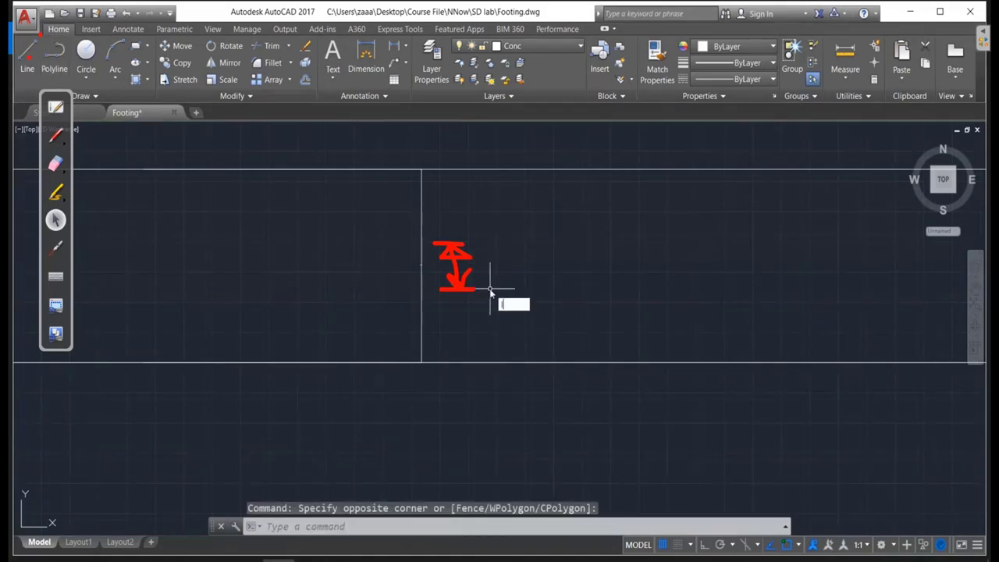
key("Return")
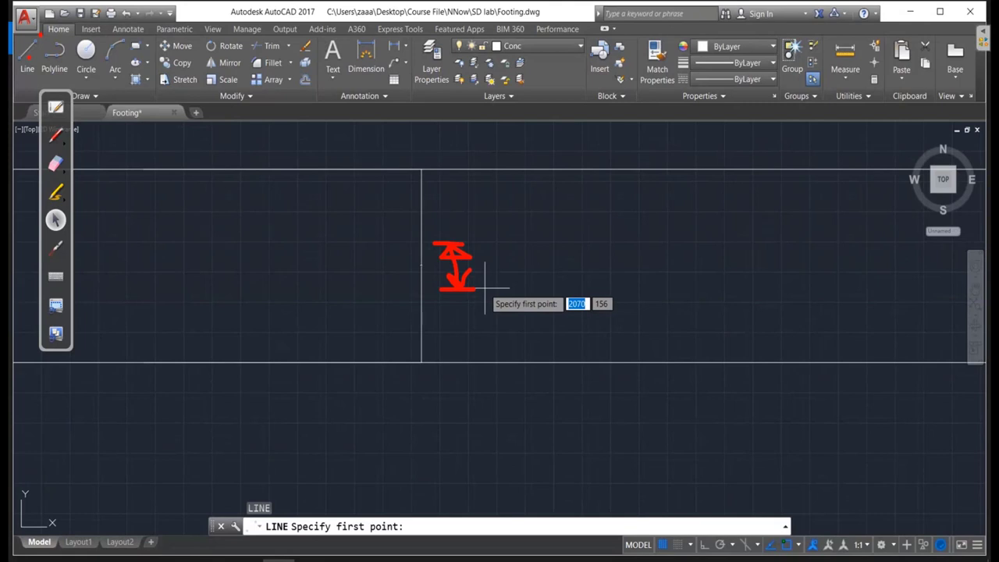
left_click(484, 287)
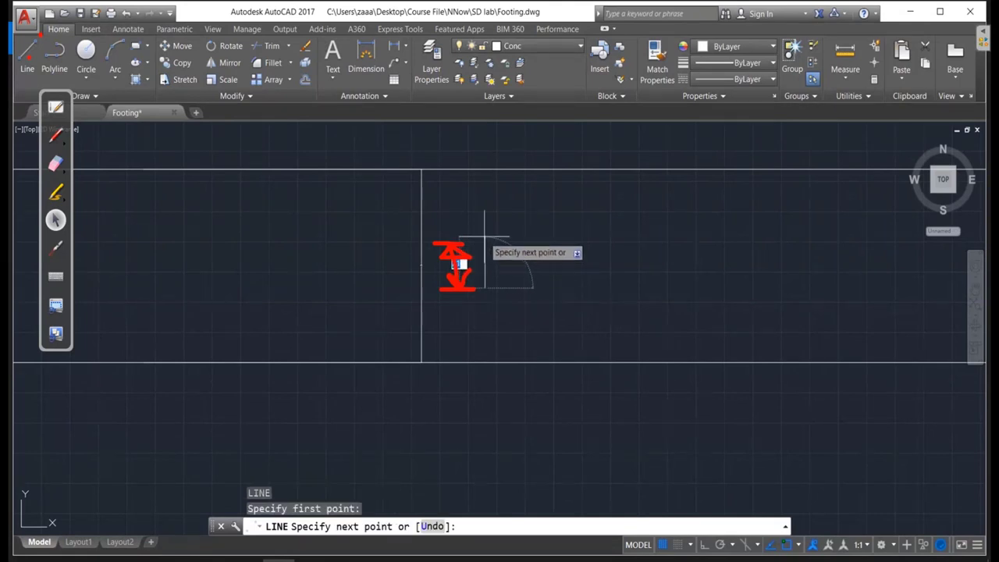
key("Escape")
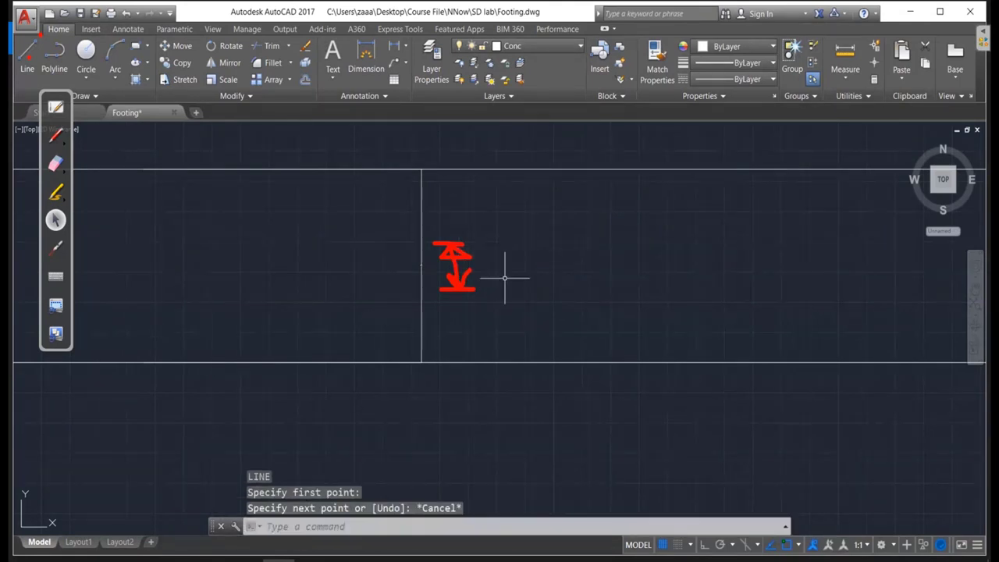
key("Return")
left_click(485, 288)
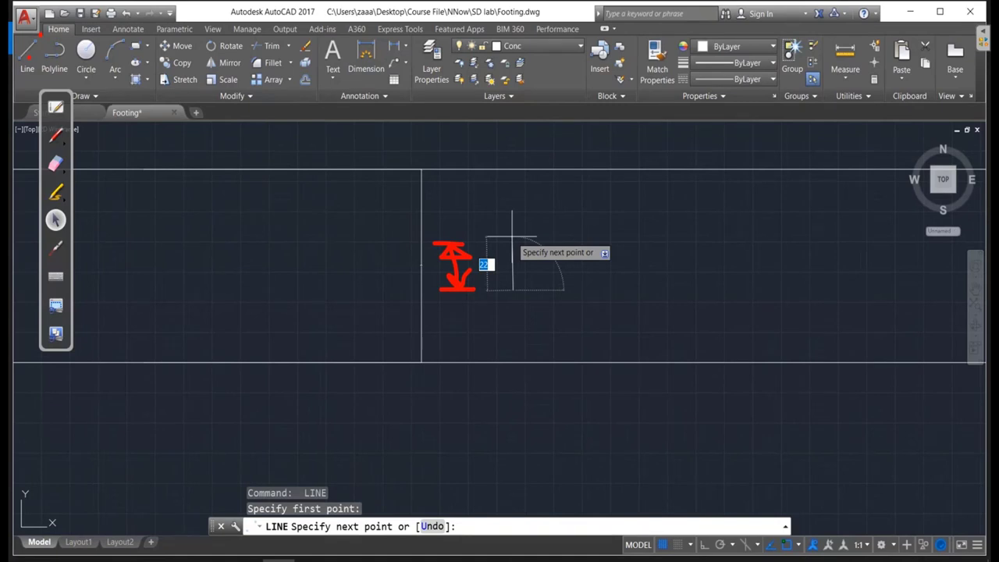
key("Escape")
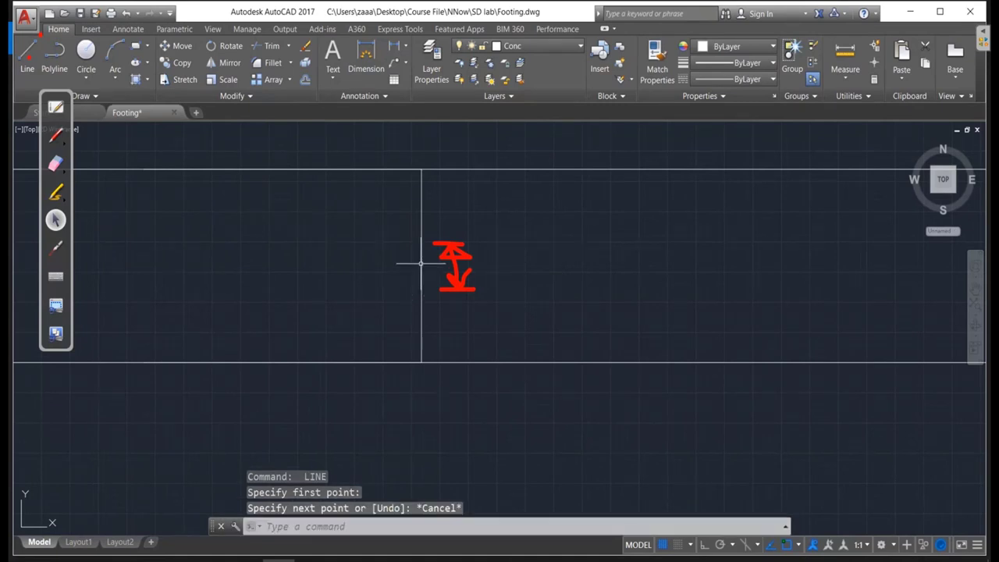
scroll(420, 264, "up", 3)
scroll(412, 264, "up", 2)
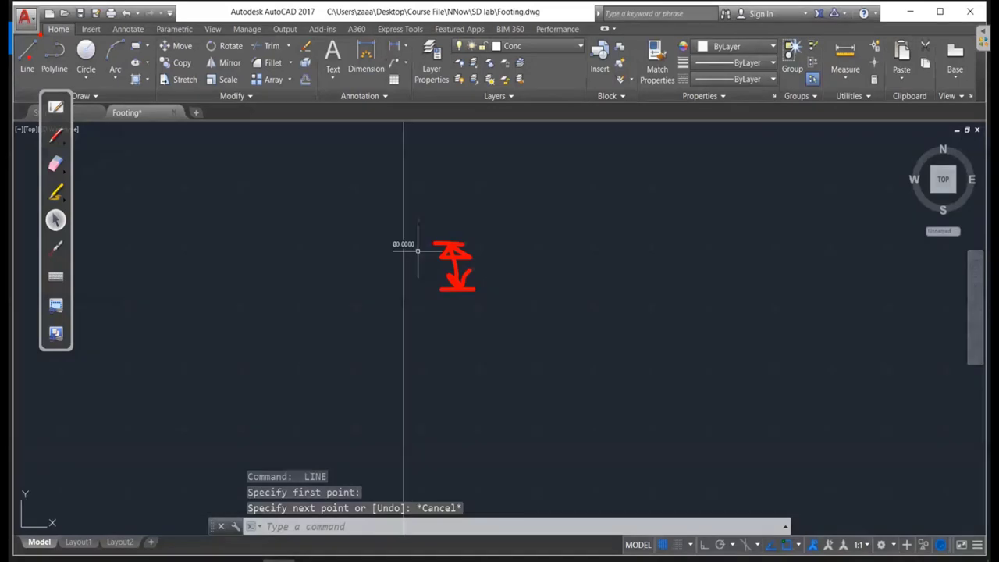
scroll(406, 250, "up", 1)
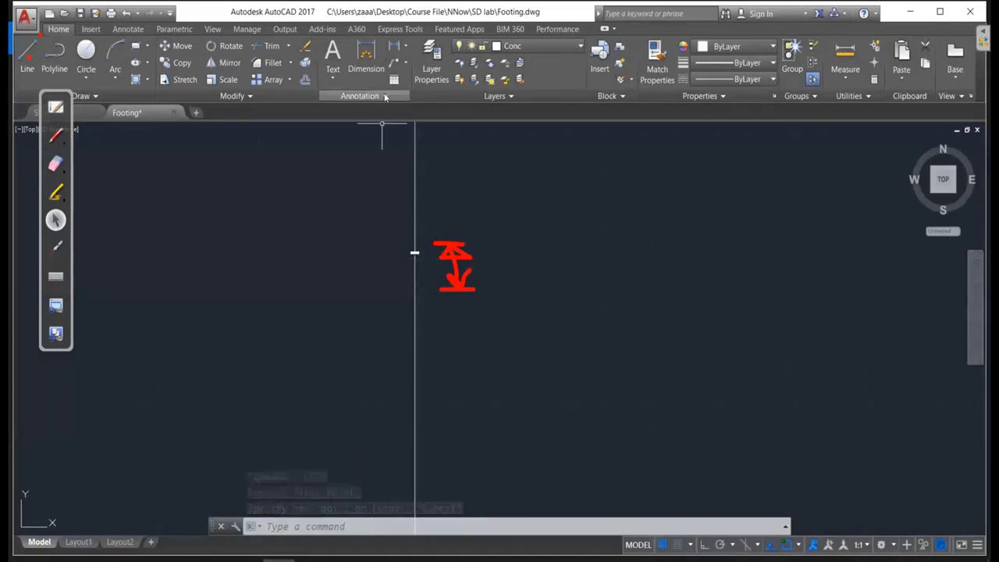
Edit the Standard dimension style and set its text height to 22.
left_click(381, 96)
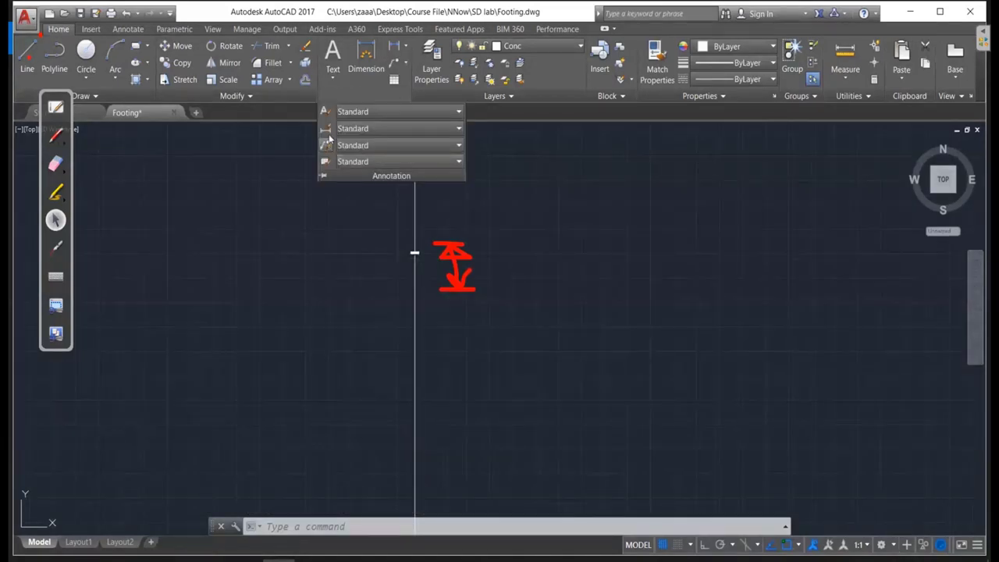
left_click(327, 131)
left_click(642, 257)
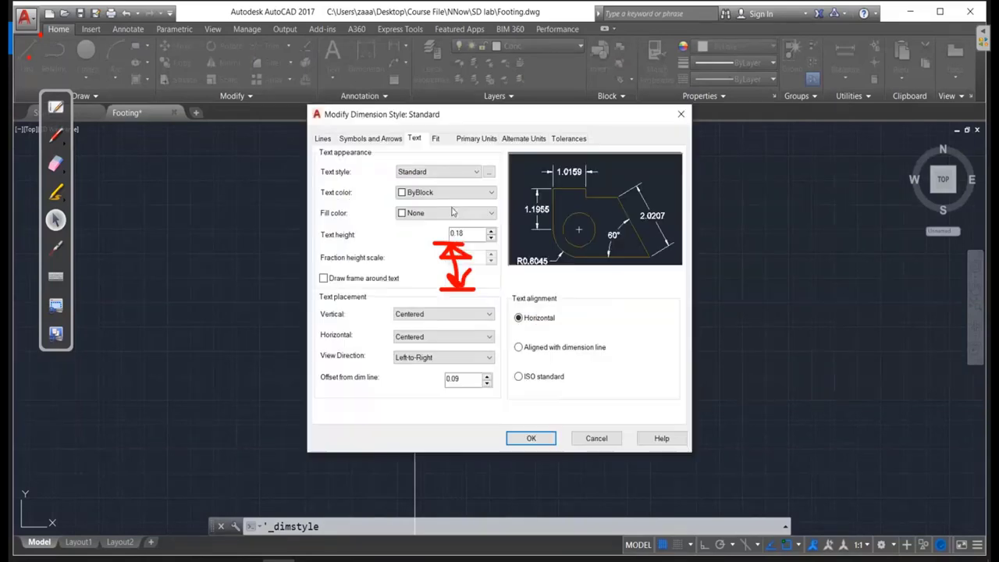
left_click(56, 163)
left_click(465, 270)
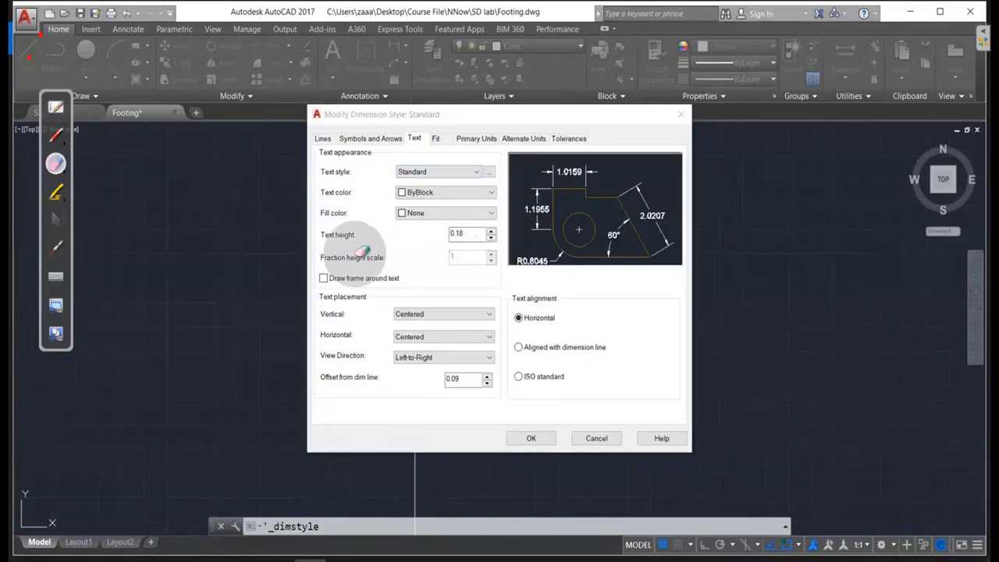
key("ctrl+shift+1")
double_click(460, 233)
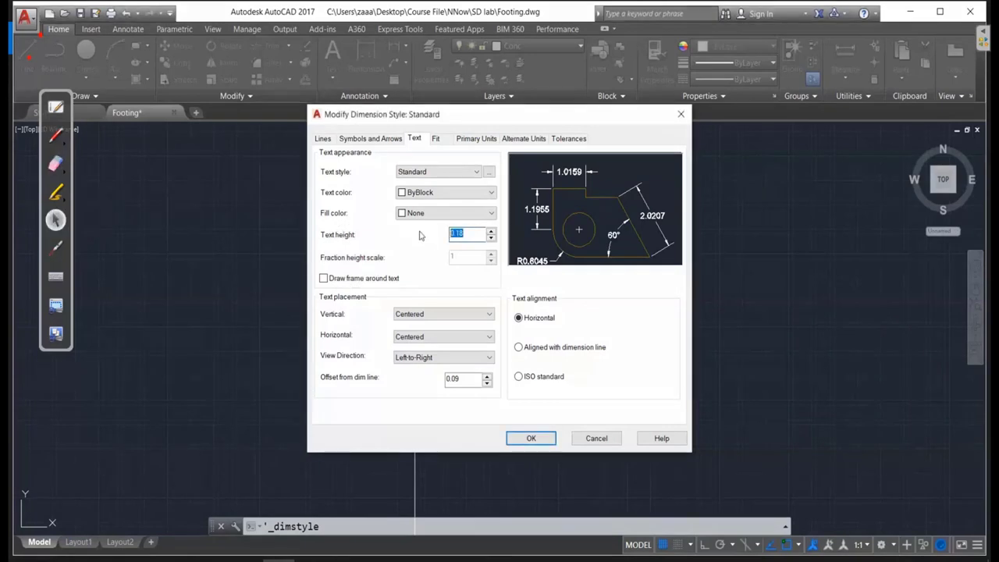
type("22")
Set the Standard style's arrow size to 22 and confirm the changes.
left_click(355, 139)
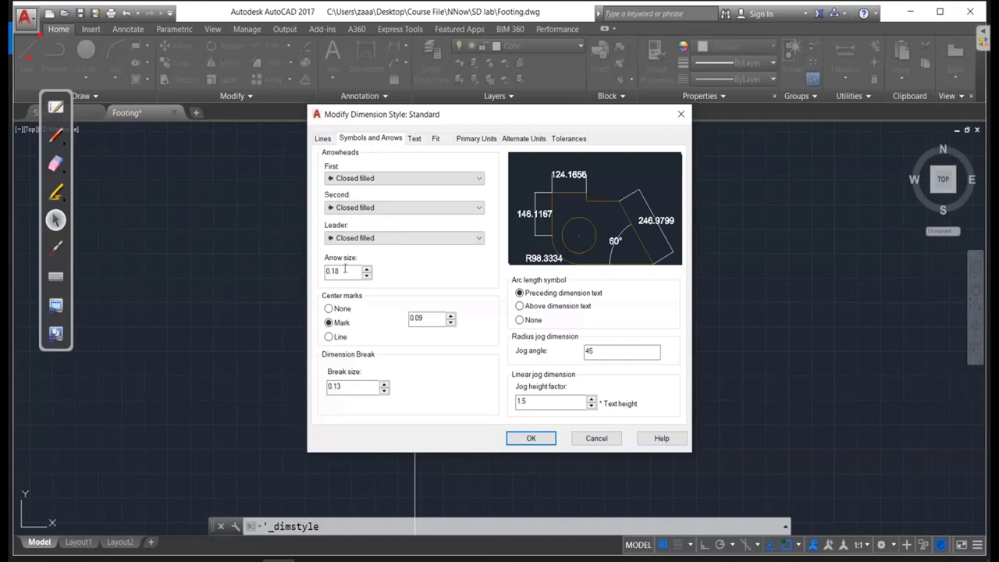
double_click(343, 271)
type("22")
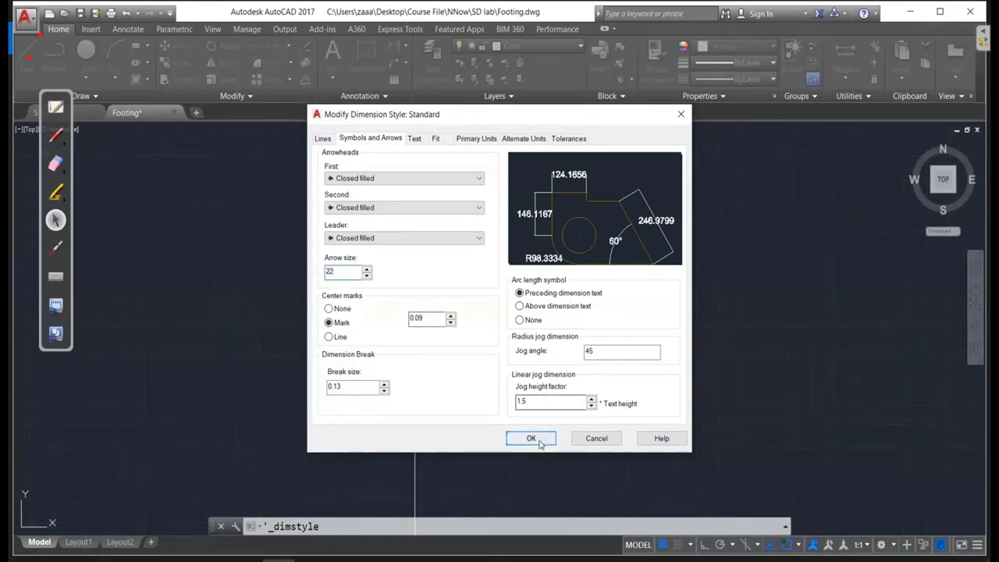
left_click(531, 439)
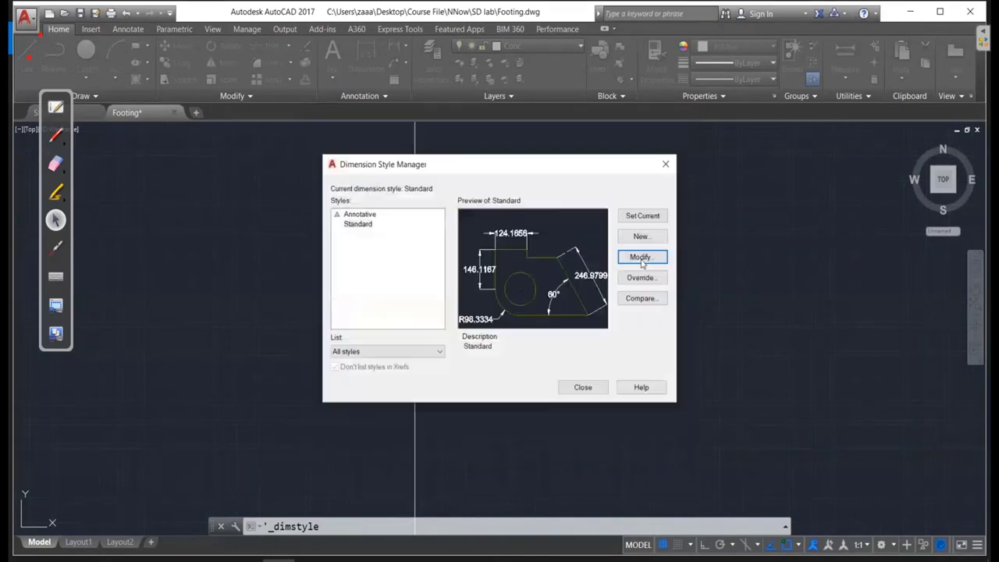
left_click(591, 390)
scroll(490, 255, "down", 2)
scroll(490, 255, "down", 2)
scroll(490, 255, "down", 2)
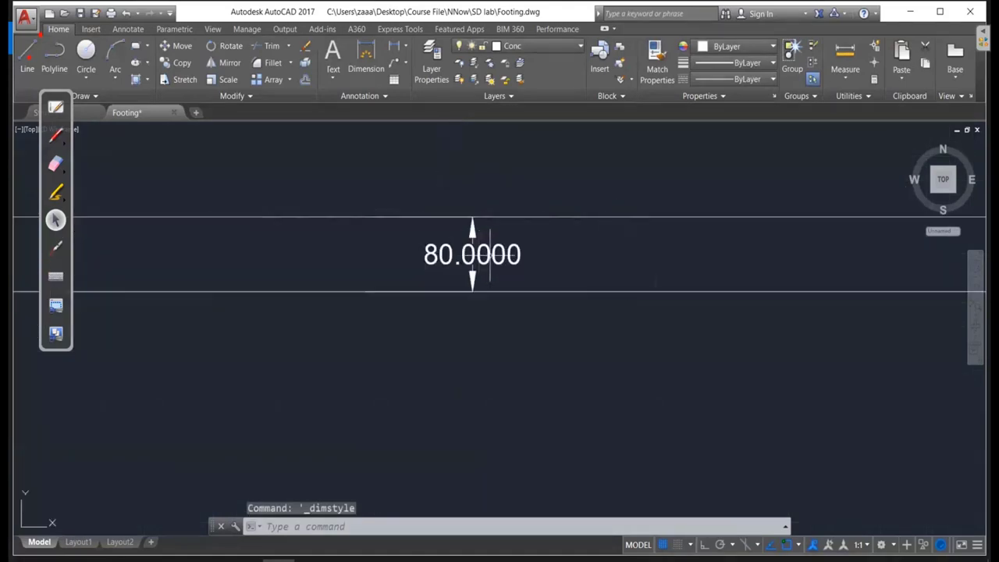
scroll(512, 254, "up", 2)
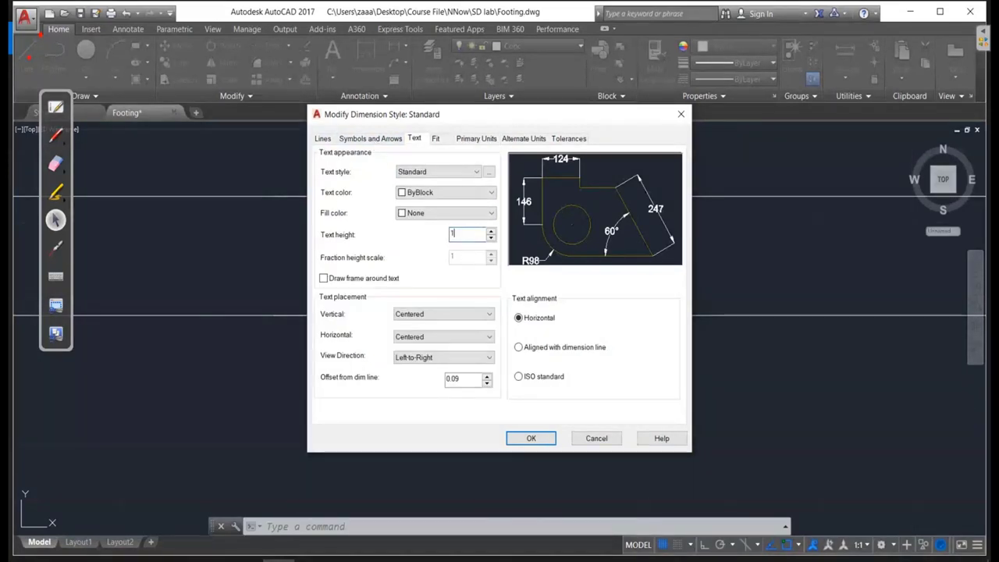
left_click(526, 440)
Close the Dimension Style Manager and erase the old 80 dimension.
left_click(583, 388)
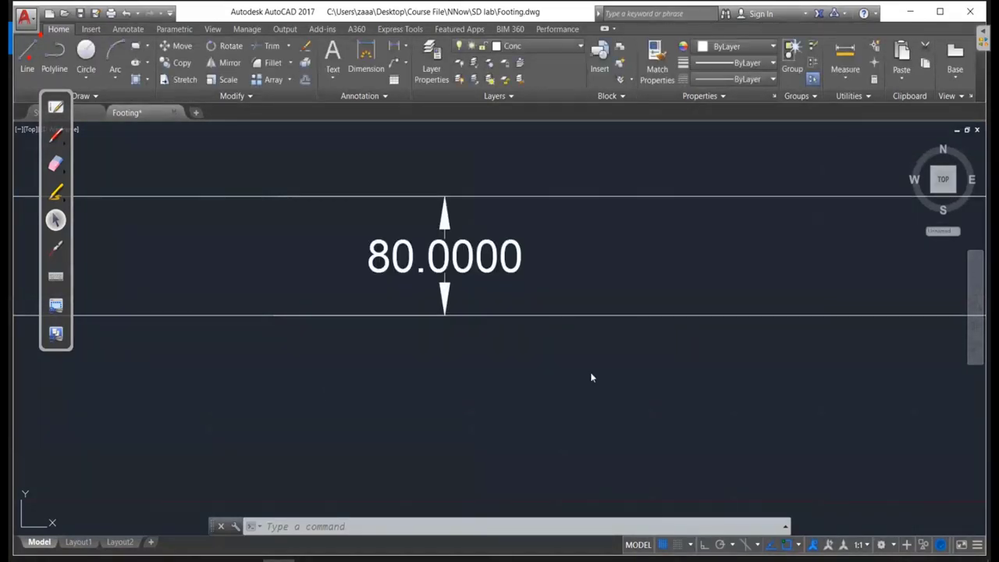
scroll(531, 269, "down", 4)
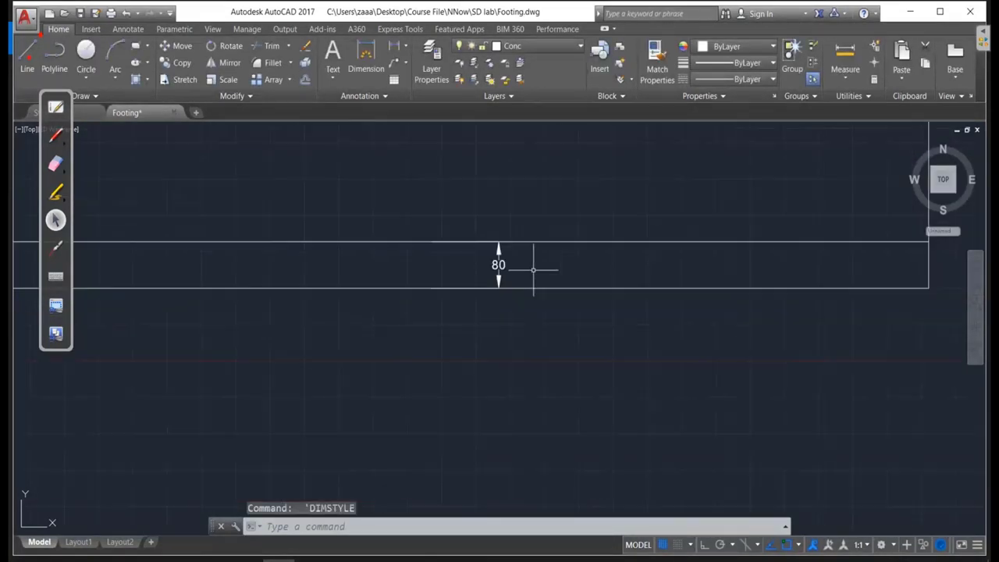
scroll(562, 287, "down", 4)
scroll(565, 283, "up", 4)
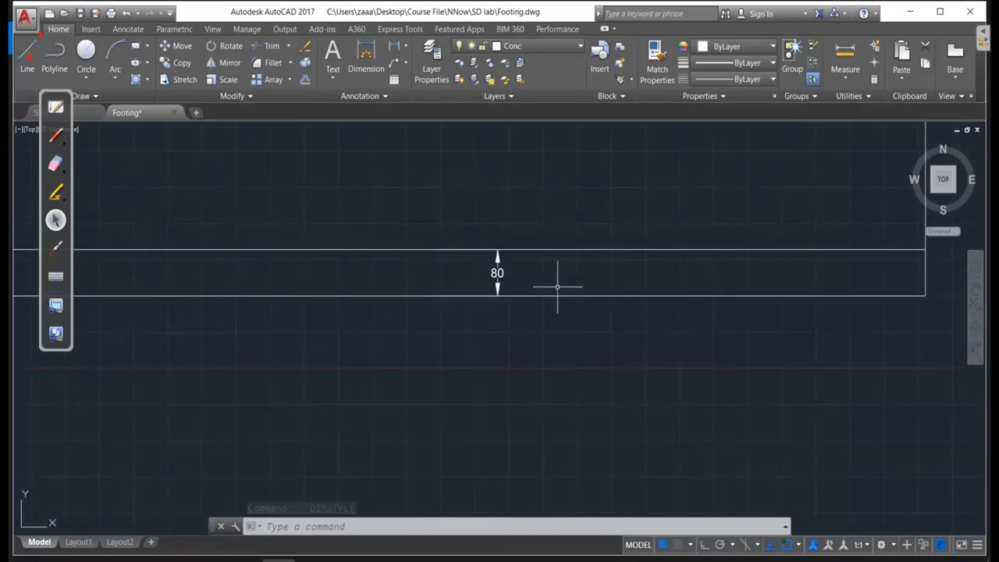
scroll(557, 286, "down", 4)
scroll(515, 299, "up", 5)
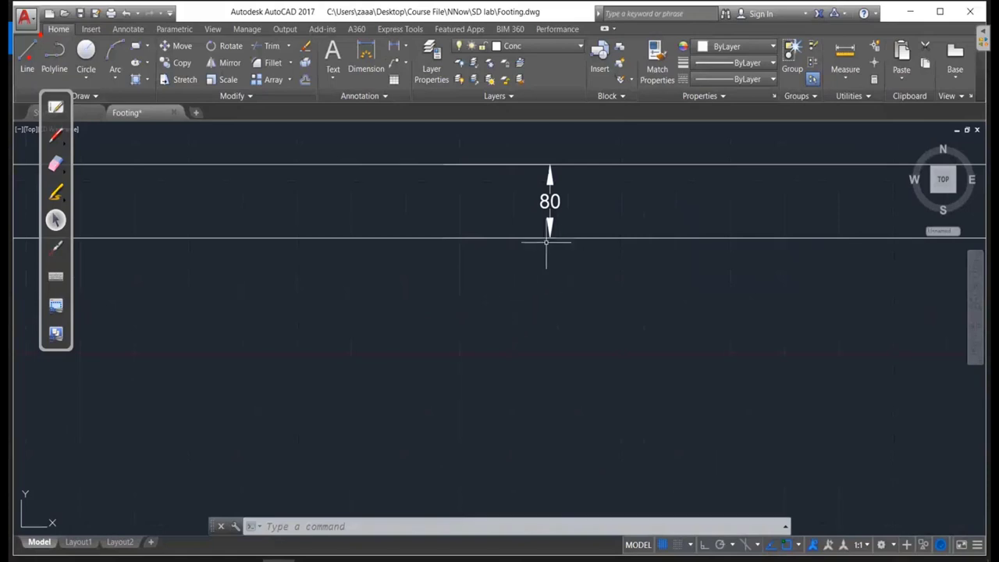
scroll(546, 241, "down", 2)
type("era")
key("Return")
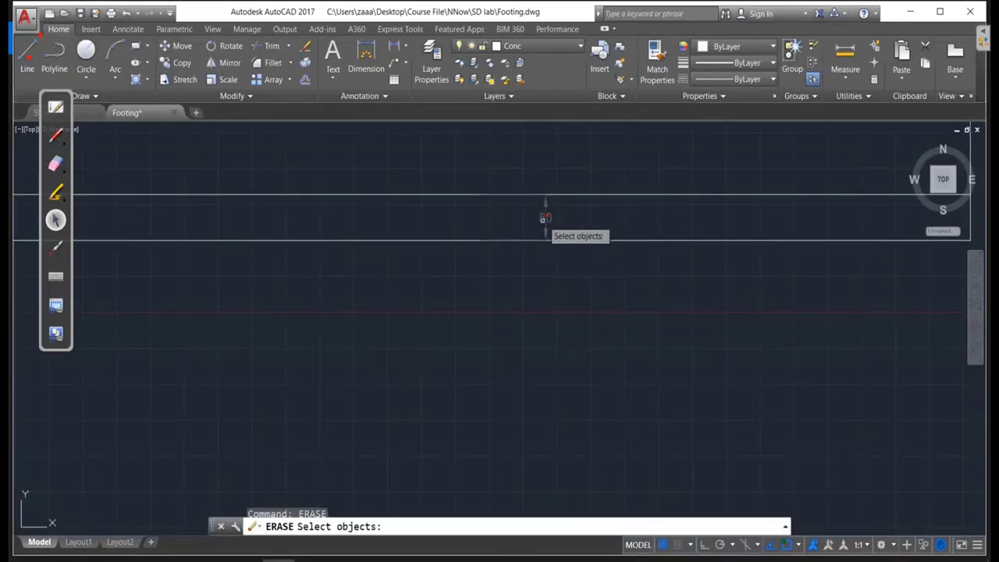
left_click(551, 217)
key("Return")
Dimension the footing's 80 depth between its right-hand corners, placed to the right.
middle_click_drag(718, 279, 326, 301)
left_click(375, 53)
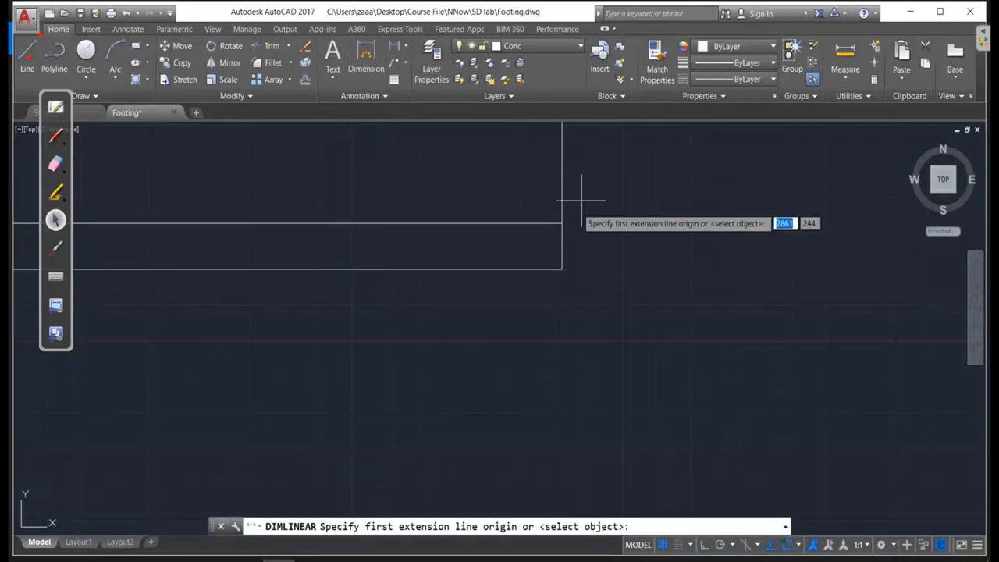
left_click(562, 223)
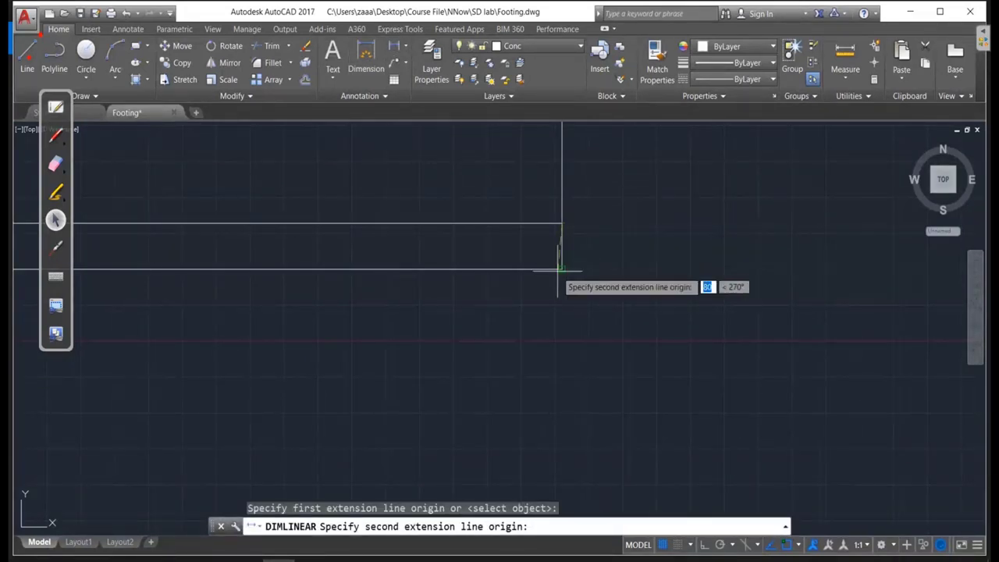
left_click(561, 269)
left_click(583, 265)
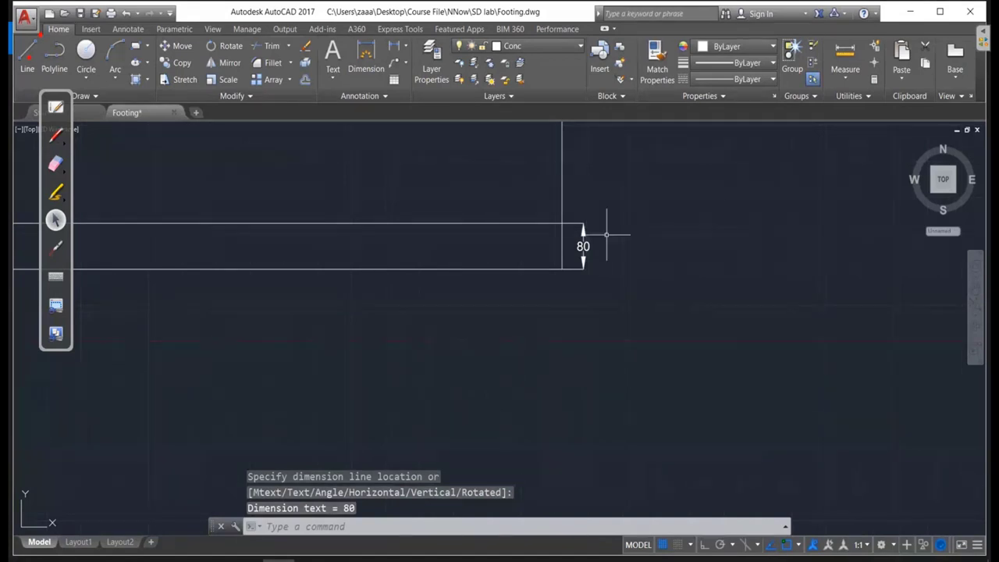
scroll(591, 224, "up", 4)
scroll(574, 230, "up", 2)
scroll(508, 261, "up", 1)
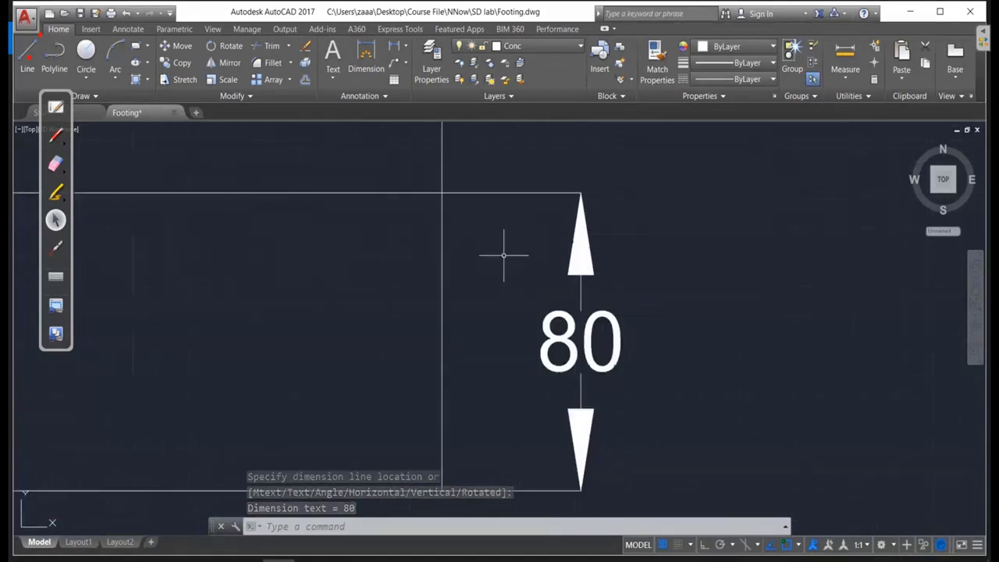
scroll(531, 289, "down", 2)
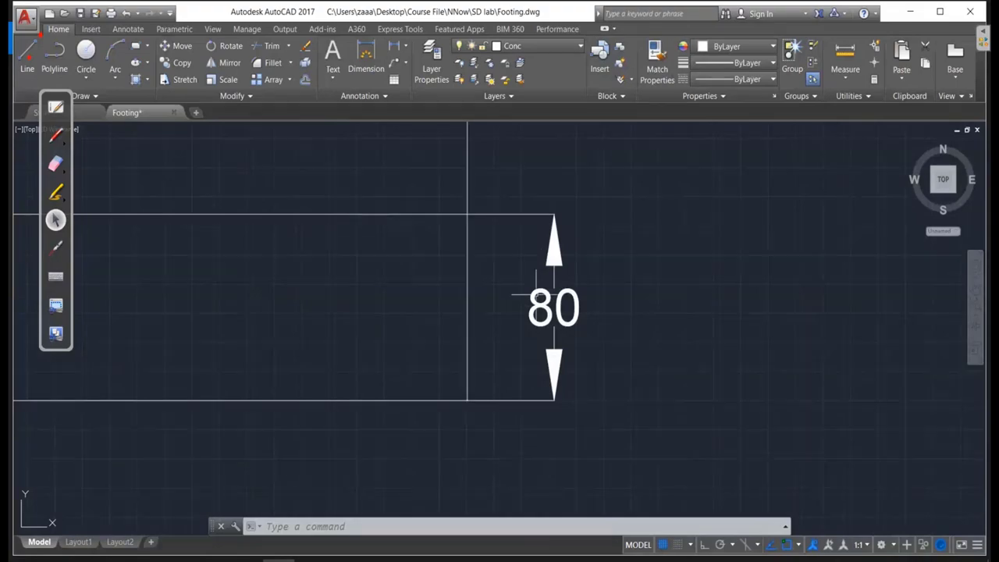
key("alt+Tab")
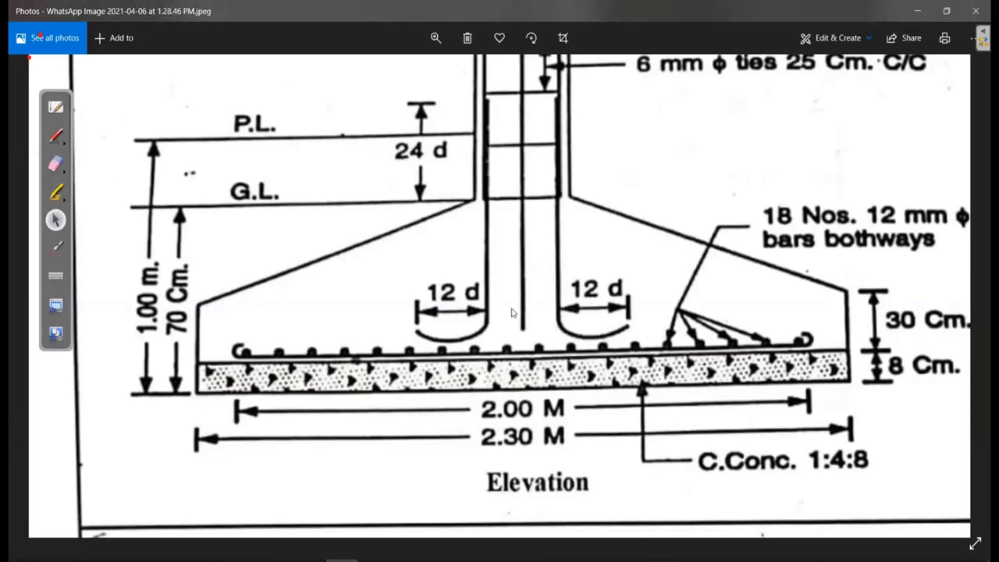
Zoom into the photo's lower right to read the 30 Cm, 8 Cm and C.Conc. 1:4:8 labels.
scroll(515, 313, "up", 3)
left_click_drag(772, 318, 118, 207)
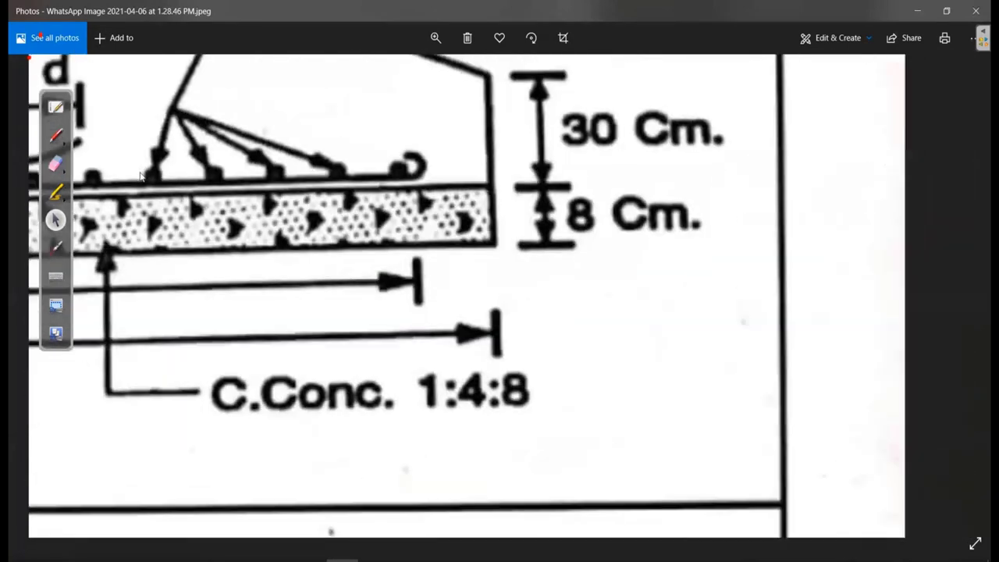
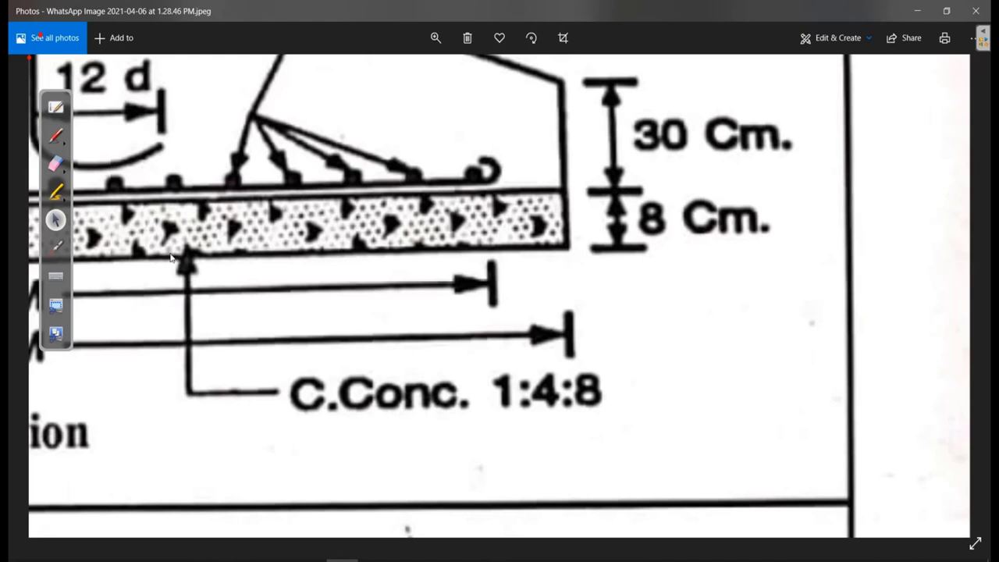
Circle and tick-mark the 8 Cm. base thickness on the sketch in ink, then erase the marks.
left_click(55, 136)
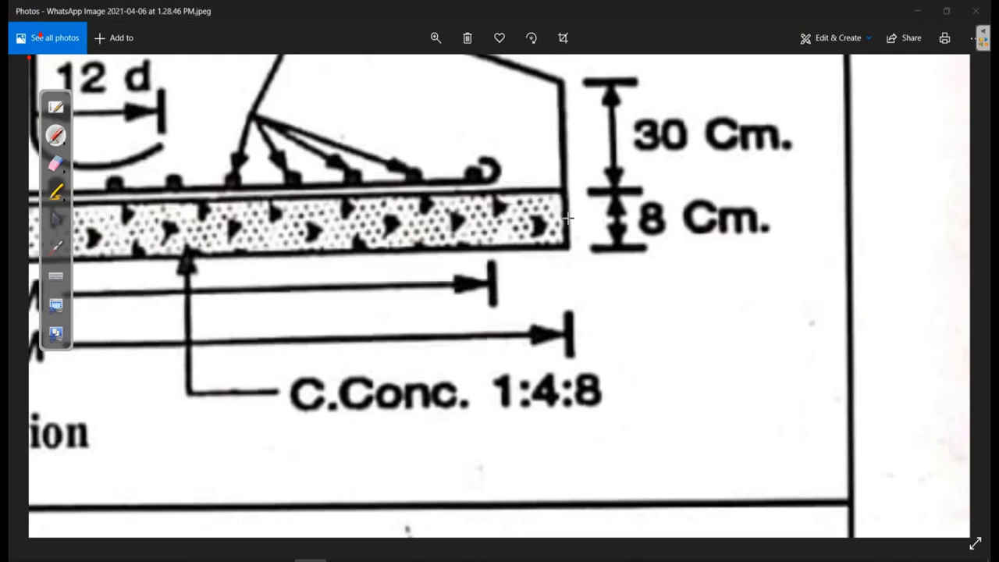
left_click_drag(666, 185, 668, 180)
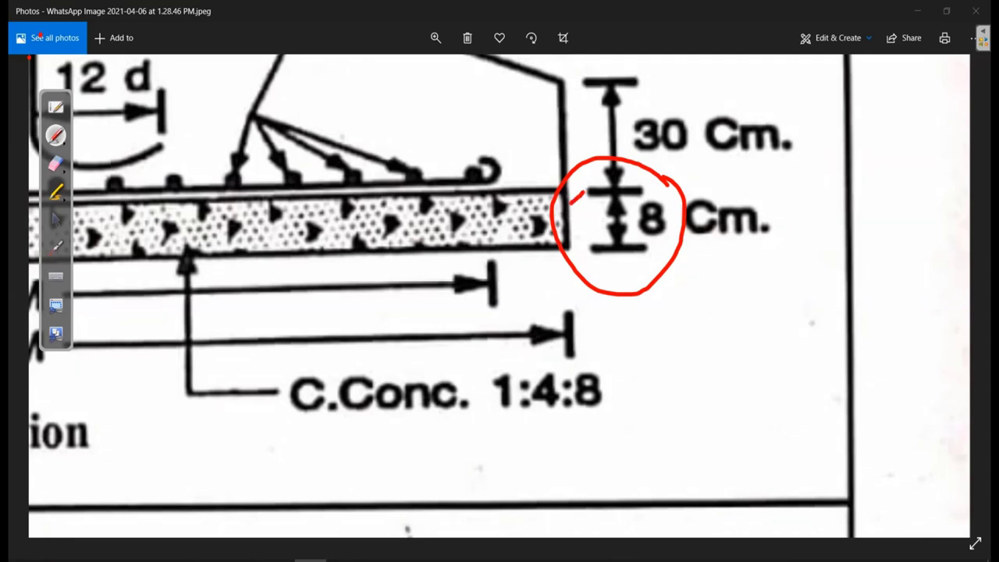
mouse_move(581, 248)
left_mouse_down()
mouse_move(625, 268)
mouse_move(645, 260)
left_mouse_up()
mouse_move(643, 251)
left_mouse_down()
mouse_move(645, 267)
mouse_move(592, 276)
left_mouse_up()
left_click_drag(593, 267, 616, 265)
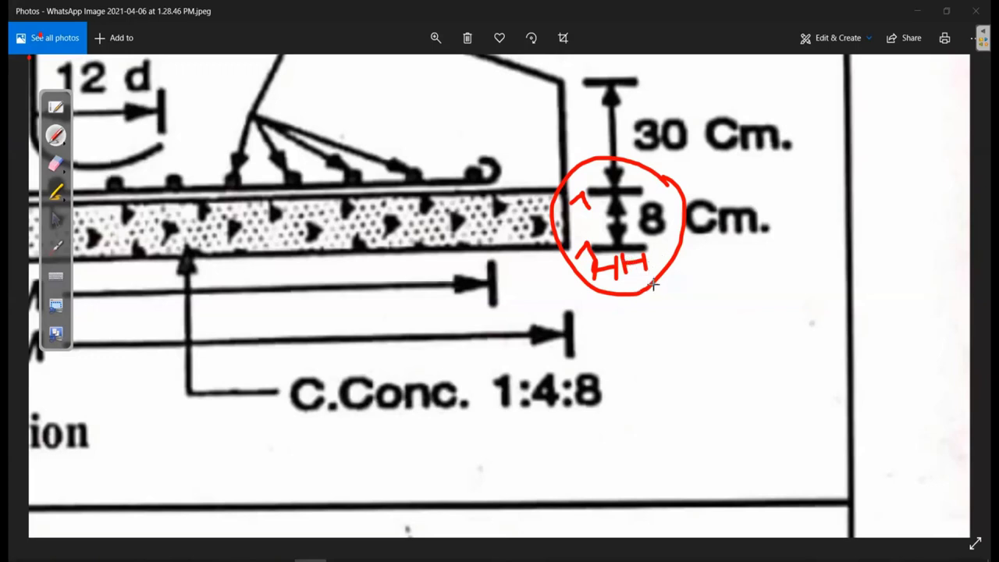
left_click(56, 163)
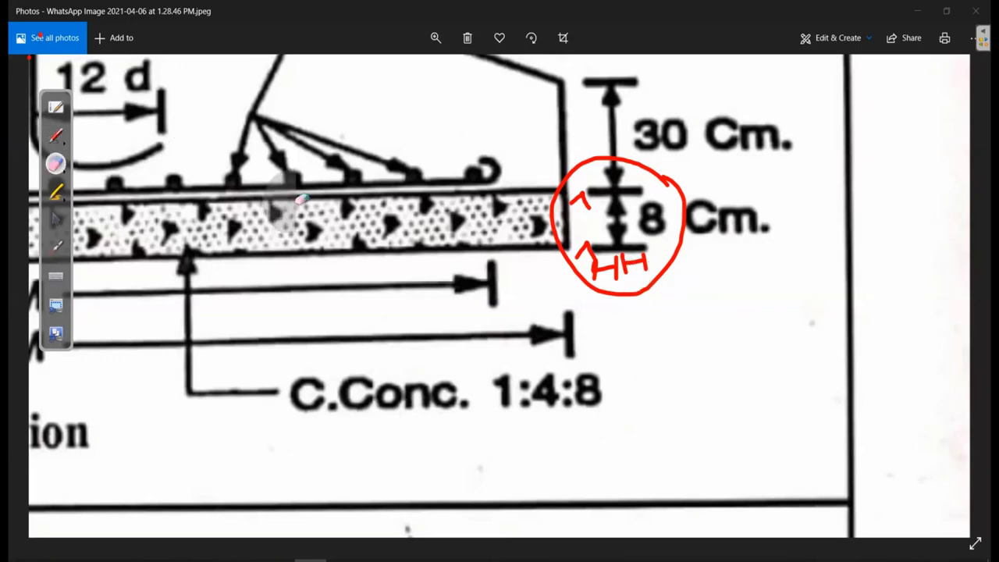
mouse_move(650, 200)
left_mouse_down()
mouse_move(598, 185)
mouse_move(673, 239)
left_mouse_up()
Mark the concrete base's top and bottom edges, erase them, and return to Footing.dwg.
left_click(55, 135)
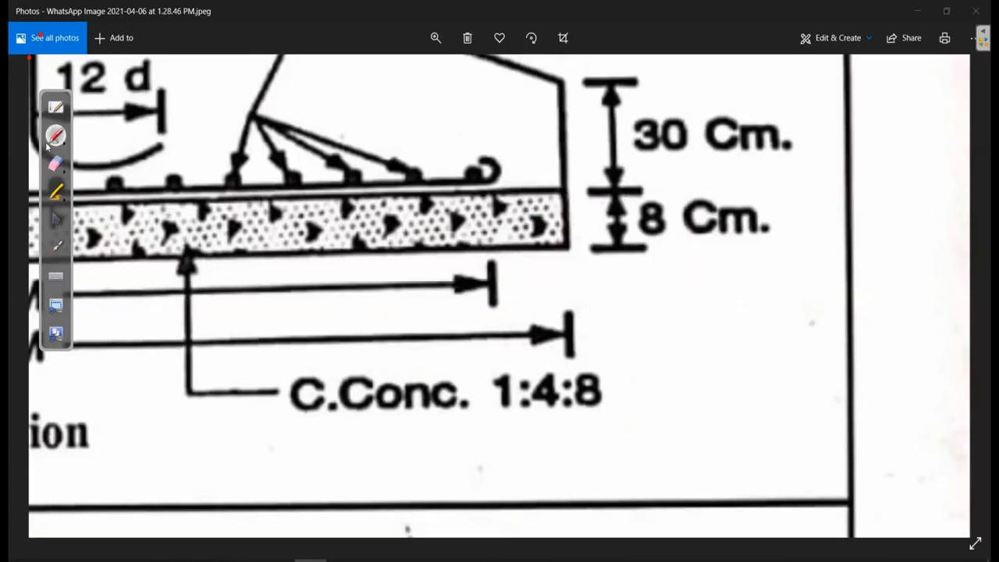
left_click_drag(566, 191, 606, 192)
left_click_drag(569, 250, 616, 248)
left_click(56, 162)
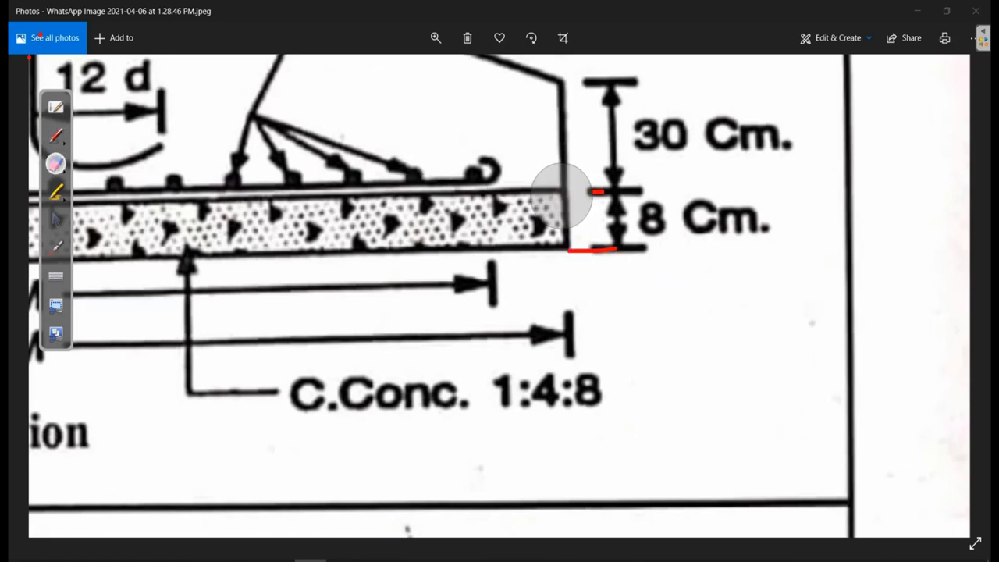
left_click_drag(571, 196, 680, 239)
left_click(56, 220)
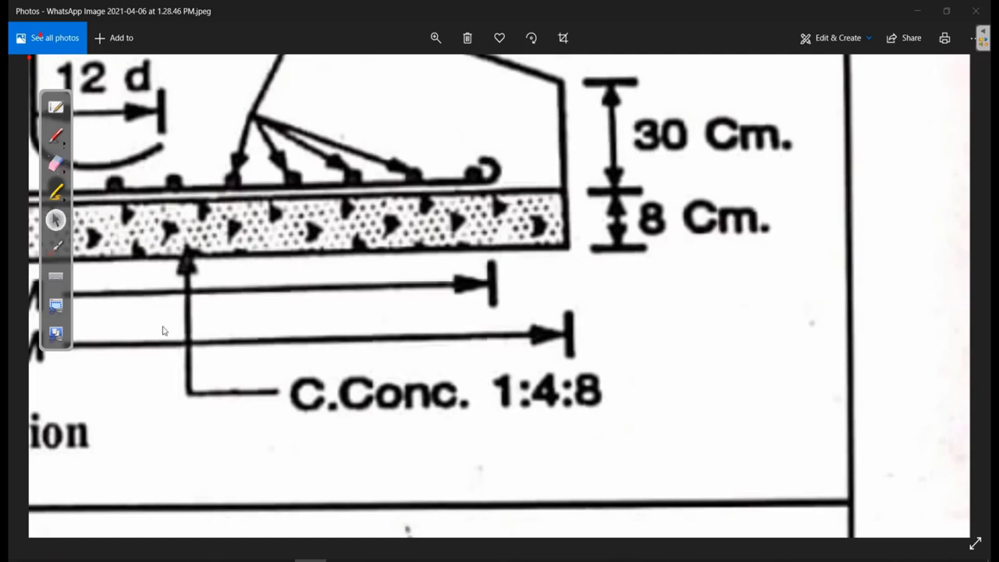
mouse_move(289, 557)
left_click(279, 557)
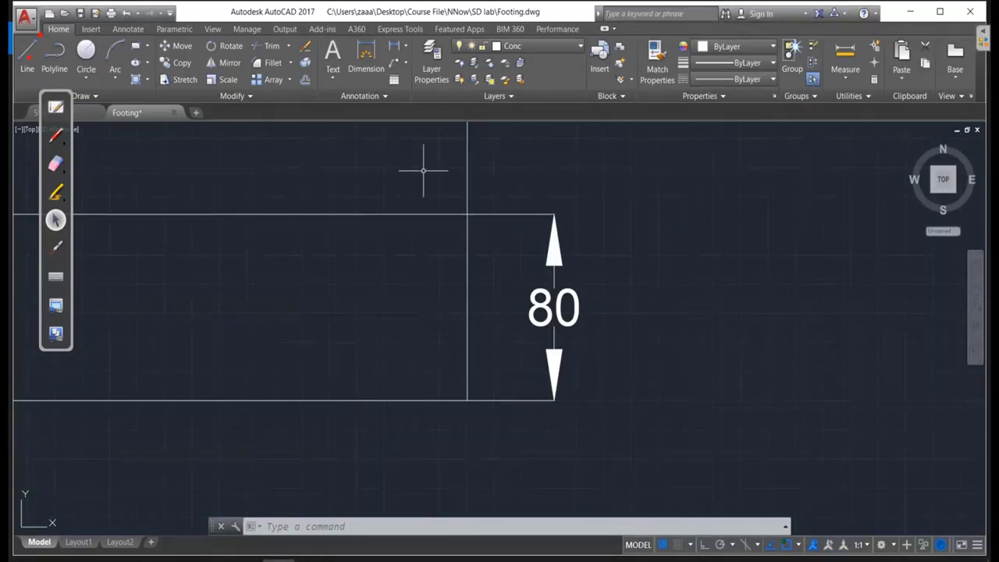
Cancel a linear dimension and open the Standard dimension style for modification.
type("dimlinear")
key("Return")
key("Escape")
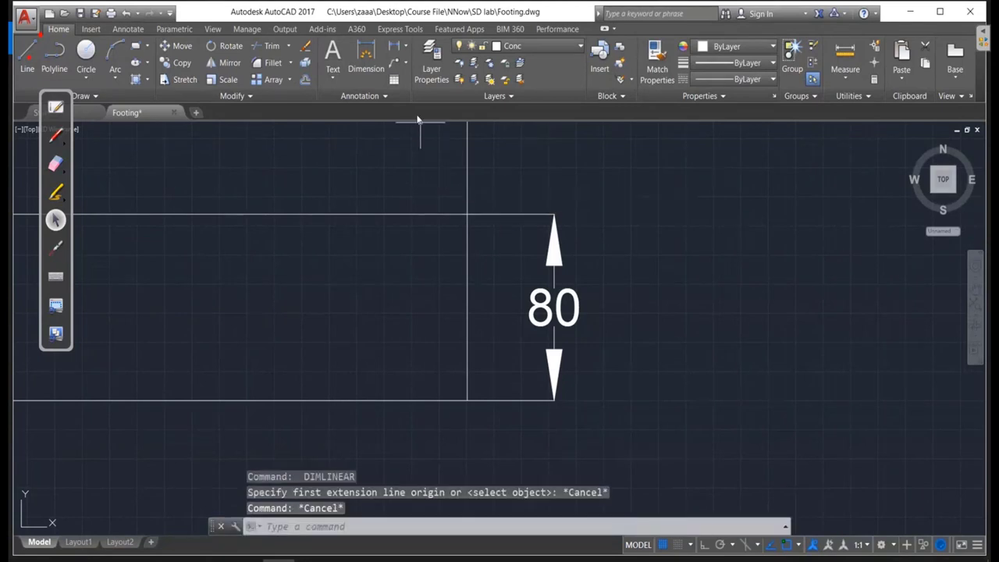
left_click(387, 96)
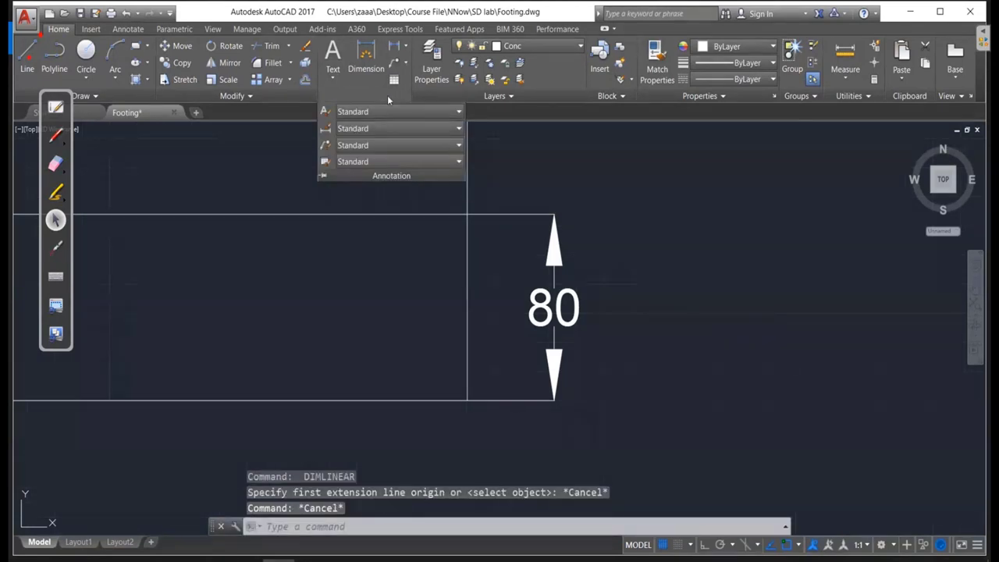
left_click(327, 132)
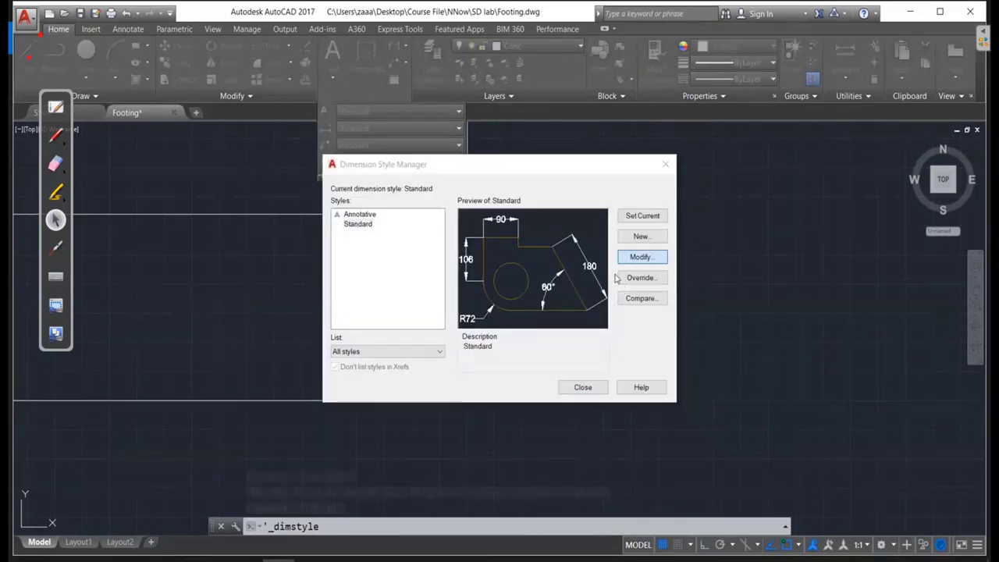
left_click(638, 255)
Review the text, arrowhead and primary units settings, ending on the Lines tab.
double_click(455, 233)
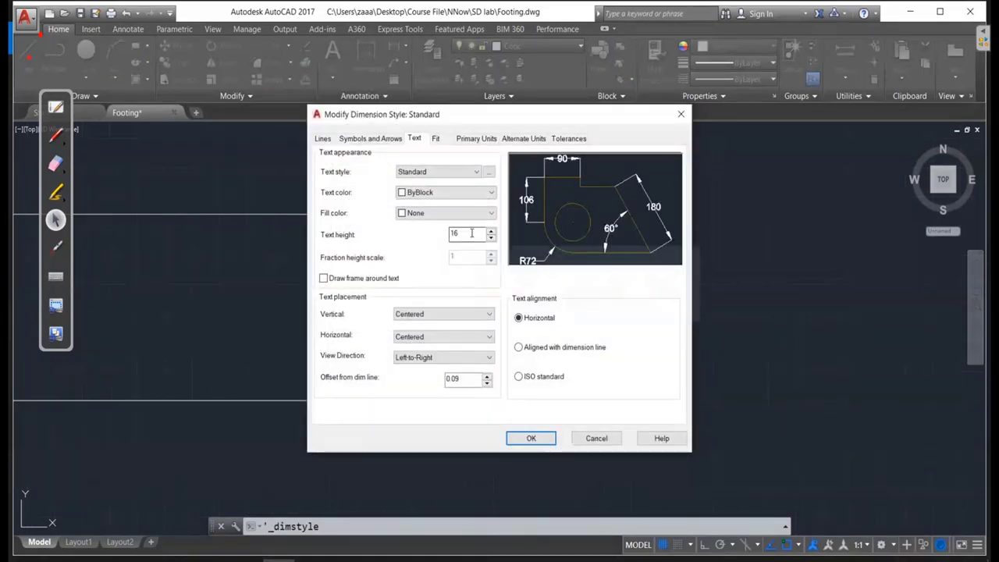
left_click(388, 138)
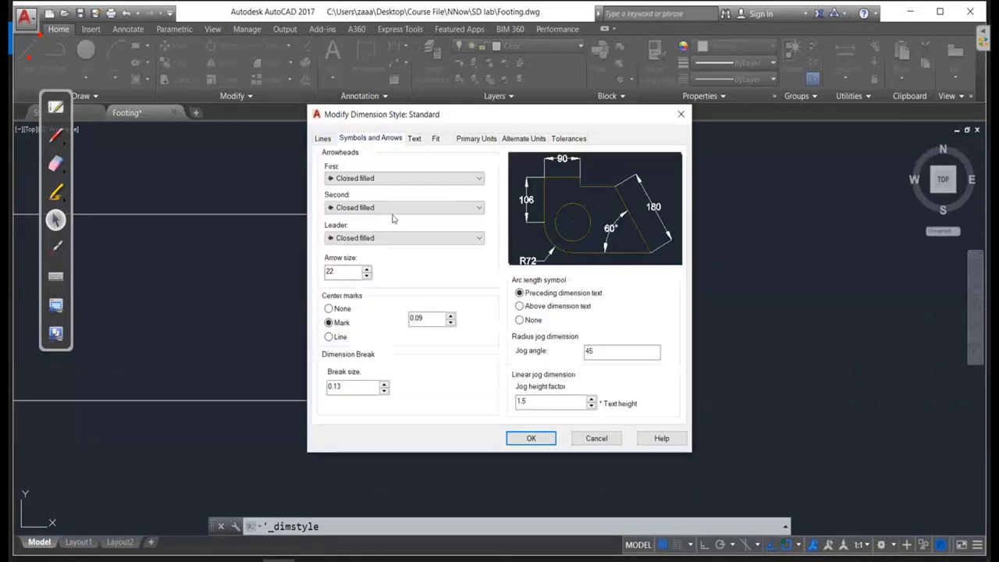
left_click(466, 140)
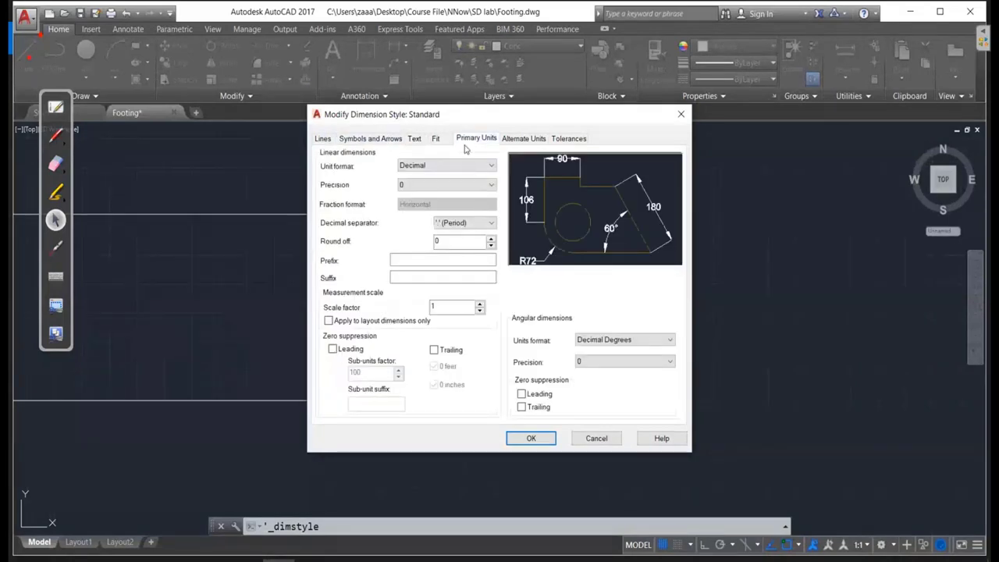
left_click(323, 139)
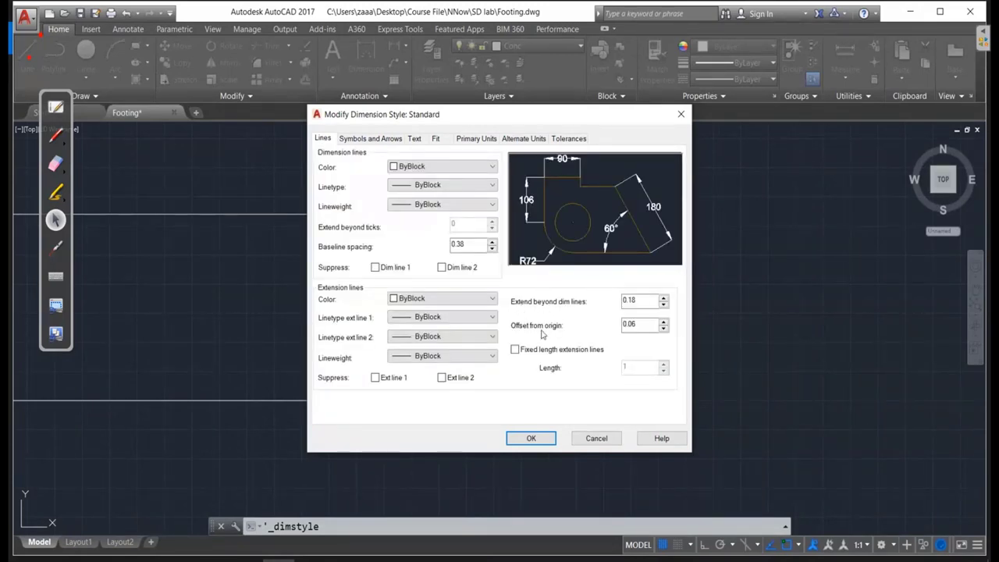
Sketch in red ink how extension lines and offset from origin work, then erase it.
left_click(61, 136)
mouse_move(294, 169)
left_mouse_down()
mouse_move(426, 308)
mouse_move(313, 380)
left_mouse_up()
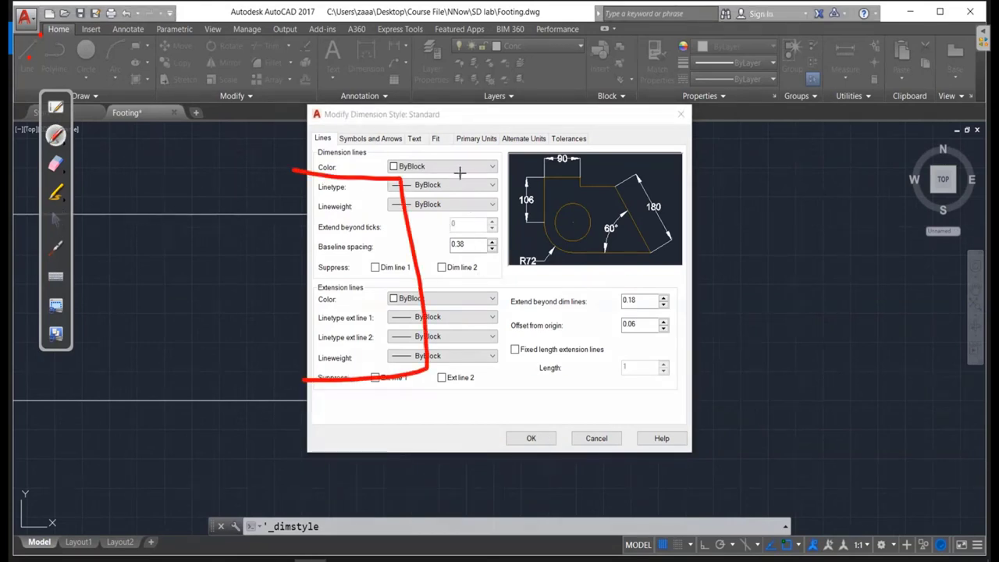
mouse_move(458, 171)
left_mouse_down()
mouse_move(525, 166)
mouse_move(492, 226)
mouse_move(504, 264)
mouse_move(493, 266)
left_mouse_up()
left_click_drag(521, 249, 512, 258)
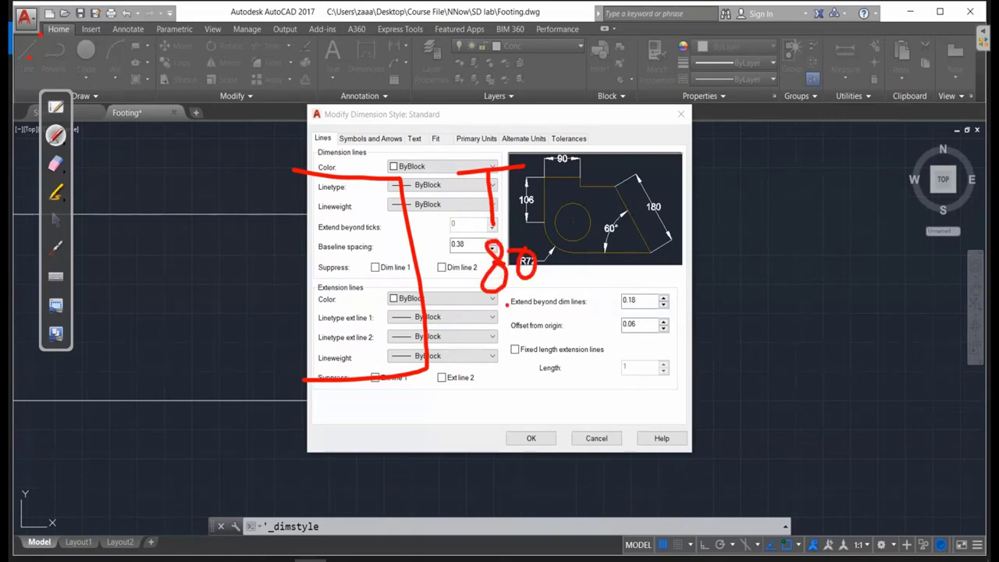
mouse_move(507, 304)
left_mouse_down()
mouse_move(513, 376)
mouse_move(534, 348)
left_mouse_up()
mouse_move(490, 173)
left_mouse_down()
mouse_move(469, 197)
mouse_move(512, 196)
left_mouse_up()
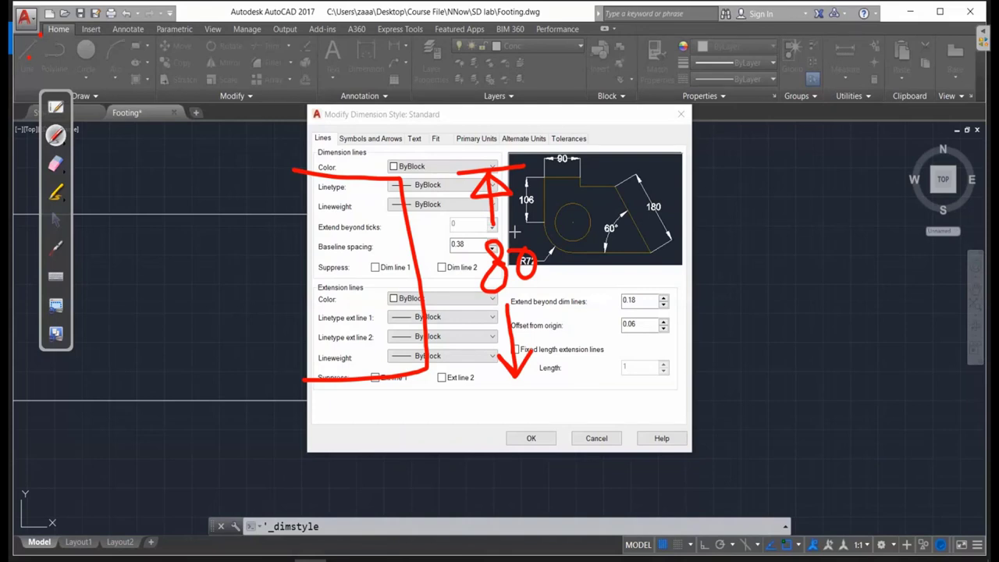
left_click_drag(449, 394, 490, 393)
left_click_drag(672, 313, 681, 332)
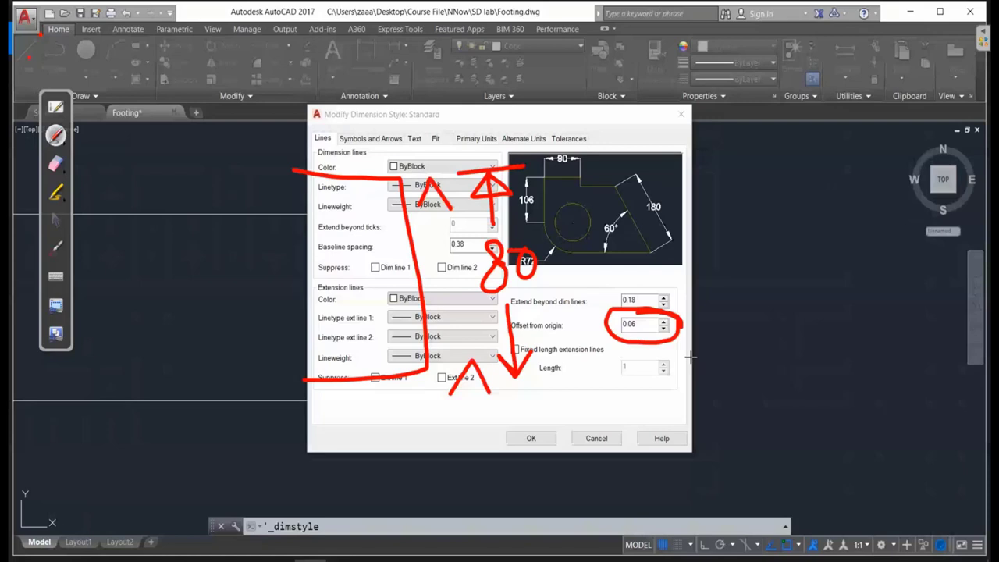
left_click_drag(487, 139, 522, 145)
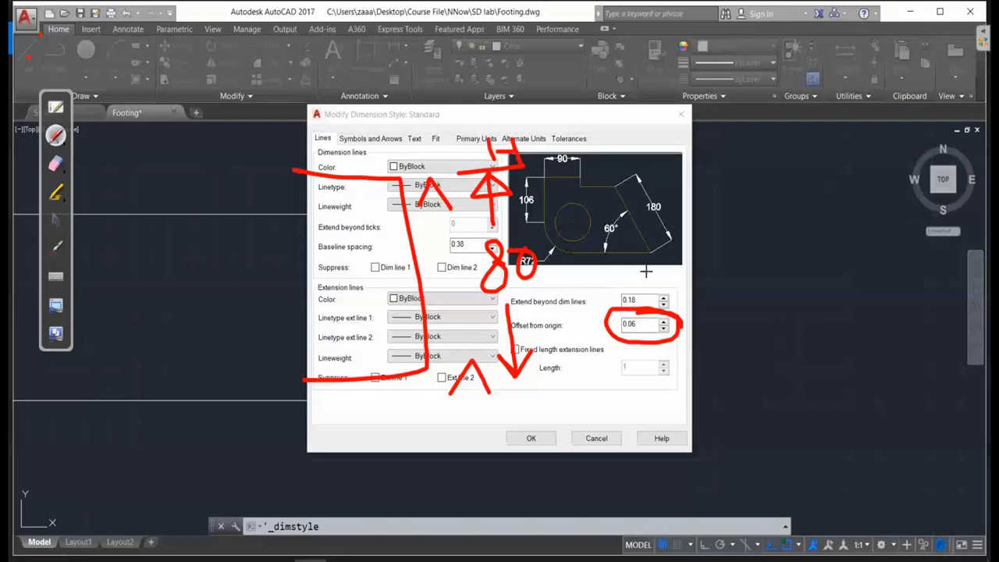
left_click(55, 163)
mouse_move(438, 234)
left_mouse_down()
mouse_move(323, 345)
mouse_move(546, 201)
left_mouse_up()
left_click(344, 228)
left_click(56, 221)
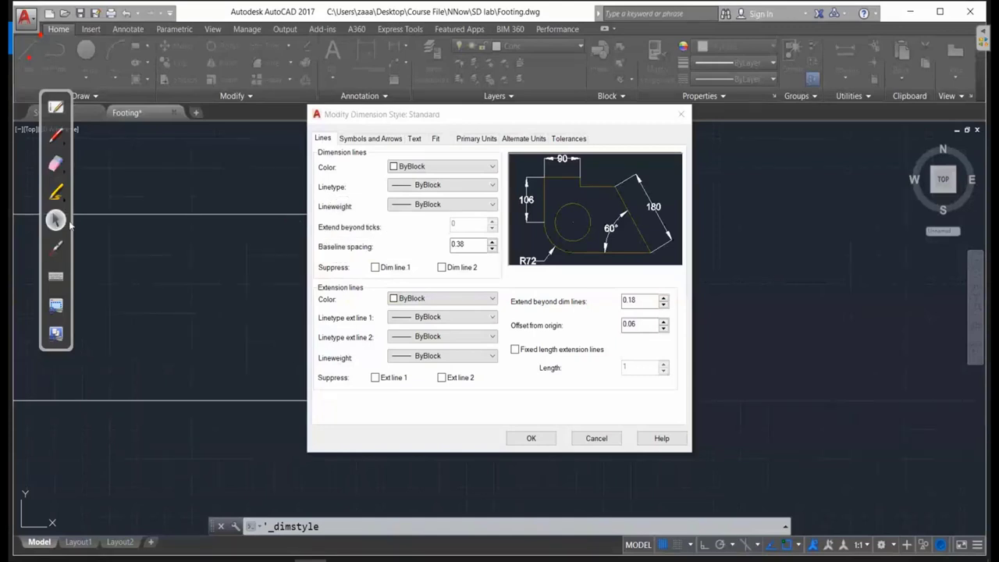
Set Extend beyond dim lines and Offset from origin to 15, then close the manager.
left_click(649, 325)
mouse_move(649, 325)
left_mouse_down()
mouse_move(608, 330)
mouse_move(658, 301)
left_mouse_up()
type("1515")
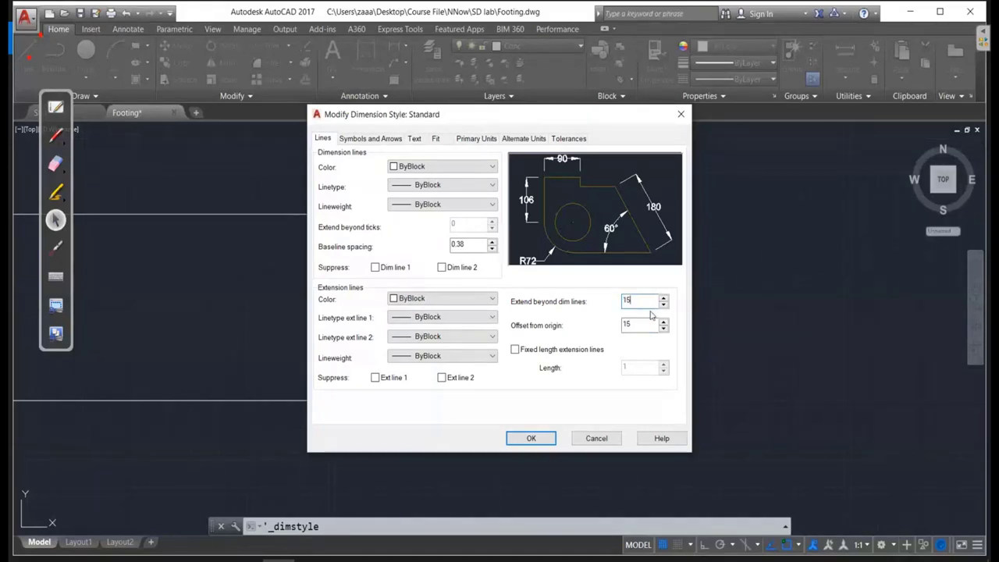
left_click(531, 438)
left_click(591, 387)
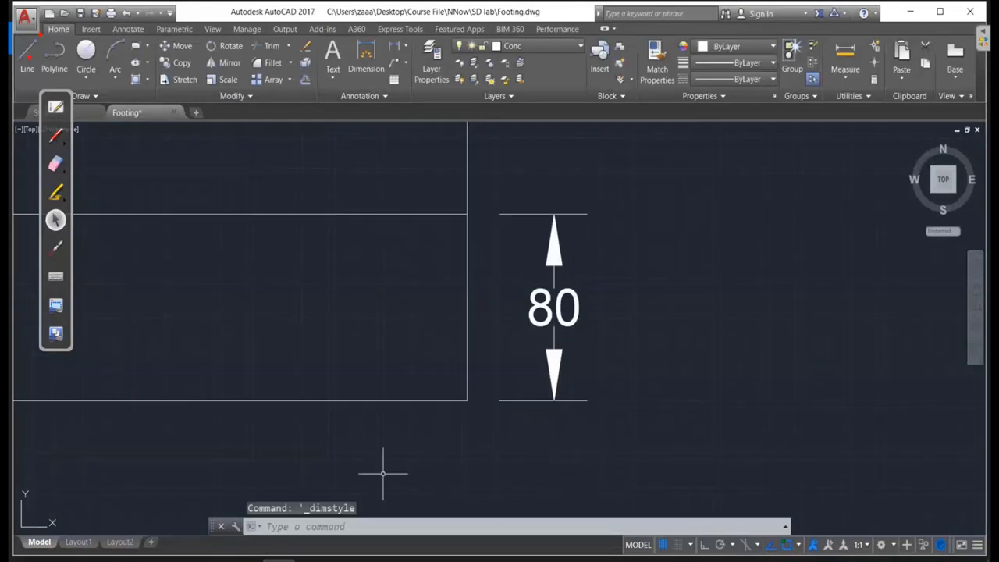
Zoom out on the drawing and turn on the grid with F7.
key("ctrl+F2")
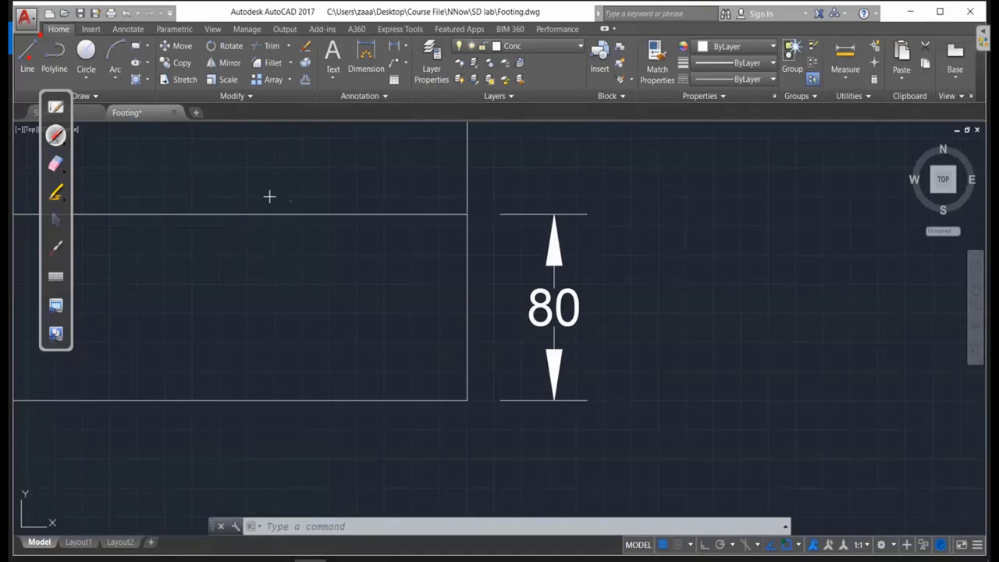
left_click(56, 221)
scroll(786, 350, "down", 4)
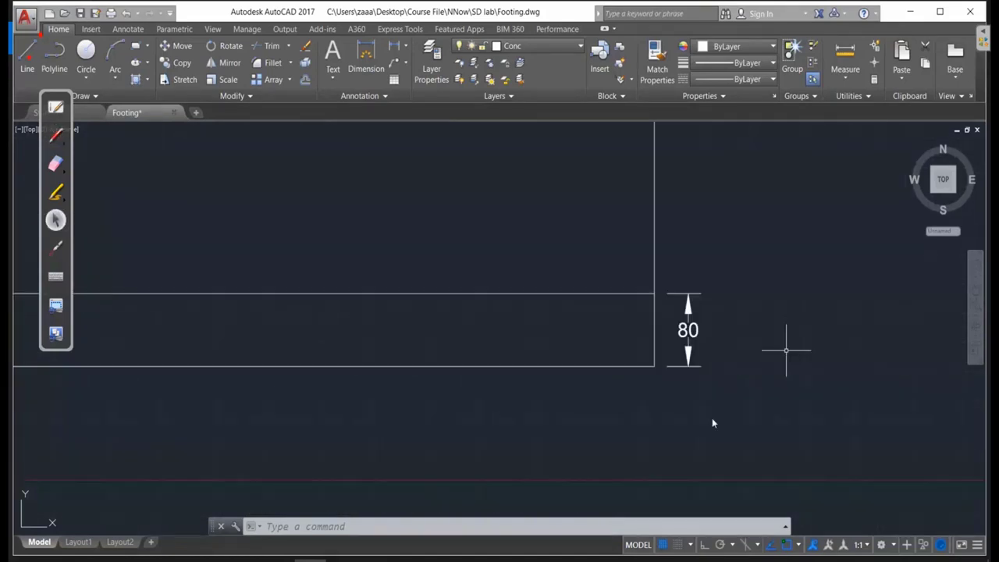
key("F7")
Zoom and pan until the whole footing rectangle and its 80 dimension are centred.
scroll(546, 406, "down", 5)
right_click(625, 361)
left_click(475, 455)
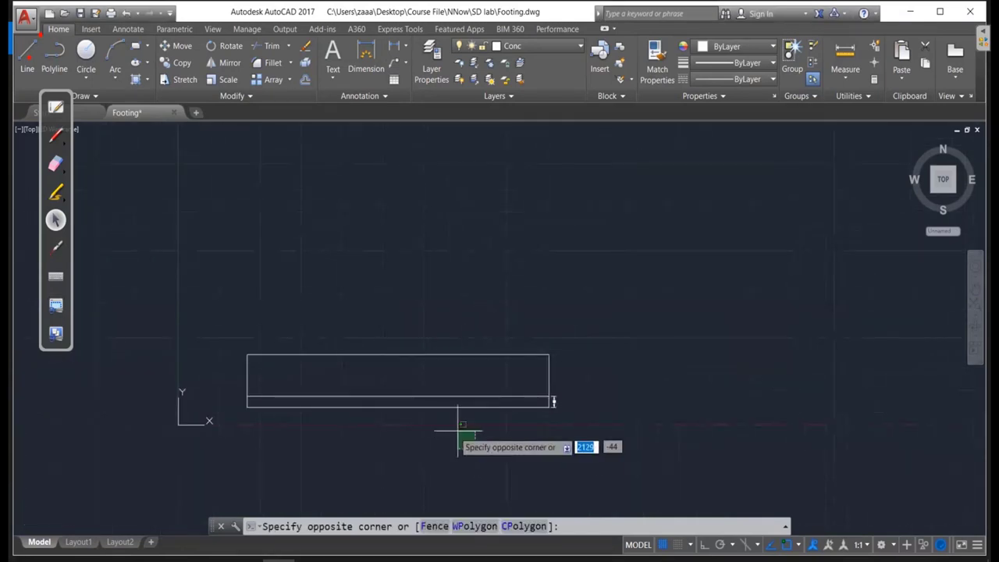
scroll(458, 429, "up", 4)
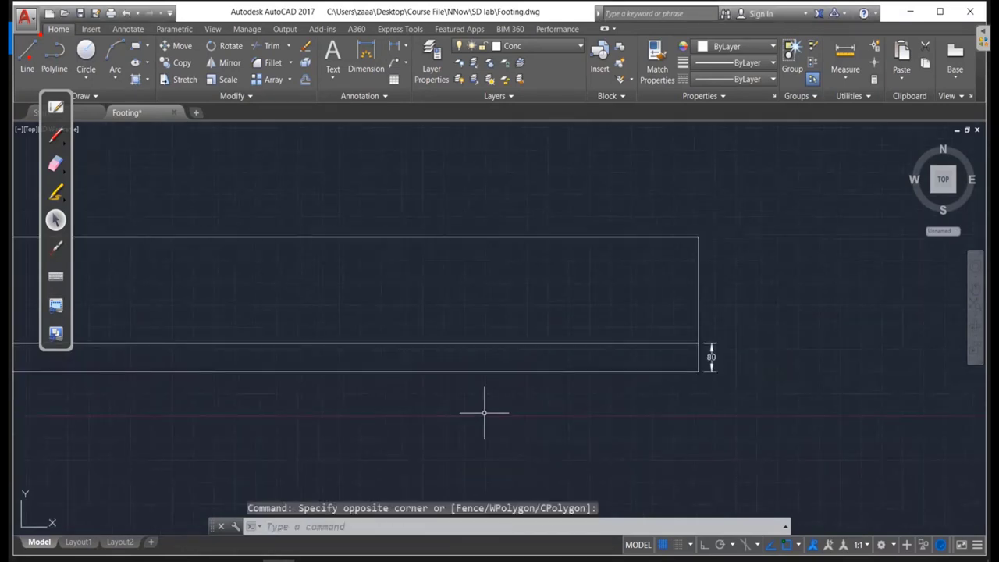
right_click(536, 398)
left_click(425, 413)
mouse_move(446, 410)
middle_mouse_down()
mouse_move(705, 357)
mouse_move(664, 351)
mouse_move(676, 408)
mouse_move(643, 283)
mouse_move(582, 367)
middle_mouse_up()
left_click(585, 368)
key("alt")
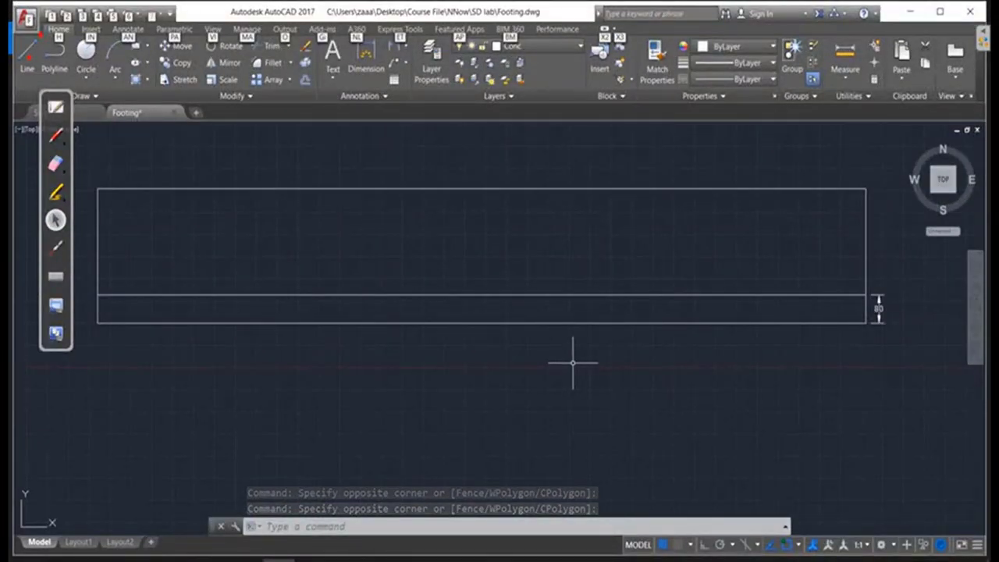
mouse_move(576, 362)
middle_mouse_down()
mouse_move(595, 335)
mouse_move(619, 346)
mouse_move(574, 331)
mouse_move(580, 346)
mouse_move(671, 375)
mouse_move(582, 383)
mouse_move(584, 367)
middle_mouse_up()
In Photos, pan the sketch to show the footing's left side and Elevation title.
key("alt+Tab")
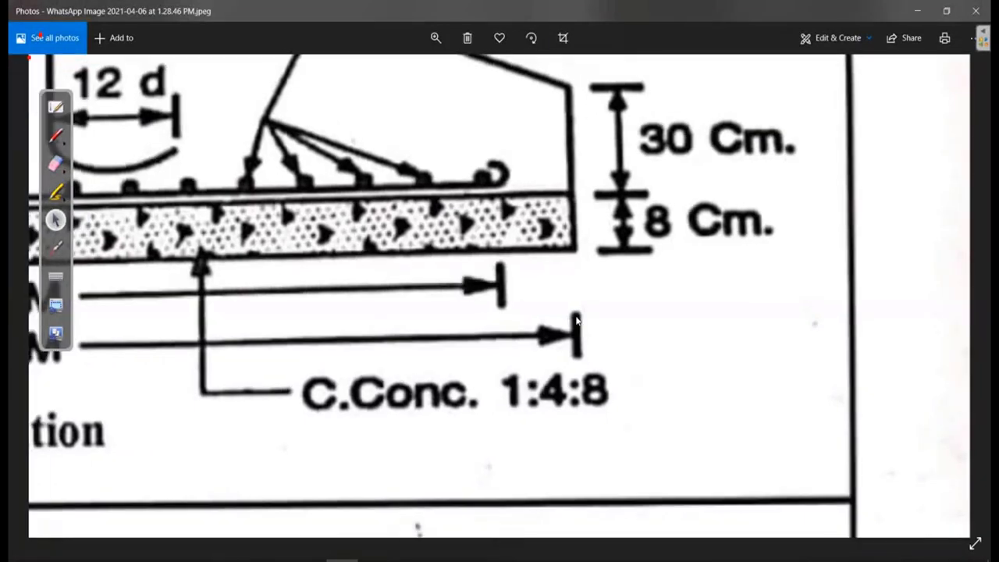
scroll(546, 367, "down", 3)
mouse_move(575, 320)
left_mouse_down()
mouse_move(725, 351)
mouse_move(943, 334)
mouse_move(755, 323)
mouse_move(882, 304)
left_mouse_up()
left_click_drag(429, 247, 416, 245)
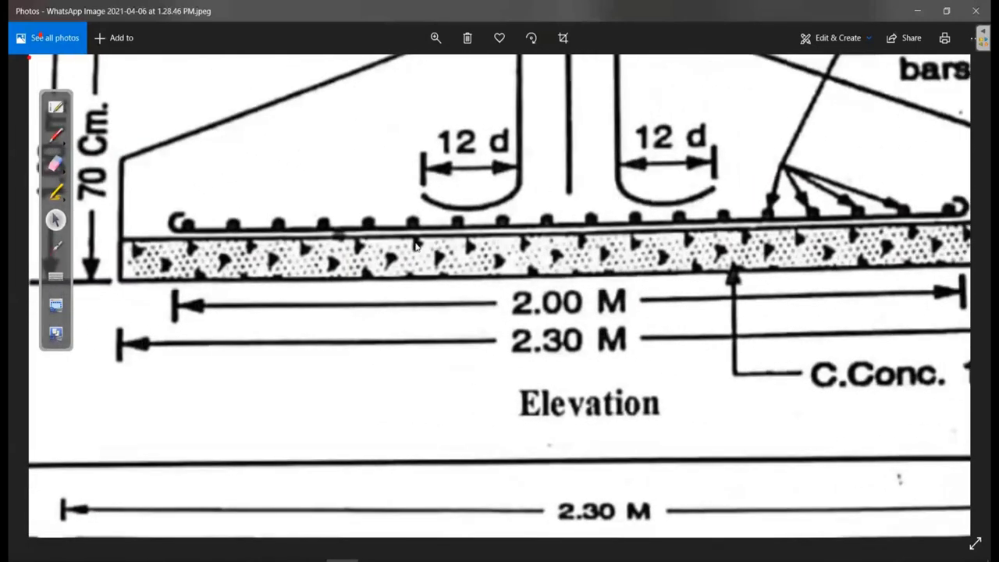
Draw ink arrows pointing at the concrete base and the C.Conc. leader line.
left_click(56, 135)
mouse_move(334, 251)
left_mouse_down()
mouse_move(316, 268)
mouse_move(347, 274)
mouse_move(378, 256)
left_mouse_up()
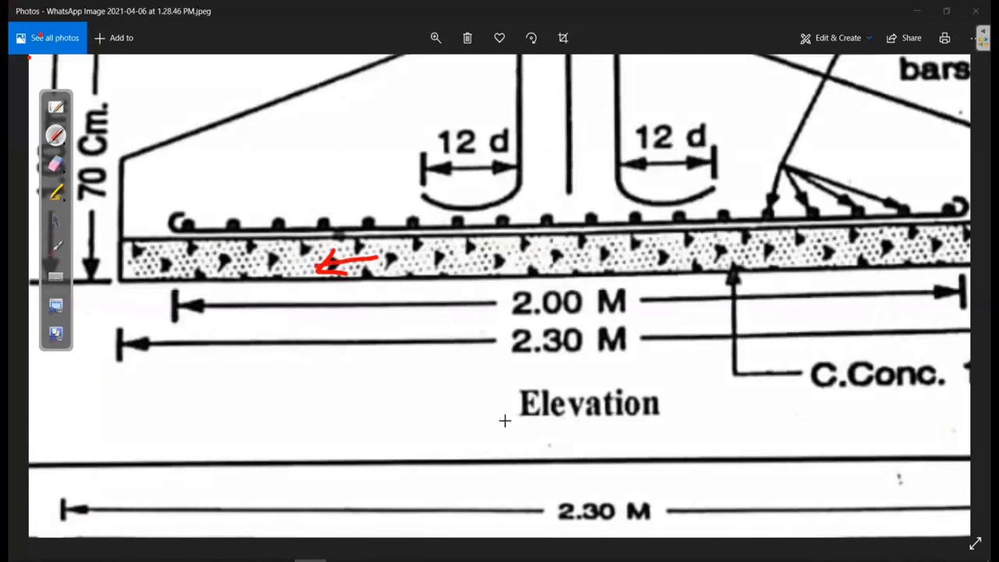
mouse_move(722, 258)
left_mouse_down()
mouse_move(724, 291)
mouse_move(810, 388)
left_mouse_up()
left_click_drag(717, 258, 734, 290)
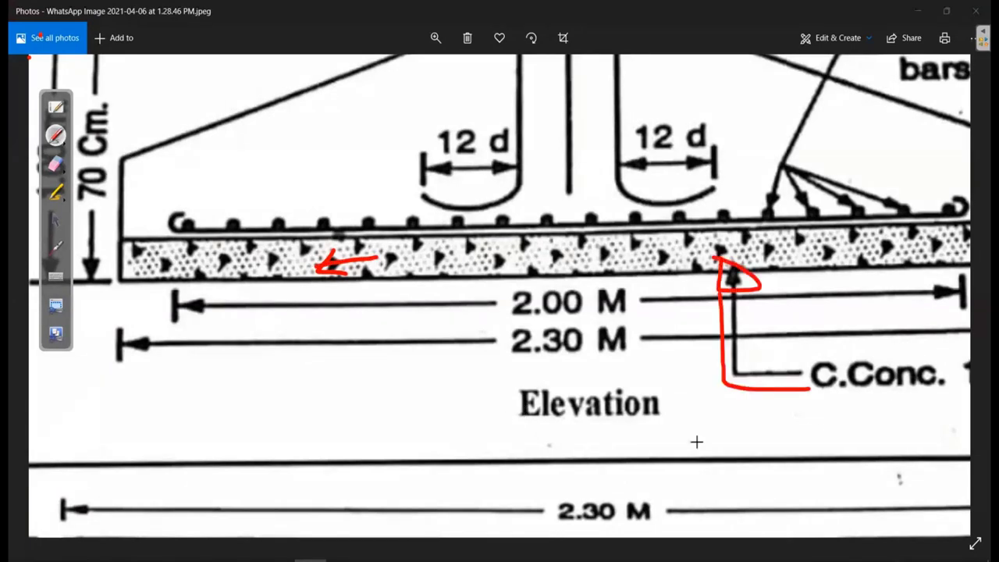
left_click(56, 220)
Show the footing's right end, clear all red ink, and return to the Footing drawing.
left_click_drag(797, 415, 579, 405)
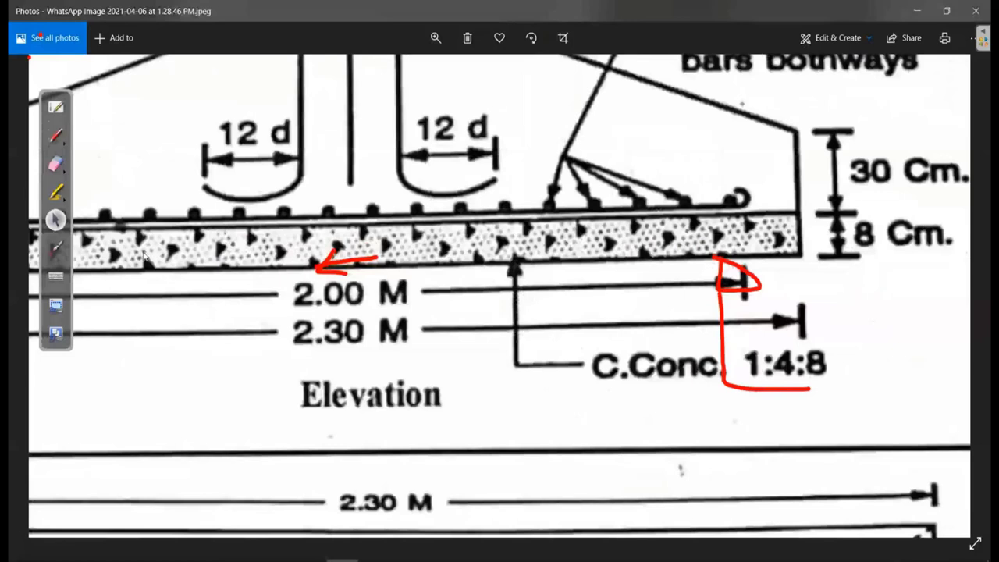
double_click(56, 163)
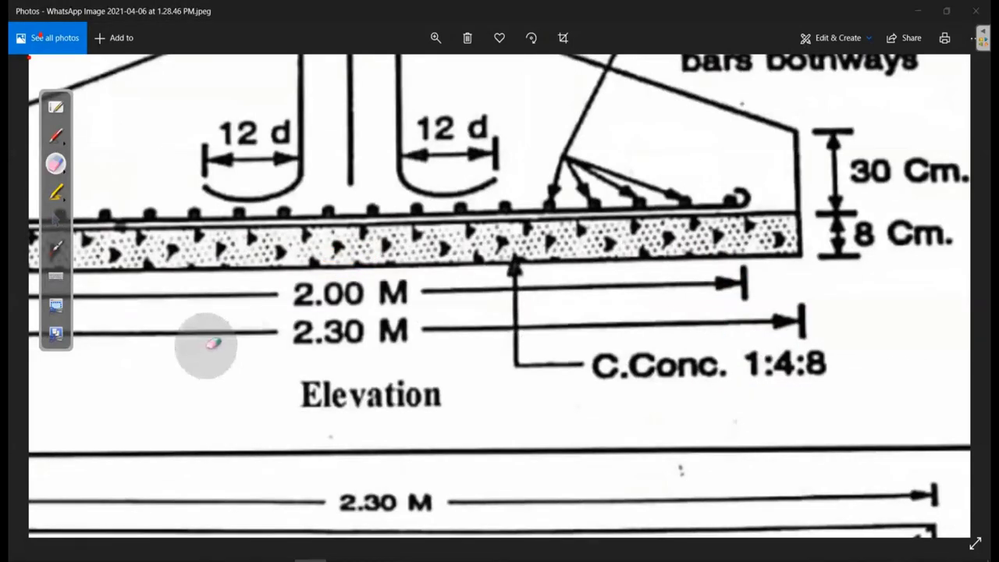
left_click(55, 219)
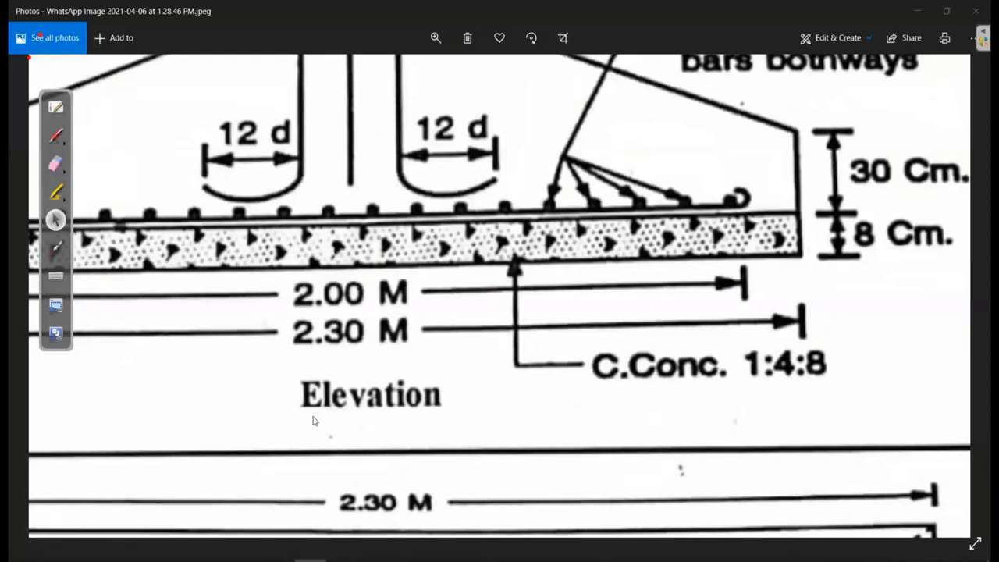
left_click(279, 559)
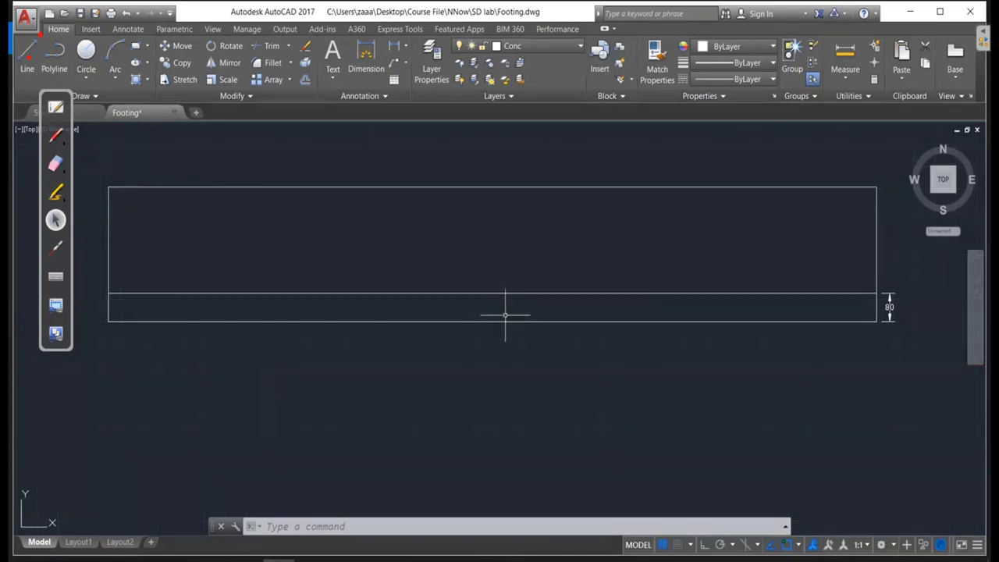
Handwrite 'HA' with an arrow and 'Closed area' in red ink above the footing rectangle.
left_click(56, 136)
mouse_move(287, 144)
left_mouse_down()
mouse_move(299, 196)
mouse_move(322, 167)
mouse_move(320, 189)
left_mouse_up()
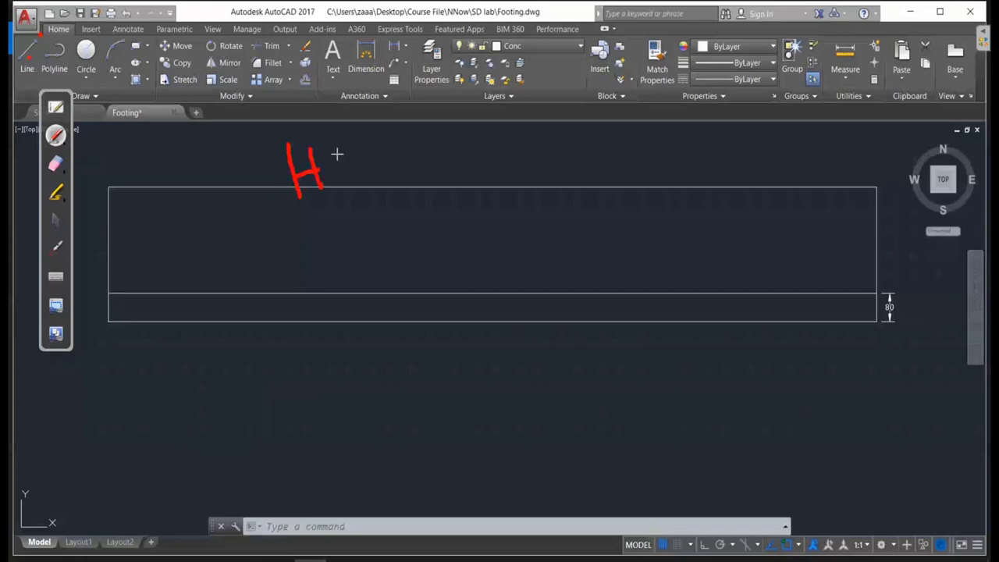
mouse_move(342, 153)
left_mouse_down()
mouse_move(355, 142)
mouse_move(368, 184)
mouse_move(385, 152)
mouse_move(421, 184)
mouse_move(480, 165)
mouse_move(481, 131)
left_mouse_up()
left_click_drag(330, 212, 347, 243)
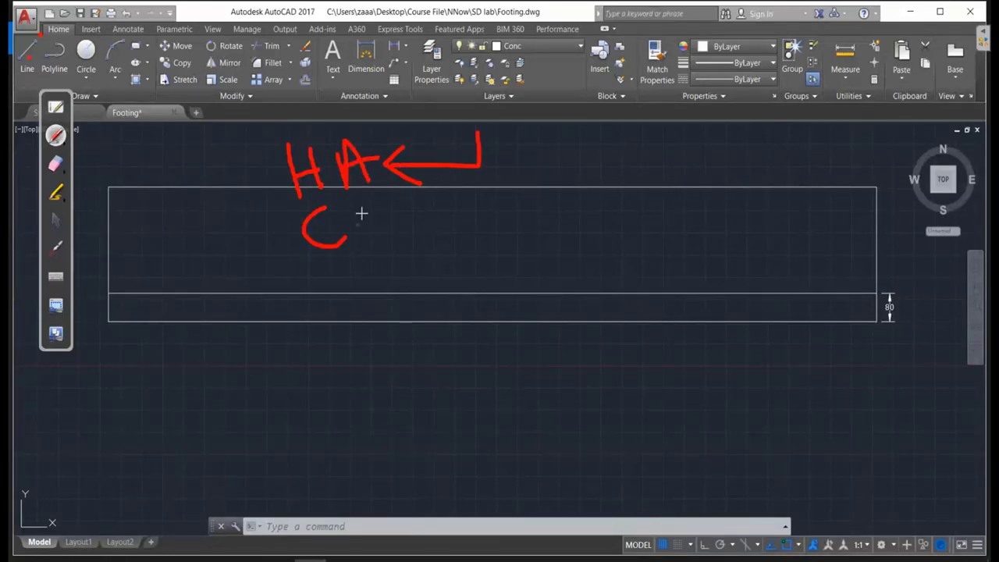
mouse_move(357, 194)
left_mouse_down()
mouse_move(357, 238)
mouse_move(375, 215)
mouse_move(394, 241)
mouse_move(549, 228)
mouse_move(584, 208)
mouse_move(604, 220)
mouse_move(628, 204)
left_mouse_up()
left_click(616, 195)
mouse_move(690, 206)
left_mouse_down()
mouse_move(687, 148)
mouse_move(685, 179)
left_mouse_up()
left_click(56, 221)
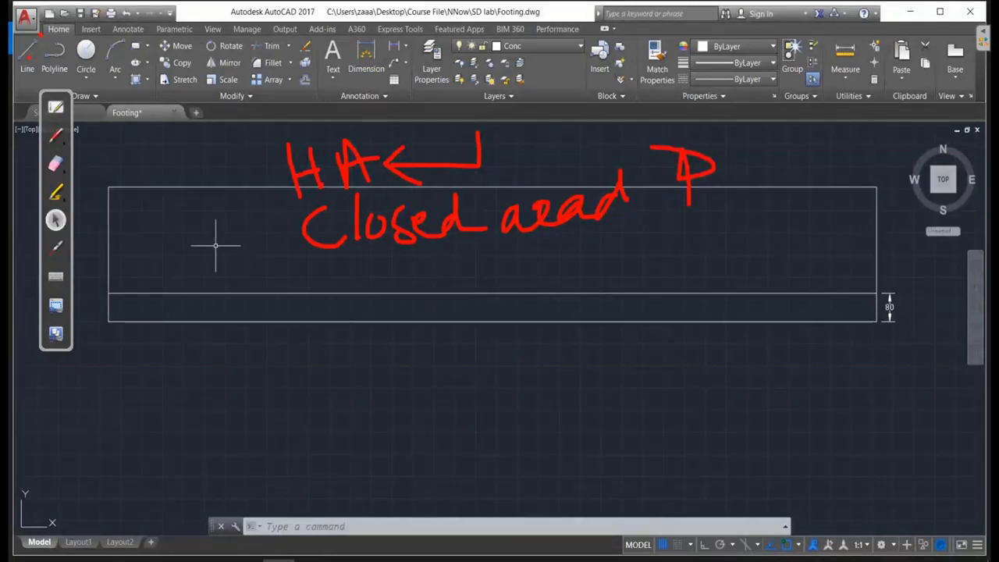
Hatch the thin 80-high base strip with the AR-CONC concrete pattern using HA.
type("ha")
key("Return")
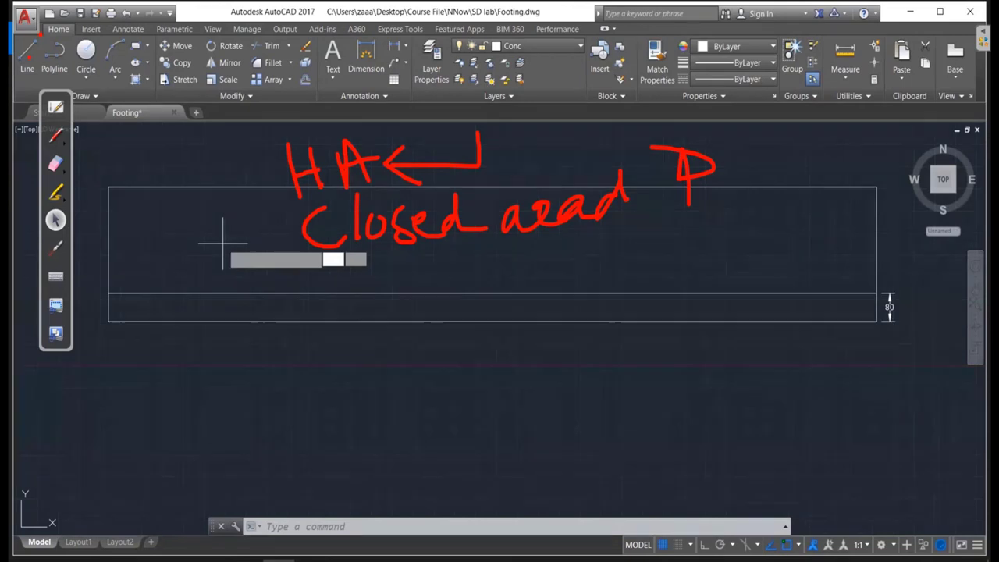
left_click(223, 244)
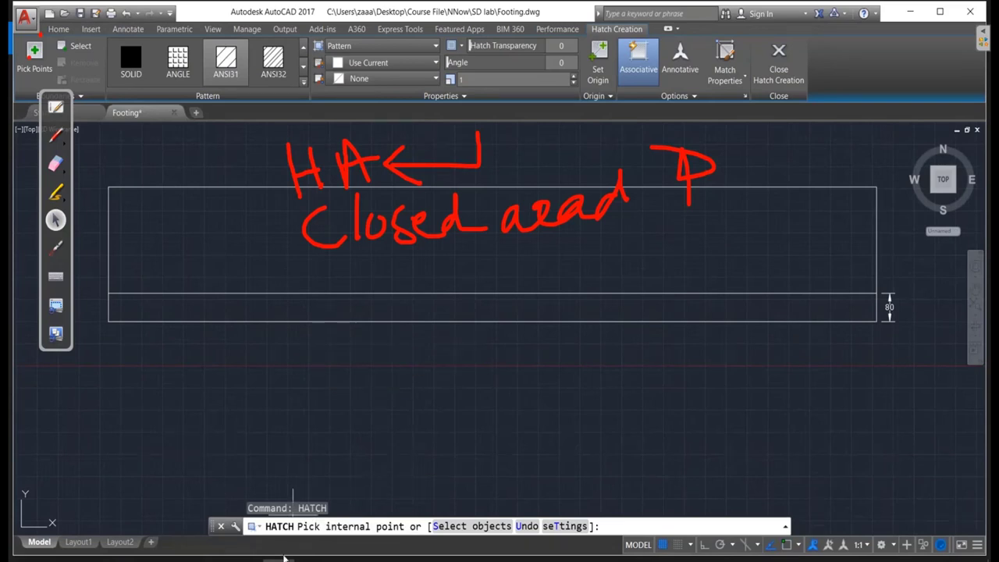
left_click(362, 305)
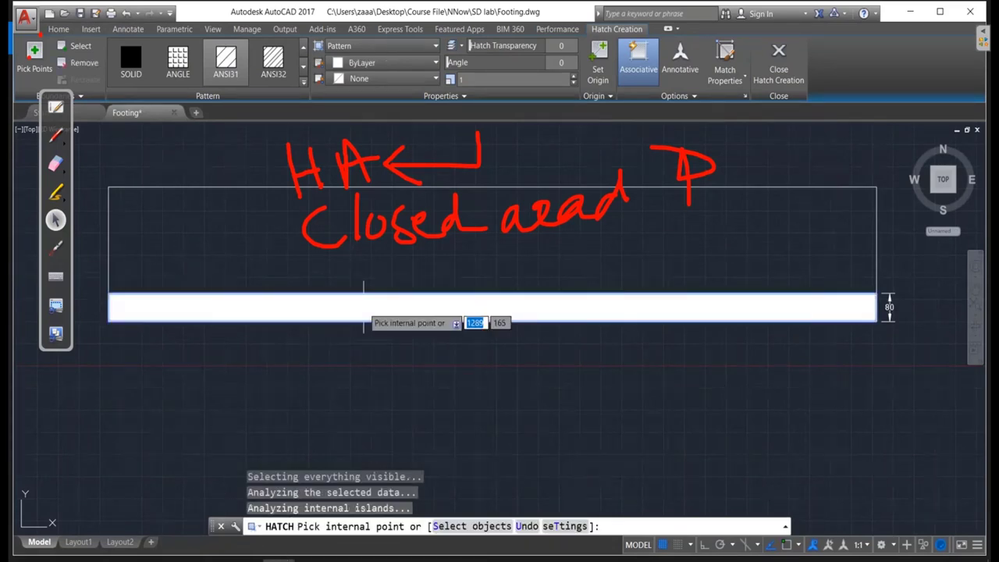
left_click(273, 61)
left_click(303, 69)
left_click(304, 69)
left_click(304, 69)
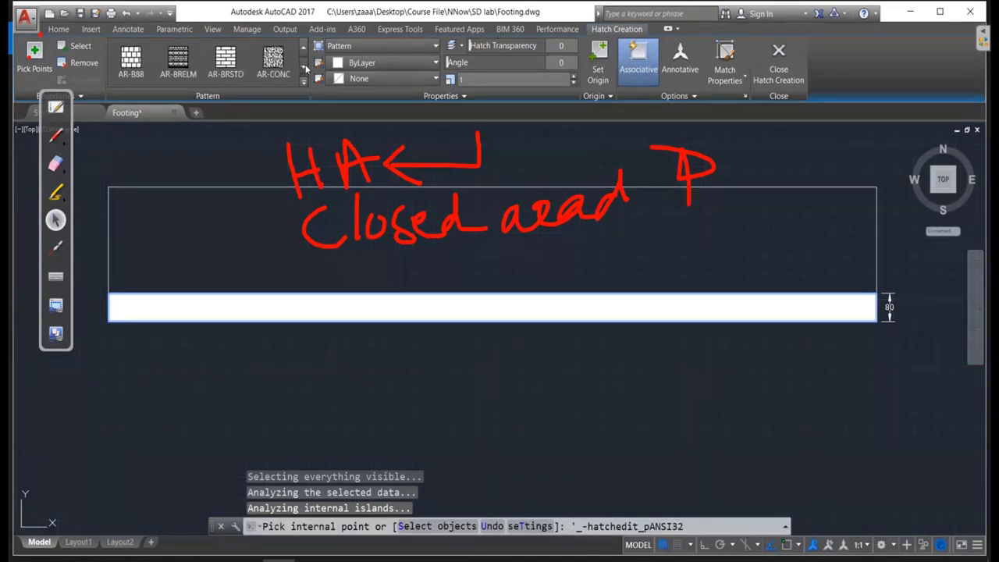
left_click(273, 61)
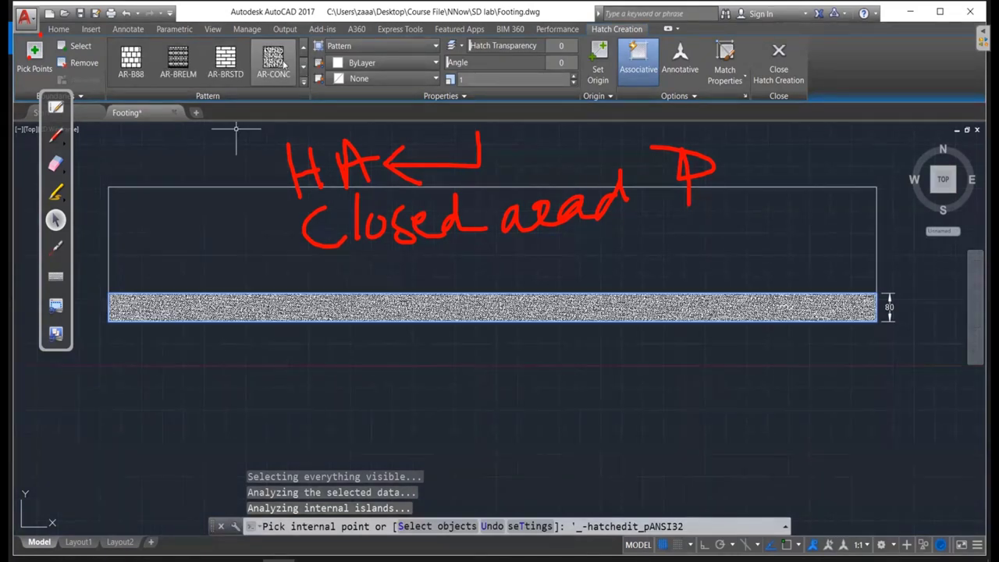
left_click(279, 62)
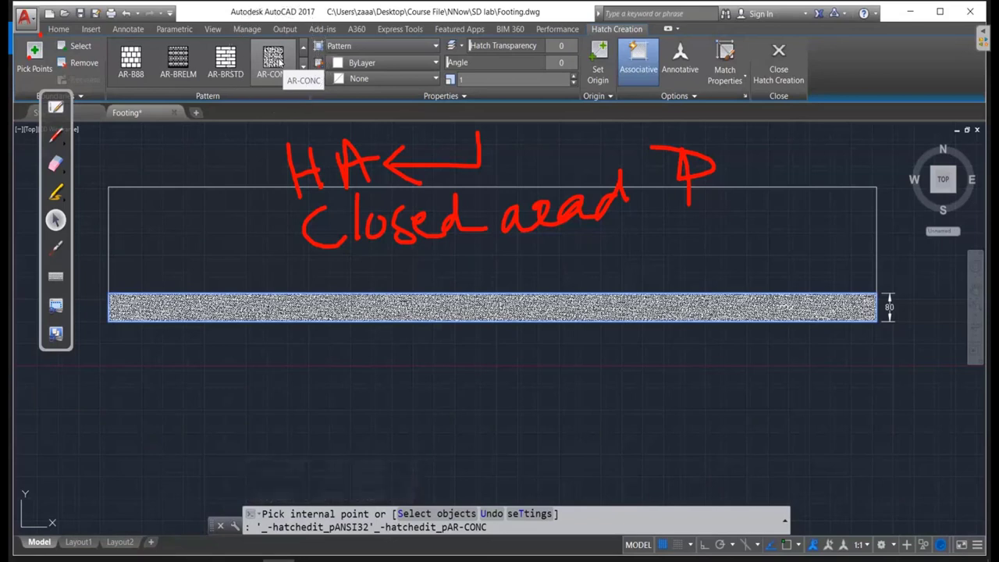
left_click(278, 63)
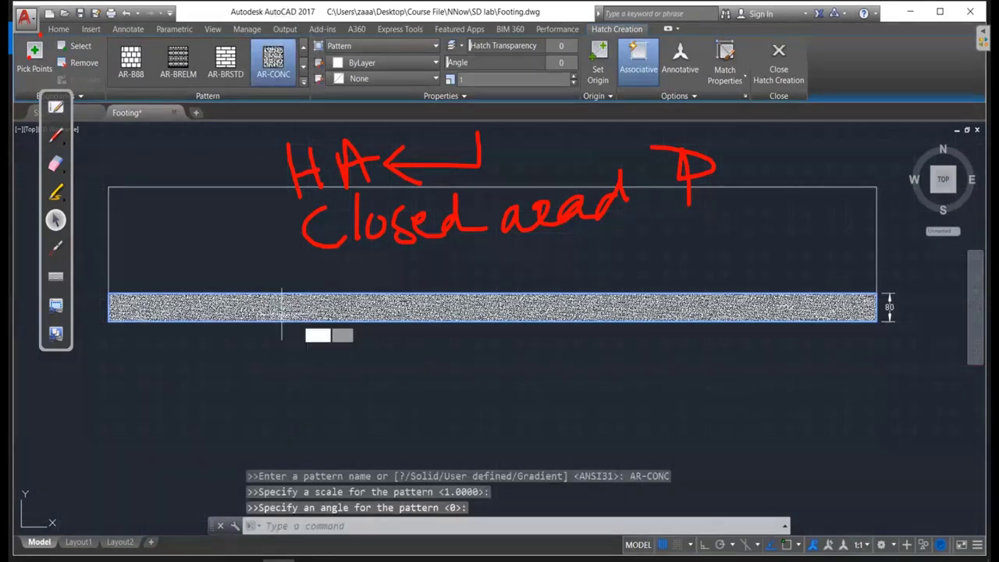
key("Return")
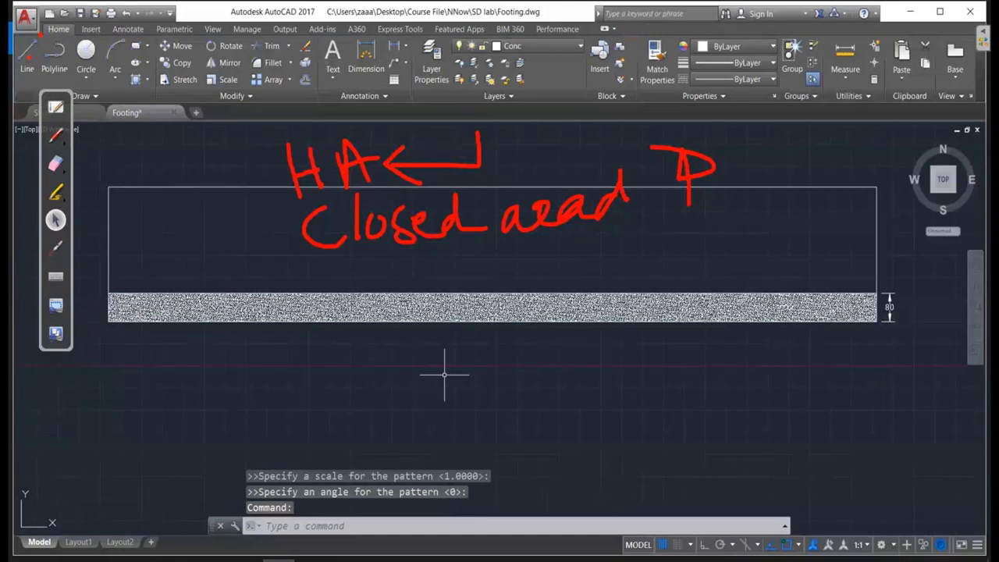
Zoom in to inspect the concrete hatch closely, then zoom back out.
scroll(397, 331, "up", 2)
scroll(397, 306, "up", 1)
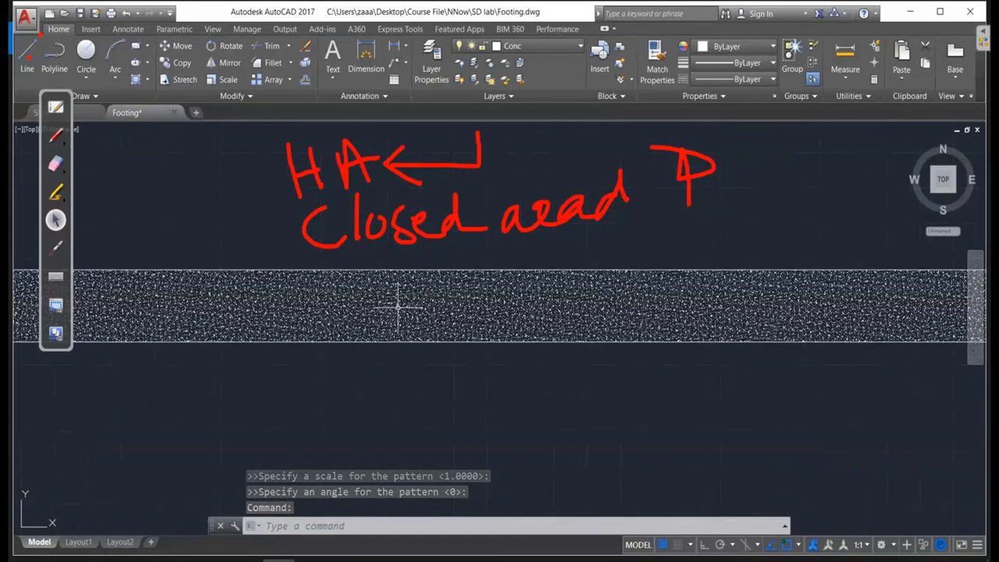
scroll(397, 307, "up", 4)
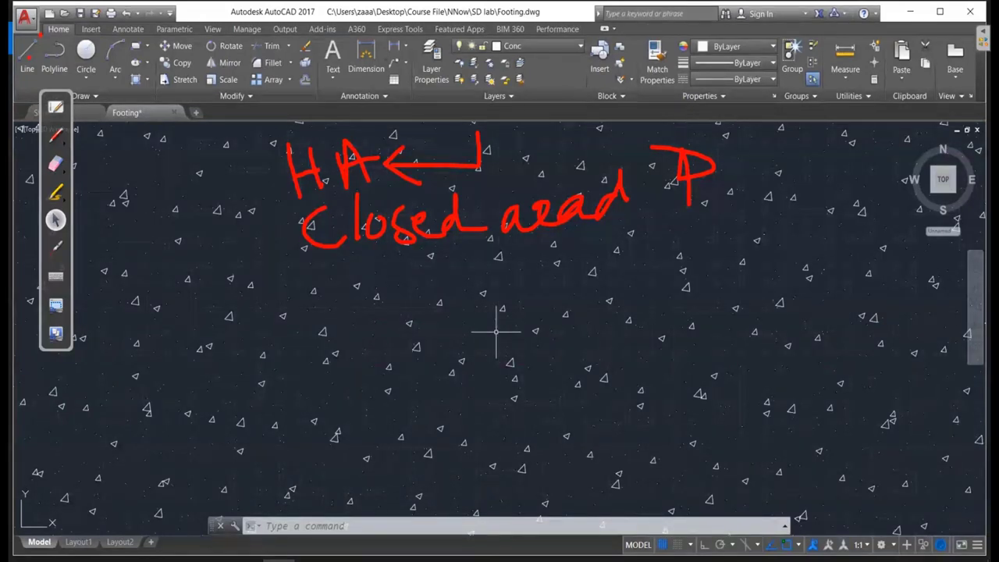
scroll(496, 332, "down", 4)
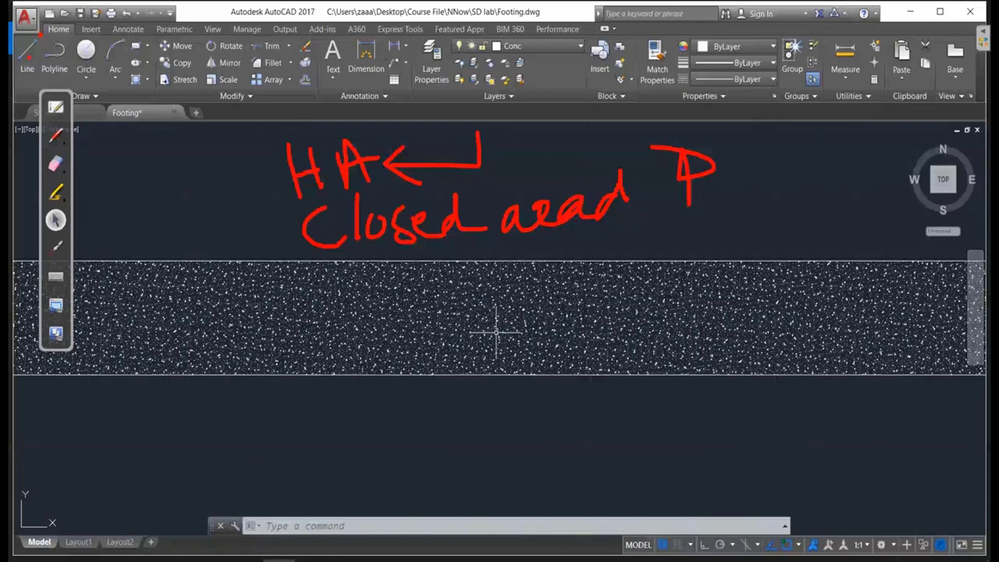
scroll(496, 331, "down", 2)
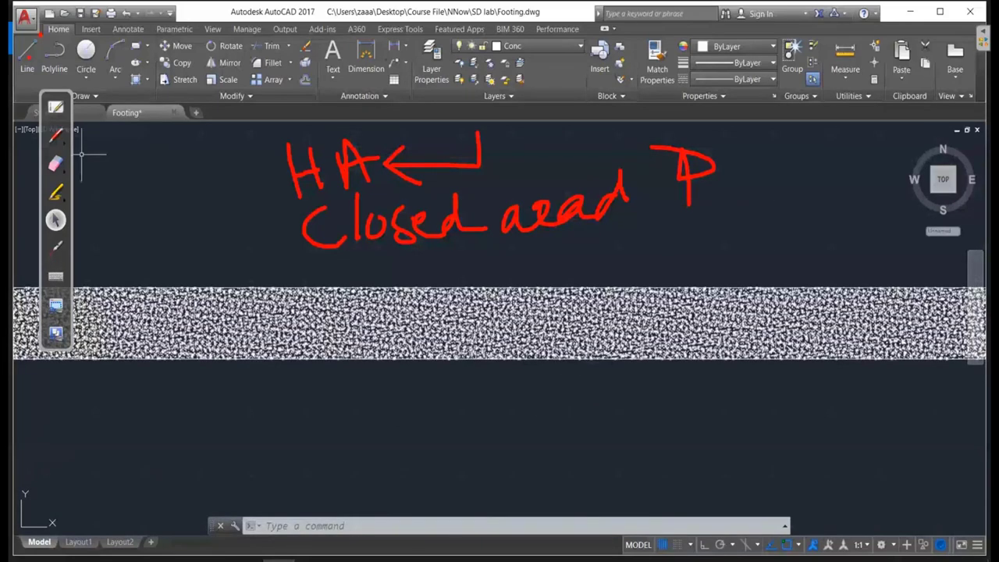
Erase the HA and Closed area notes and handwrite 'HE' with an arrow in red.
left_click(55, 163)
mouse_move(546, 196)
left_mouse_down()
mouse_move(303, 220)
mouse_move(152, 169)
left_mouse_up()
left_click(55, 135)
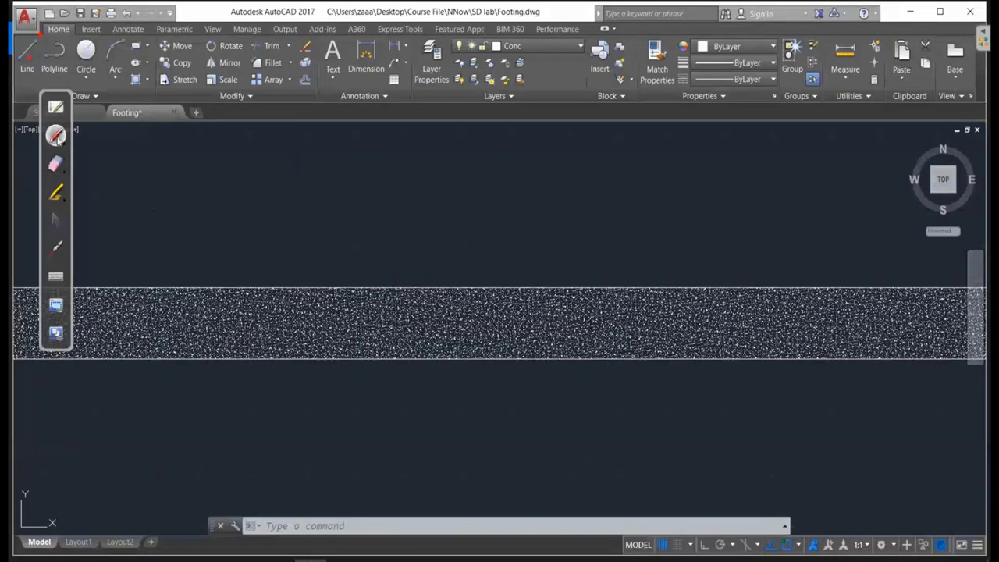
mouse_move(285, 163)
left_mouse_down()
mouse_move(333, 181)
mouse_move(337, 222)
left_mouse_up()
left_click_drag(388, 148, 400, 197)
left_click_drag(468, 147, 488, 205)
left_click_drag(443, 181, 560, 118)
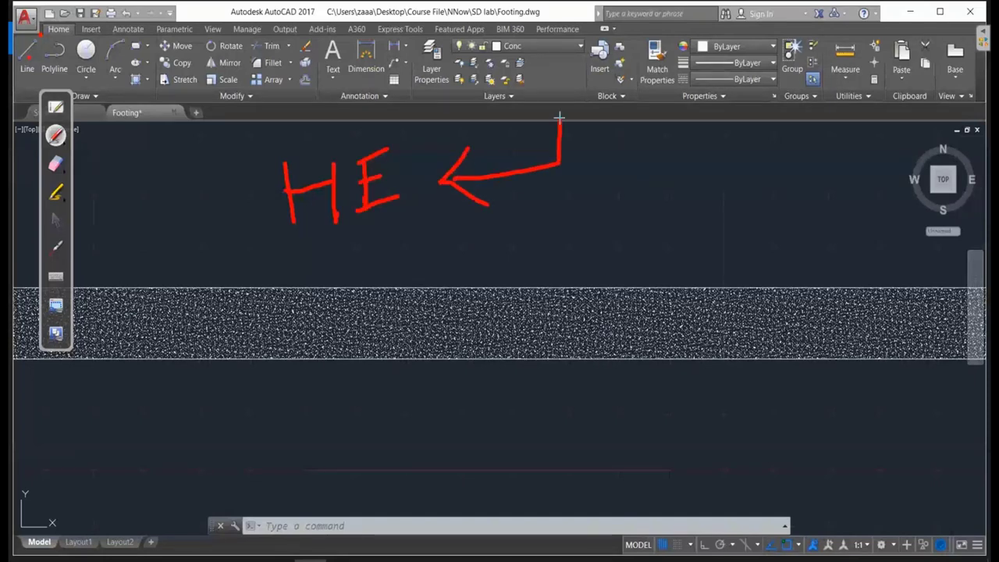
left_click(59, 223)
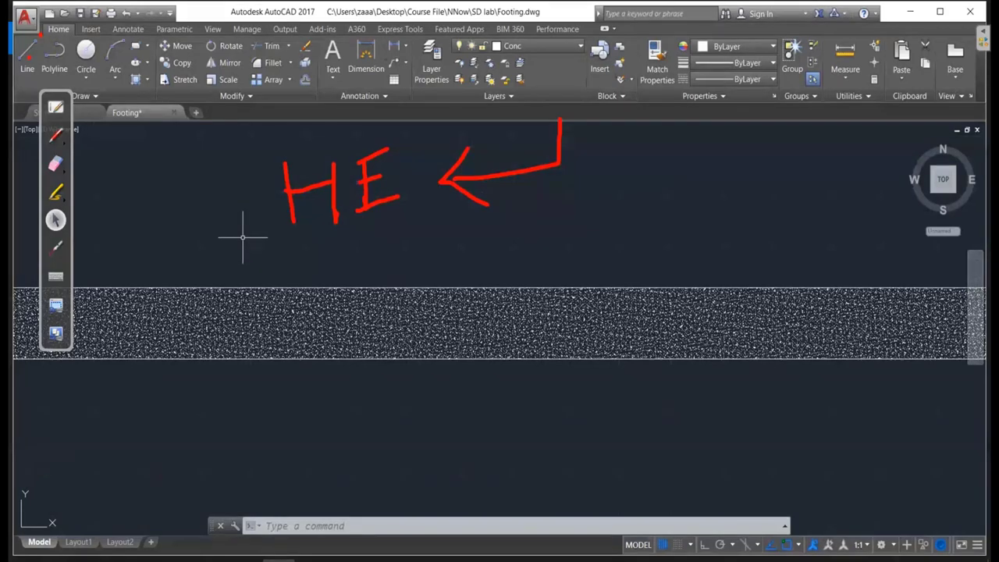
Open the concrete hatch for editing and circle its Scale setting in red ink.
type("he")
key("Escape")
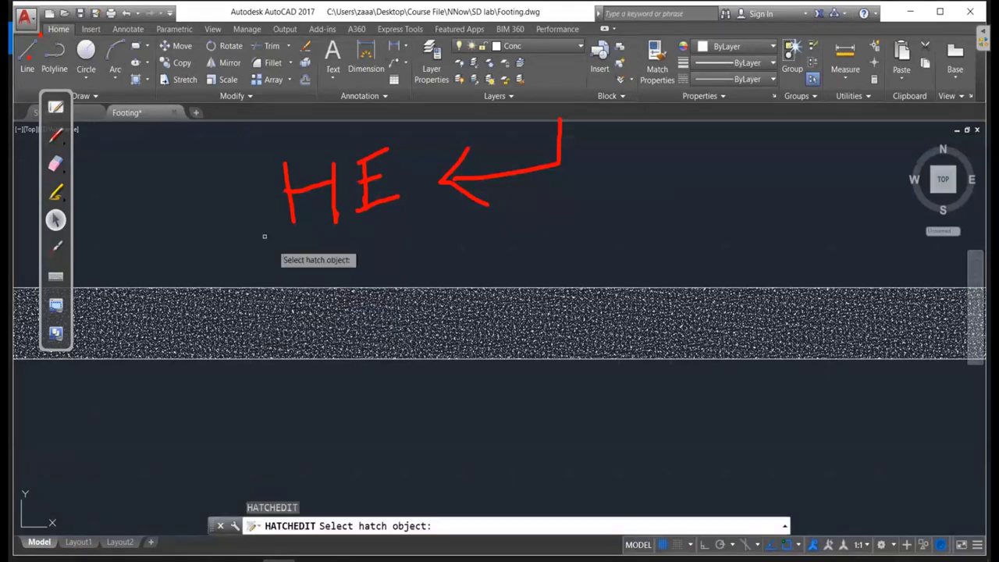
left_click(334, 334)
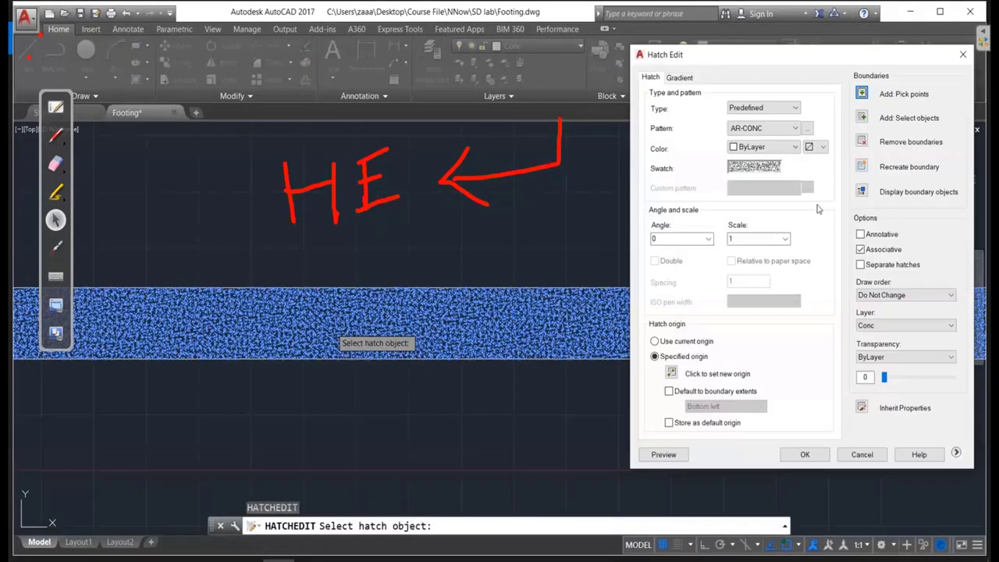
left_click_drag(792, 54, 739, 47)
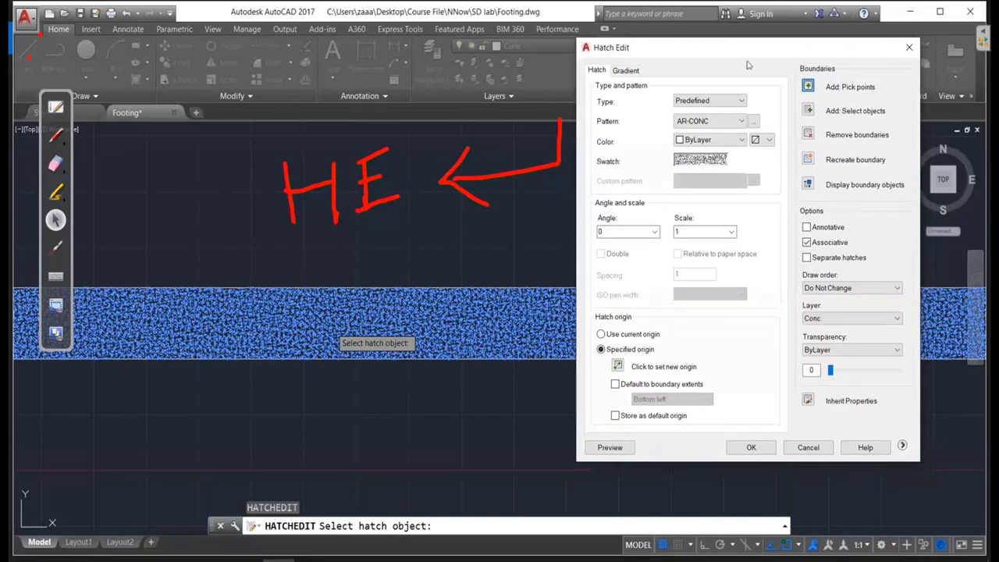
left_click(56, 134)
left_click_drag(761, 218, 746, 202)
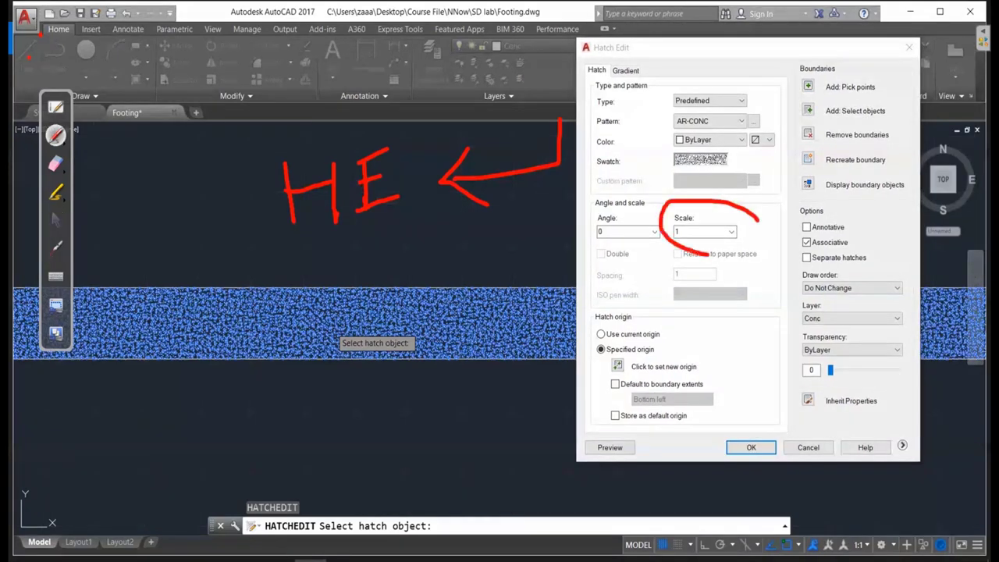
mouse_move(654, 221)
left_mouse_down()
mouse_move(484, 326)
mouse_move(515, 312)
left_mouse_up()
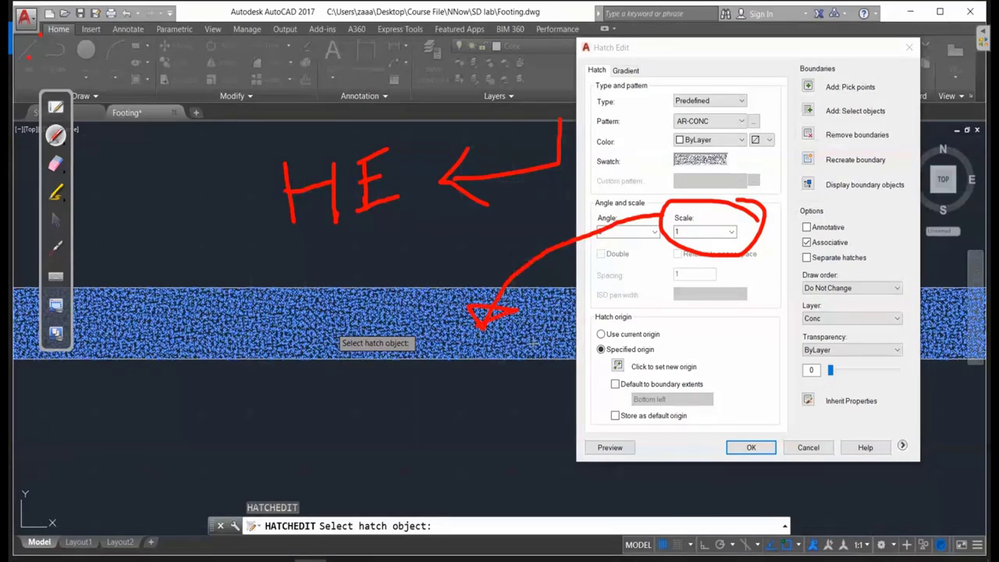
left_click(55, 220)
Try a hatch scale of 50, then set the concrete hatch back to scale 1.
double_click(687, 232)
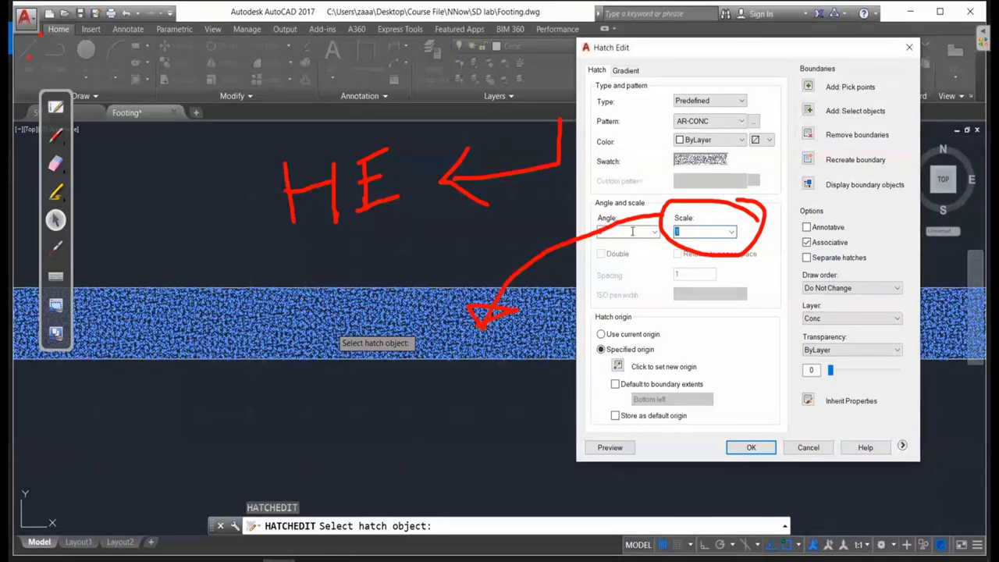
type("50")
left_click(751, 448)
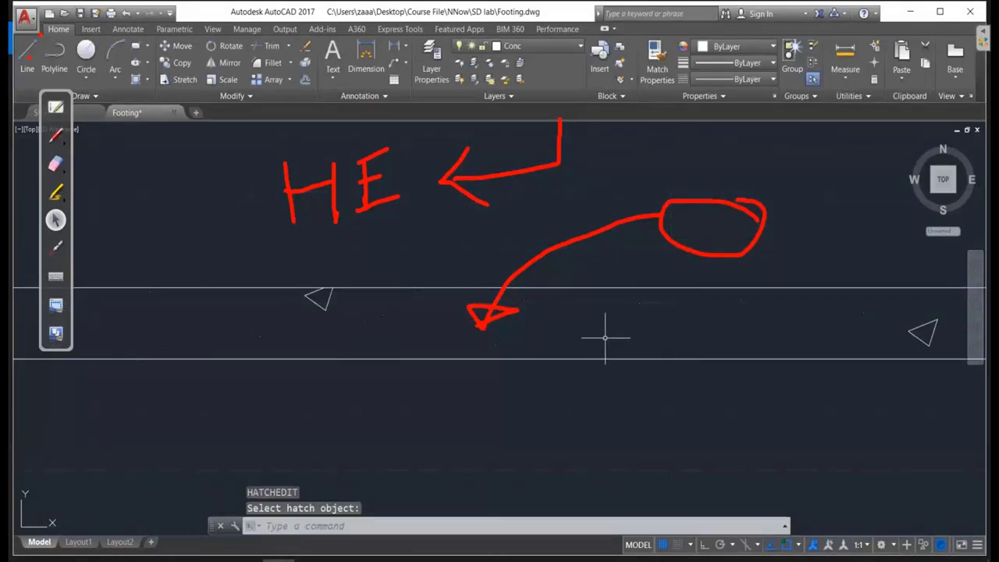
key("Return")
left_click(645, 304)
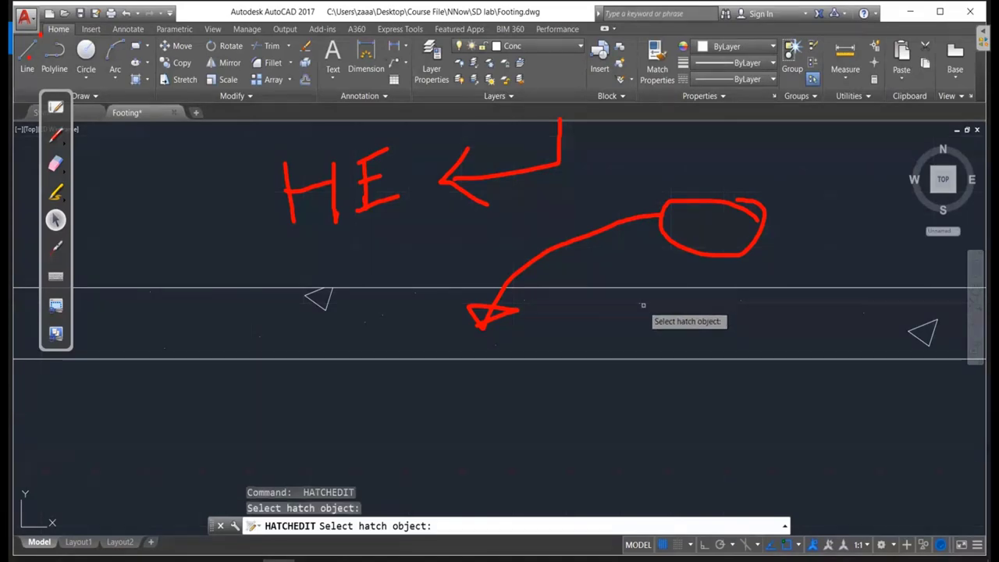
left_click(643, 306)
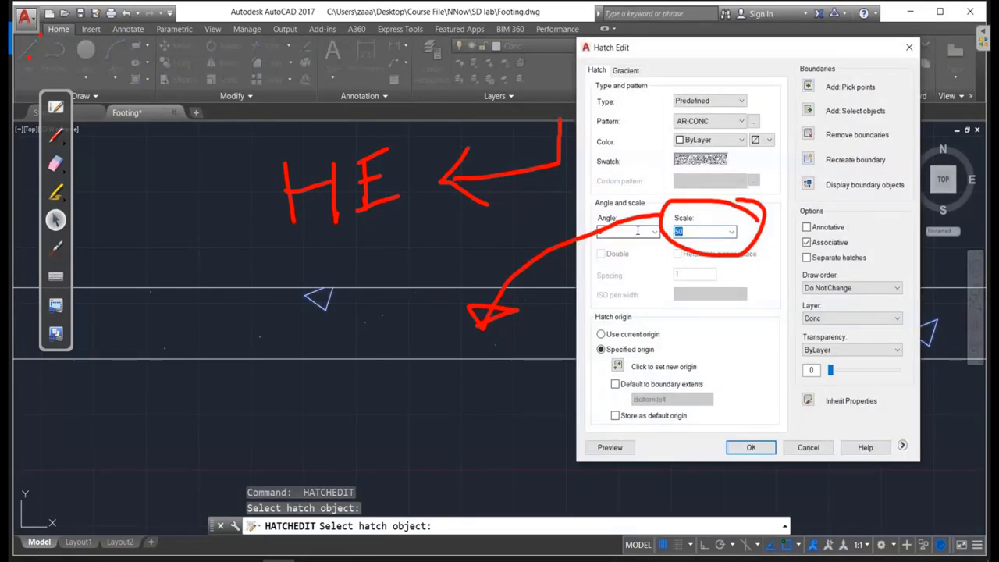
type("1")
left_click(751, 447)
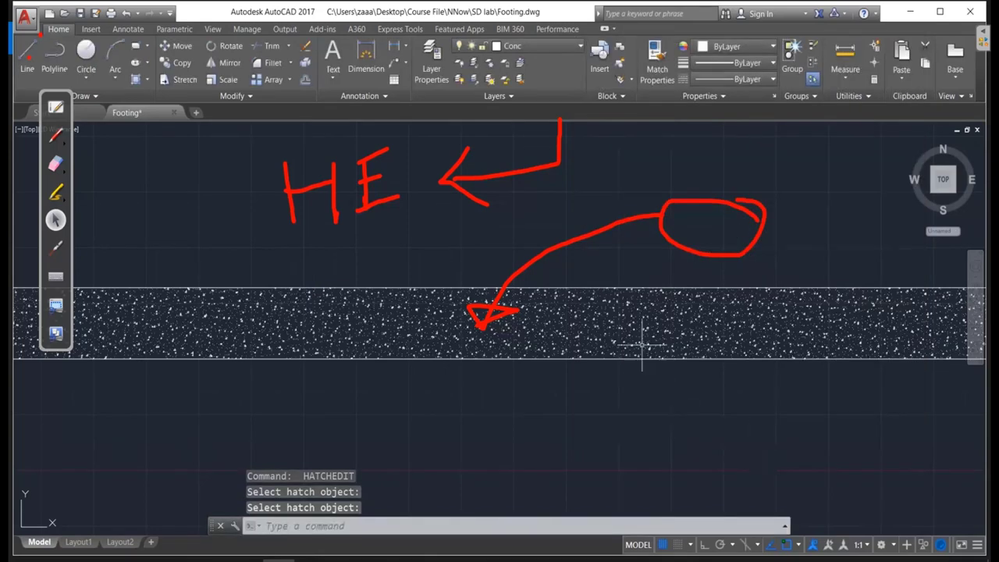
Set the footing's concrete hatch scale to 10.
key("Return")
left_click(628, 327)
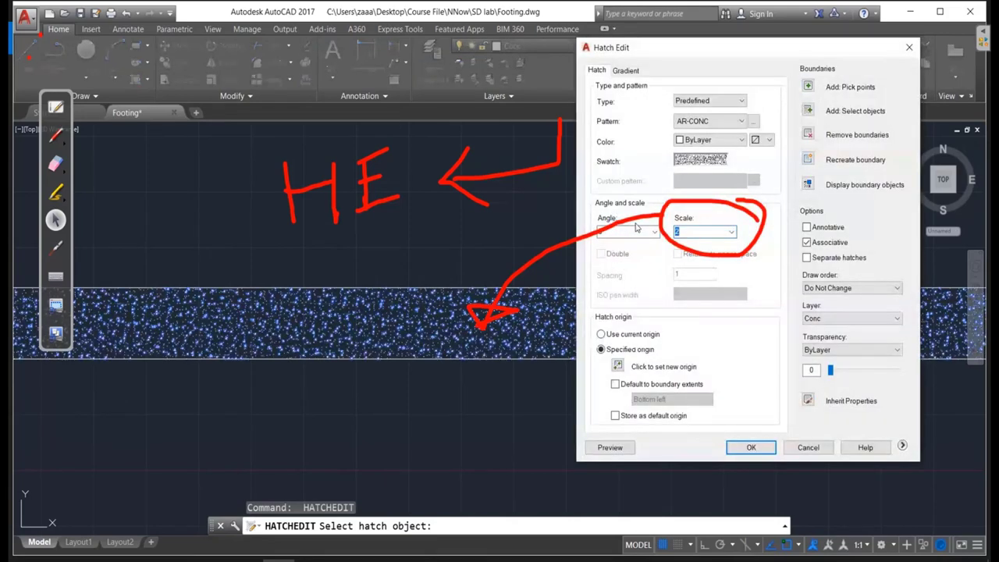
type("10")
left_click(751, 448)
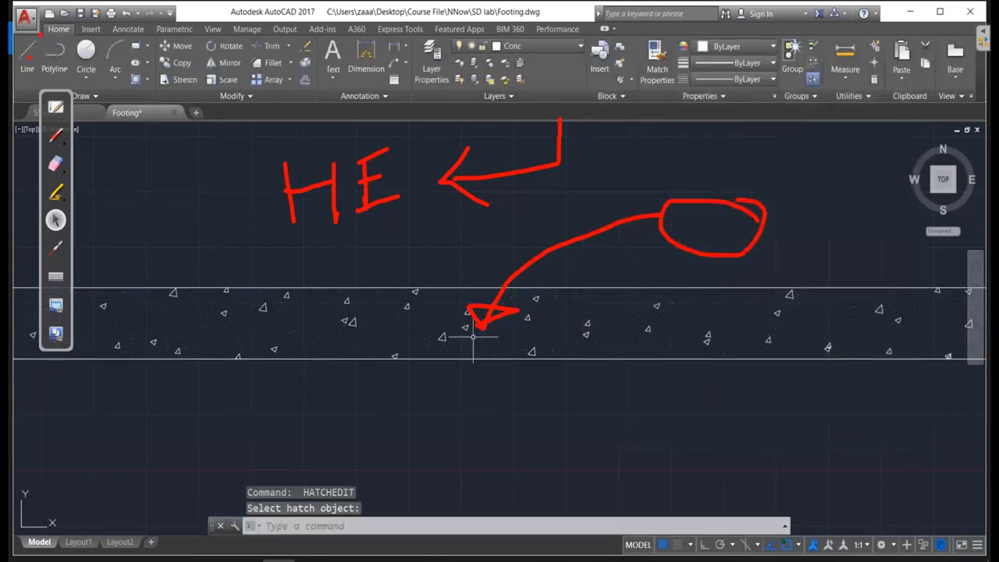
scroll(473, 337, "down", 2)
scroll(500, 334, "up", 2)
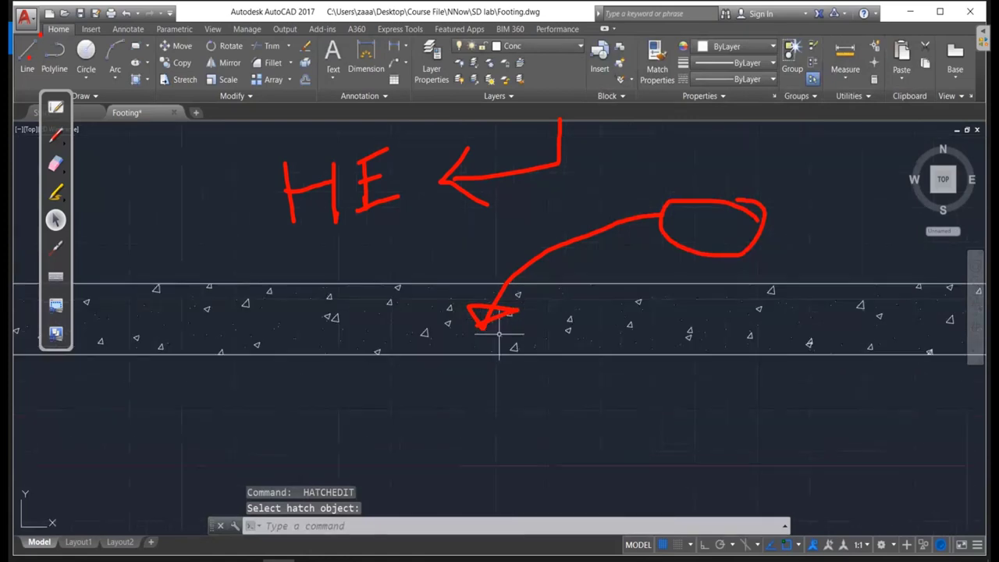
Erase the red ink marks, recentre the footing, and compare against the reference image.
left_click(56, 163)
left_click_drag(335, 188, 652, 156)
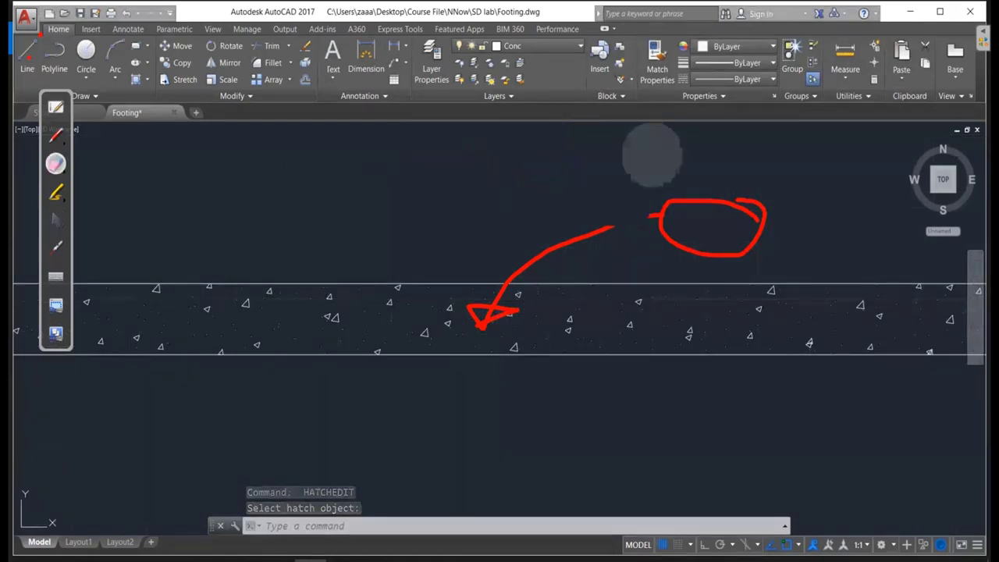
left_click_drag(430, 261, 754, 198)
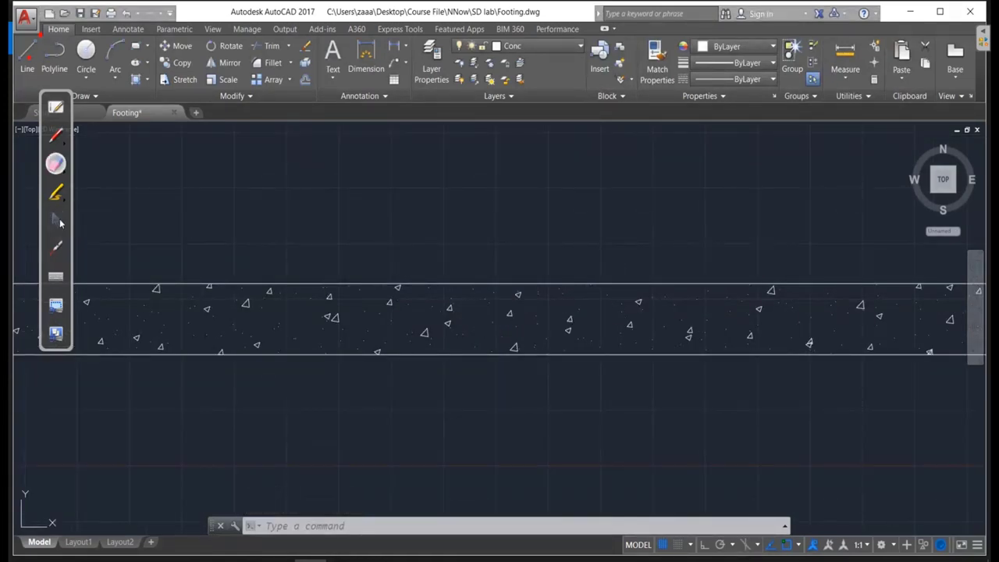
left_click(56, 220)
scroll(520, 247, "down", 3)
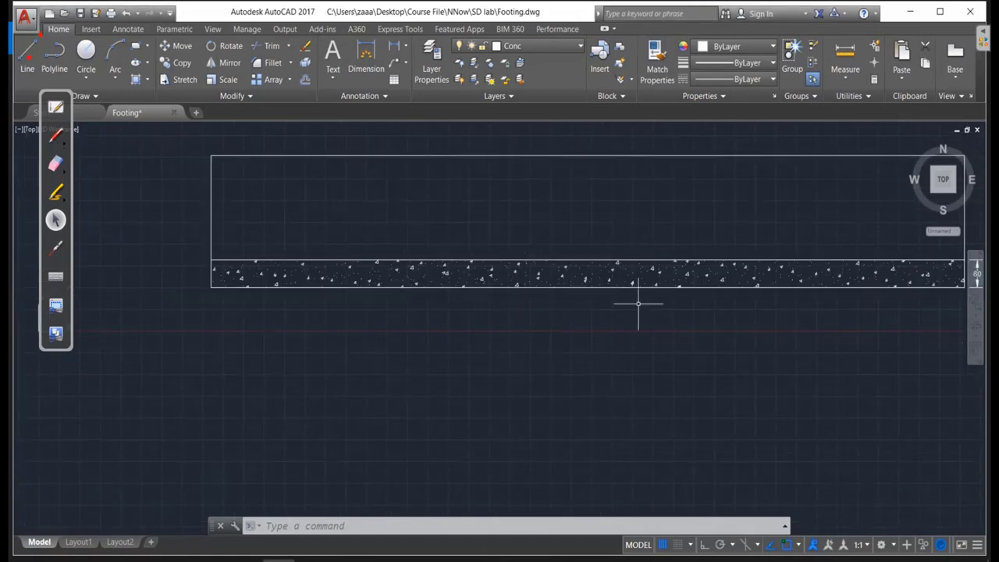
middle_click_drag(736, 317, 616, 341)
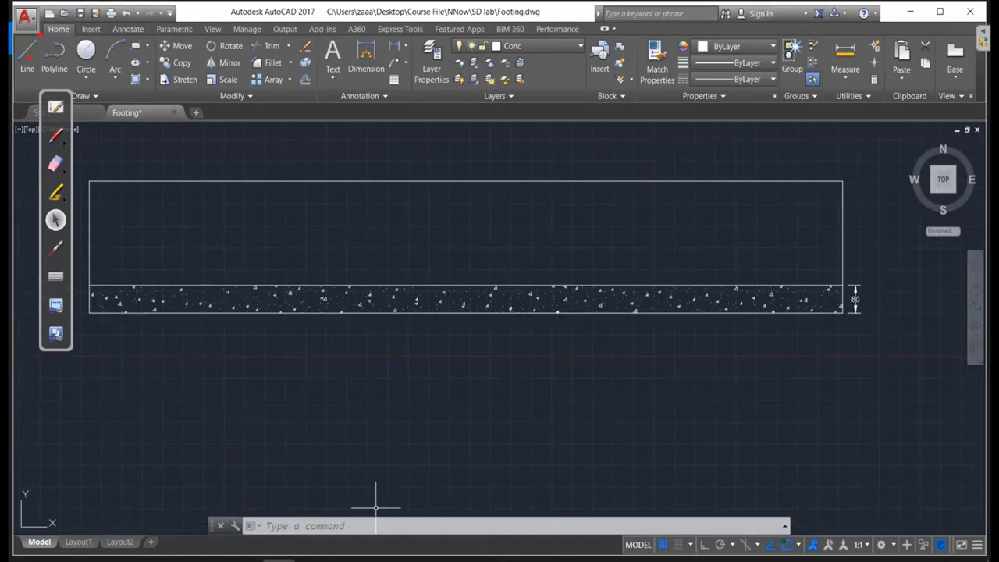
key("alt+Tab")
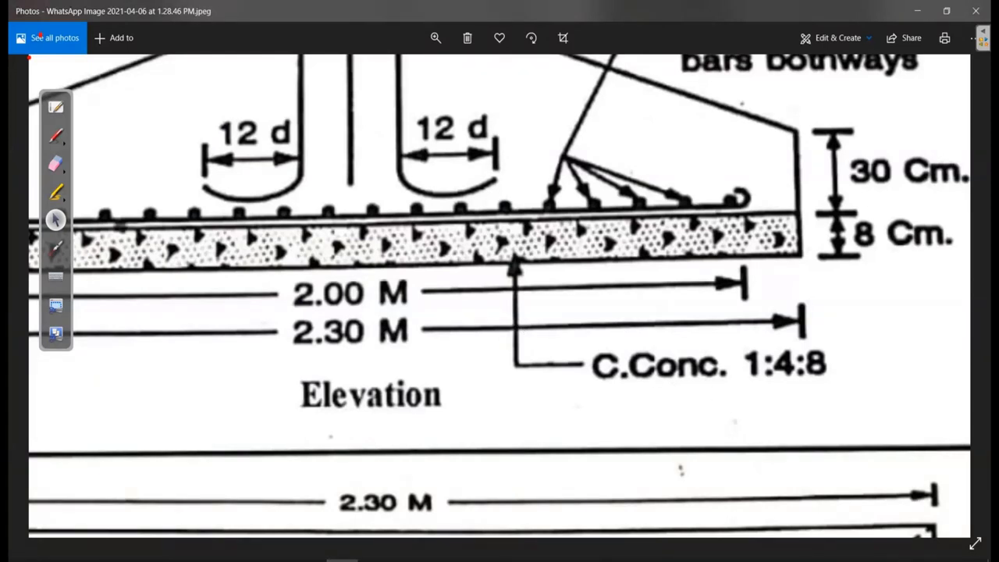
key("alt+Tab")
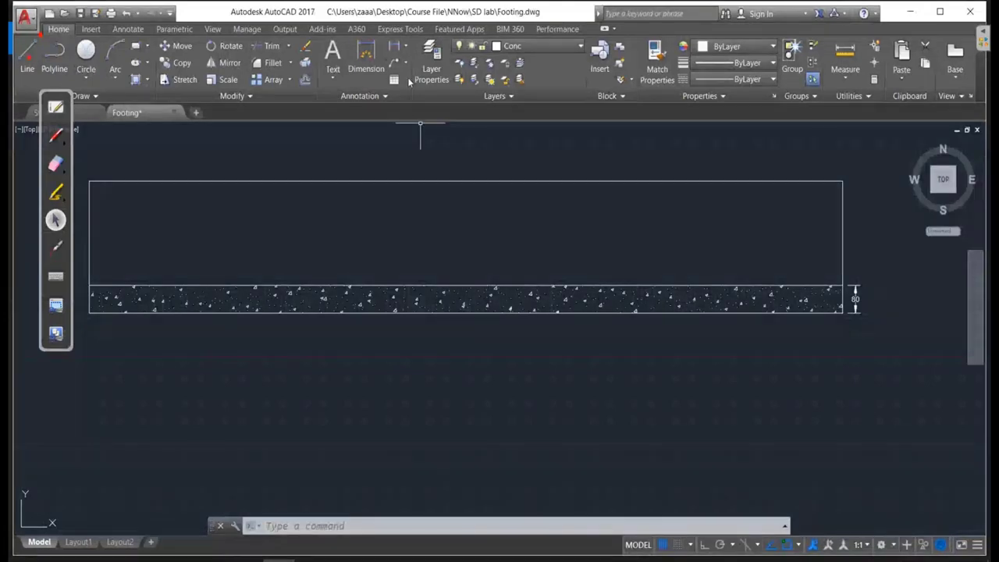
Add a multileader from the slab's bottom edge with the label 'C.Conc 1:4:8'.
left_click(399, 69)
type("ML")
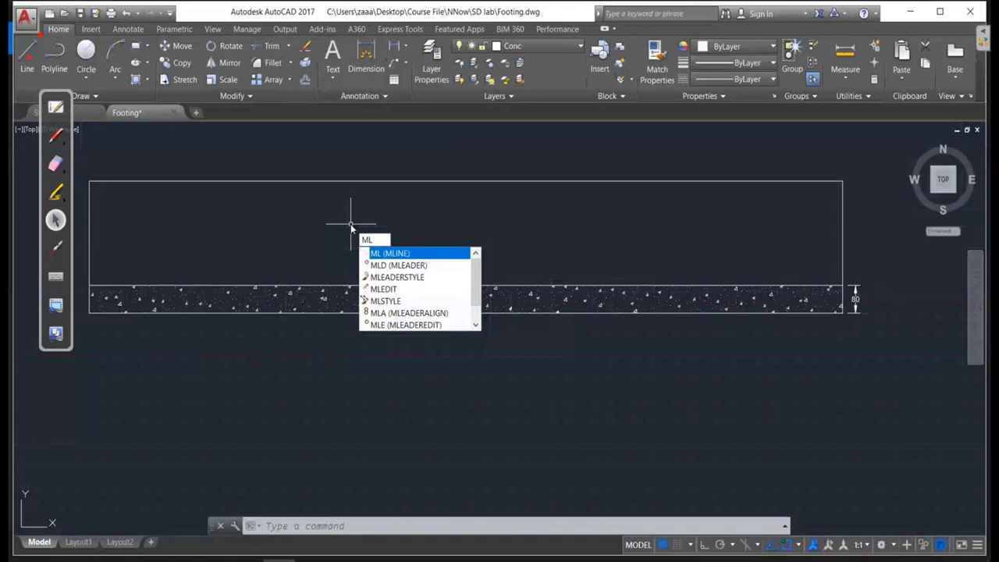
key("Down")
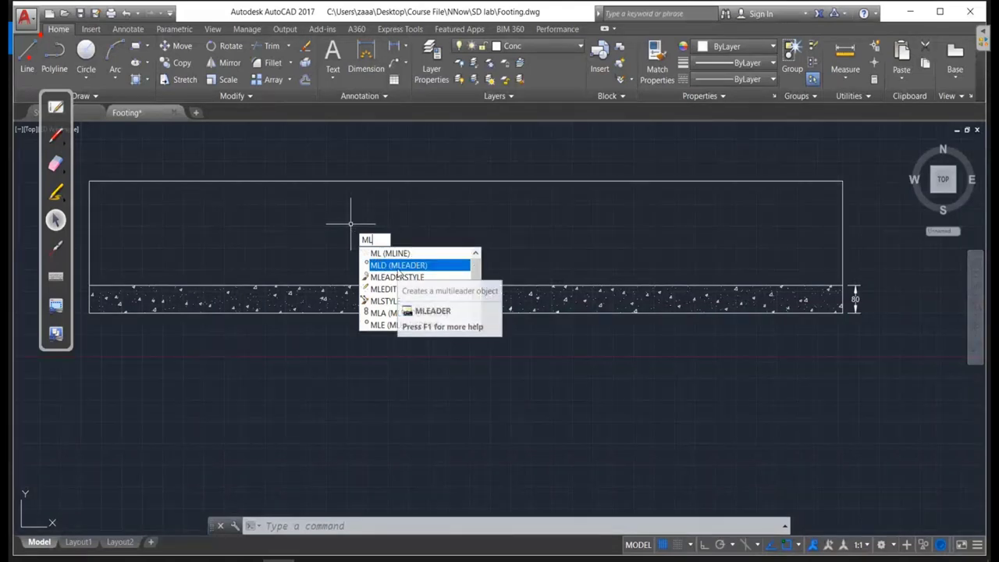
key("Return")
left_click(549, 313)
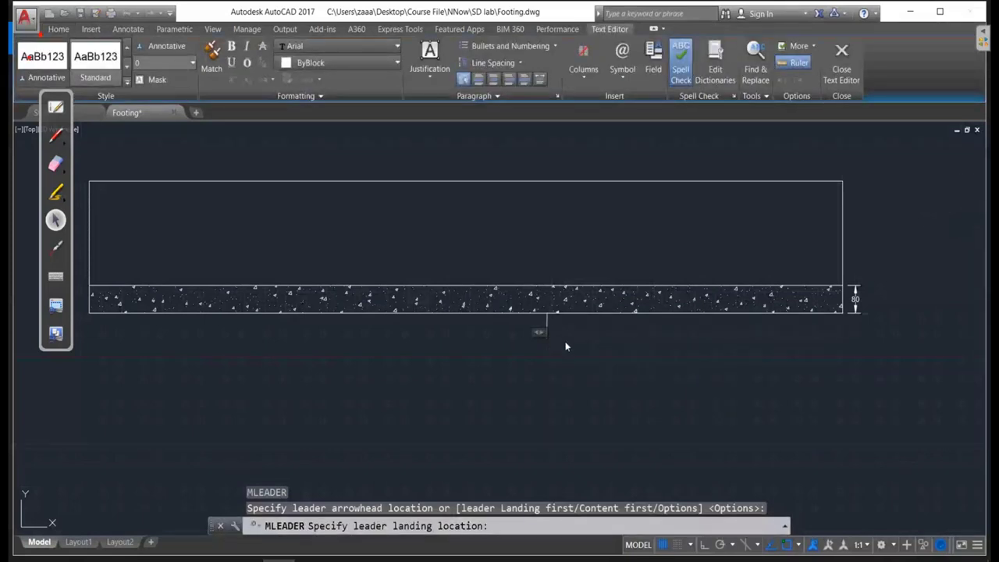
scroll(565, 341, "up", 4)
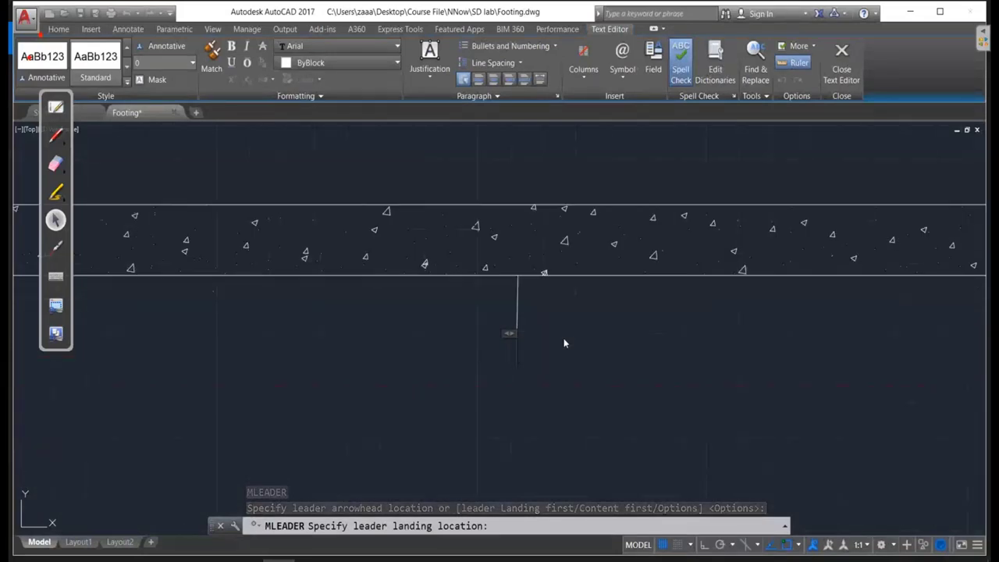
type("C.")
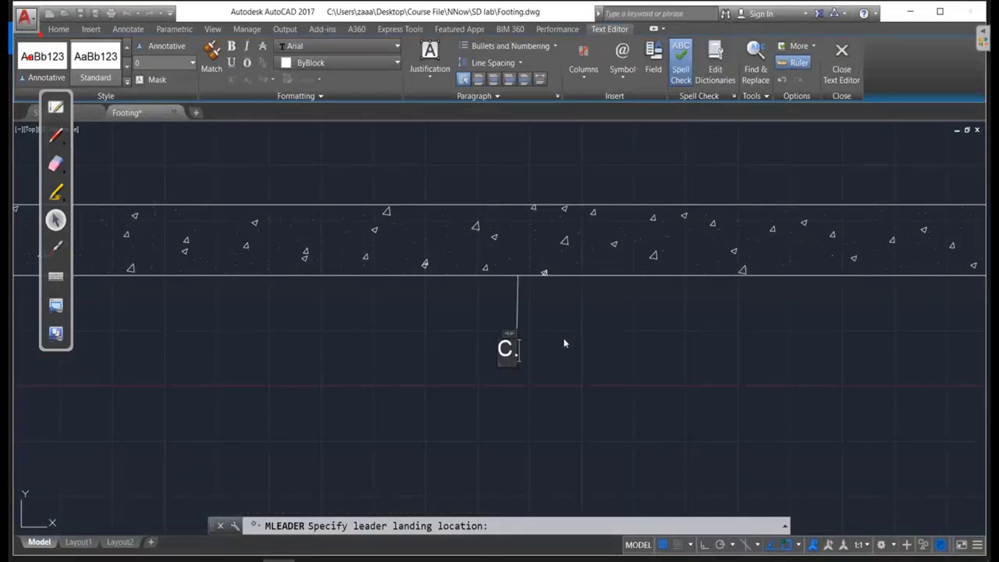
type("Conc")
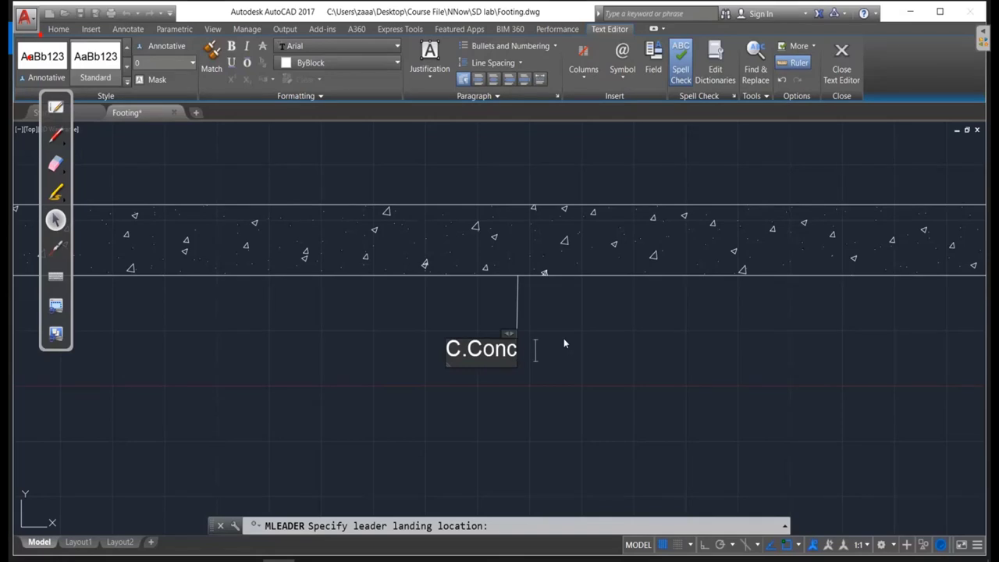
type("  1:")
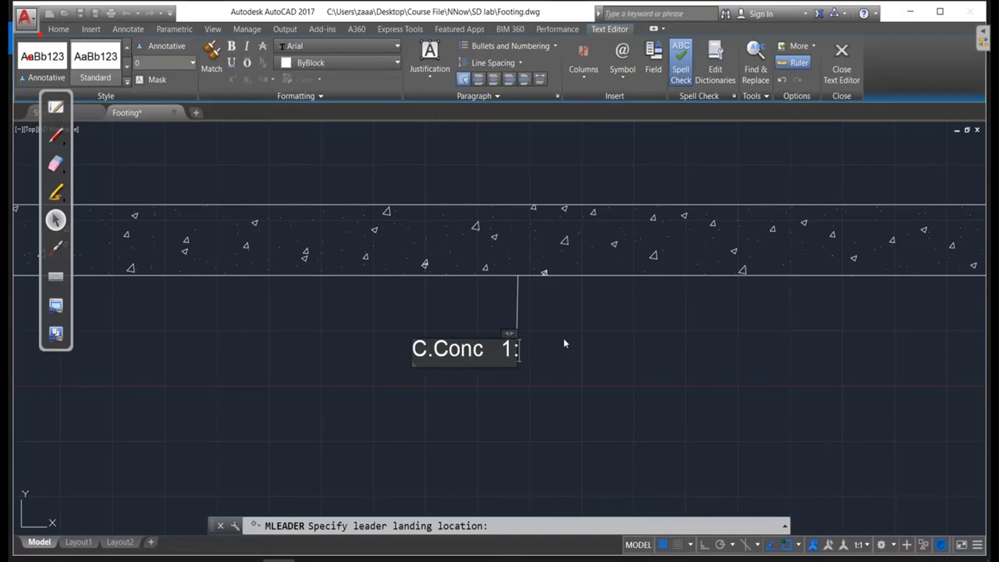
type("4:8")
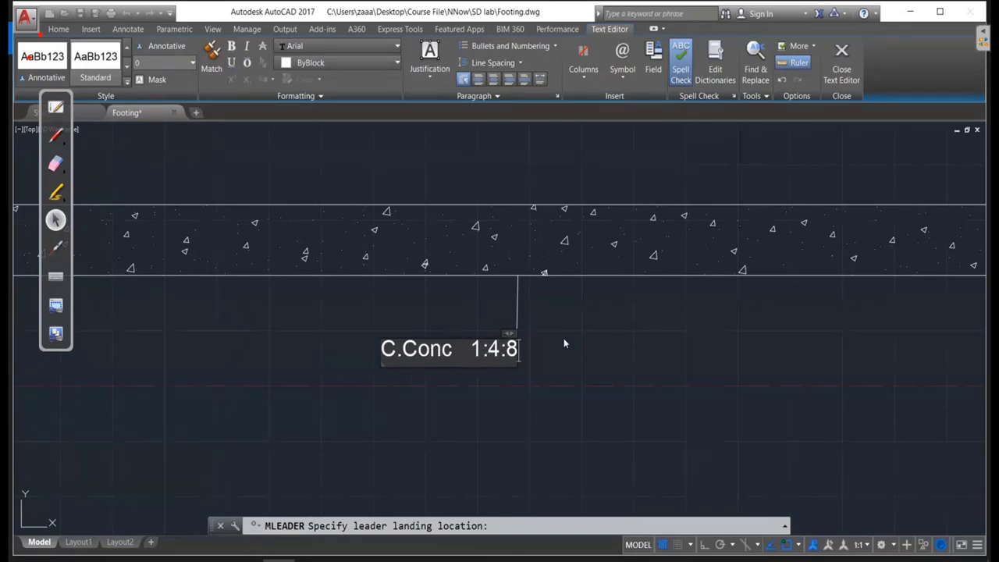
key("Escape")
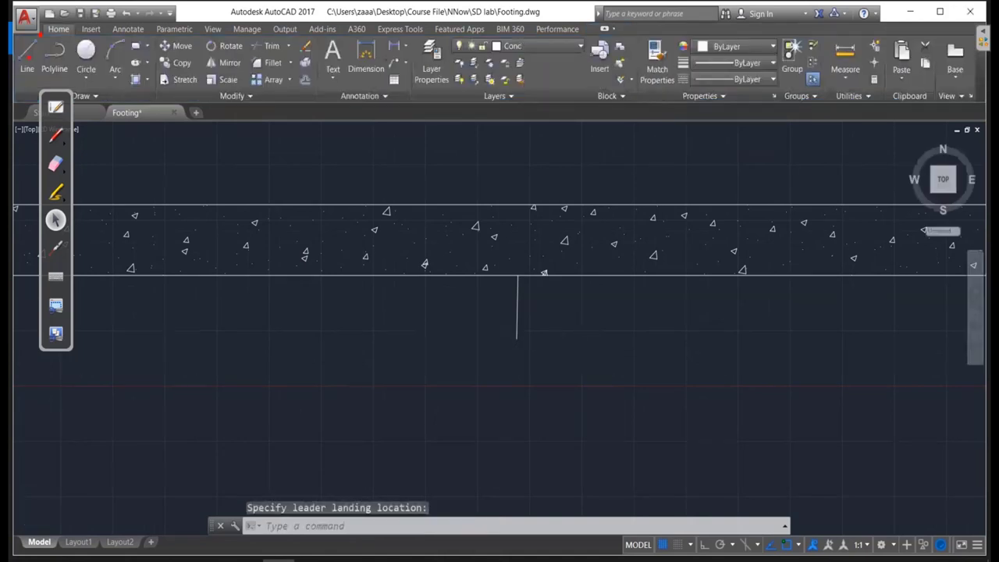
scroll(525, 264, "up", 5)
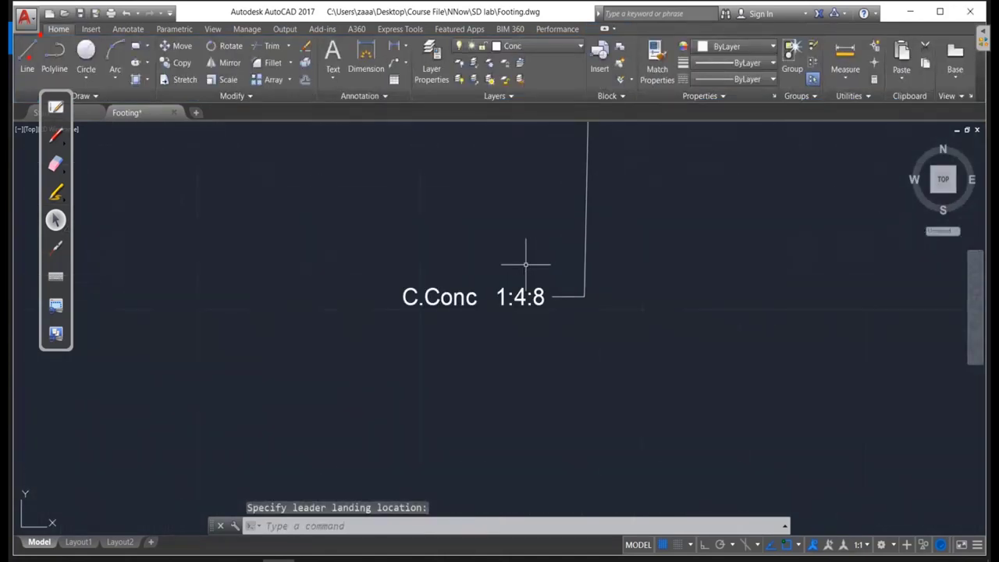
scroll(535, 266, "down", 4)
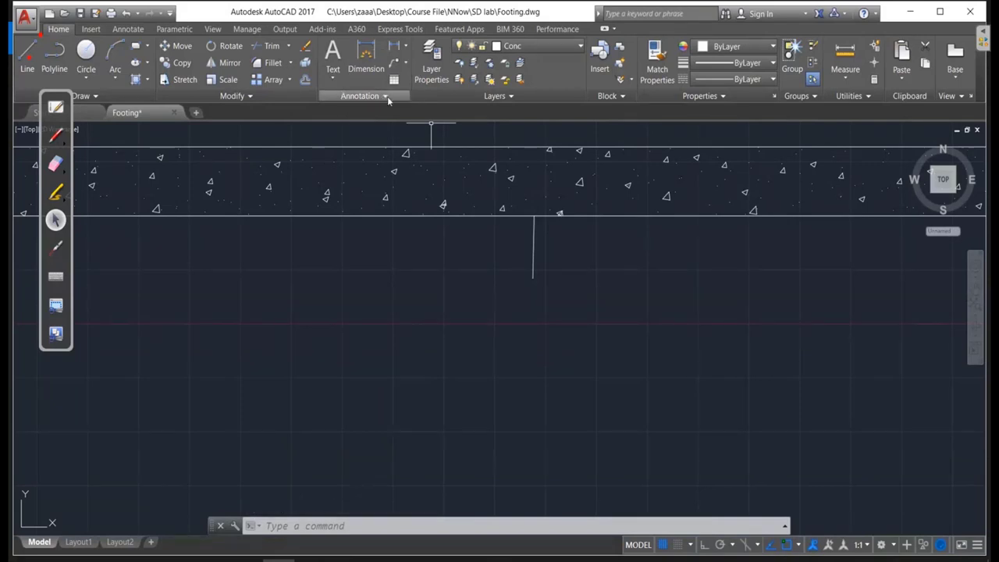
Give the Standard multileader style text height 1 and arrowhead size 22.
left_click(387, 96)
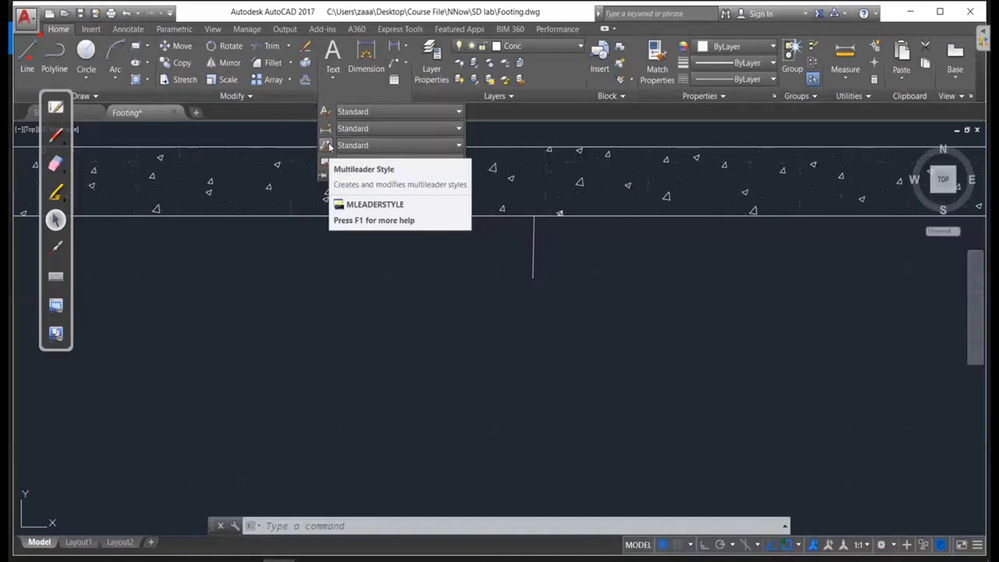
left_click(328, 147)
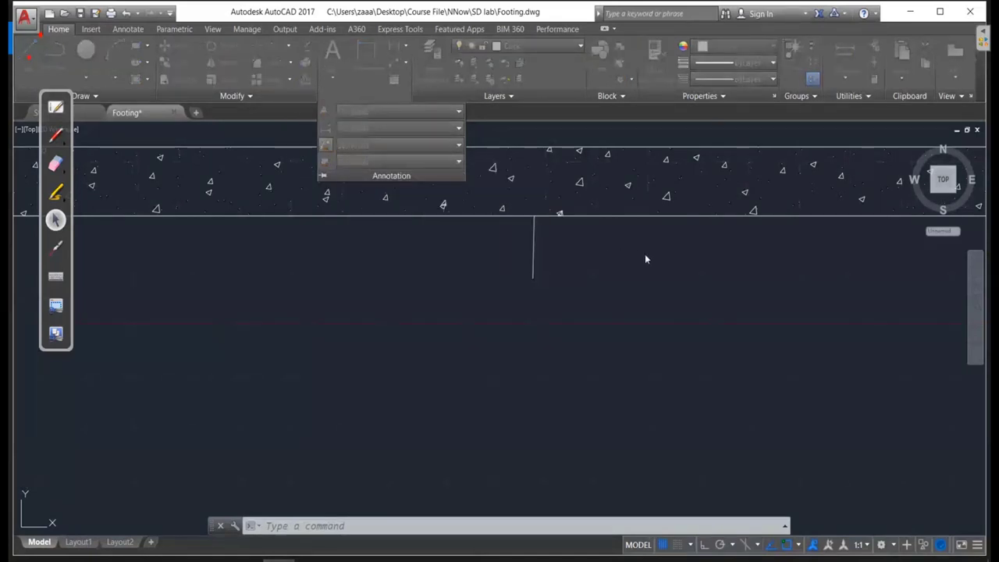
left_click(620, 267)
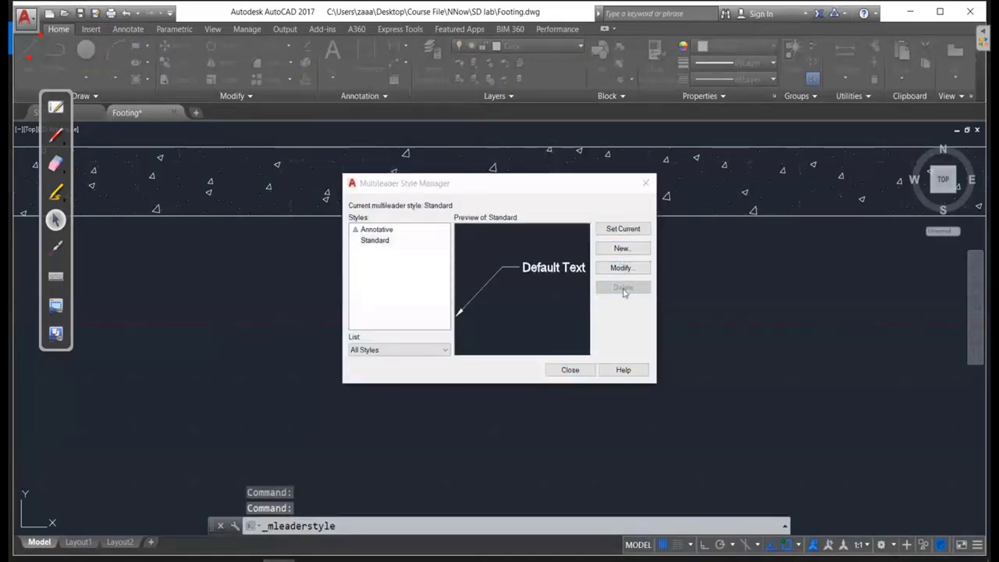
double_click(441, 270)
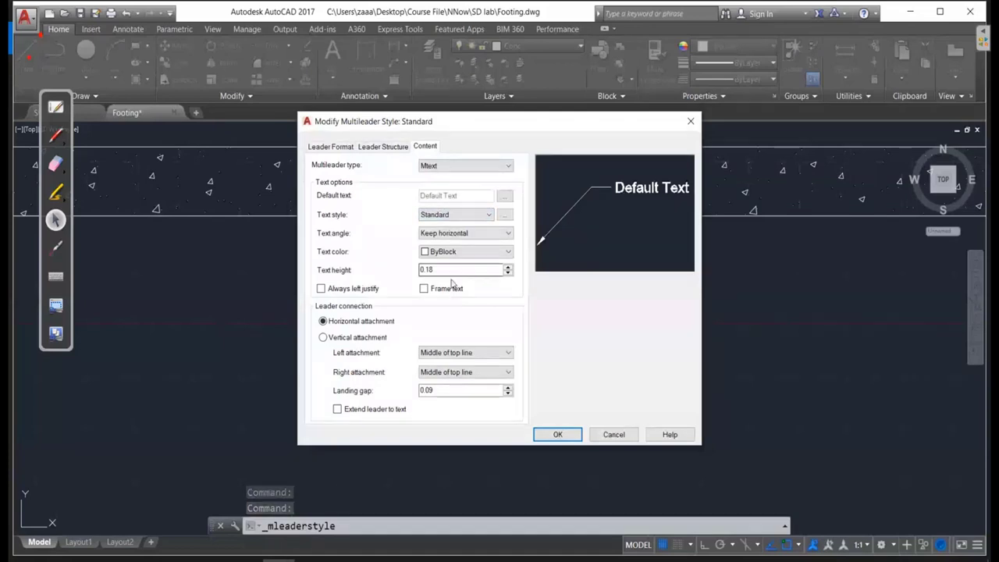
type("16")
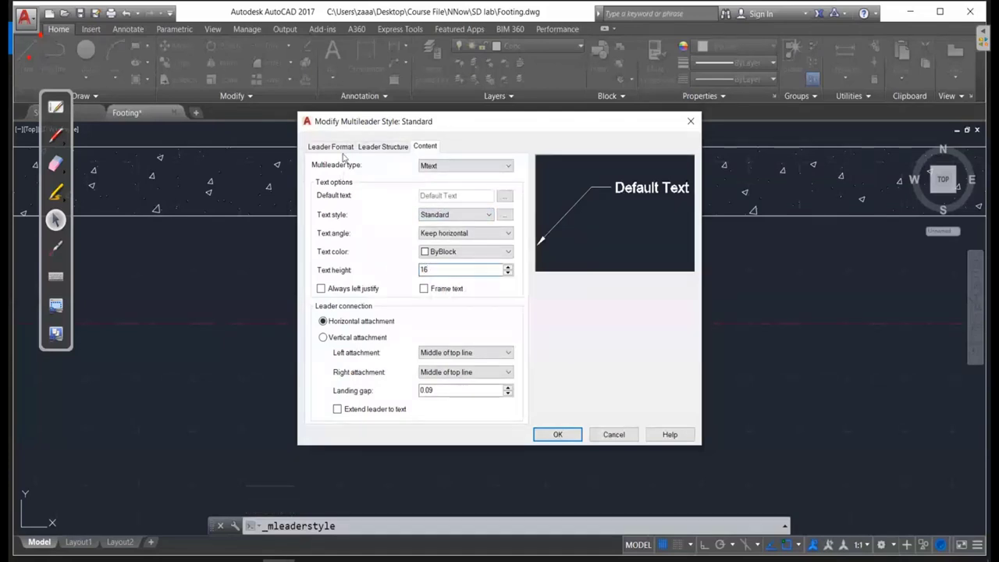
left_click(341, 150)
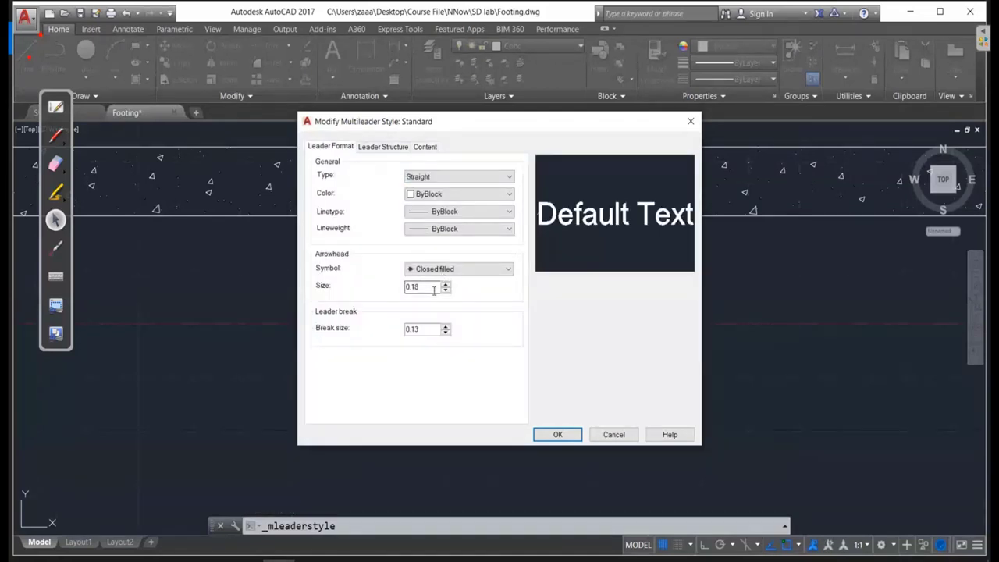
double_click(410, 287)
type("22")
left_click(557, 434)
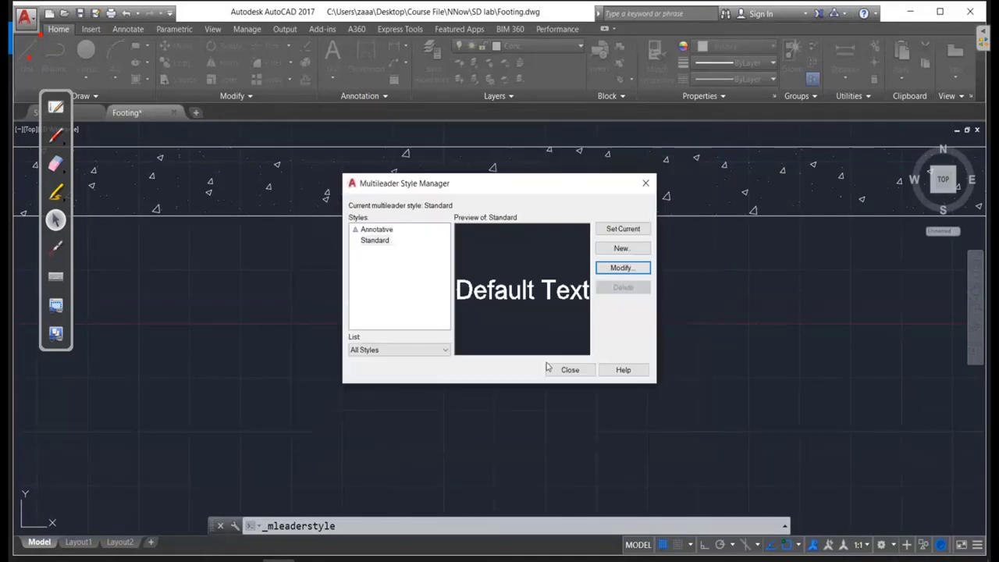
left_click(590, 373)
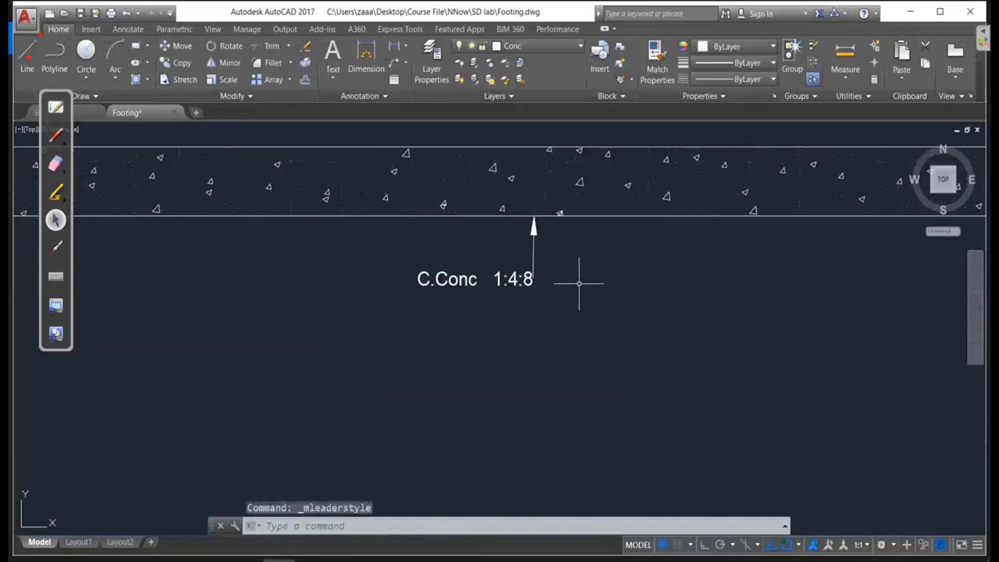
scroll(522, 278, "up", 2)
scroll(523, 277, "up", 2)
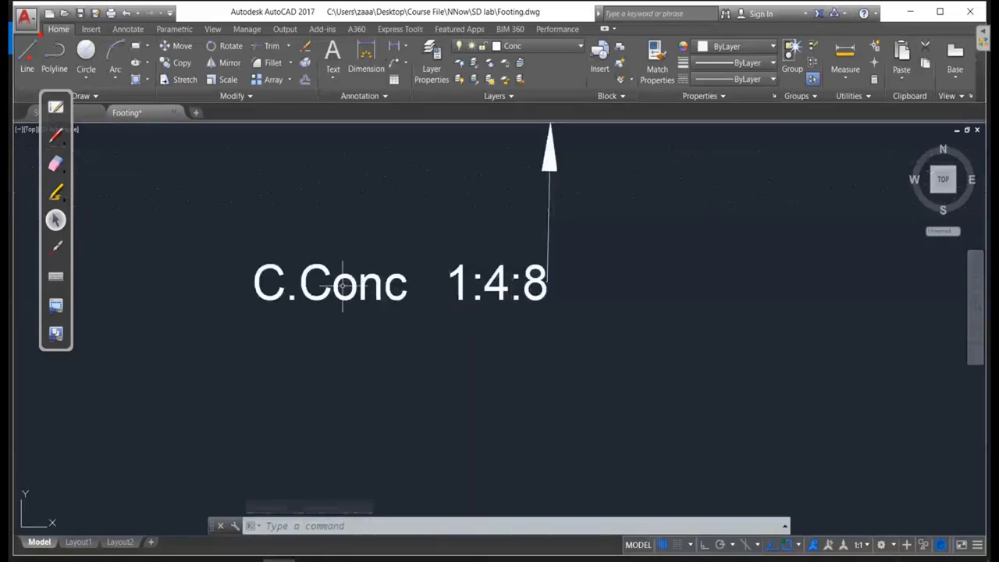
left_click(390, 301)
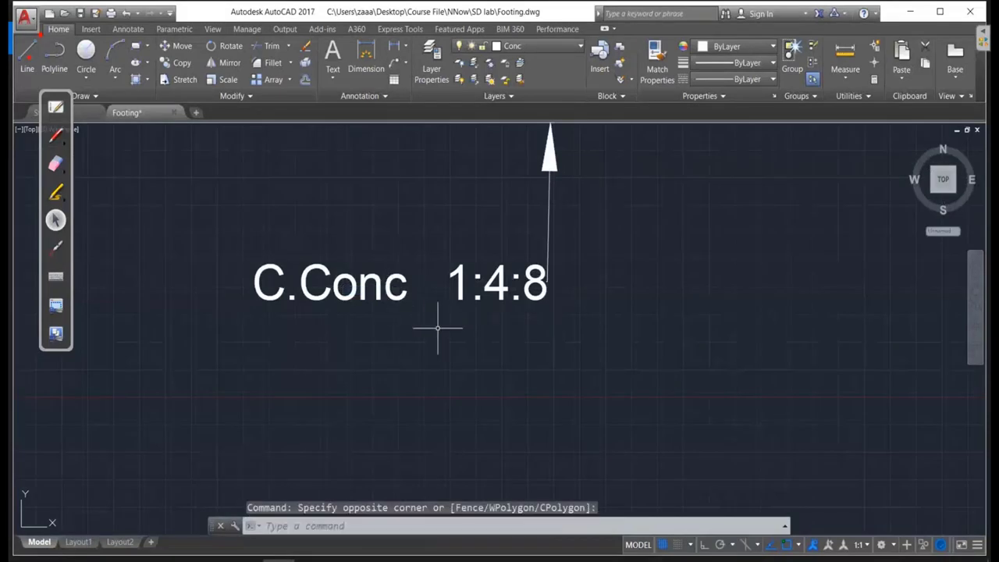
left_click(408, 297)
scroll(567, 280, "up", 4)
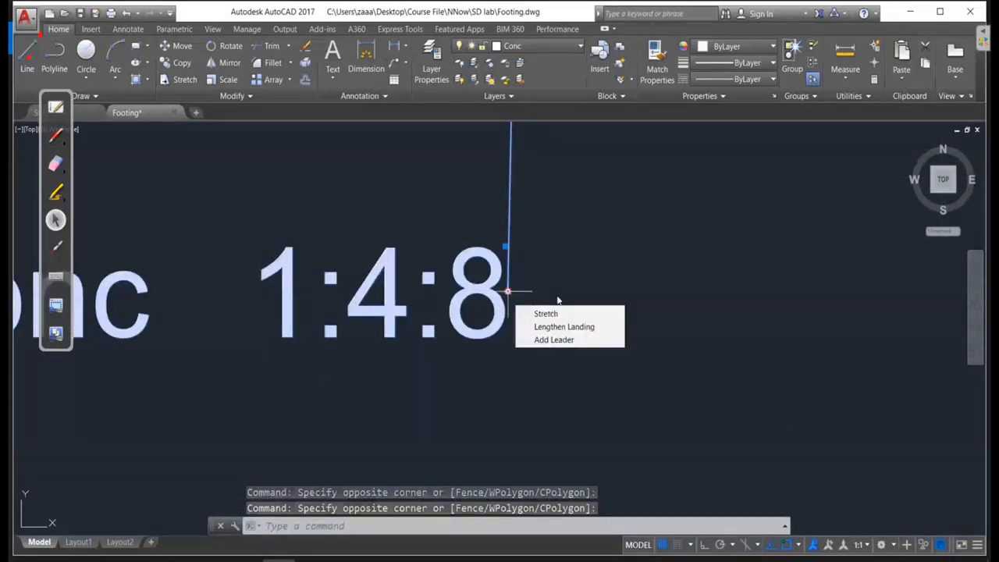
left_click(537, 315)
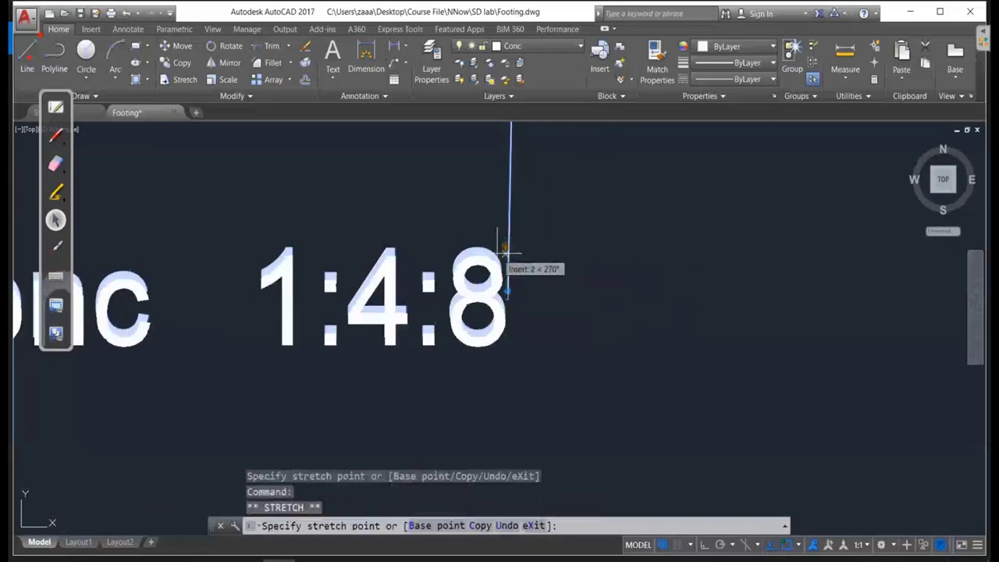
key("Escape")
scroll(511, 265, "up", 2)
scroll(513, 286, "up", 5)
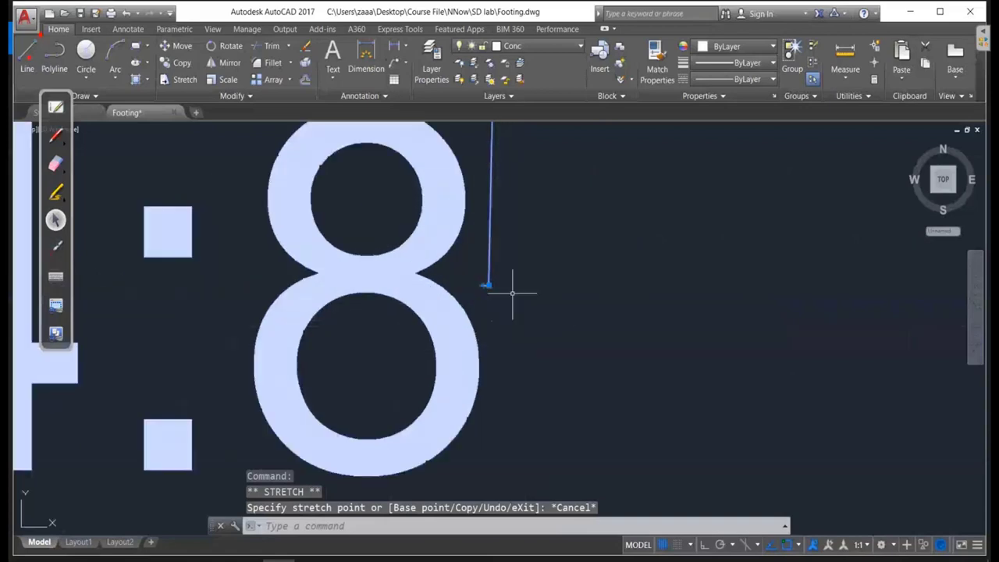
scroll(448, 271, "up", 5)
left_click(447, 260)
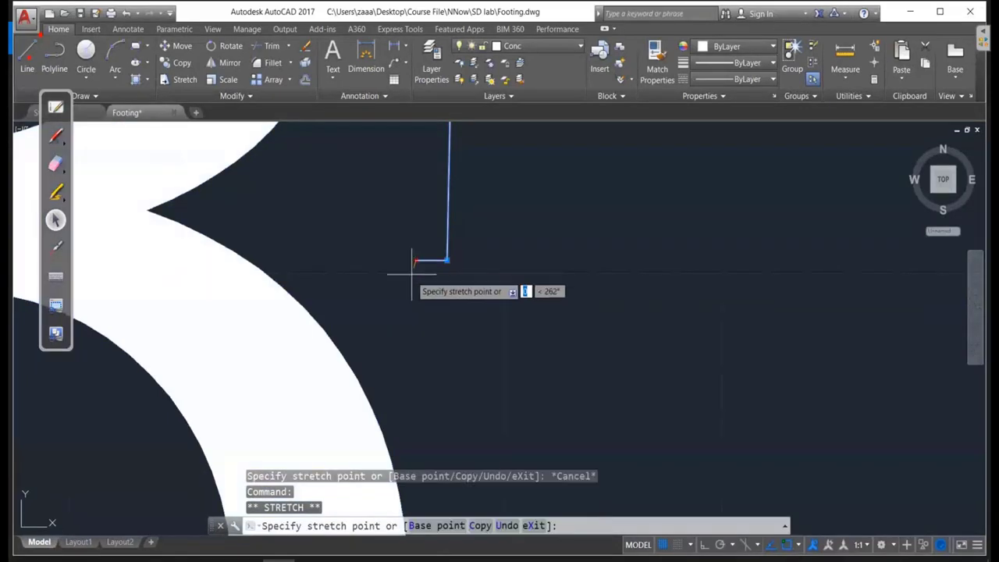
key("Escape")
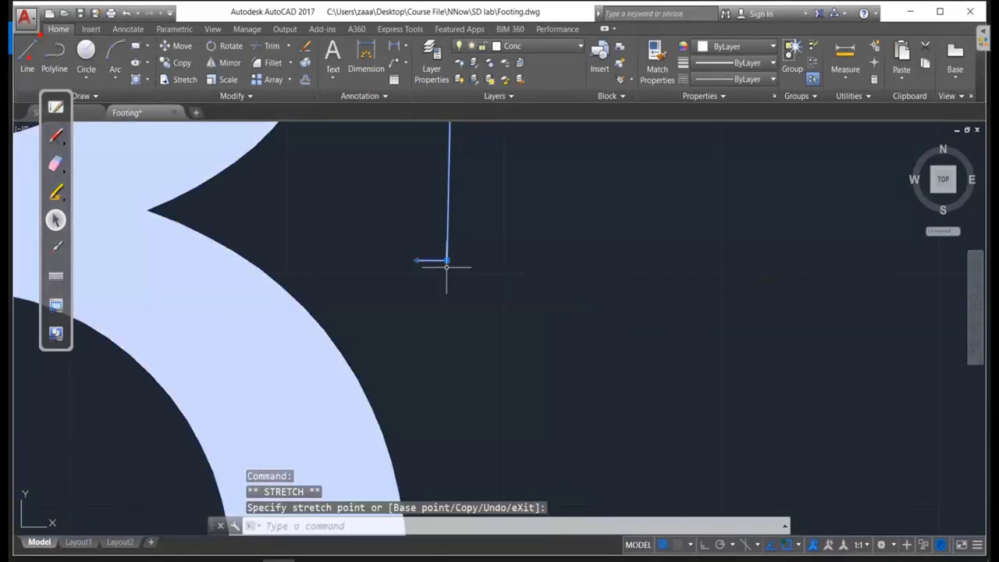
left_click(448, 260)
scroll(741, 268, "down", 2)
scroll(736, 267, "down", 1)
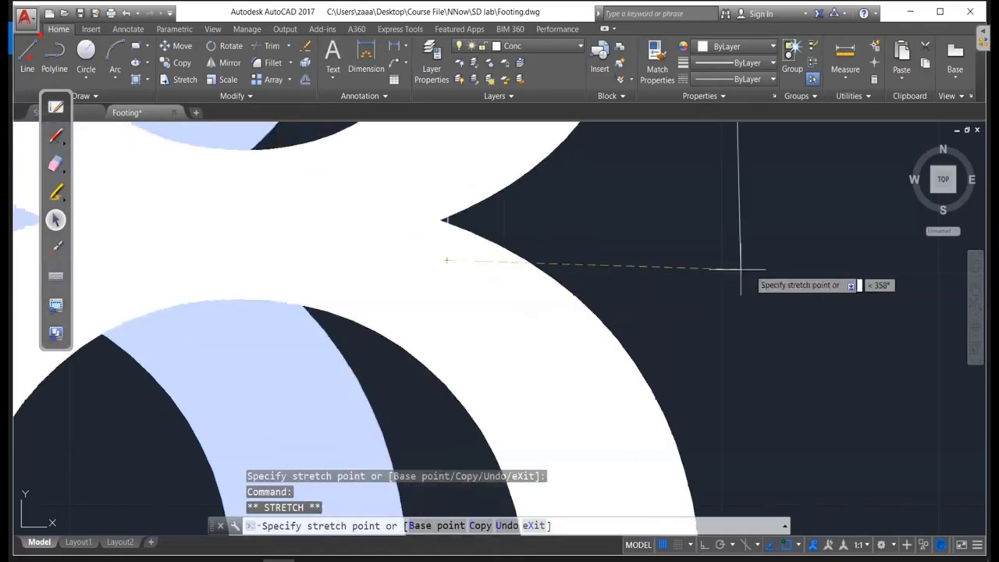
scroll(780, 273, "down", 1)
scroll(716, 267, "down", 2)
scroll(728, 268, "down", 4)
scroll(683, 219, "down", 2)
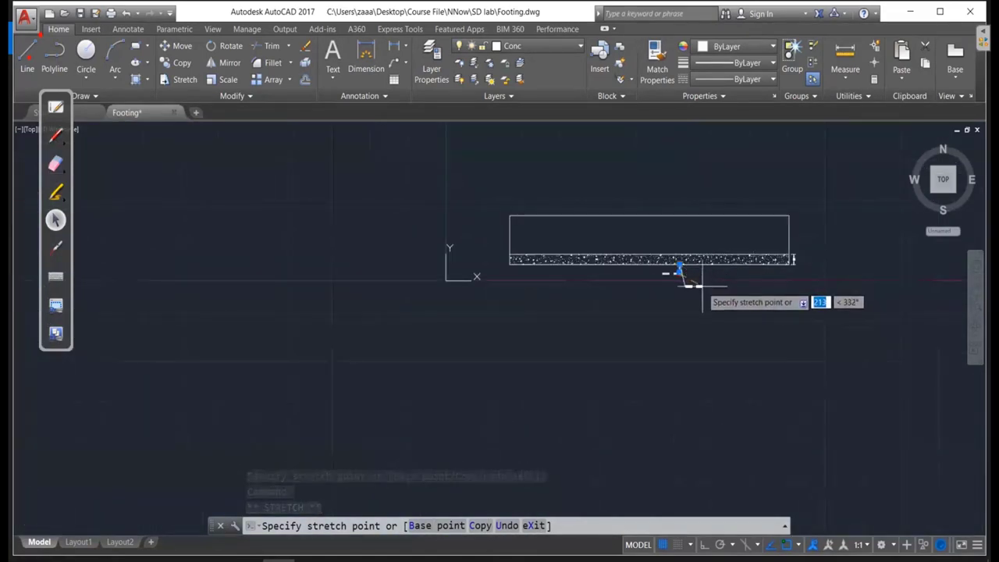
key("Escape")
scroll(687, 268, "up", 5)
key("Escape")
key("Escape")
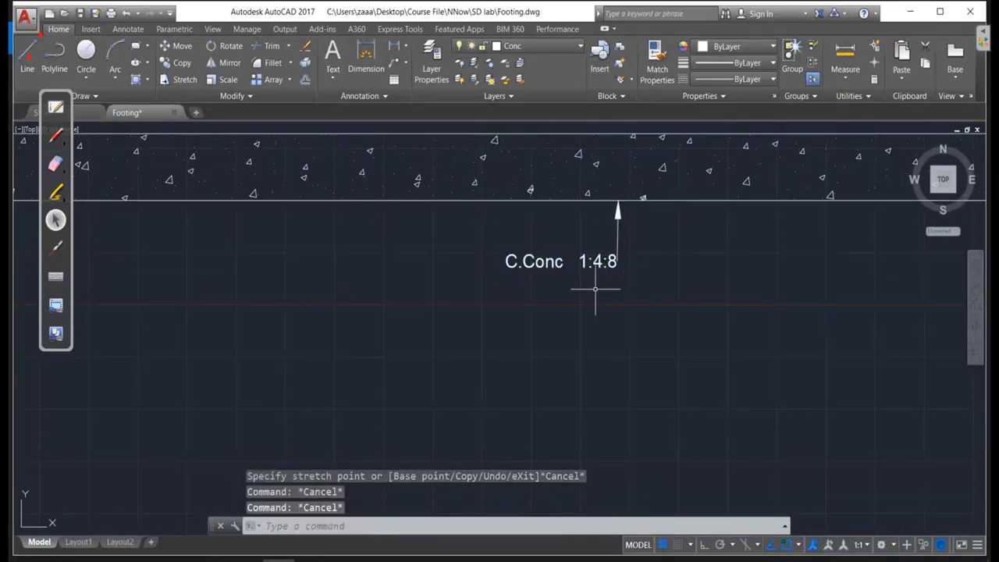
left_click(674, 180)
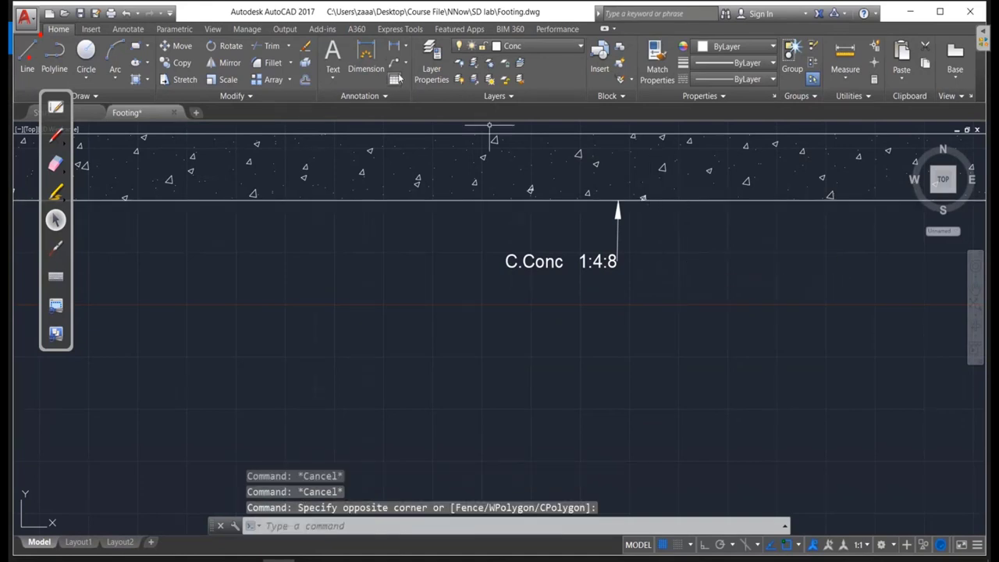
left_click(396, 78)
left_click(679, 204)
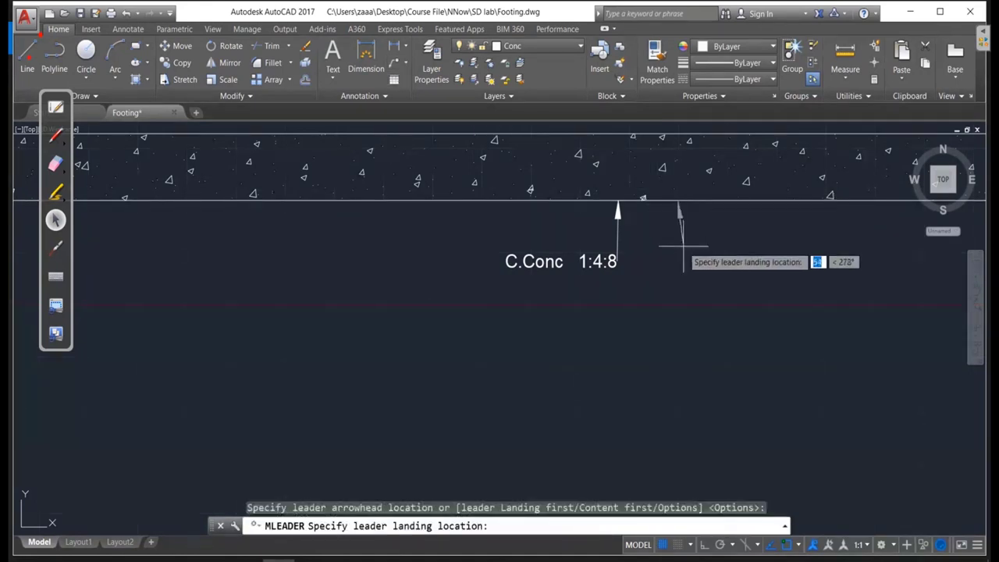
left_click(679, 264)
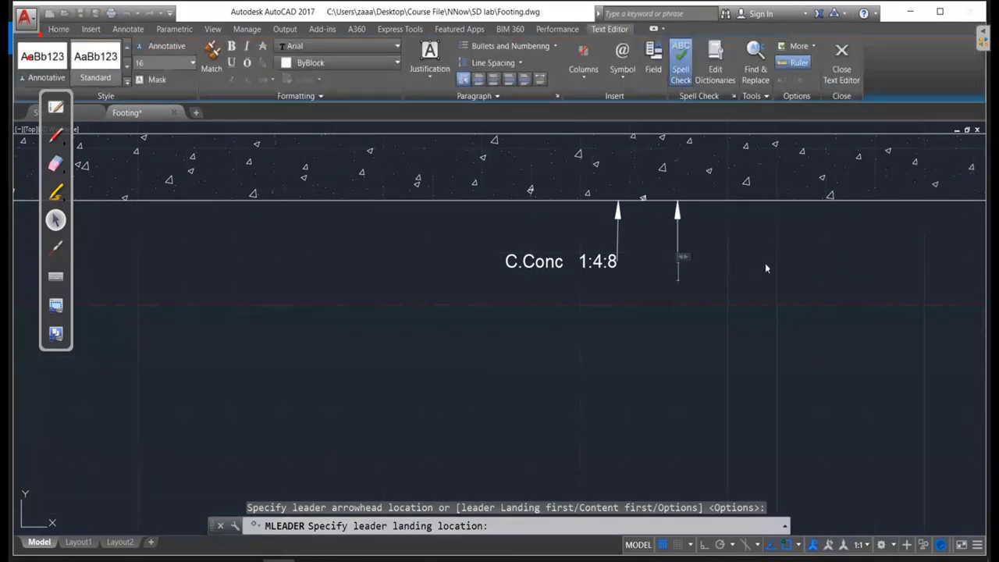
type("fasfasf")
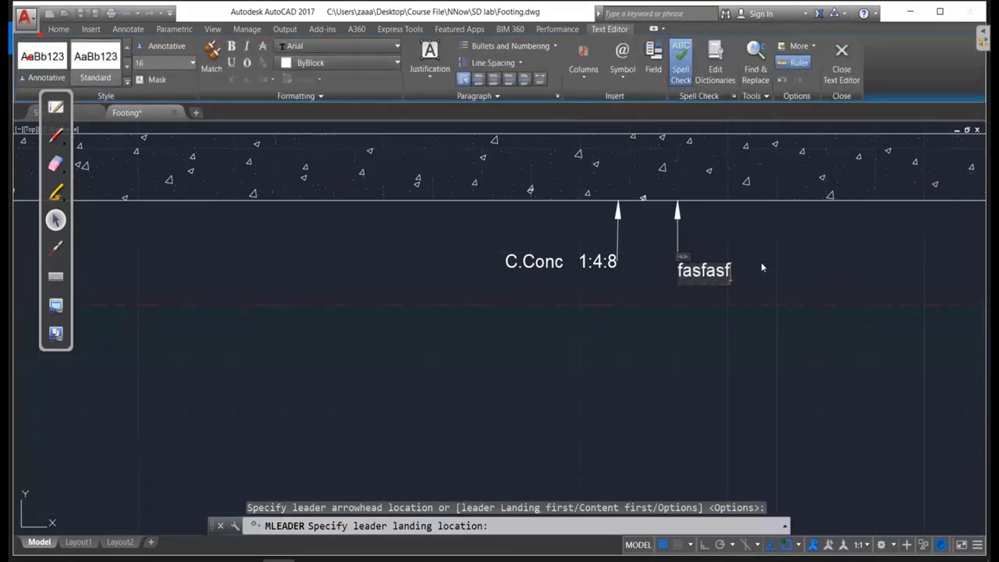
type(" sfasf")
left_click(762, 268)
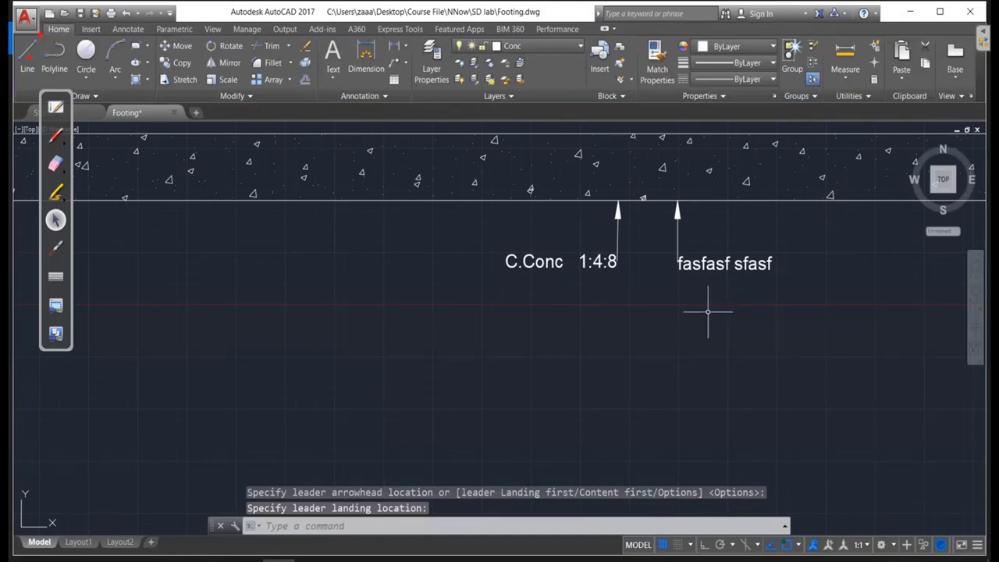
type("e")
key("Return")
left_click_drag(708, 311, 676, 235)
key("Return")
scroll(661, 297, "down", 2)
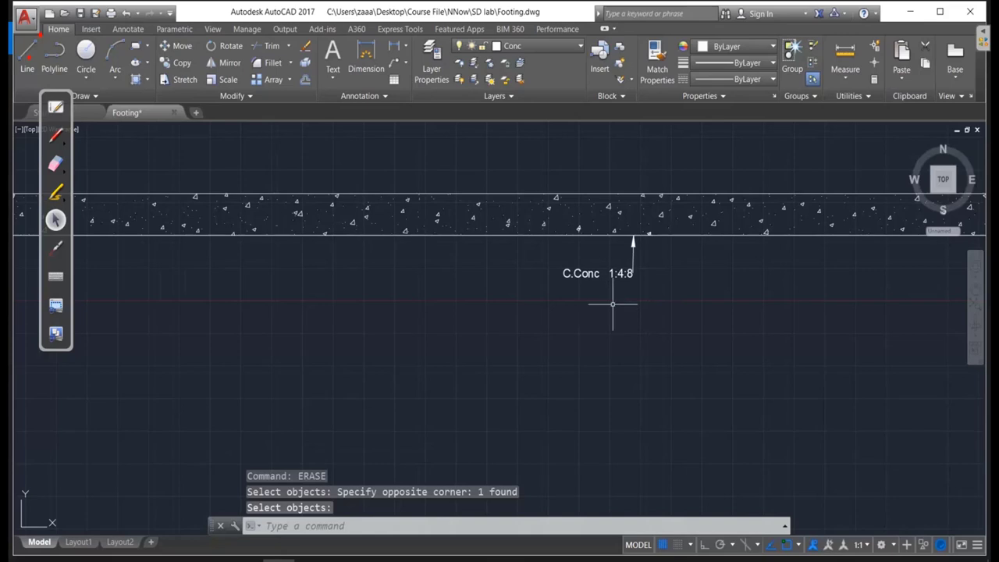
middle_click_drag(640, 305, 640, 351)
scroll(660, 330, "down", 4)
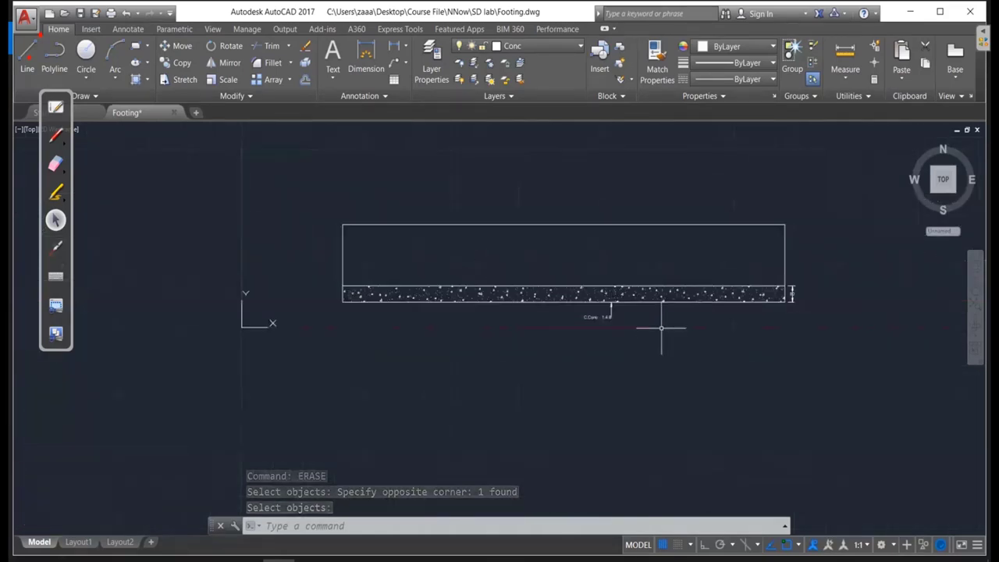
scroll(661, 328, "up", 2)
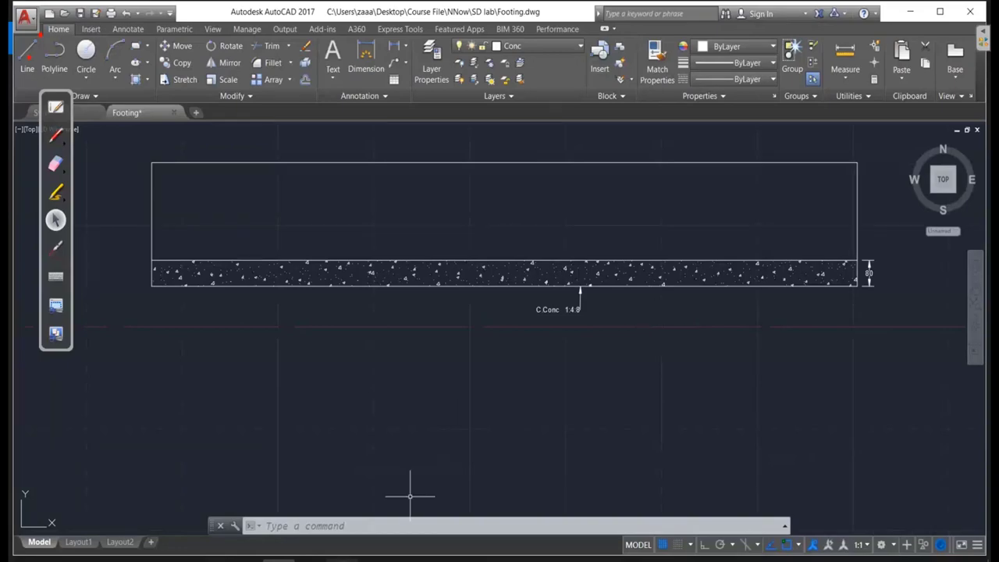
key("alt+Tab")
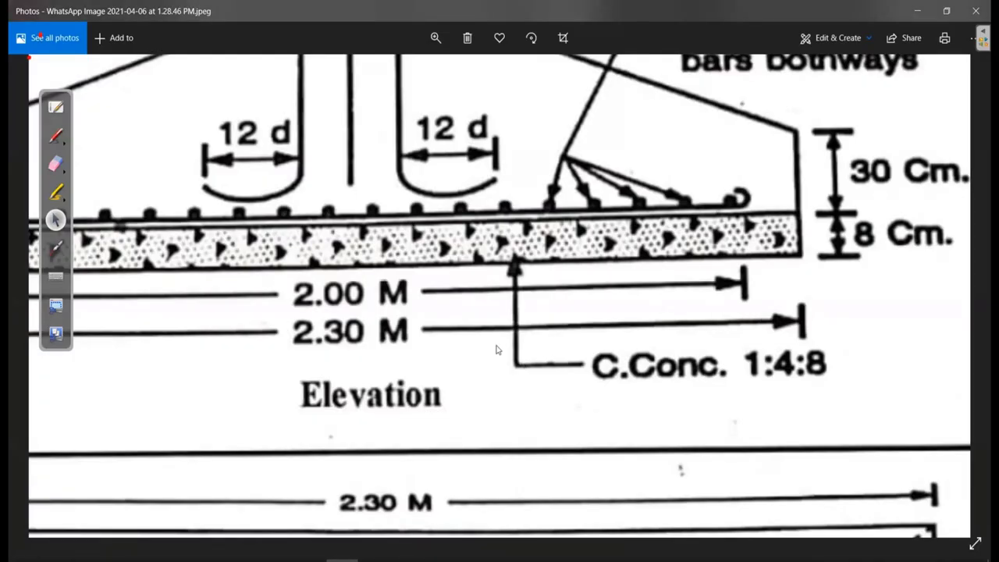
Pan the Photos reference to check the 2.30 M width and concrete label, then return to AutoCAD.
left_click_drag(496, 349, 518, 336)
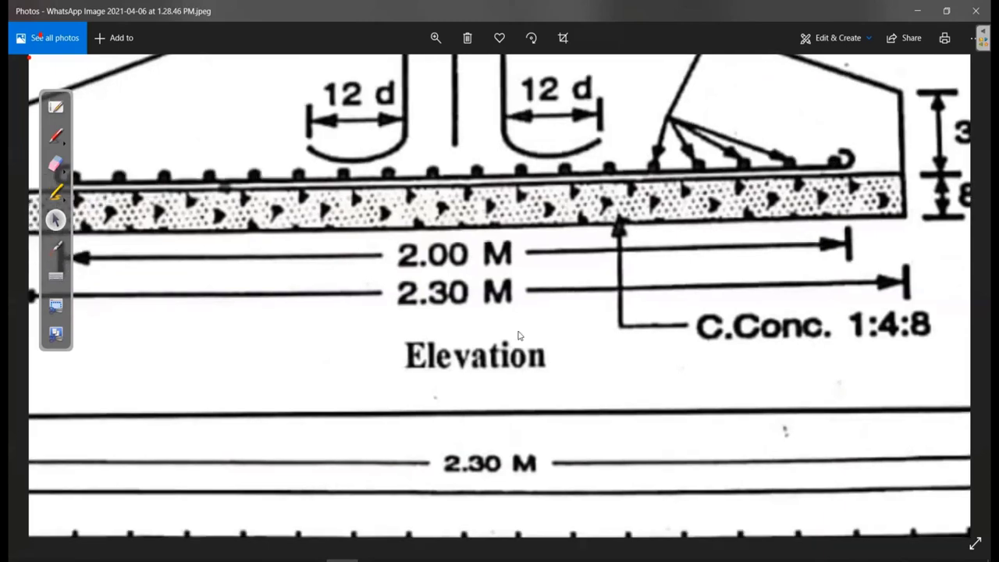
right_click(456, 328)
left_click(413, 327)
mouse_move(413, 328)
left_mouse_down()
mouse_move(724, 265)
mouse_move(374, 297)
mouse_move(387, 333)
left_mouse_up()
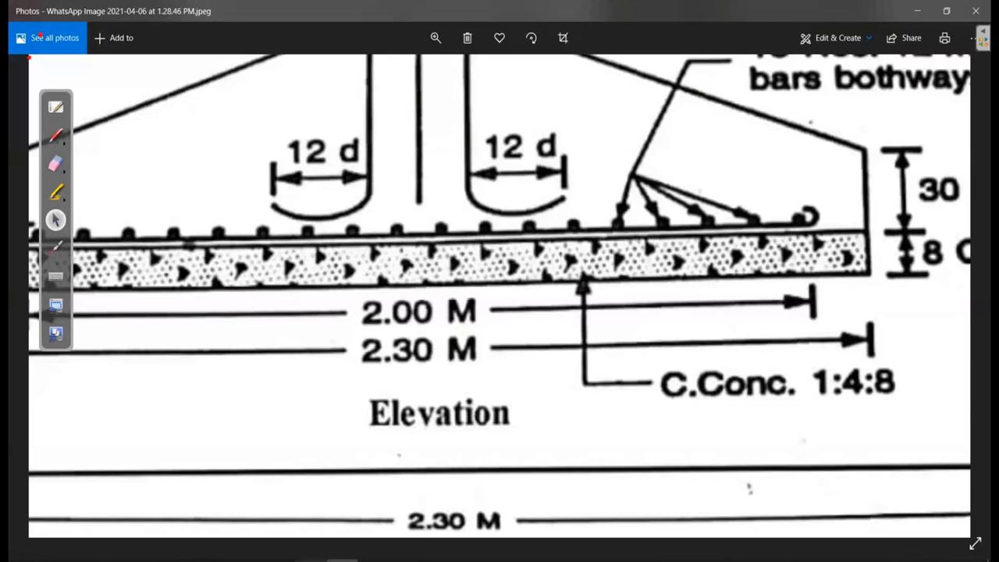
left_click(302, 559)
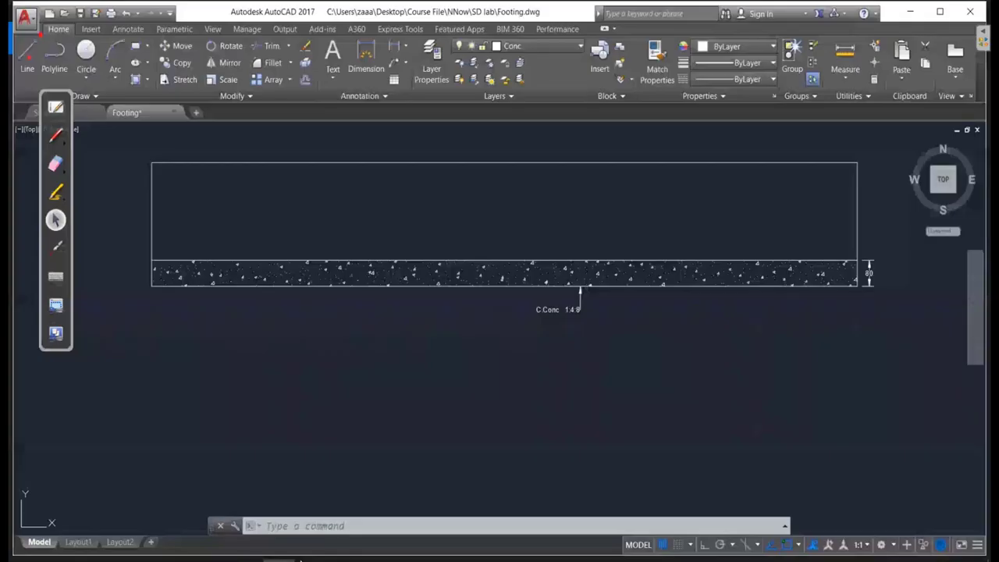
Add a 2300 linear dimension across the footing's bottom corners, placed below it.
type("dli")
key("Return")
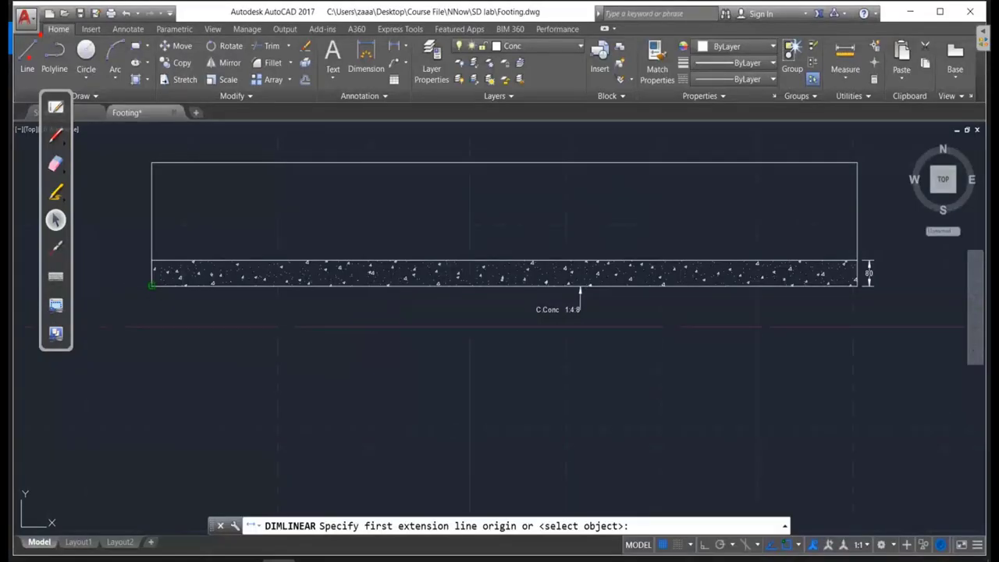
left_click(153, 286)
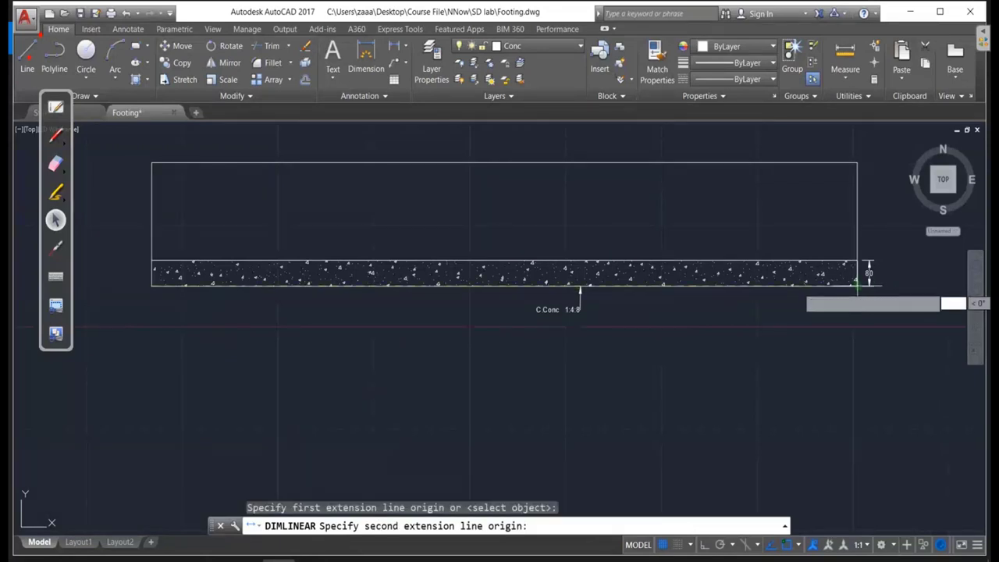
left_click(856, 286)
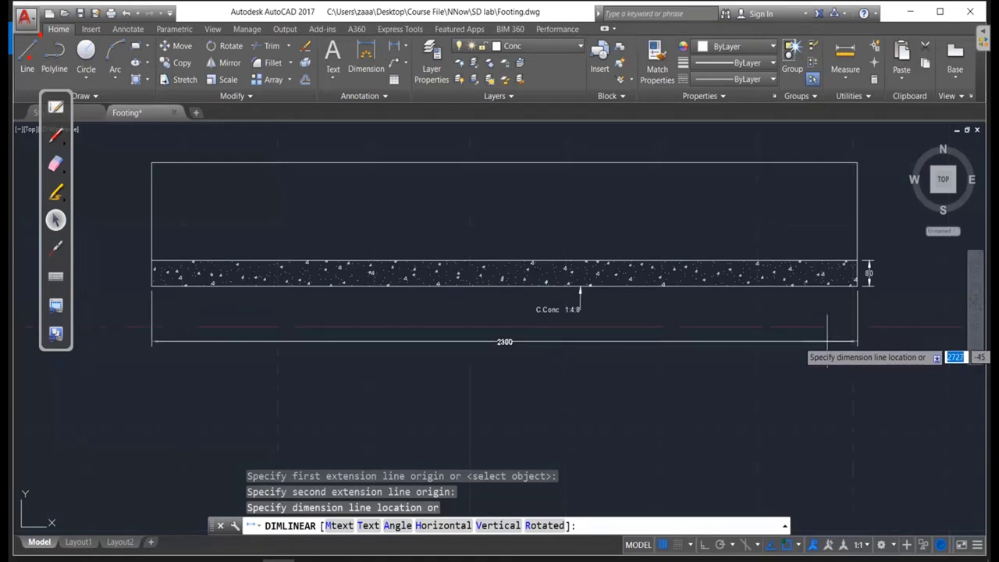
left_click(820, 344)
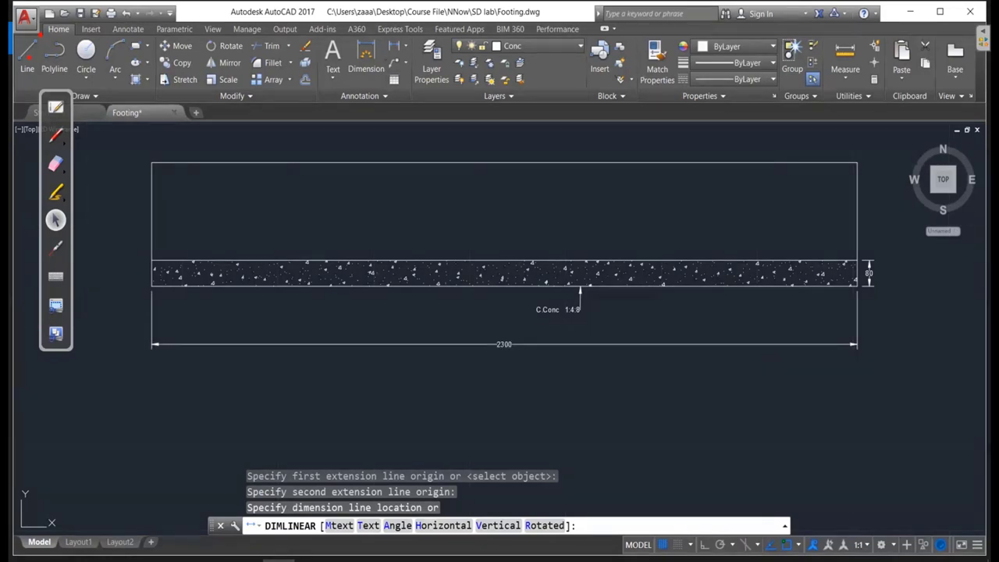
scroll(613, 248, "up", 1)
scroll(613, 248, "down", 1)
scroll(508, 401, "down", 2)
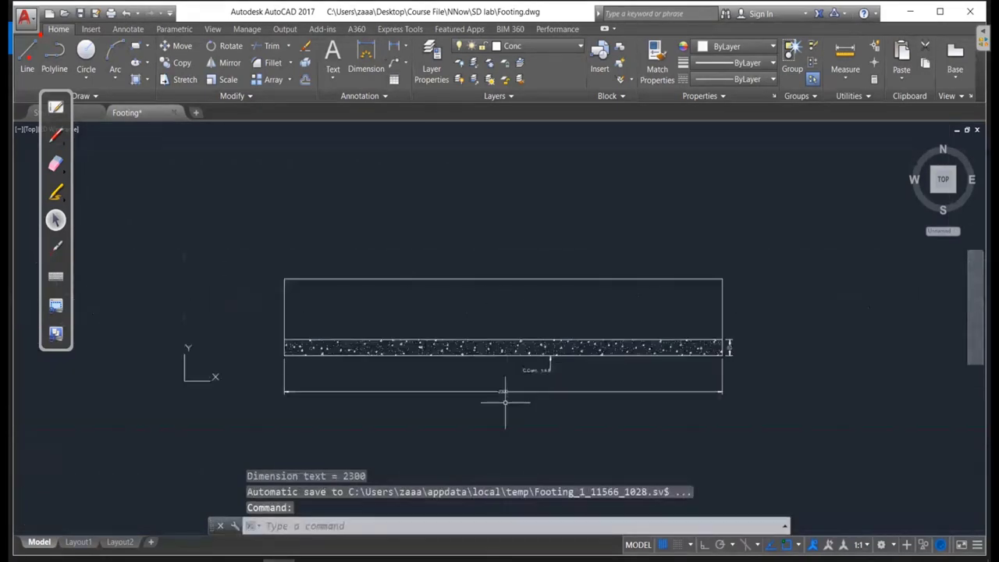
scroll(484, 316, "up", 5)
Change the dimension text from 2300 to 2.3 M.
left_click(484, 316)
left_click(487, 317)
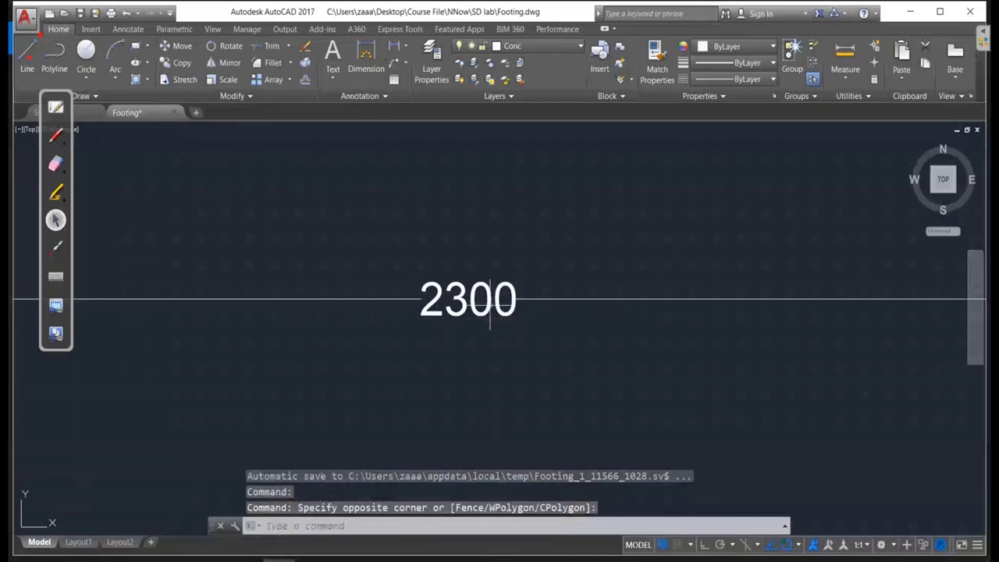
key("Escape")
key("Escape")
double_click(482, 312)
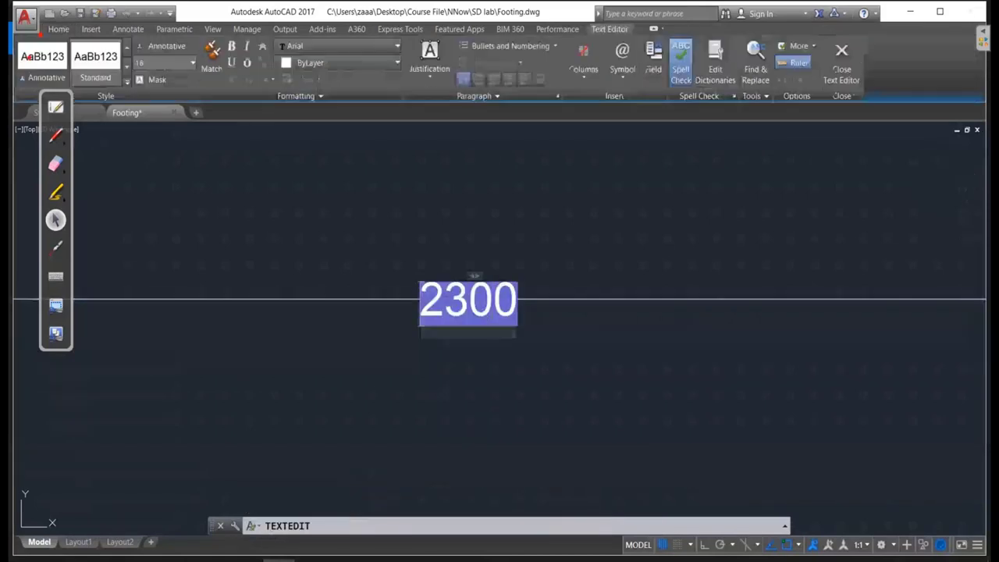
type("2.3 ")
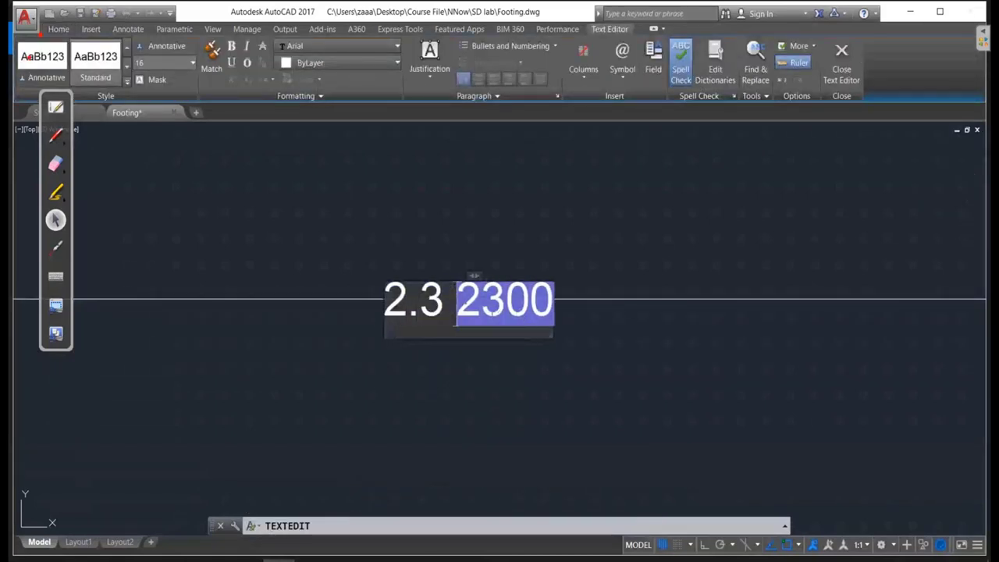
type("M")
key("Delete")
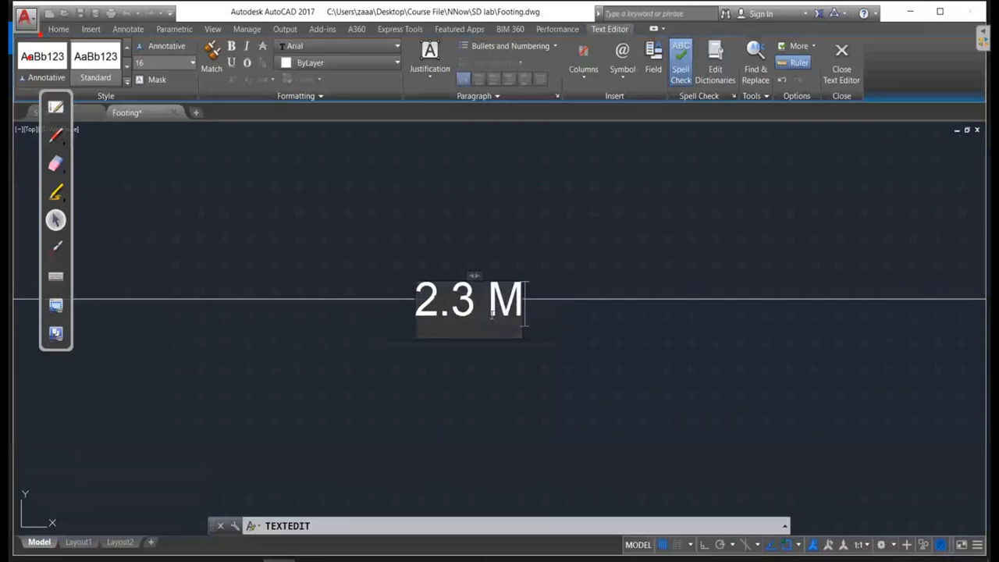
left_click(598, 387)
scroll(600, 387, "down", 2)
scroll(617, 383, "down", 4)
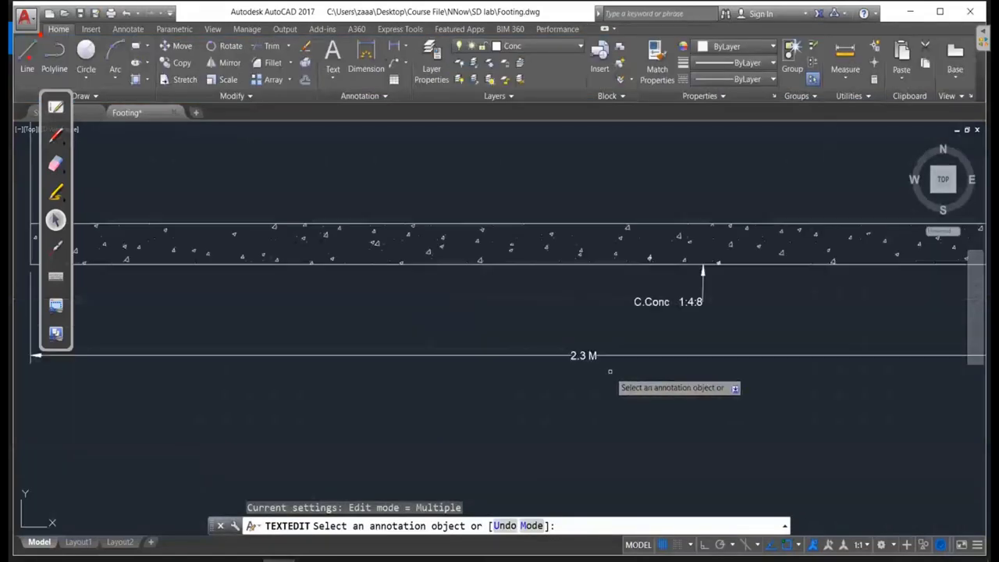
scroll(623, 381, "down", 3)
scroll(623, 381, "up", 2)
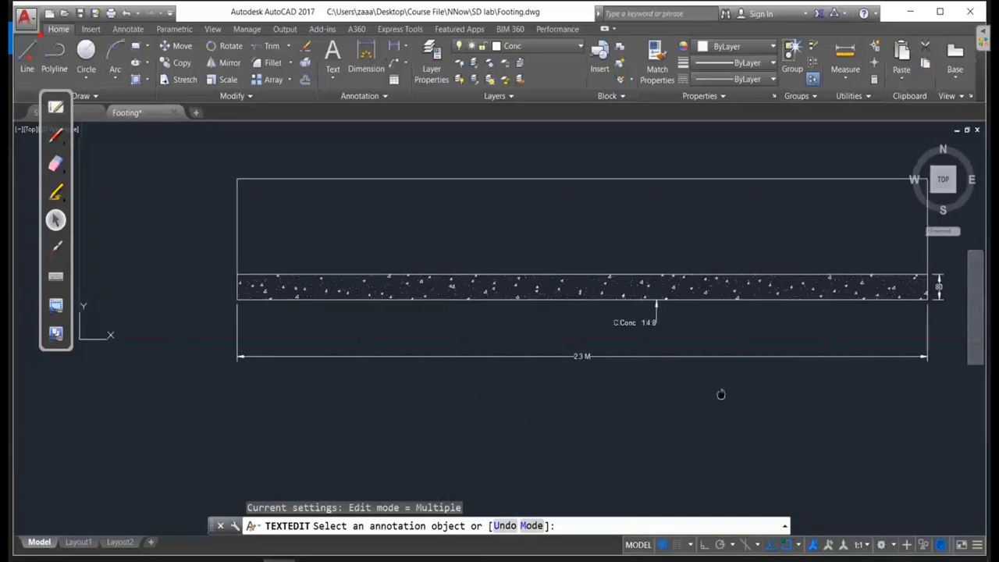
mouse_move(706, 388)
middle_mouse_down()
mouse_move(638, 380)
mouse_move(605, 355)
middle_mouse_up()
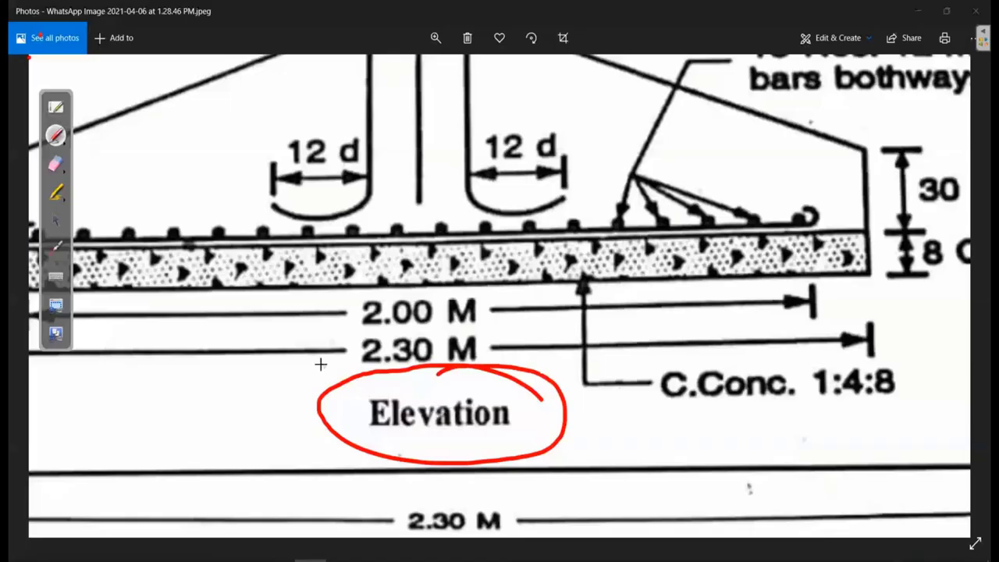
Erase the red circle around the Elevation title on the reference image.
left_click(55, 164)
mouse_move(538, 375)
left_mouse_down()
mouse_move(264, 414)
mouse_move(468, 430)
left_mouse_up()
left_click(56, 221)
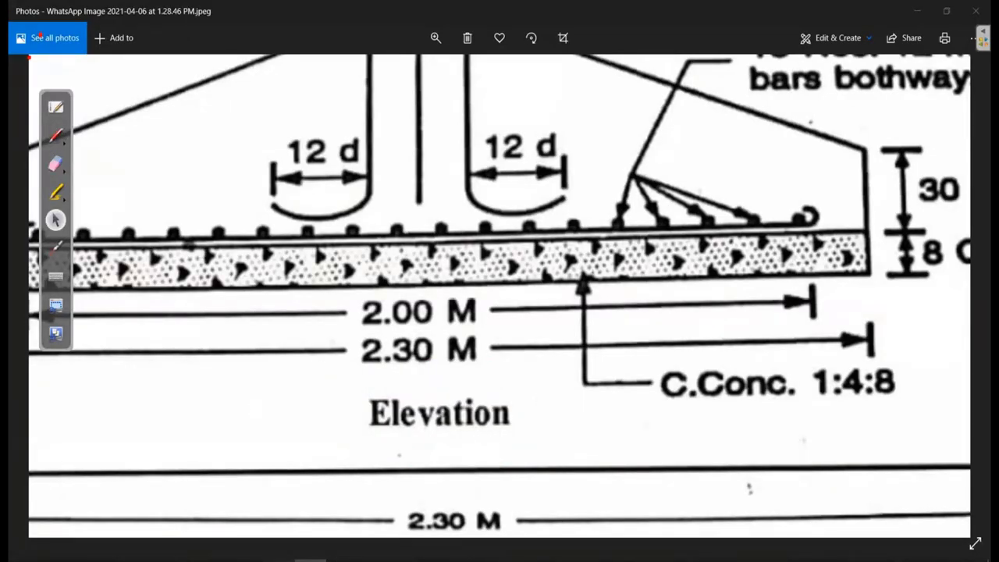
key("Escape")
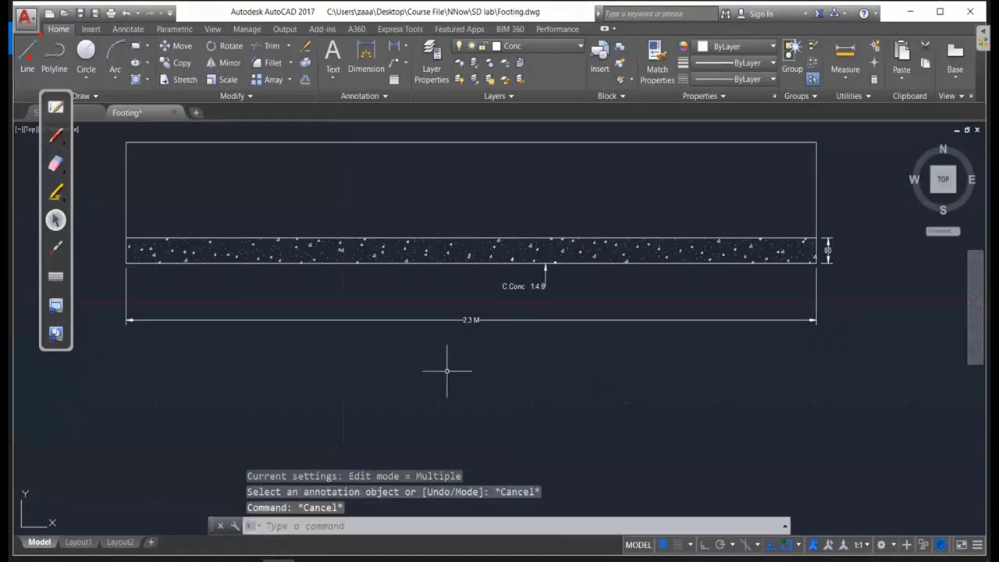
Write 'Elevation' as multiline text at height 16 below the footing.
type("Mt")
key("Return")
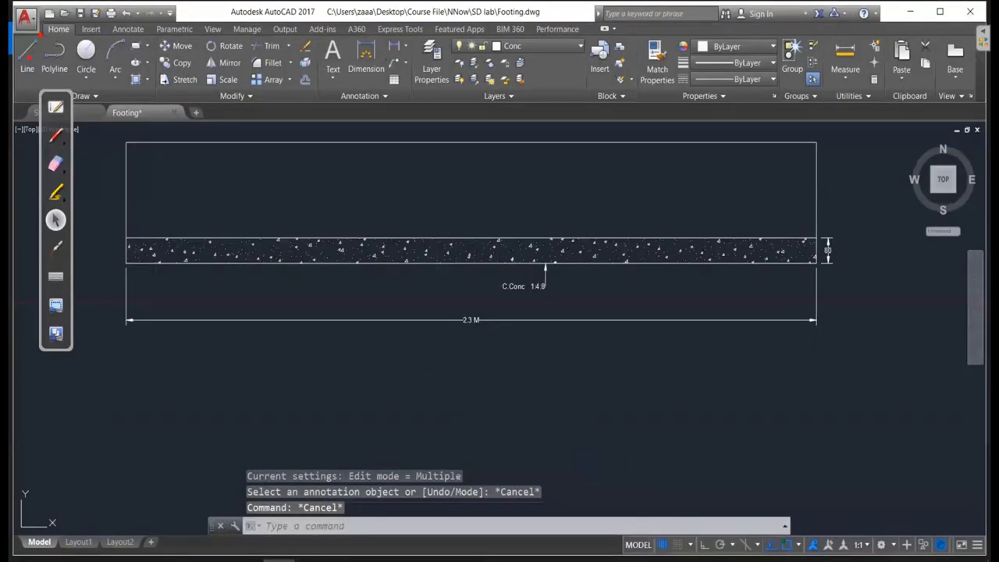
left_click(371, 379)
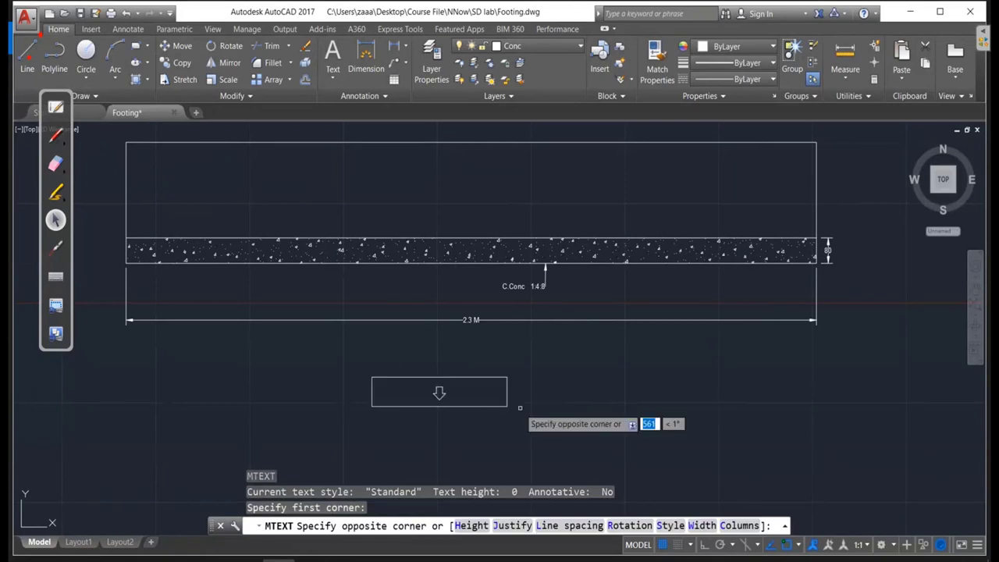
left_click(673, 443)
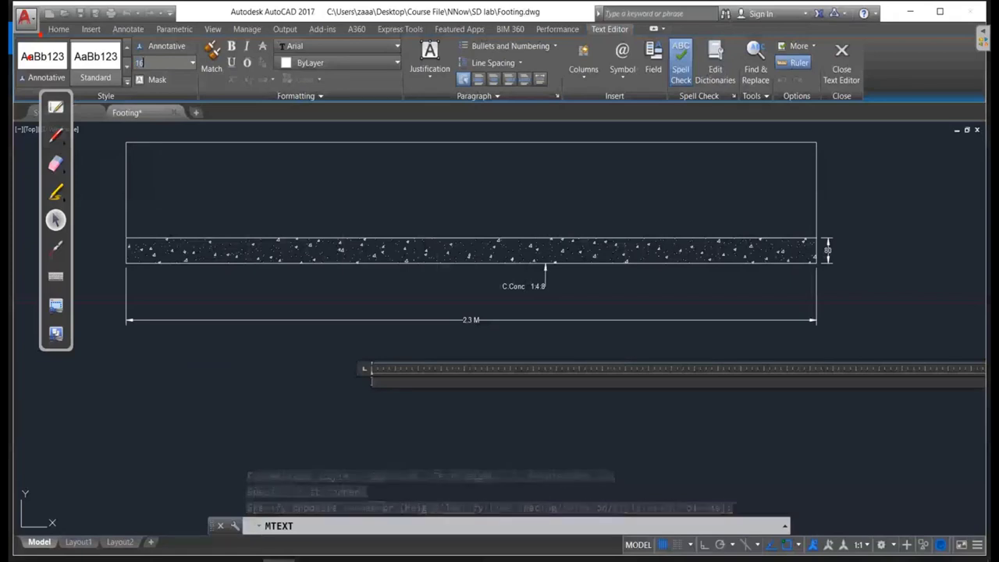
left_click(55, 134)
mouse_move(184, 49)
left_mouse_down()
mouse_move(357, 393)
mouse_move(329, 407)
left_mouse_up()
left_click(55, 222)
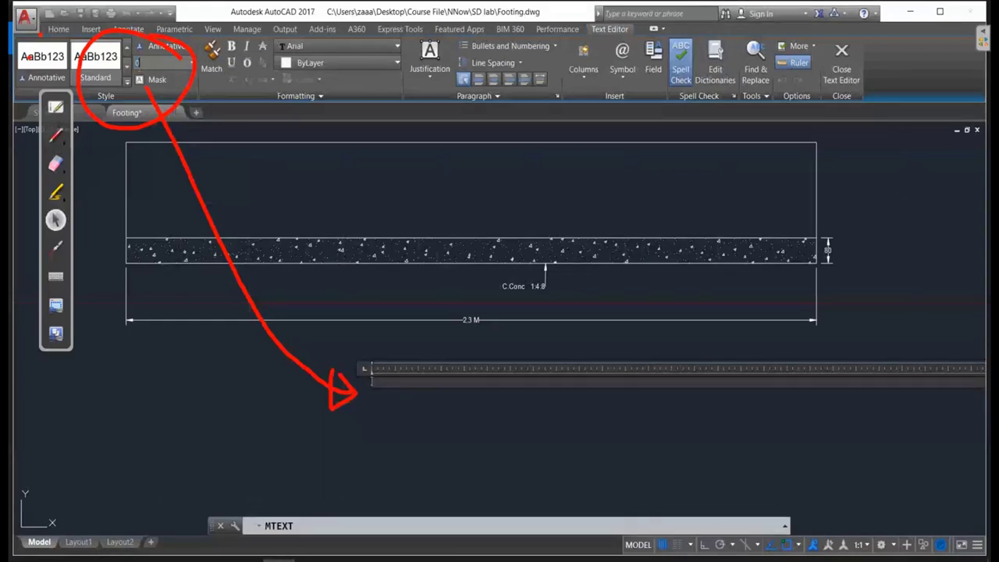
key("Return")
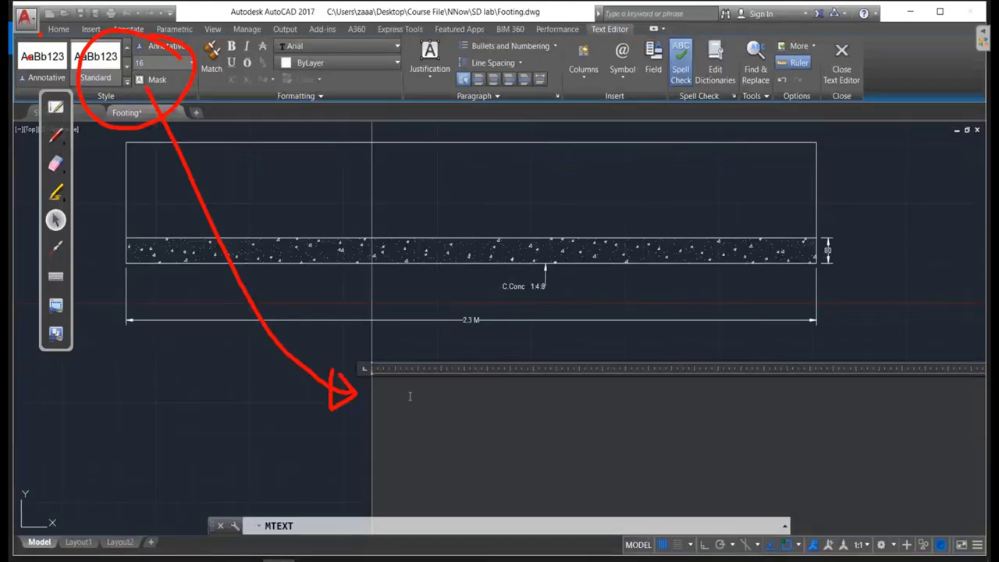
type("e")
type("at")
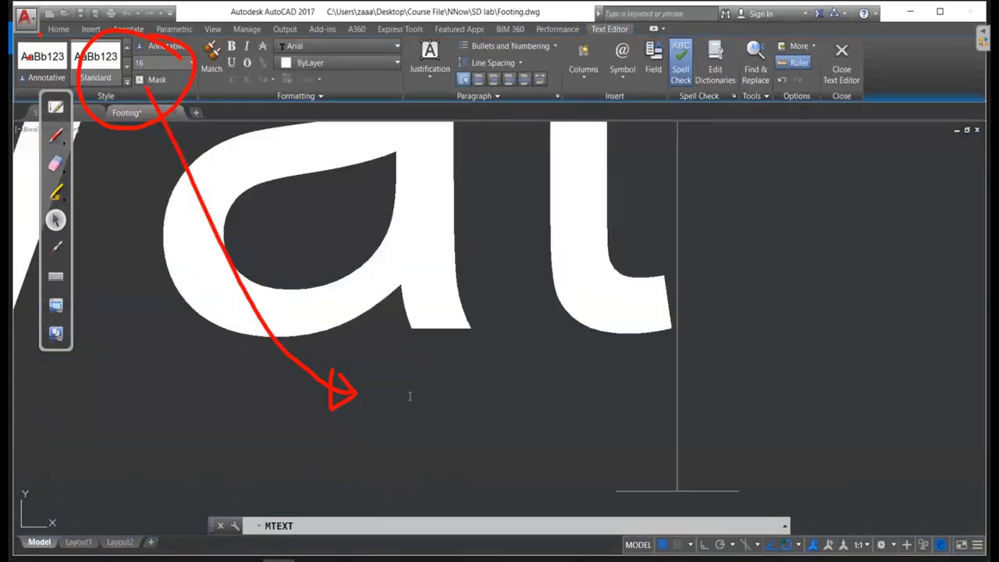
type("ion")
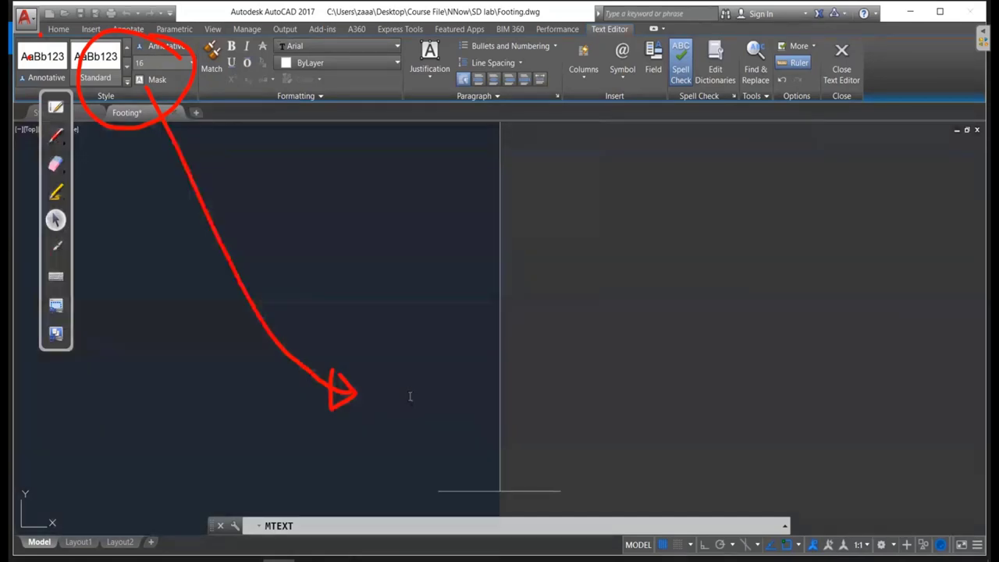
key("Escape")
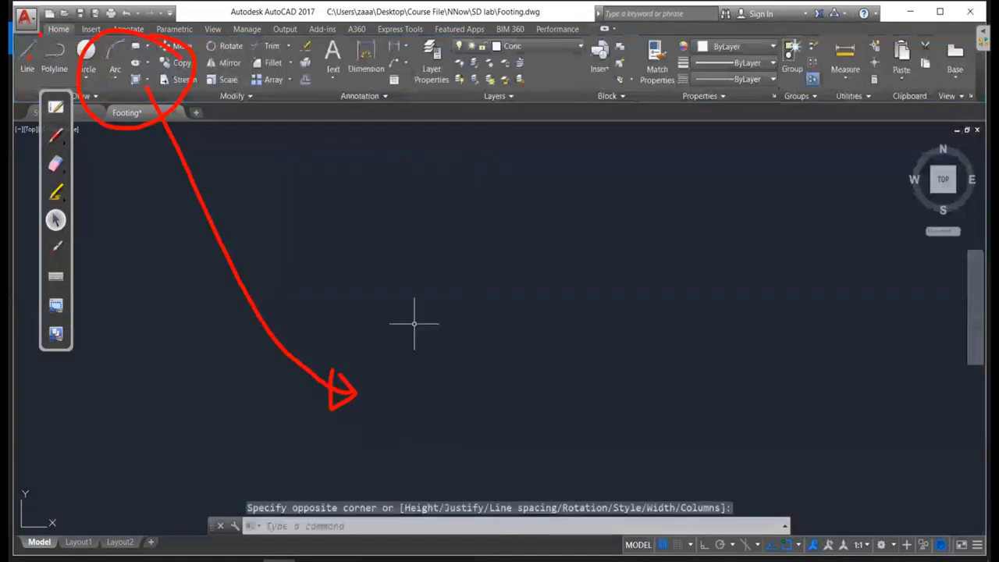
scroll(437, 235, "down", 3)
scroll(480, 252, "down", 2)
scroll(457, 252, "down", 2)
scroll(545, 293, "down", 2)
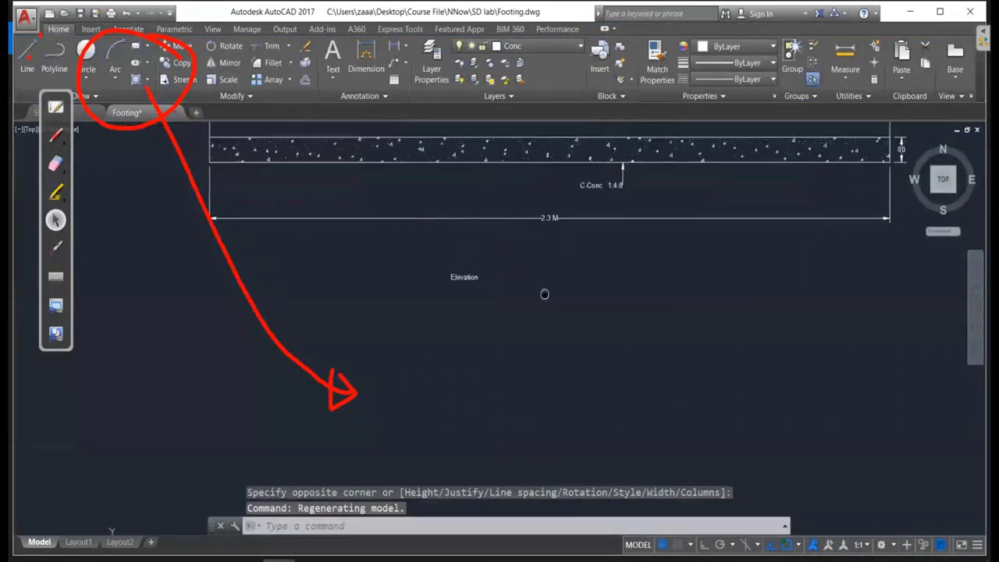
Move the Elevation text, picking a base point on it.
type("M")
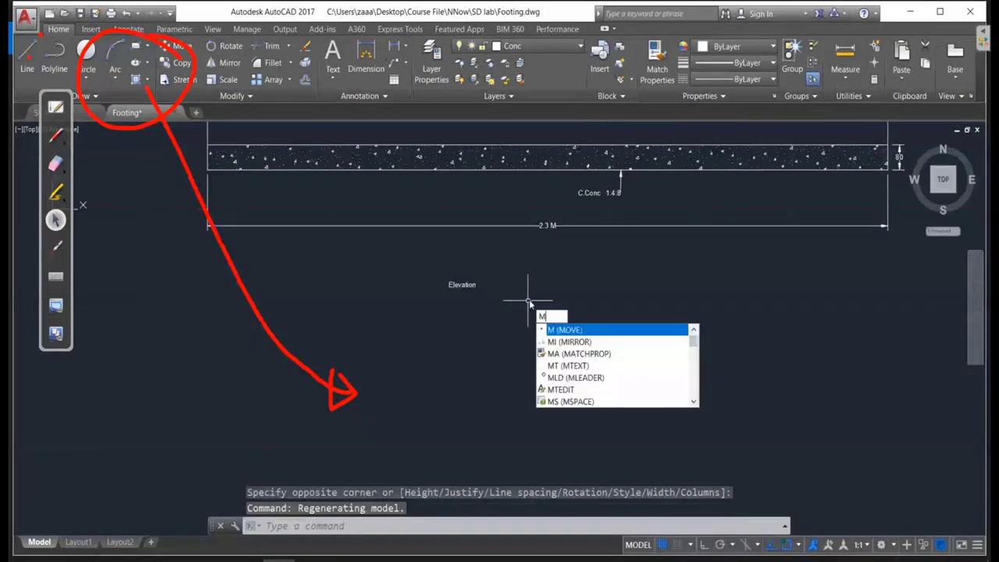
key("Return")
left_click(495, 312)
left_click(434, 278)
key("Return")
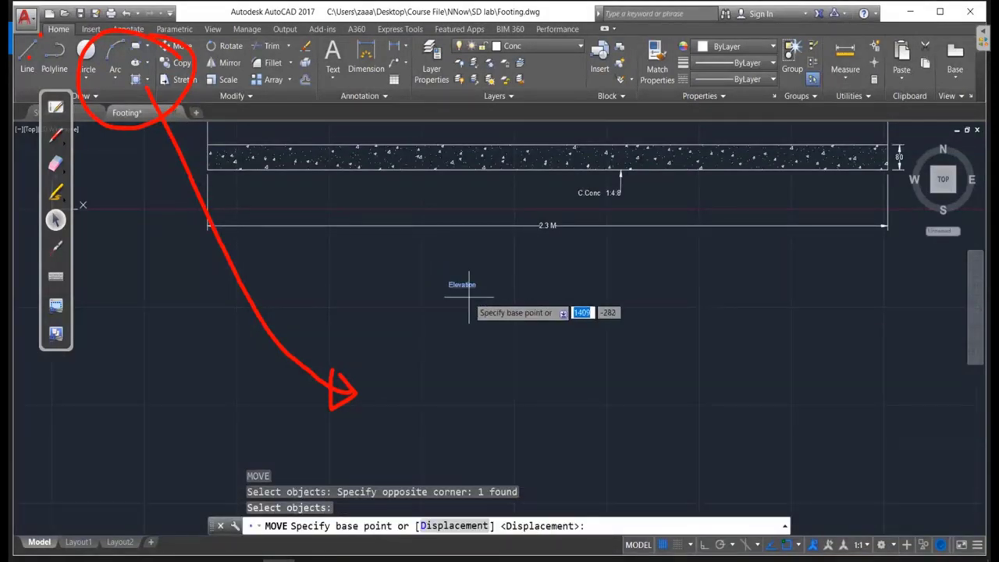
left_click(452, 286)
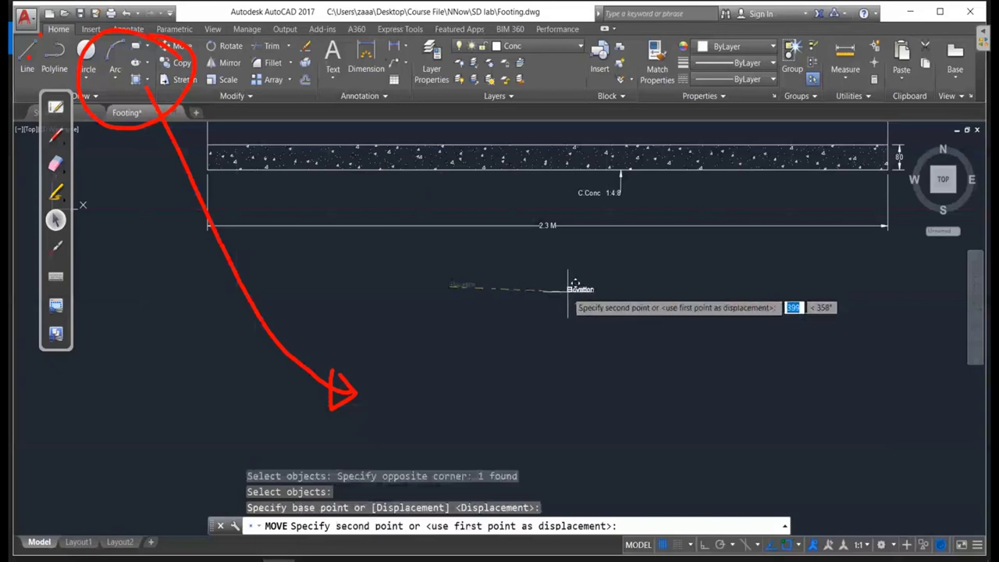
Drop the Elevation text below the dimension and sketch a scale hint on screen.
left_click(547, 266)
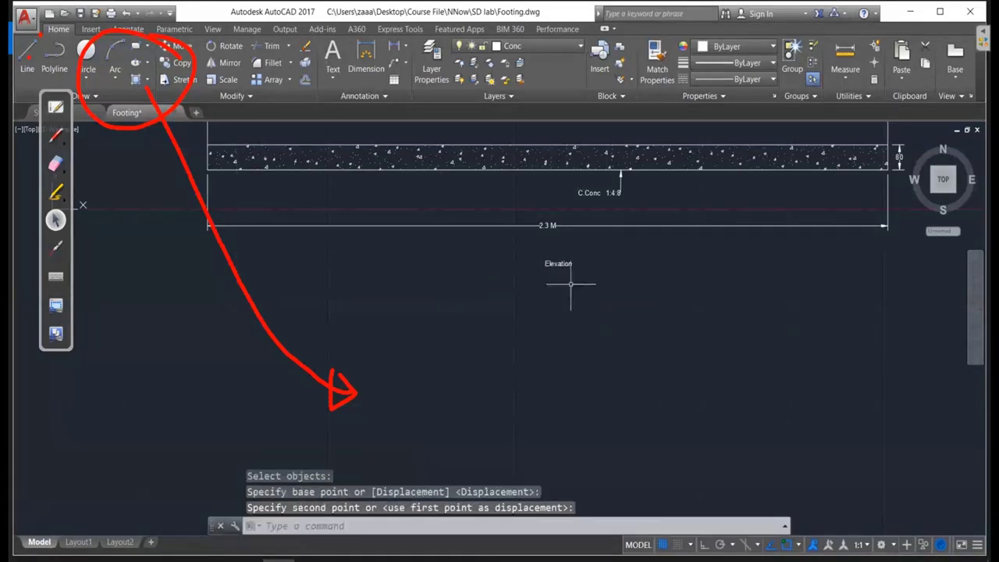
key("Escape")
key("Escape")
key("Escape")
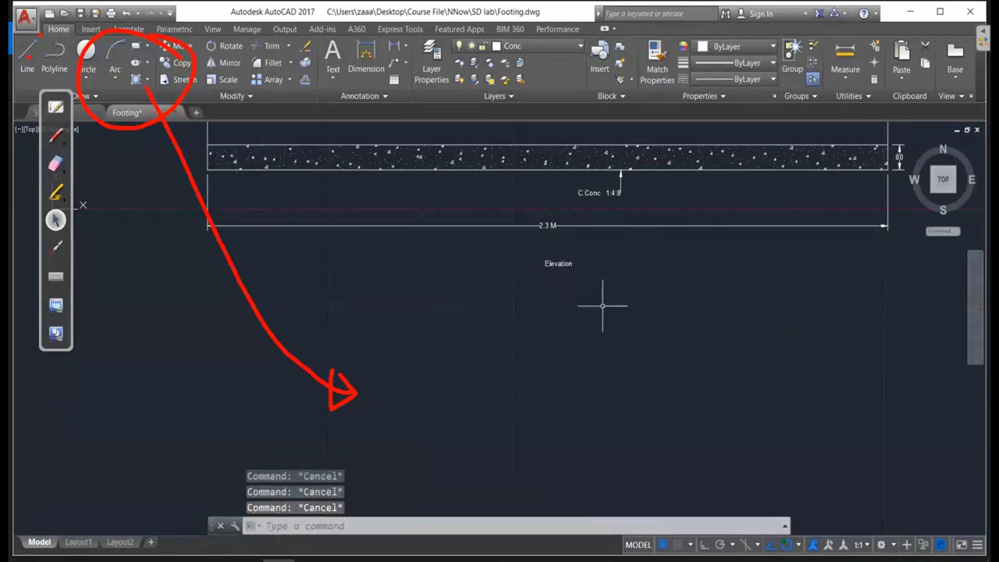
left_click(55, 134)
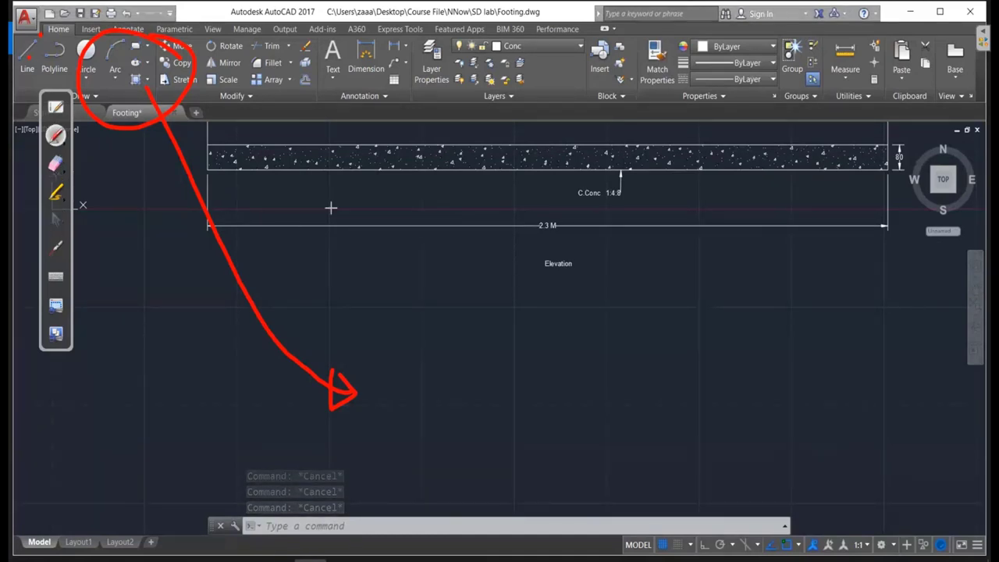
mouse_move(331, 187)
left_mouse_down()
mouse_move(291, 193)
mouse_move(291, 244)
mouse_move(382, 224)
left_mouse_up()
mouse_move(402, 189)
left_mouse_down()
mouse_move(383, 209)
mouse_move(443, 156)
left_mouse_up()
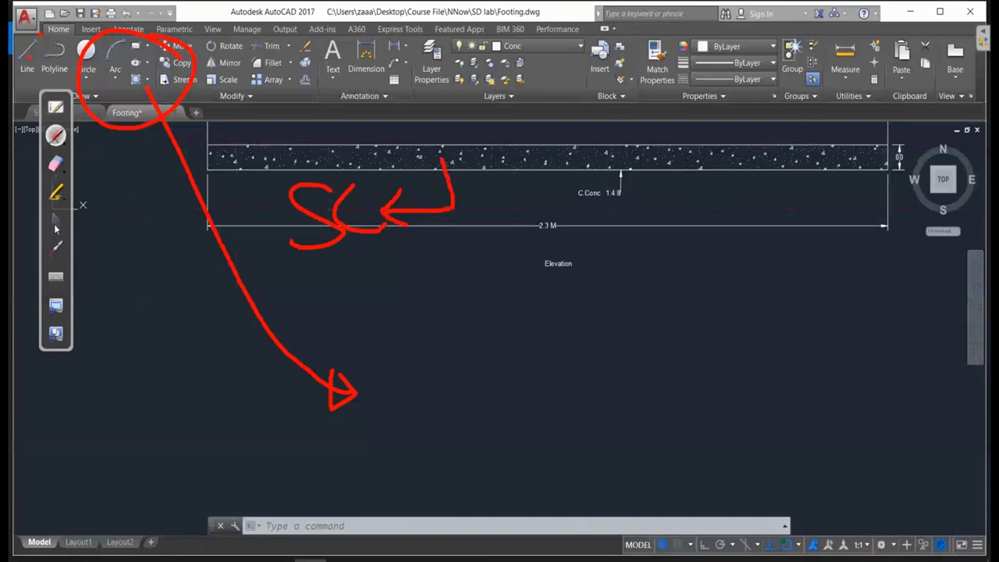
left_click(55, 225)
Scale the Elevation text by a factor of 3 from its left end.
type("sc")
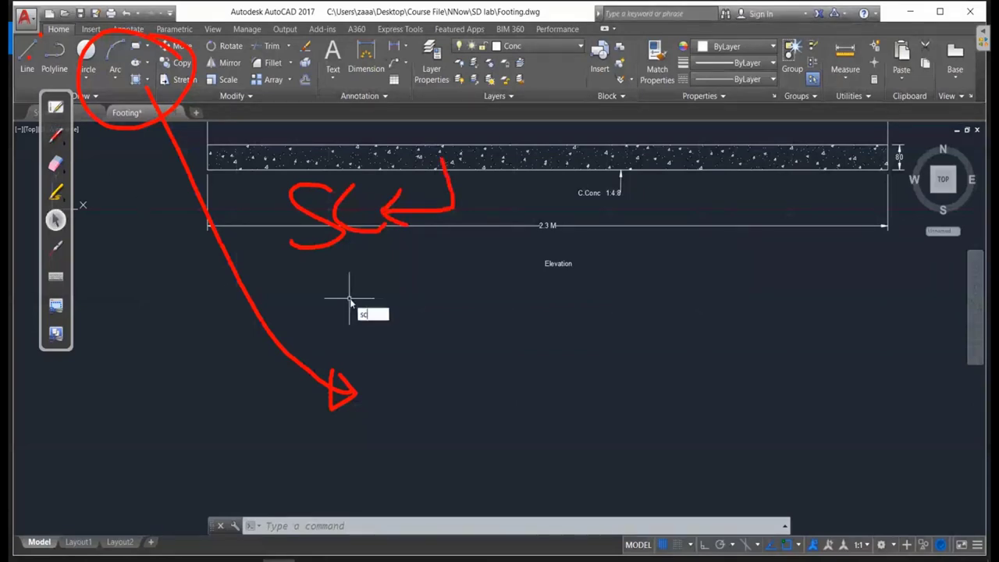
key("Return")
left_click(602, 287)
left_click(534, 251)
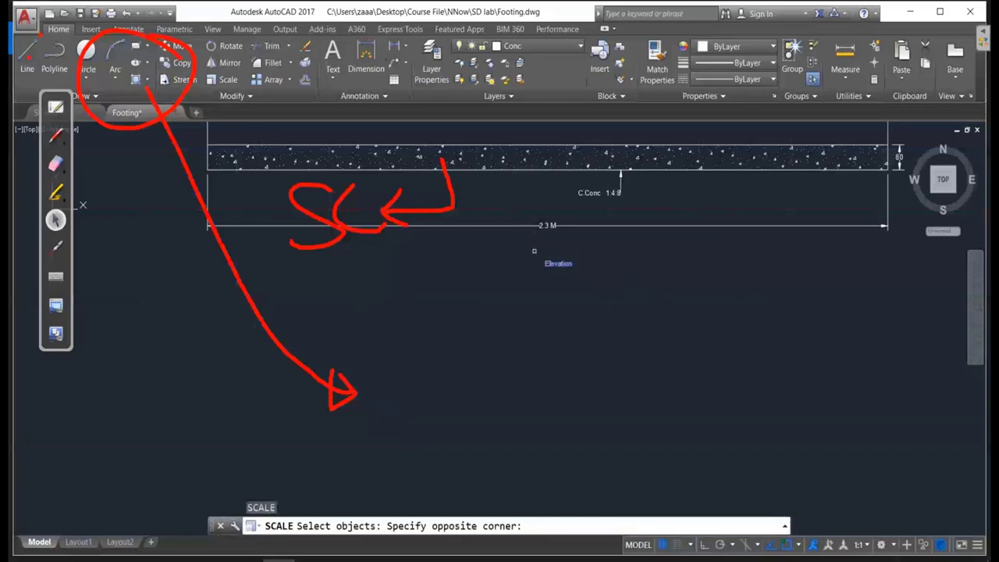
left_click(534, 250)
key("Return")
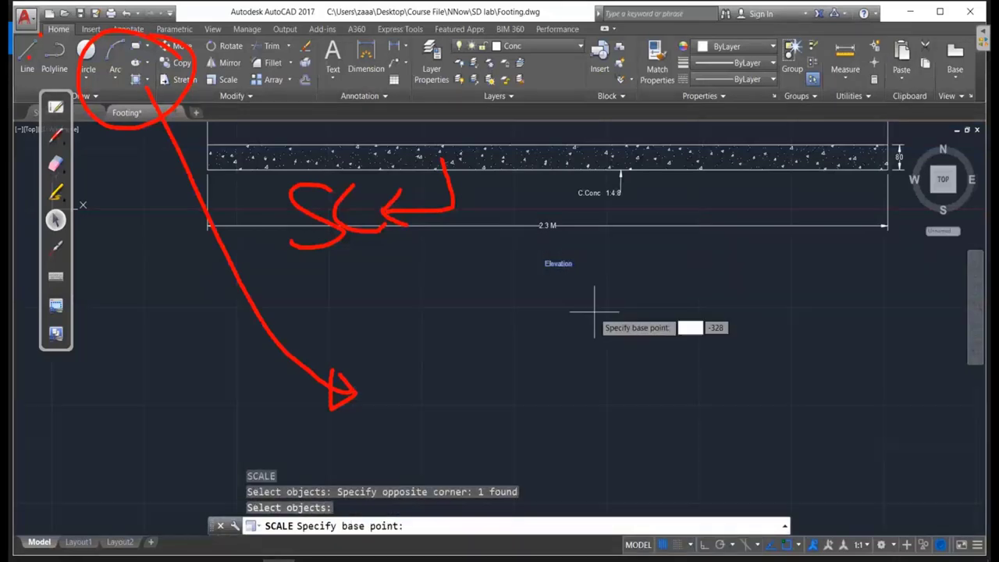
scroll(589, 277, "up", 2)
scroll(589, 278, "up", 1)
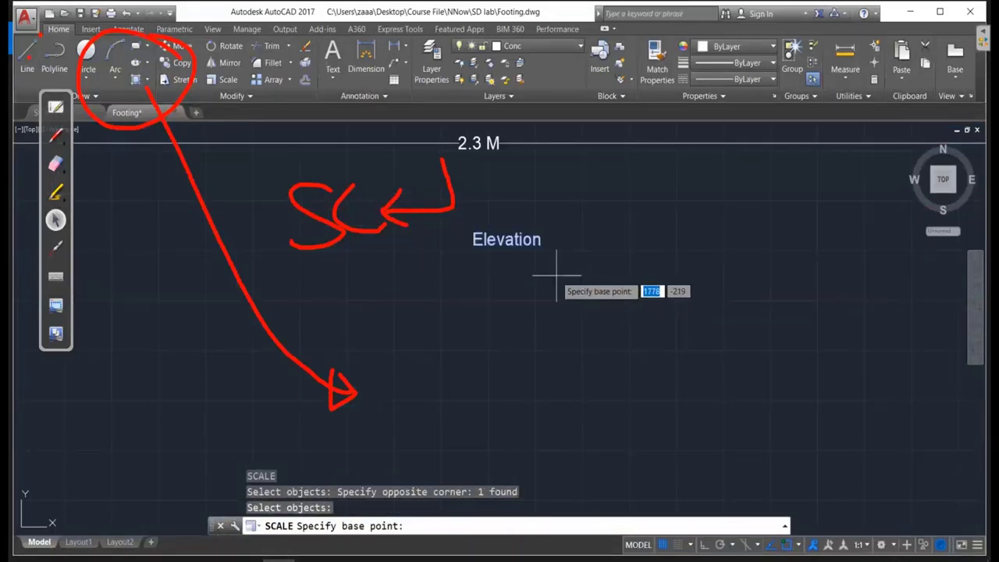
left_click(475, 243)
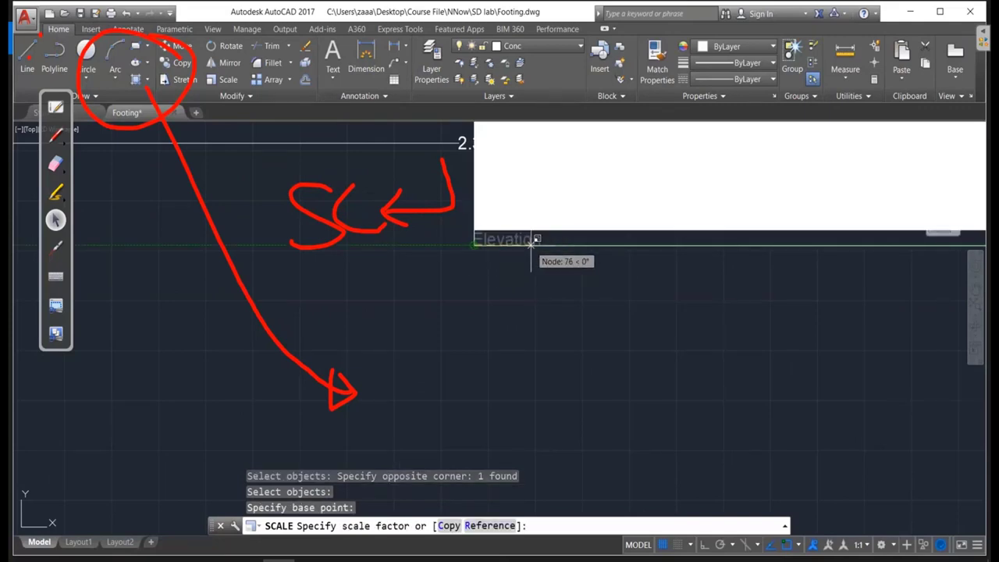
type("3")
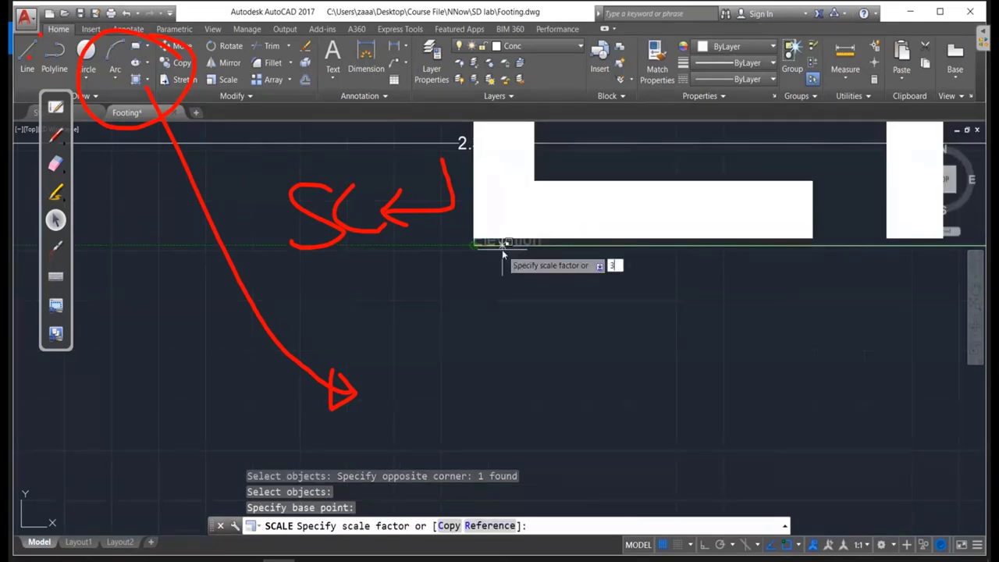
key("Return")
scroll(515, 275, "down", 5)
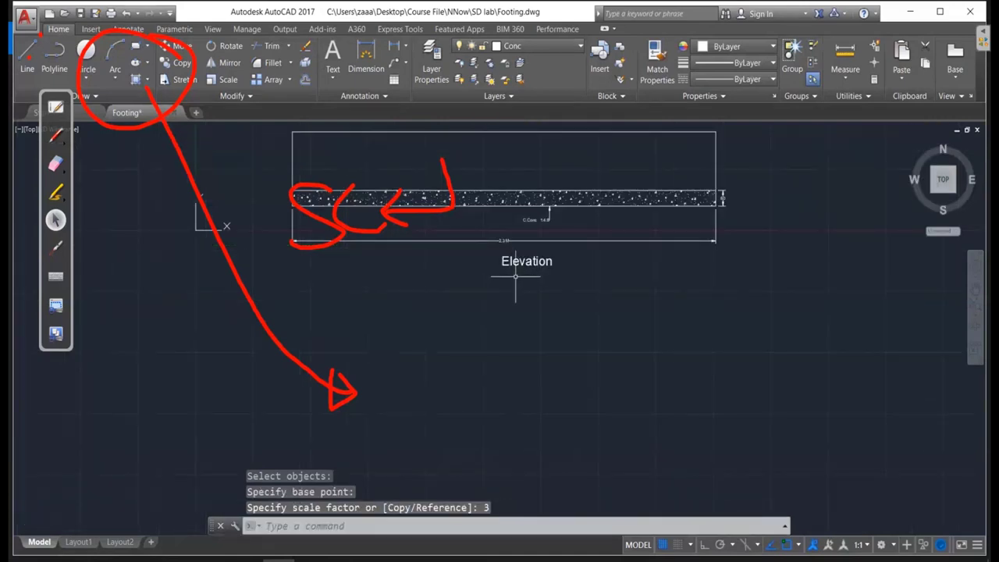
Erase the red on-screen marks around the footing.
left_click(61, 163)
left_click_drag(406, 164, 406, 394)
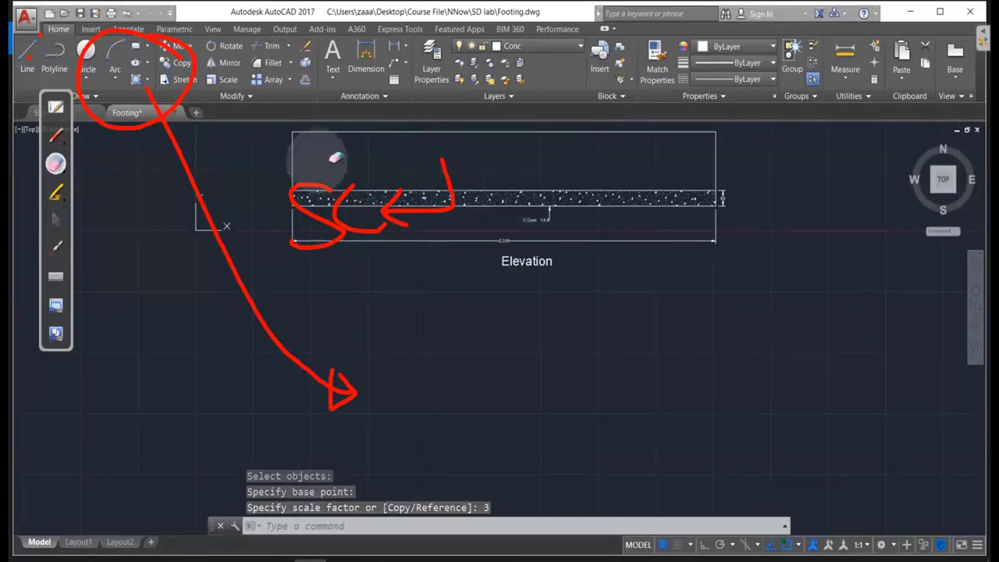
mouse_move(90, 197)
left_mouse_down()
mouse_move(42, 56)
mouse_move(283, 312)
mouse_move(446, 352)
left_mouse_up()
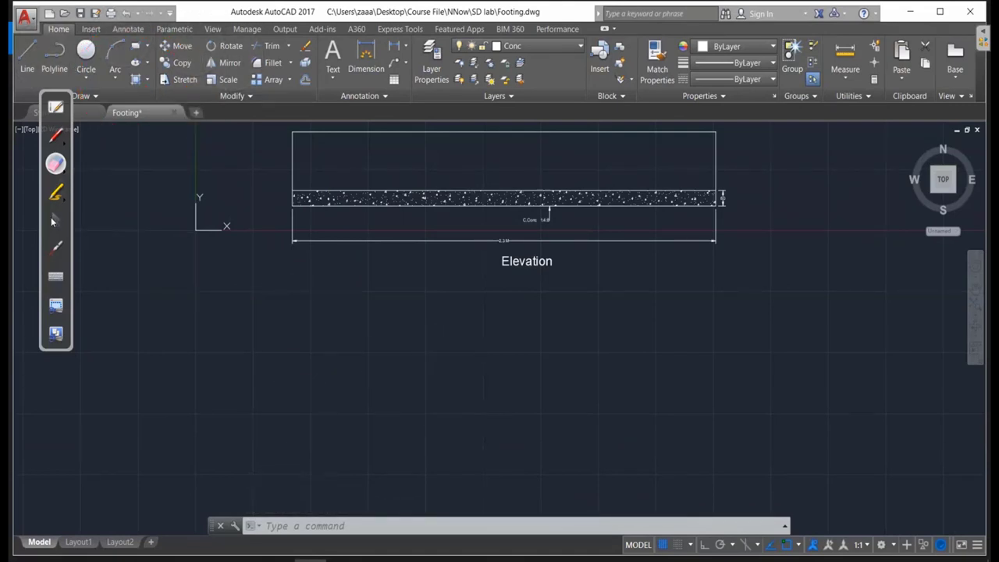
Move the Elevation text to sit centred beneath the 2.3 M dimension.
left_click(56, 219)
type("m")
key("Return")
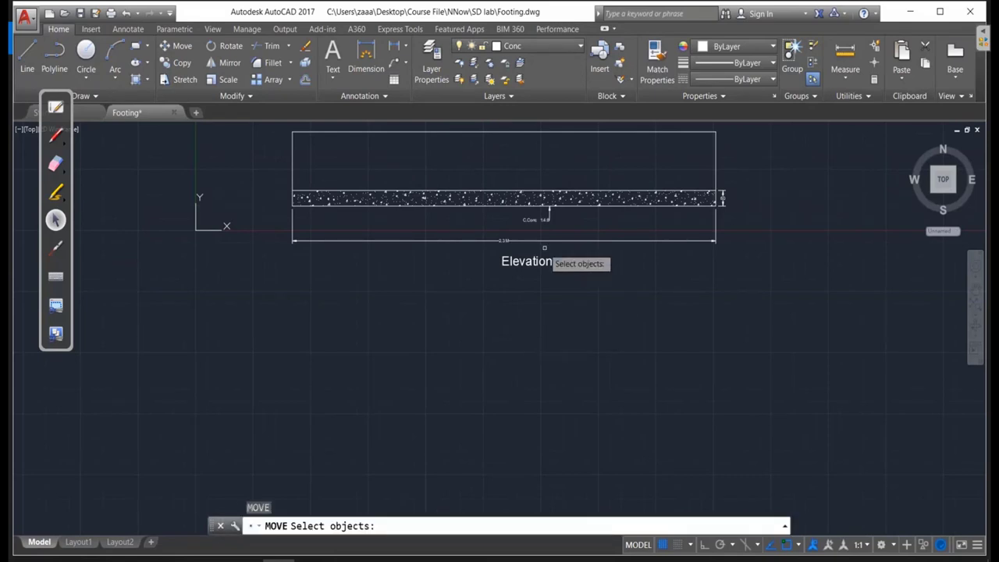
left_click(536, 261)
key("Return")
left_click(543, 252)
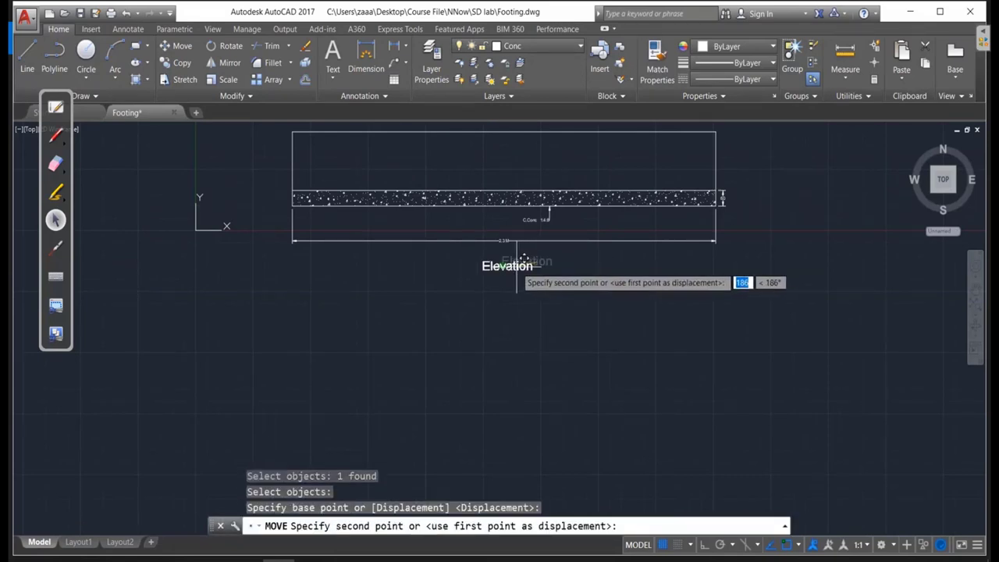
key("Escape")
key("Escape")
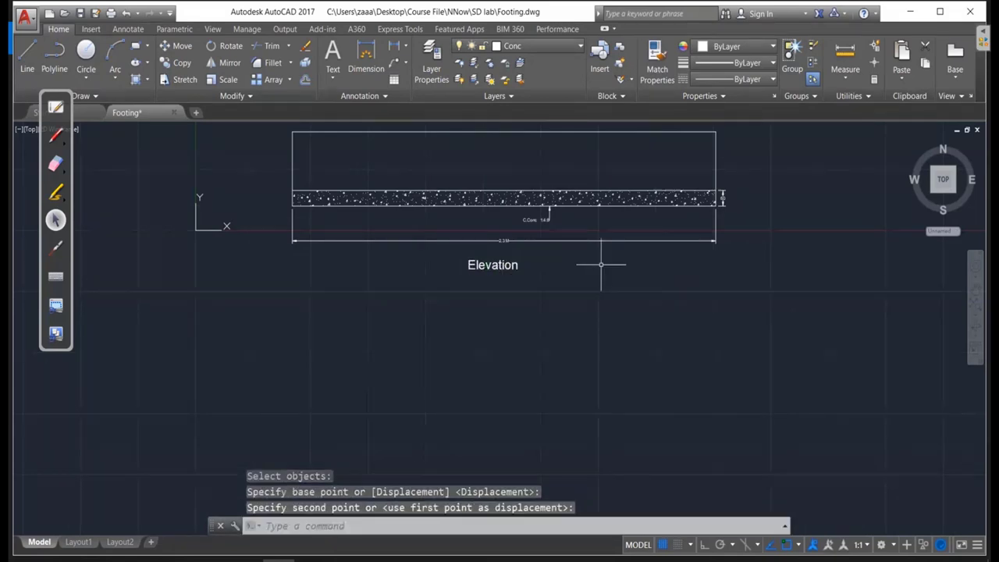
scroll(582, 269, "up", 4)
scroll(581, 272, "down", 2)
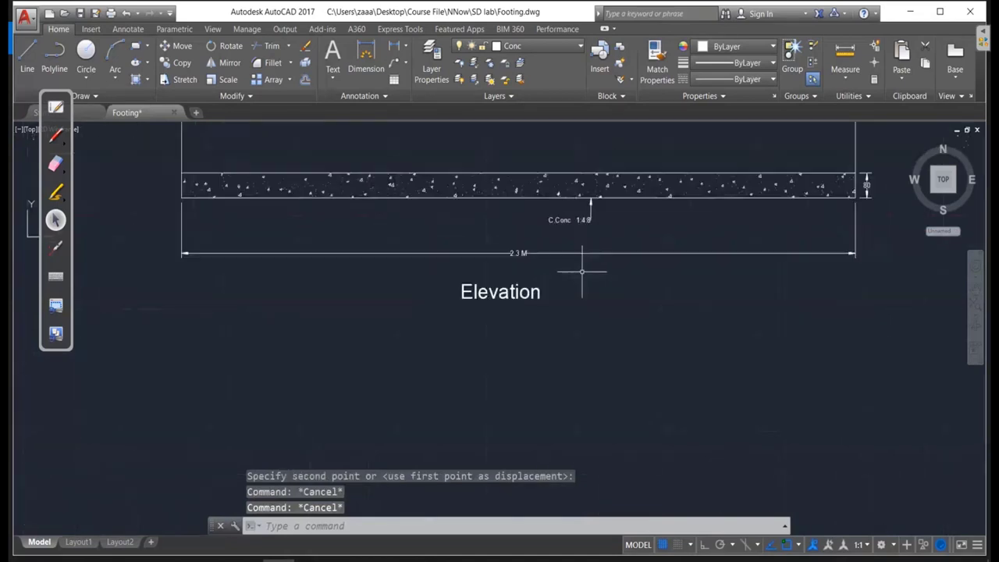
middle_click_drag(632, 278, 588, 302)
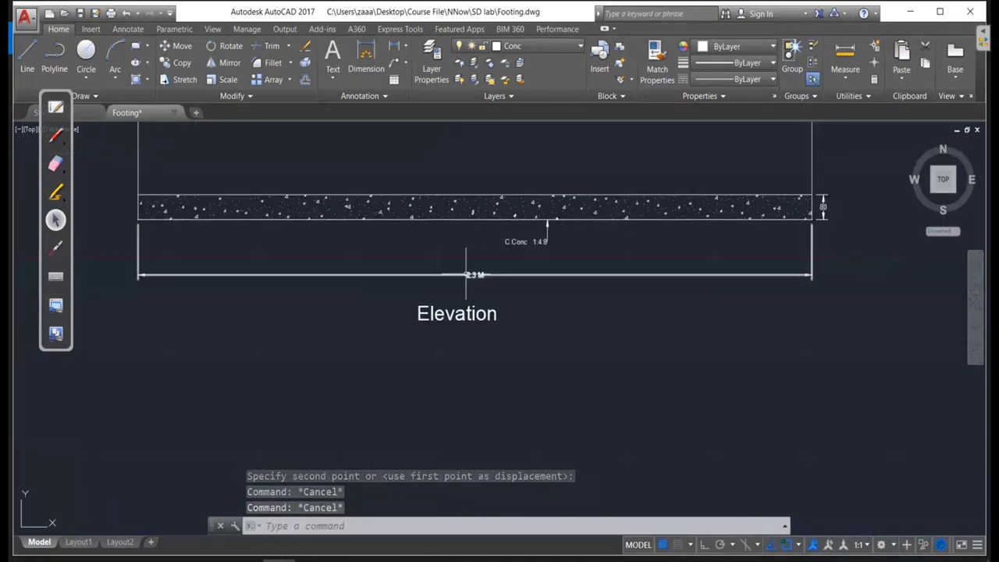
scroll(485, 275, "up", 2)
scroll(485, 275, "up", 1)
scroll(480, 273, "down", 1)
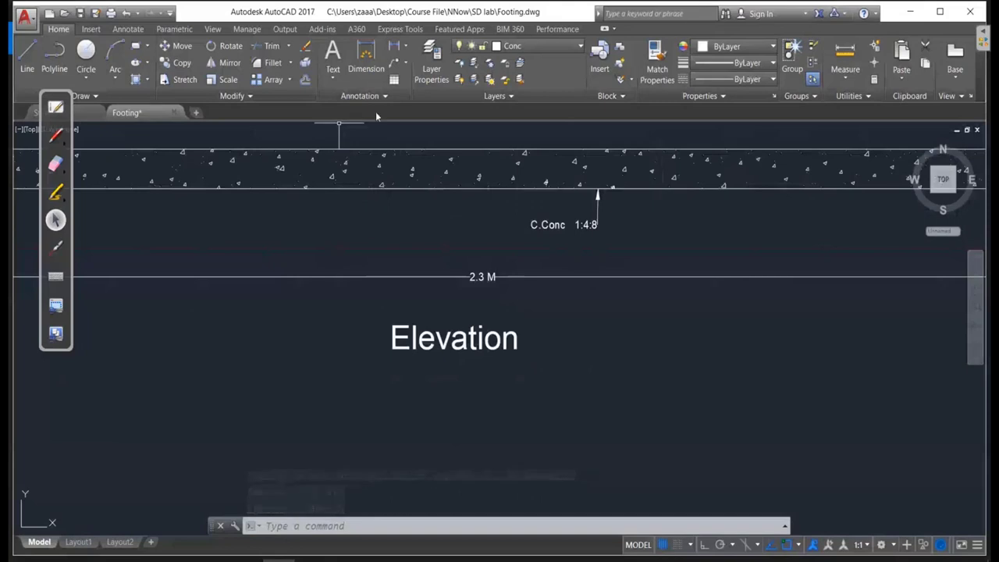
left_click(383, 97)
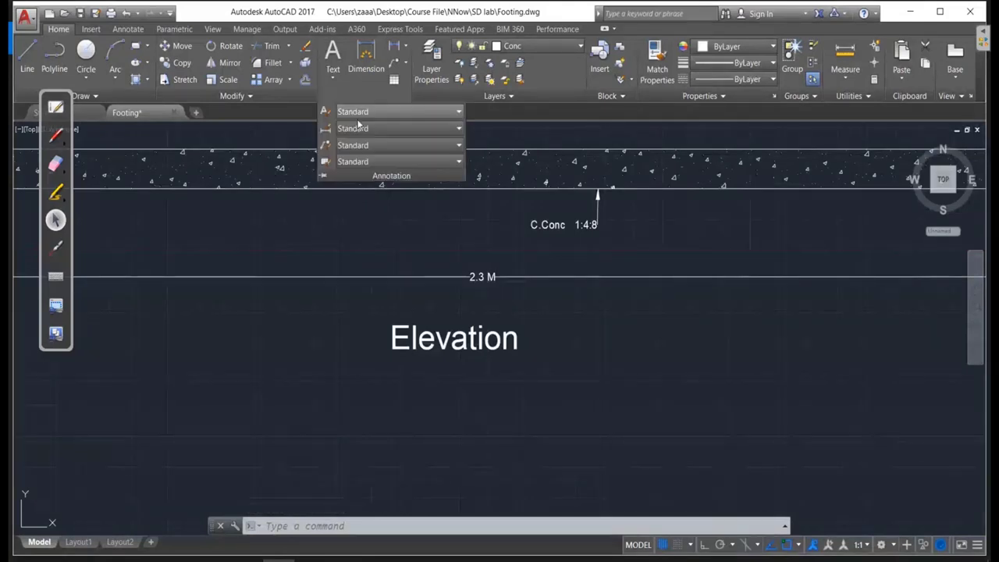
left_click(327, 145)
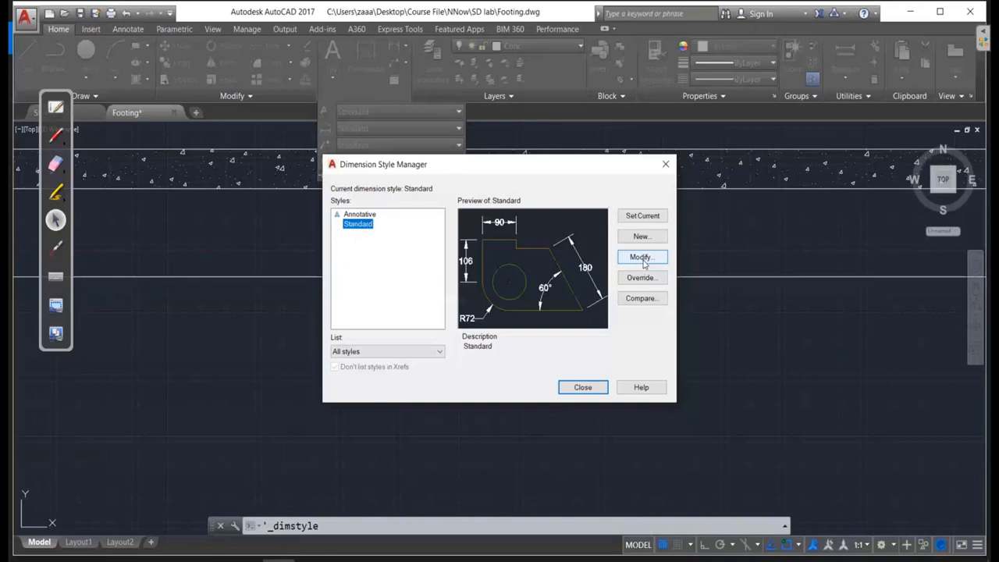
left_click(642, 257)
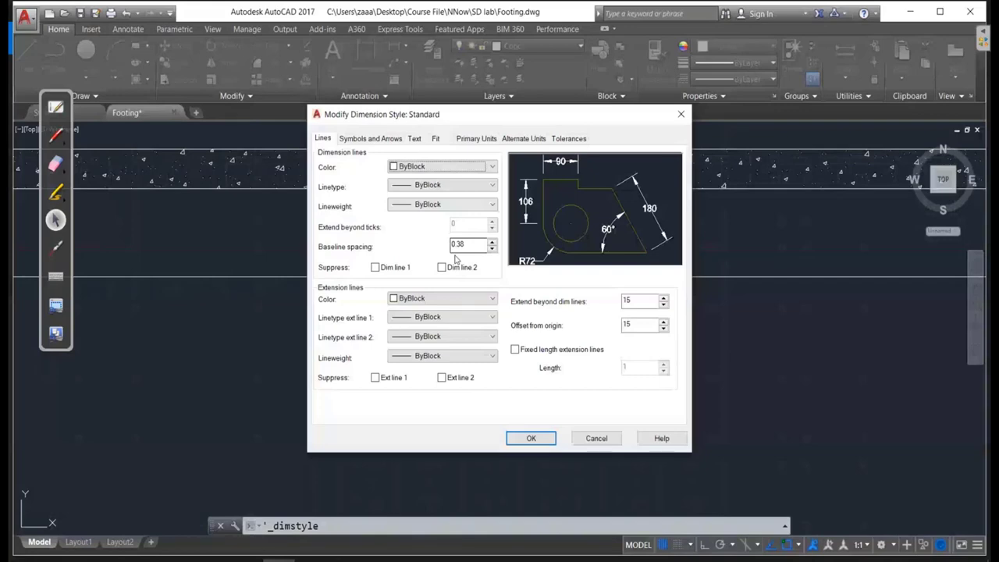
key("Return")
key("Return")
scroll(539, 282, "down", 2)
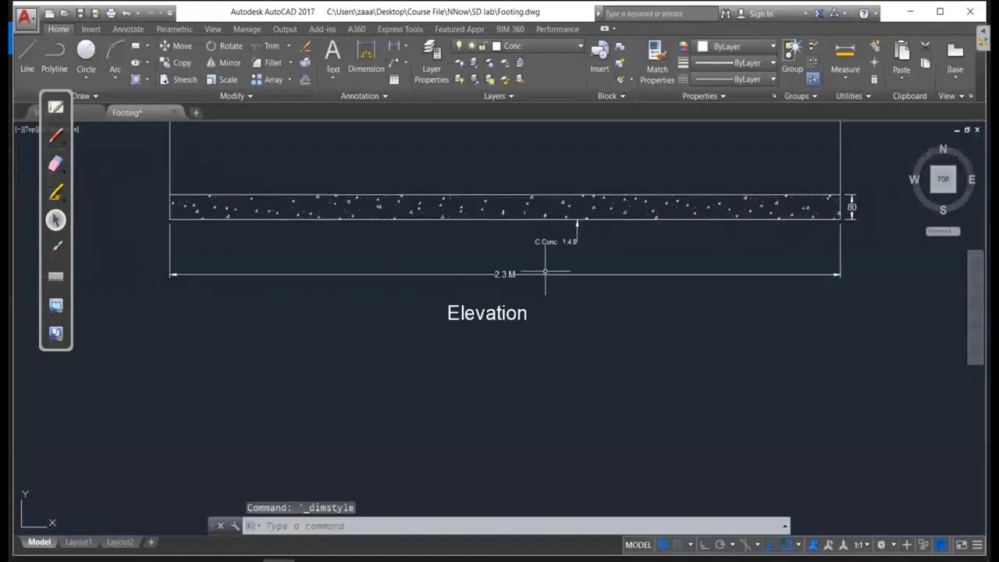
scroll(545, 272, "down", 2)
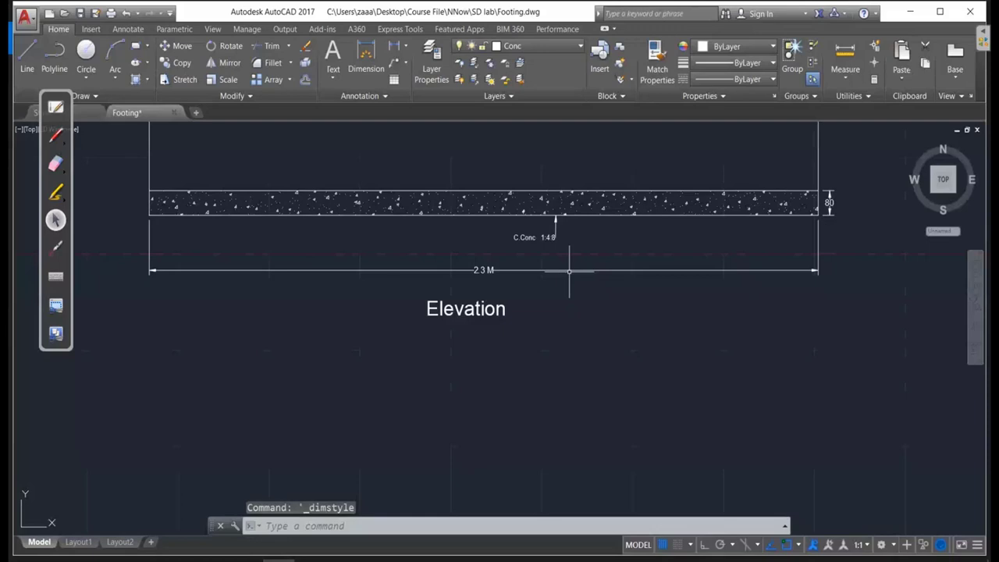
Raise the 2.3 M dimension closer to the concrete base.
middle_click_drag(649, 290, 635, 368)
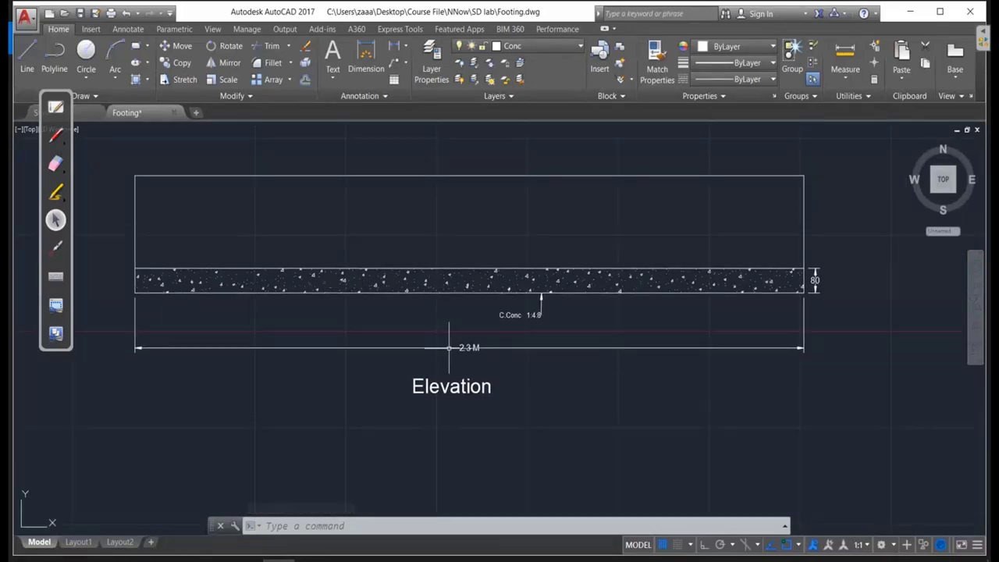
left_click(449, 348)
left_click(469, 348)
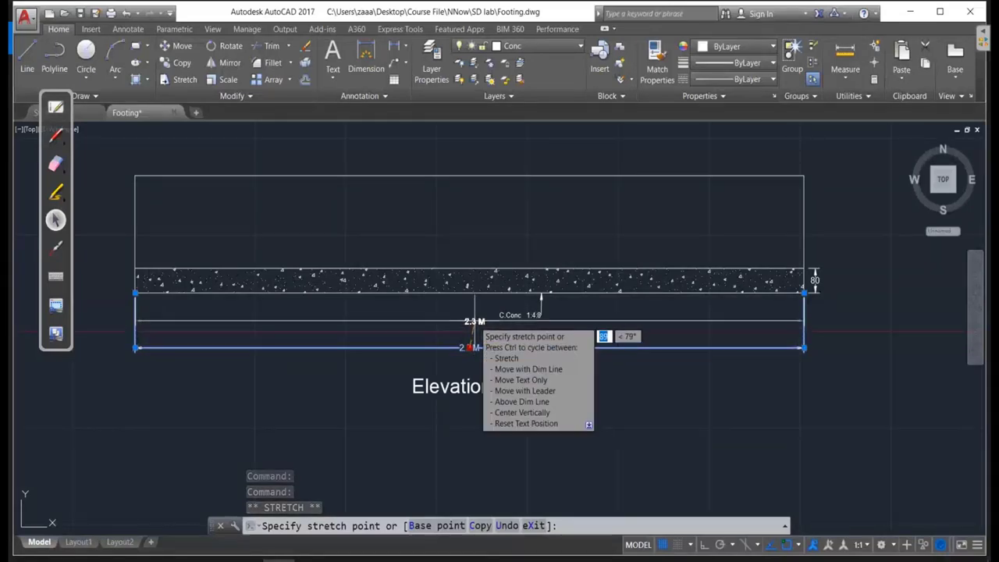
left_click(469, 347)
scroll(510, 363, "up", 5)
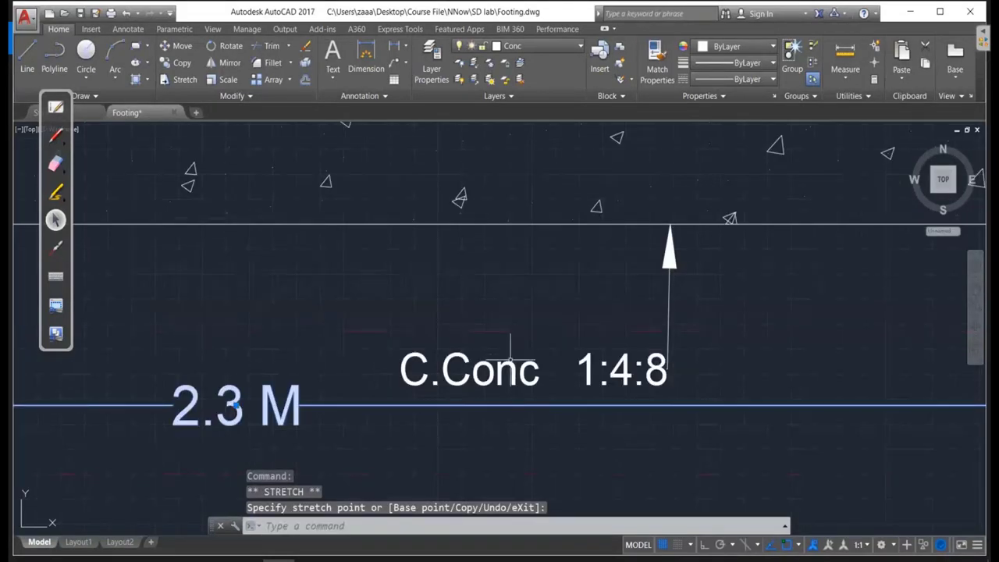
Raise the C.Conc 1:4:8 leader label toward the base.
left_click(669, 356)
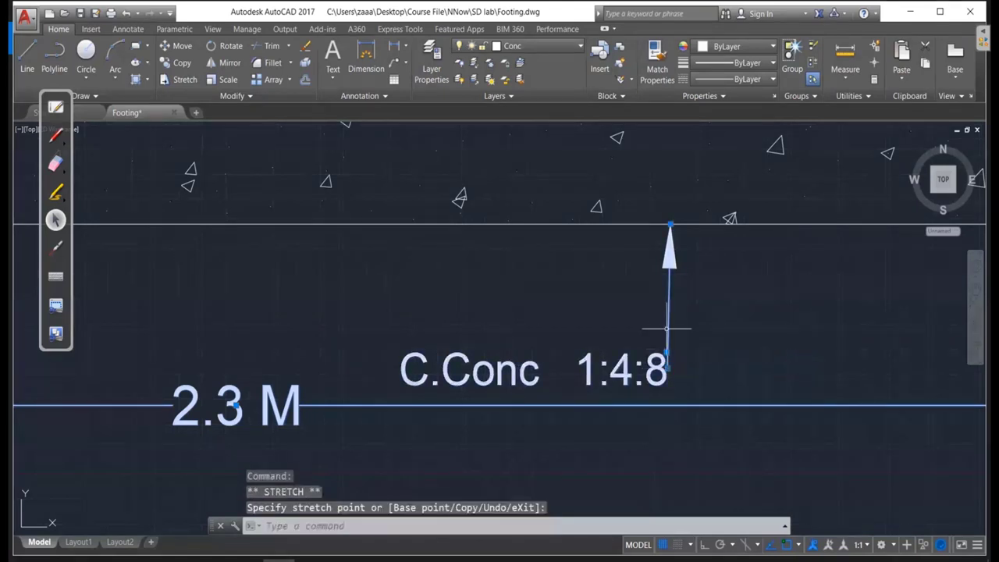
left_click(668, 356)
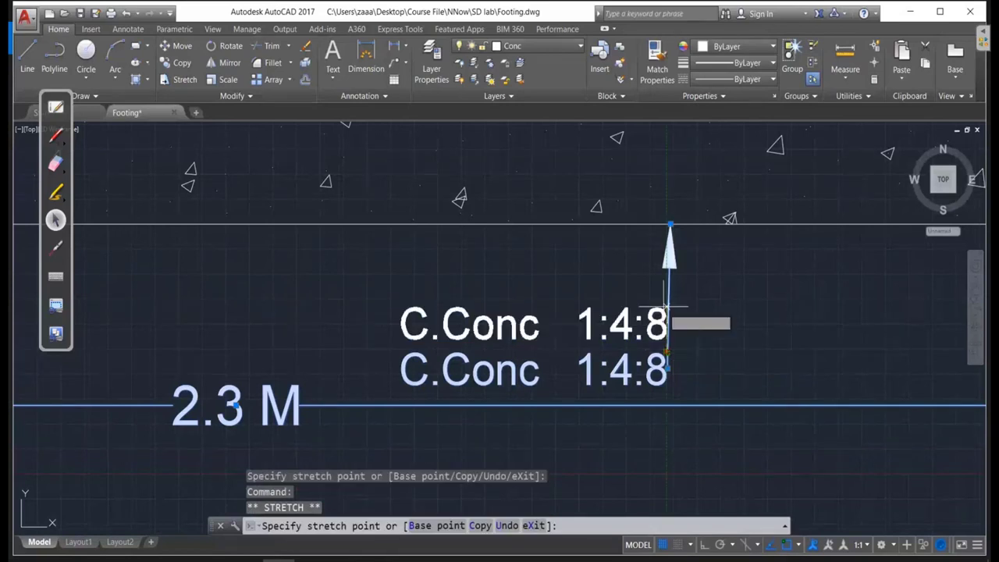
scroll(637, 408, "down", 4)
left_click(636, 404)
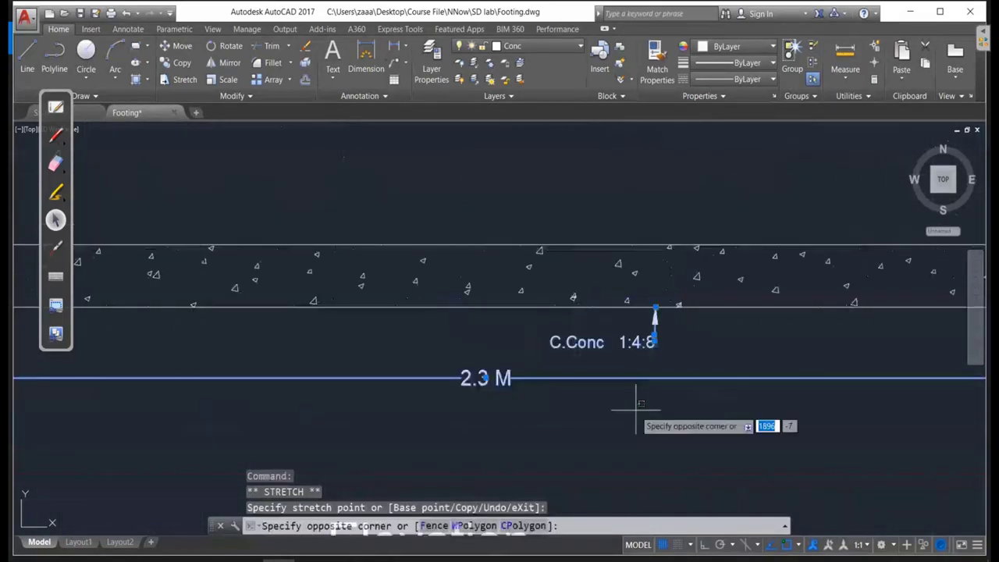
key("Escape")
key("Escape")
key("Escape")
scroll(467, 263, "down", 5)
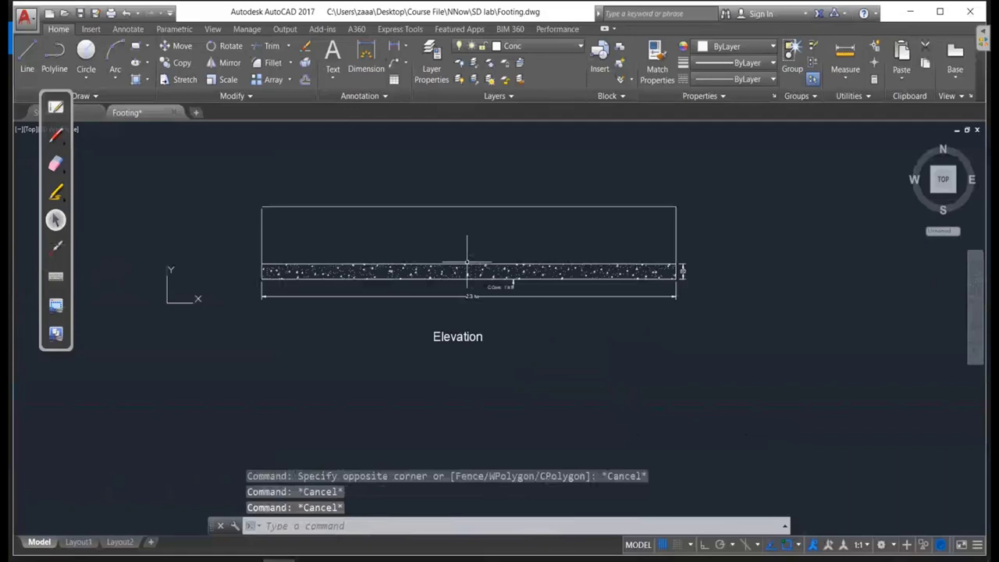
scroll(467, 263, "up", 2)
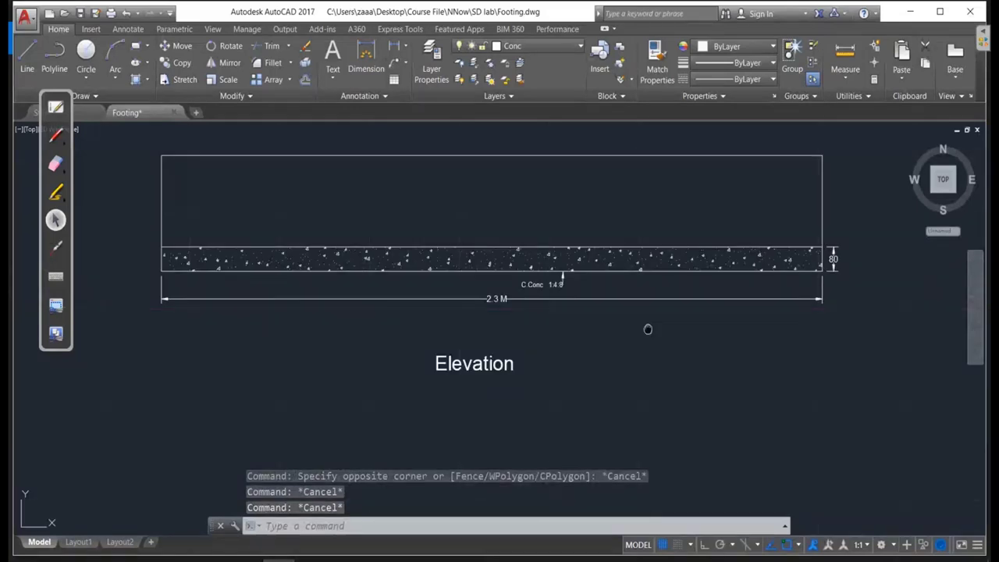
mouse_move(647, 330)
middle_mouse_down()
mouse_move(687, 349)
mouse_move(640, 339)
middle_mouse_up()
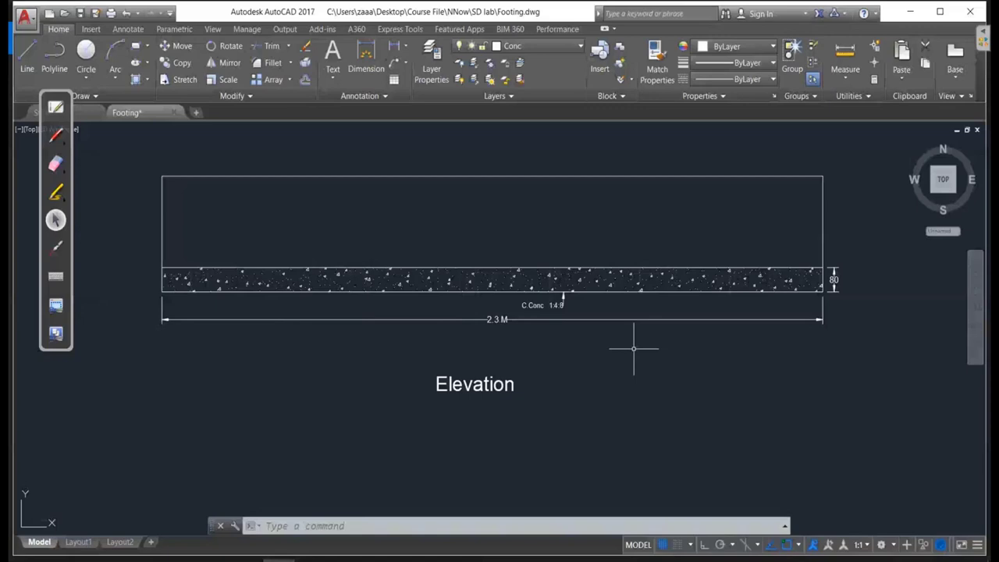
key("F7")
key("F7")
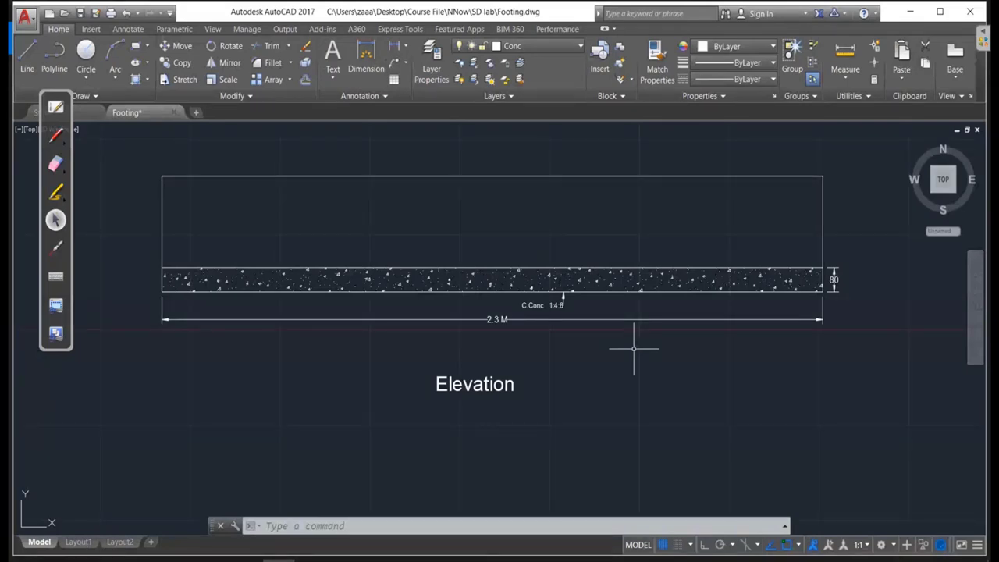
key("F7")
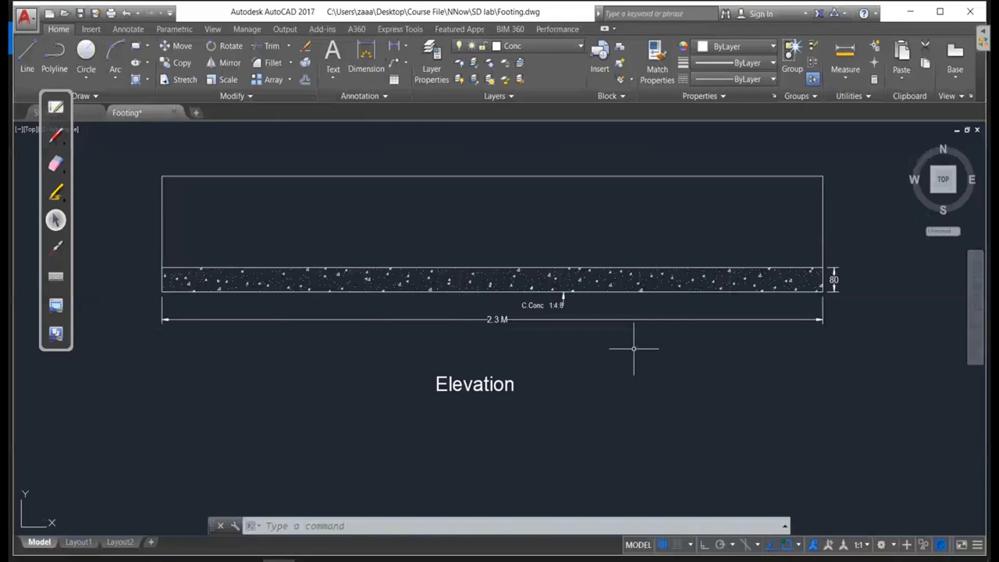
key("F7")
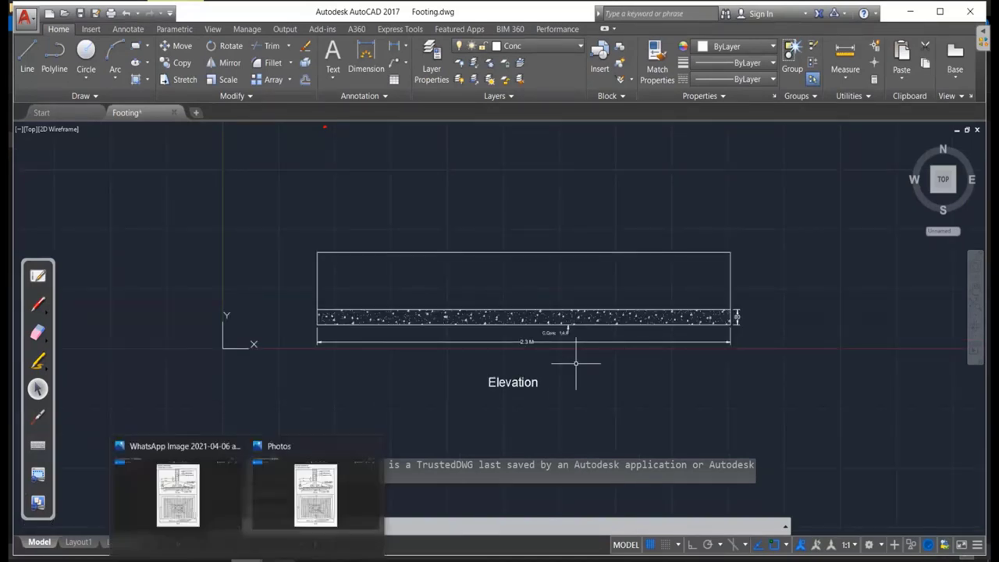
Zoom into the reference elevation, then underline the bottom bars and circle the concrete base in red.
left_click(321, 496)
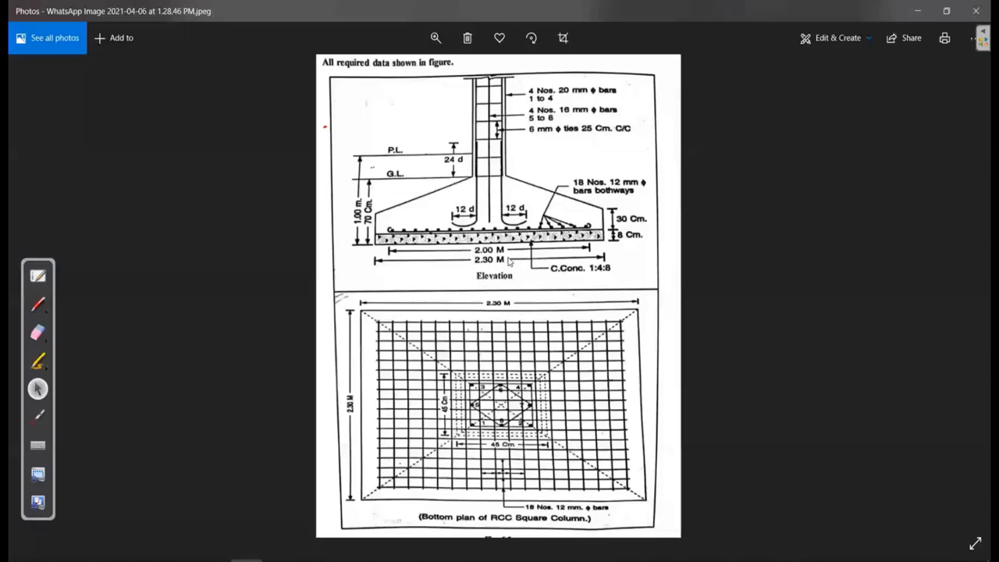
scroll(512, 263, "up", 3, "ctrl")
scroll(512, 263, "up", 3, "ctrl")
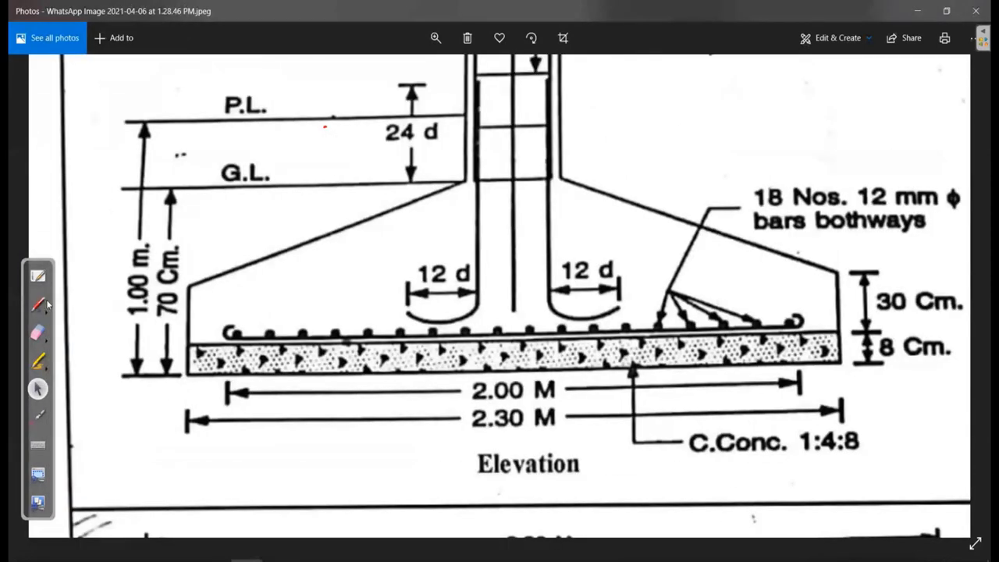
left_click(38, 304)
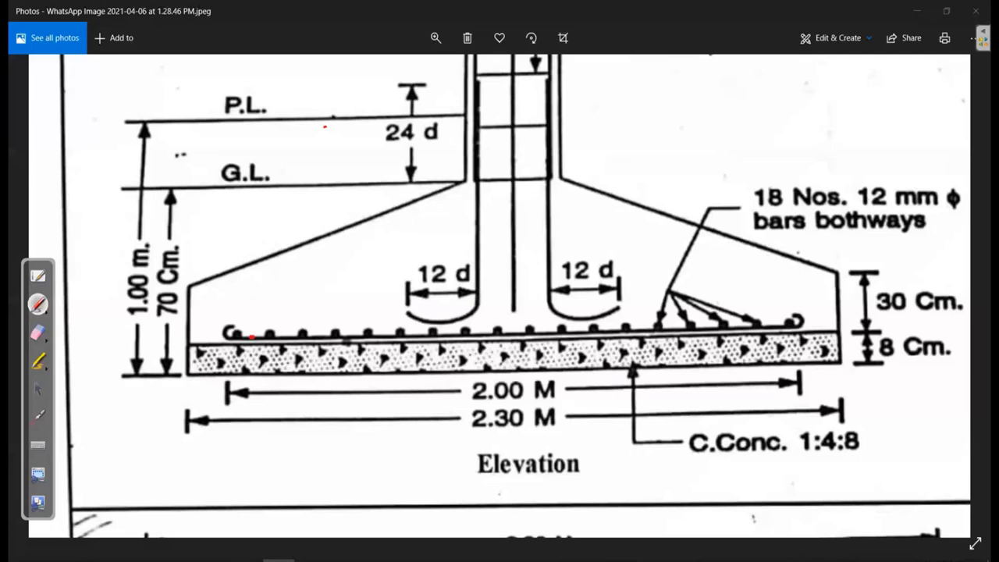
mouse_move(193, 335)
left_mouse_down()
mouse_move(492, 380)
mouse_move(868, 375)
mouse_move(250, 331)
left_mouse_up()
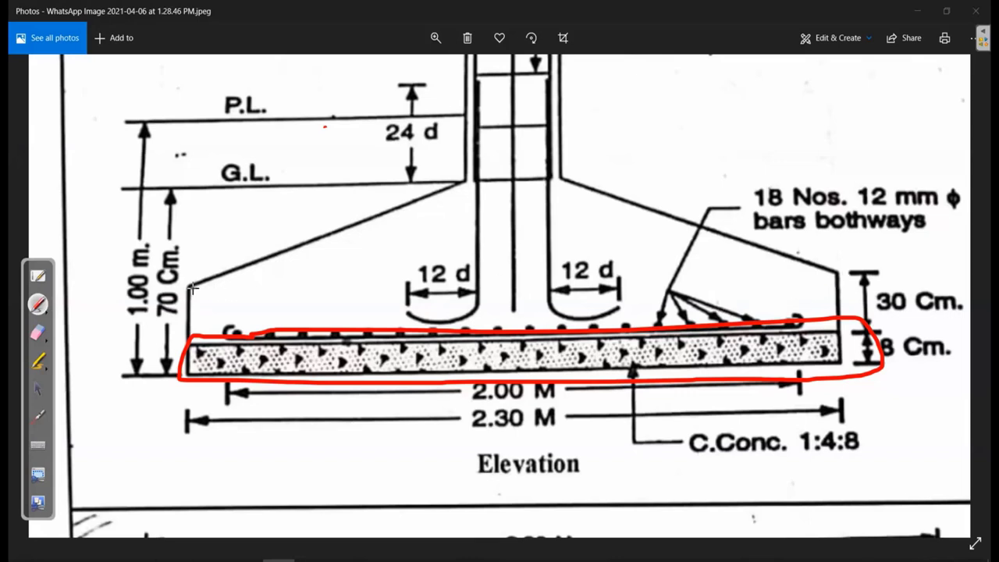
left_click_drag(192, 288, 858, 271)
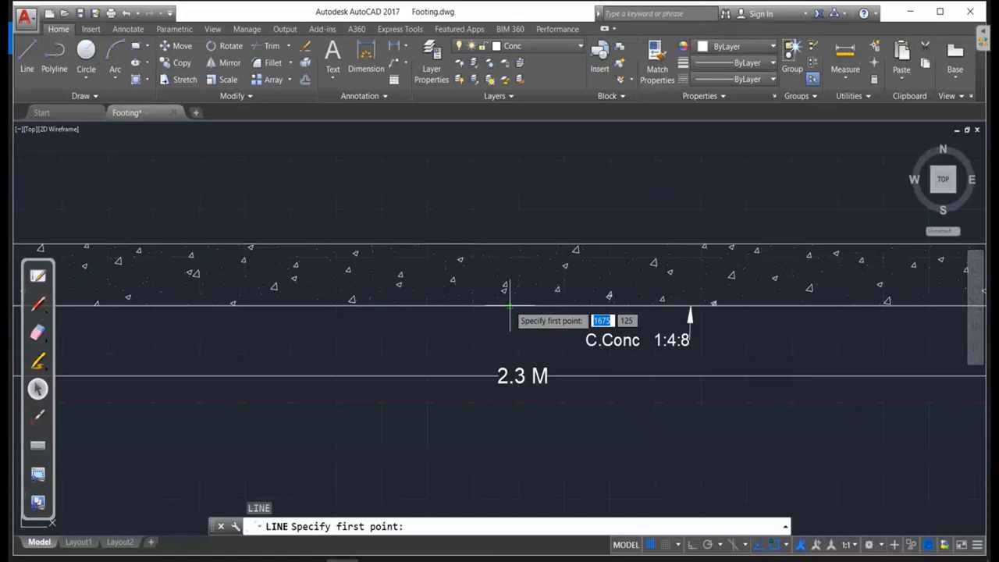
Draw a 2335-long vertical line at 90° rising from the top of the base.
left_click(510, 306)
scroll(523, 234, "down", 5)
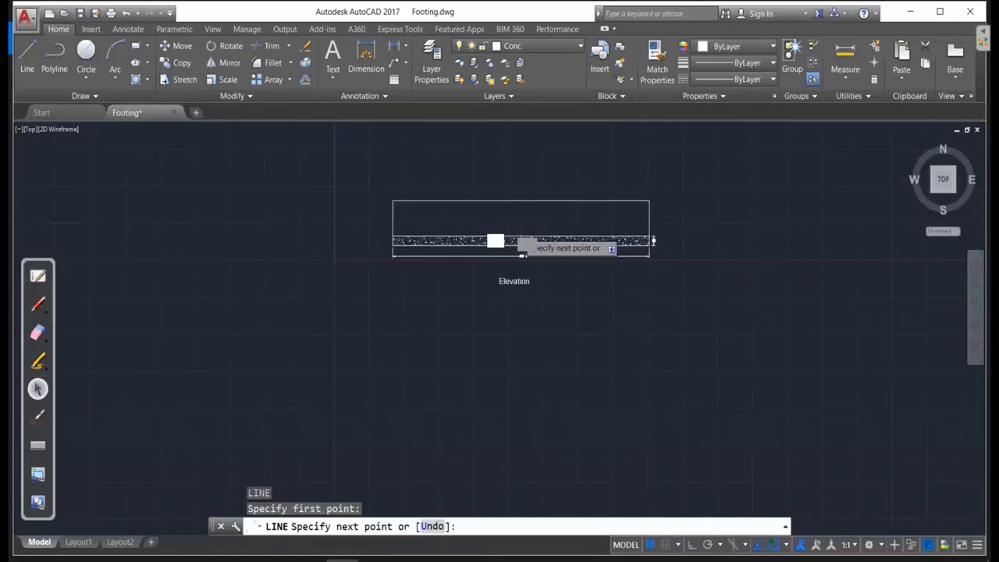
middle_click_drag(536, 201, 520, 374)
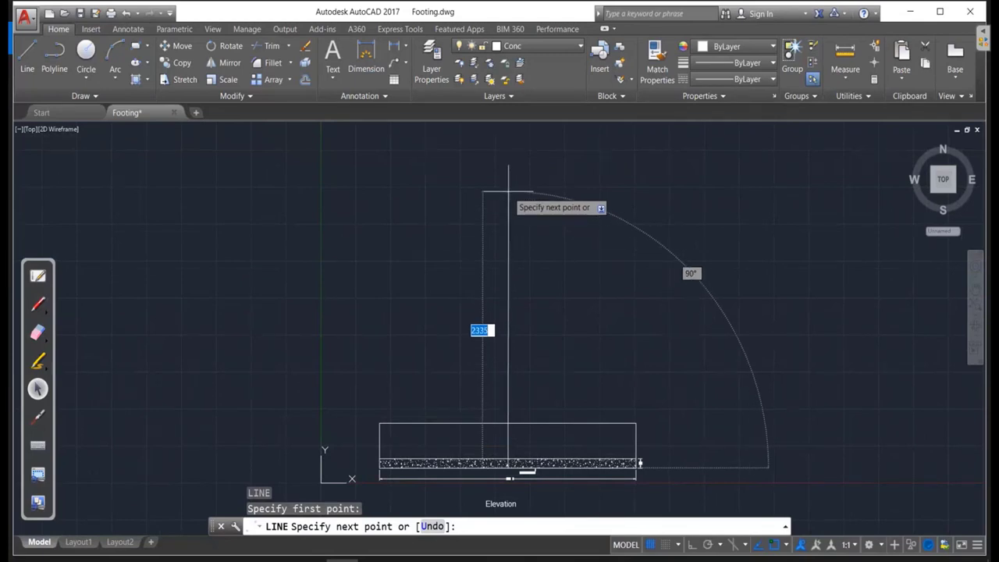
key("Tab")
type("90")
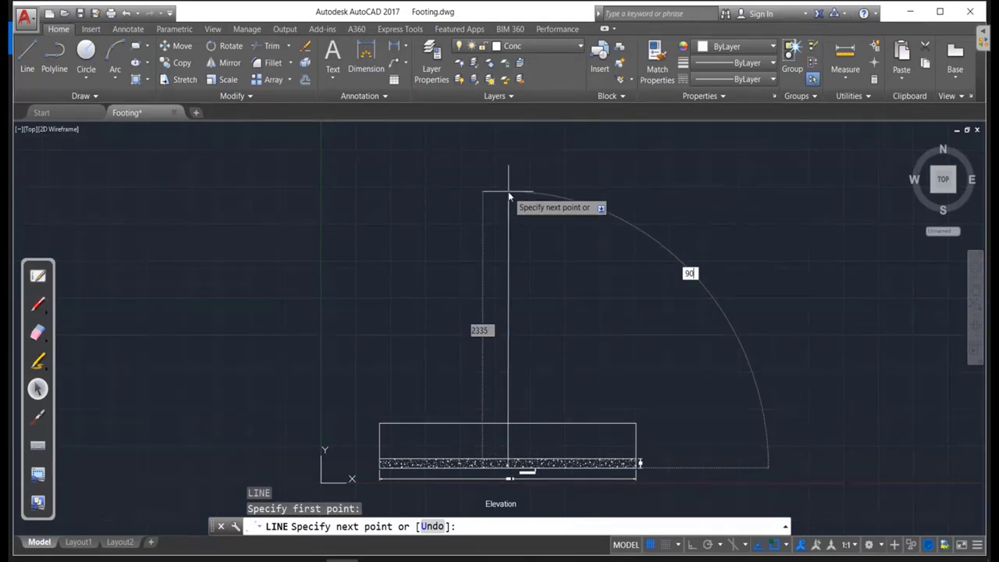
key("Return")
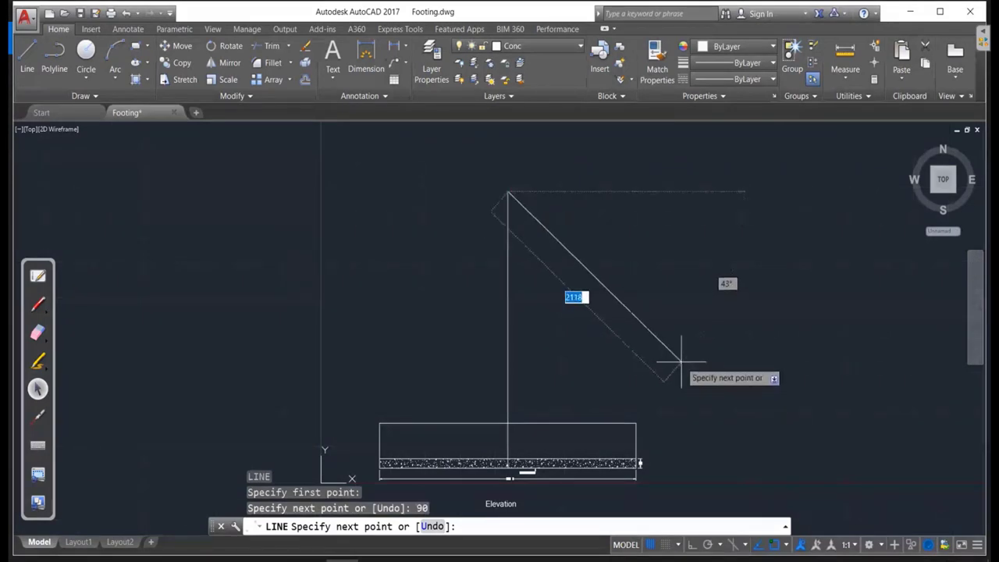
key("Escape")
Offset the vertical centreline 225 to each side to form the column lines.
type("o")
key("Return")
type("225")
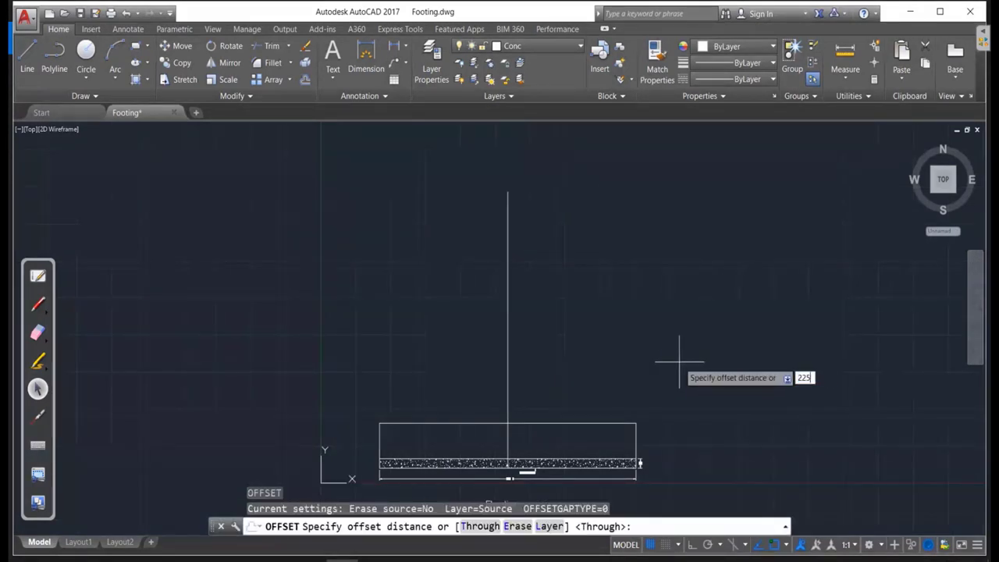
key("Return")
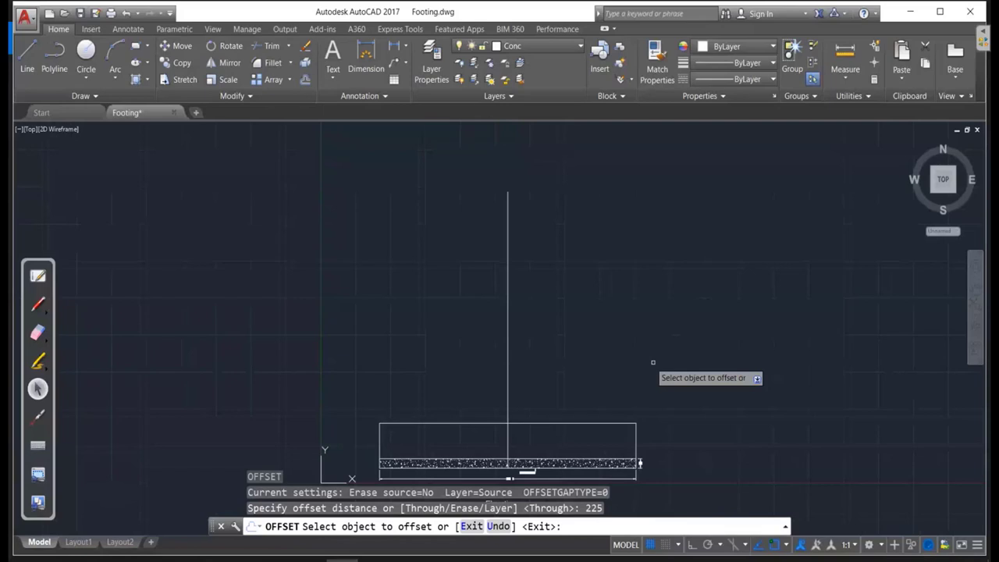
left_click(508, 336)
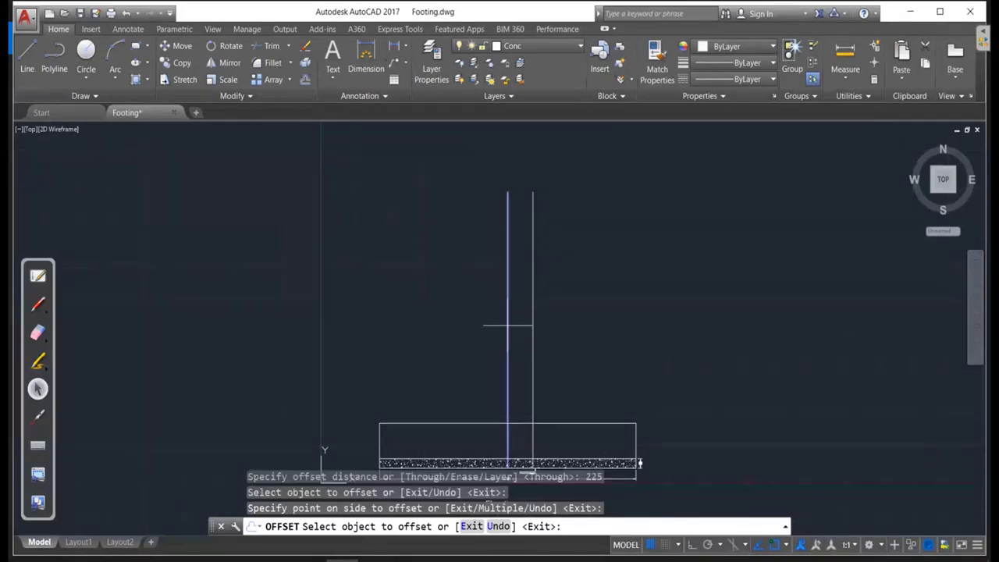
left_click(538, 327)
left_click(508, 313)
left_click(492, 312)
middle_click_drag(571, 346, 584, 244)
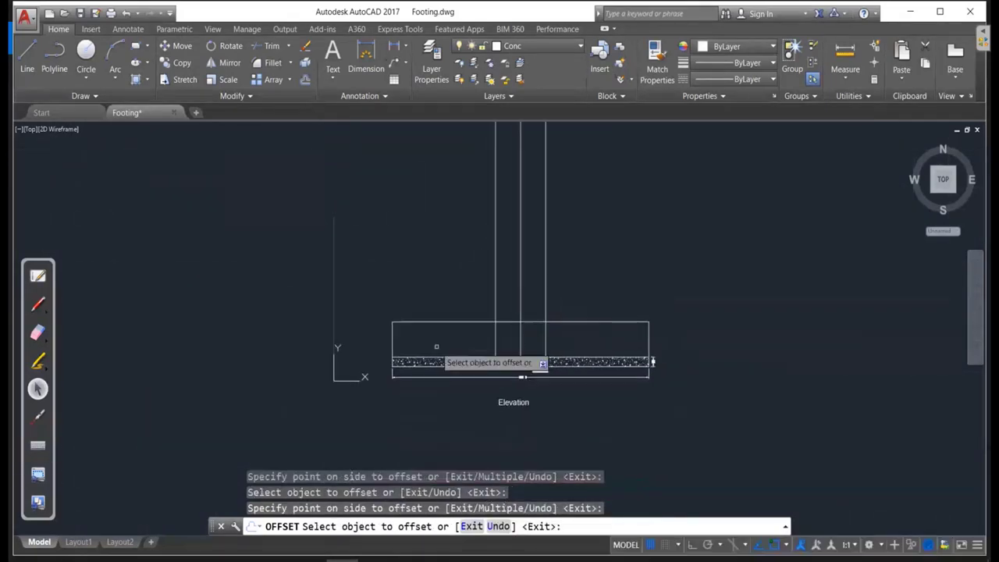
key("Escape")
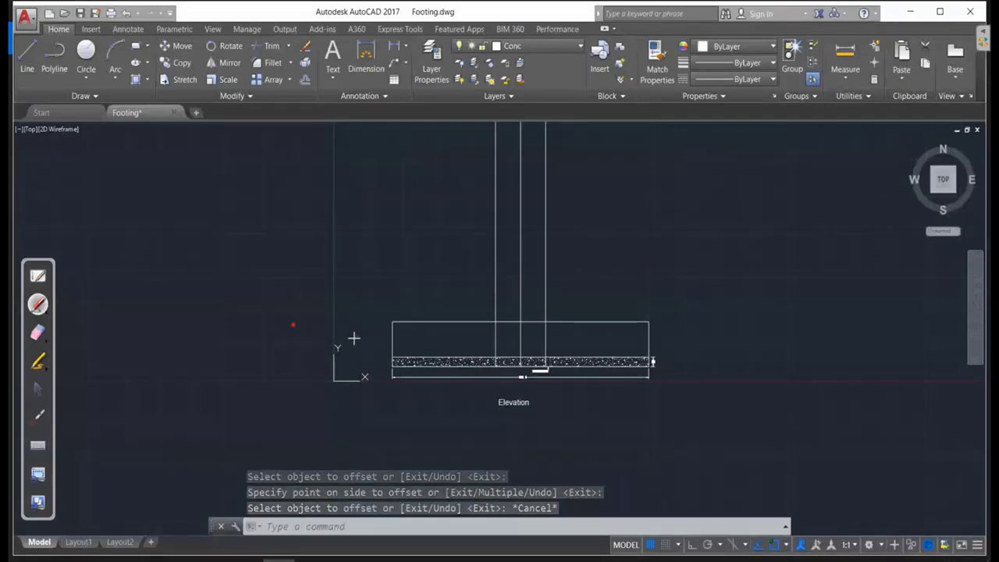
scroll(337, 364, "up", 2)
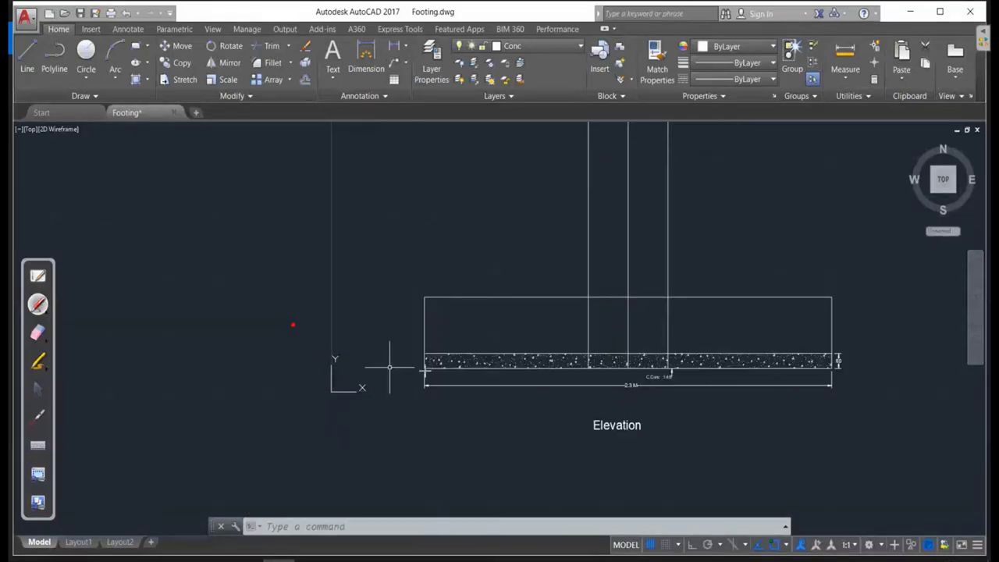
left_click_drag(426, 368, 212, 365)
left_click_drag(281, 190, 736, 182)
mouse_move(338, 192)
left_mouse_down()
mouse_move(351, 362)
mouse_move(366, 337)
left_mouse_up()
mouse_move(367, 248)
left_mouse_down()
mouse_move(392, 244)
mouse_move(396, 297)
left_mouse_up()
left_click_drag(430, 246, 464, 248)
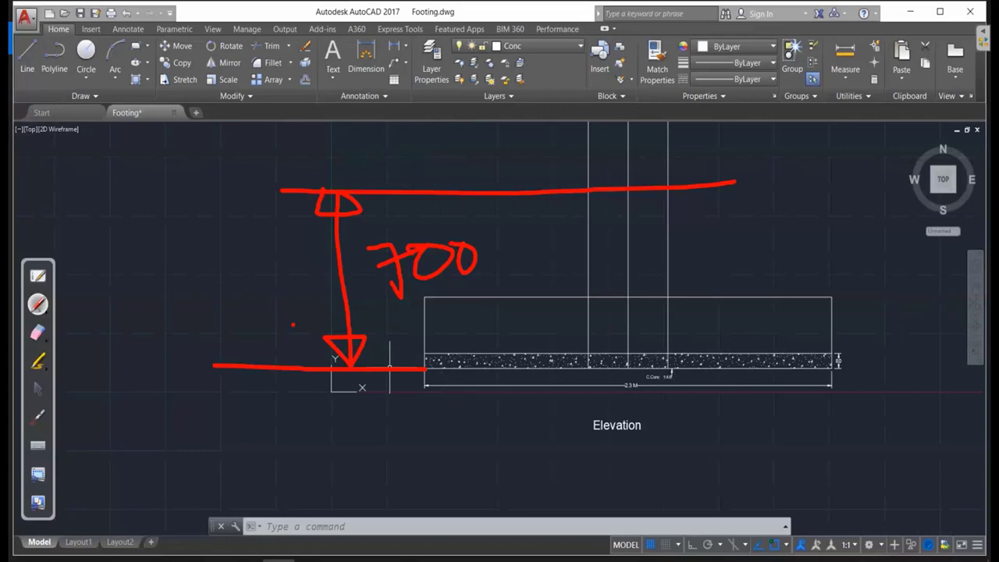
left_click_drag(484, 273, 539, 248)
mouse_move(873, 361)
left_mouse_down()
mouse_move(873, 376)
mouse_move(652, 367)
left_mouse_up()
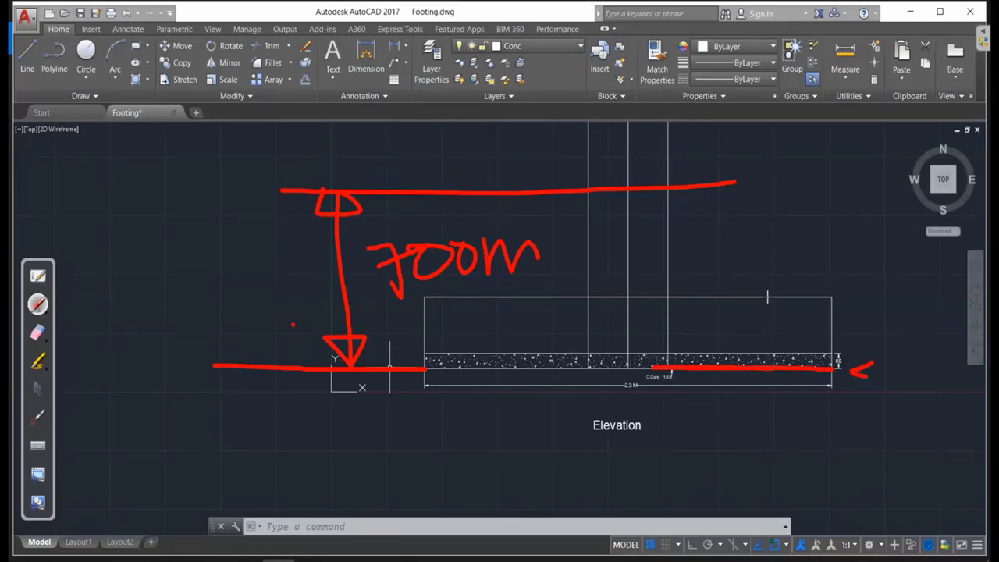
left_click_drag(753, 350, 754, 364)
left_click_drag(742, 186, 754, 364)
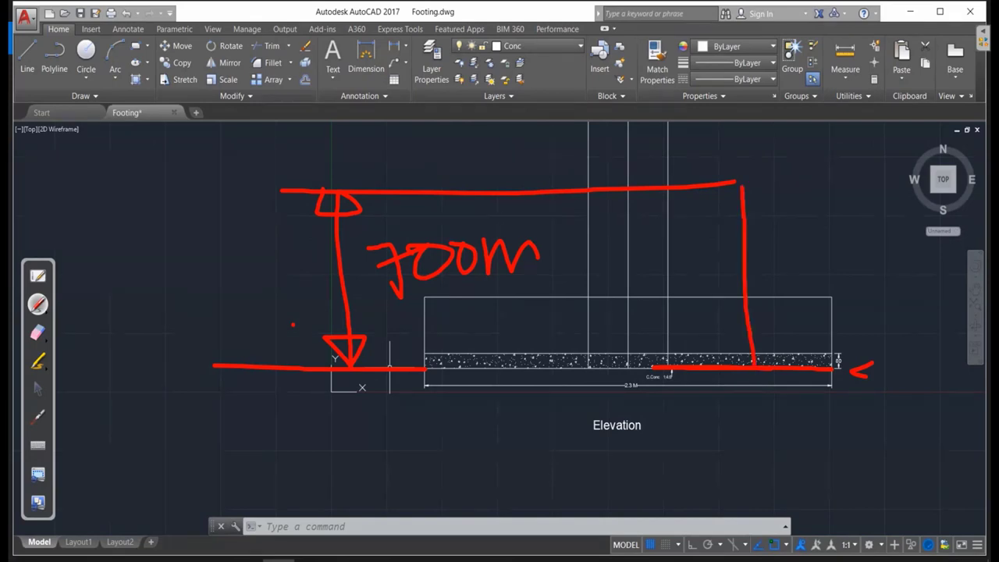
left_click_drag(736, 185, 814, 183)
left_click_drag(804, 239, 838, 289)
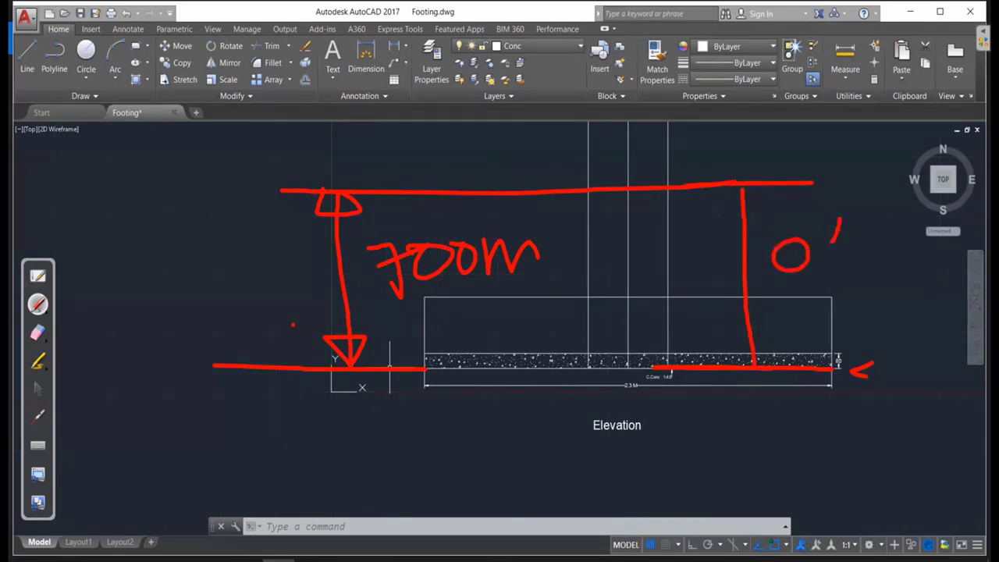
mouse_move(859, 226)
left_mouse_down()
mouse_move(890, 266)
mouse_move(926, 223)
left_mouse_up()
left_click(38, 333)
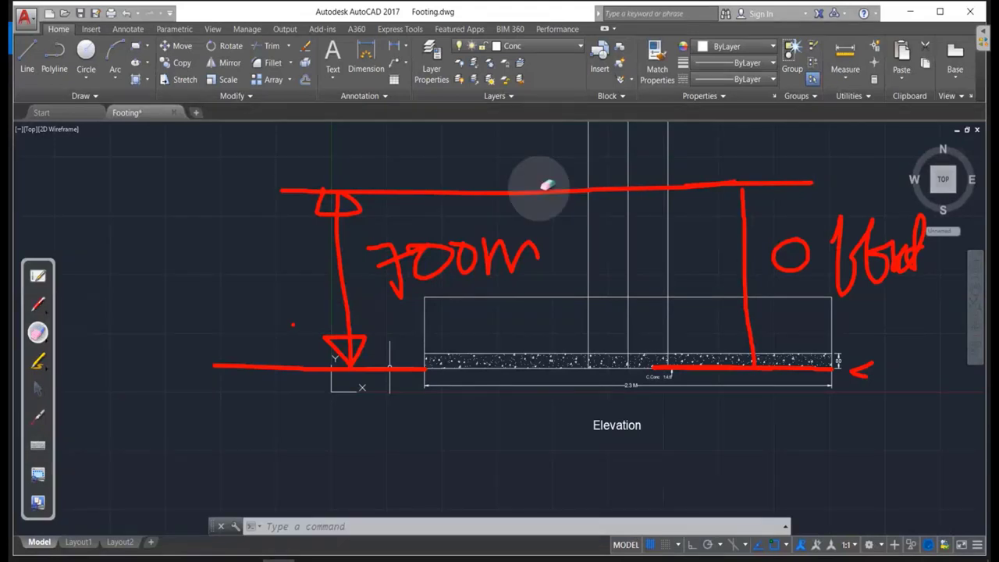
left_click_drag(535, 185, 508, 315)
mouse_move(305, 406)
left_mouse_down()
mouse_move(941, 229)
mouse_move(770, 289)
left_mouse_up()
Offset the base's bottom edge 700 upward across the column as a construction line.
left_click(37, 388)
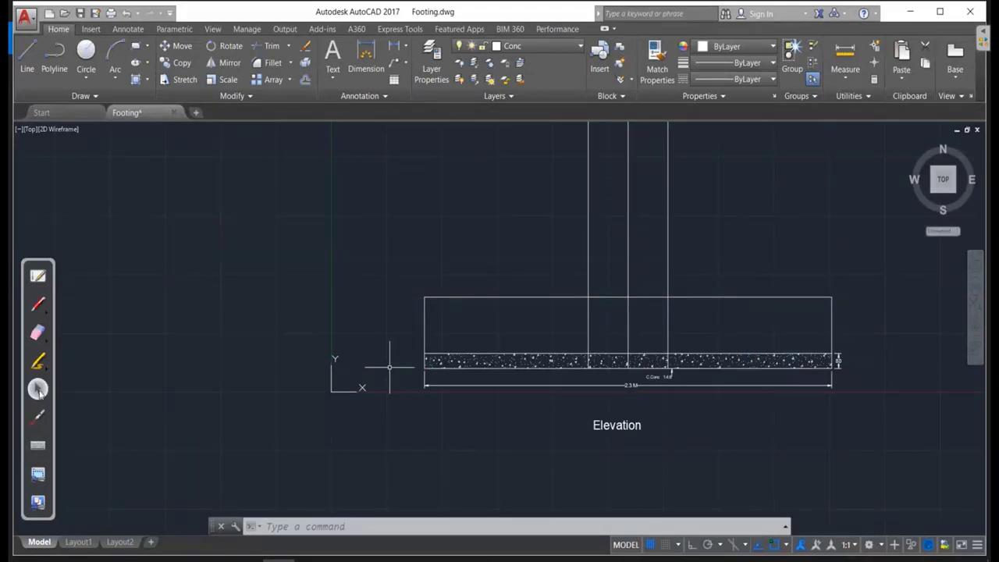
type("o")
key("Return")
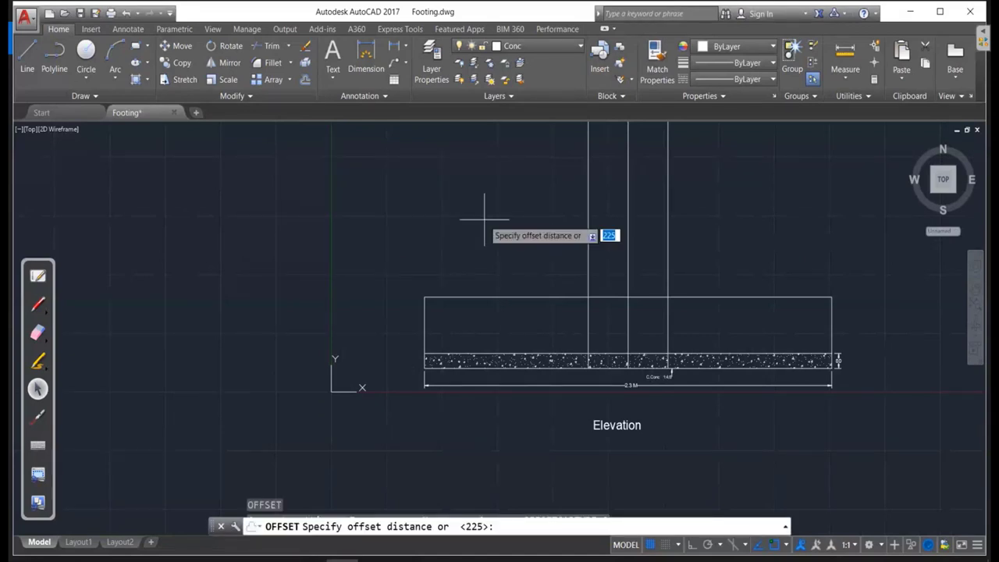
type("700")
key("Return")
left_click(477, 365)
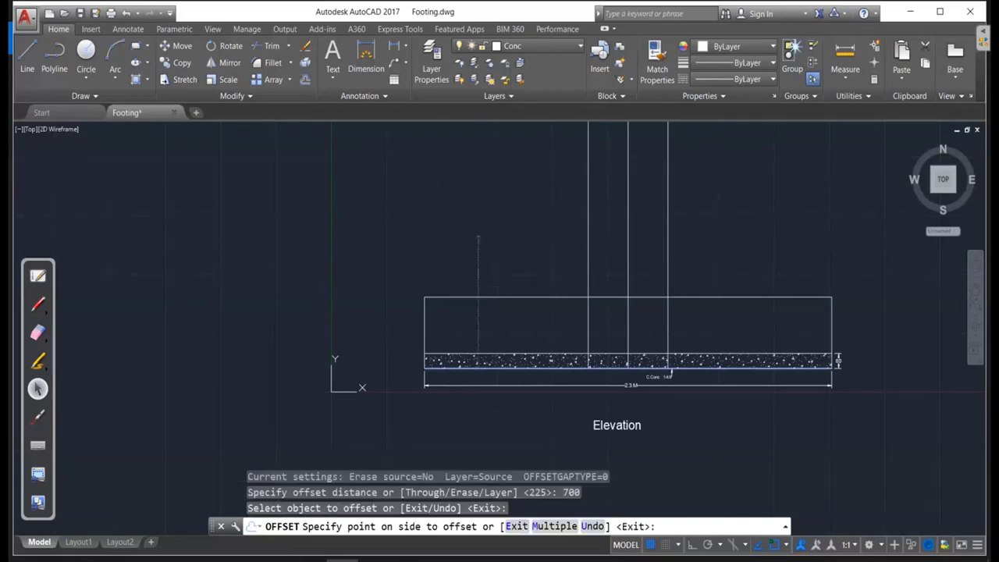
left_click(477, 236)
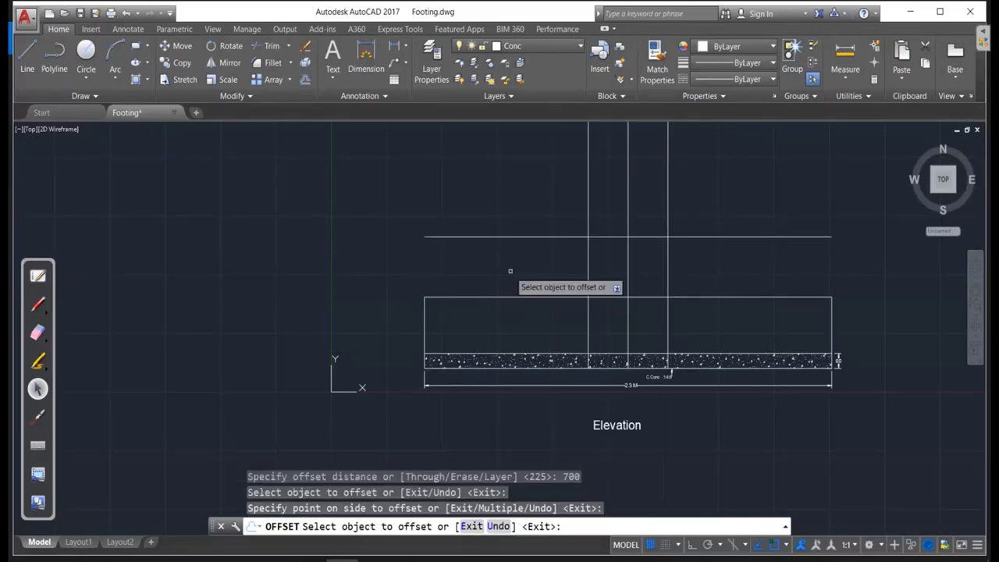
key("Escape")
Draw two sloped lines from the footing's top corners up to the column edges.
type("l")
key("Return")
left_click(425, 296)
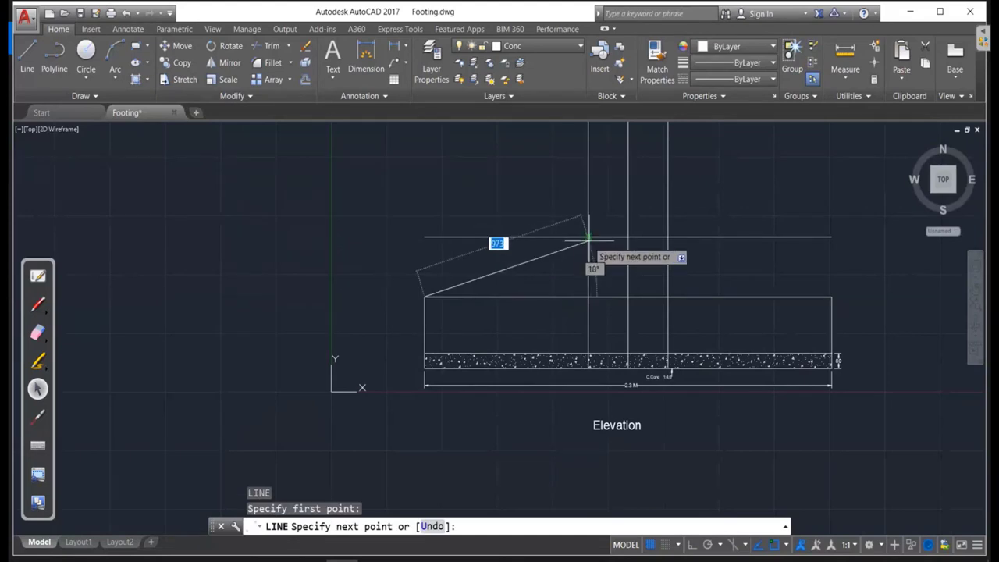
left_click(589, 235)
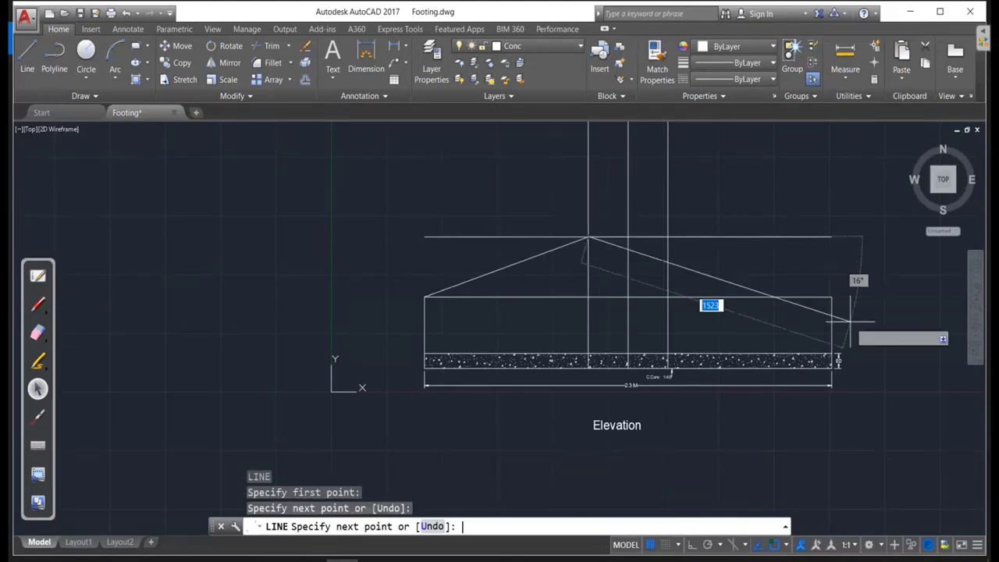
key("Return")
key("Return")
left_click(832, 297)
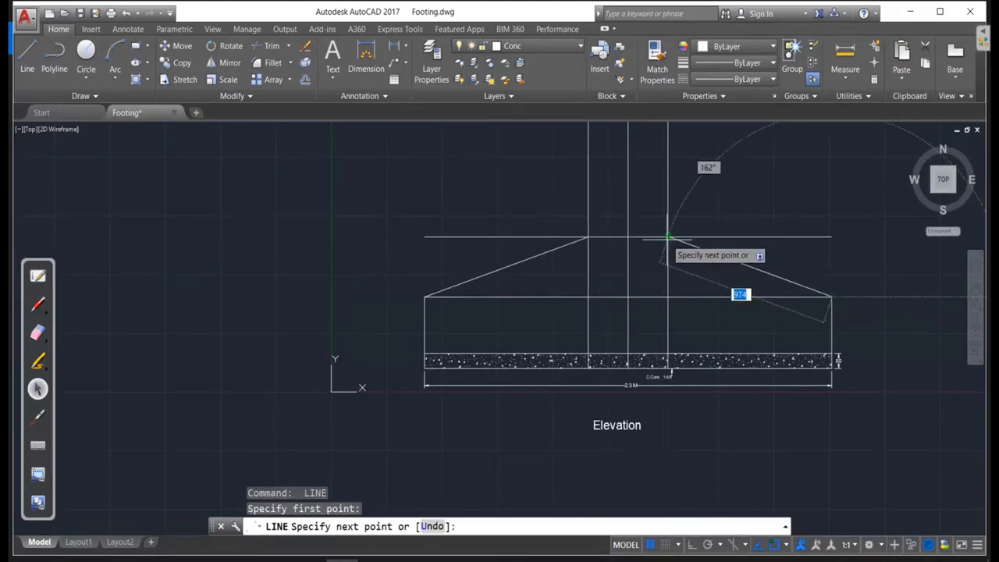
left_click(668, 235)
key("Return")
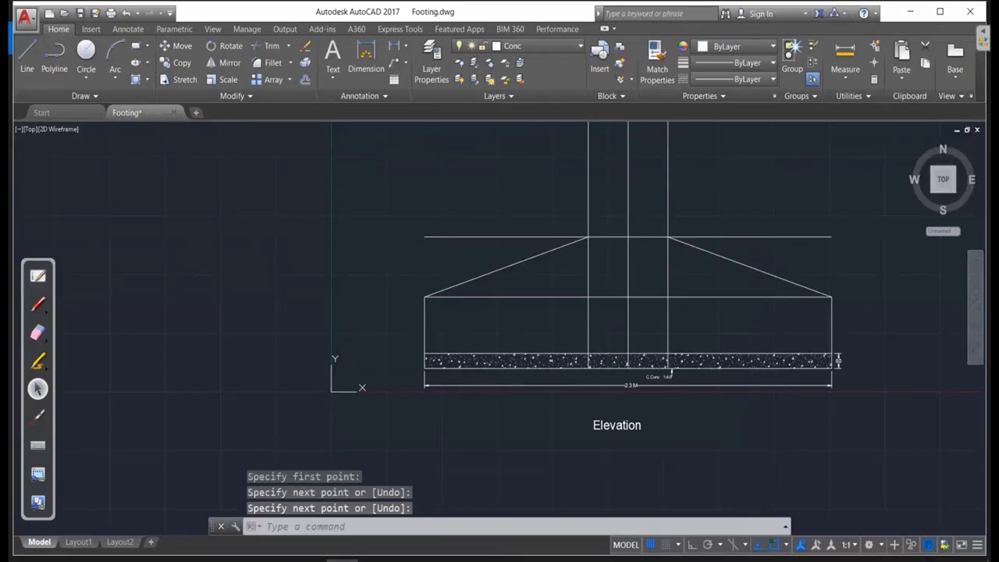
Erase the 700 construction line and the footing's flat top line.
type("erase")
key("Return")
left_click_drag(770, 239, 769, 232)
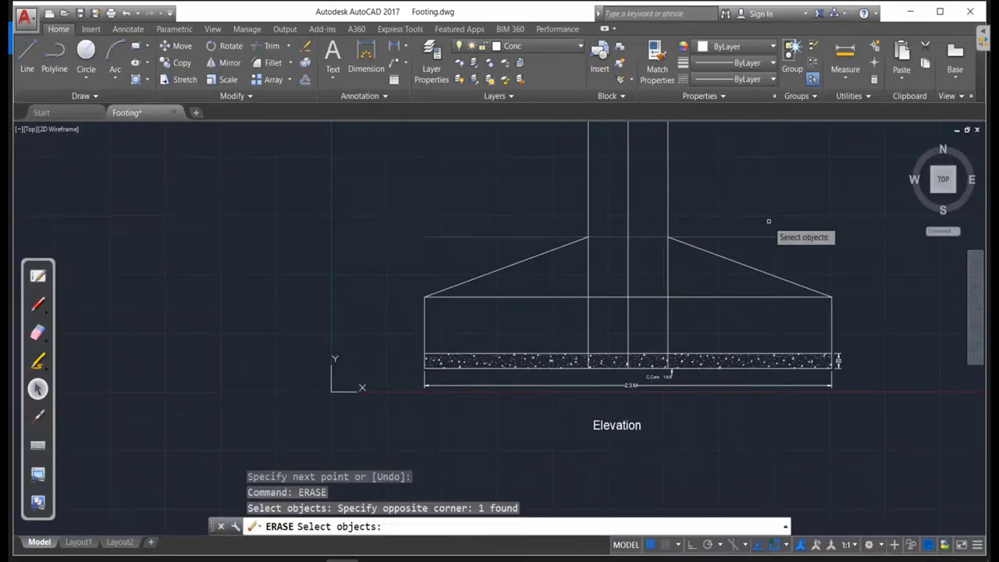
left_click_drag(719, 306, 710, 286)
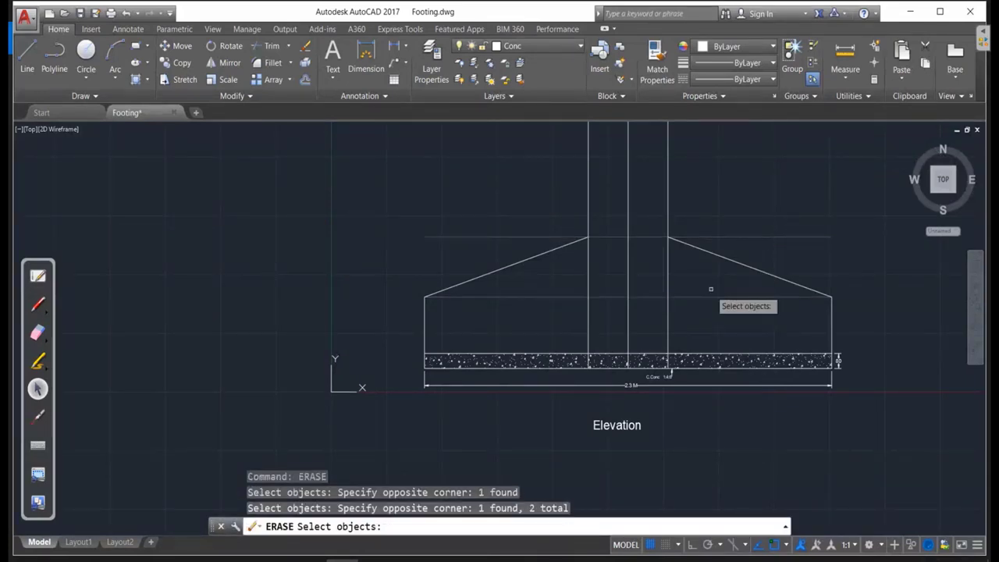
key("Return")
scroll(680, 449, "up", 2)
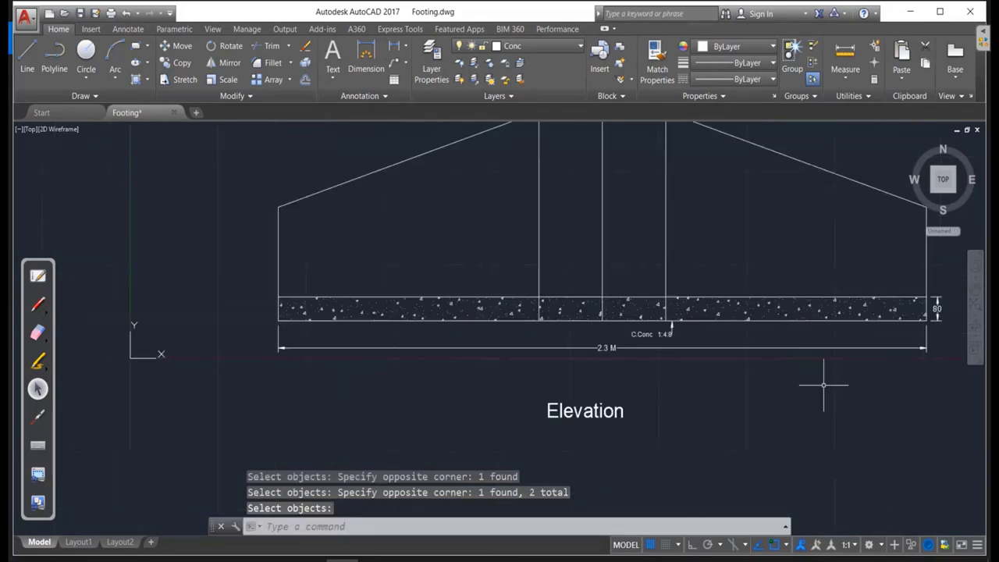
middle_click_drag(825, 383, 527, 421)
scroll(676, 275, "up", 2)
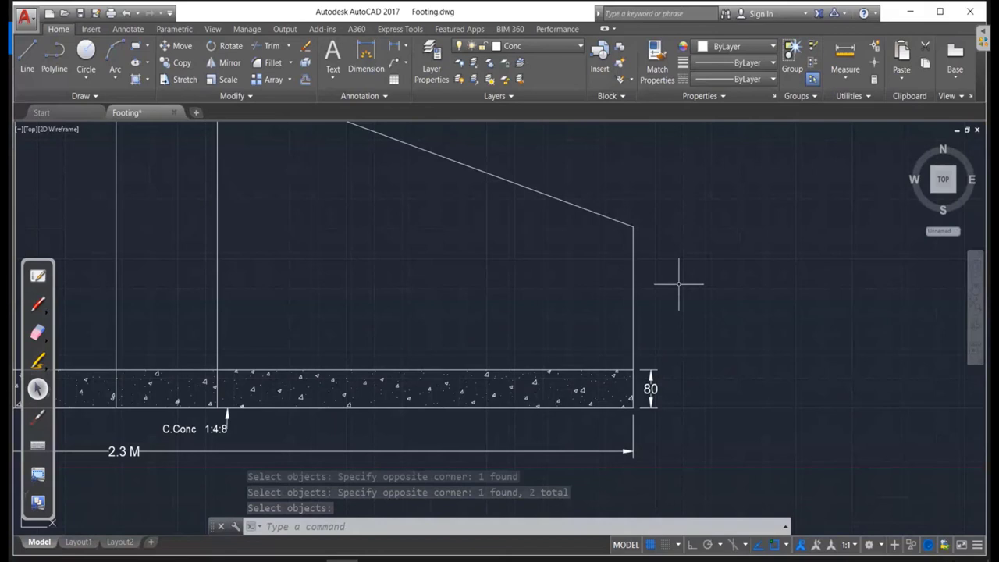
Add a DLI linear dimension (300) along the footing's right vertical edge.
key("Escape")
key("Escape")
key("Escape")
type("dli")
key("Return")
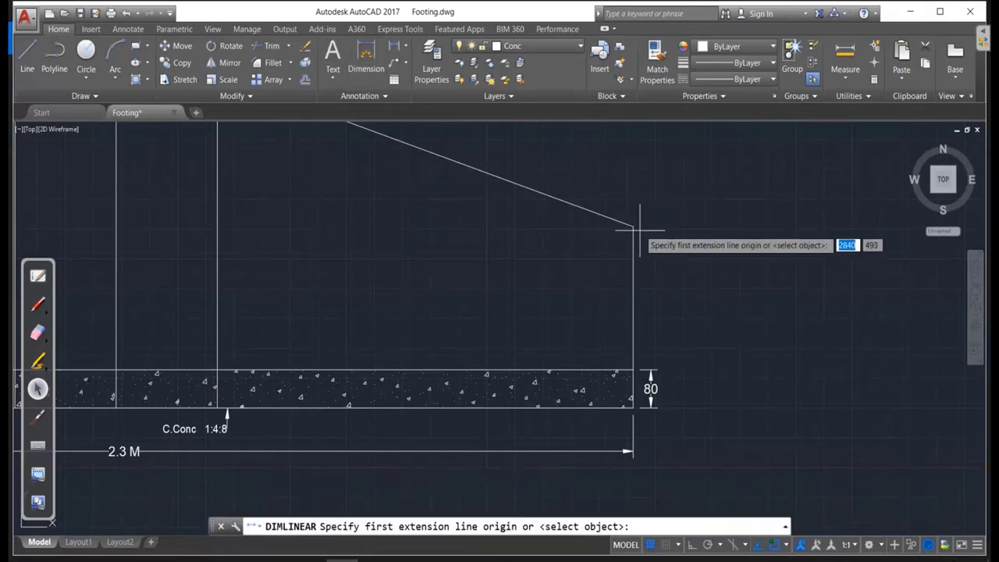
left_click(633, 227)
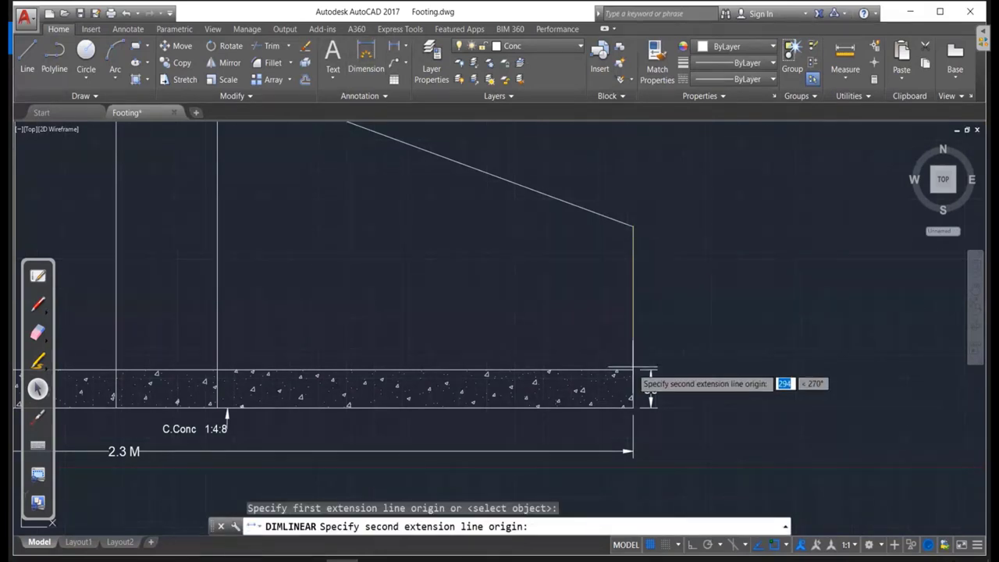
left_click(650, 370)
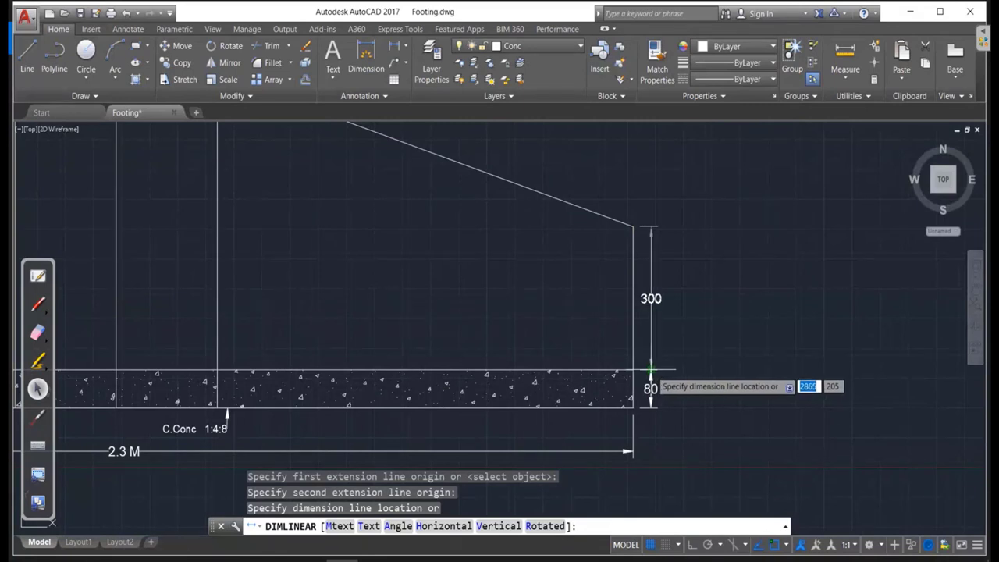
left_click(651, 368)
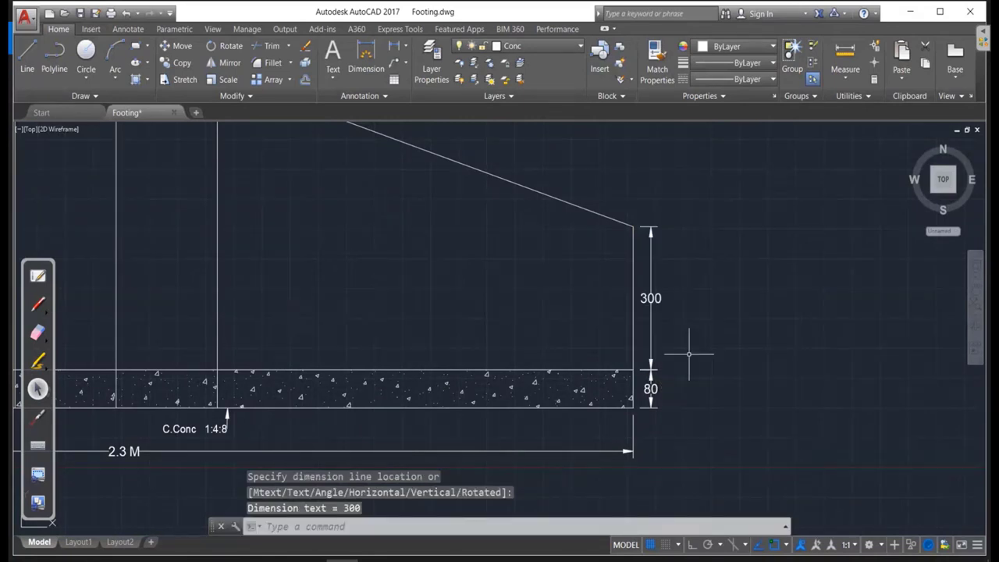
scroll(688, 354, "down", 3)
scroll(736, 327, "up", 3)
key("Escape")
key("Escape")
Change the 300 dimension text to read 30c.m.
left_click(666, 299)
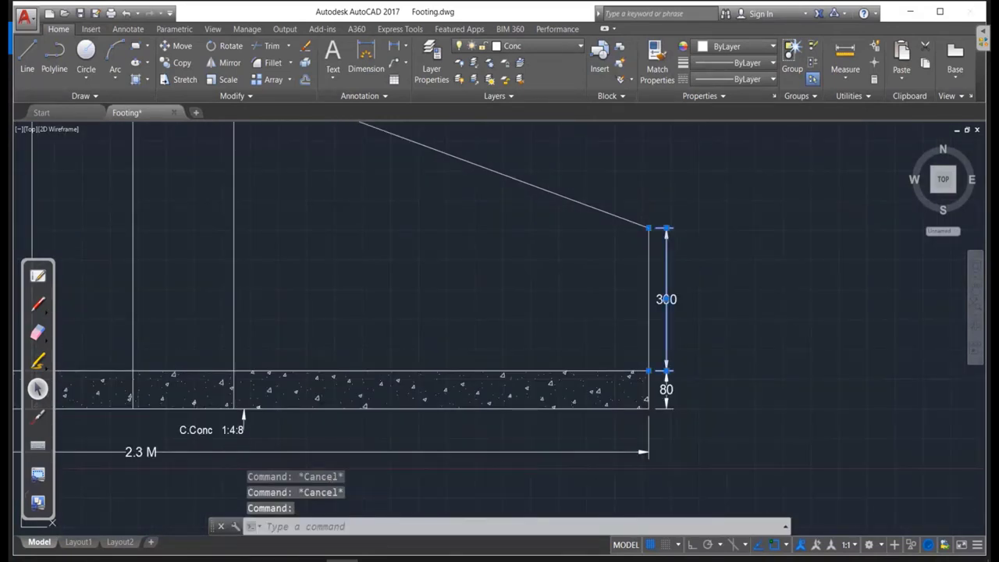
double_click(666, 299)
type("30c.")
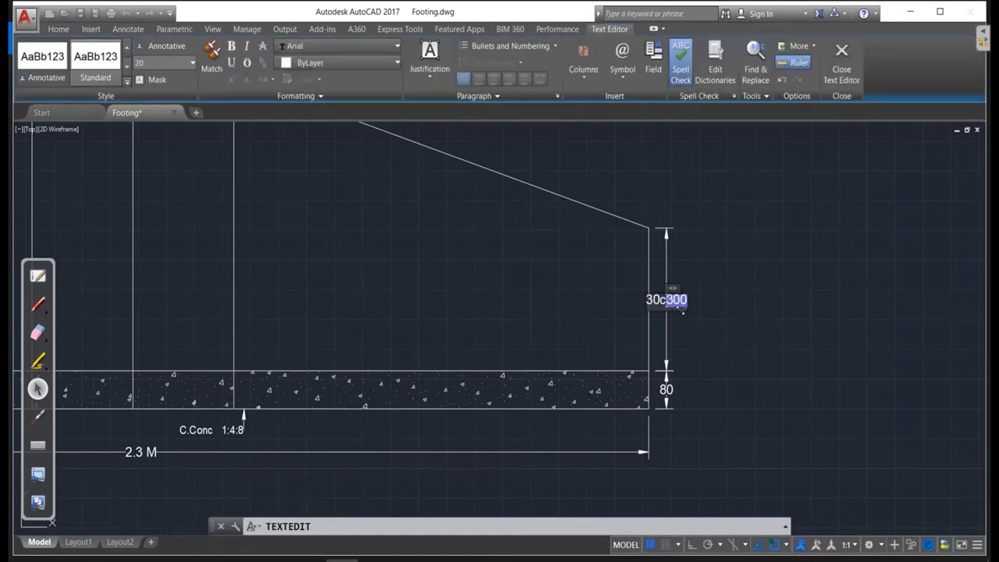
type("m")
key("Delete")
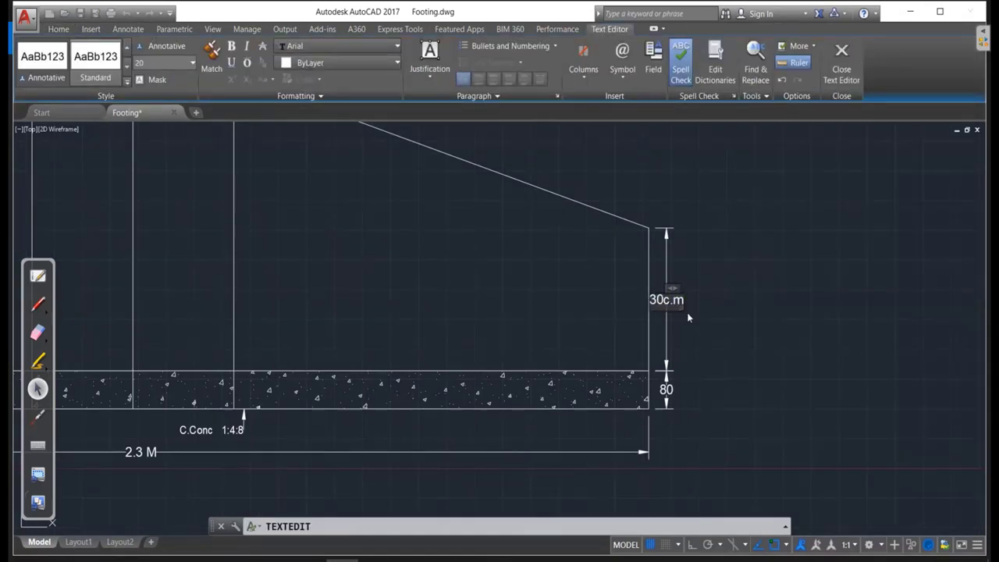
left_click(753, 304)
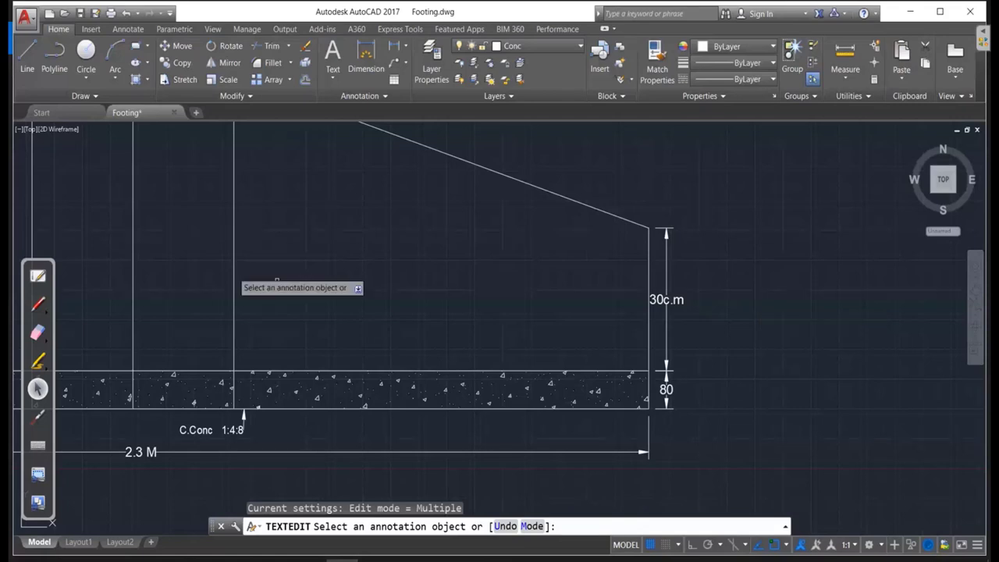
key("Escape")
Circle the 30c.m dimension with the screen pen, then erase the marks.
left_click_drag(692, 221, 668, 228)
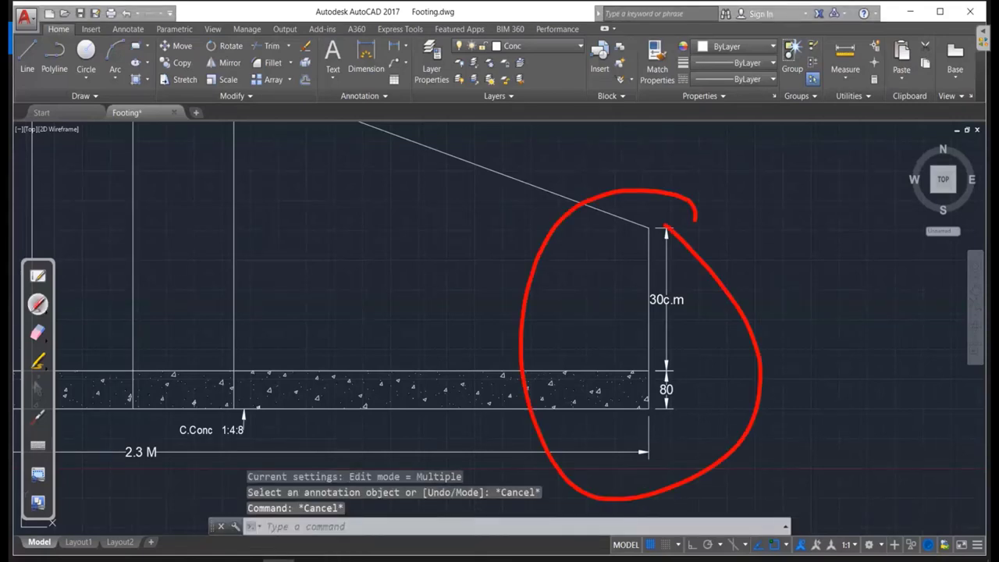
left_click_drag(748, 278, 917, 211)
left_click(38, 332)
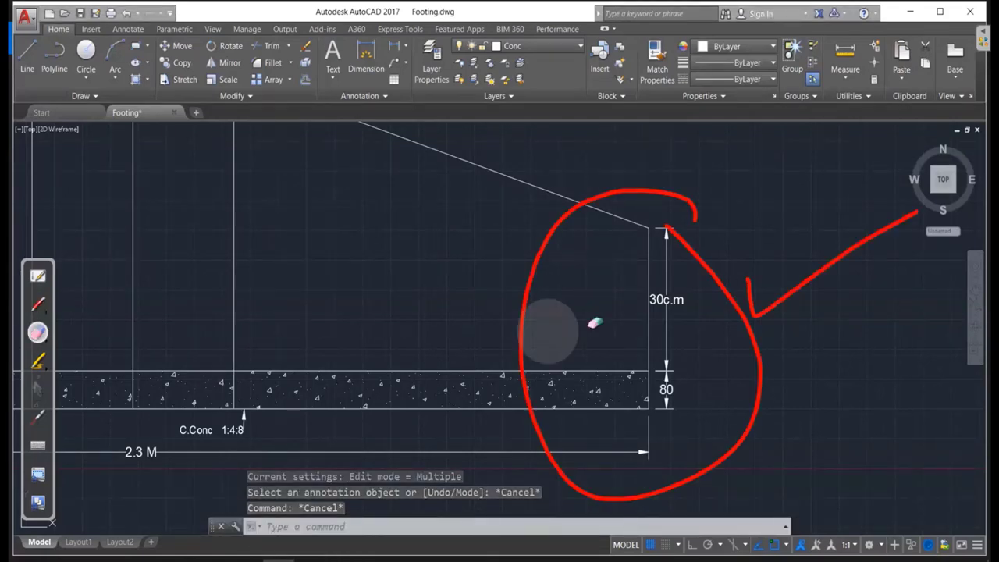
mouse_move(548, 332)
left_mouse_down()
mouse_move(797, 456)
mouse_move(741, 332)
mouse_move(713, 219)
mouse_move(754, 341)
mouse_move(582, 319)
mouse_move(556, 421)
left_mouse_up()
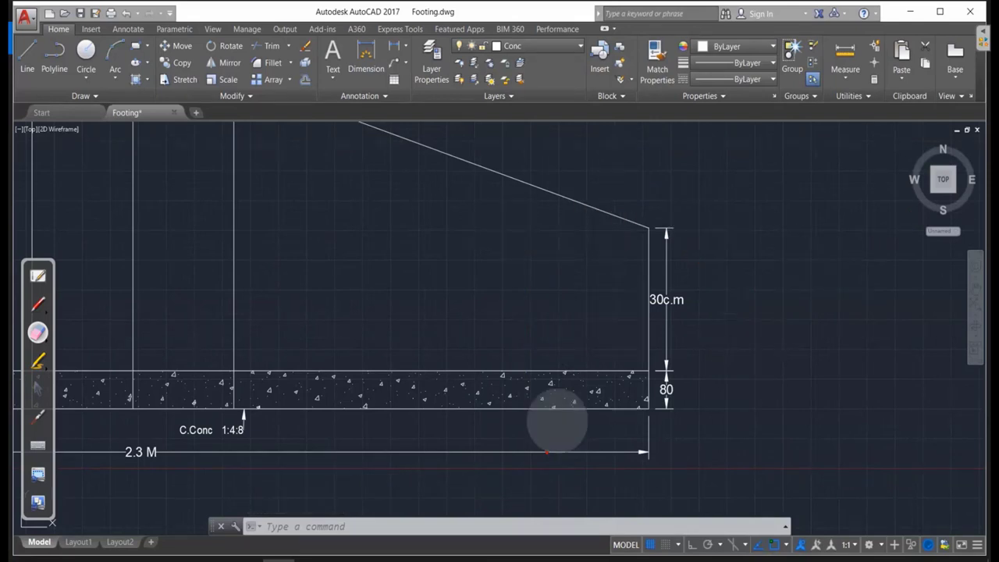
left_click(37, 388)
mouse_move(382, 305)
middle_mouse_down()
mouse_move(487, 308)
mouse_move(596, 271)
middle_mouse_up()
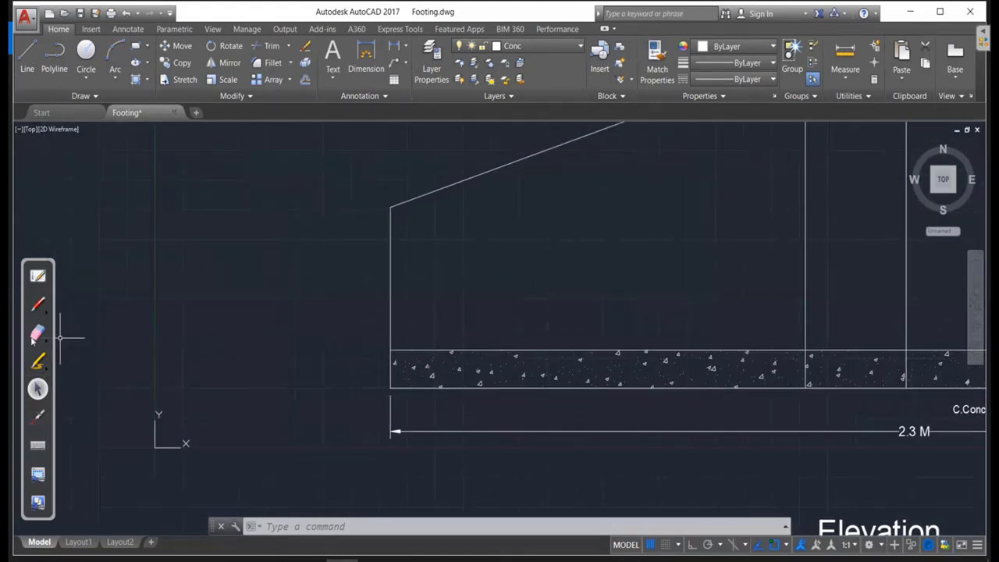
Place a 700 vertical dimension from the base's bottom-left corner to the footing's top.
key("Escape")
key("Escape")
key("Escape")
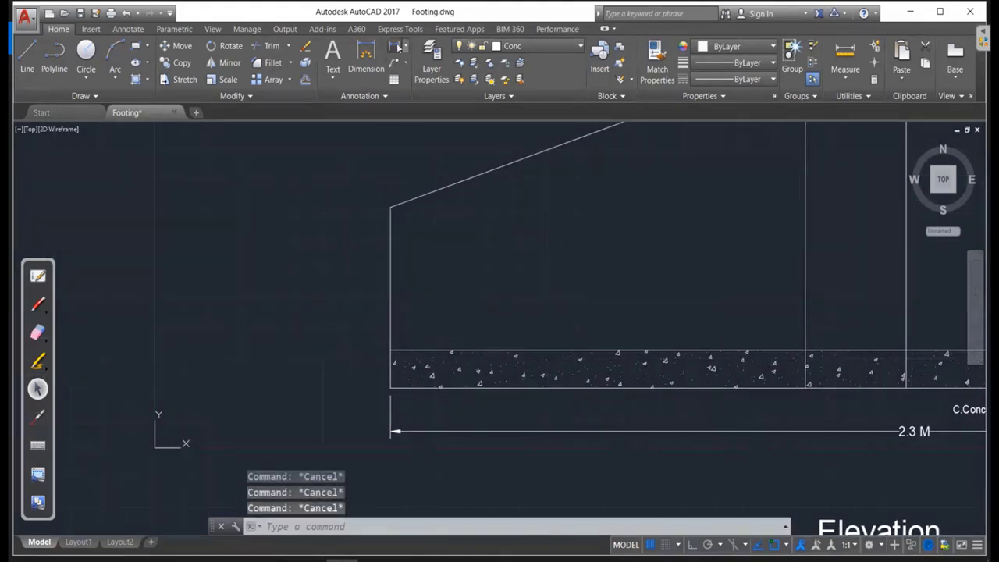
left_click(366, 57)
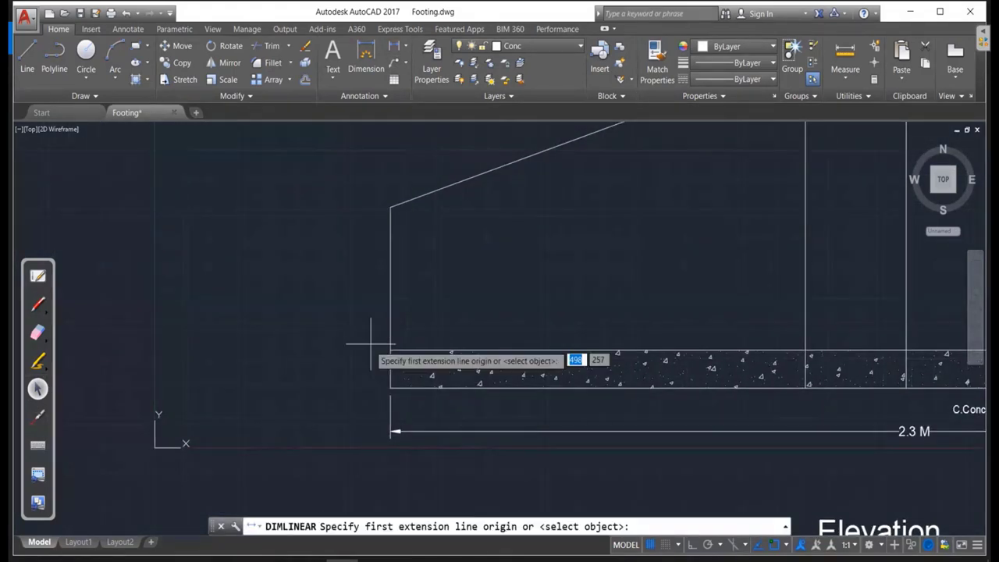
left_click(390, 387)
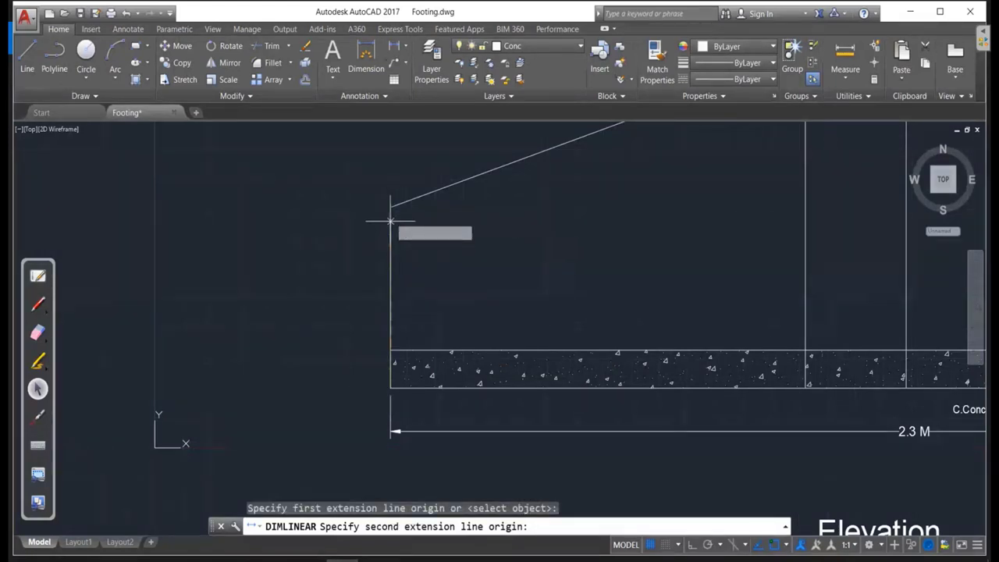
scroll(468, 234, "down", 2)
scroll(624, 219, "down", 2)
left_click(662, 174)
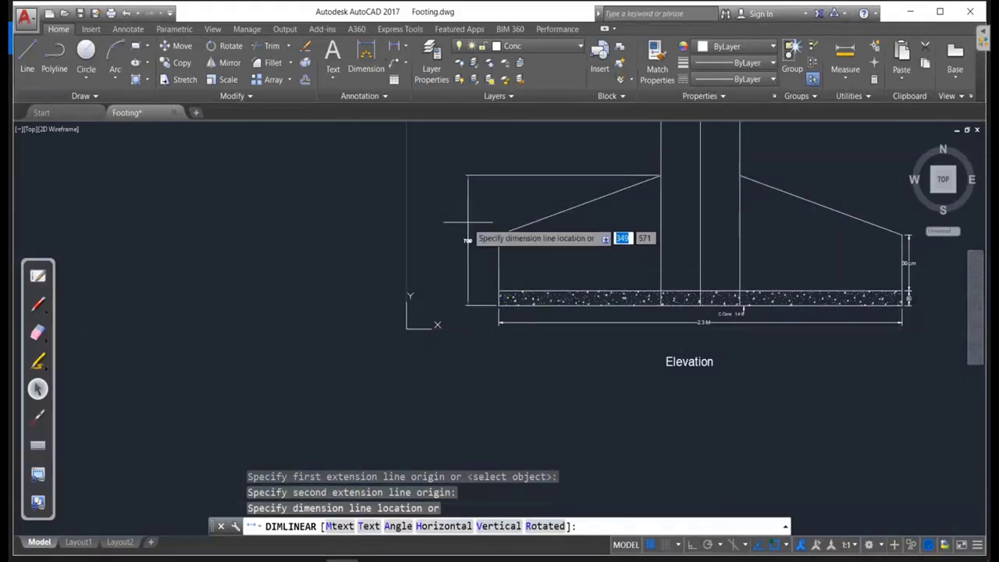
scroll(470, 240, "up", 2)
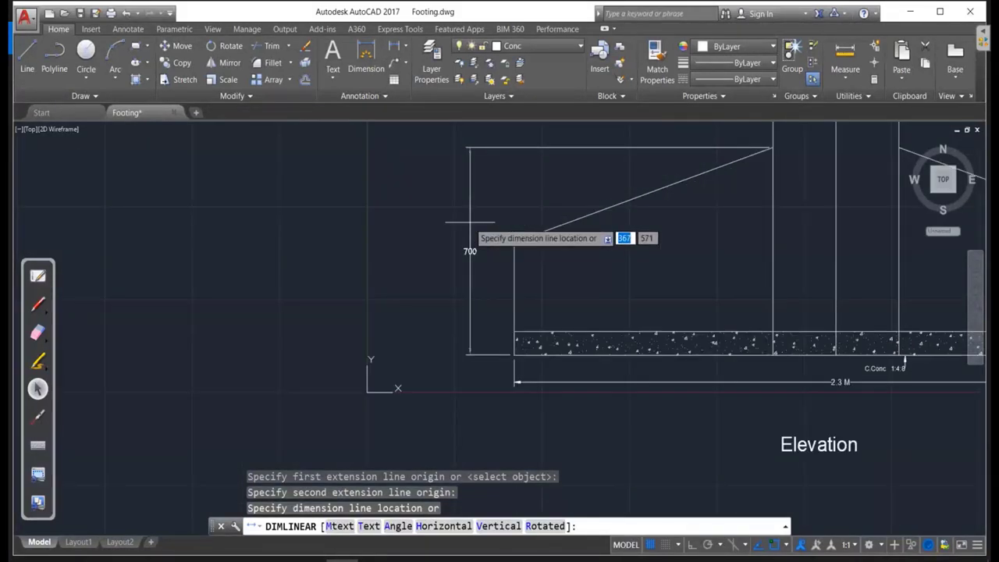
scroll(469, 227, "up", 1)
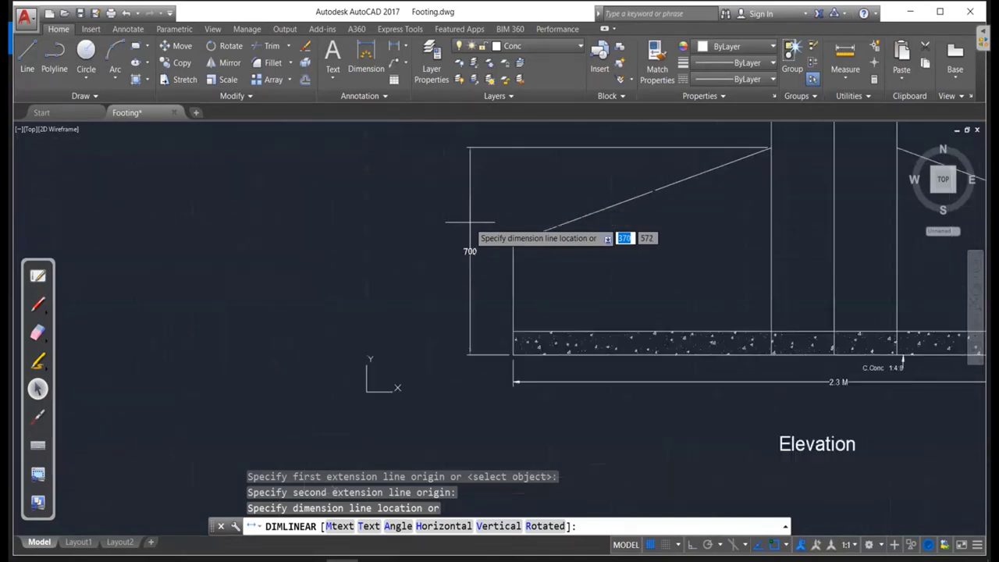
left_click(450, 238)
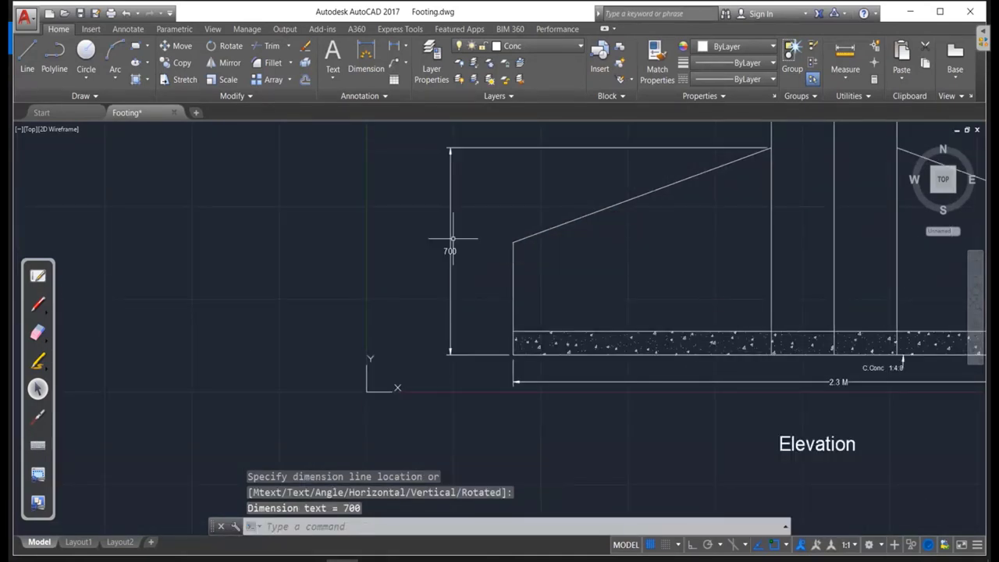
Mark a red check above the sloped side and bring up the reference footing photo.
left_click(37, 304)
left_click_drag(484, 162, 568, 155)
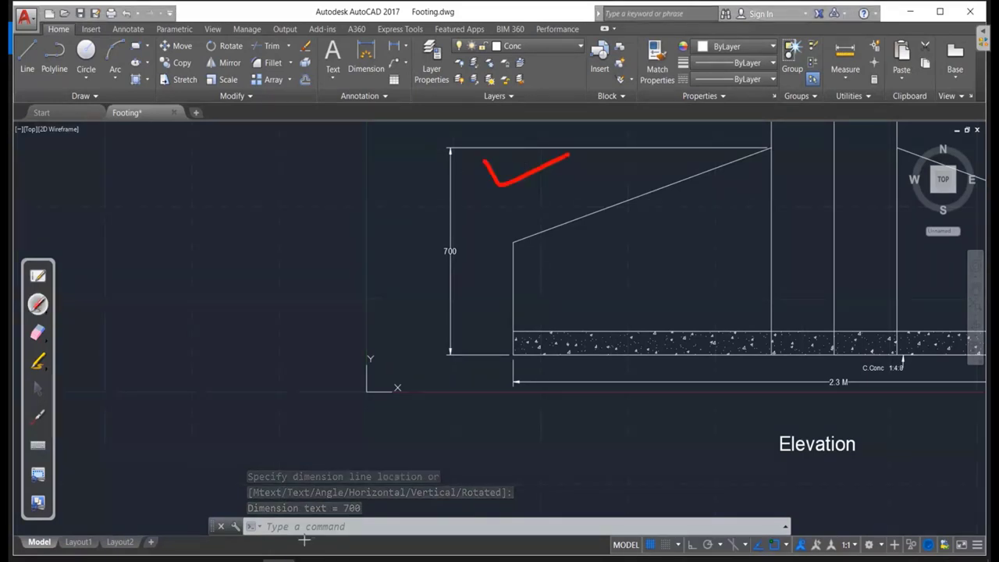
left_click(37, 388)
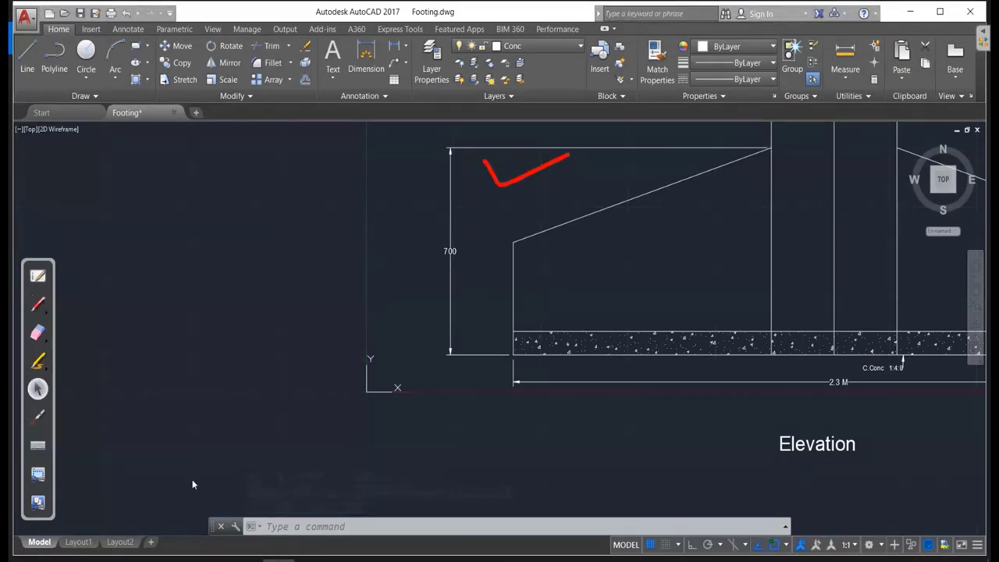
left_click(275, 546)
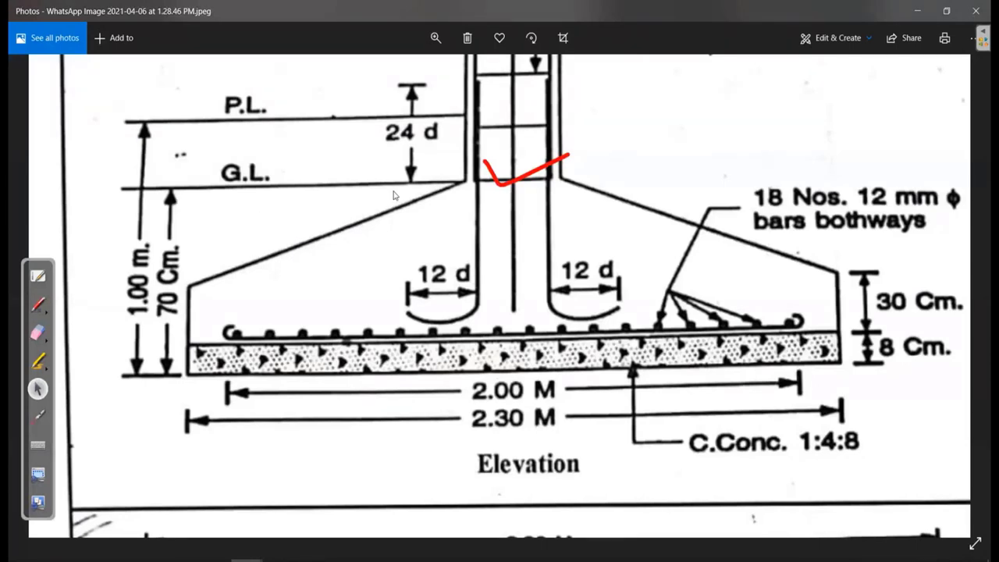
Circle the G.L. label on the reference photo in red, then erase it.
left_click(37, 304)
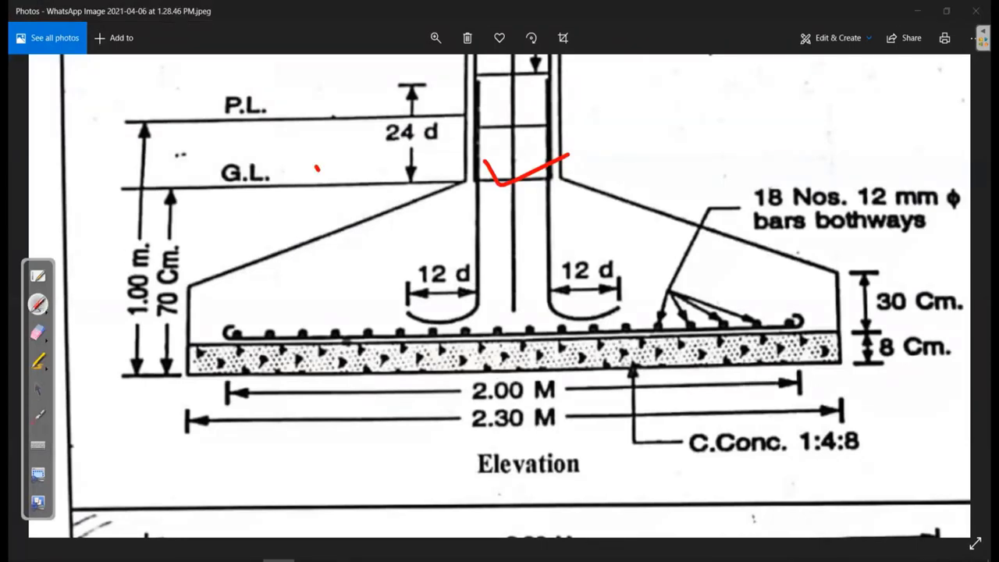
mouse_move(317, 167)
left_mouse_down()
mouse_move(208, 180)
mouse_move(249, 217)
mouse_move(275, 162)
left_mouse_up()
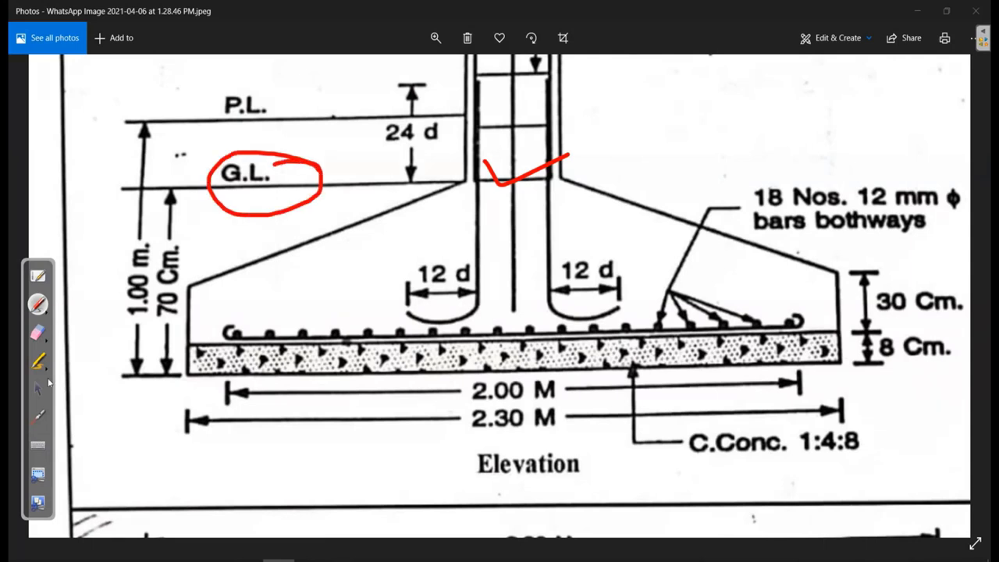
left_click(37, 333)
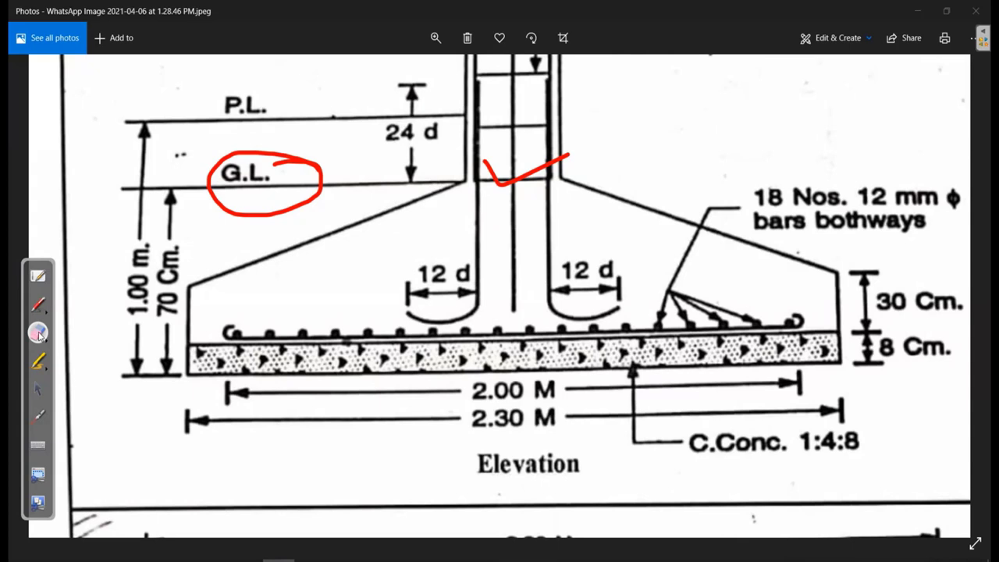
left_click(37, 332)
Sketch earth symbols under G.L., erase them, and return to AutoCAD.
left_click(37, 304)
mouse_move(206, 206)
left_mouse_down()
mouse_move(243, 189)
mouse_move(235, 204)
left_mouse_up()
left_click_drag(312, 206, 343, 187)
mouse_move(320, 187)
left_mouse_down()
mouse_move(336, 205)
mouse_move(383, 186)
left_mouse_up()
left_click(37, 332)
left_click_drag(209, 199, 377, 194)
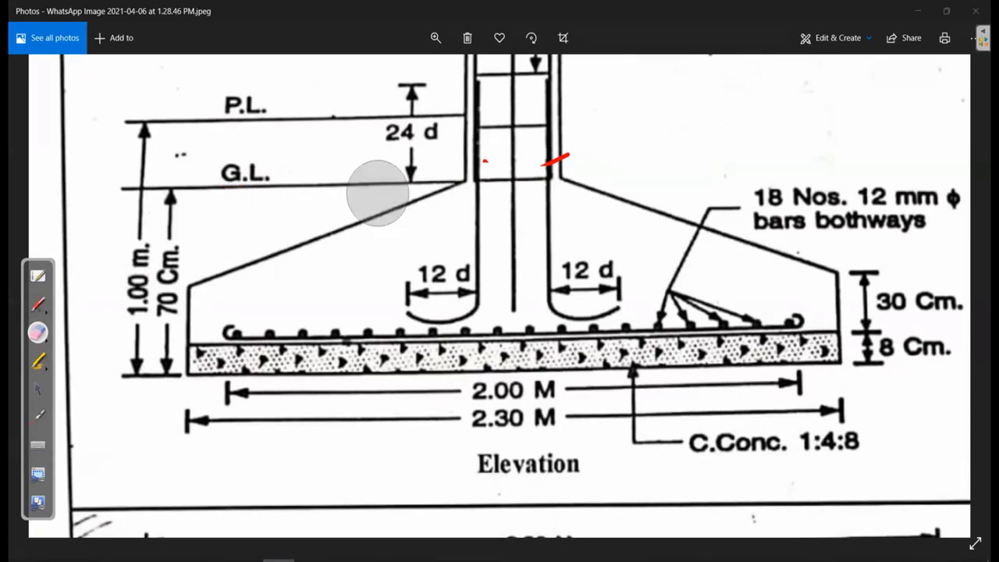
left_click(37, 389)
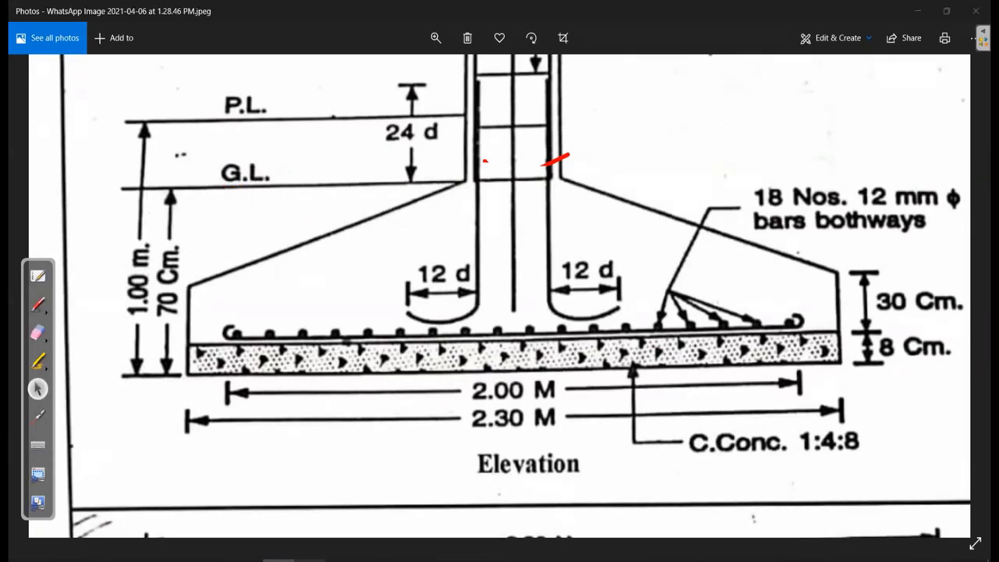
key("alt+Tab")
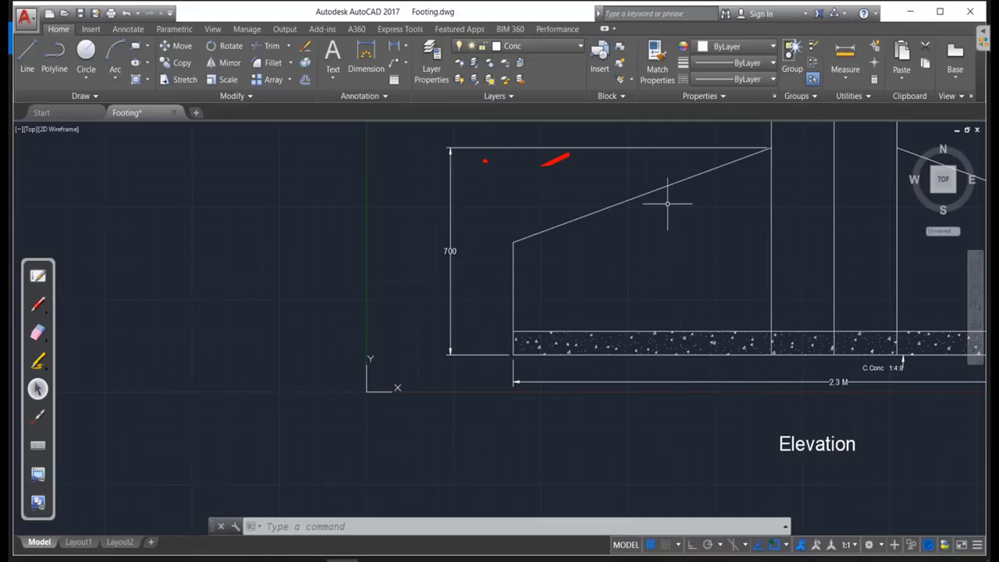
Erase the 700 vertical dimension with a selection window.
scroll(669, 216, "down", 2)
scroll(680, 169, "up", 2)
type("e")
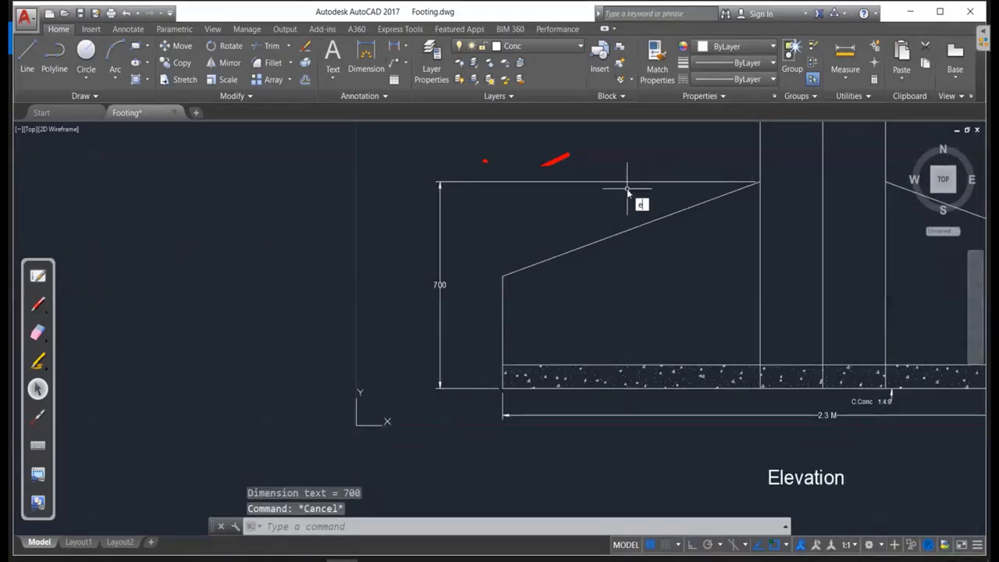
key("Return")
left_click(640, 201)
left_click(525, 175)
Draw a 1200-long horizontal ground line leftward from the top of the sloped side.
key("Return")
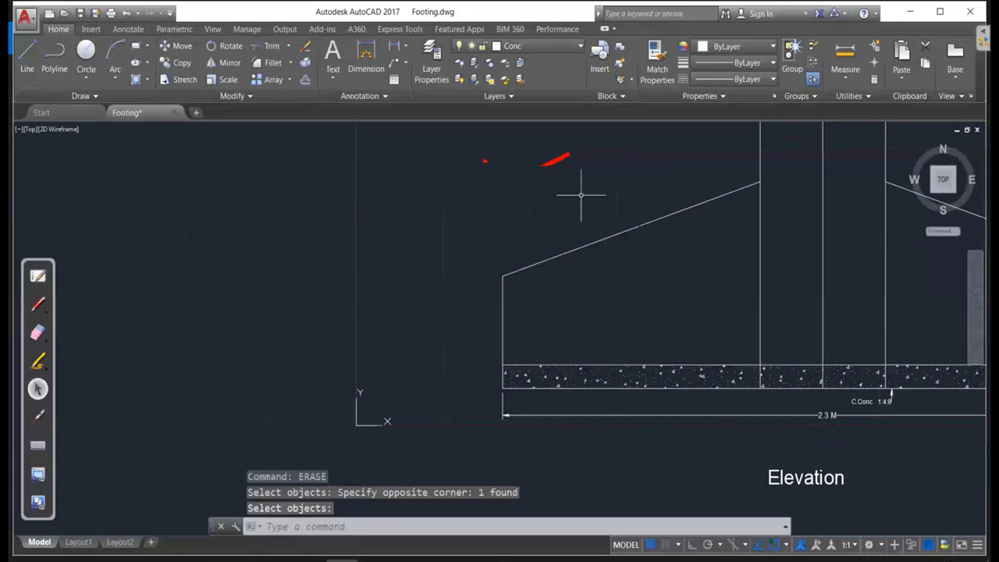
type("l")
key("Return")
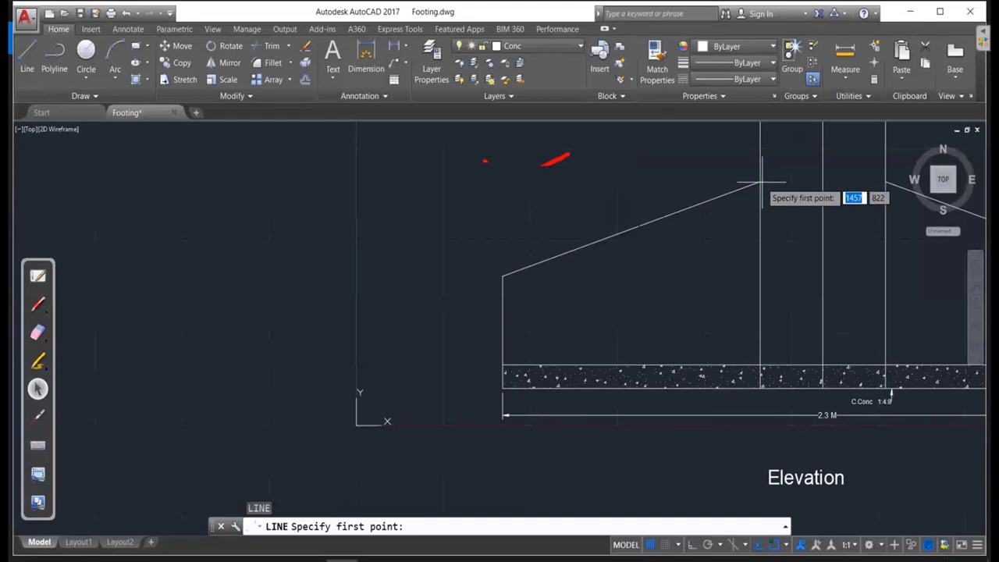
left_click(761, 183)
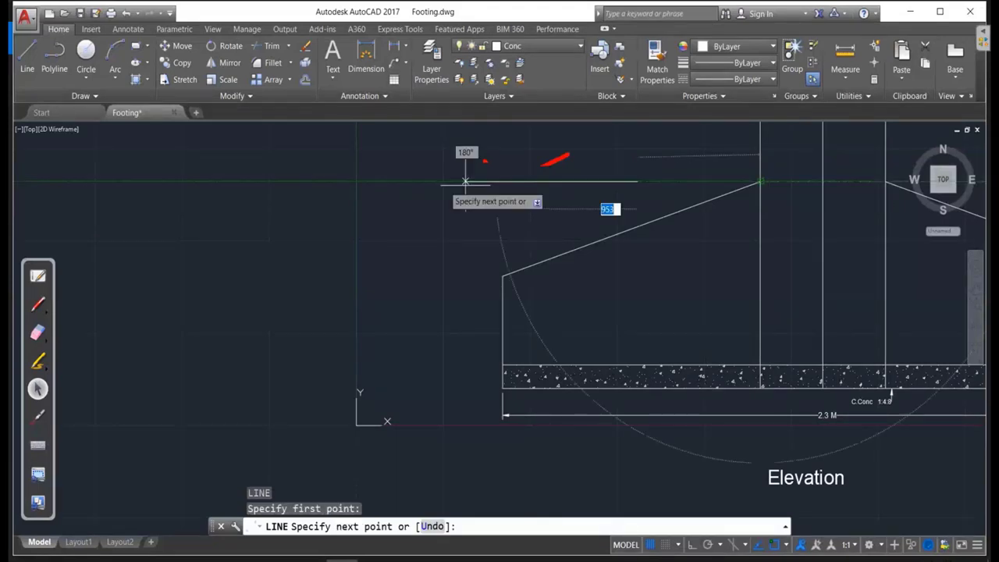
type("1200")
key("Return")
key("Return")
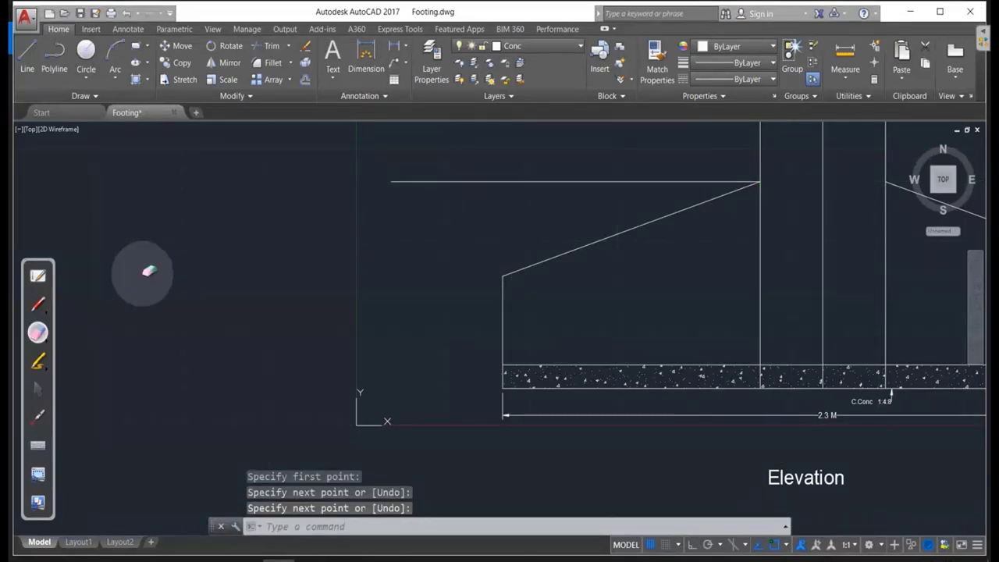
left_click(37, 389)
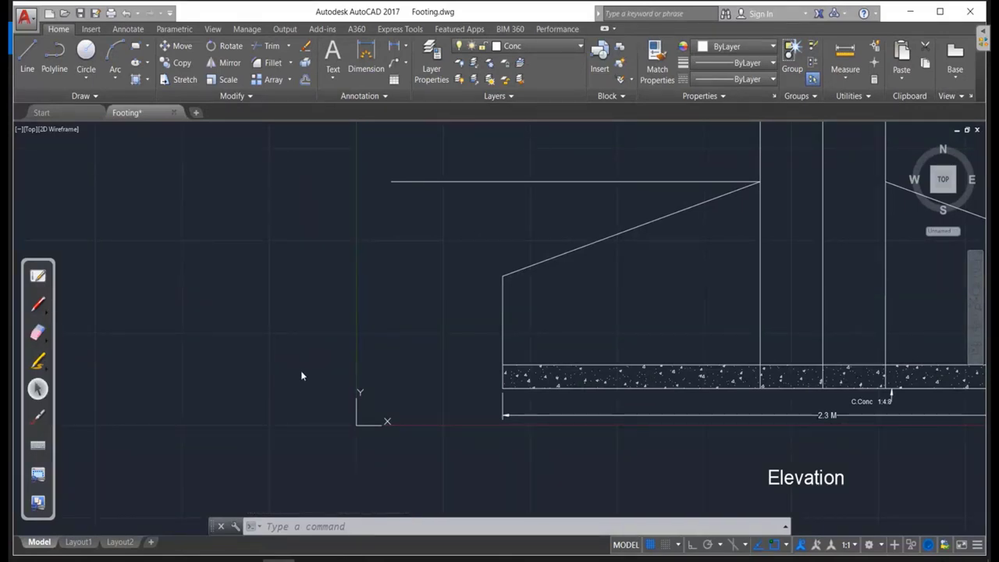
Copy the Elevation title to a spot above the ground line.
type("co")
key("Return")
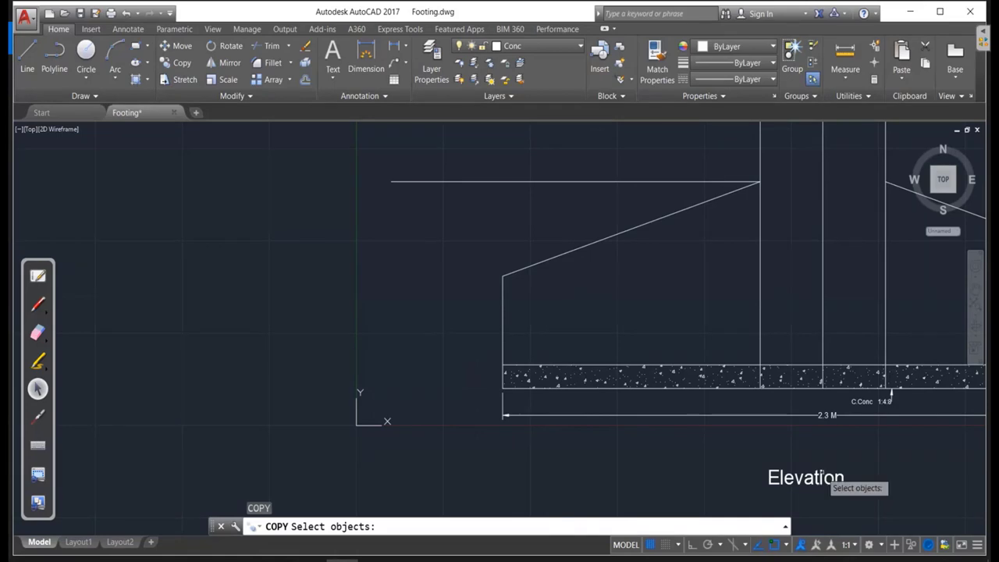
left_click(824, 478)
key("Return")
left_click(767, 476)
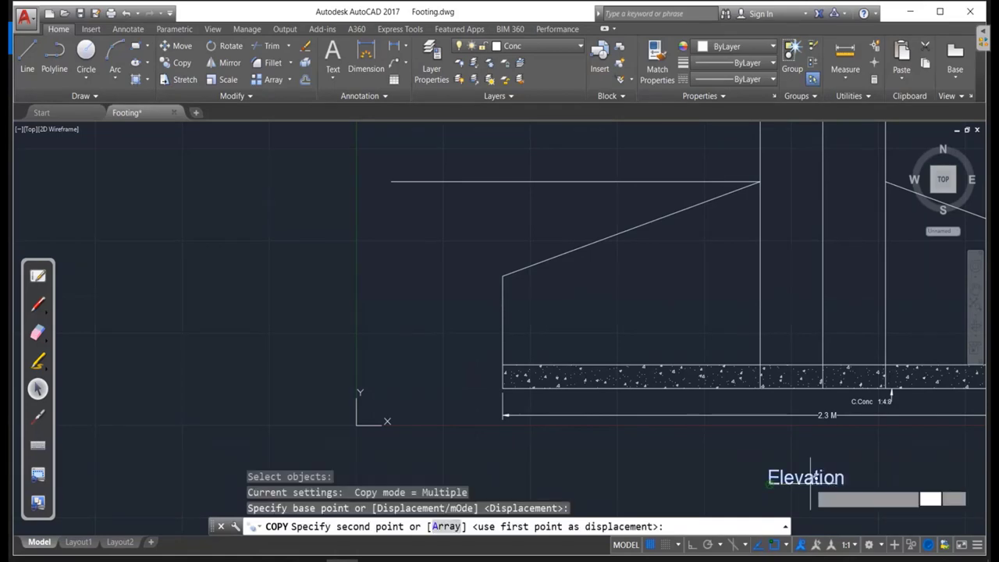
left_click(495, 169)
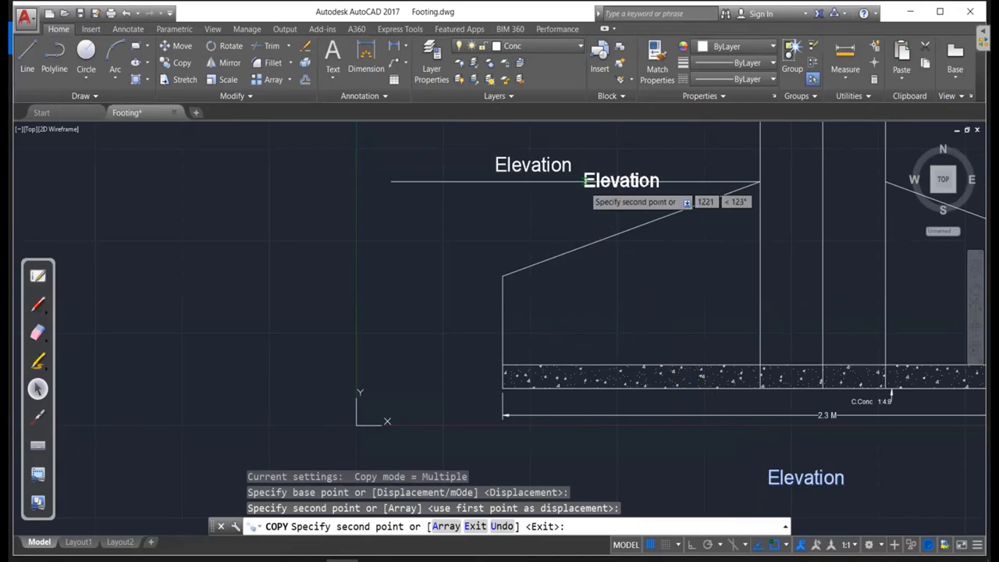
key("Escape")
Edit the copied title's text to read G.L.
double_click(551, 169)
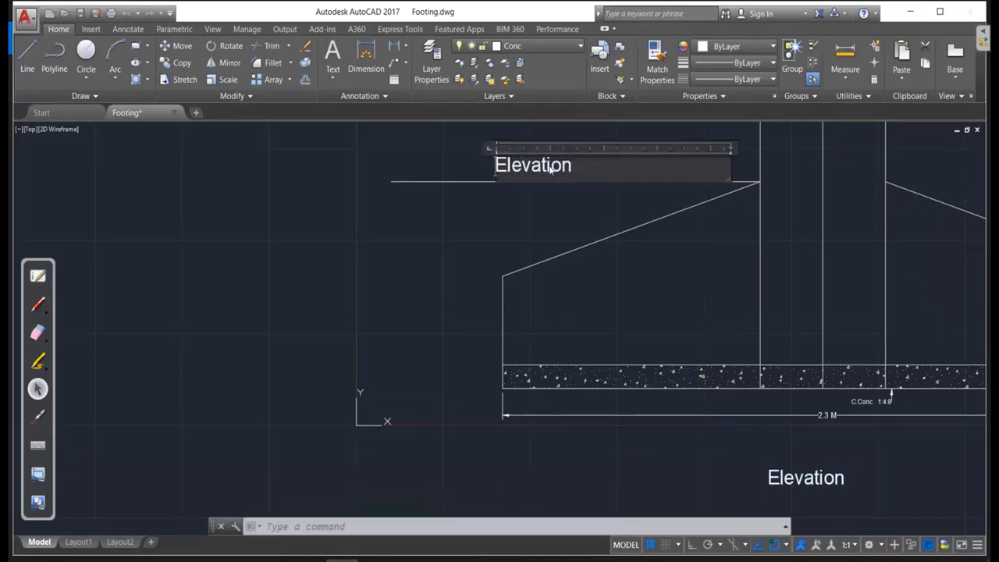
type("G.L")
left_click(370, 185)
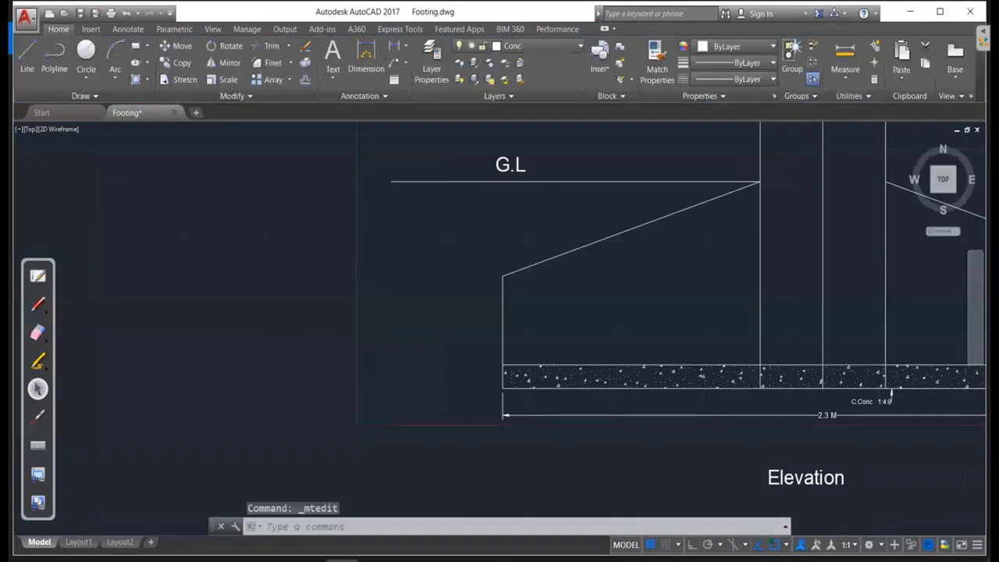
scroll(537, 189, "up", 4)
Draw a short slanted earth-symbol stroke just below the ground line.
scroll(537, 189, "up", 2)
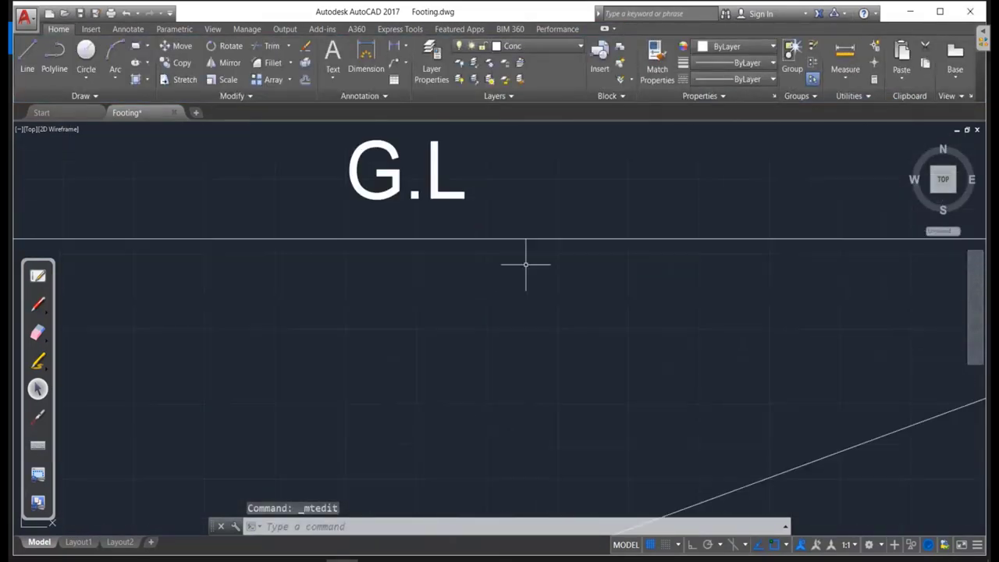
type("l")
key("Return")
left_click(500, 239)
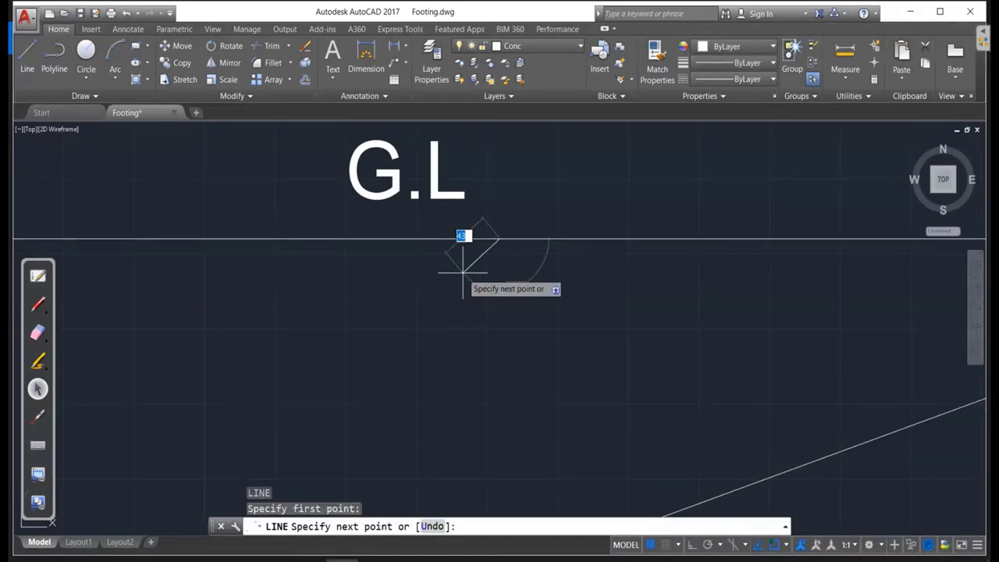
left_click(447, 284)
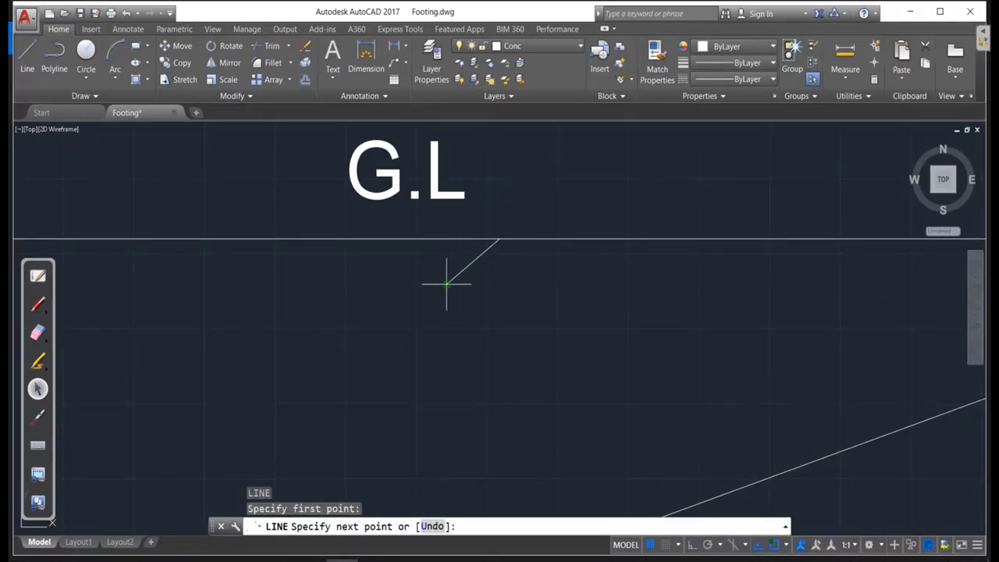
key("Escape")
Offset the slanted stroke by 5 repeatedly to make a row of parallel strokes.
type("o")
key("Return")
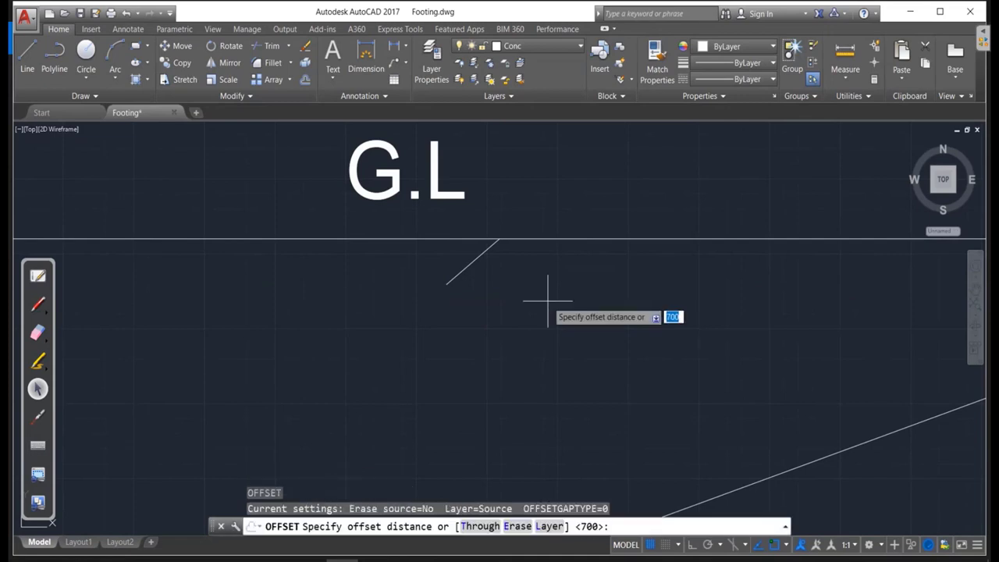
type("5")
key("Return")
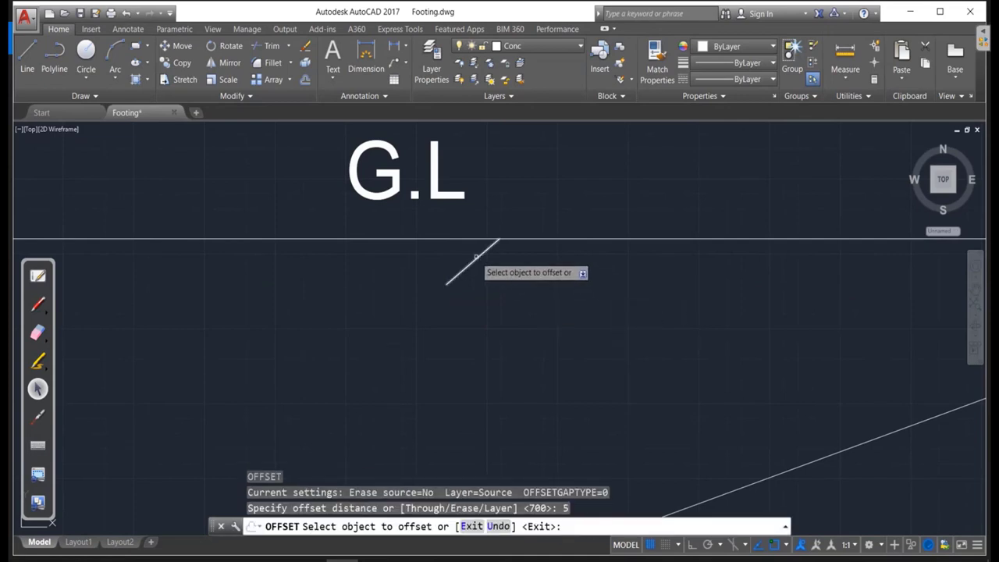
left_click(473, 261)
left_click(493, 252)
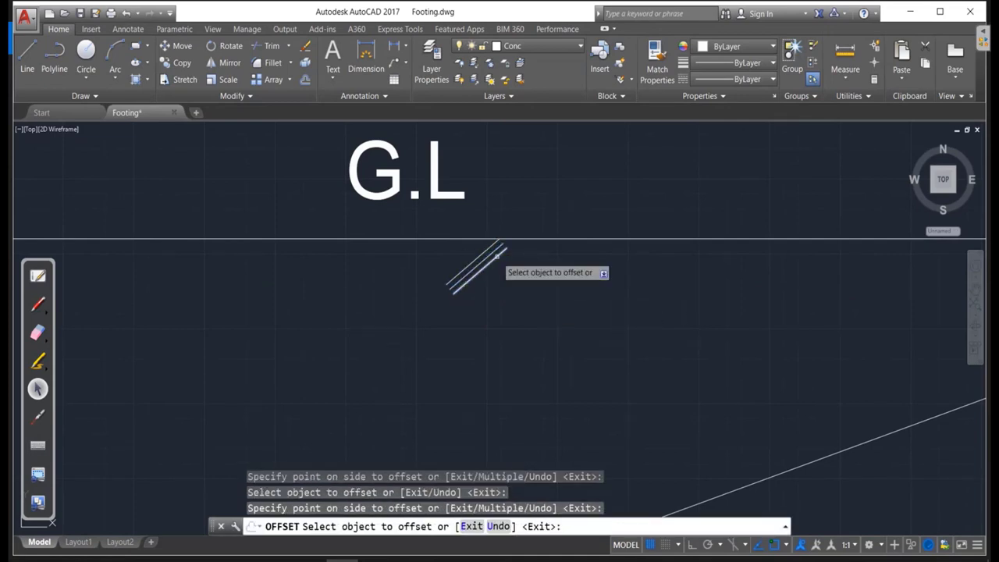
left_click(497, 255)
left_click(515, 274)
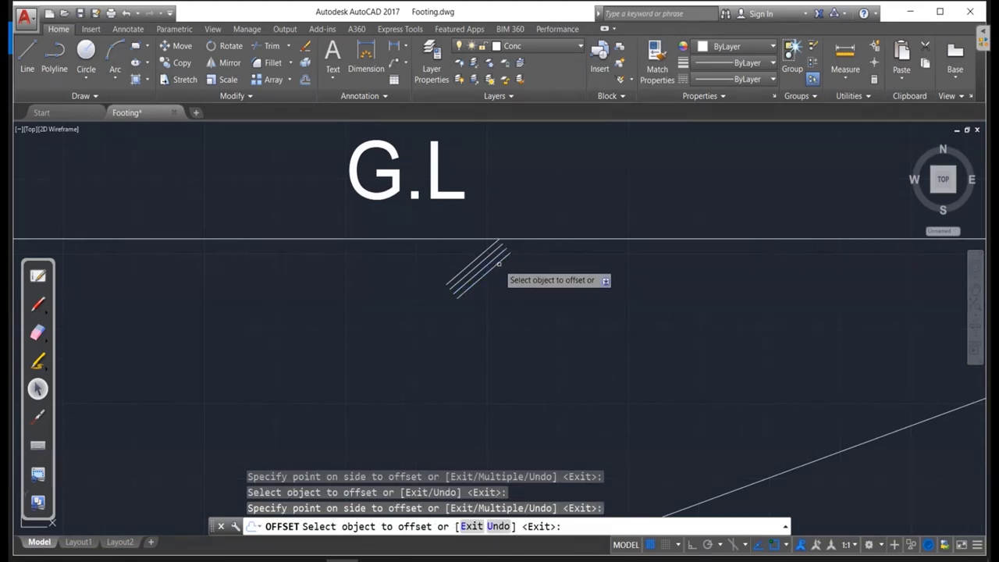
left_click(499, 264)
left_click(516, 274)
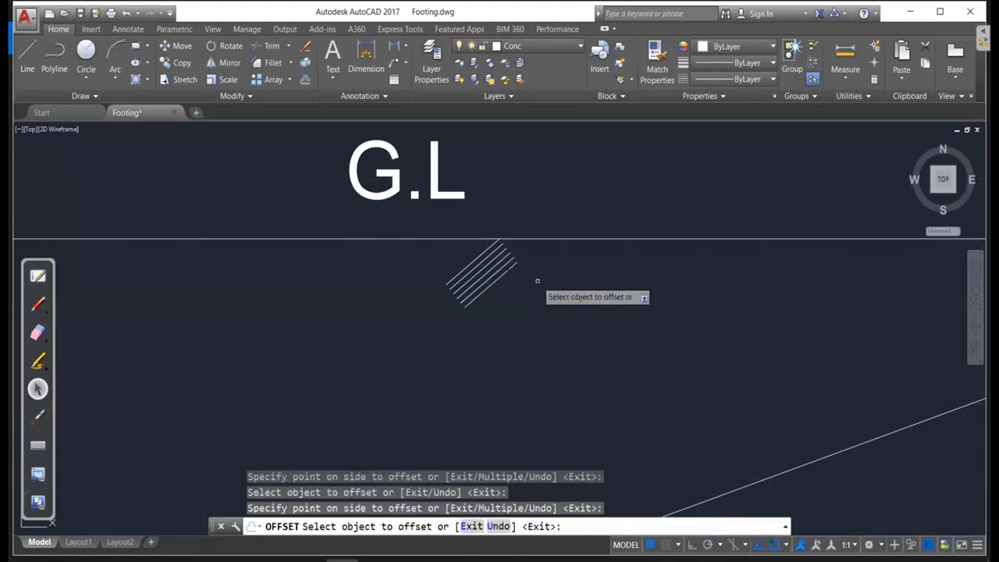
left_click(511, 269)
key("Escape")
key("Escape")
key("Escape")
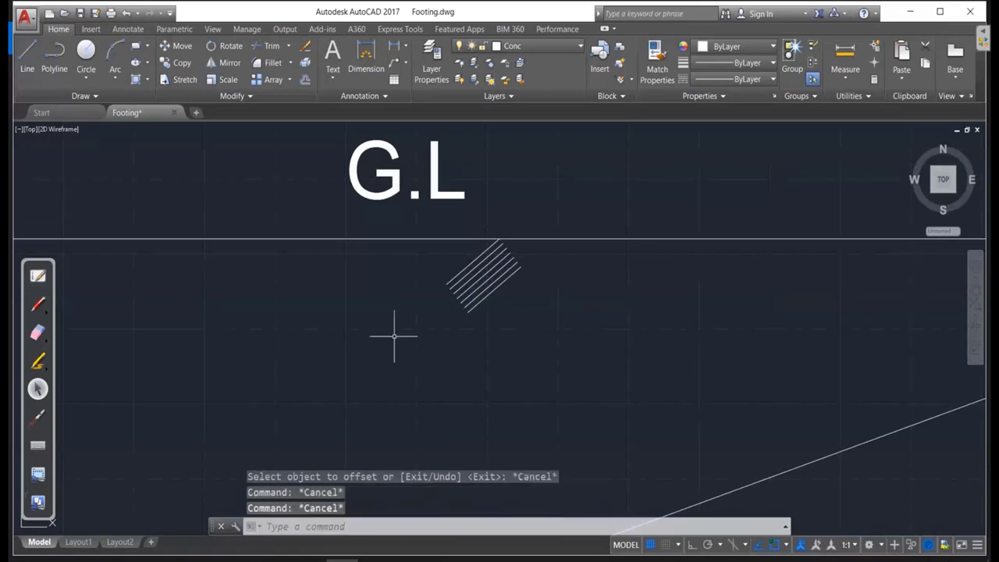
Sketch a red crosshatch pattern on screen as a visual note.
left_click(37, 305)
left_click_drag(172, 326, 235, 276)
left_click_drag(268, 289, 196, 339)
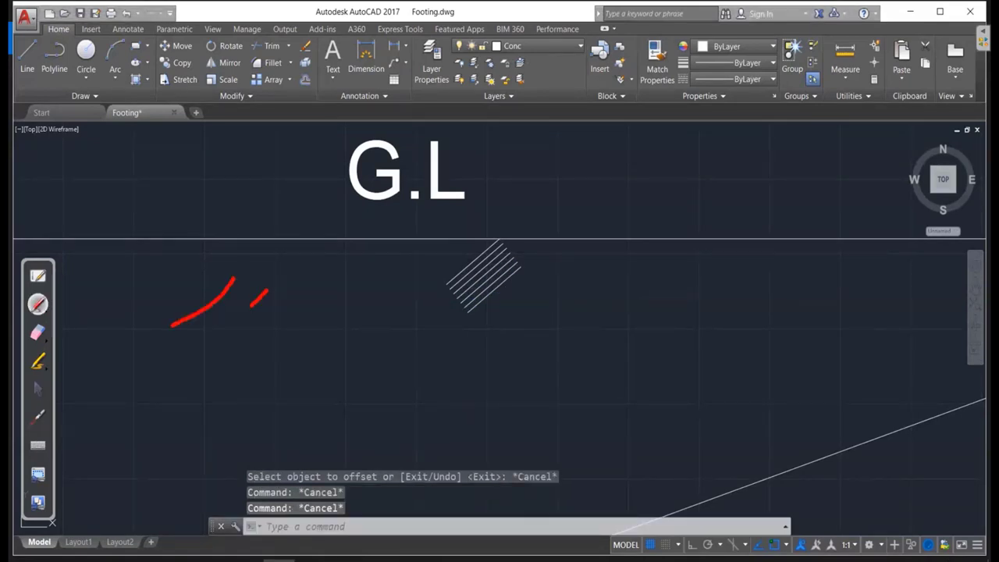
left_click_drag(310, 306, 225, 365)
left_click_drag(234, 277, 295, 348)
left_click_drag(227, 297, 267, 362)
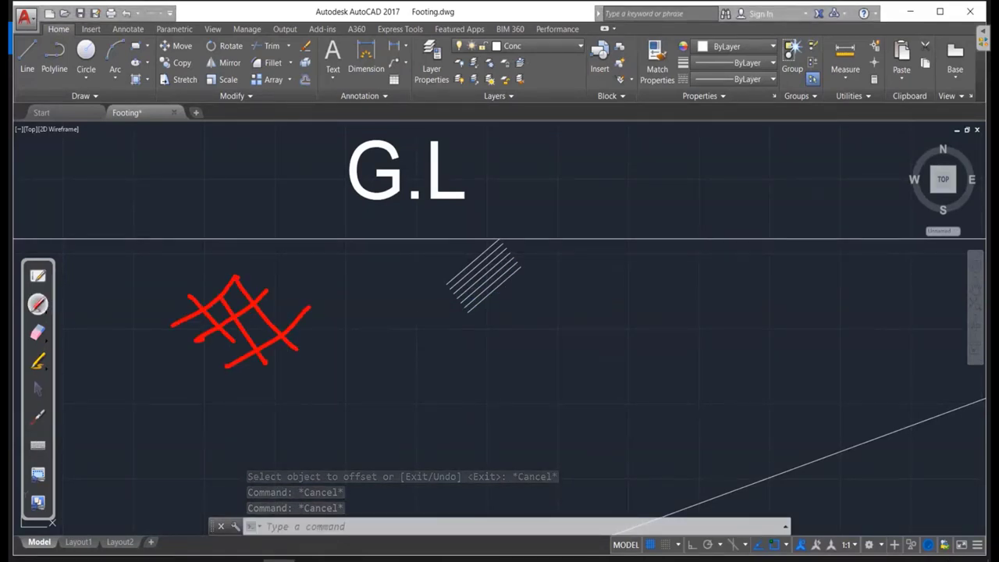
left_click_drag(188, 295, 268, 373)
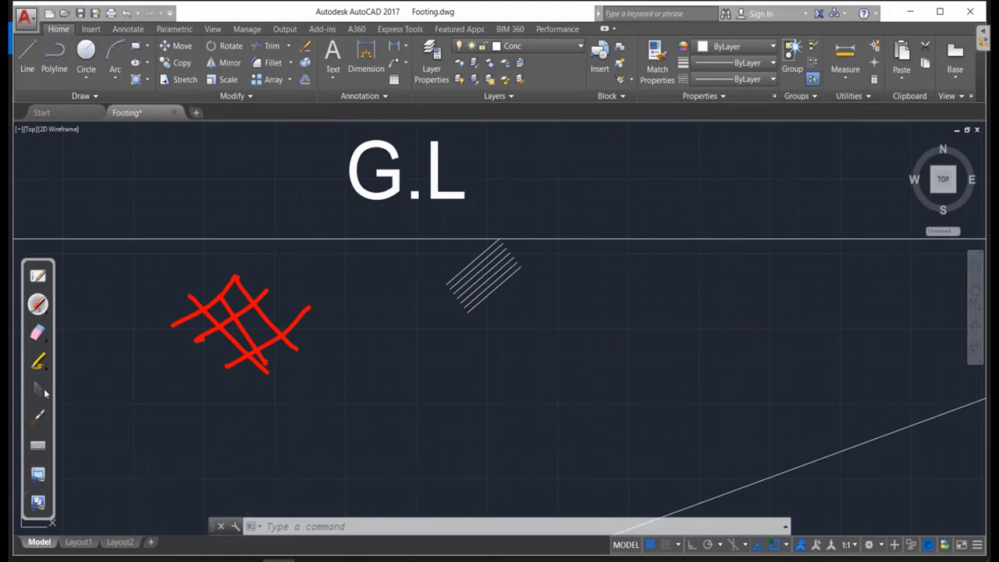
left_click(37, 387)
Draw a line crossing the diagonal strokes from their top.
type("l")
key("Return")
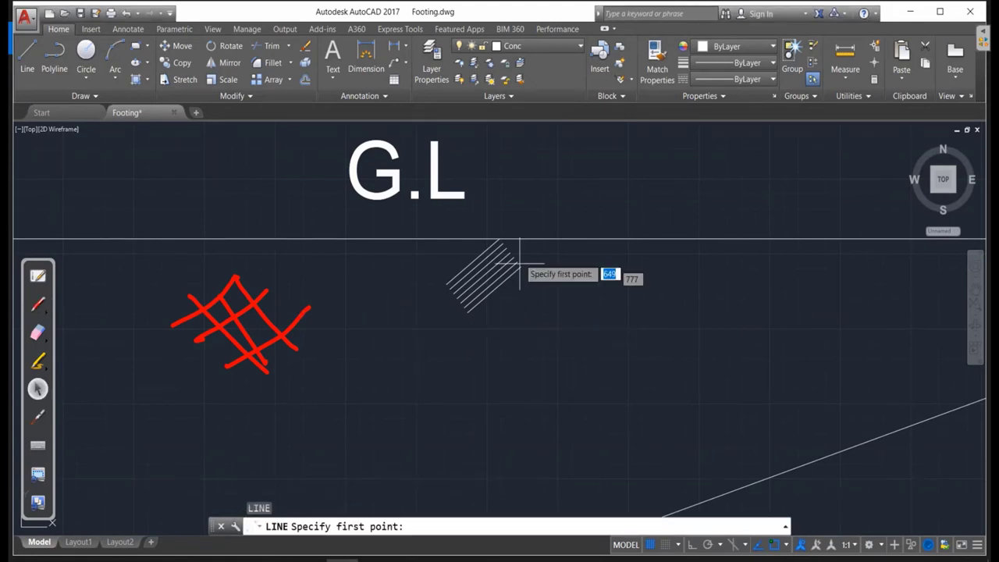
left_click(478, 240)
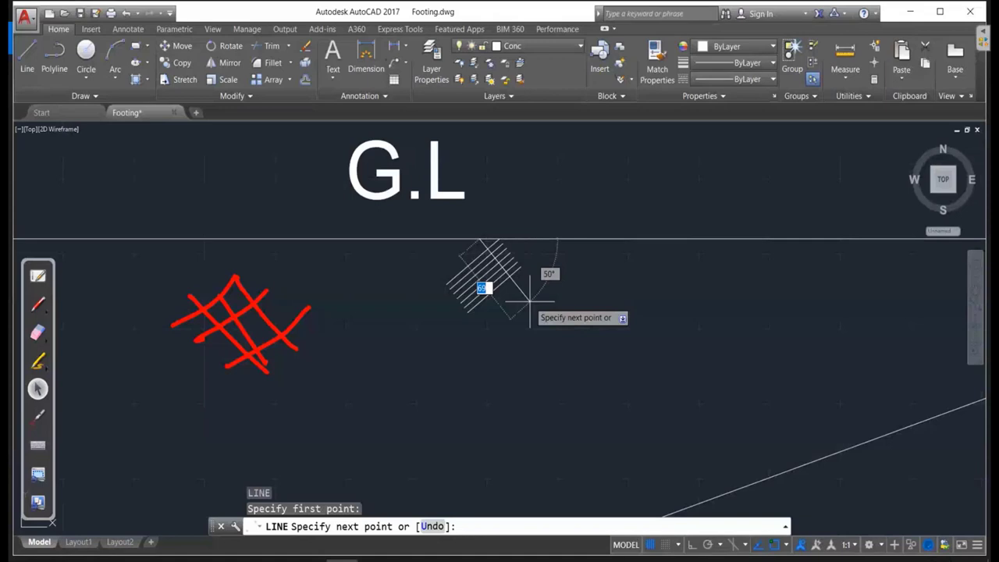
left_click(529, 300)
key("Return")
Offset the crossing line several times to form the crisscross pattern.
key("Return")
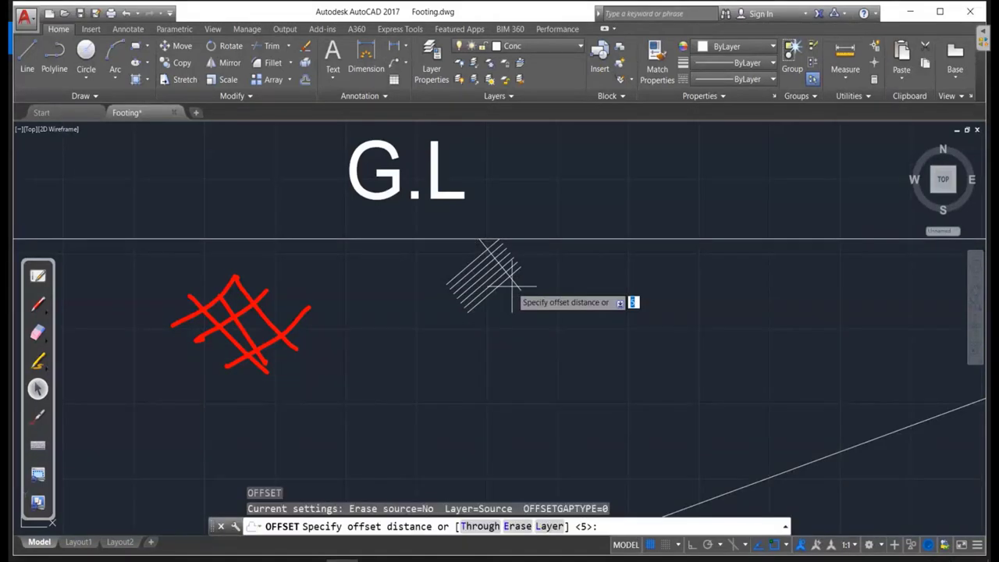
key("Return")
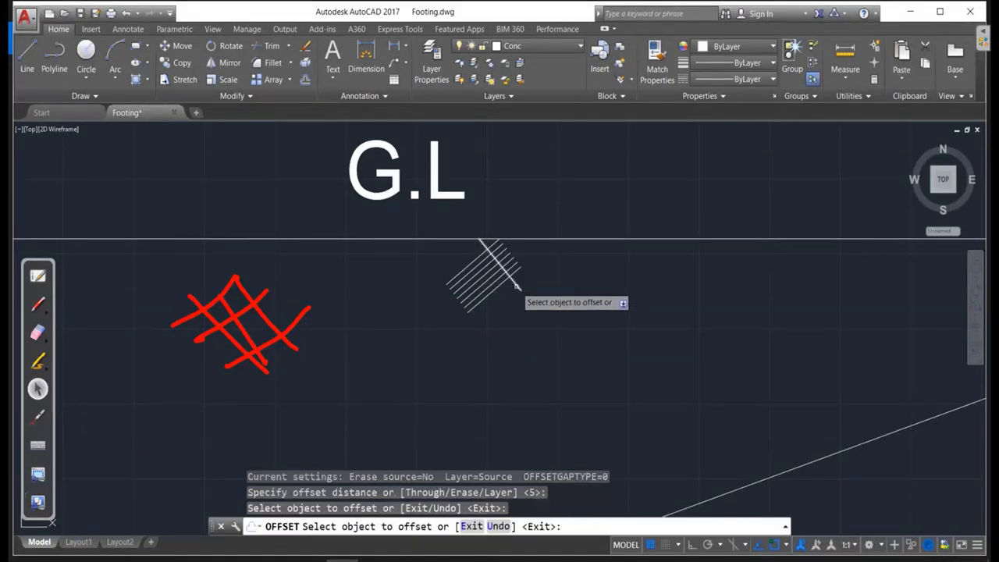
left_click(516, 287)
left_click(511, 292)
left_click(514, 290)
left_click(510, 293)
left_click(513, 291)
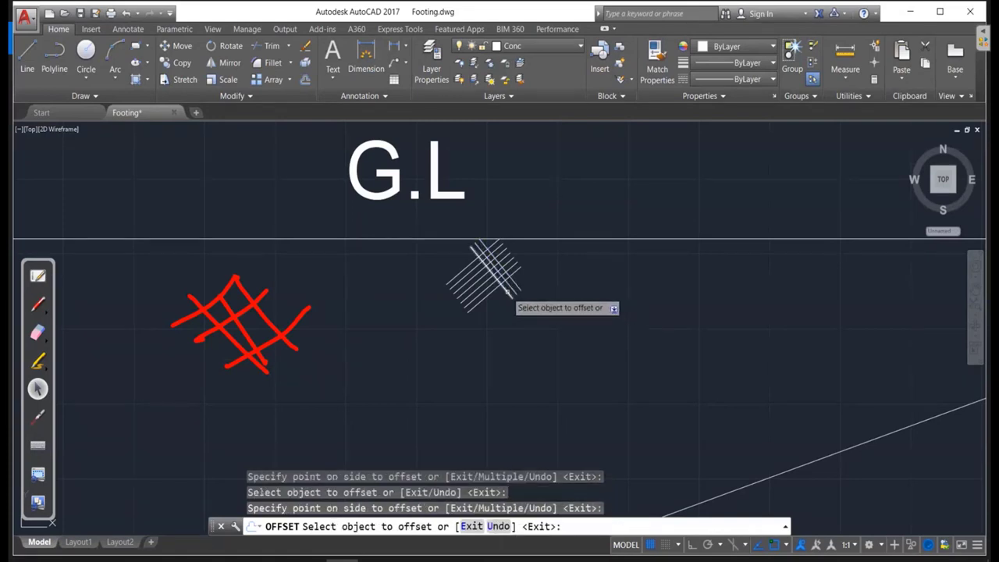
left_click(509, 292)
left_click(504, 283)
left_click(496, 295)
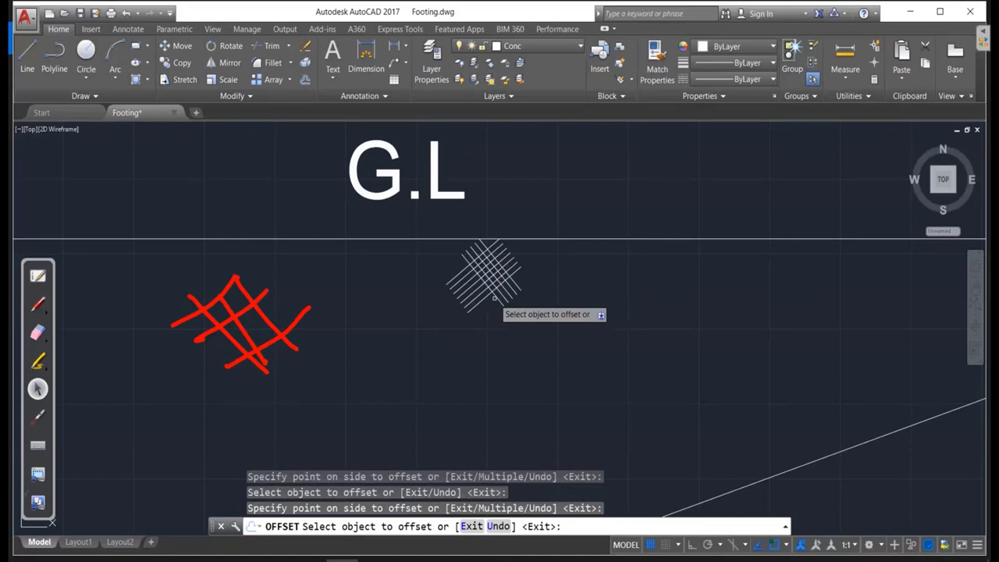
key("Escape")
key("Escape")
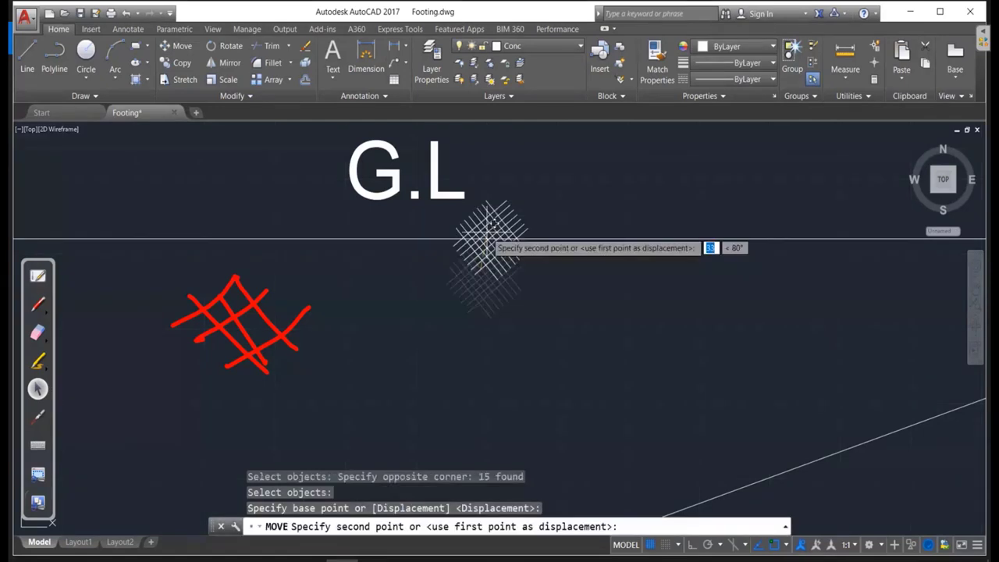
Drop the crosshatch onto the G.L line and trim away the part above it.
left_click(486, 238)
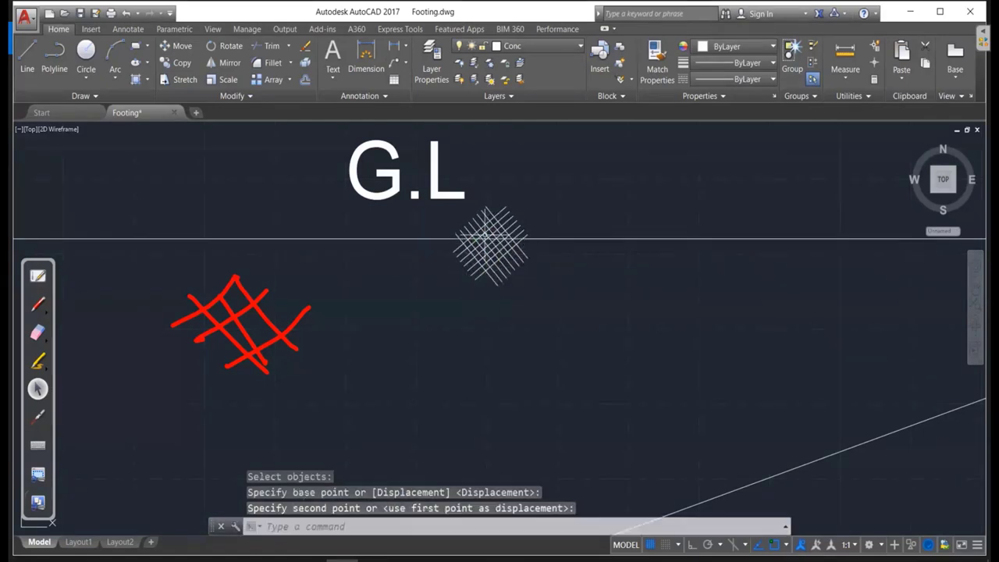
type("tr")
key("Return")
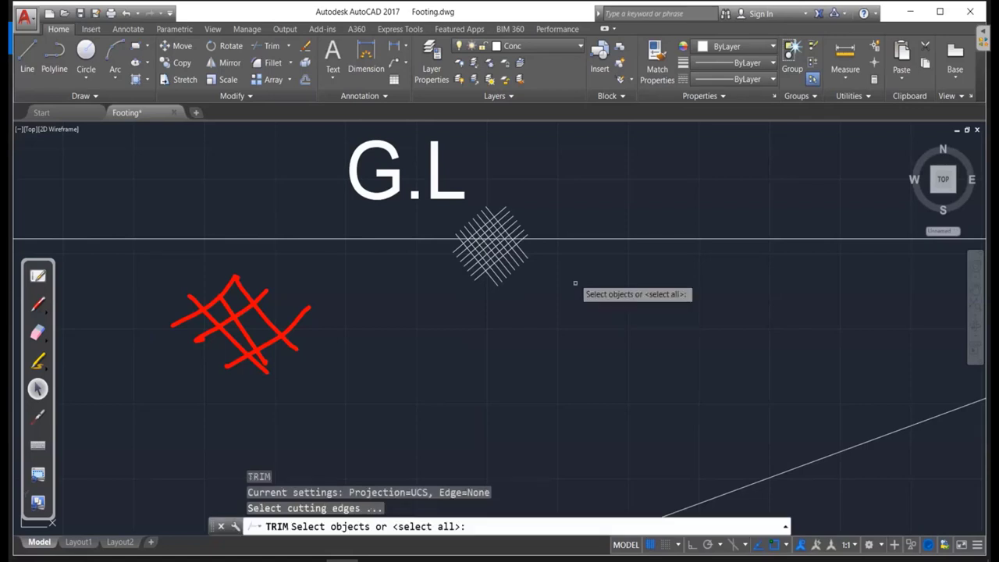
left_click(576, 238)
key("Return")
left_click(547, 224)
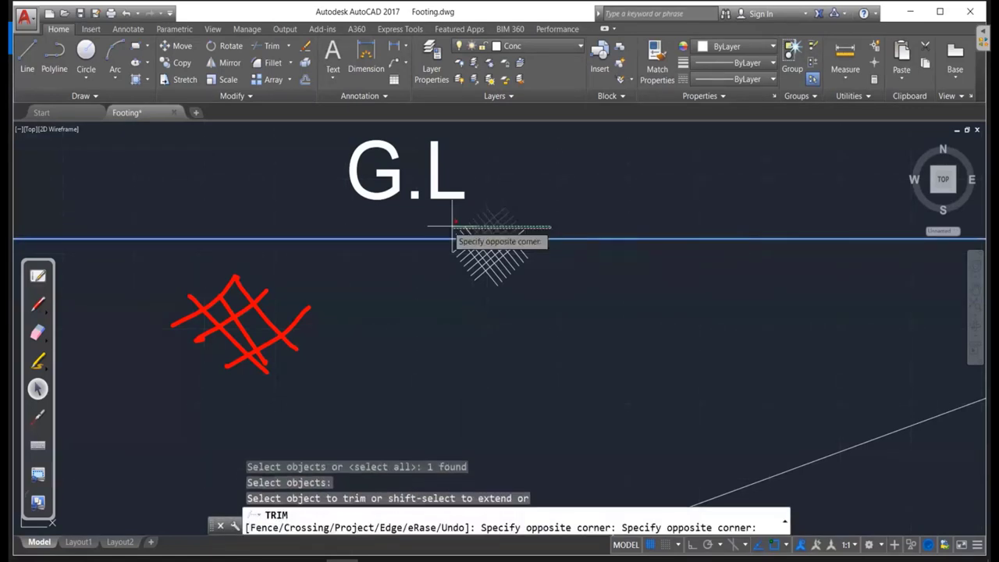
left_click(449, 222)
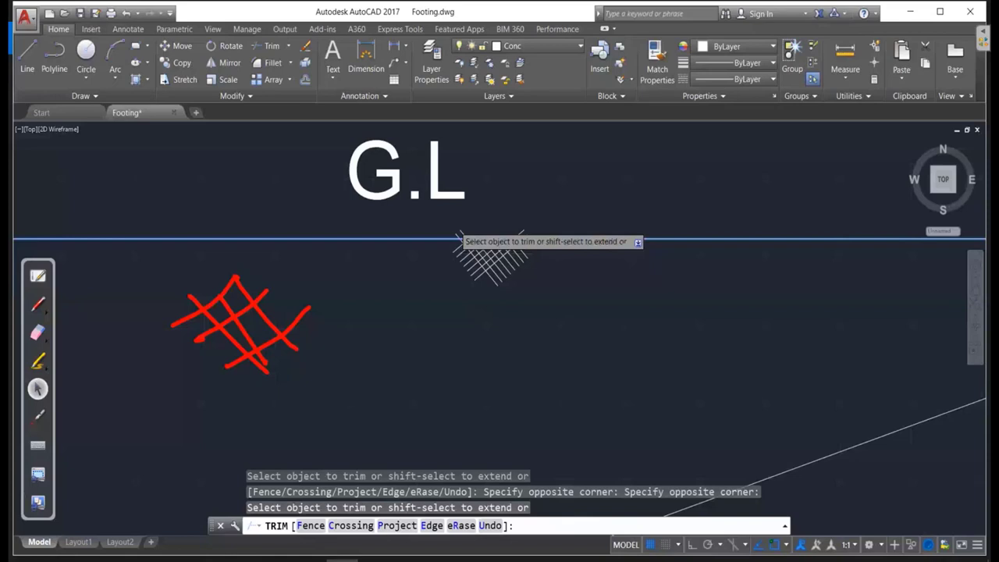
key("Escape")
key("Escape")
scroll(578, 309, "down", 3)
Copy the earth symbol to further points along the G.L line, including near its left end.
scroll(523, 290, "up", 5)
type("co")
key("Return")
left_click(624, 406)
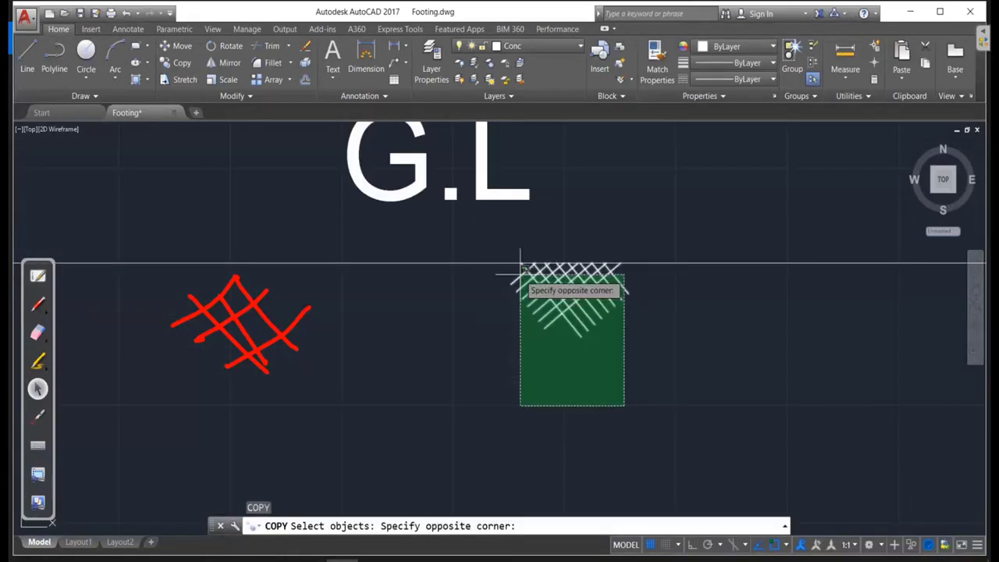
left_click(520, 267)
key("Return")
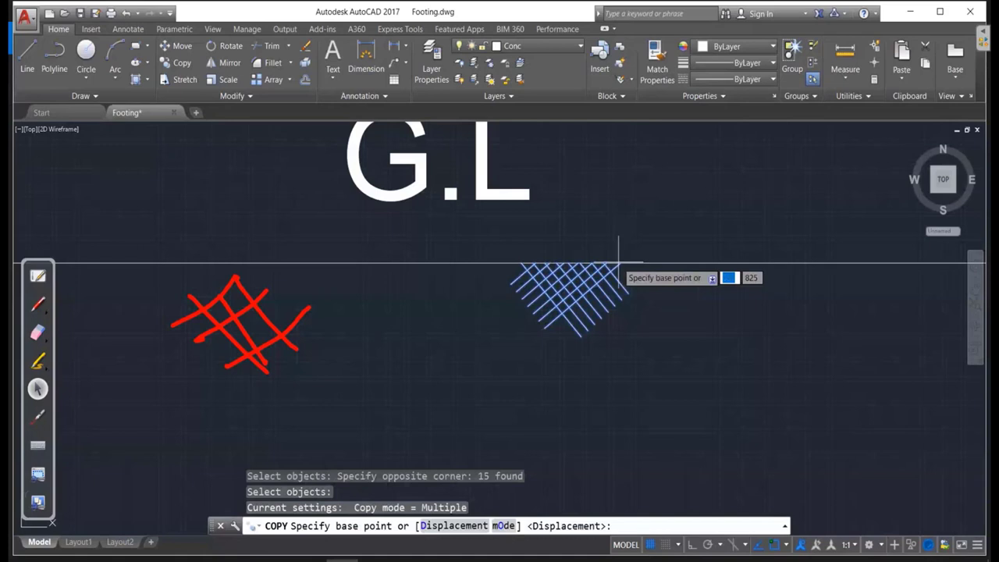
left_click(618, 263)
scroll(687, 274, "down", 5)
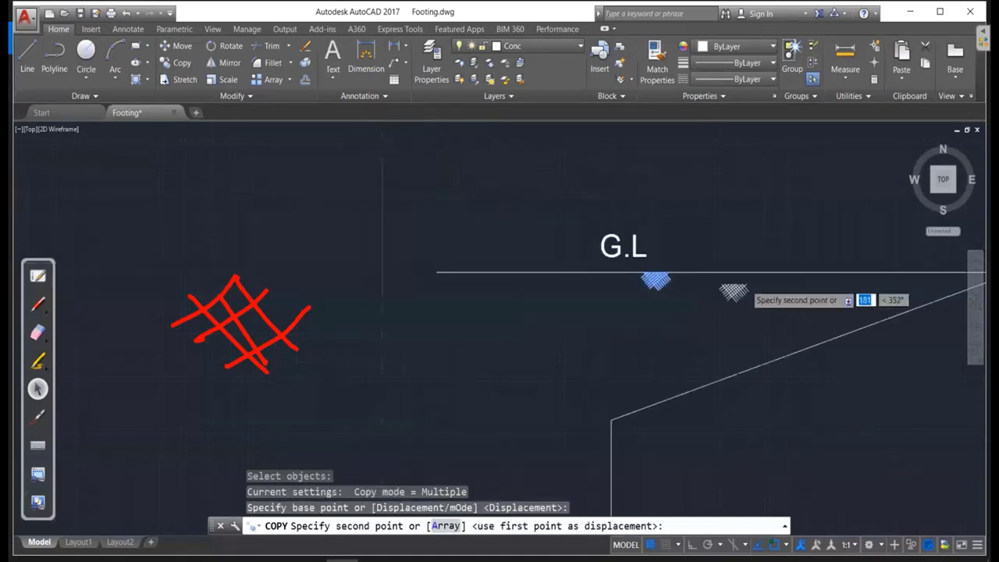
middle_click_drag(831, 273, 747, 266)
left_click(750, 265)
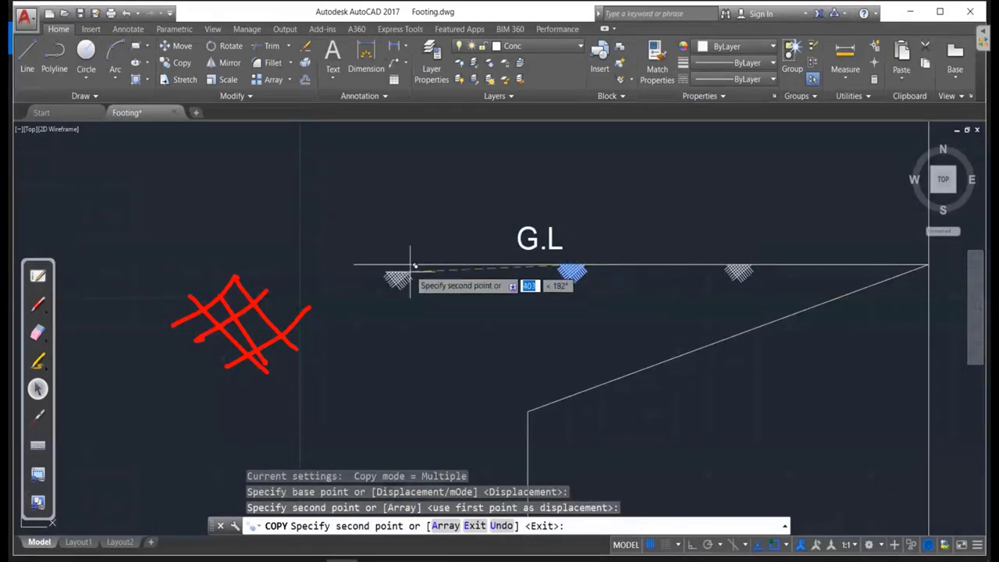
left_click(410, 266)
key("Escape")
scroll(447, 285, "down", 4)
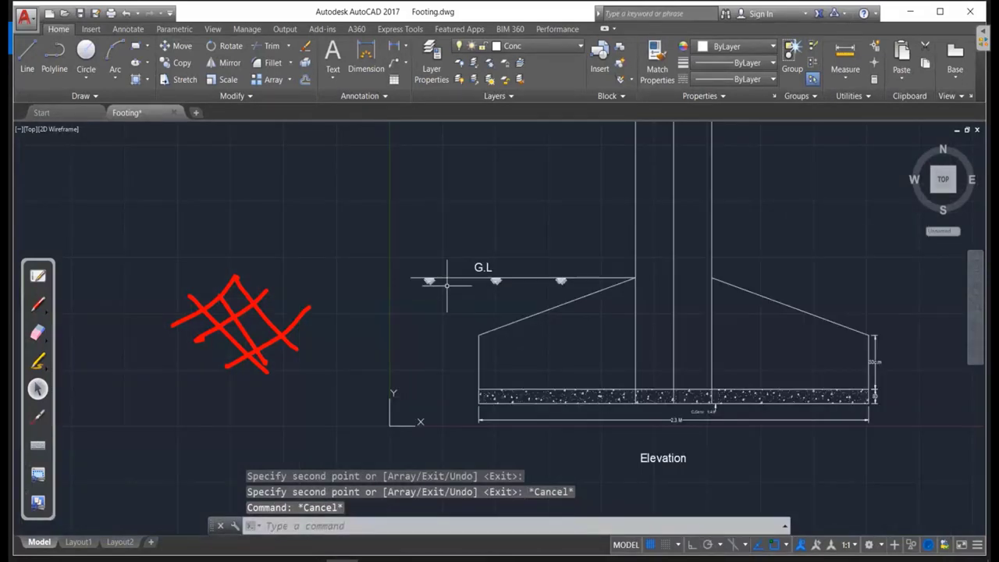
middle_click_drag(447, 285, 522, 277)
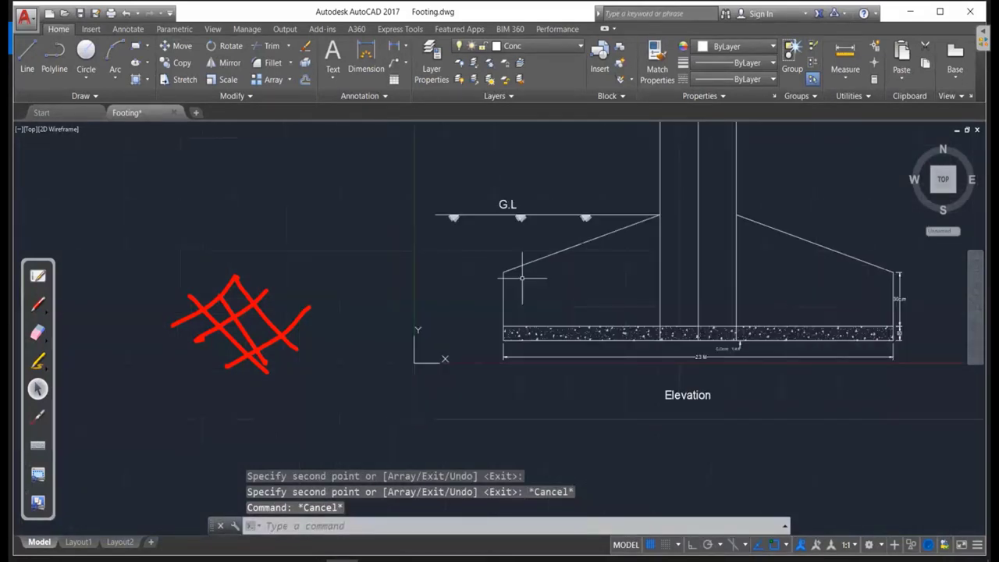
type("dli")
key("Return")
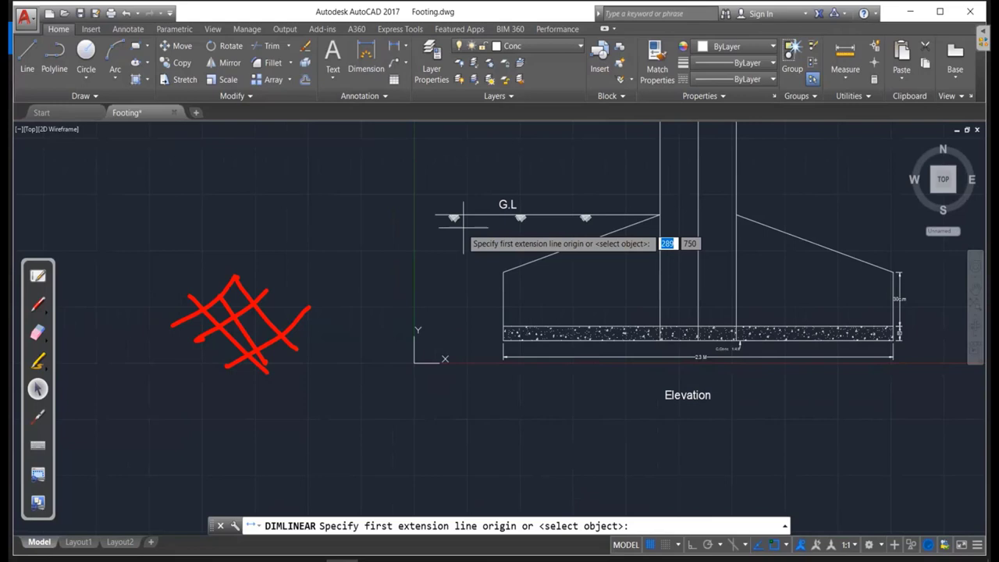
Add a vertical 700 dimension from the footing's bottom-left corner to G.L, then retype its text.
left_click(503, 340)
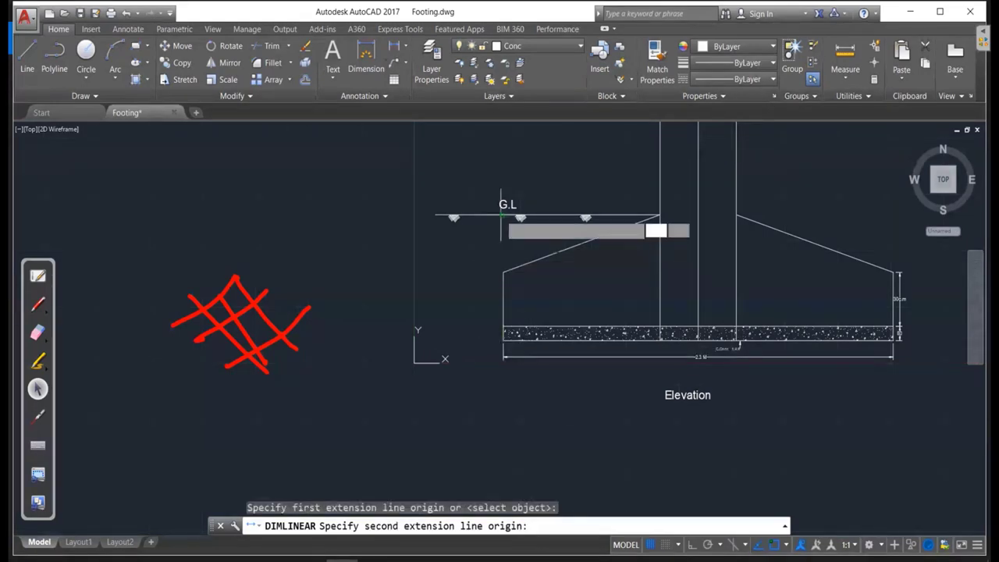
left_click(501, 216)
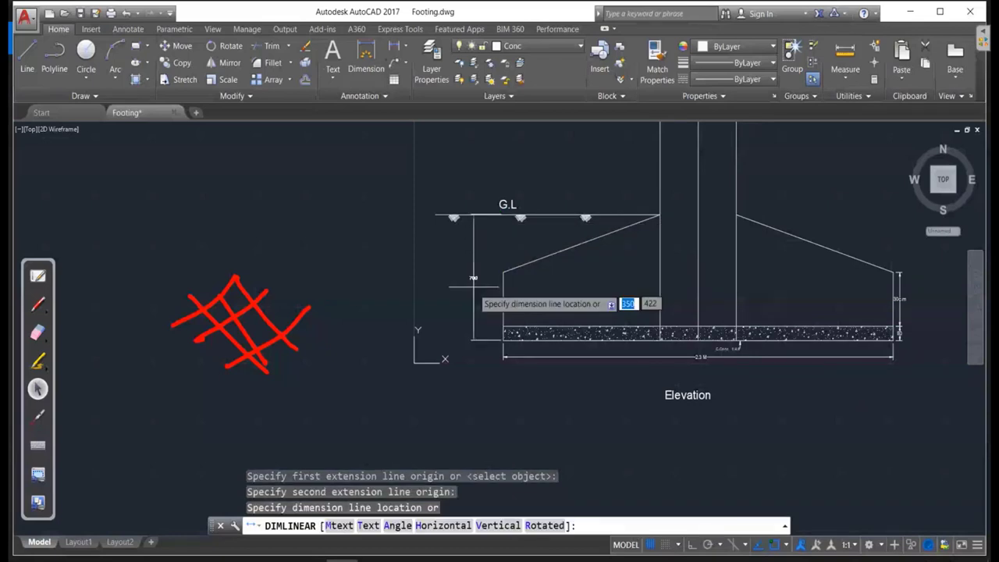
left_click(473, 287)
key("Escape")
scroll(473, 281, "up", 5)
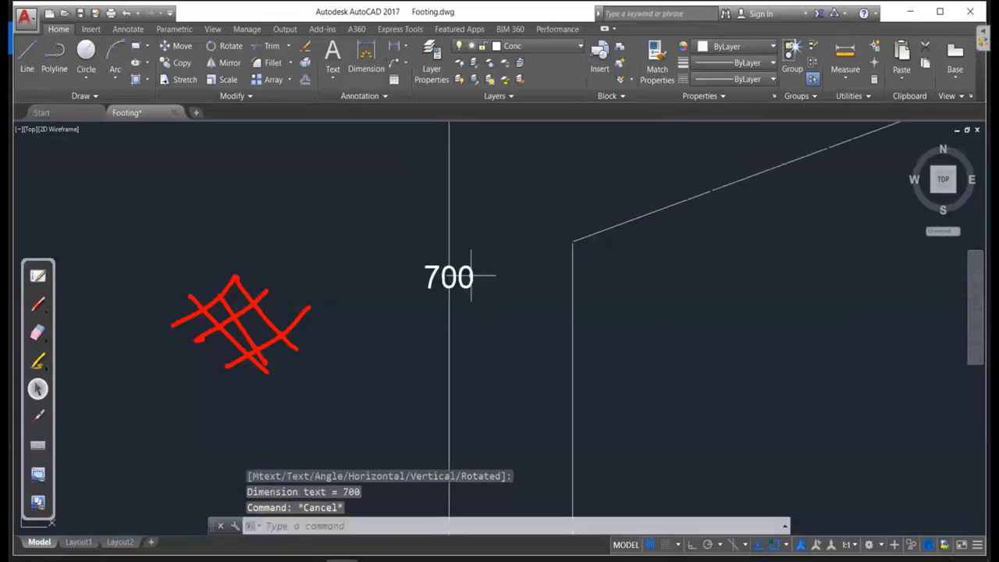
double_click(472, 274)
type("70c.m")
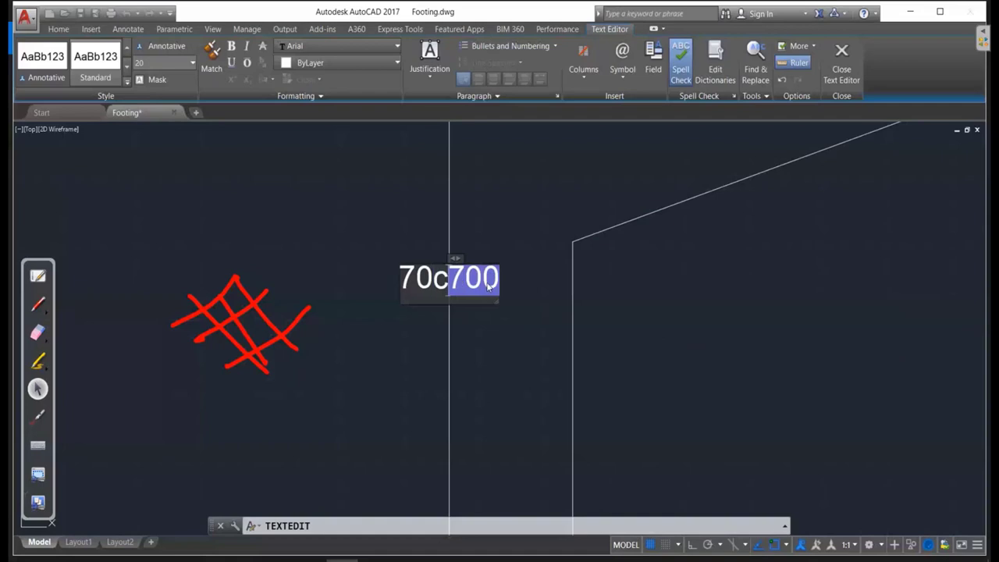
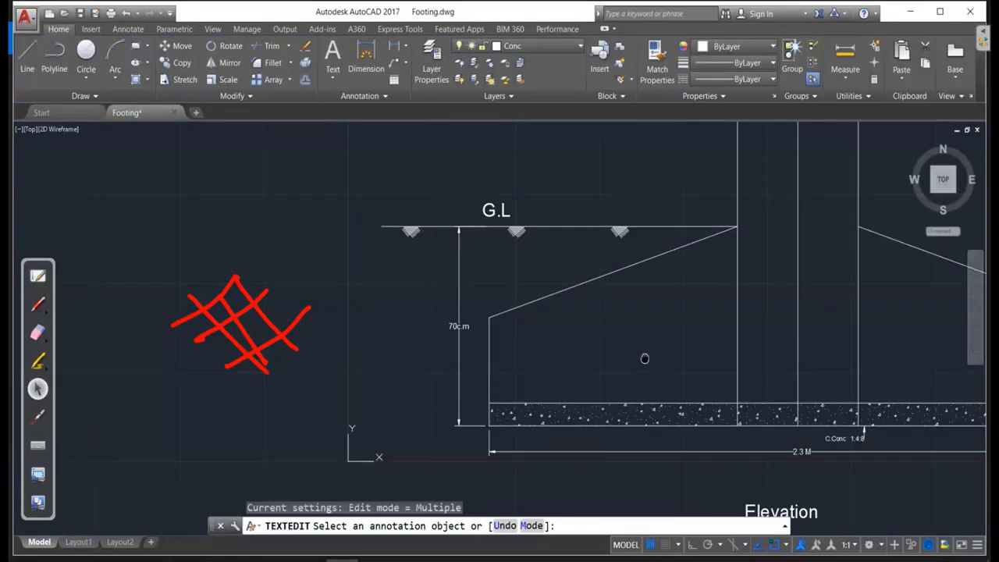
Recentre the footing, erase the red freehand scribble, and cancel the text edit.
middle_click_drag(645, 358, 516, 331)
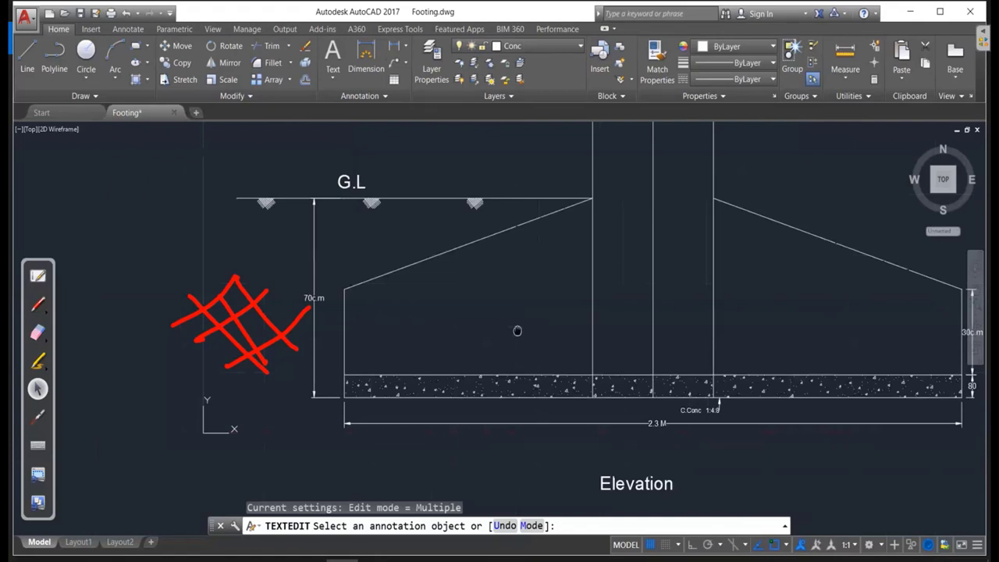
middle_click_drag(516, 330, 513, 328)
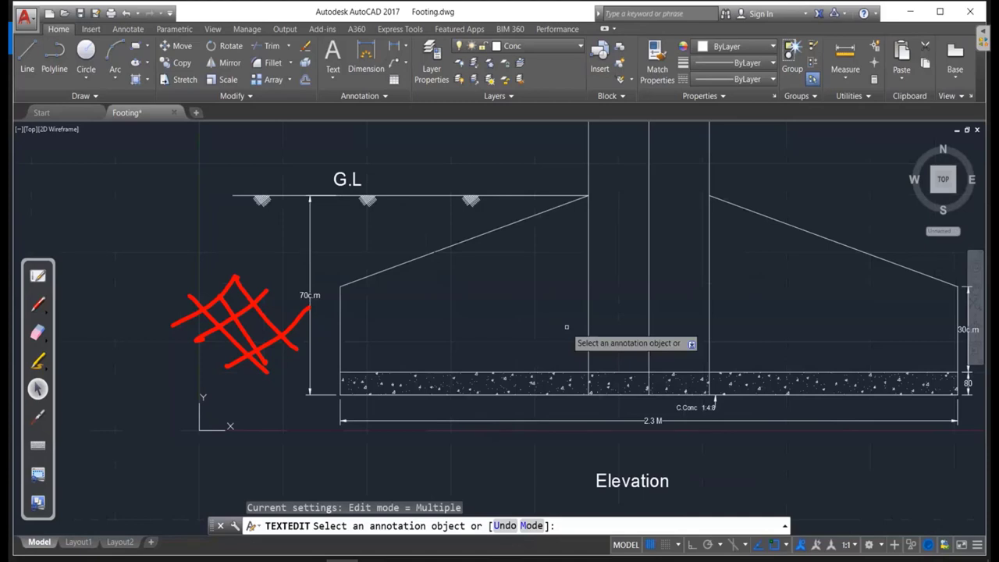
middle_click_drag(567, 327, 600, 324)
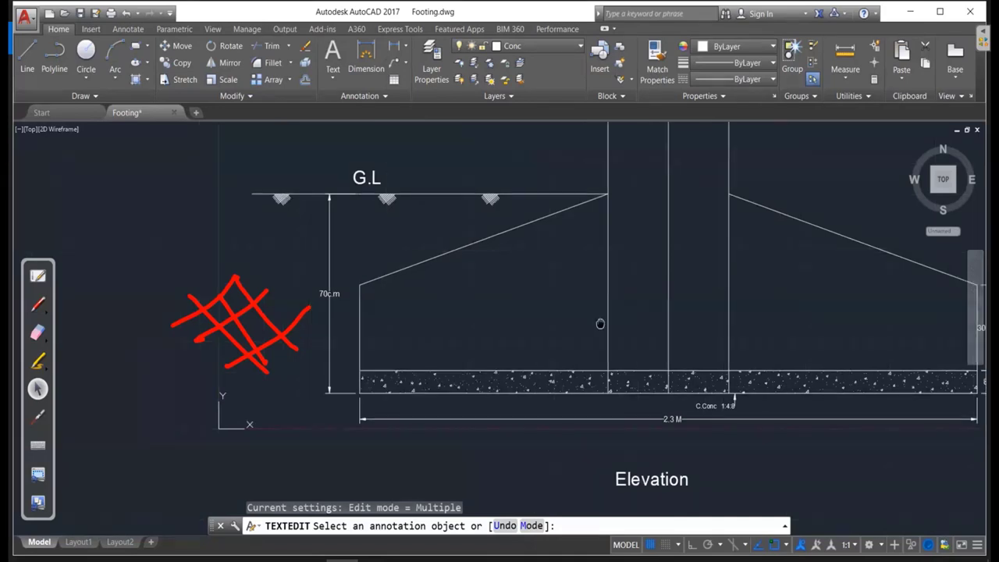
middle_click_drag(601, 324, 638, 315)
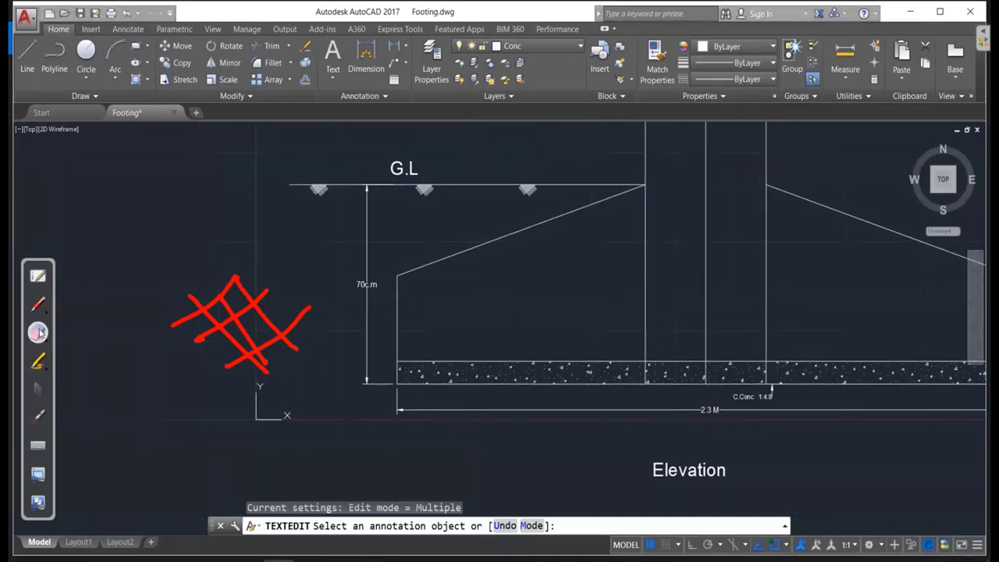
double_click(38, 332)
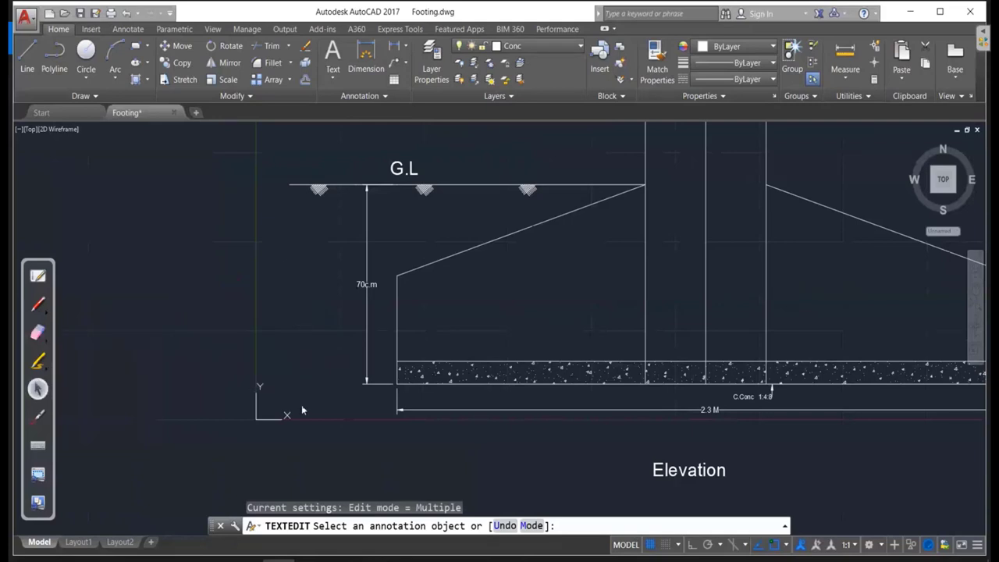
scroll(449, 342, "down", 4)
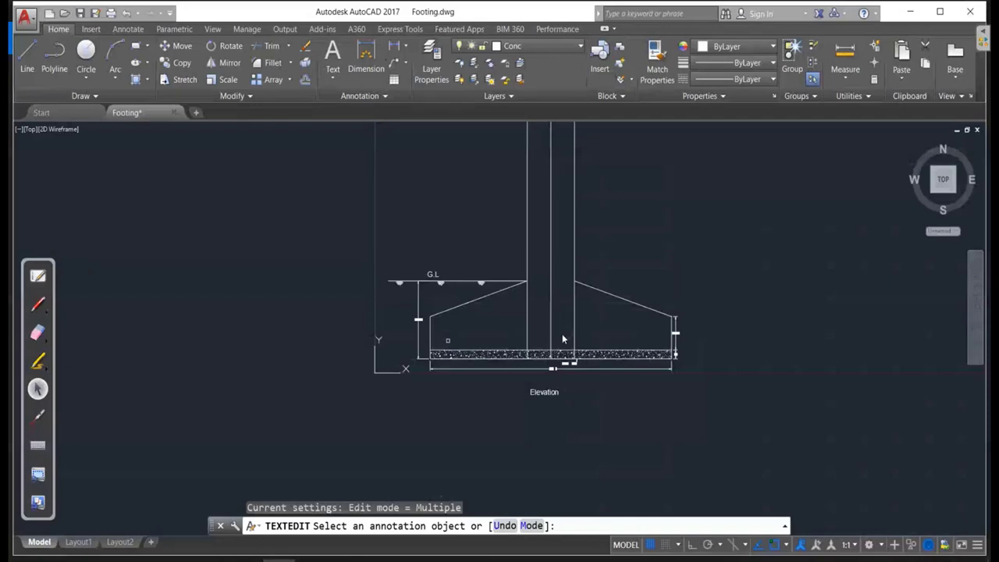
scroll(584, 340, "up", 2)
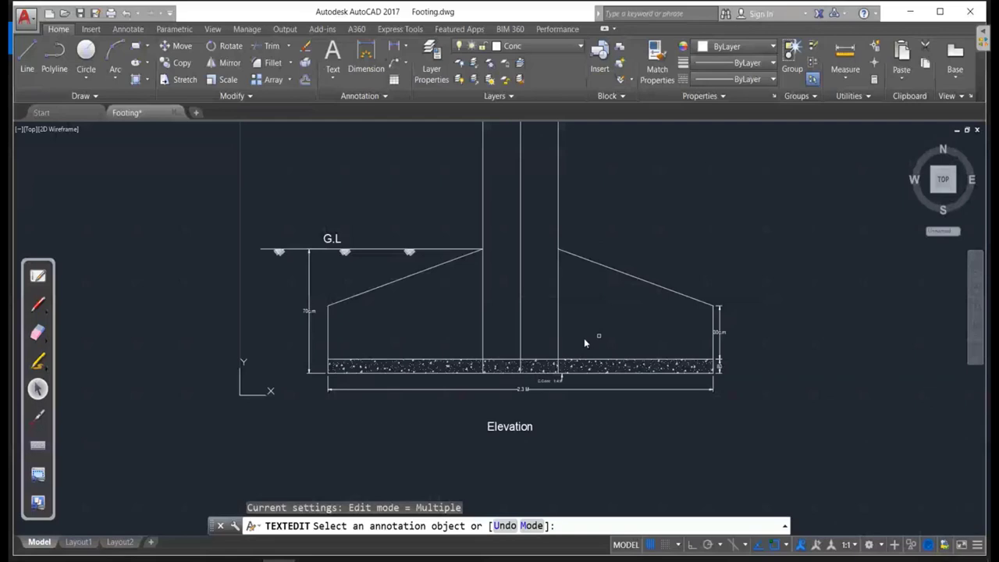
key("Escape")
middle_click_drag(584, 338, 561, 332)
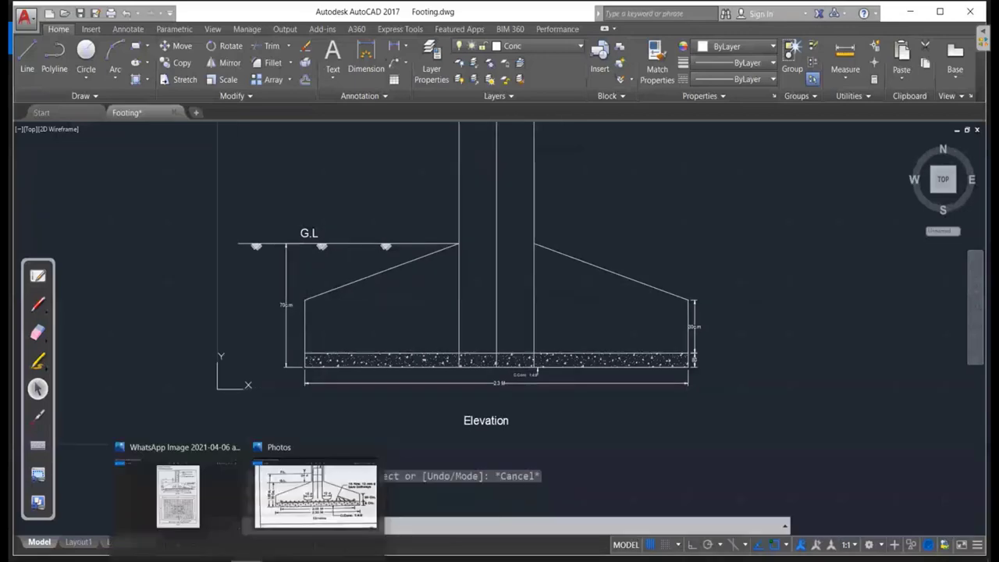
Wipe the old red markings off the reference footing image in Photos, then return to AutoCAD.
left_click(315, 496)
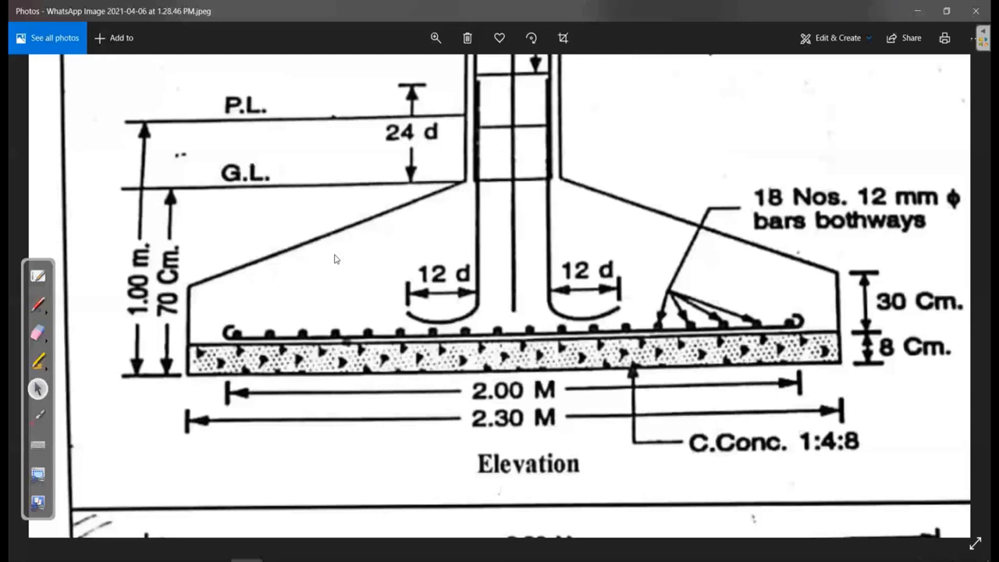
left_click(37, 304)
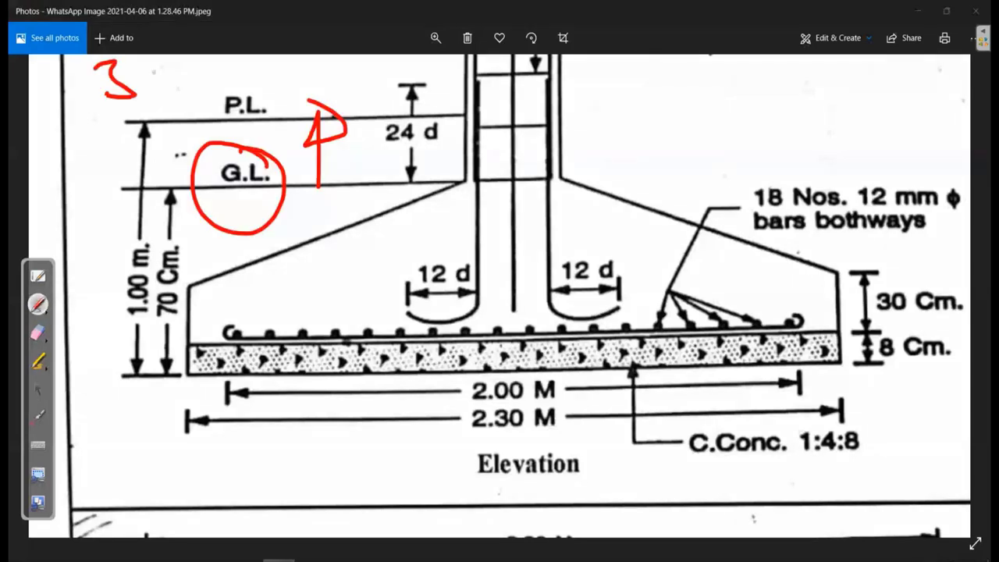
left_click(38, 332)
left_click_drag(320, 145, 118, 85)
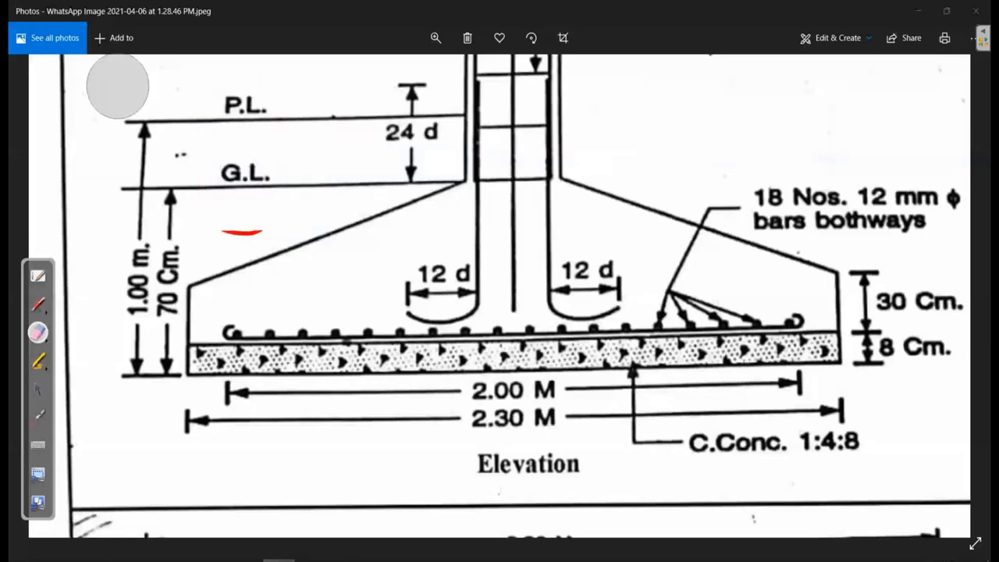
left_click(37, 388)
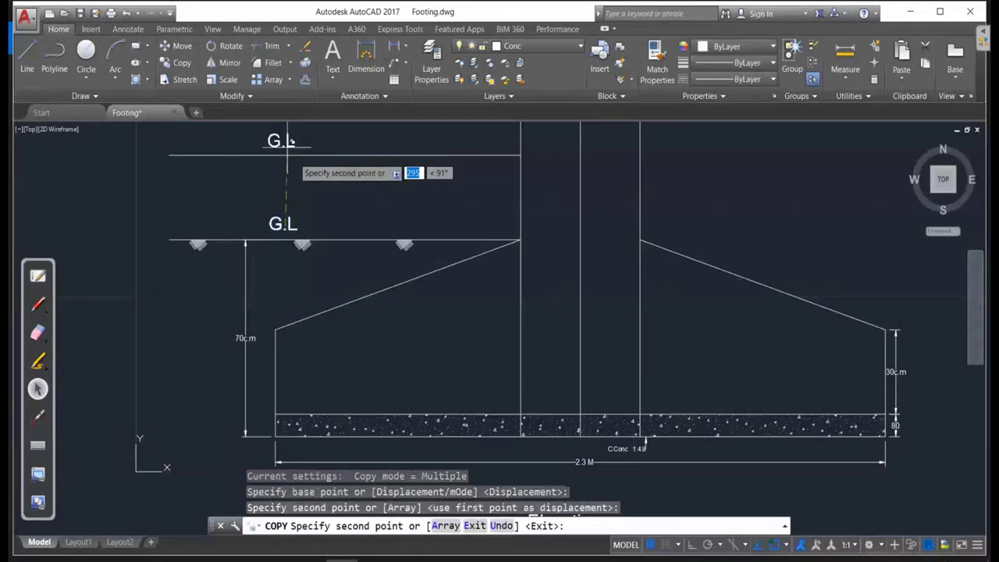
Add a 1000 linear dimension from the footing base to the P.L level, left of 70c.m.
key("Escape")
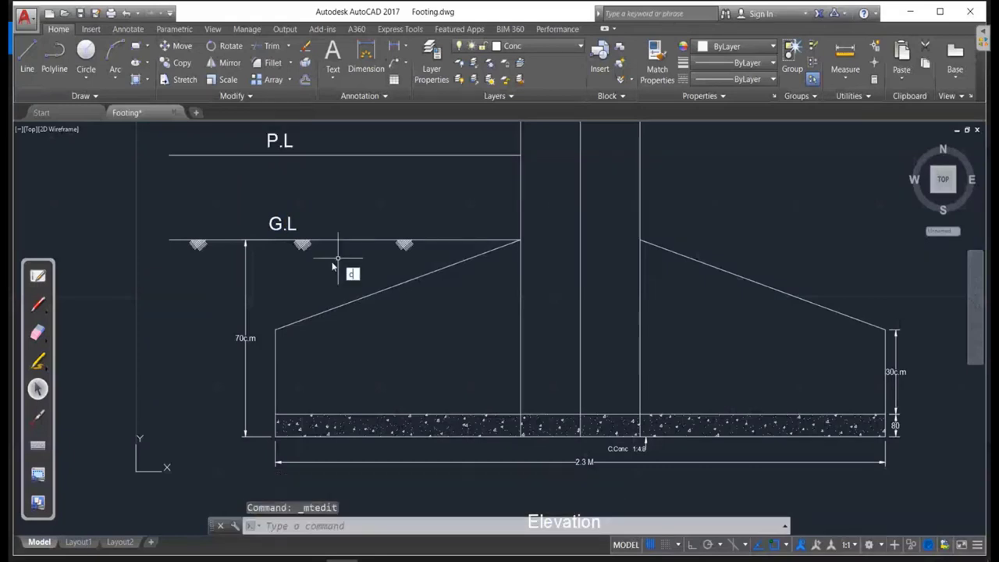
type("li")
key("Return")
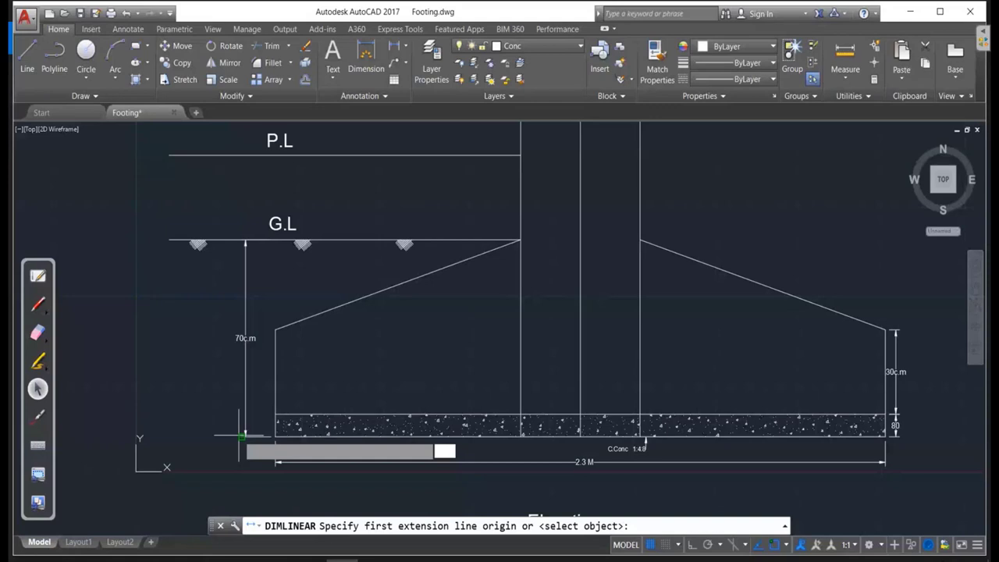
left_click(244, 435)
left_click(244, 156)
left_click(218, 299)
key("Escape")
key("Escape")
Change the dimension text to read 1m.
scroll(220, 299, "up", 6)
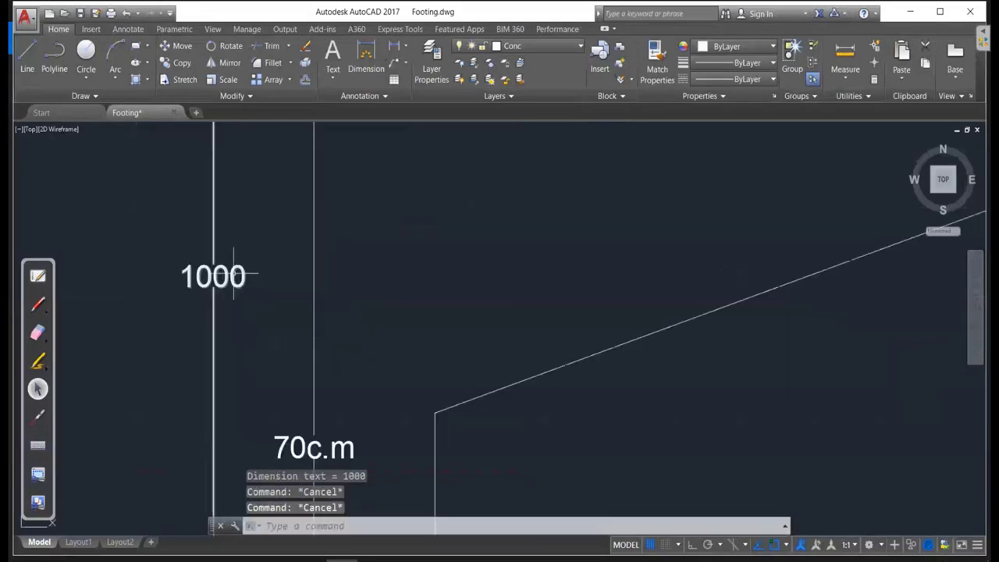
double_click(234, 274)
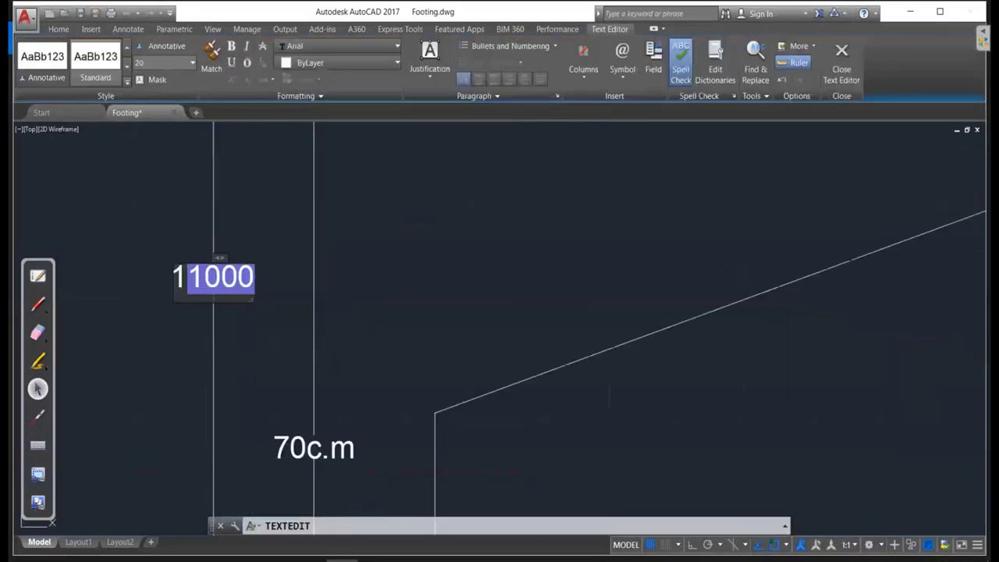
type("m")
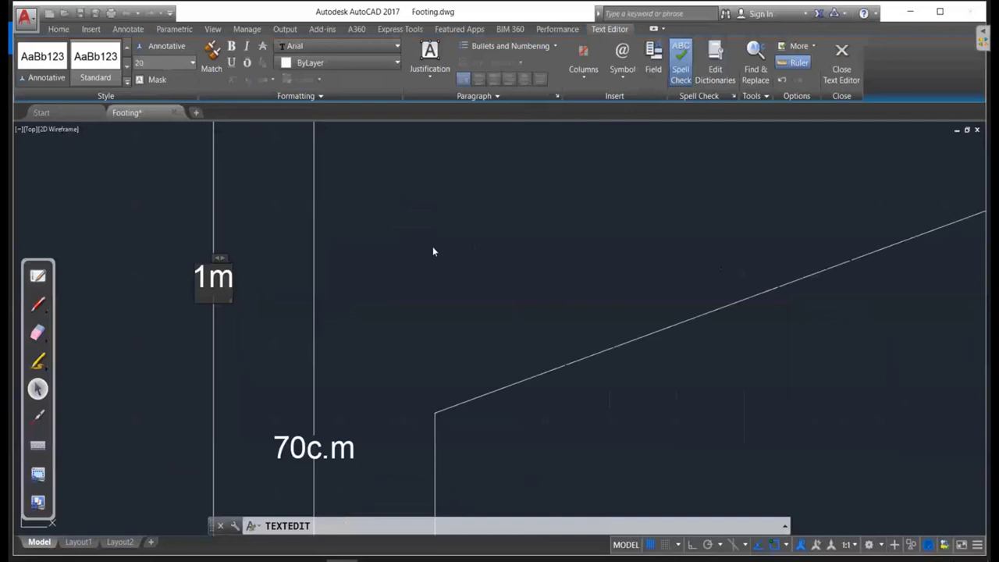
left_click(433, 251)
scroll(414, 251, "down", 4)
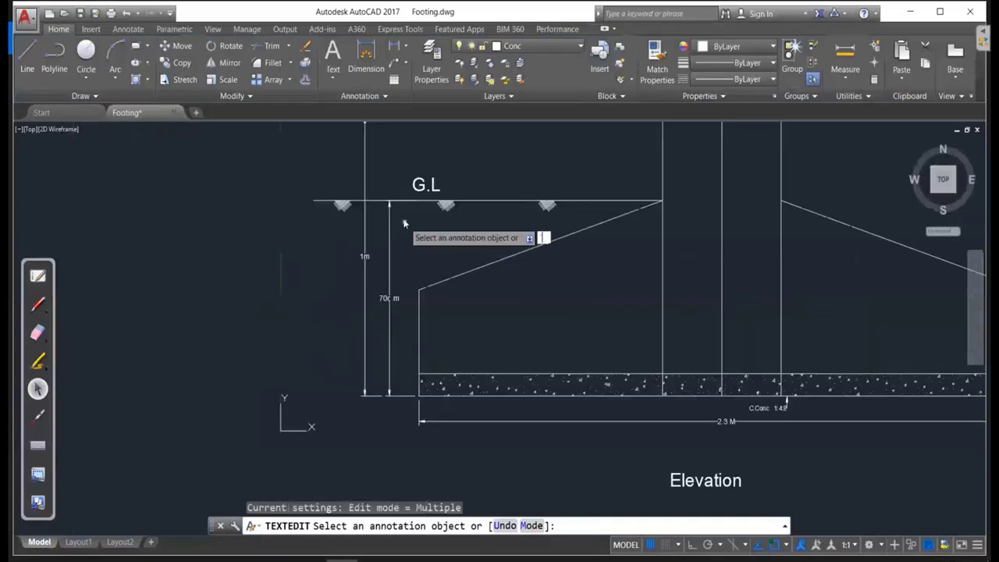
key("Escape")
Draw a short line across the G.L line and trim the ground-line pieces.
type("l")
key("Return")
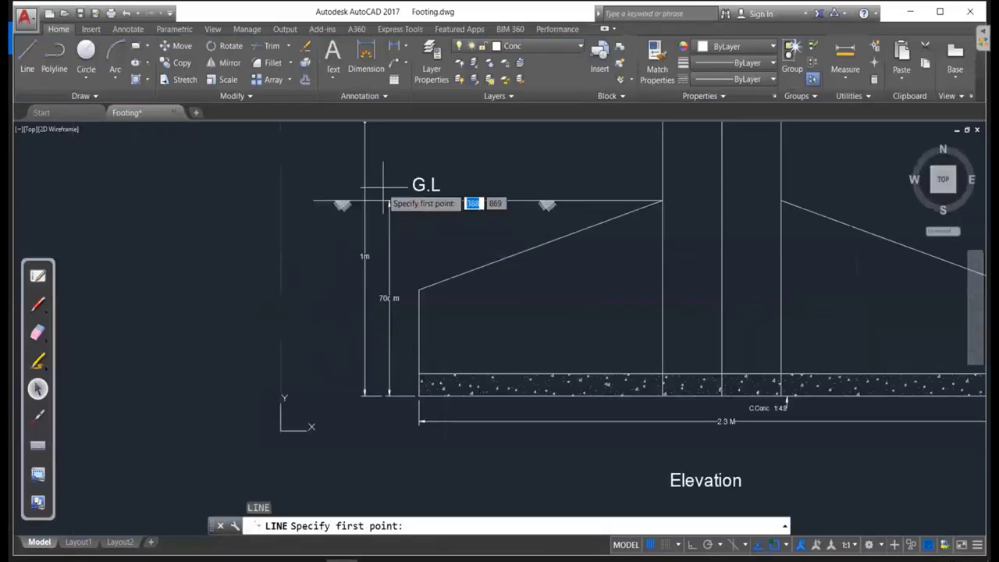
left_click(400, 202)
left_click(401, 210)
key("Return")
type("tr")
key("Return")
key("Return")
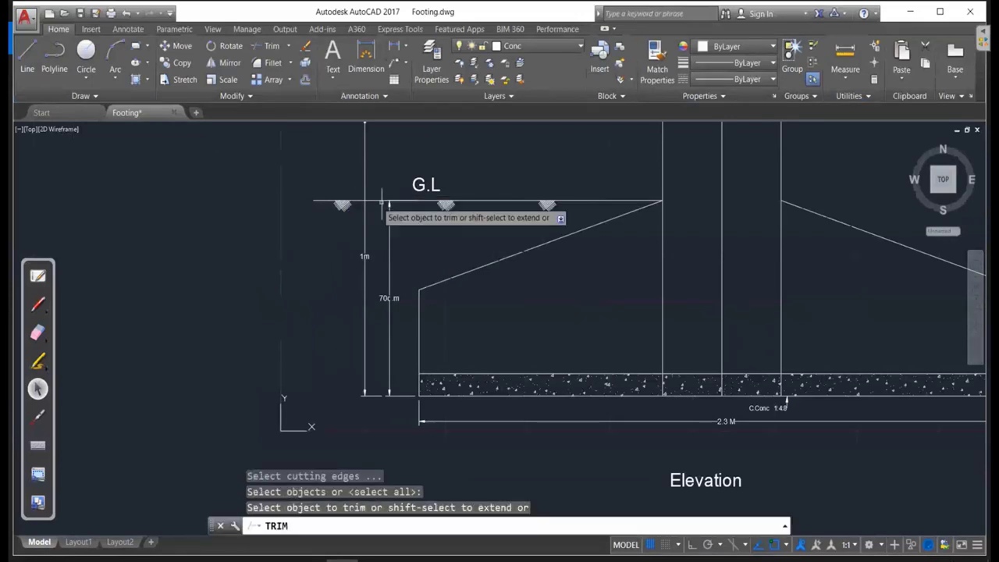
scroll(388, 204, "up", 5)
left_click_drag(375, 201, 348, 164)
key("Escape")
key("Escape")
key("Escape")
scroll(359, 219, "down", 5)
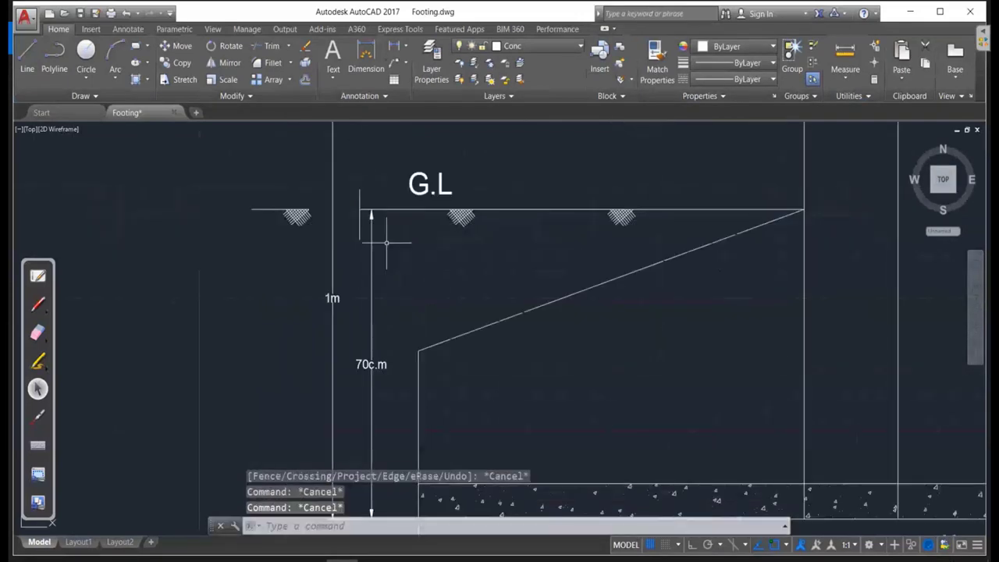
Erase the stray G.L line piece and the leftmost ground hatch mark.
type("era")
key("Return")
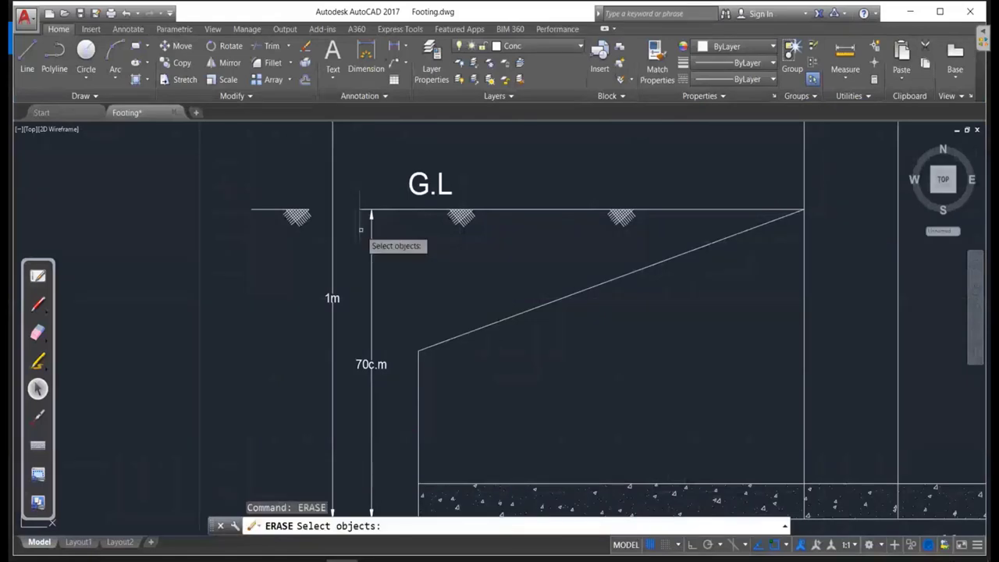
left_click(361, 230)
left_click(314, 212)
left_click(293, 240)
key("Return")
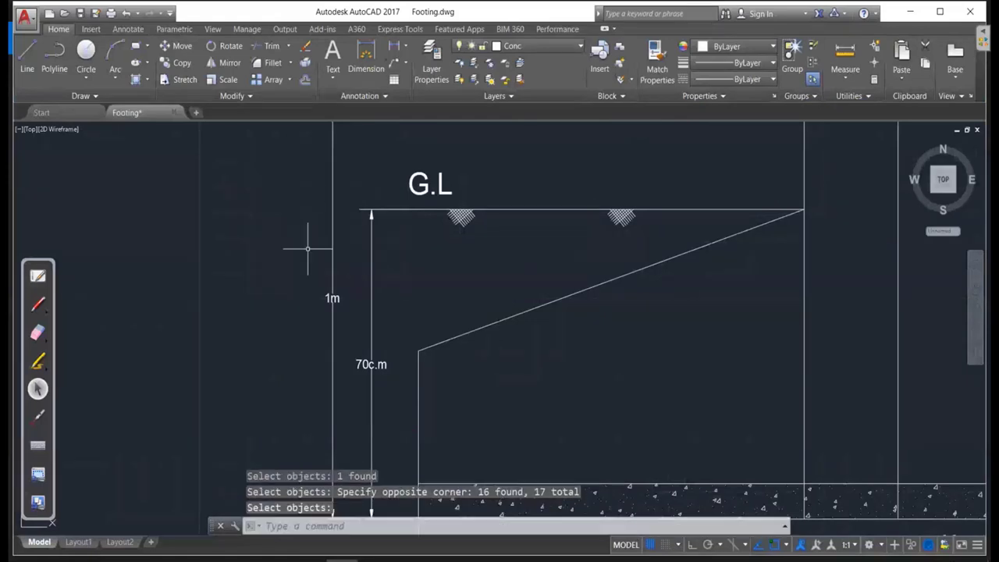
scroll(308, 249, "down", 2)
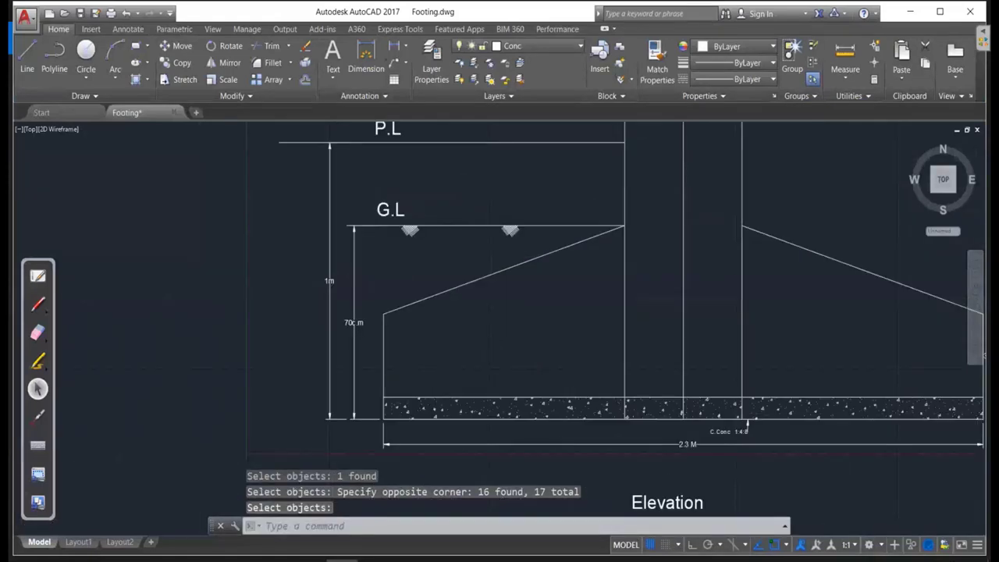
scroll(469, 267, "down", 2)
mouse_move(246, 556)
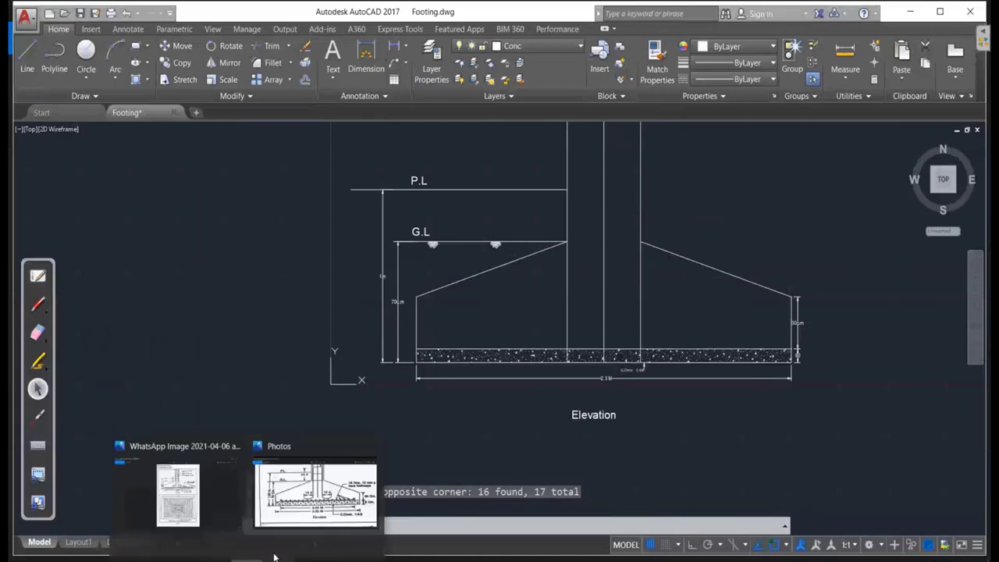
mouse_move(316, 494)
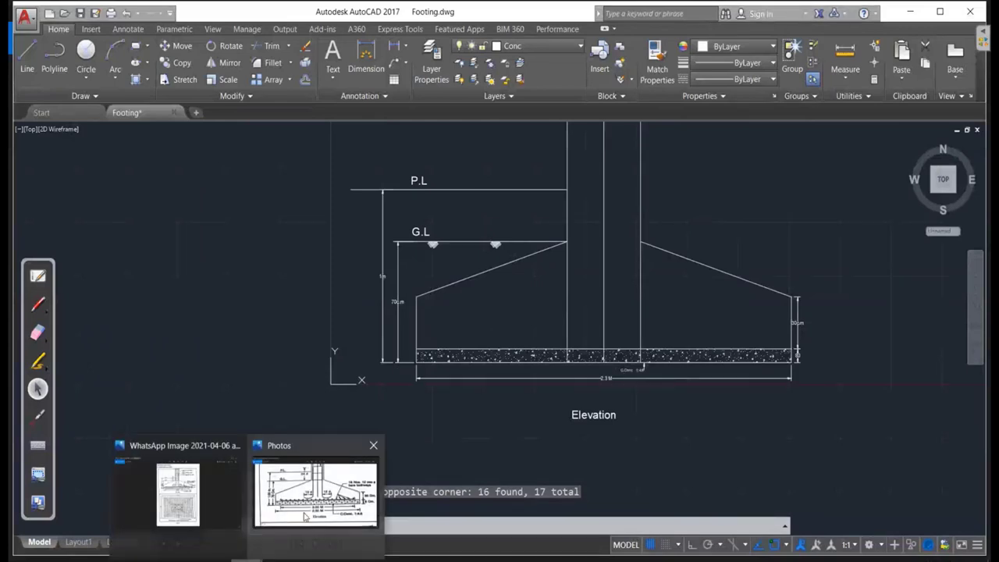
Bring up the reference image and circle the column in red.
left_click(305, 517)
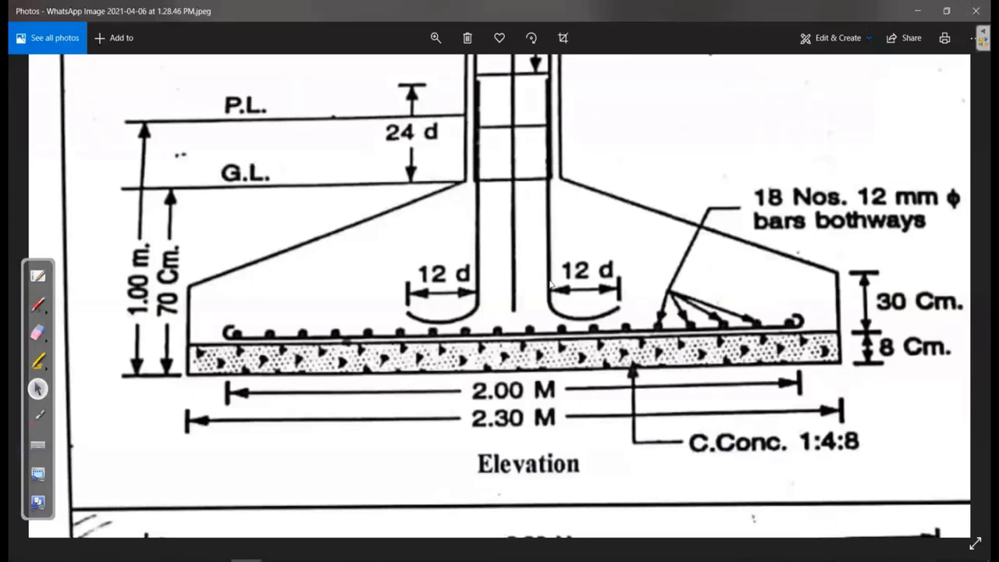
mouse_move(575, 271)
left_mouse_down()
mouse_move(508, 291)
mouse_move(545, 259)
mouse_move(591, 425)
left_mouse_up()
left_click(37, 304)
mouse_move(447, 58)
left_mouse_down()
mouse_move(466, 346)
mouse_move(585, 56)
mouse_move(393, 49)
left_mouse_up()
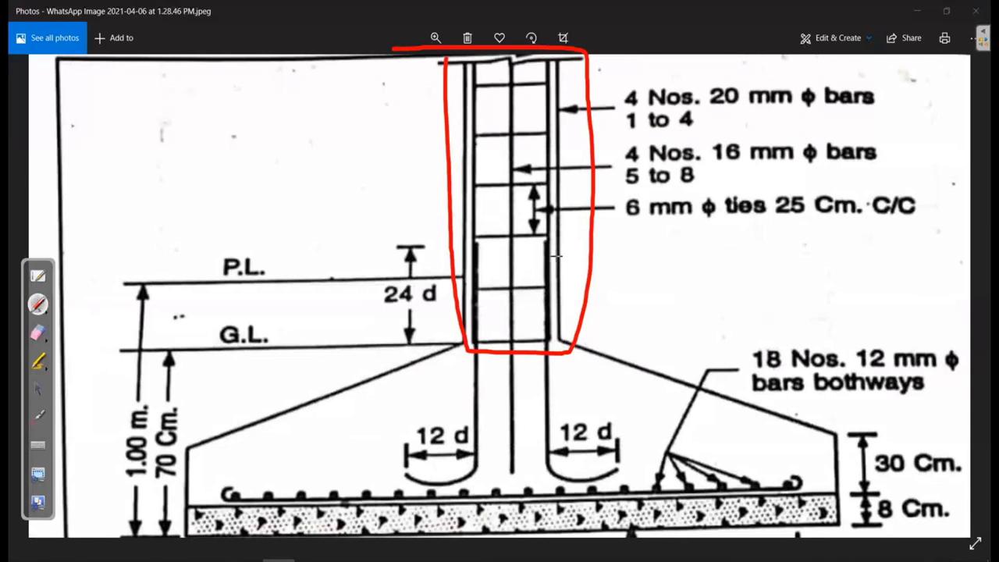
Write 40 mm and 25 notes beside the column in red.
mouse_move(556, 257)
left_mouse_down()
mouse_move(644, 250)
mouse_move(665, 285)
mouse_move(681, 288)
left_mouse_up()
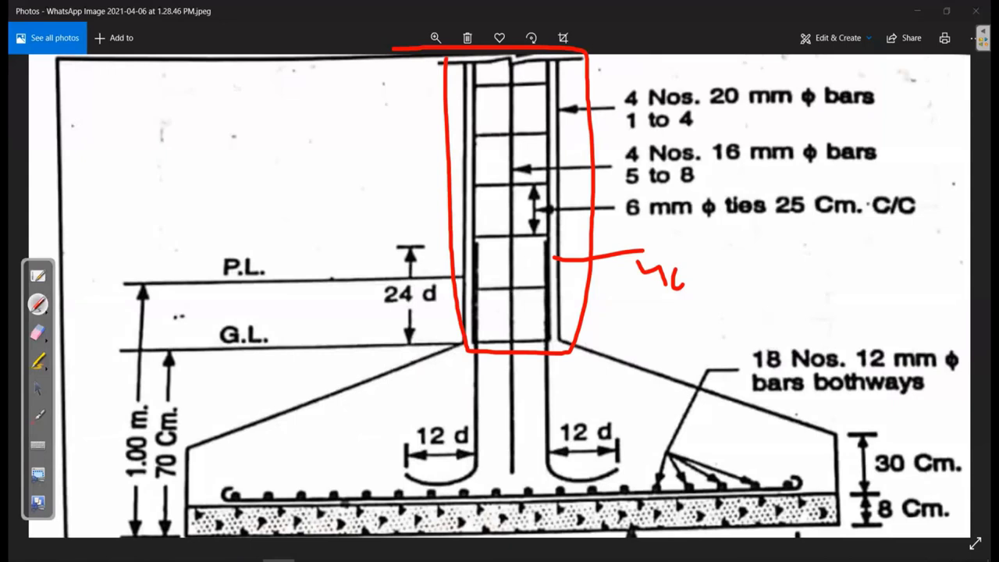
left_click_drag(701, 288, 729, 273)
left_click_drag(735, 282, 751, 270)
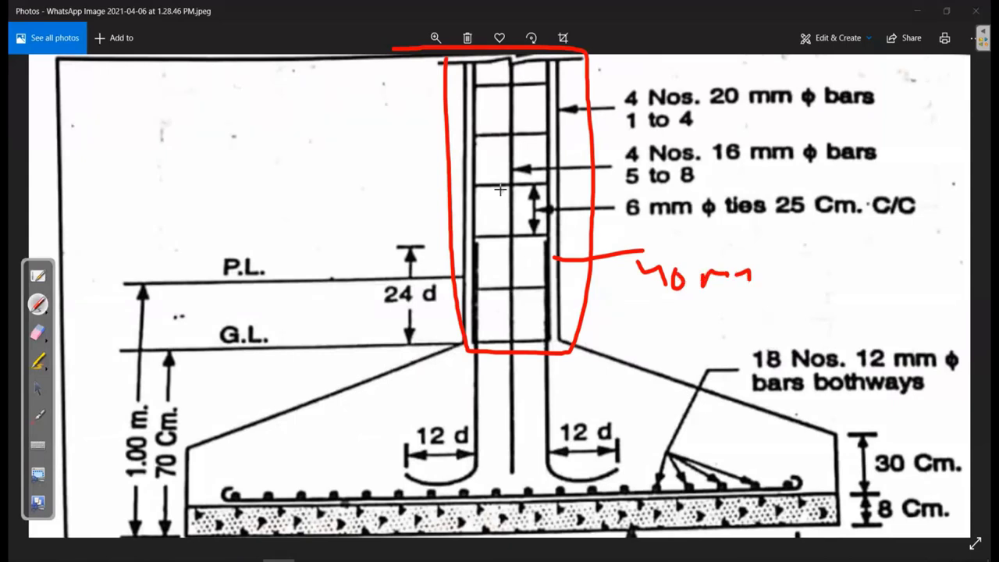
mouse_move(500, 185)
left_mouse_down()
mouse_move(513, 197)
mouse_move(506, 240)
mouse_move(517, 231)
left_mouse_up()
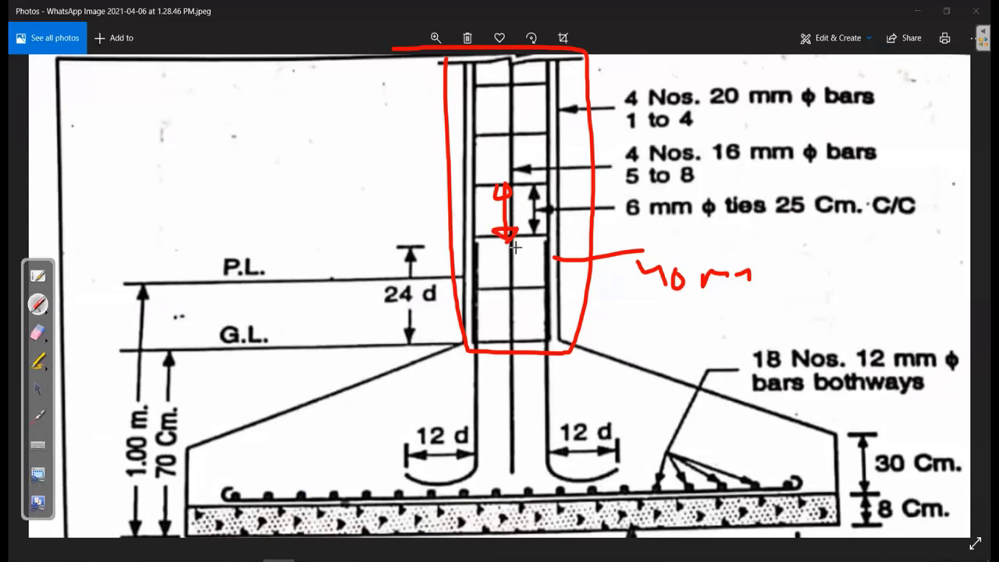
left_click_drag(317, 212, 349, 236)
left_click_drag(398, 206, 370, 234)
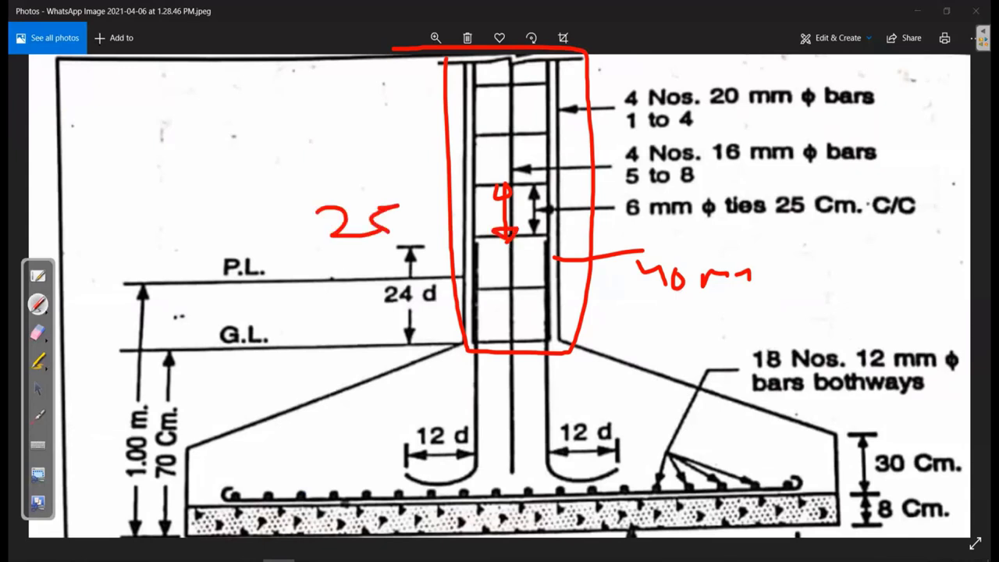
left_click(409, 221)
Write an m after the 25 note on the reference image.
left_click_drag(403, 233, 410, 232)
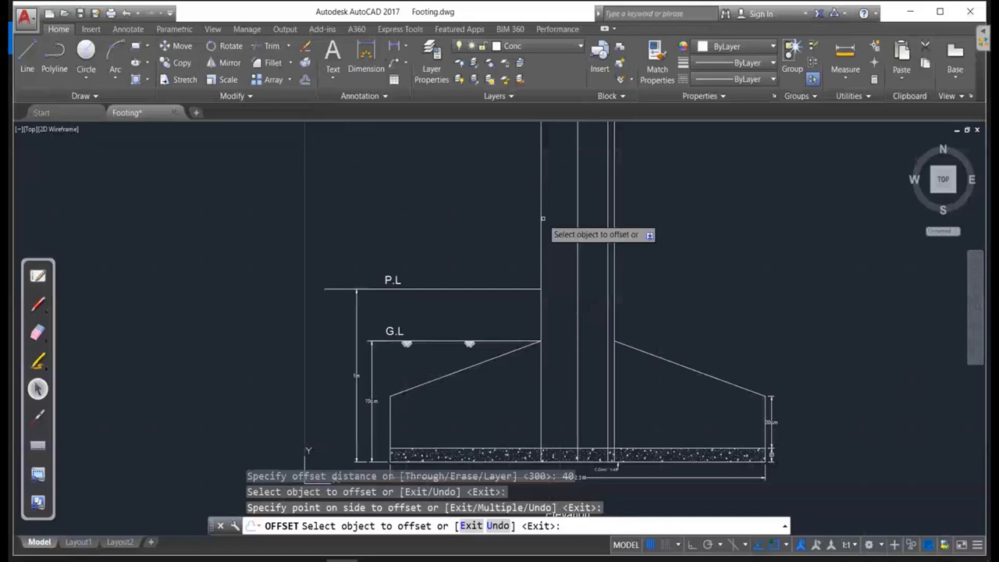
scroll(541, 277, "up", 2)
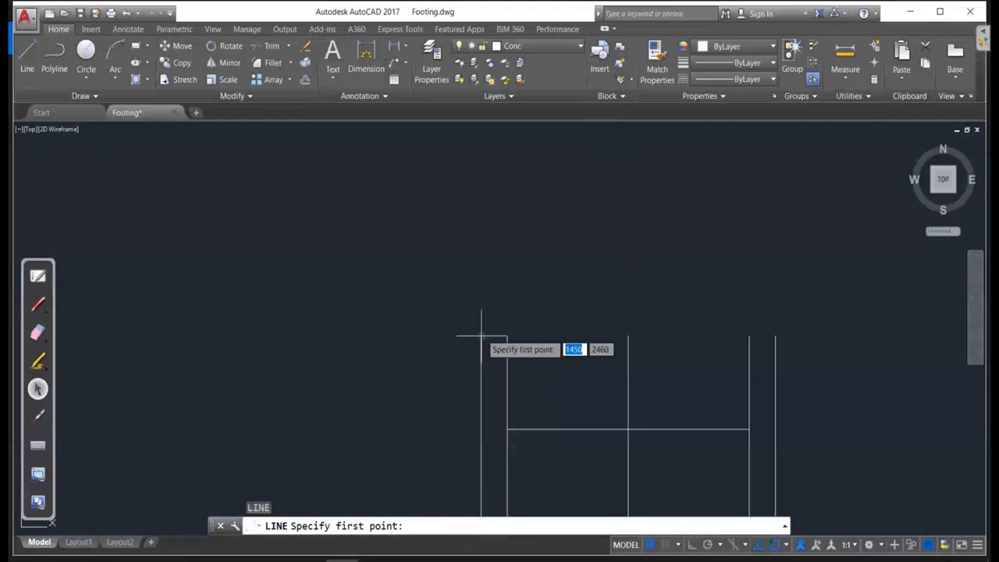
Draw a horizontal line across the column top.
left_click(414, 336)
left_click(833, 336)
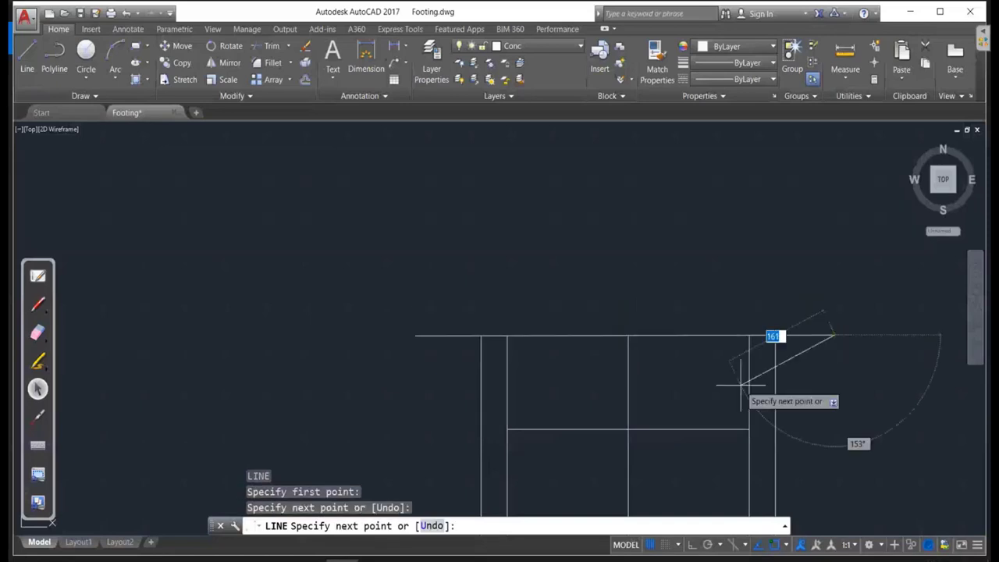
key("Return")
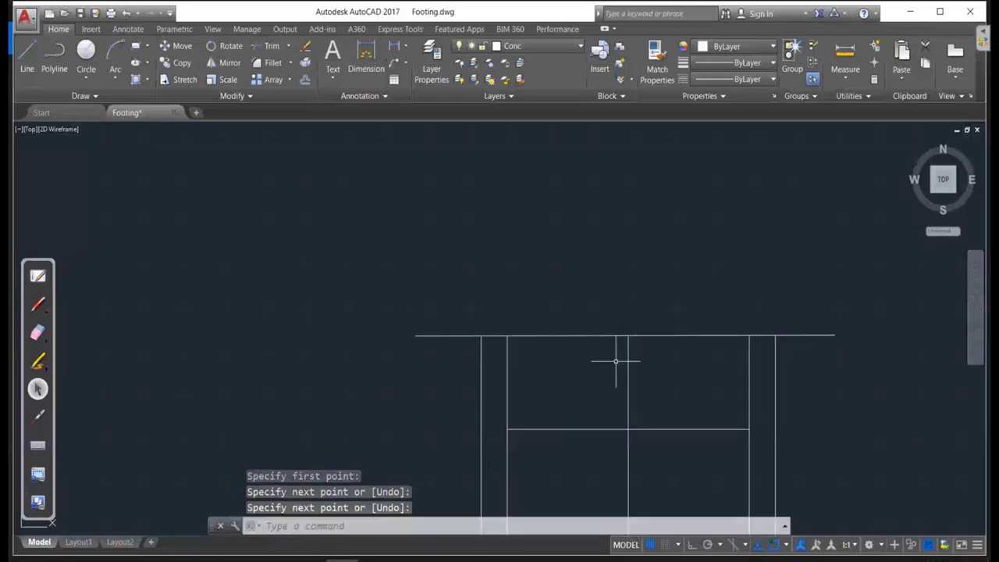
Begin the zigzag break mark at the column top with a typed segment length.
key("Return")
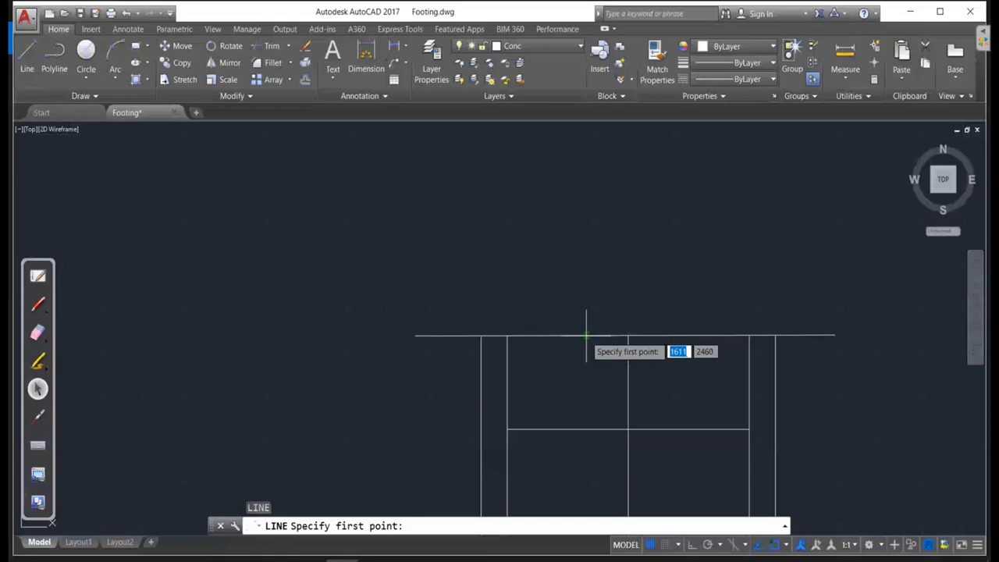
left_click(586, 336)
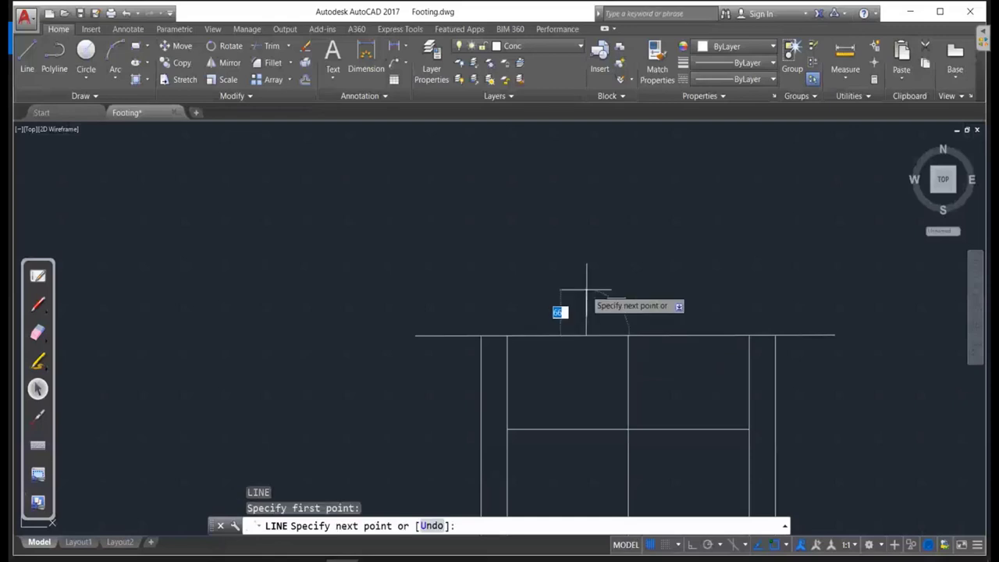
type("0")
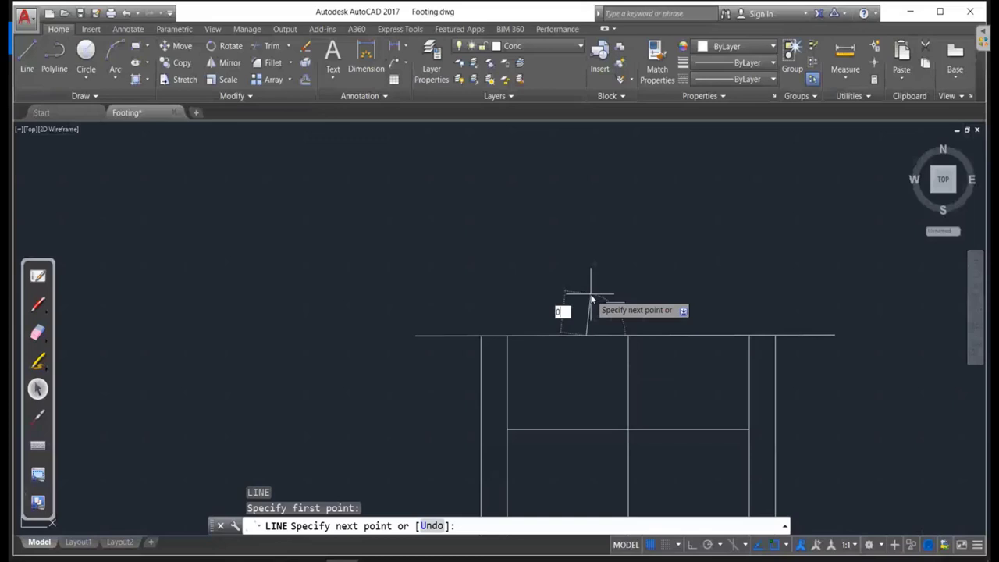
key("Return")
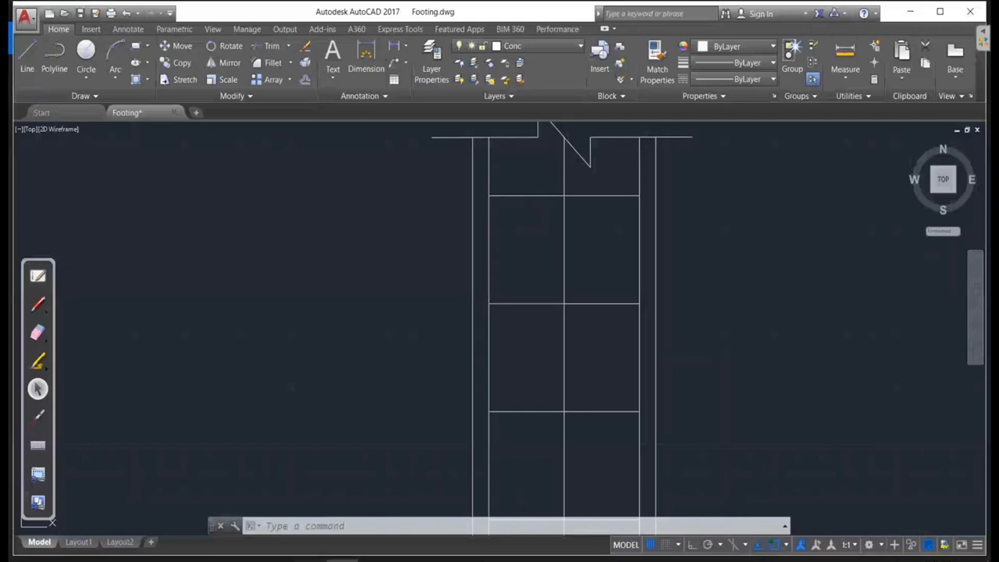
scroll(492, 126, "up", 5)
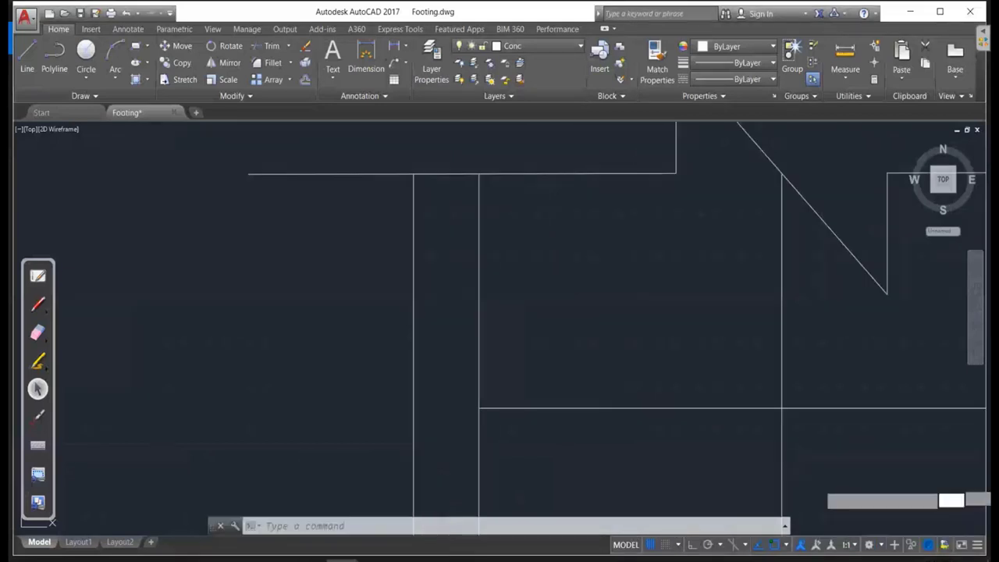
left_click(908, 484)
left_click(541, 430)
key("Escape")
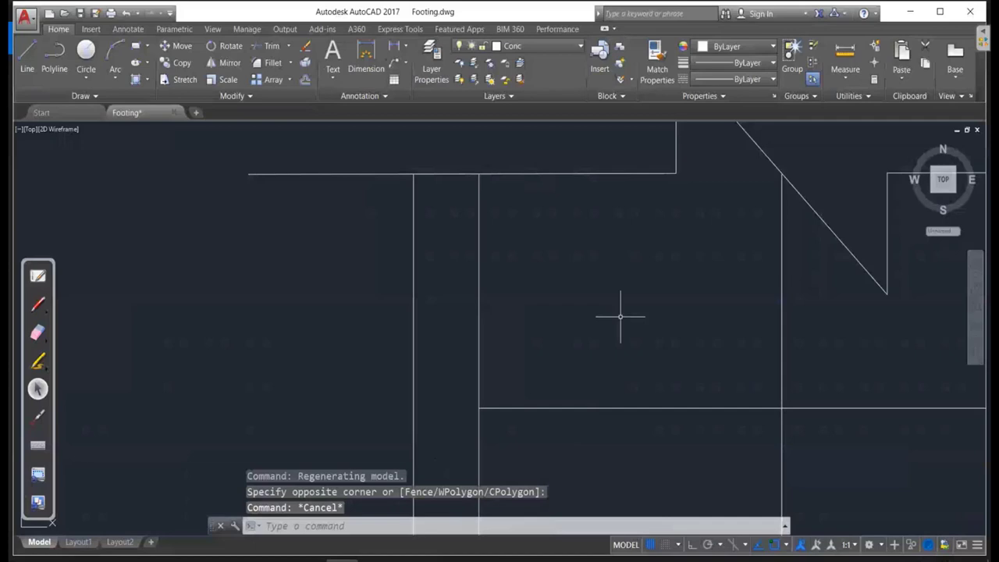
scroll(620, 316, "down", 5)
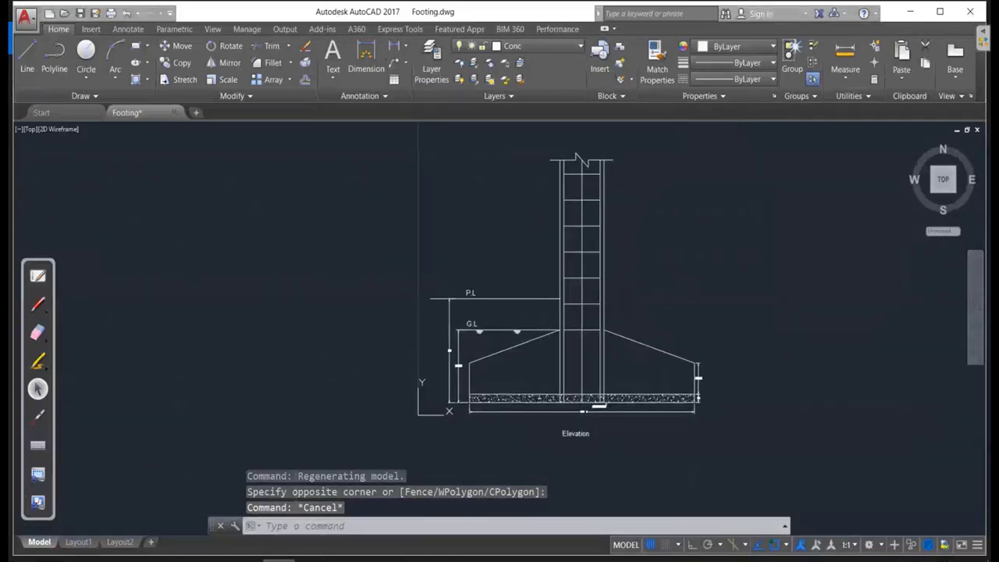
mouse_move(296, 548)
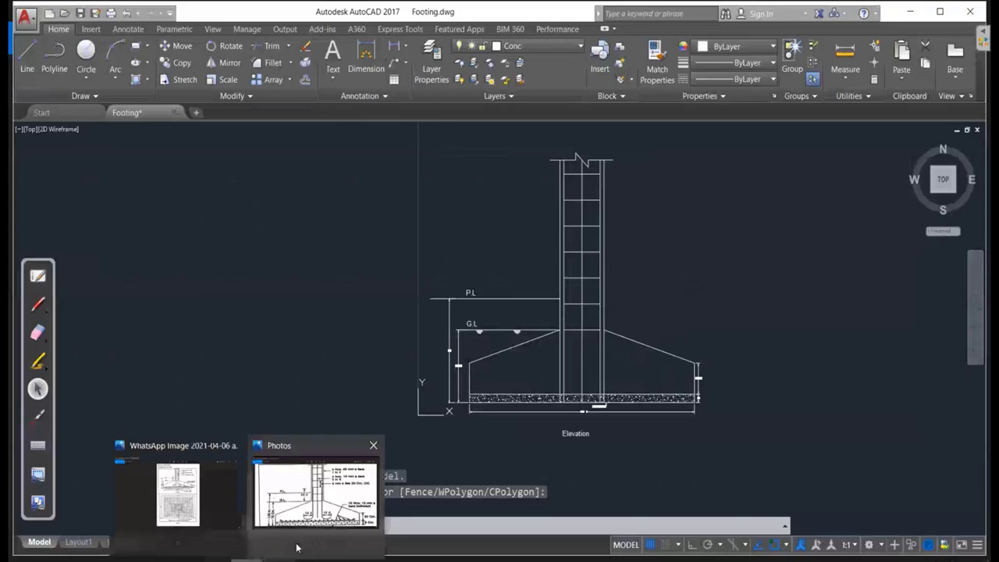
Check the WhatsApp footing reference image in Photos, then return to AutoCAD.
left_click(316, 493)
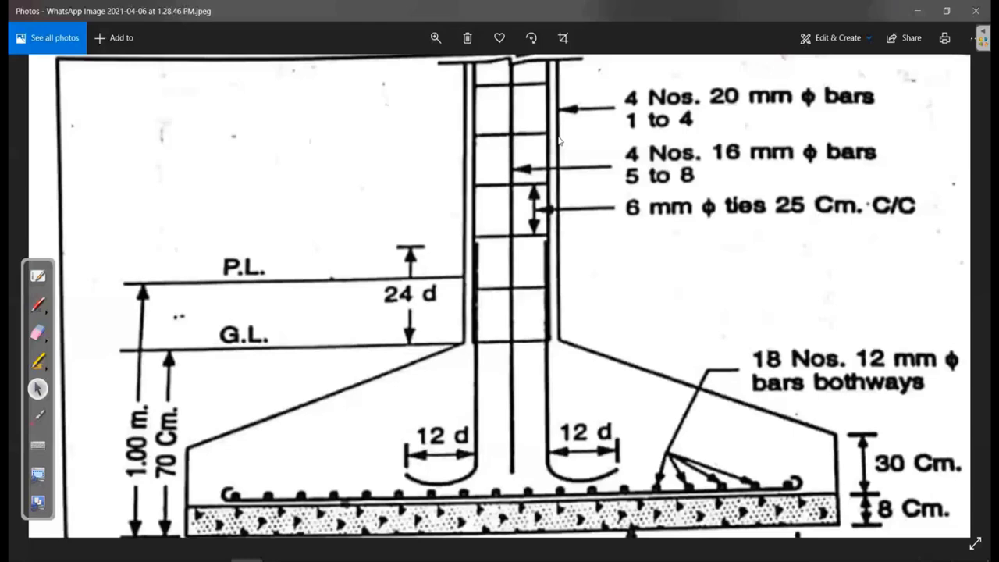
key("alt+Tab")
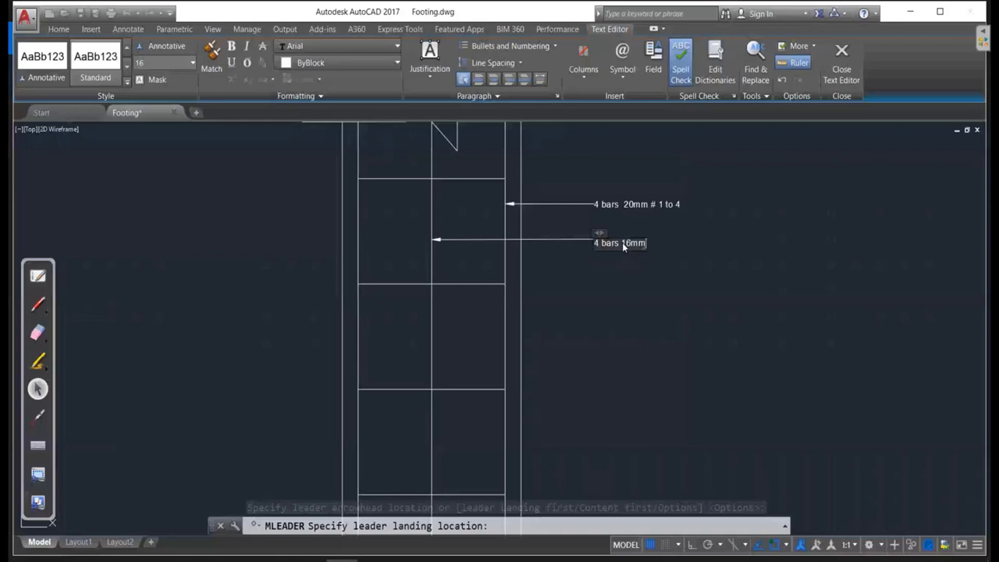
Add '# 5 to 8' to the 4 bars 16mm leader text.
type(" #")
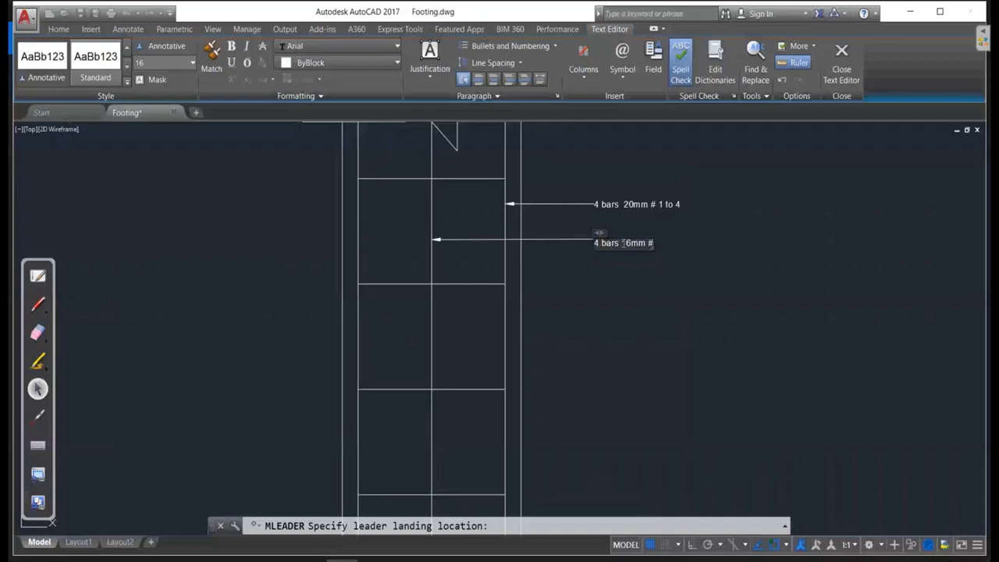
type("5 to 8")
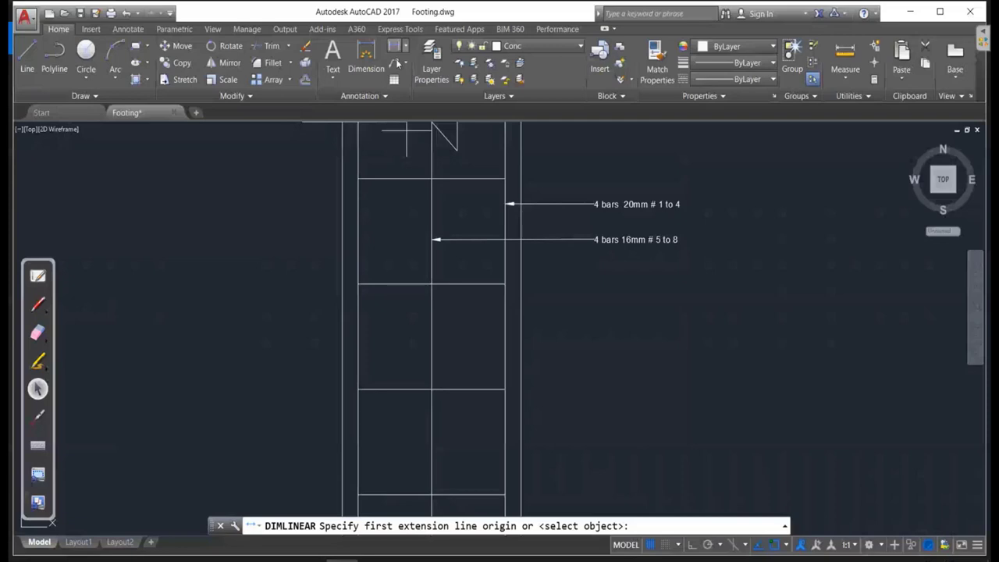
Dimension one tie spacing vertically and delete its 250 text.
left_click(478, 284)
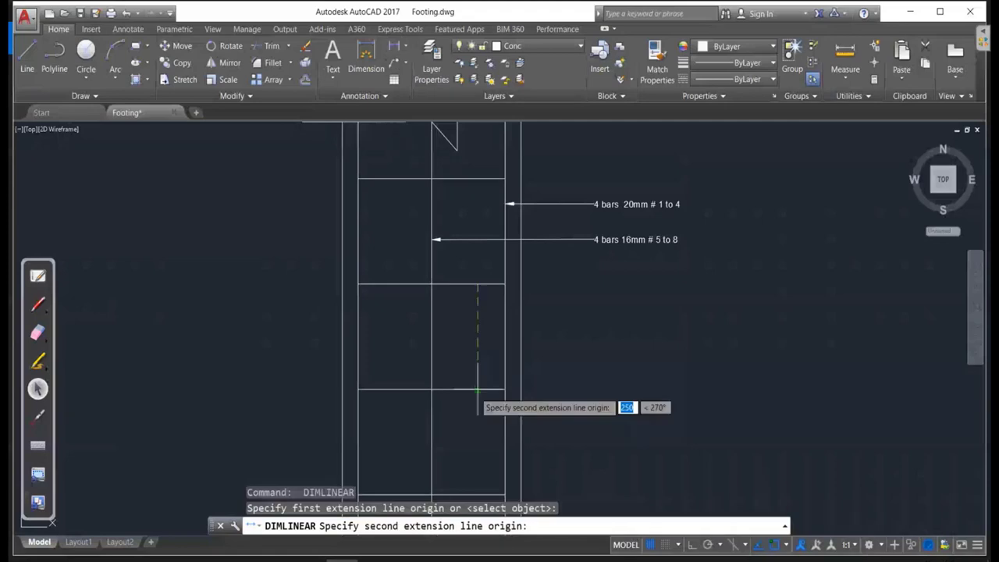
left_click(478, 390)
left_click(478, 382)
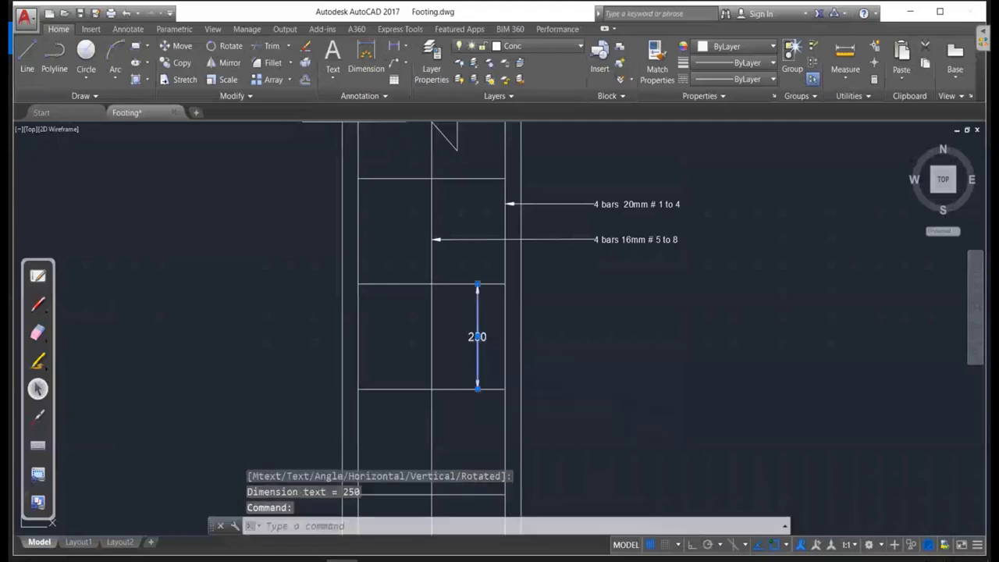
double_click(477, 337)
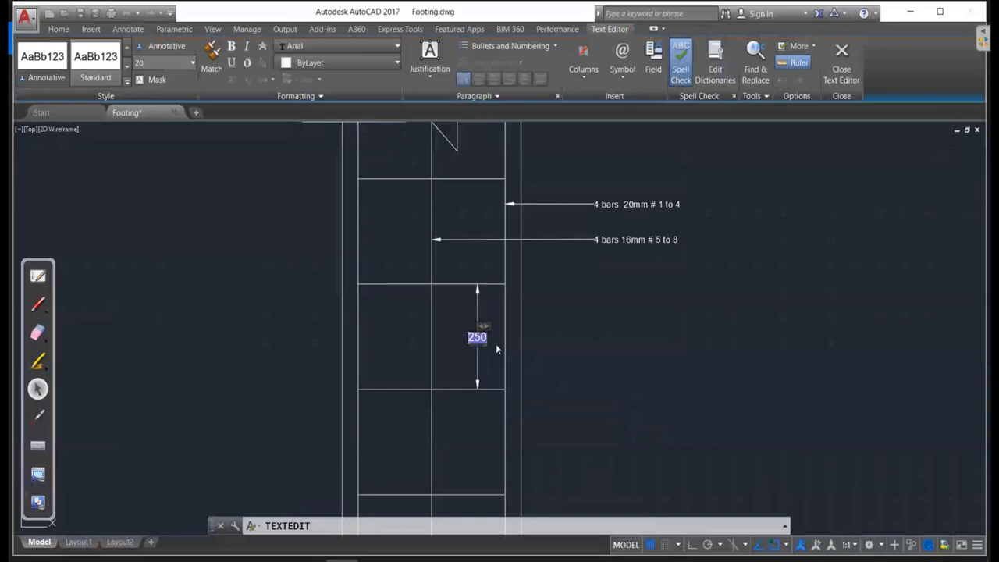
key("Delete")
left_click(495, 343)
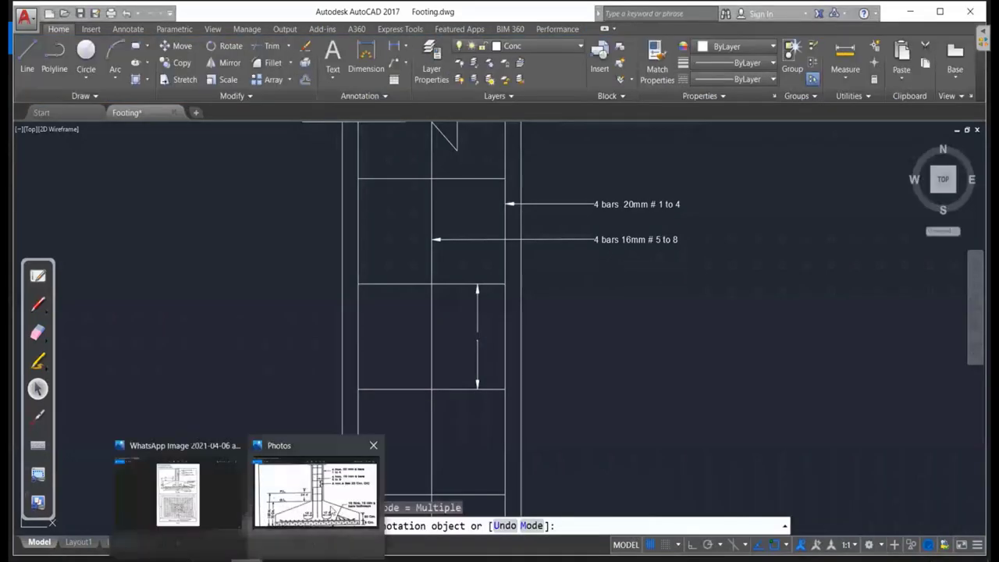
Glance at the reference image in Photos, return to AutoCAD, and cancel the pending edit.
left_click(332, 512)
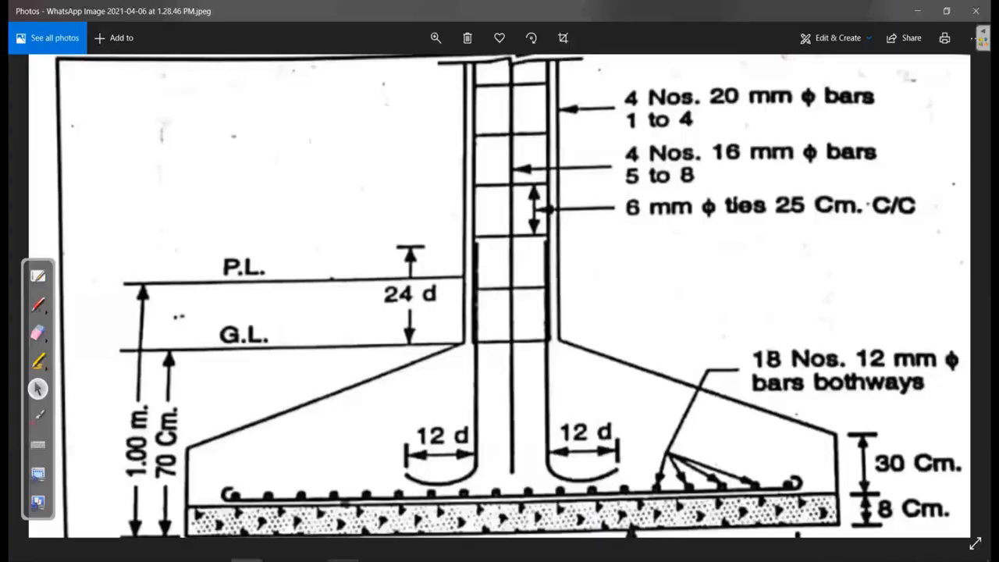
key("alt+Tab")
key("Escape")
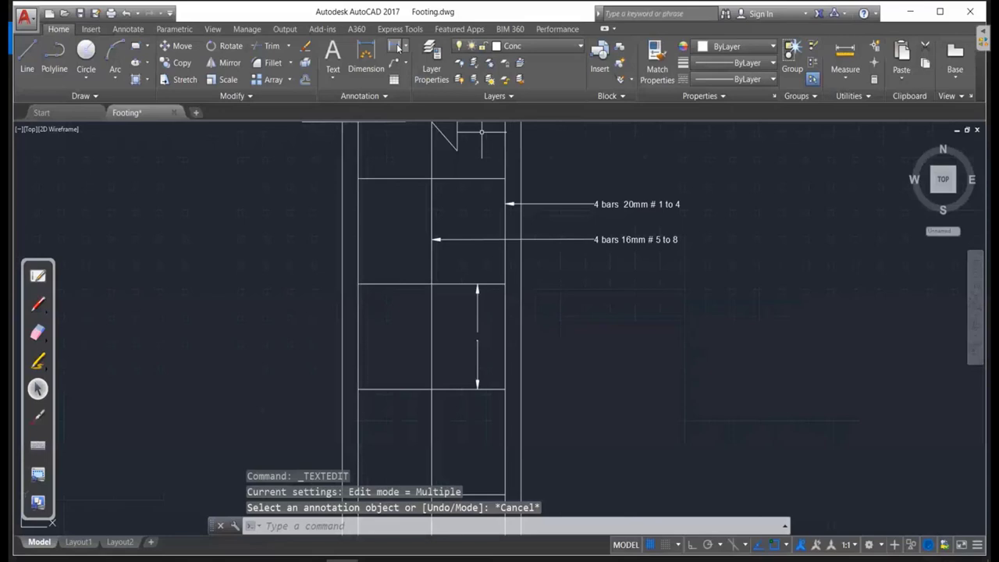
Add a leader on the tie dimension reading '8mm dia 25 cm c/c'.
left_click(394, 62)
left_click(480, 337)
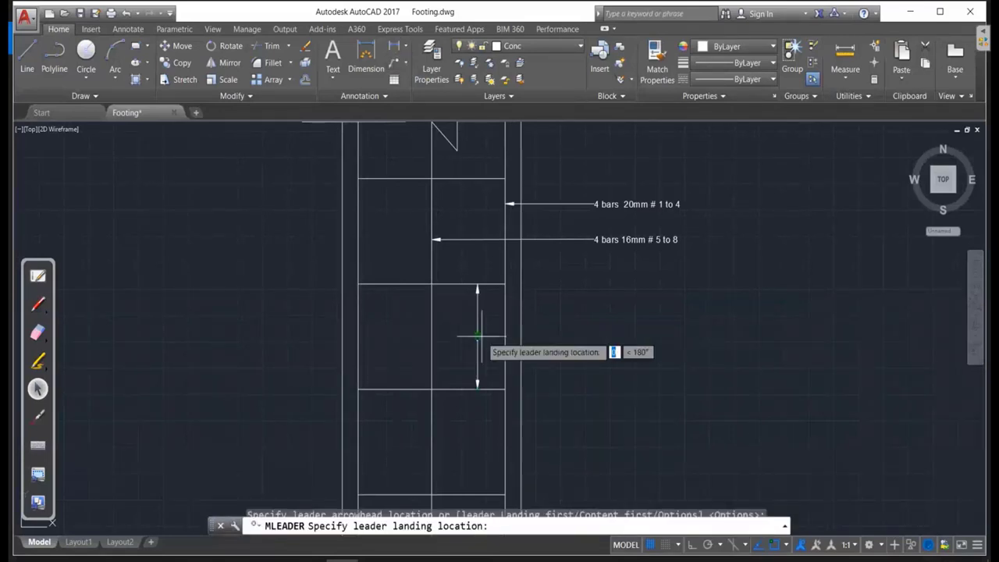
left_click(583, 336)
type("8mm di")
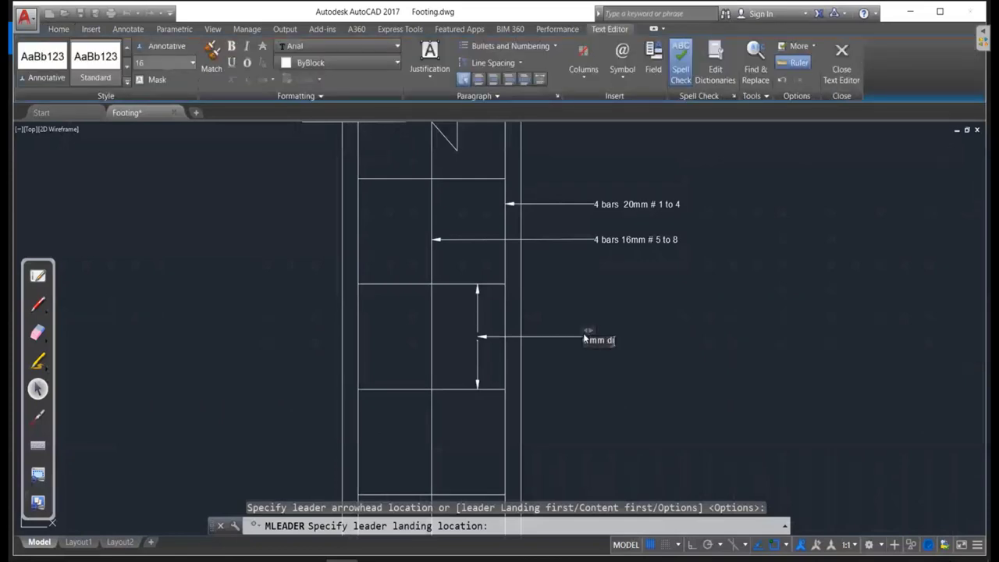
type("a 25")
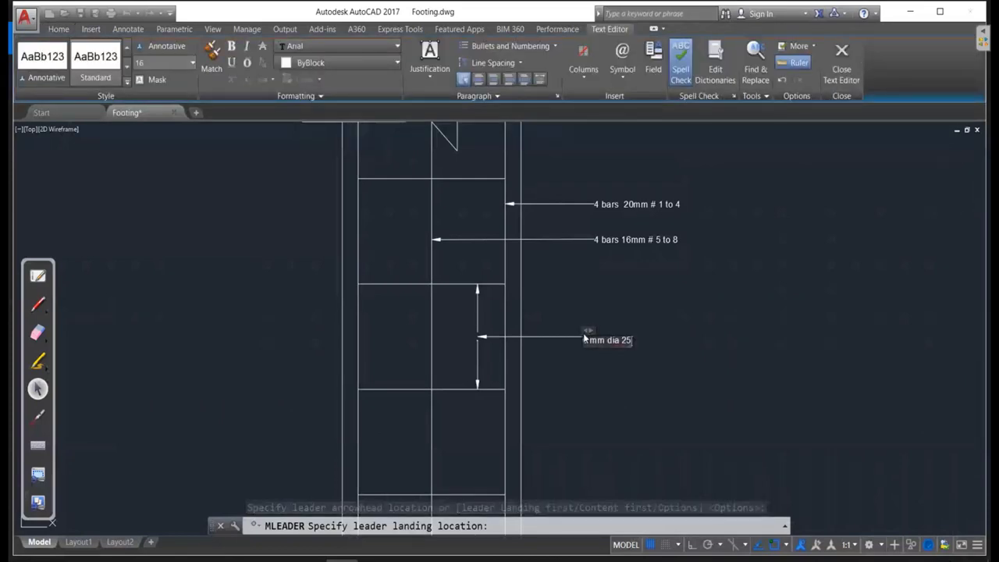
type(" cm c/c")
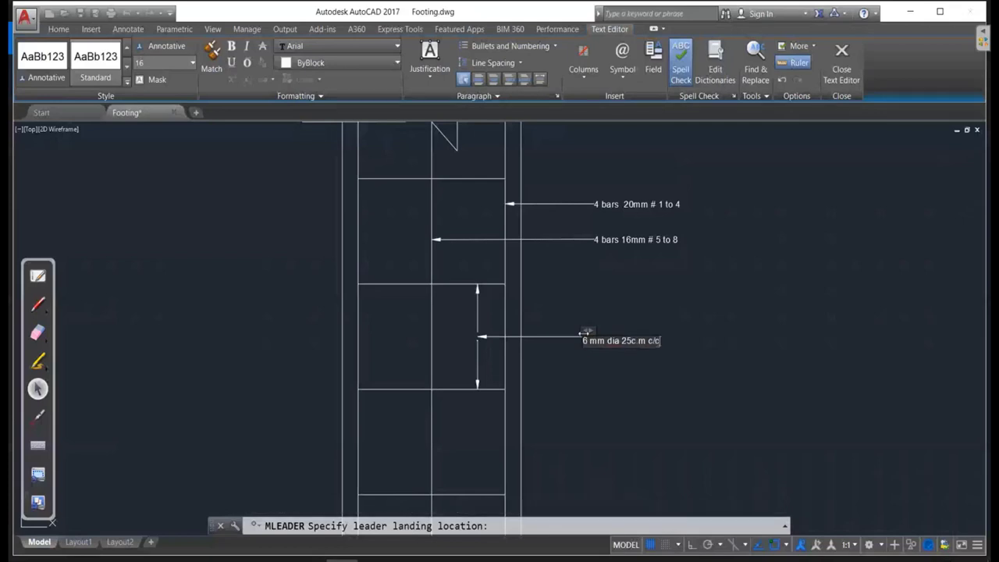
left_click(584, 361)
scroll(584, 362, "down", 1)
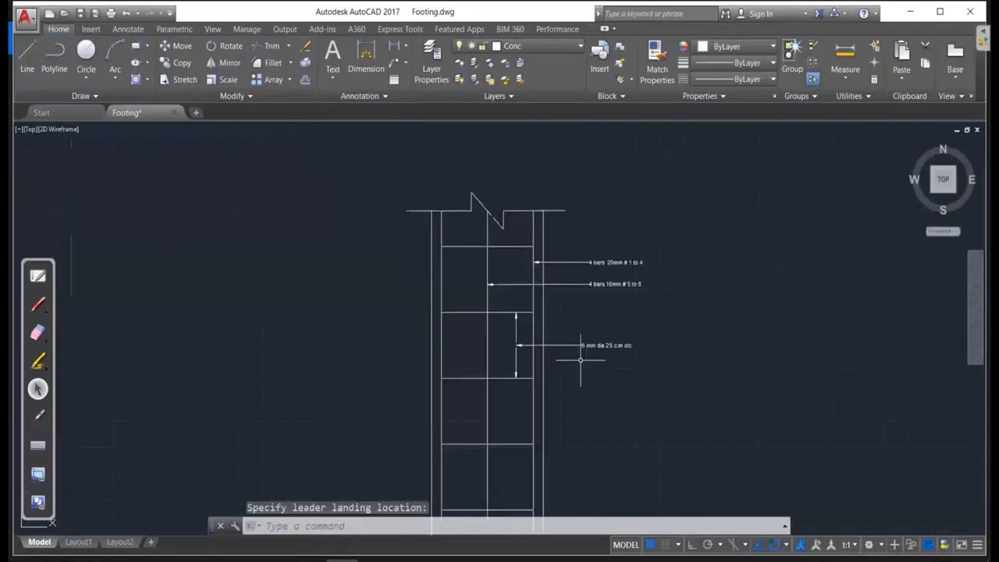
middle_click_drag(598, 402, 585, 267)
scroll(585, 267, "down", 3)
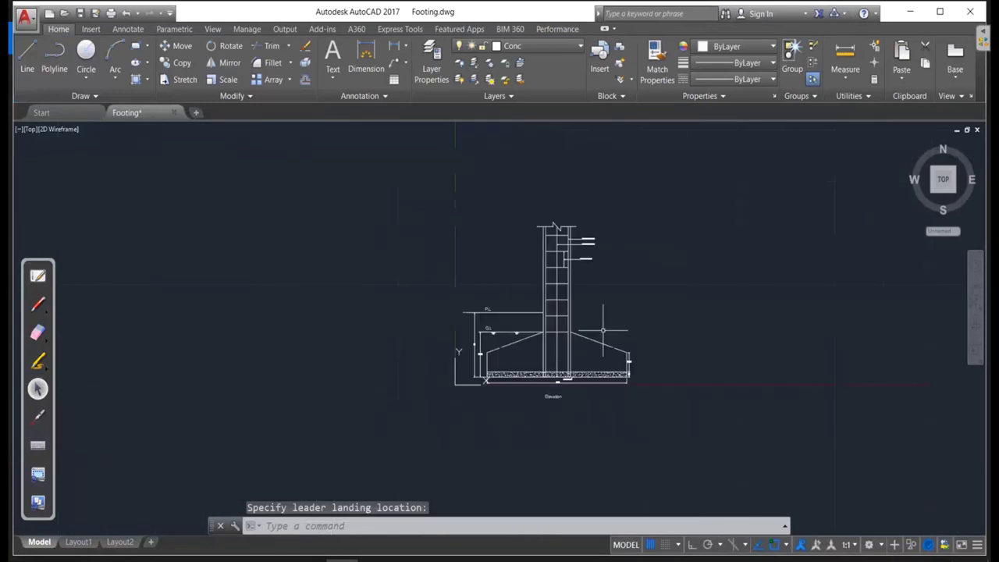
scroll(586, 272, "up", 2)
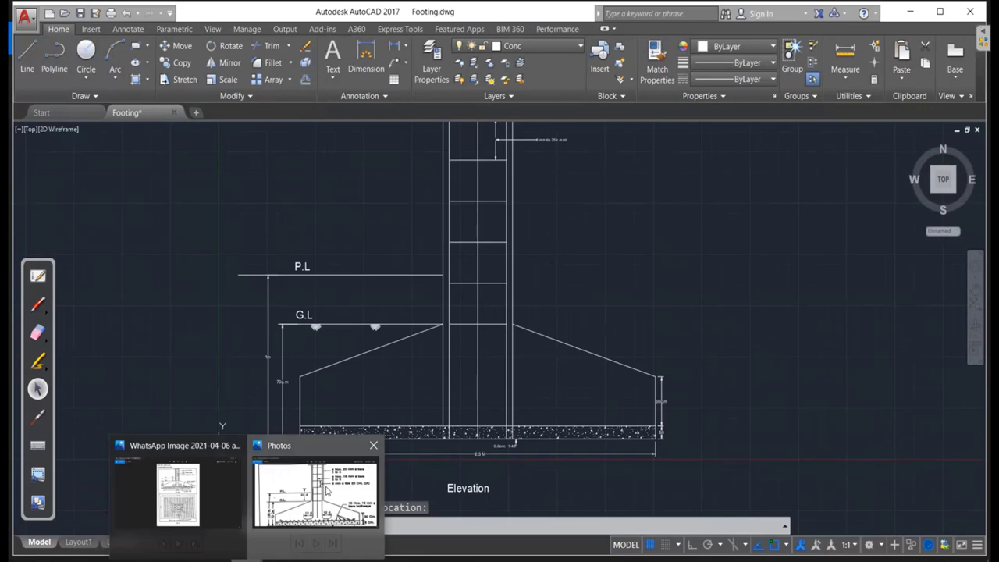
On the reference footing image, write the red calculation 24X20 = 480M over the column.
left_click(326, 490)
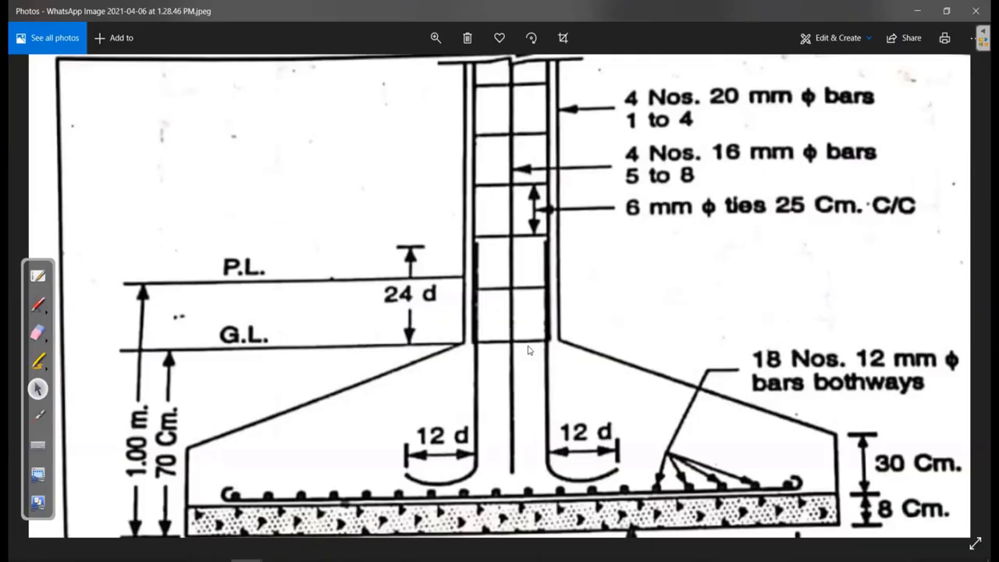
mouse_move(528, 350)
left_mouse_down()
mouse_move(469, 234)
mouse_move(508, 274)
left_mouse_up()
left_click_drag(517, 192, 573, 234)
left_click_drag(570, 205, 581, 277)
left_click_drag(632, 192, 590, 269)
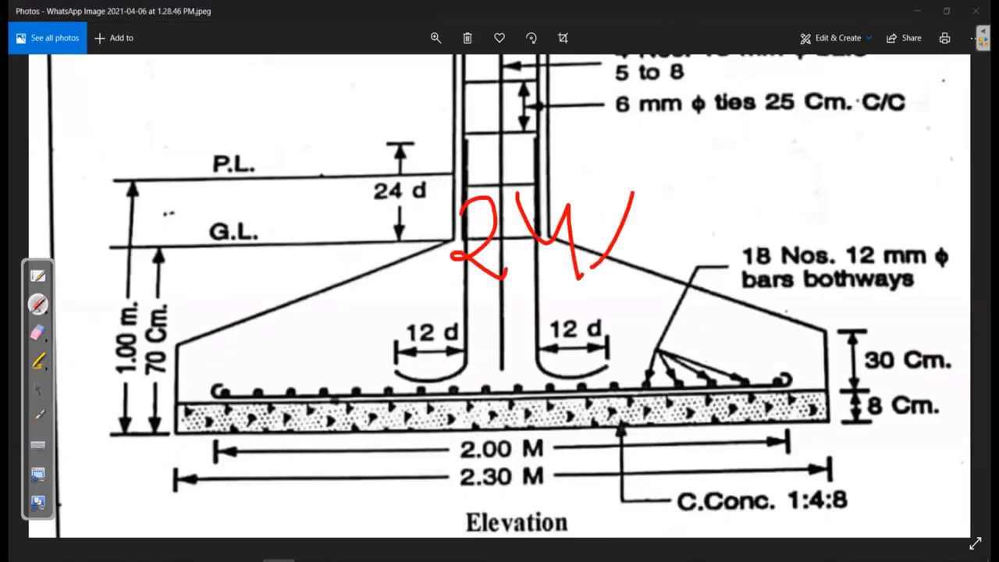
left_click_drag(574, 205, 640, 267)
left_click_drag(677, 191, 741, 250)
left_click_drag(773, 198, 770, 204)
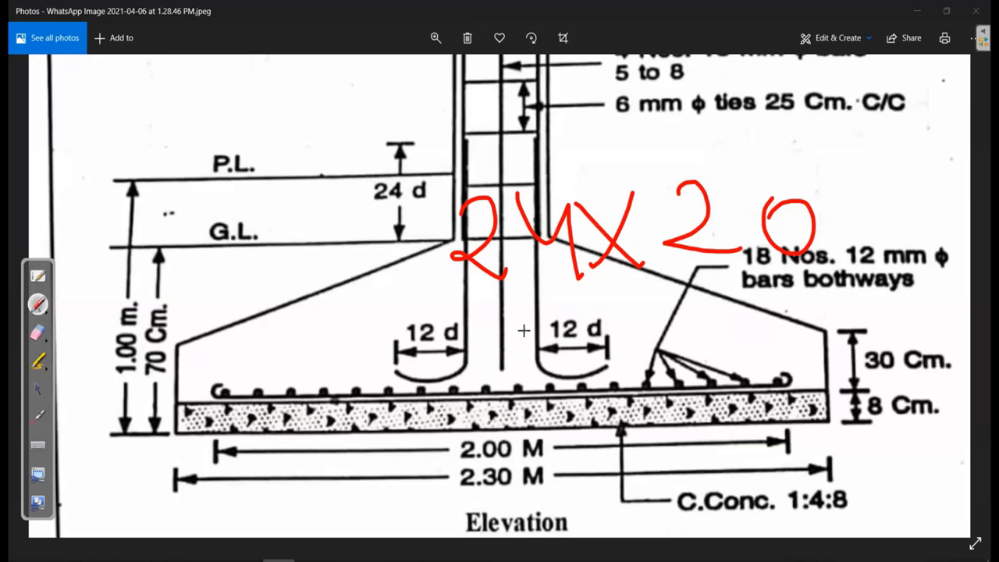
left_click_drag(525, 329, 605, 351)
left_click_drag(581, 328, 581, 390)
left_click_drag(648, 309, 647, 306)
left_click_drag(714, 320, 711, 318)
left_click_drag(777, 363, 875, 309)
left_click_drag(772, 145, 753, 160)
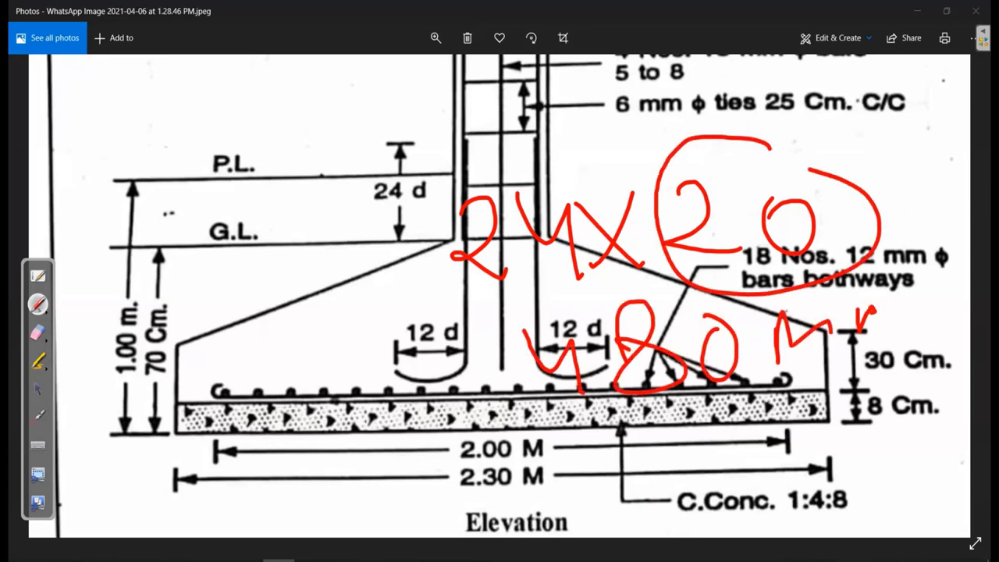
Erase the handwritten red calculation from the reference image.
left_click(38, 332)
left_click_drag(468, 227, 572, 394)
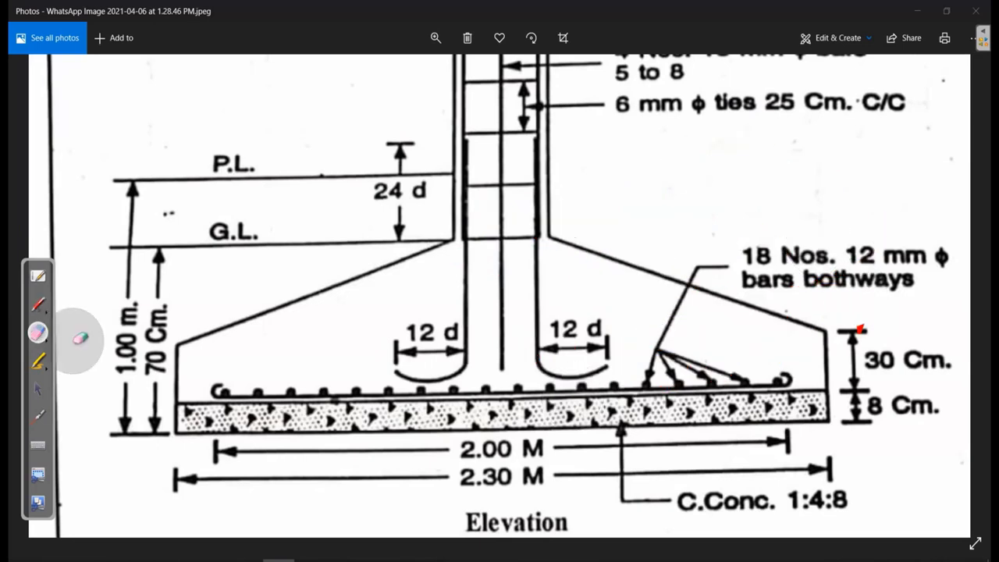
left_click(37, 361)
left_click(37, 391)
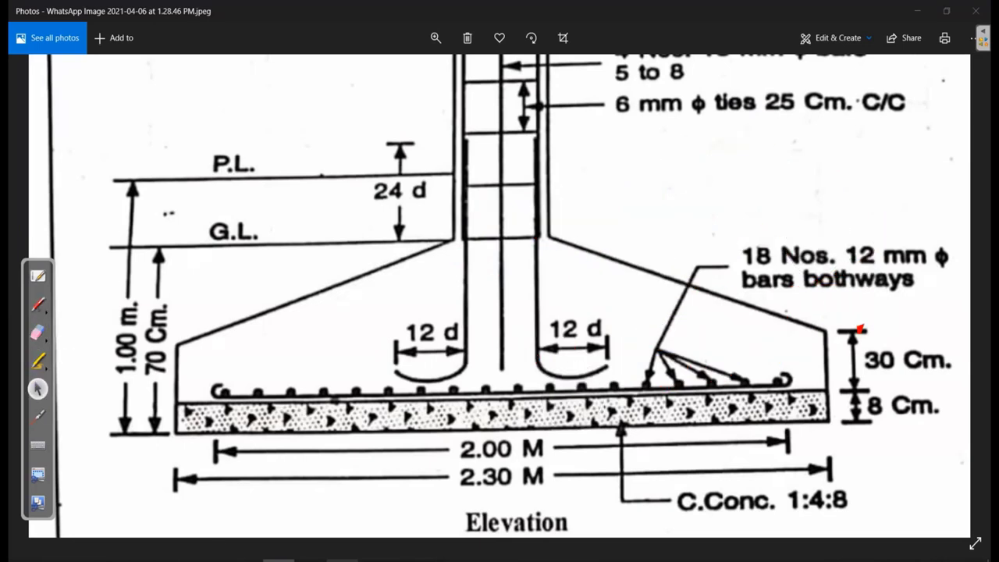
Return to Footing.dwg zoomed on the column, checking the reference image once more.
key("alt+Tab")
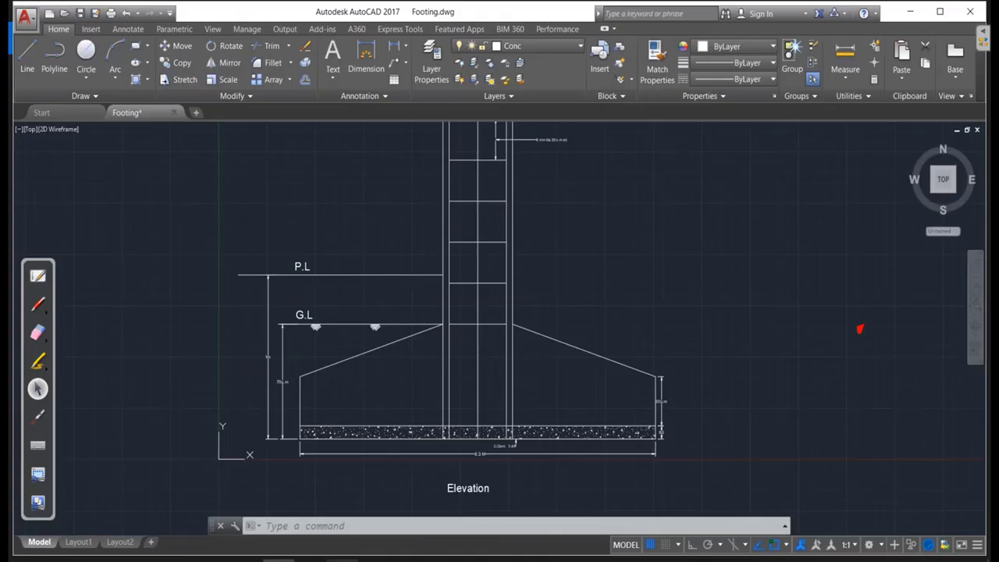
scroll(445, 257, "up", 1)
scroll(445, 257, "up", 1)
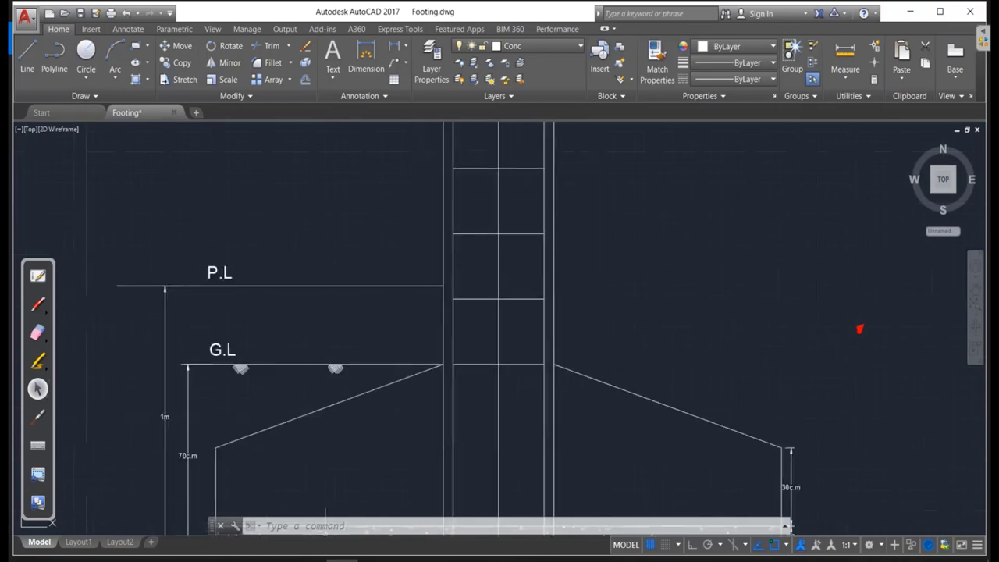
left_click(310, 522)
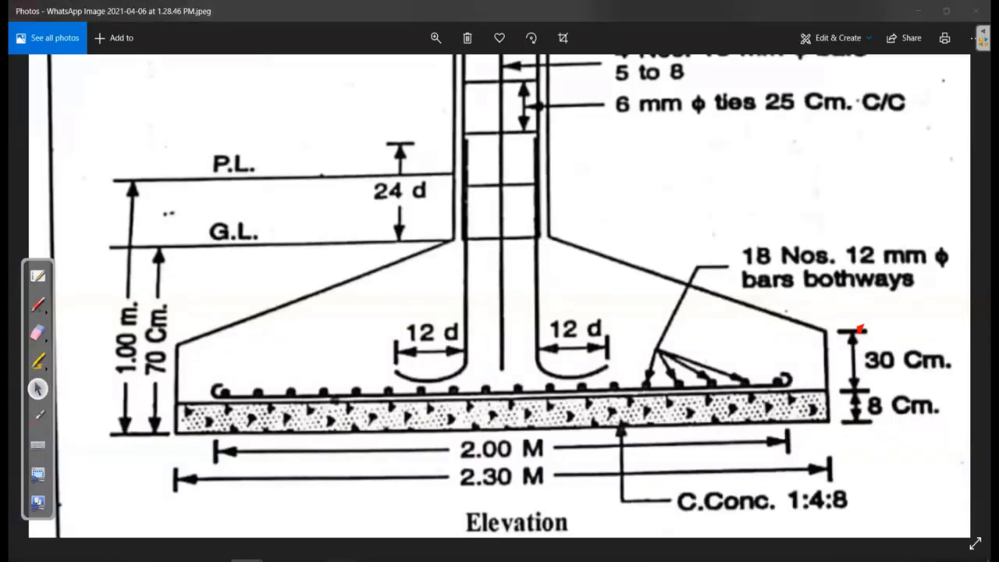
key("alt+Tab")
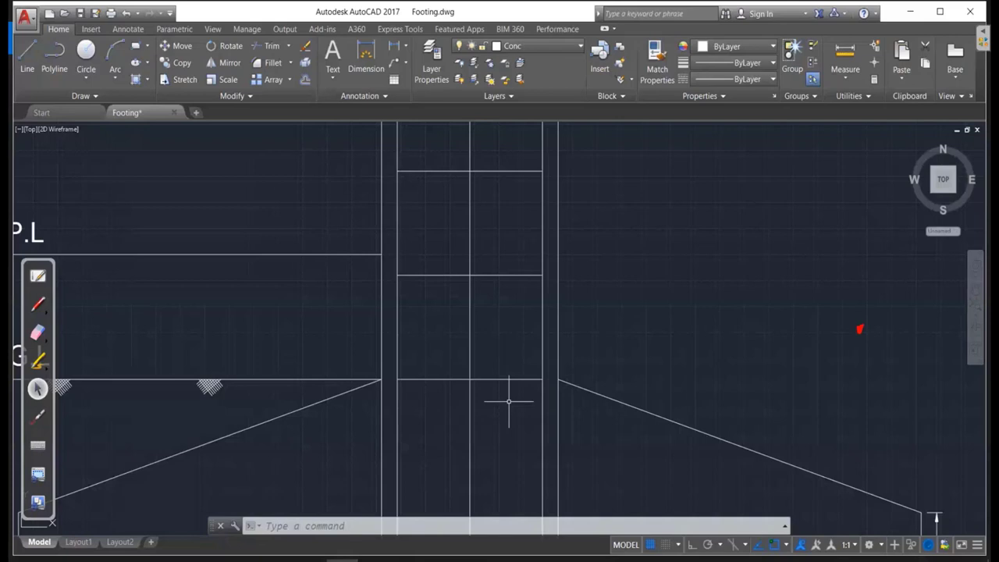
Offset the column line 450 units to create a line within the column.
type("o")
key("Return")
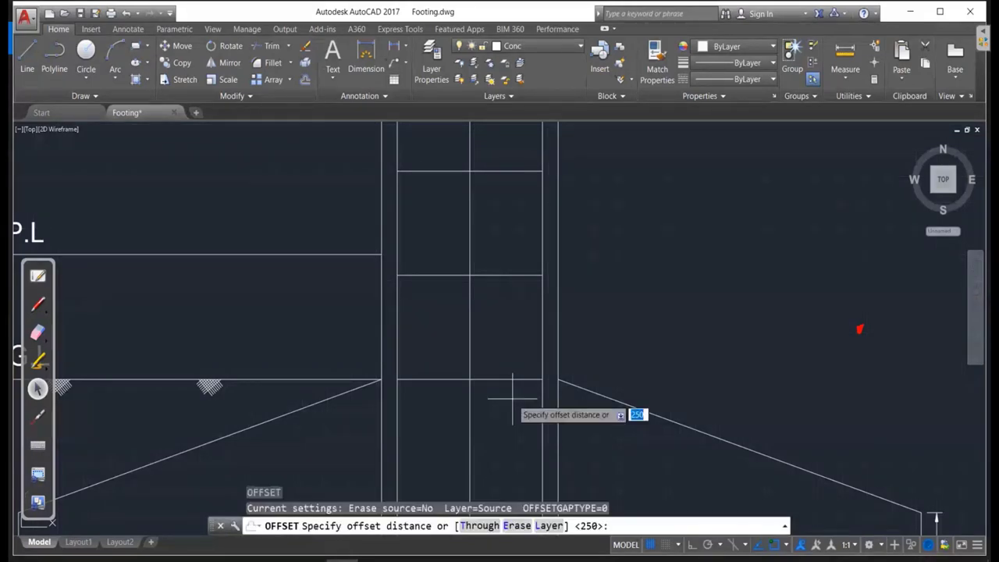
type("450")
key("Return")
left_click(429, 171)
left_click(424, 211)
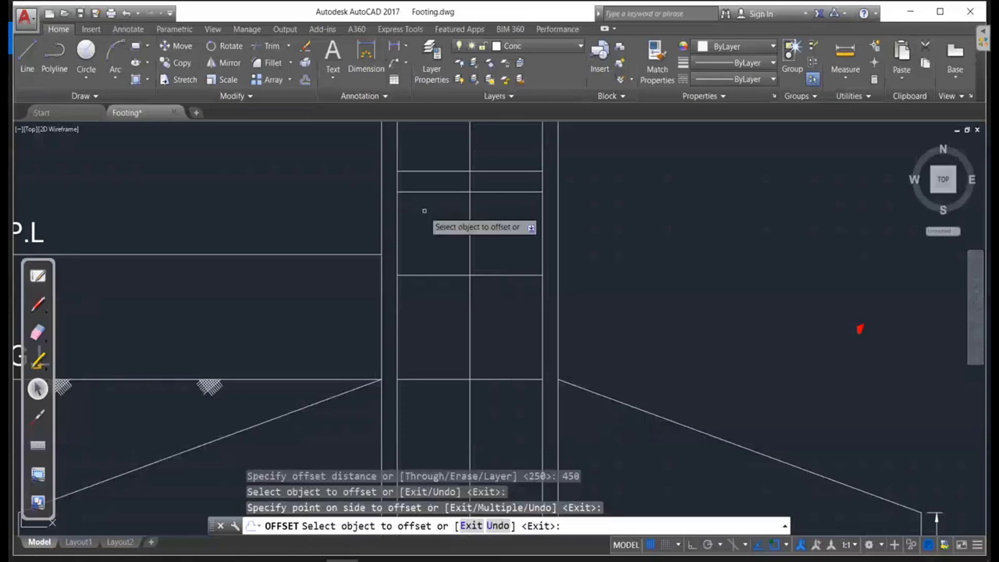
key("Escape")
key("Escape")
left_click(38, 305)
mouse_move(550, 188)
left_mouse_down()
mouse_move(556, 408)
mouse_move(536, 405)
left_mouse_up()
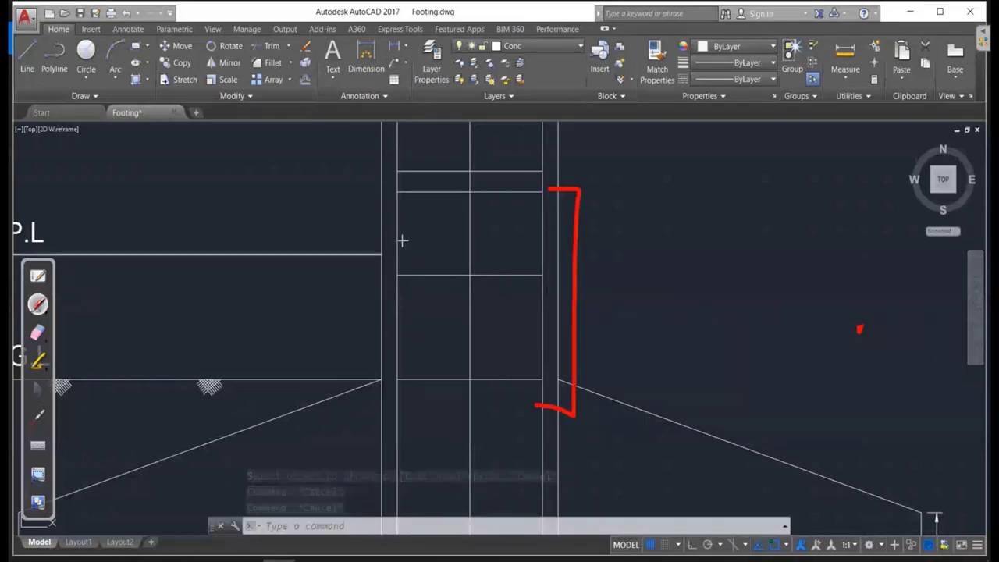
key("ctrl+shift+c")
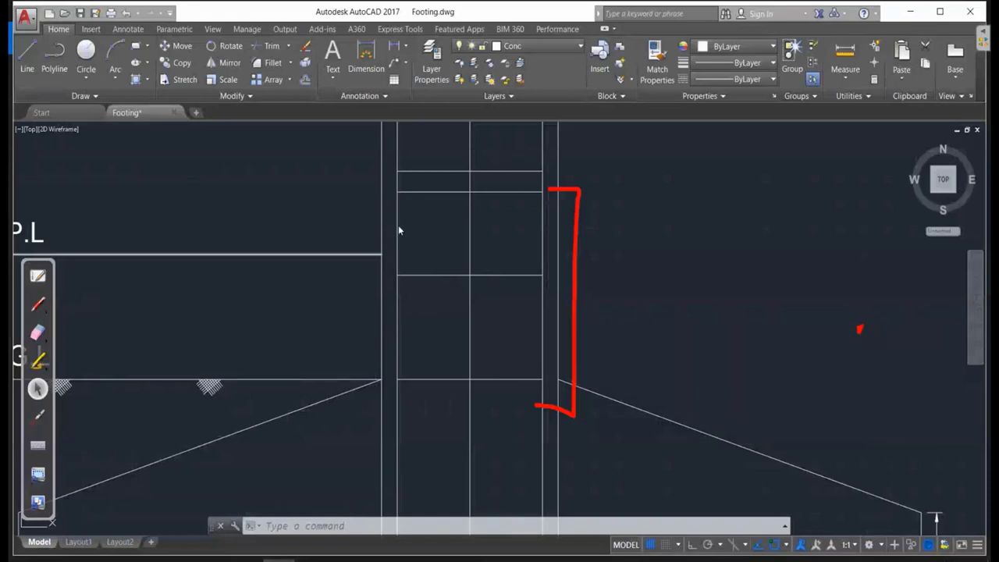
Try a 2-unit inward offset of the left column line, then undo it.
type("o")
key("Return")
type("2")
key("Return")
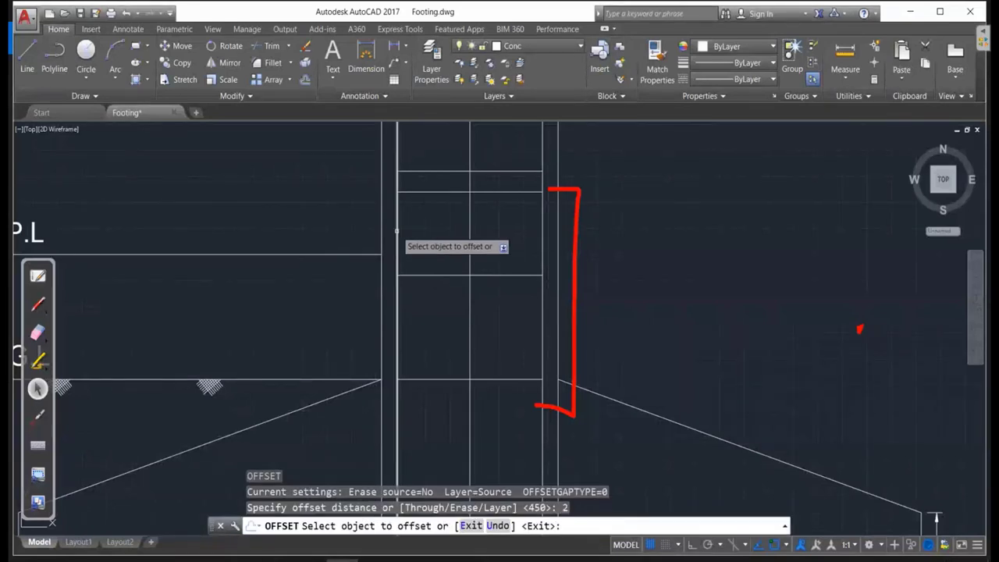
left_click(396, 230)
left_click(429, 234)
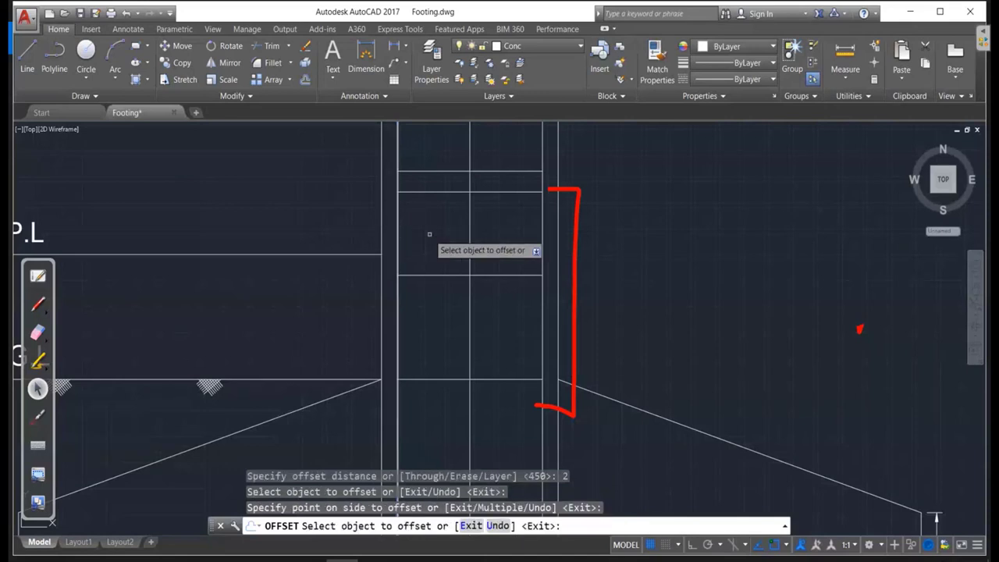
key("ctrl+z")
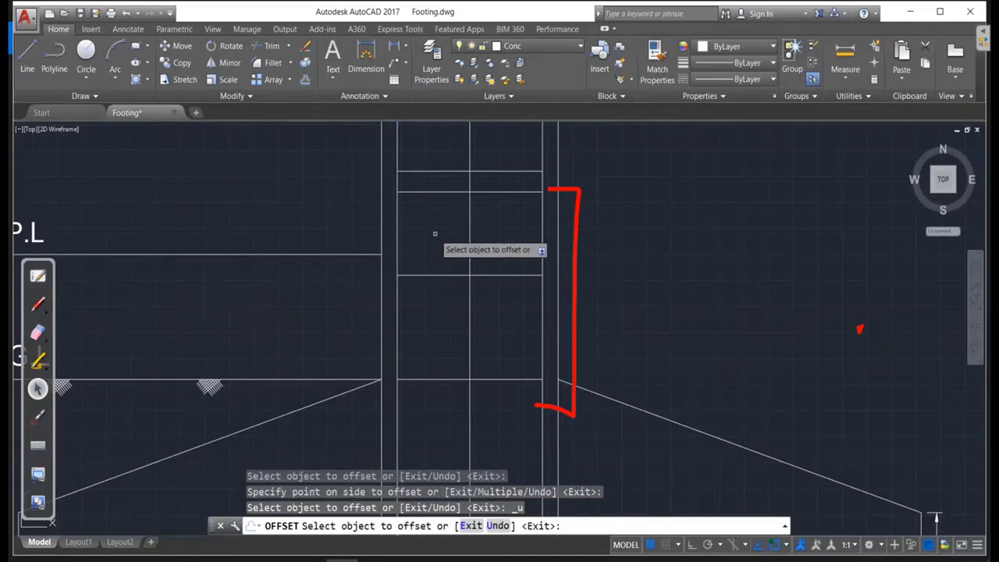
key("Escape")
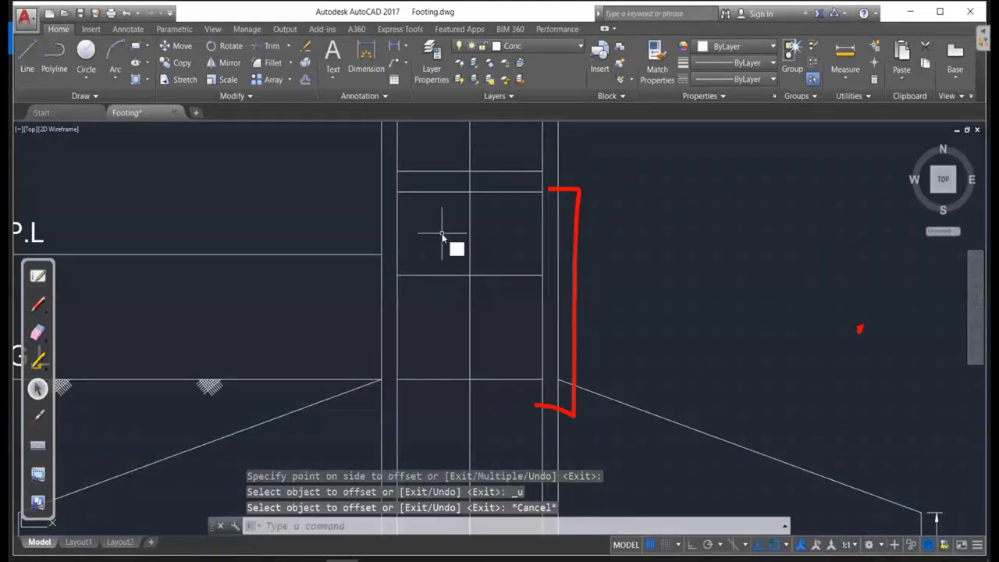
Offset both the left and right vertical column lines 4 units inward.
key("Return")
type("4")
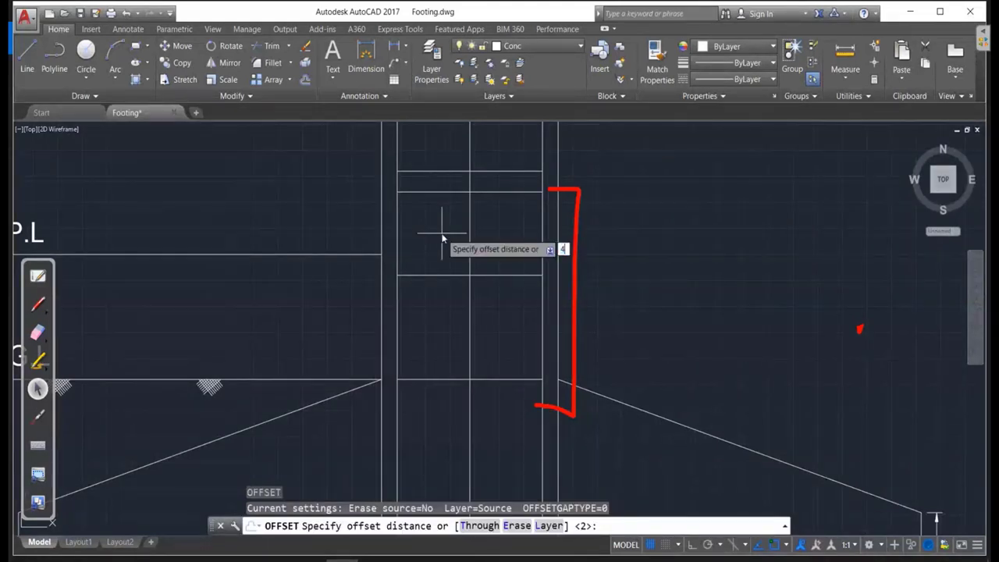
key("Return")
left_click(398, 236)
left_click(430, 229)
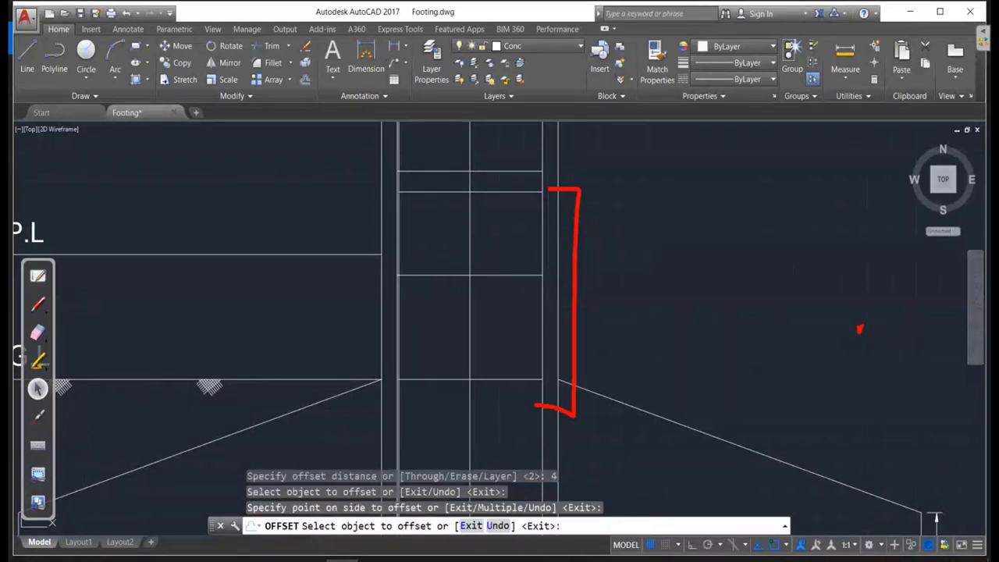
left_click(543, 235)
left_click(570, 246)
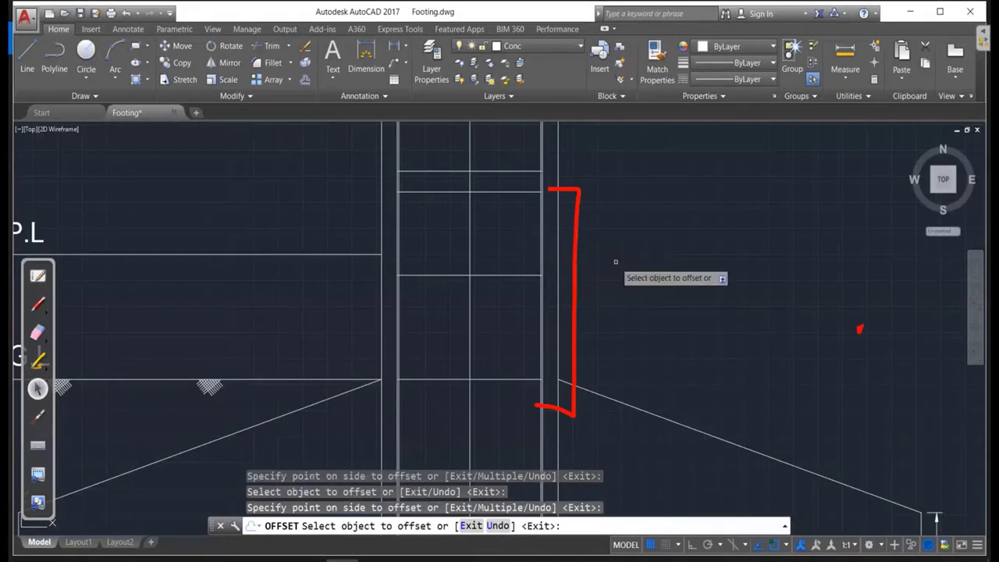
key("Escape")
Trim a short vertical segment against a horizontal cutting edge, then undo the trim.
type("tr")
key("Return")
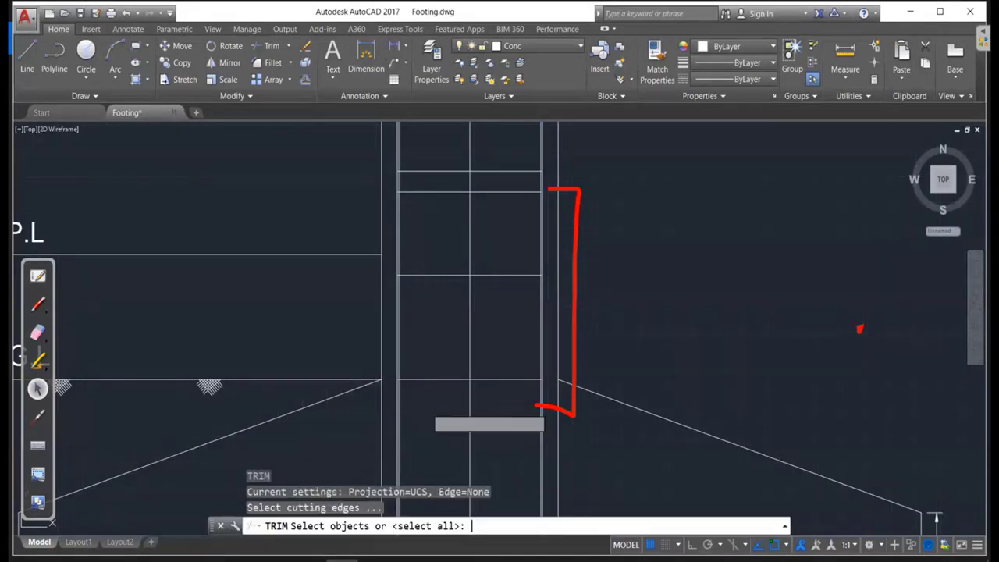
key("Return")
scroll(397, 389, "up", 3)
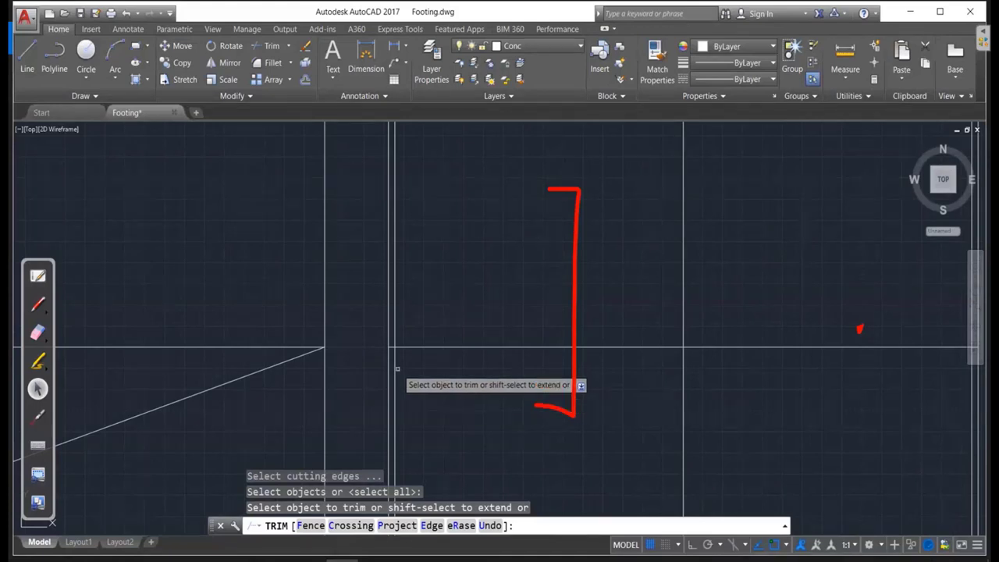
scroll(808, 410, "down", 4)
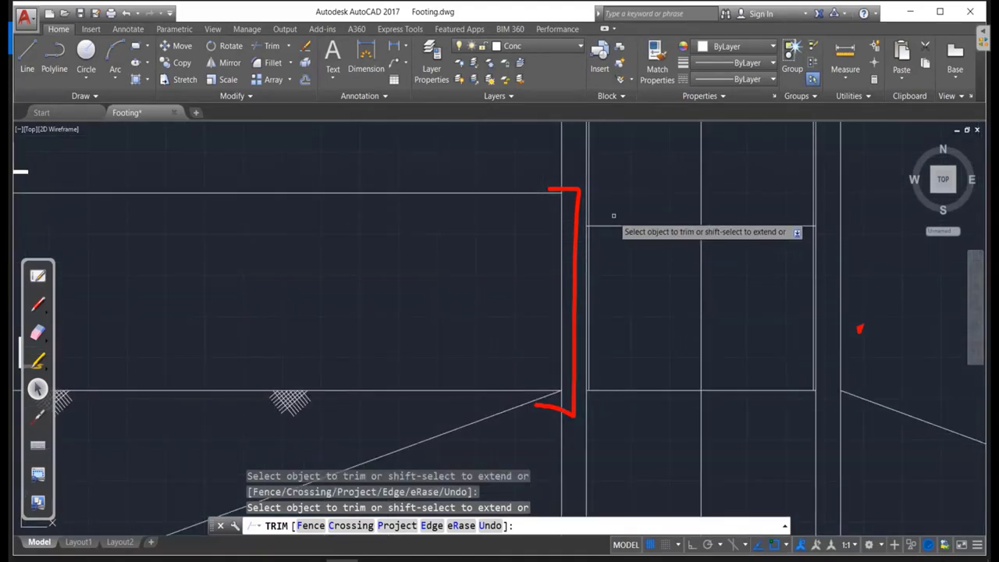
key("Escape")
key("Return")
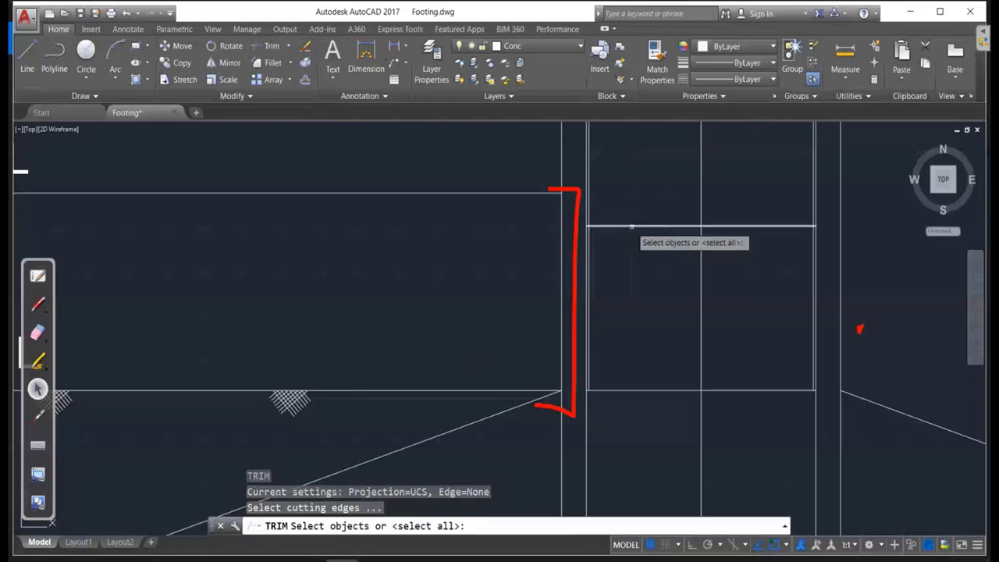
left_click(617, 226)
key("Return")
left_click(591, 209)
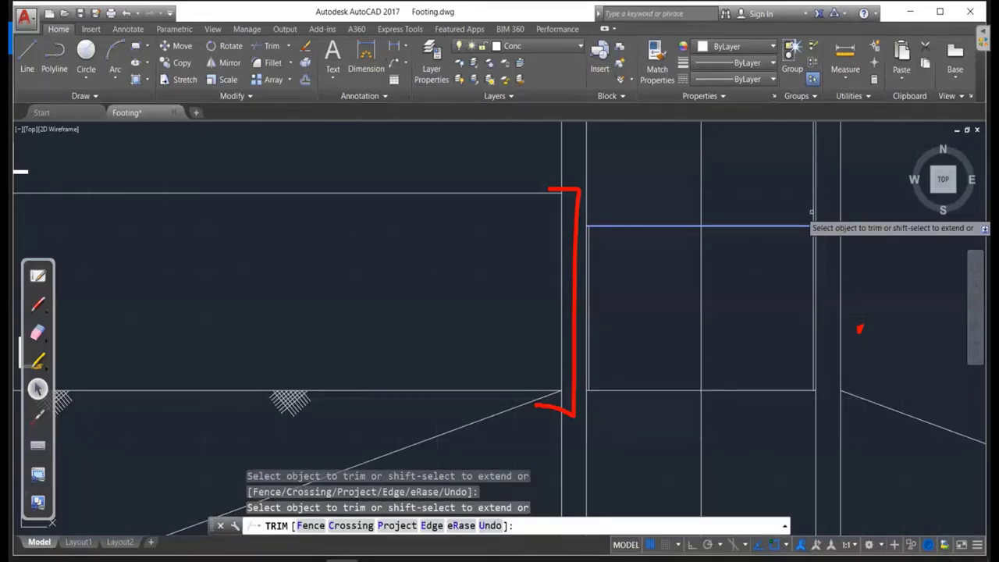
scroll(634, 301, "down", 3)
key("ctrl+z")
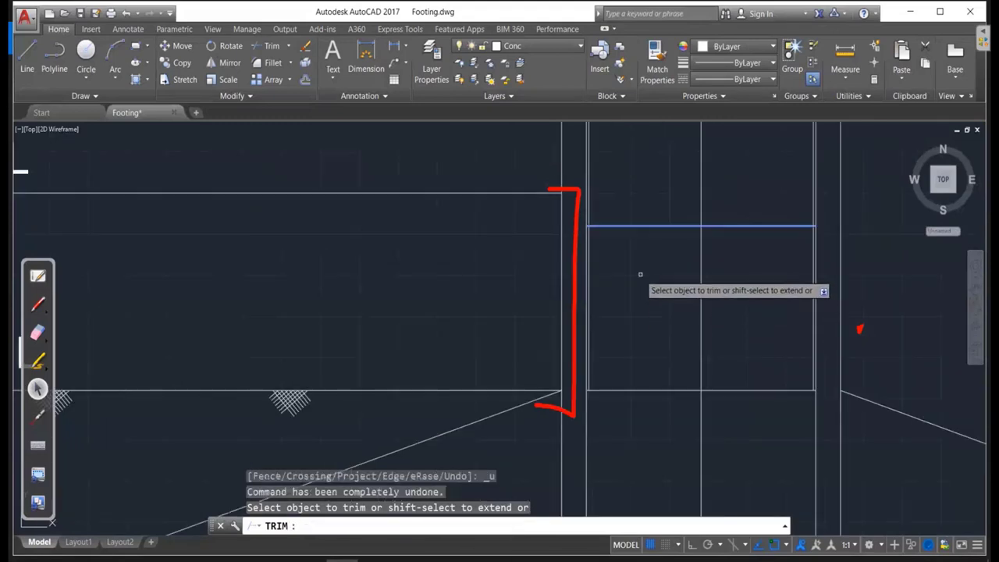
Select two horizontal lines as cutting edges for another trim, then cancel it.
middle_click_drag(620, 247, 626, 371)
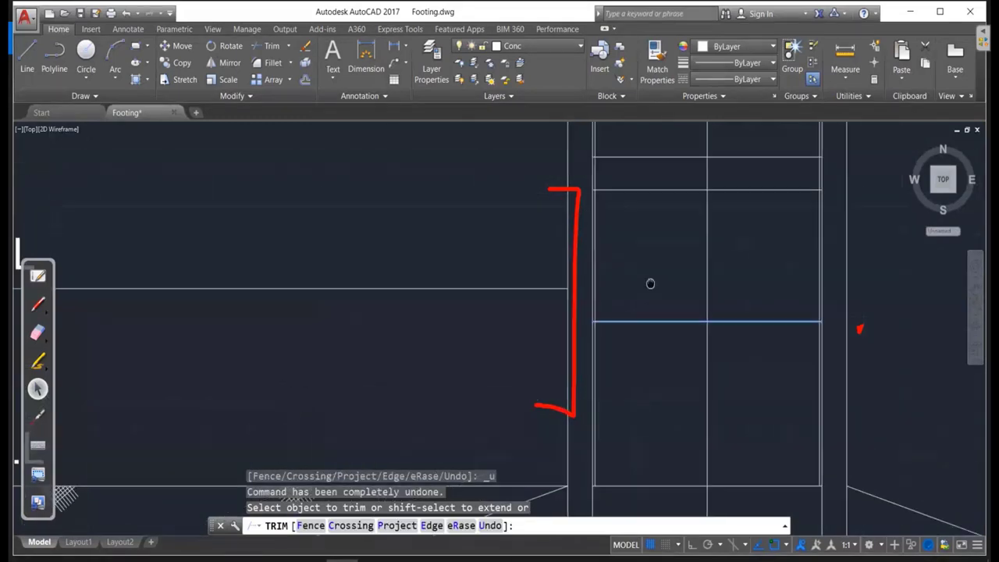
middle_click_drag(651, 310, 651, 195)
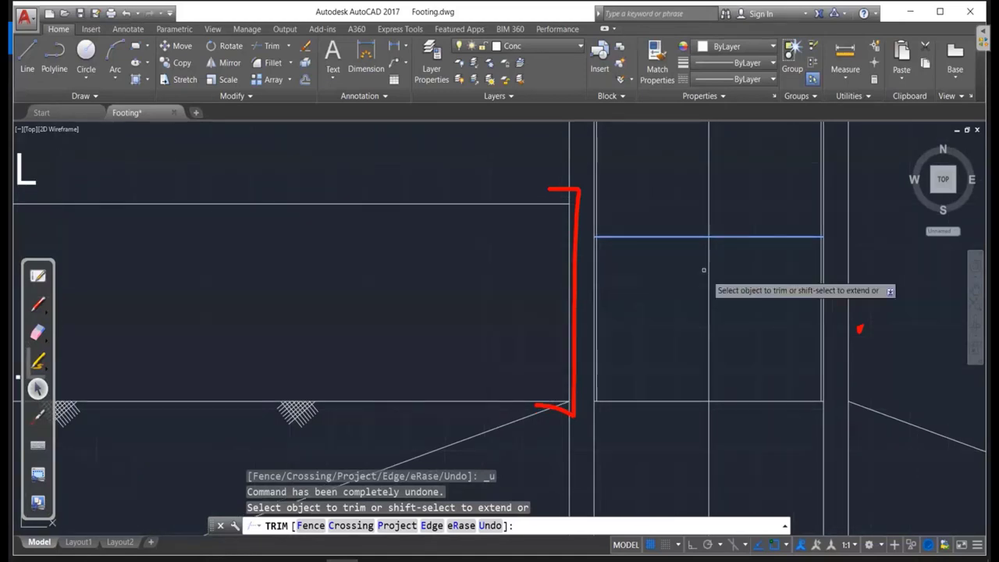
scroll(704, 270, "down", 4)
scroll(656, 212, "up", 2)
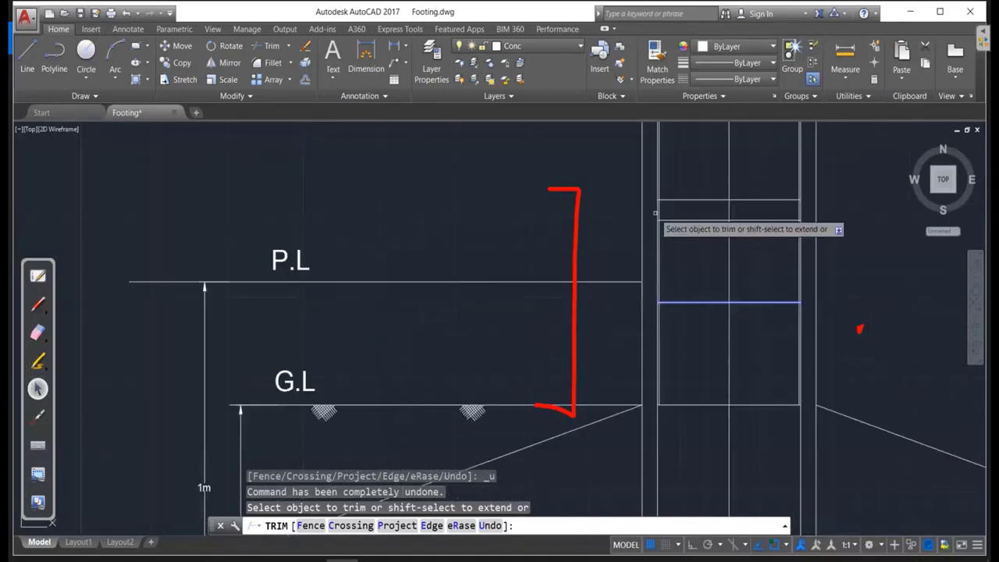
scroll(655, 212, "up", 3)
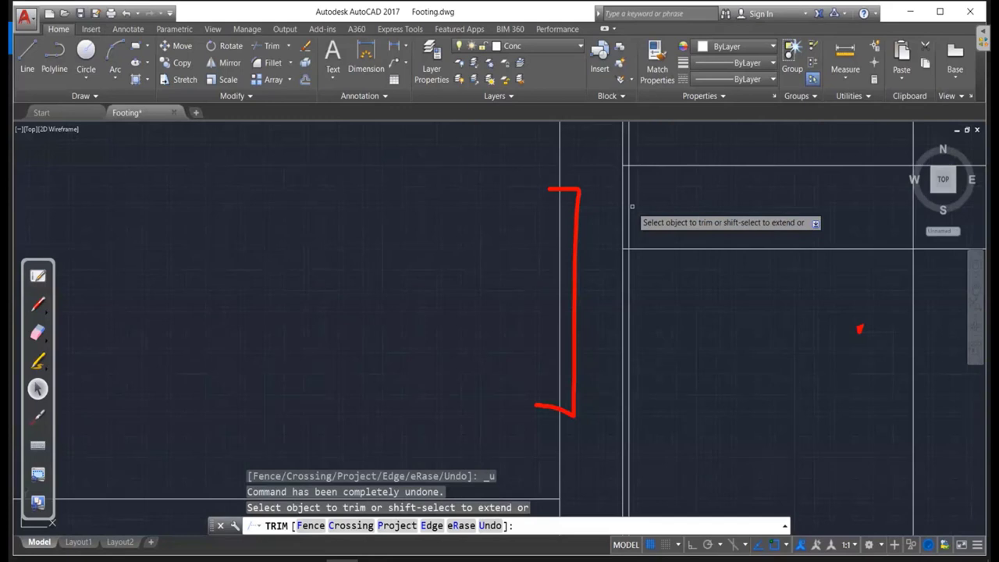
scroll(689, 245, "down", 3)
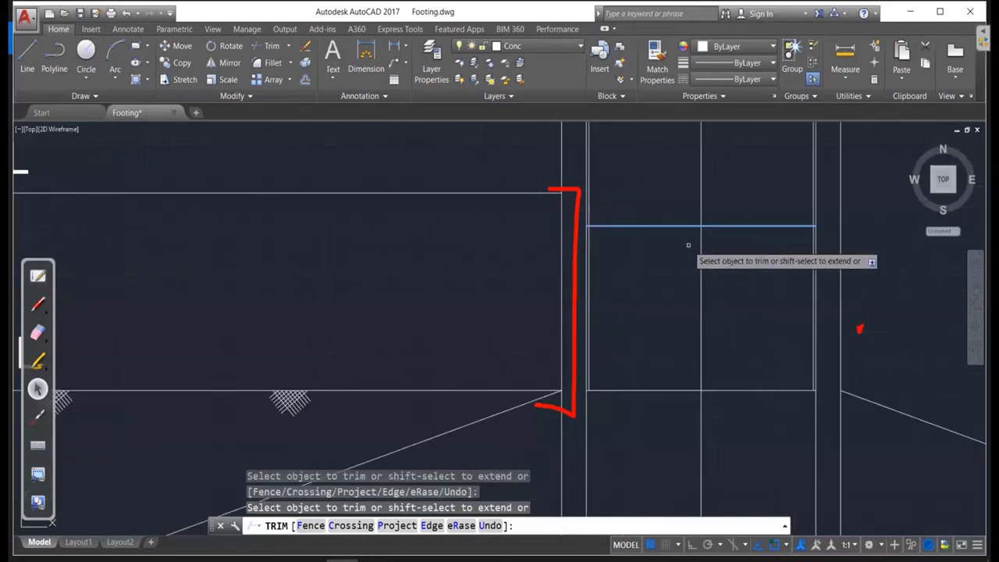
key("Escape")
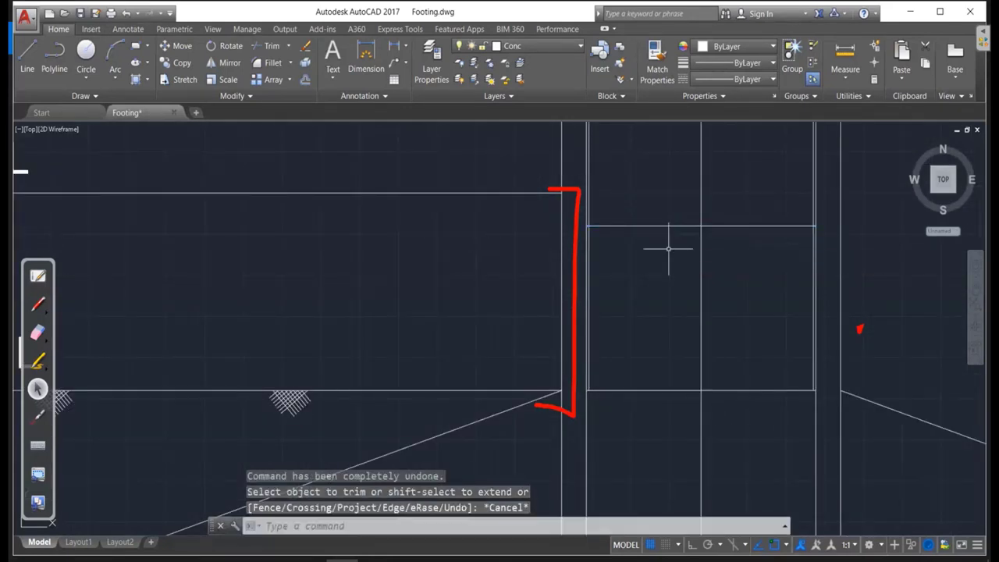
key("Return")
scroll(673, 325, "up", 2)
scroll(673, 325, "up", 2)
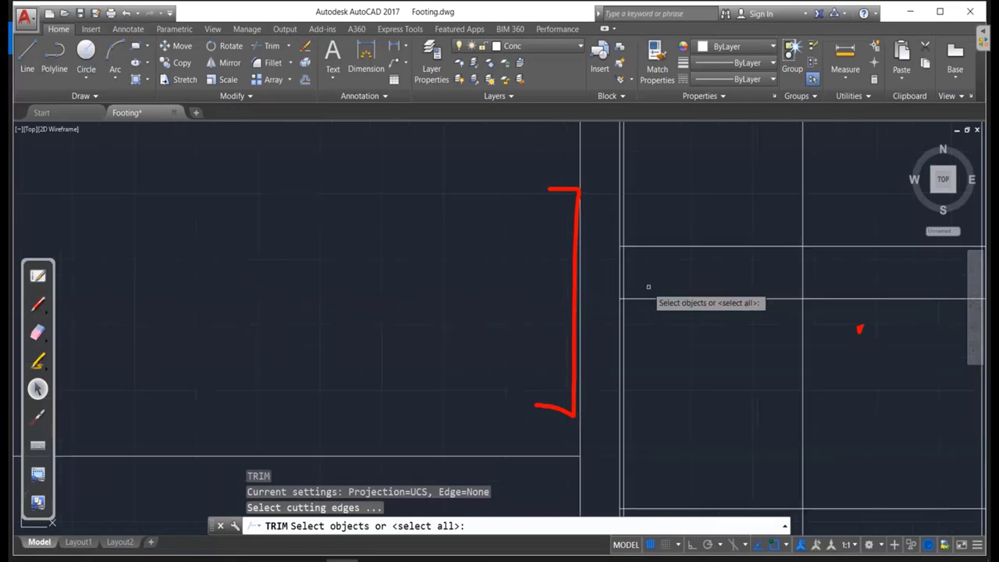
scroll(648, 320, "up", 2)
left_click(640, 318)
middle_click_drag(594, 276, 691, 279)
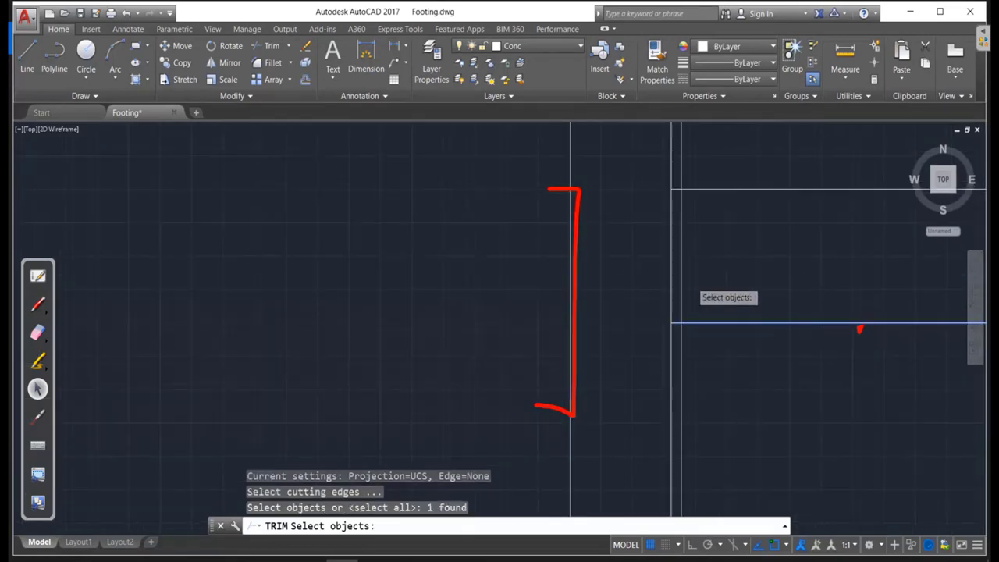
scroll(693, 283, "up", 5)
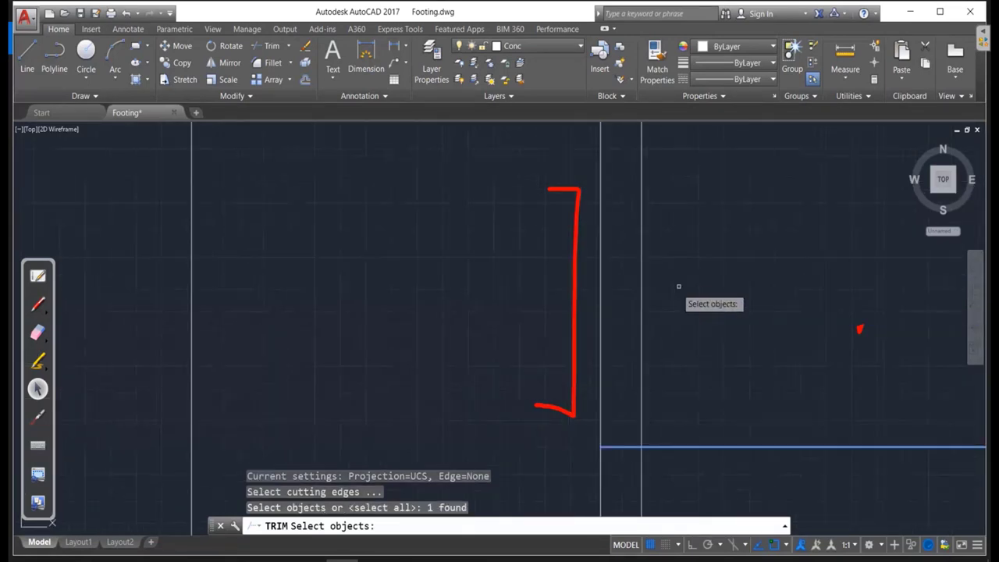
left_click(641, 300)
key("Escape")
Trim the column lines back to the lower horizontal line as cutting edge.
type("tr")
key("Return")
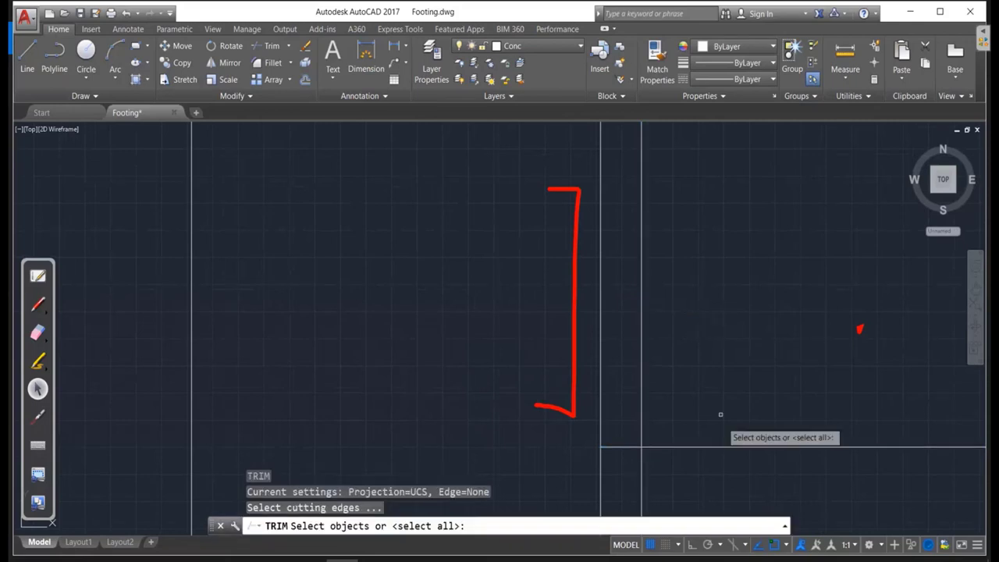
left_click(745, 446)
key("Return")
scroll(201, 357, "down", 4)
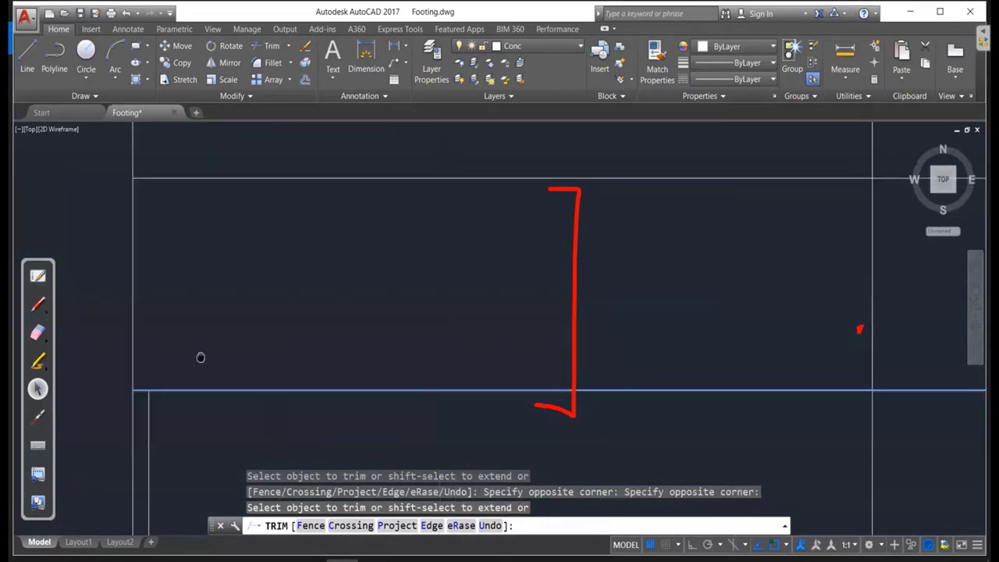
middle_click_drag(201, 358, 136, 339)
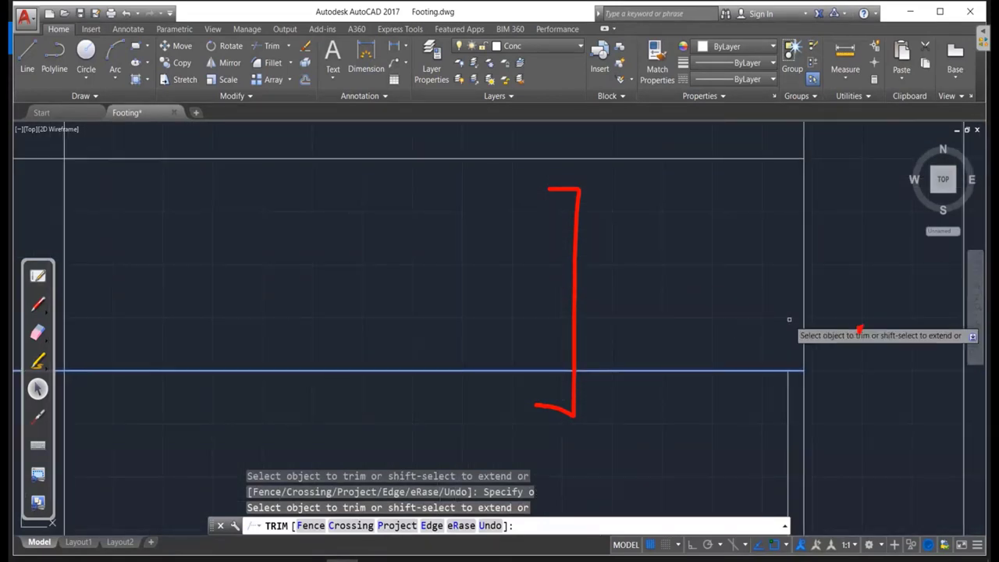
scroll(770, 364, "up", 3)
key("Return")
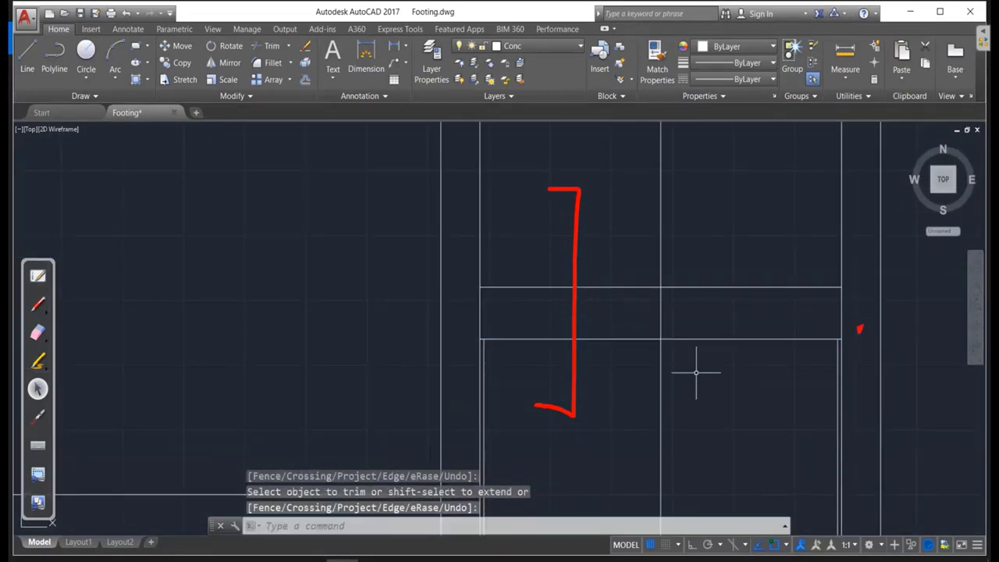
Erase the leftover line inside the column using a selection window, then zoom out.
scroll(695, 372, "down", 2)
type("eraa")
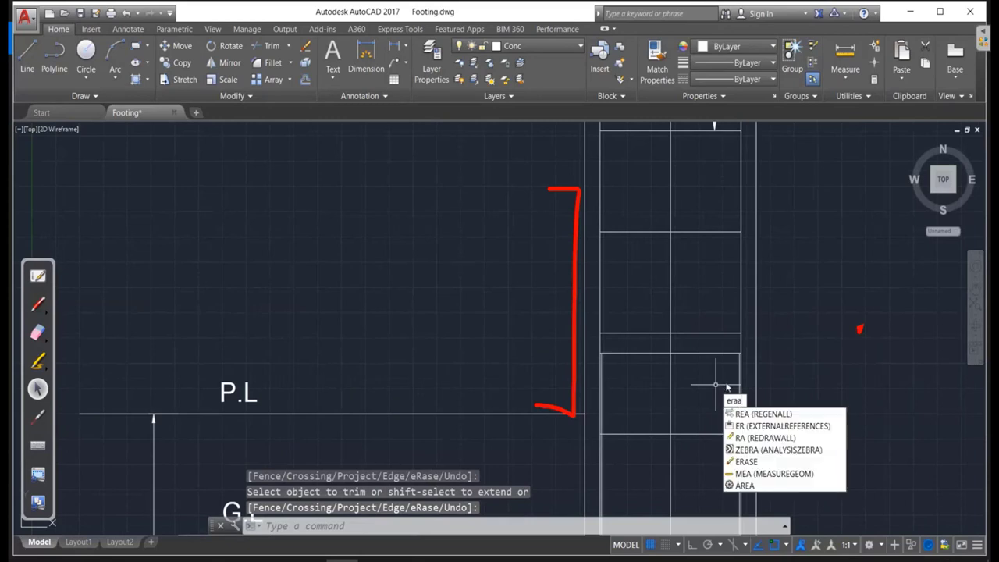
key("BackSpace")
key("BackSpace")
key("BackSpace")
type("ra")
key("Return")
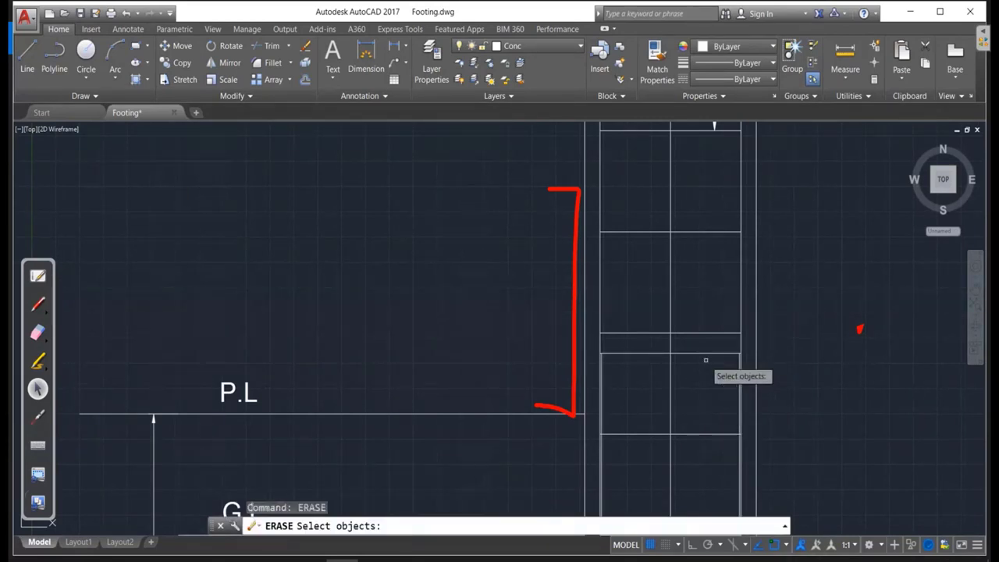
left_click(706, 360)
left_click(699, 337)
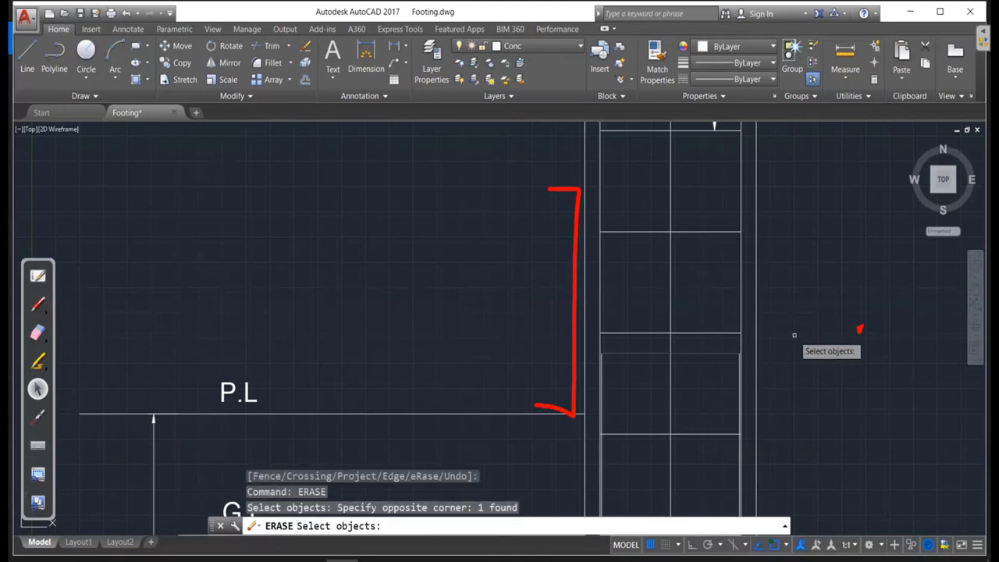
key("Return")
scroll(795, 335, "down", 4)
Rub out the red hook sketch drawn over the footing elevation.
middle_click_drag(800, 396, 634, 310)
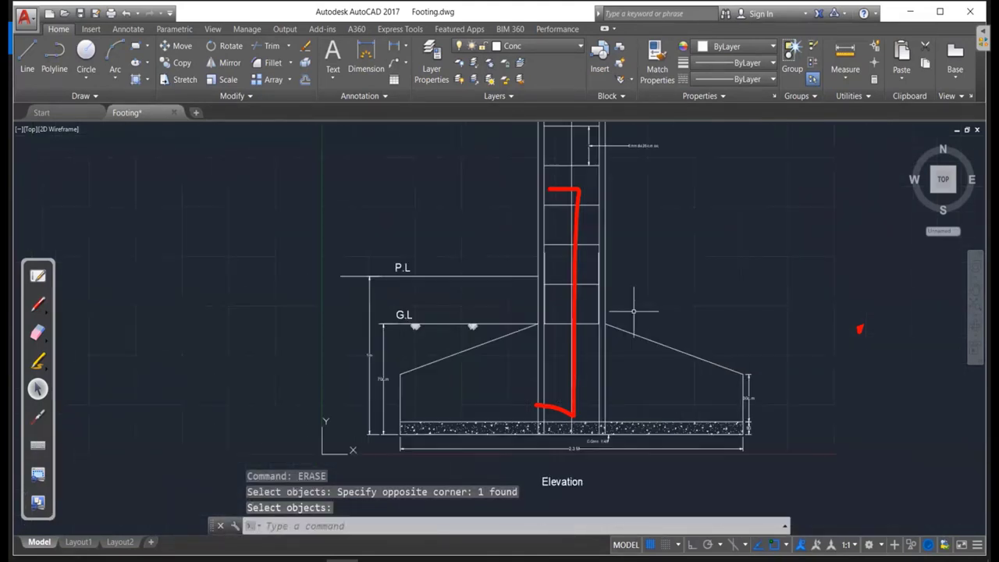
left_click(38, 332)
mouse_move(576, 248)
left_mouse_down()
mouse_move(479, 239)
mouse_move(581, 422)
mouse_move(537, 410)
left_mouse_up()
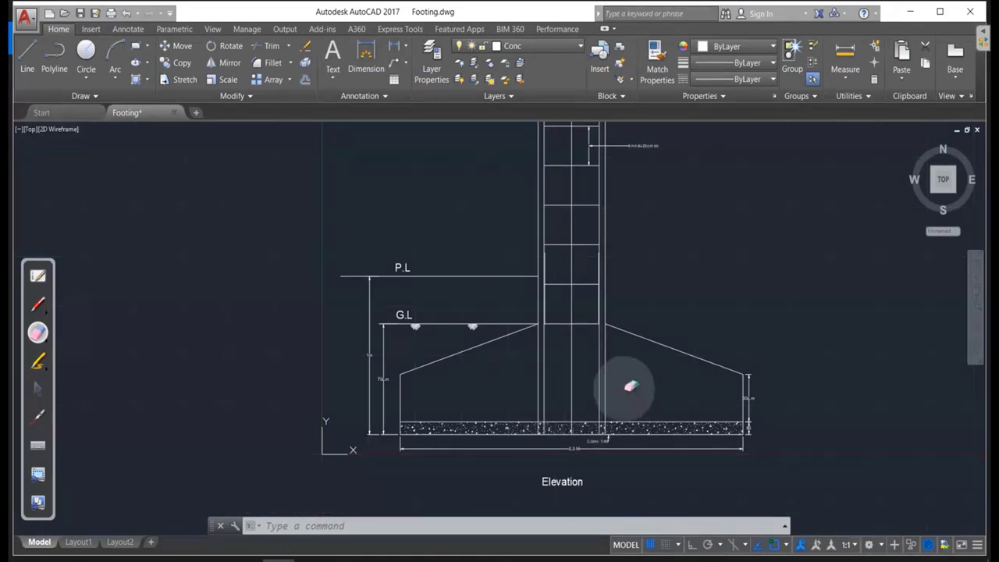
key("Escape")
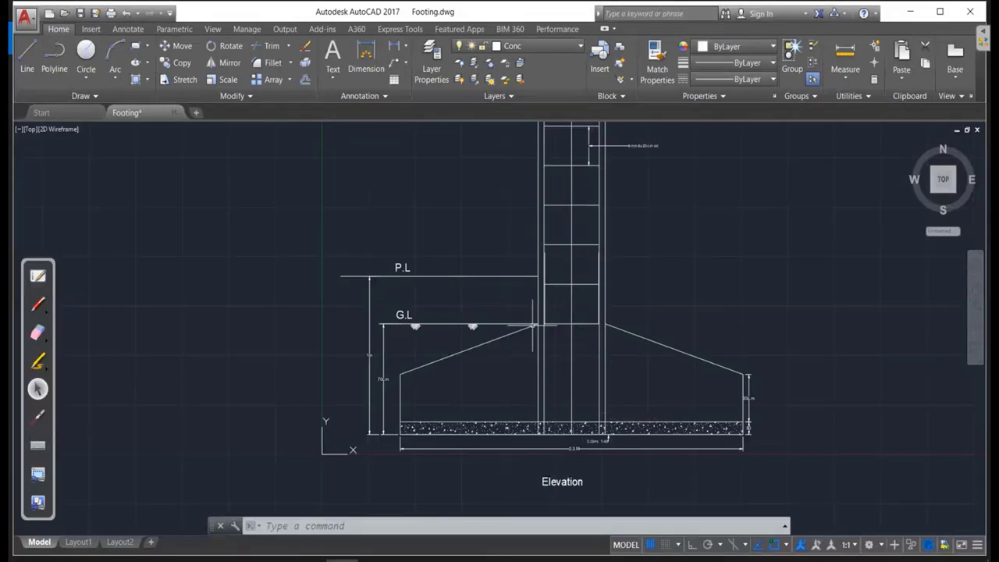
scroll(533, 326, "up", 2)
Place a vertical 450 linear dimension from the column point down to the G.L corner.
type("dli")
key("Return")
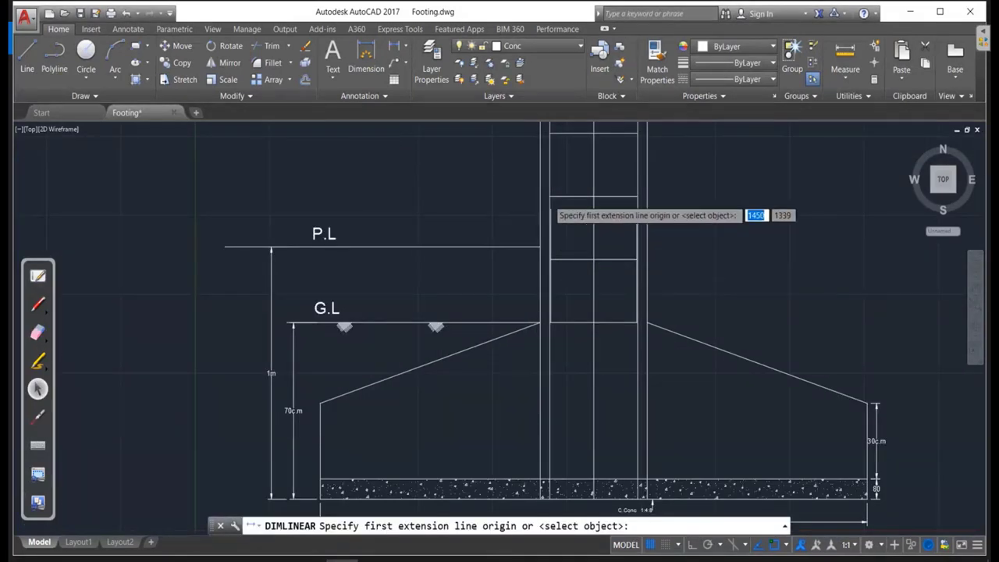
scroll(548, 204, "up", 2)
left_click(548, 232)
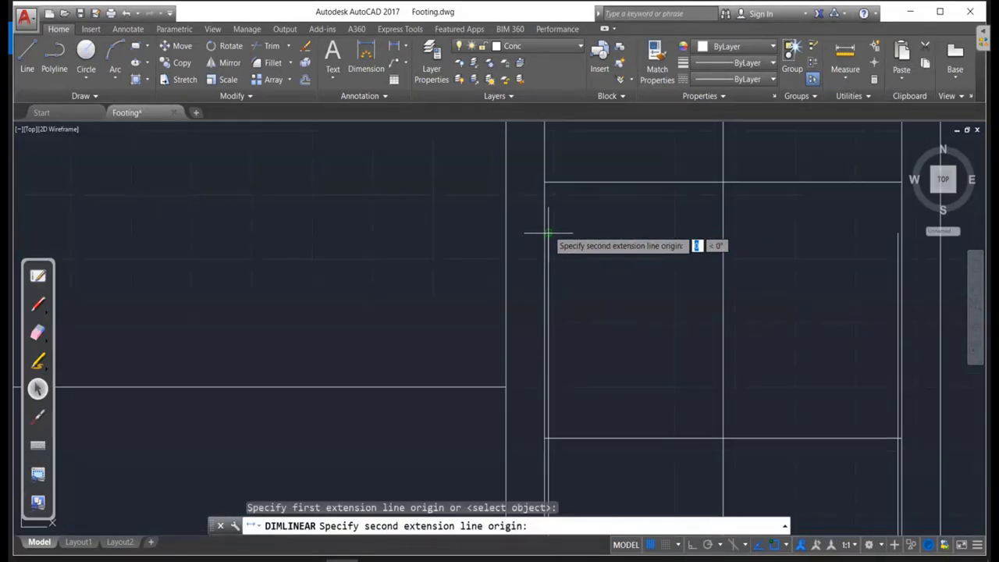
scroll(547, 232, "down", 2)
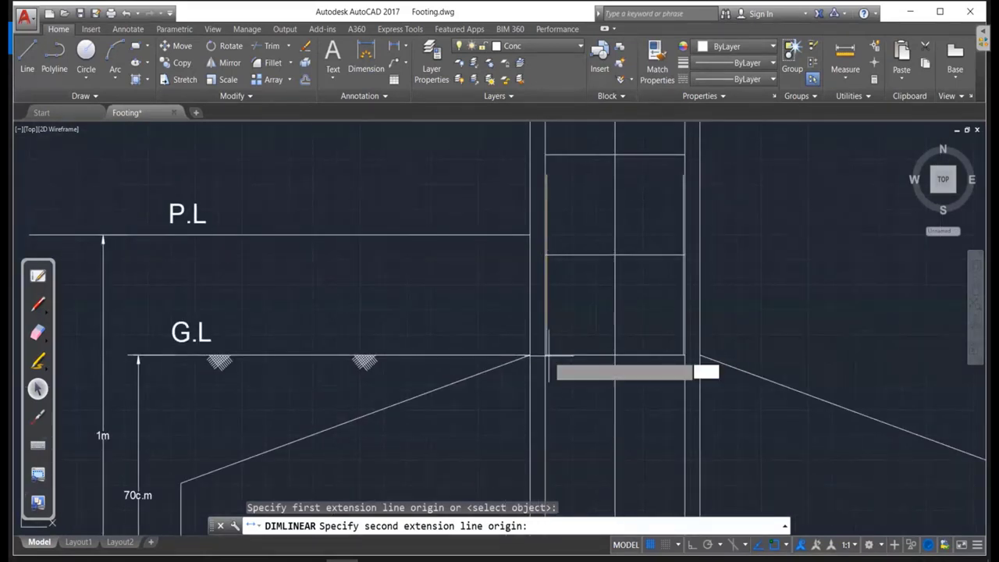
left_click(549, 355)
left_click(503, 341)
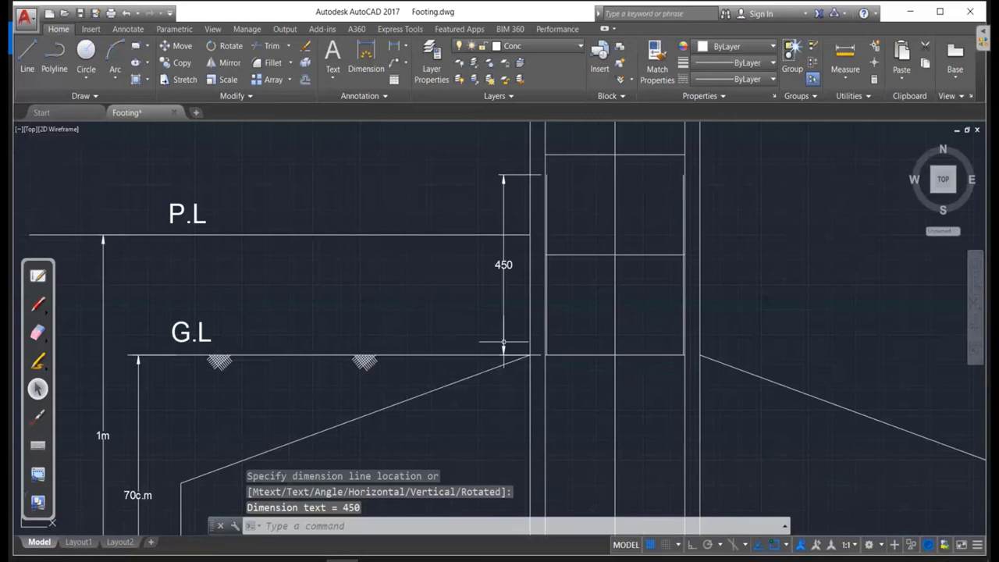
key("Escape")
Replace the dimension's 450 text with 24d and view the full column.
double_click(509, 269)
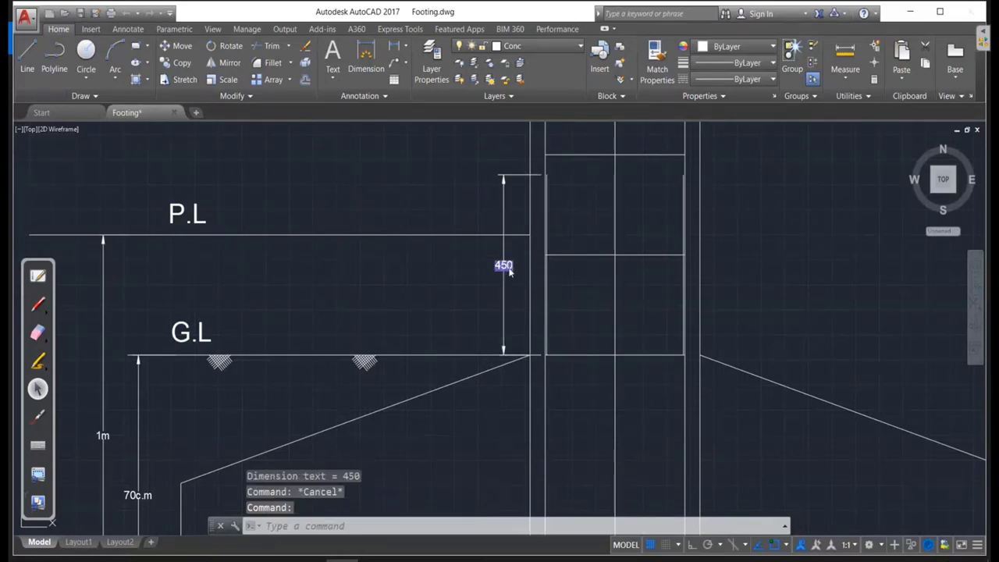
type("24d")
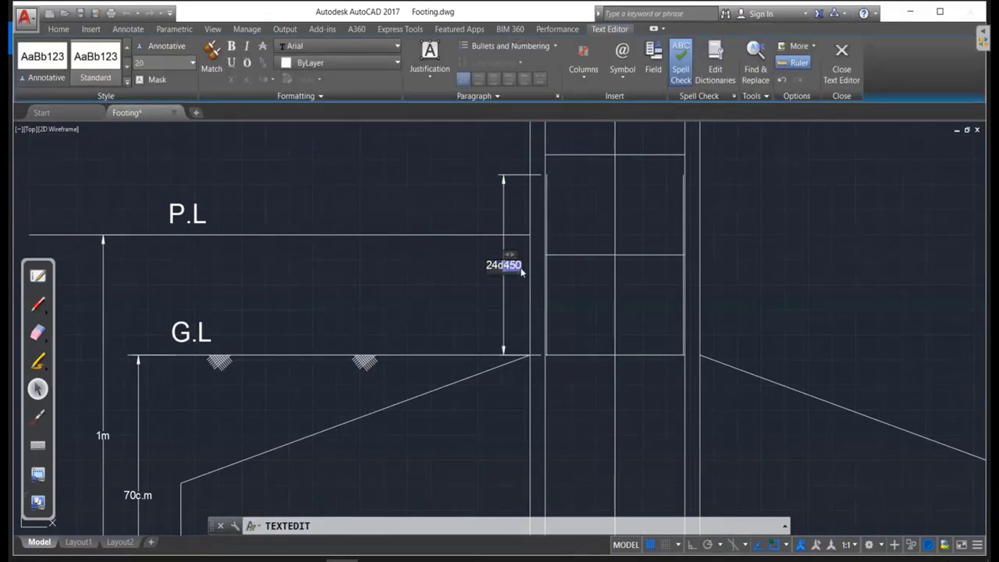
key("Delete")
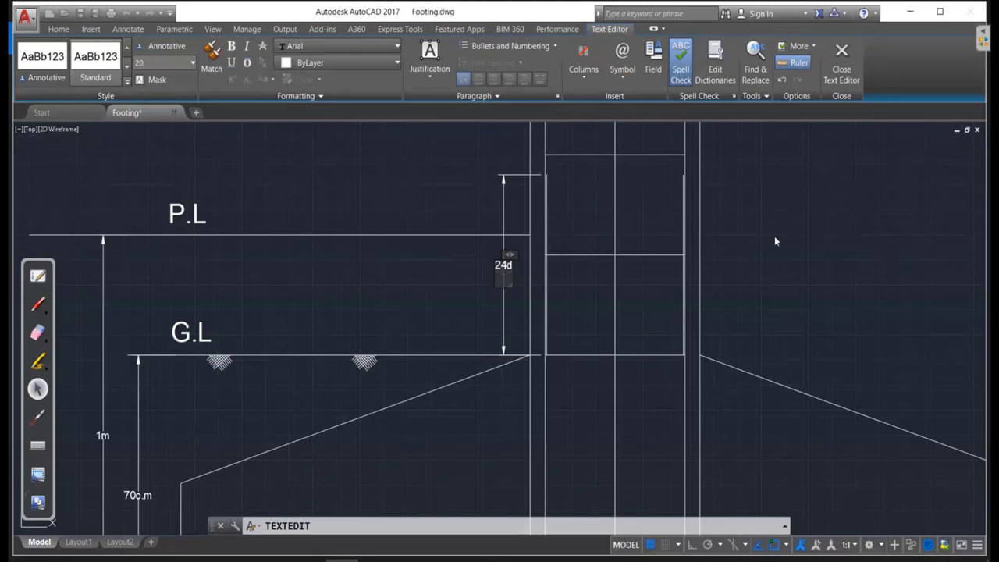
left_click(777, 238)
key("Escape")
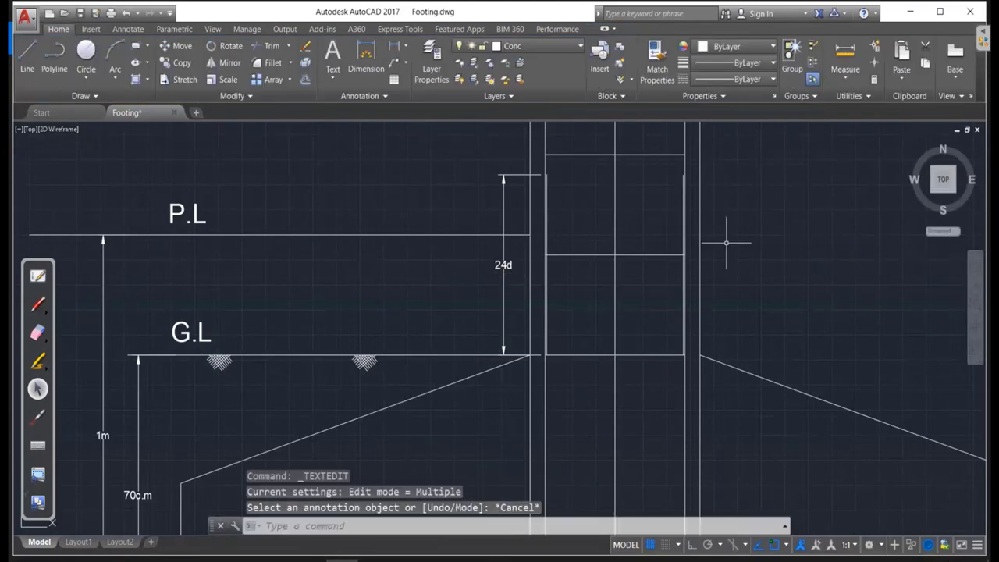
key("Escape")
key("Escape")
scroll(702, 241, "down", 2)
scroll(692, 335, "down", 3)
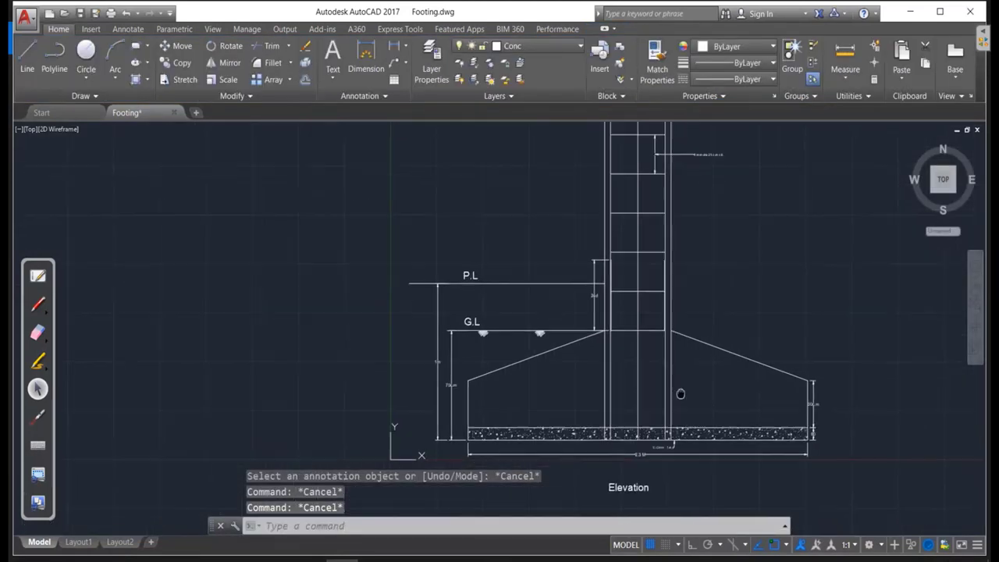
middle_click_drag(680, 393, 616, 298)
scroll(560, 292, "up", 2)
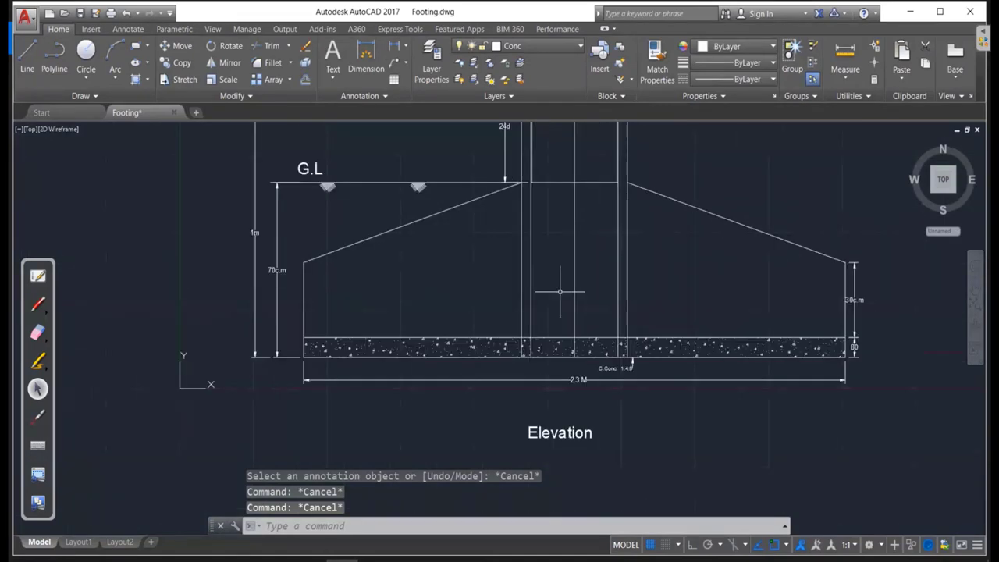
scroll(593, 289, "down", 2)
middle_click_drag(640, 230, 642, 357)
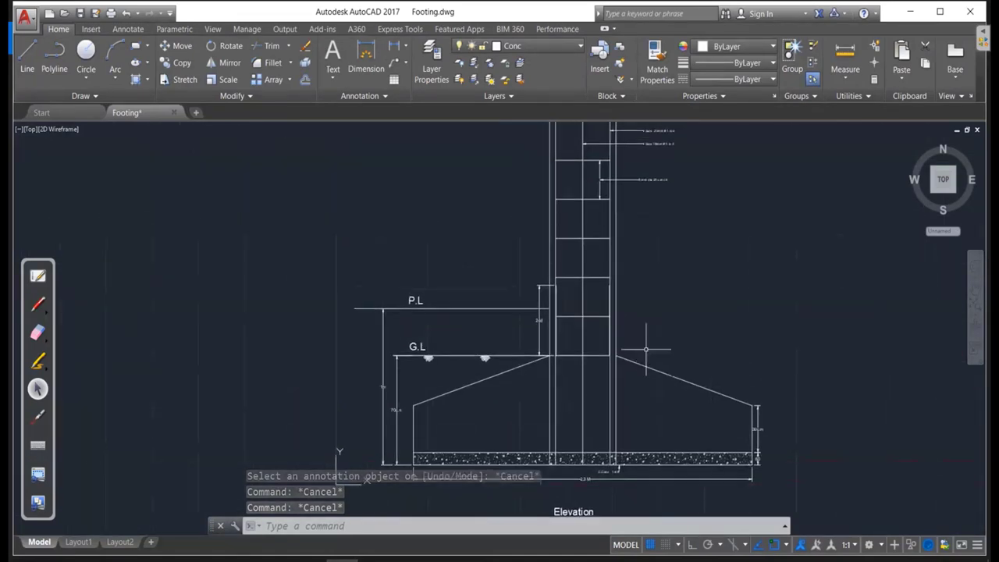
scroll(651, 353, "down", 2)
scroll(654, 353, "up", 1)
scroll(576, 328, "up", 2)
scroll(586, 335, "up", 1)
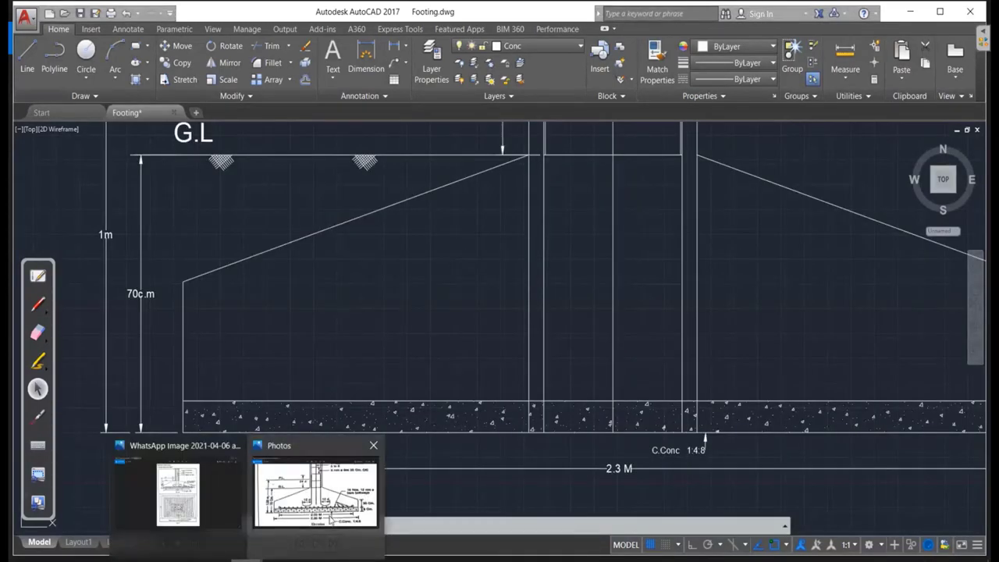
left_click(334, 519)
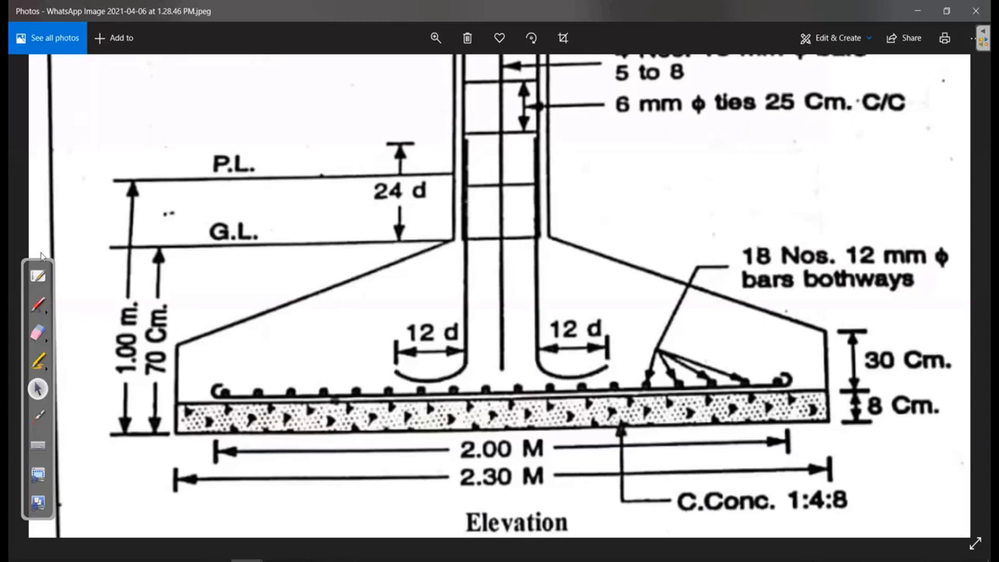
left_click(37, 304)
left_click_drag(396, 384, 476, 386)
left_click_drag(541, 384, 590, 383)
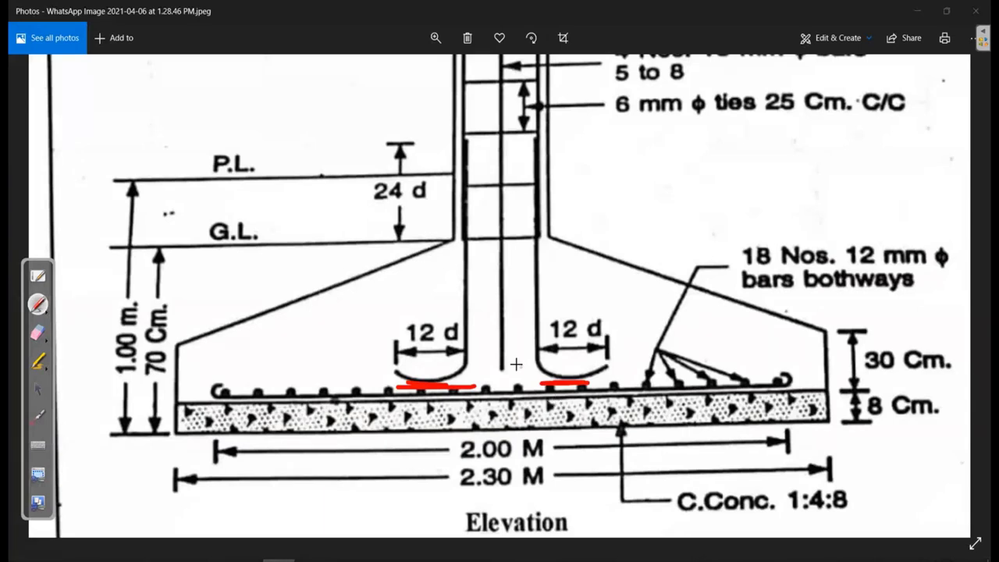
left_click(37, 332)
left_click_drag(398, 384, 655, 381)
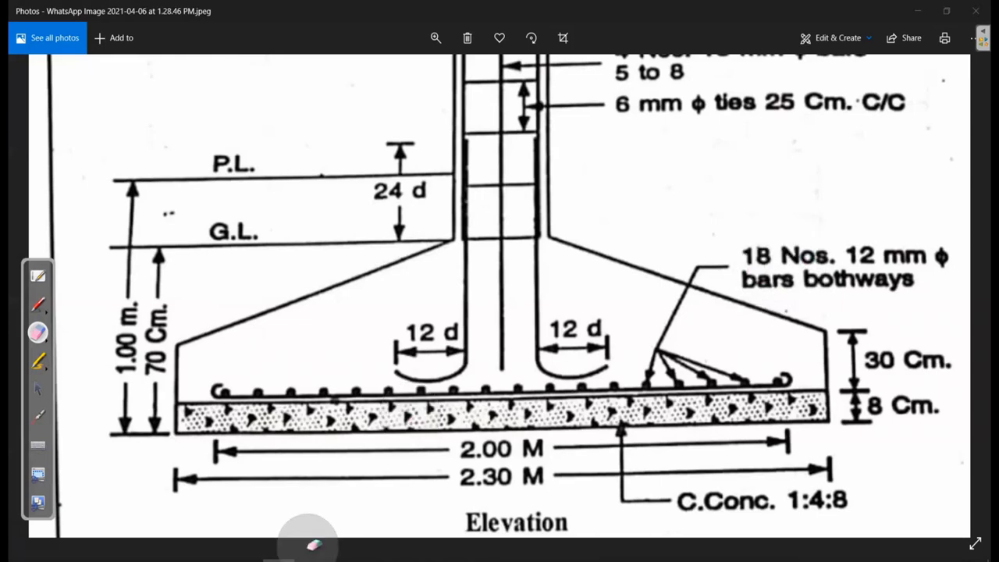
left_click(38, 388)
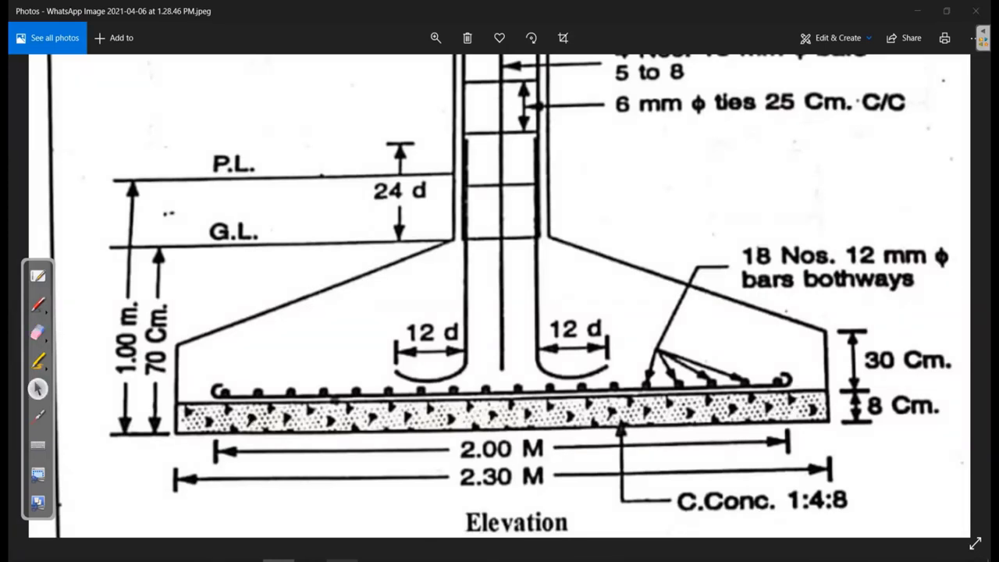
left_click(342, 559)
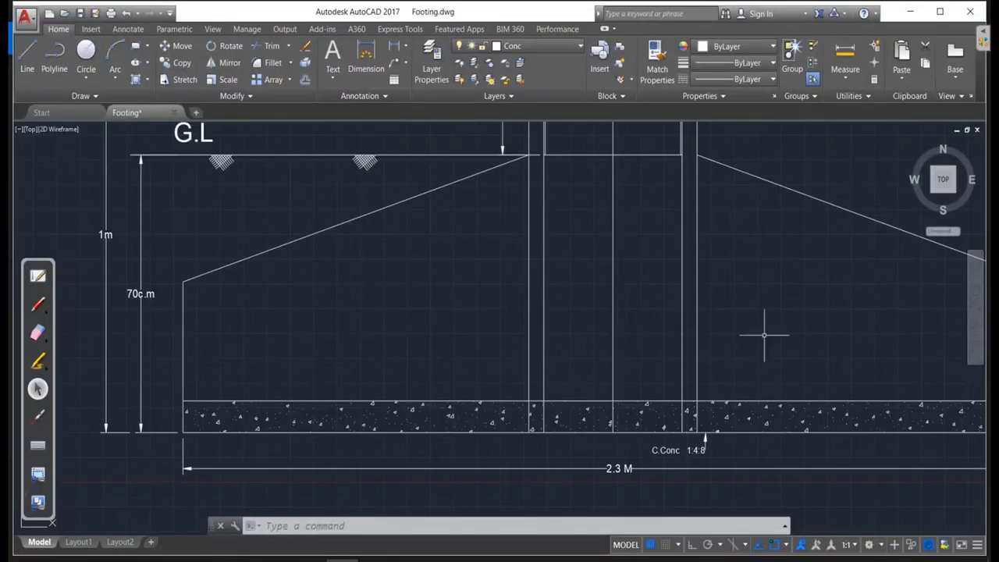
Make Steel the current layer in the Layer Properties Manager.
scroll(666, 367, "down", 2)
scroll(515, 347, "up", 2)
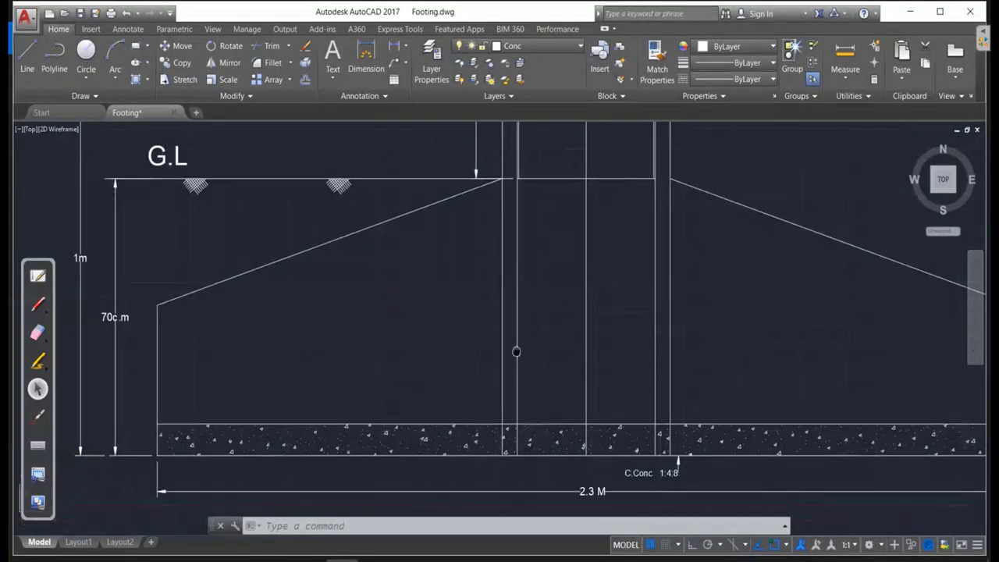
middle_click_drag(517, 350, 493, 288)
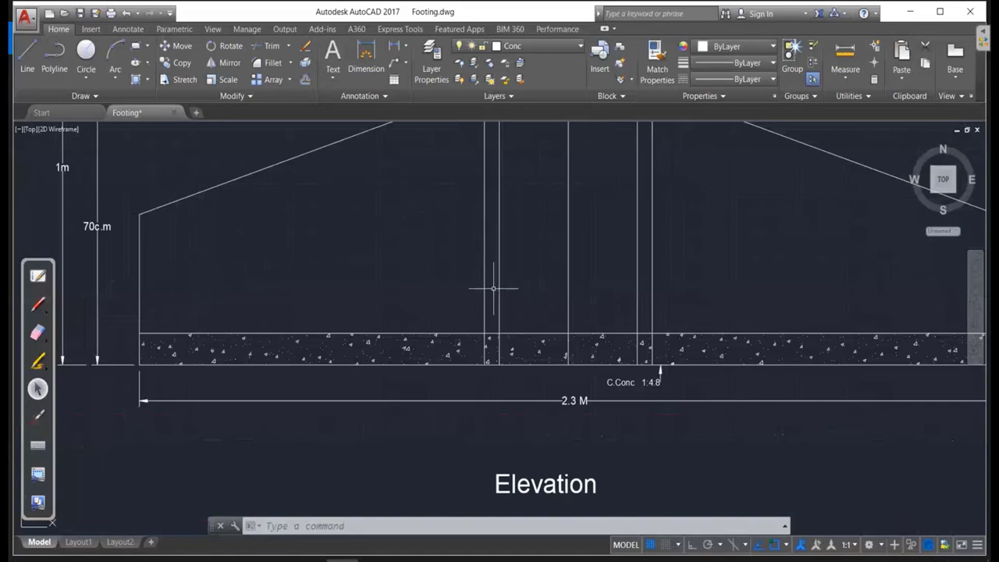
scroll(444, 263, "down", 4)
middle_click_drag(453, 290, 466, 408)
type("l")
key("Escape")
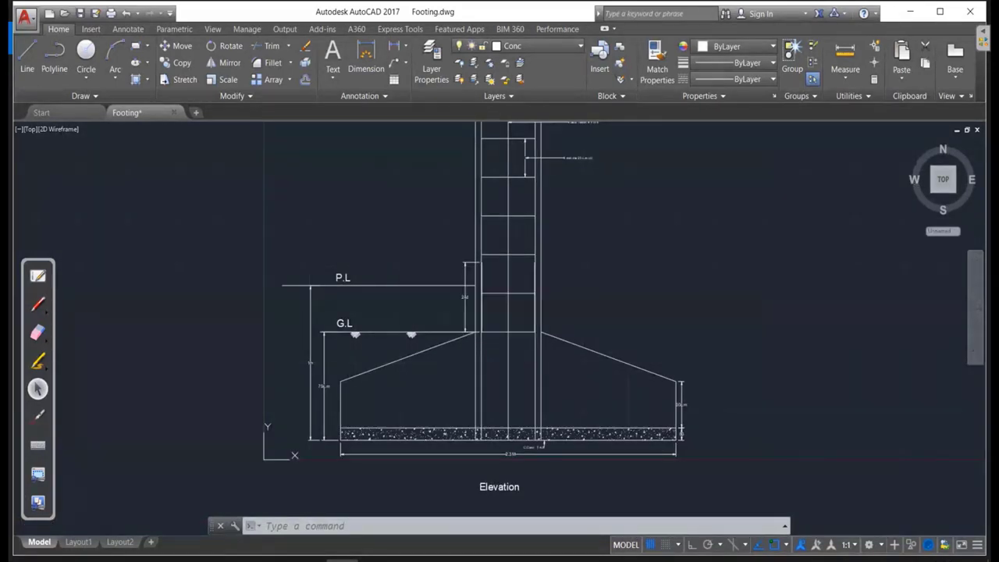
type("la")
key("Return")
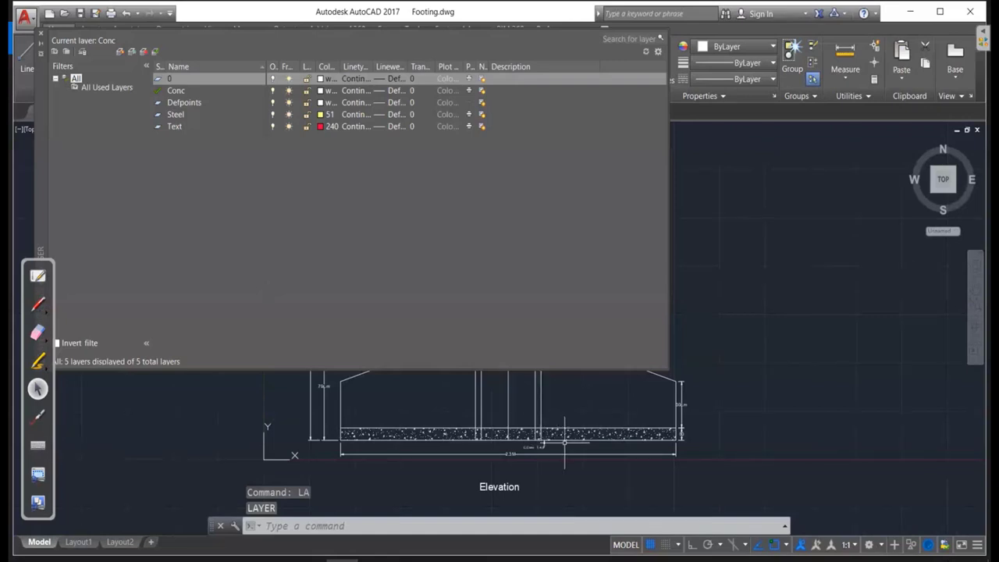
double_click(159, 115)
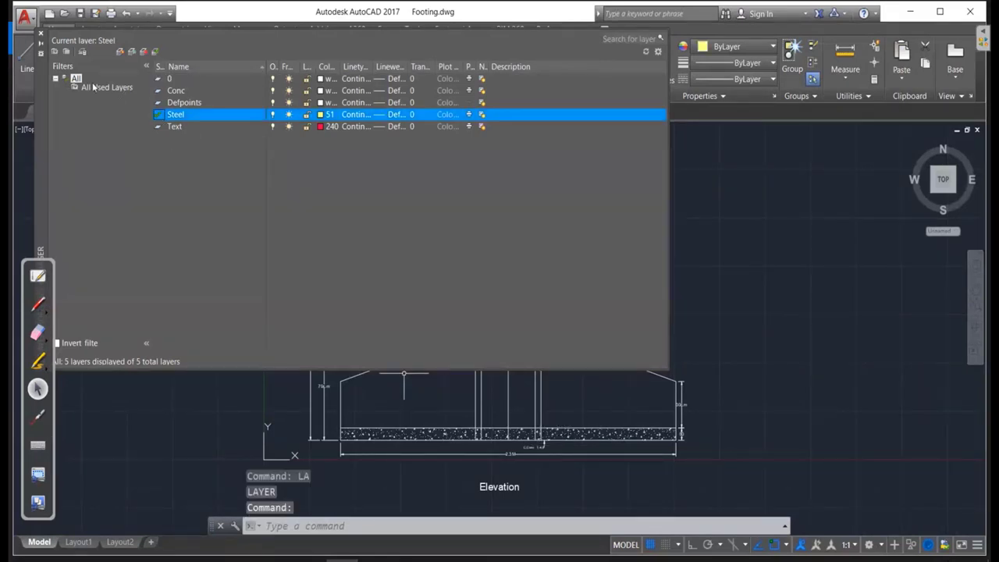
left_click(42, 36)
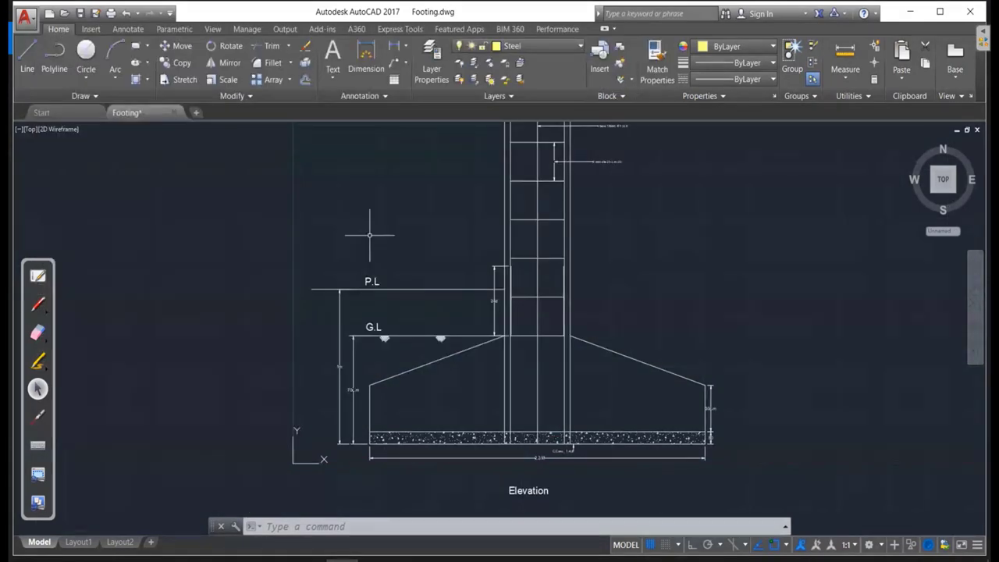
Start a new line with its first point left of the column above P.L.
type("l")
key("Return")
left_click(305, 239)
Finish the diagonal steel line above P.L at a length of 261.
left_click(389, 173)
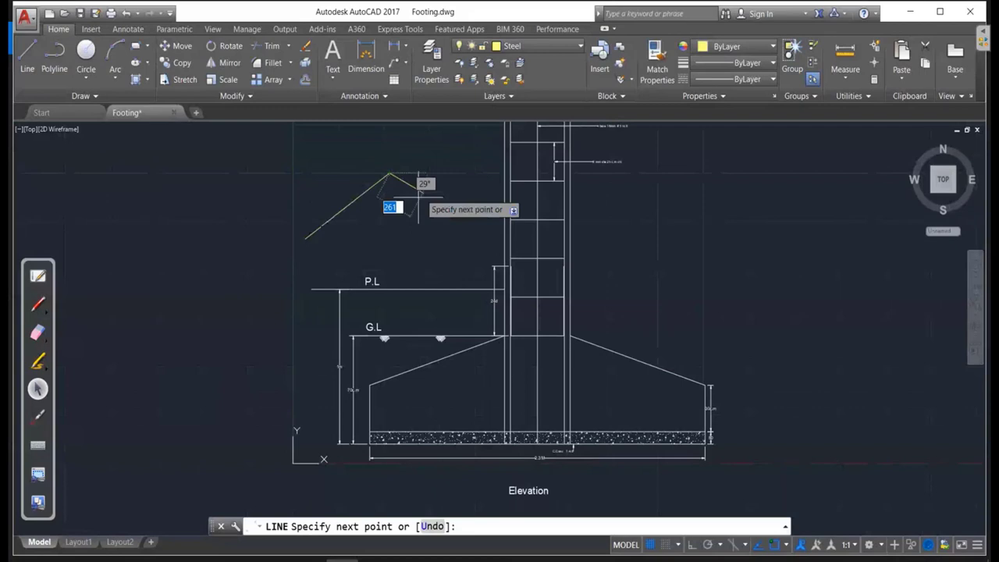
key("Escape")
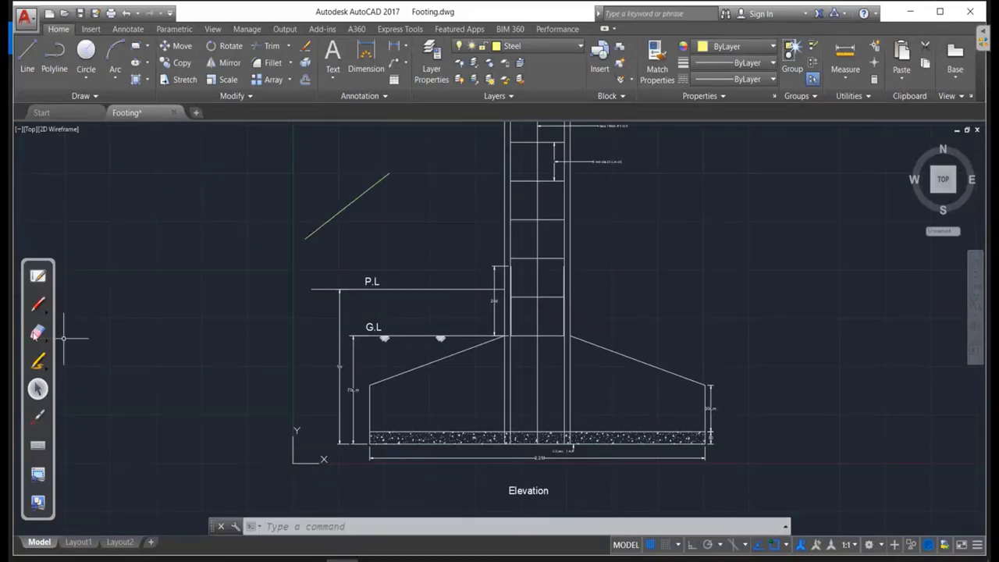
left_click(38, 304)
left_click_drag(182, 316, 204, 284)
mouse_move(231, 225)
left_mouse_down()
mouse_move(236, 278)
mouse_move(266, 233)
left_mouse_up()
mouse_move(291, 174)
left_mouse_down()
mouse_move(306, 209)
mouse_move(334, 174)
mouse_move(326, 143)
left_mouse_up()
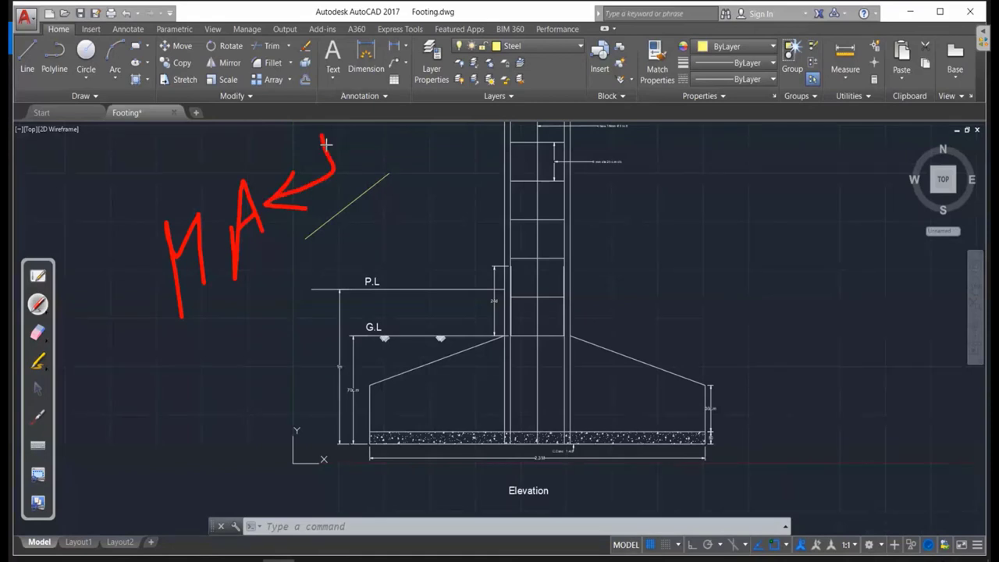
mouse_move(358, 200)
left_mouse_down()
mouse_move(361, 224)
mouse_move(400, 245)
left_mouse_up()
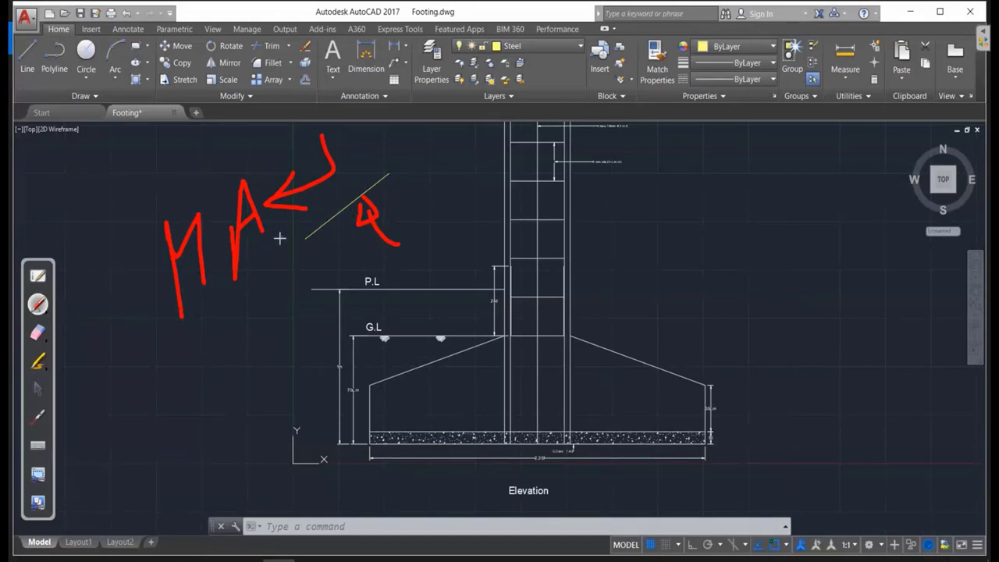
key("ctrl+shift+1")
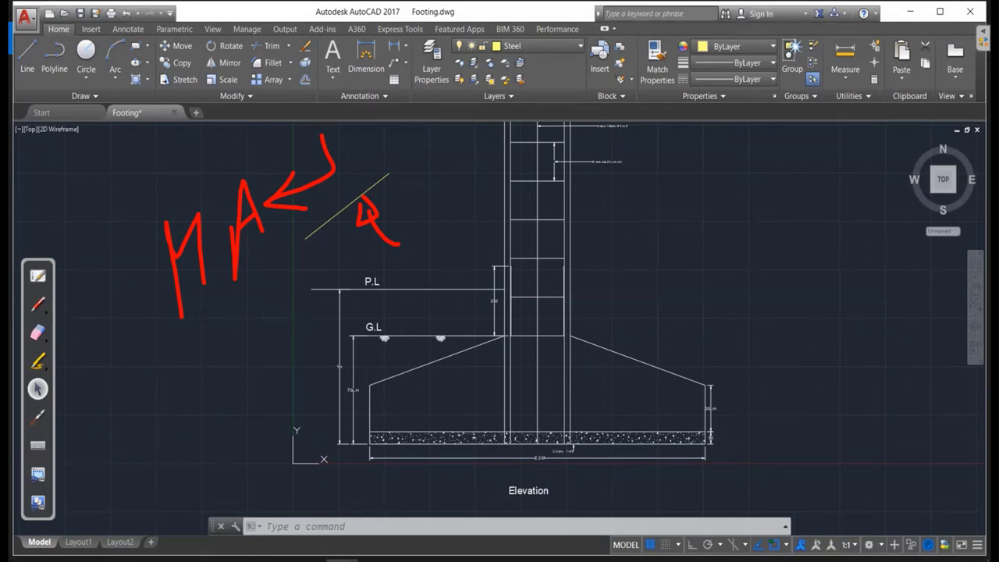
Match the diagonal line's Steel properties onto the lower column bars with MATCHPROP.
type("ma")
key("Return")
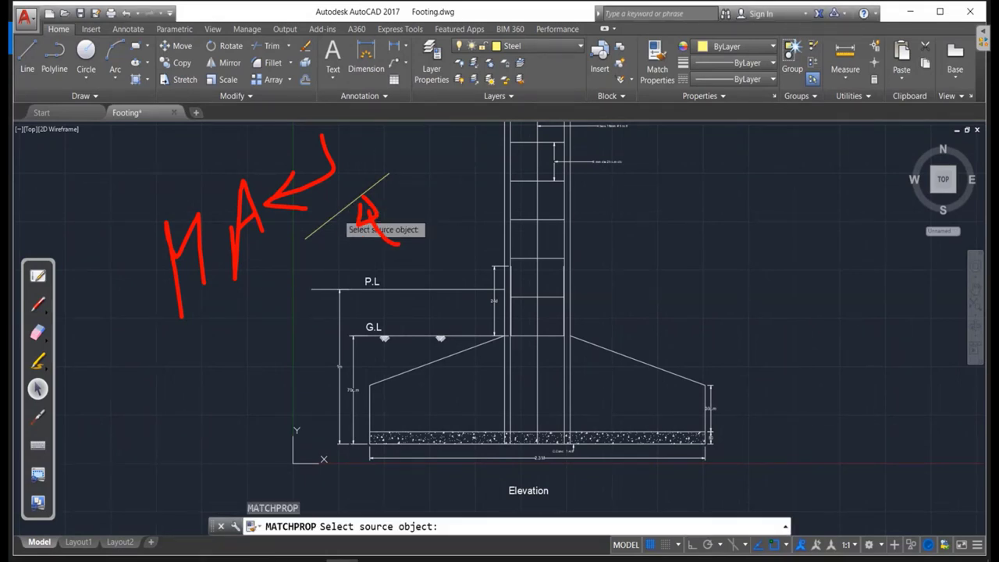
left_click(342, 211)
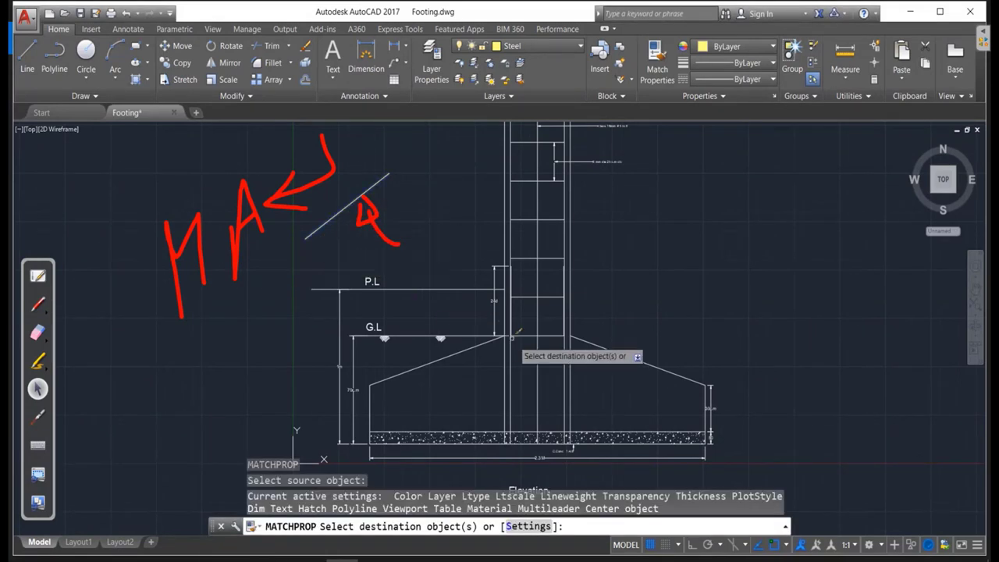
left_click(582, 405)
scroll(559, 330, "up", 4)
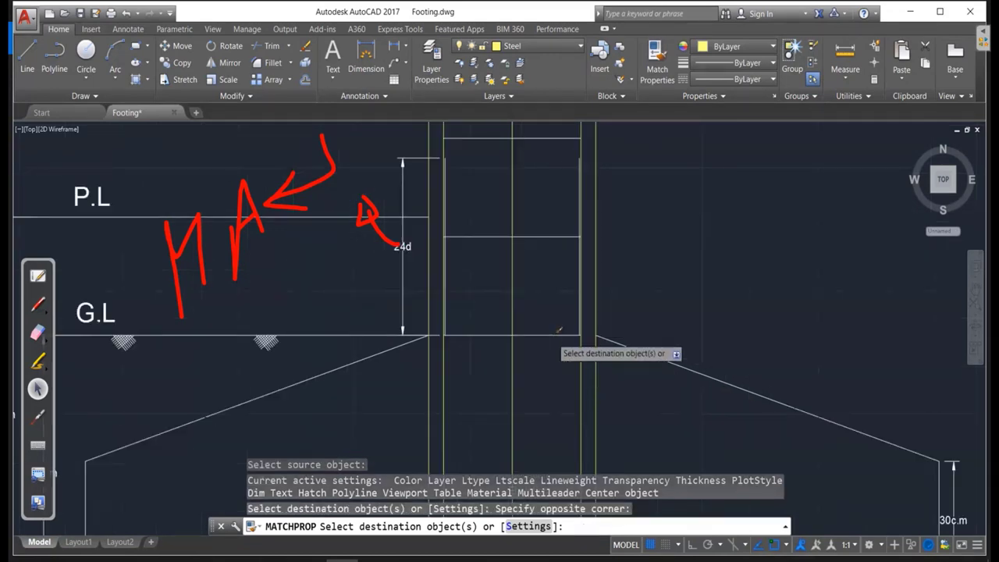
left_click(576, 358)
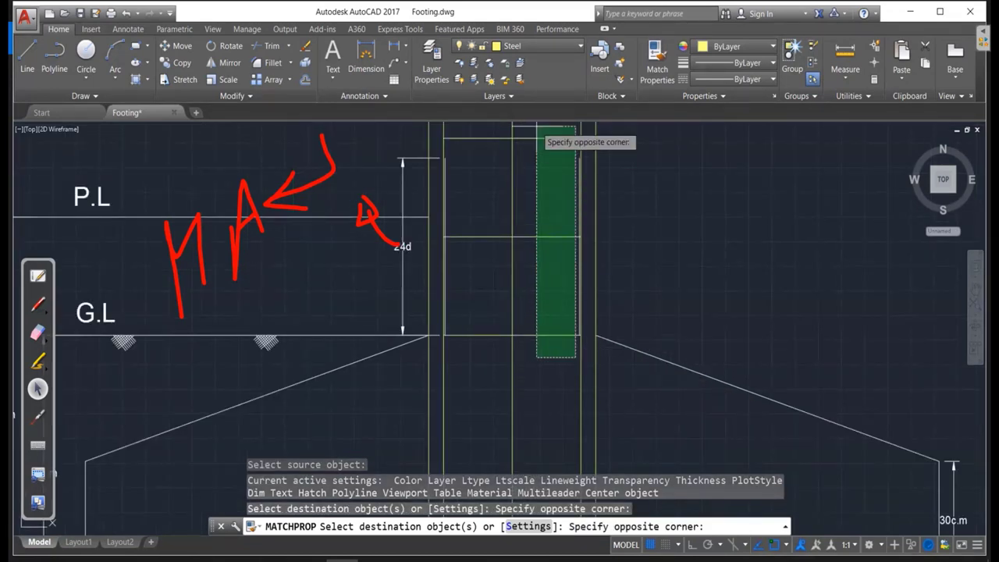
left_click(537, 126)
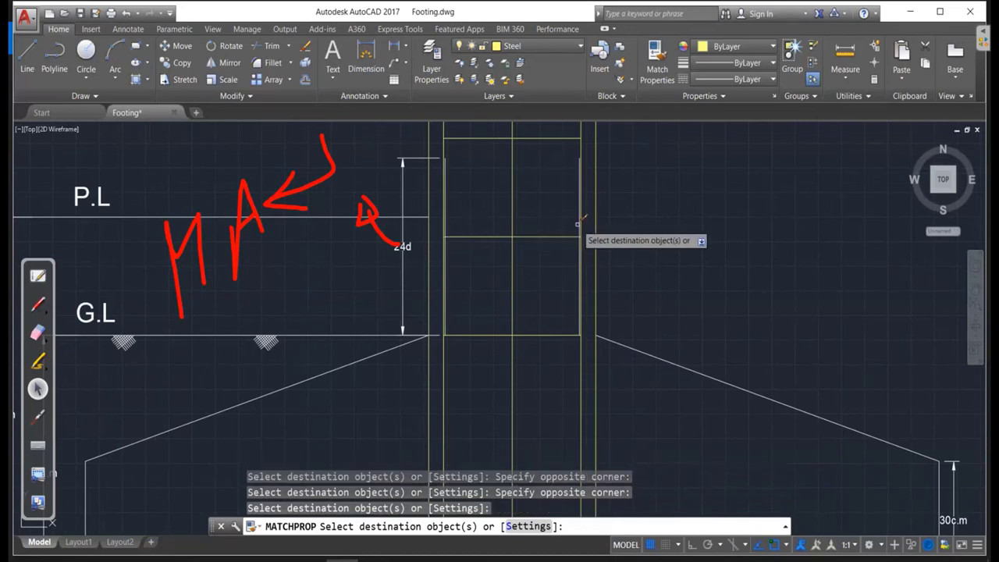
left_click(582, 223)
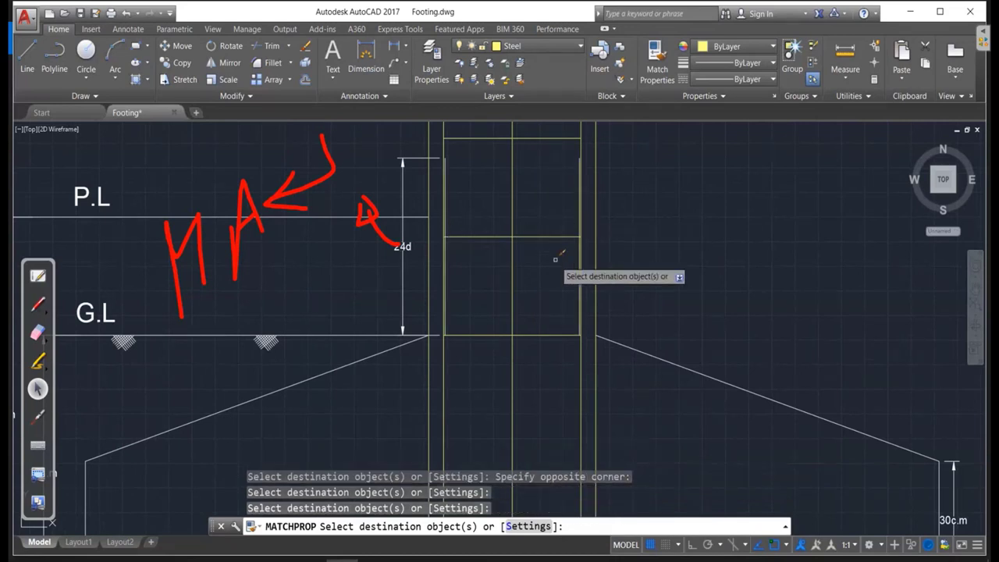
Apply the same Steel properties to the upper column bars, then end matching.
scroll(558, 259, "down", 4)
scroll(558, 259, "down", 2)
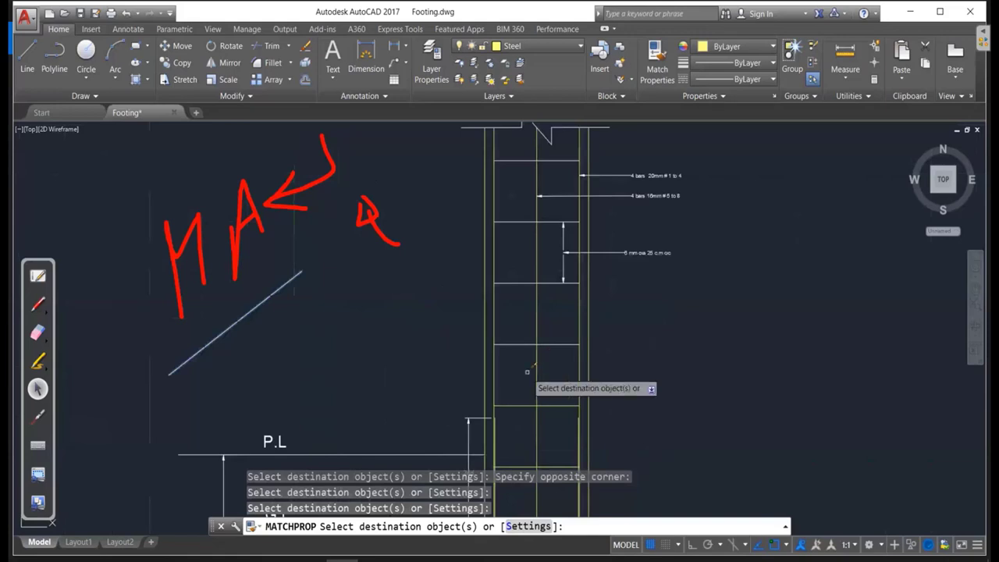
left_click(528, 372)
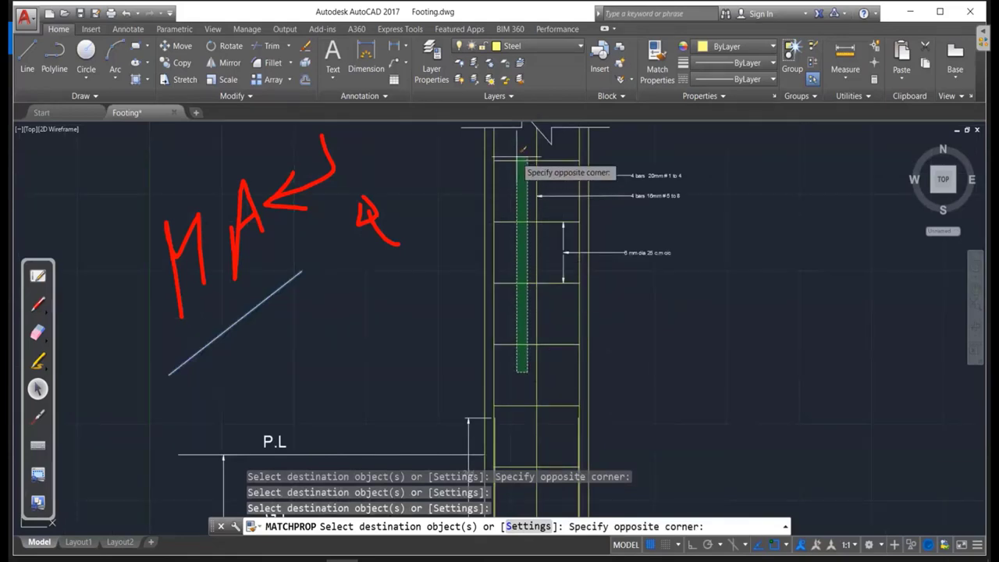
left_click(523, 148)
scroll(546, 304, "down", 2)
middle_click_drag(468, 484, 498, 336)
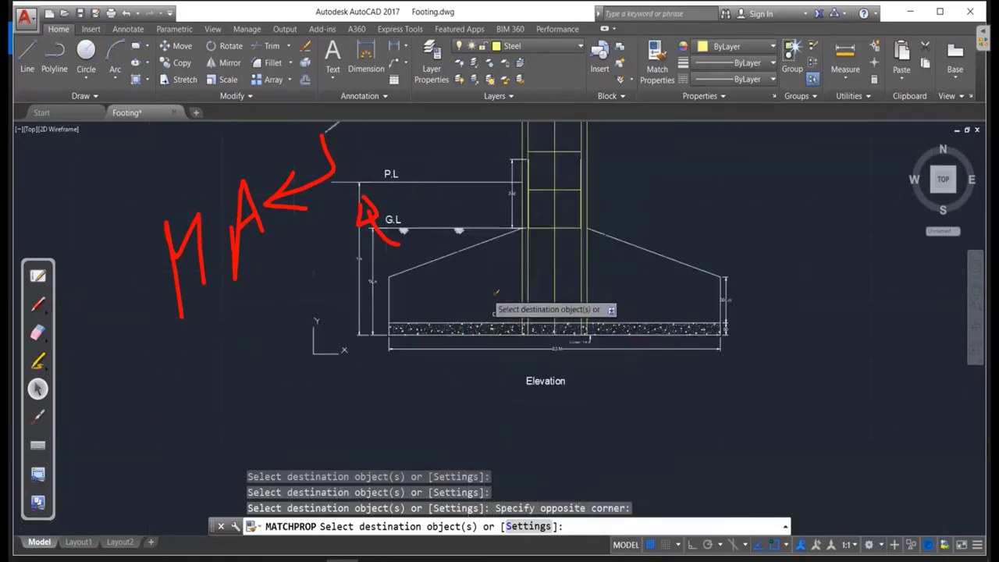
scroll(498, 336, "up", 2)
key("Escape")
key("Escape")
key("Escape")
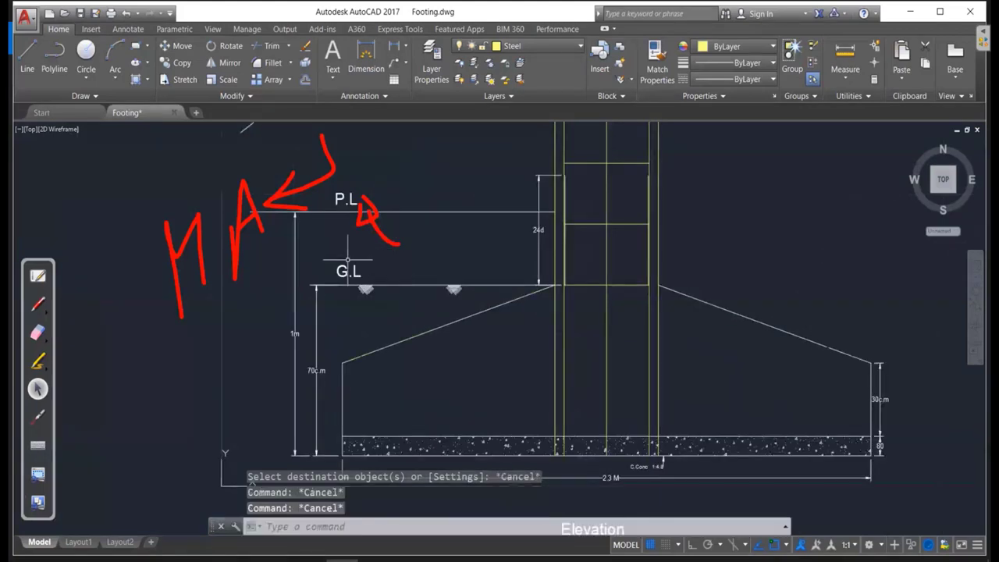
key("Escape")
Make Text the current layer in the layer manager.
type("la")
key("Return")
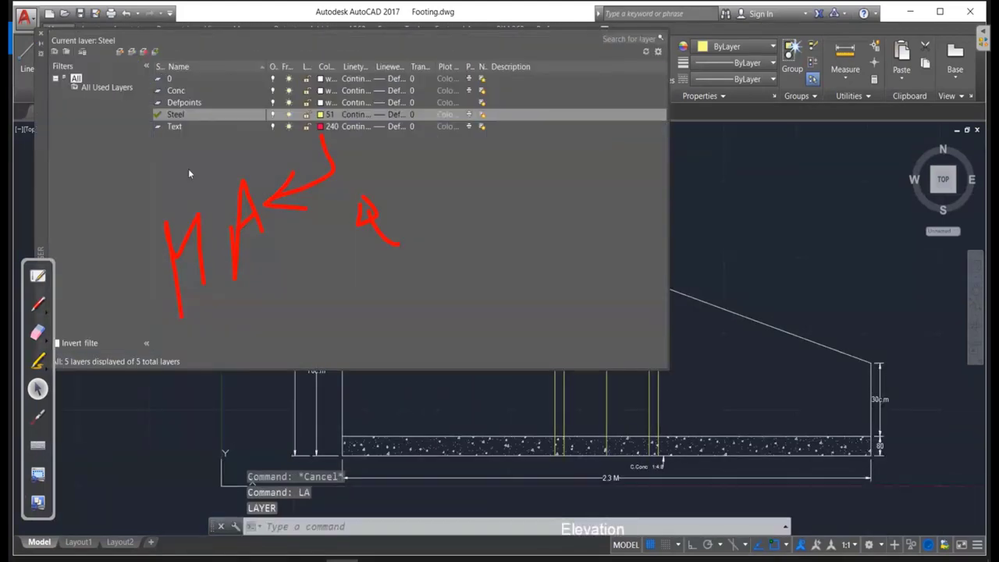
double_click(159, 126)
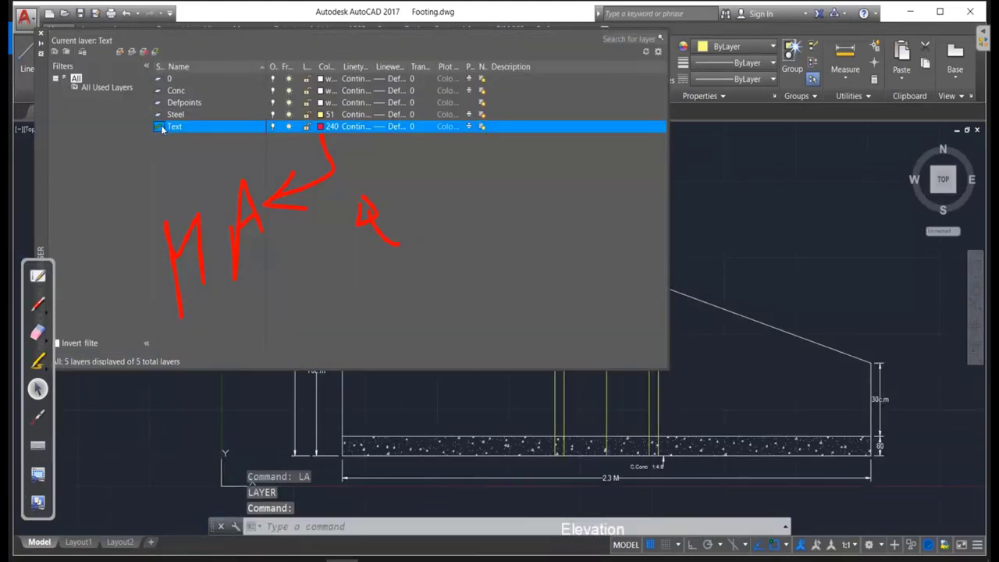
left_click(40, 34)
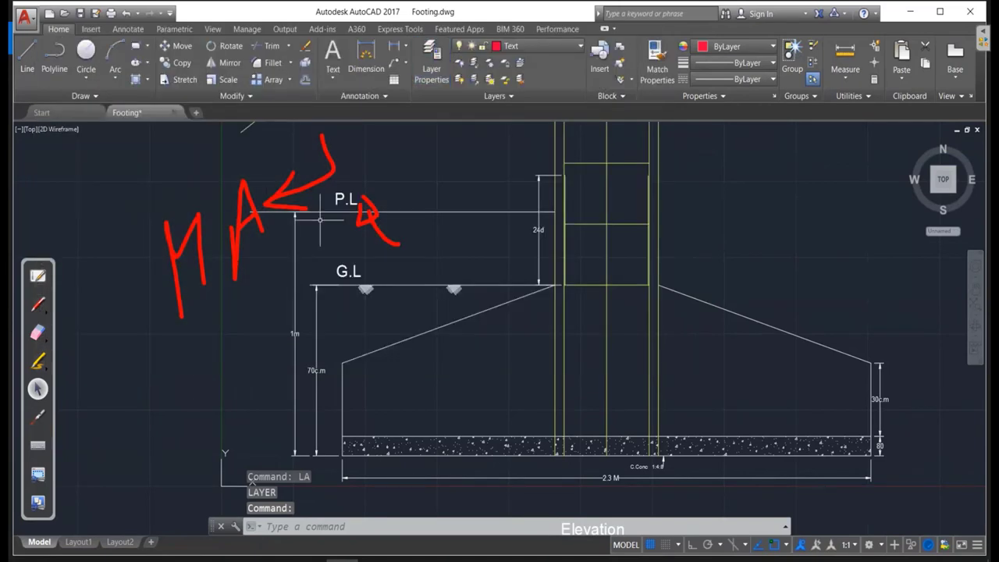
middle_click_drag(291, 245, 381, 384)
Draw a short red line parallel to and just below the diagonal steel line.
type("l")
key("Return")
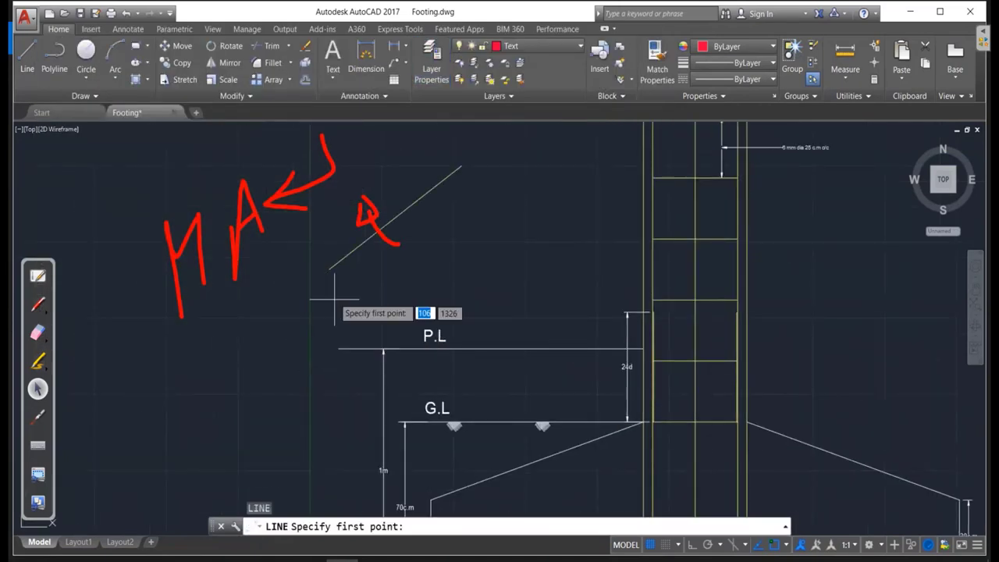
left_click(335, 296)
left_click(444, 213)
key("Return")
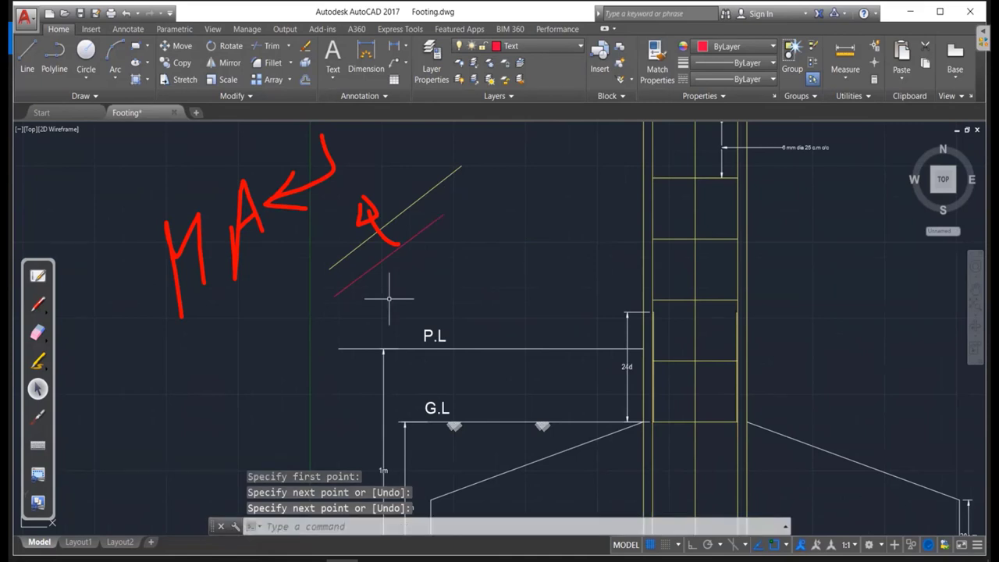
Match the red line's properties onto the footing's right side, then undo that change.
type("ma")
key("Return")
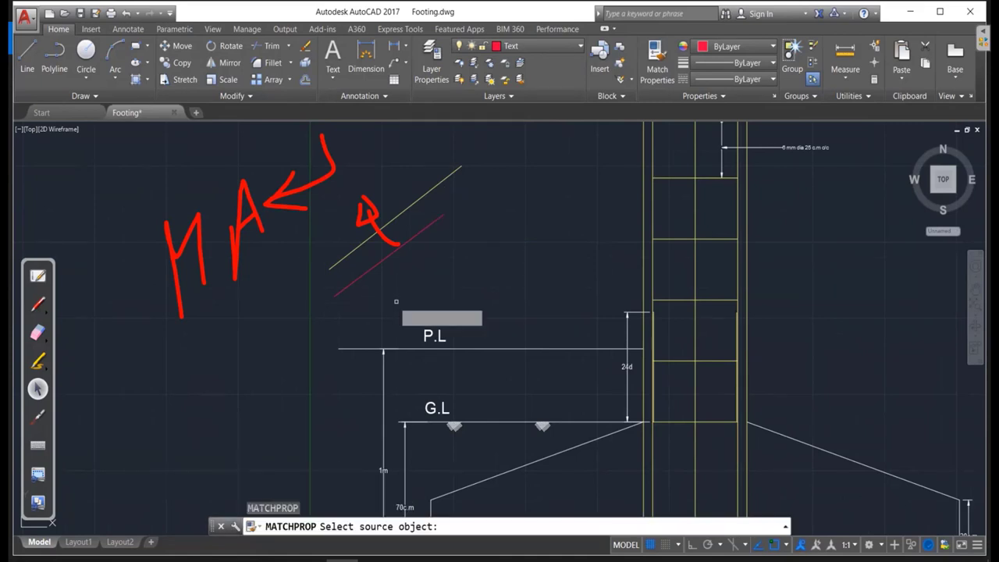
left_click(394, 250)
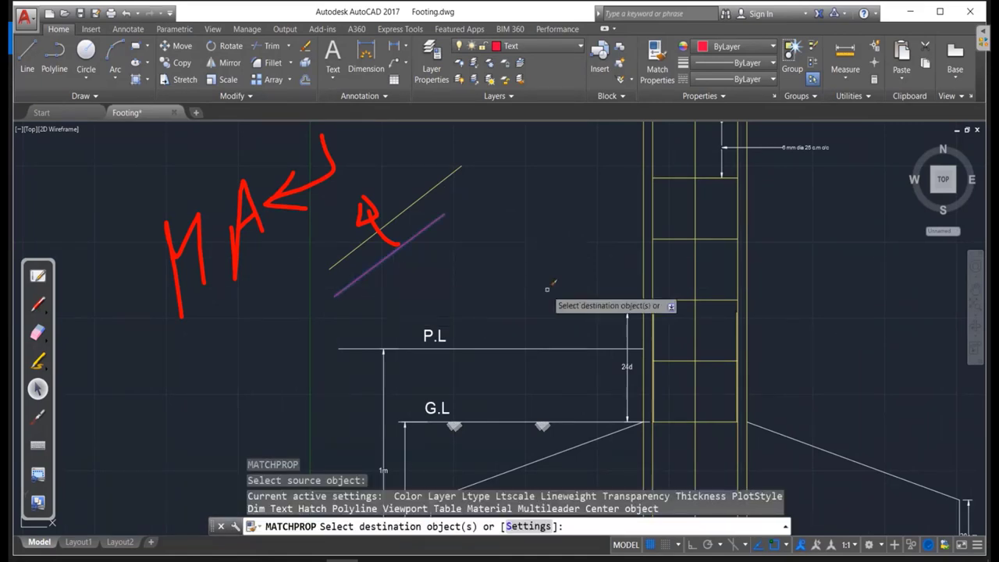
scroll(553, 283, "down", 4)
left_click(798, 439)
left_click(661, 316)
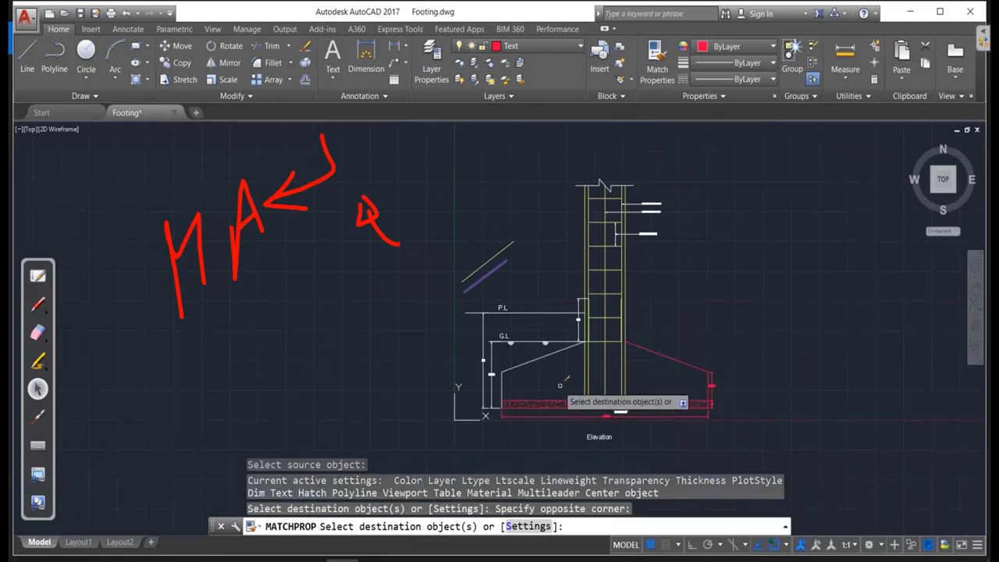
key("ctrl+z")
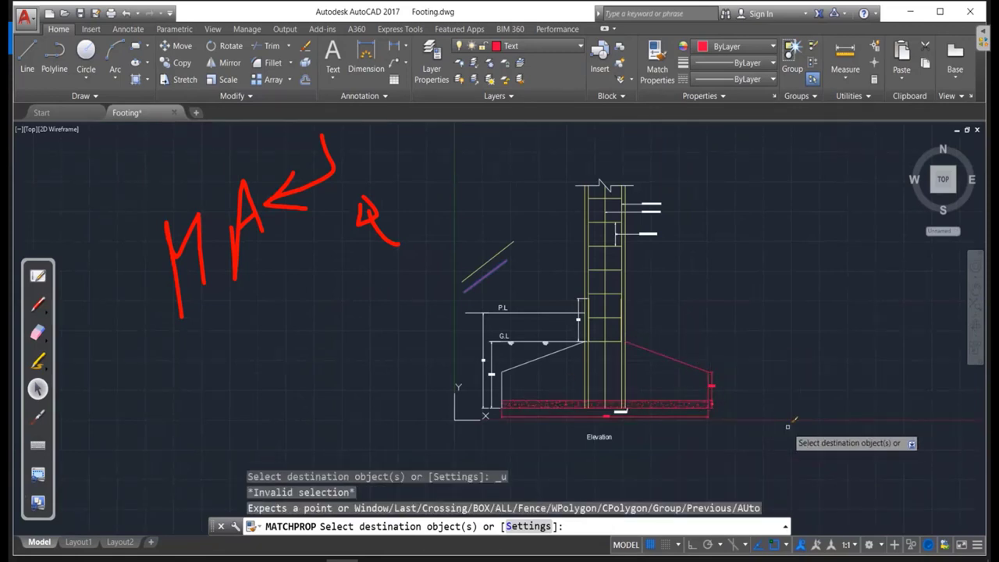
key("Escape")
key("Escape")
key("ctrl+z")
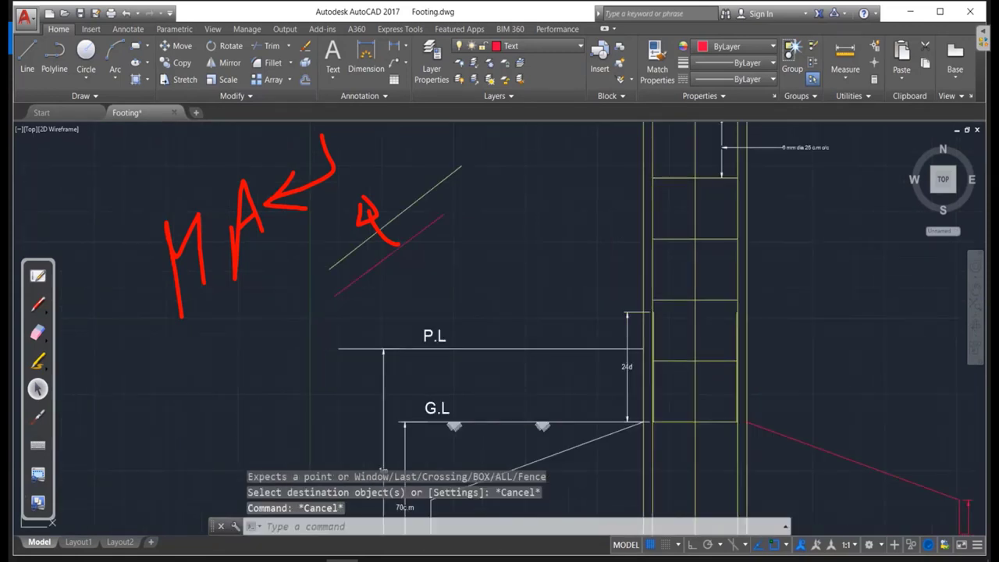
scroll(750, 393, "down", 3)
scroll(546, 266, "down", 2)
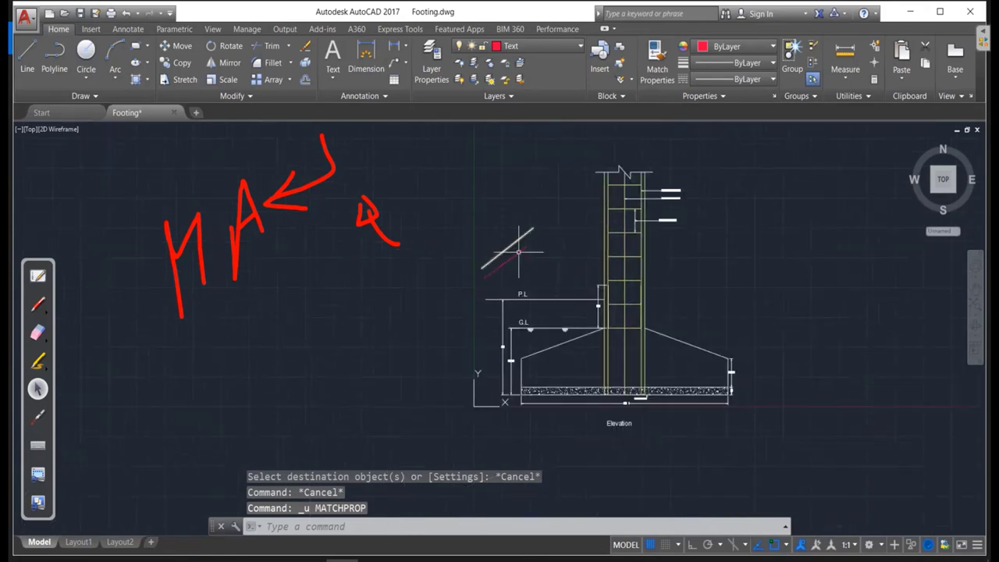
scroll(561, 277, "up", 2)
Match the red properties onto the upper dimensions and the 2.3 M dimension.
type("ma")
key("space")
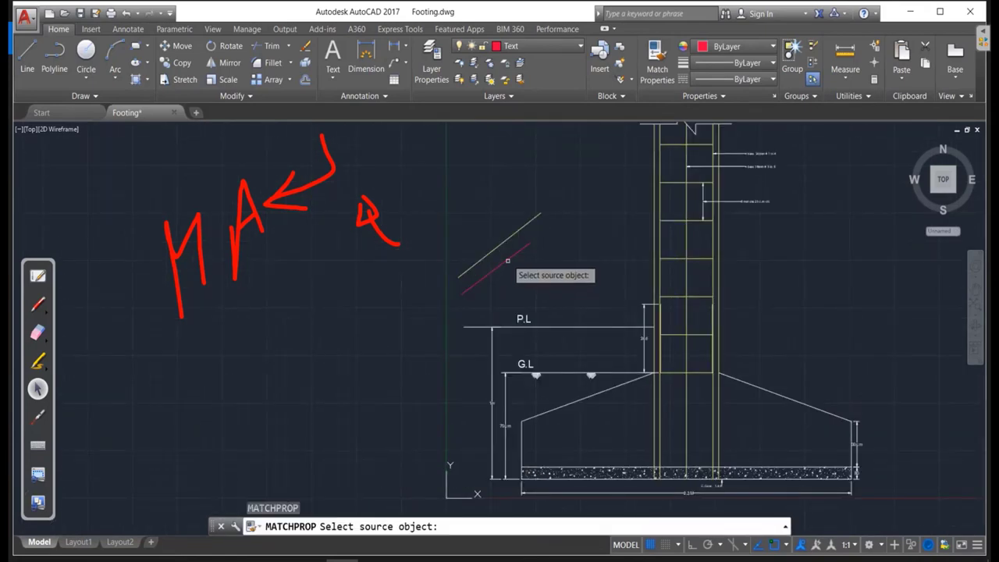
left_click(506, 262)
scroll(863, 461, "up", 3)
scroll(859, 460, "up", 3)
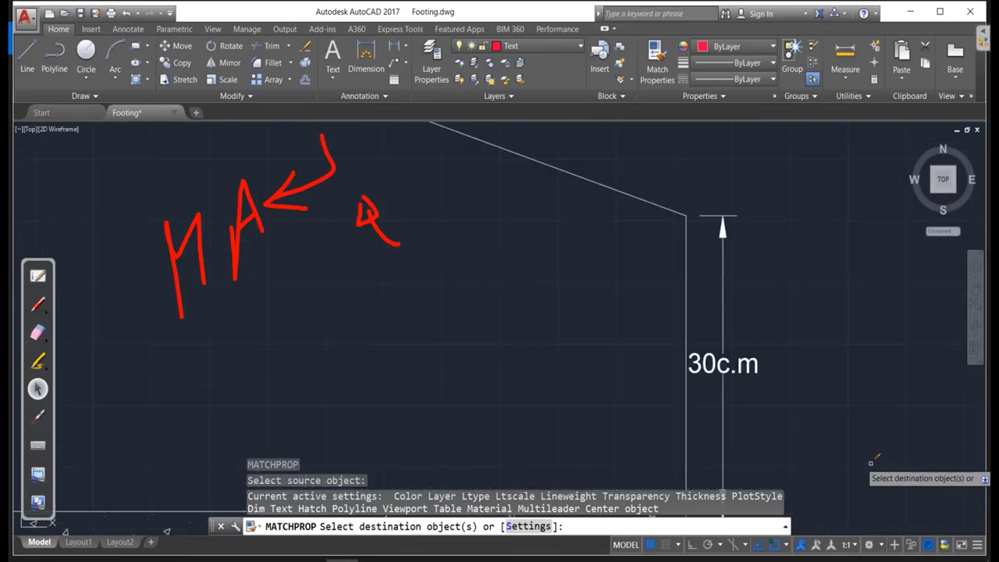
scroll(790, 400, "up", 2)
left_click(790, 401)
left_click(680, 186)
scroll(799, 296, "down", 3)
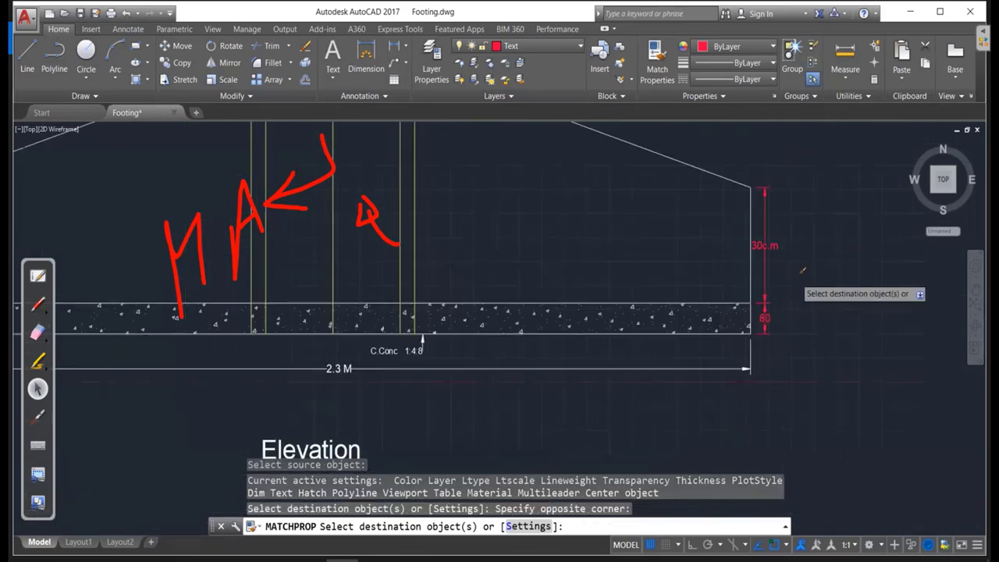
scroll(799, 297, "down", 1)
left_click(788, 342)
left_click(711, 289)
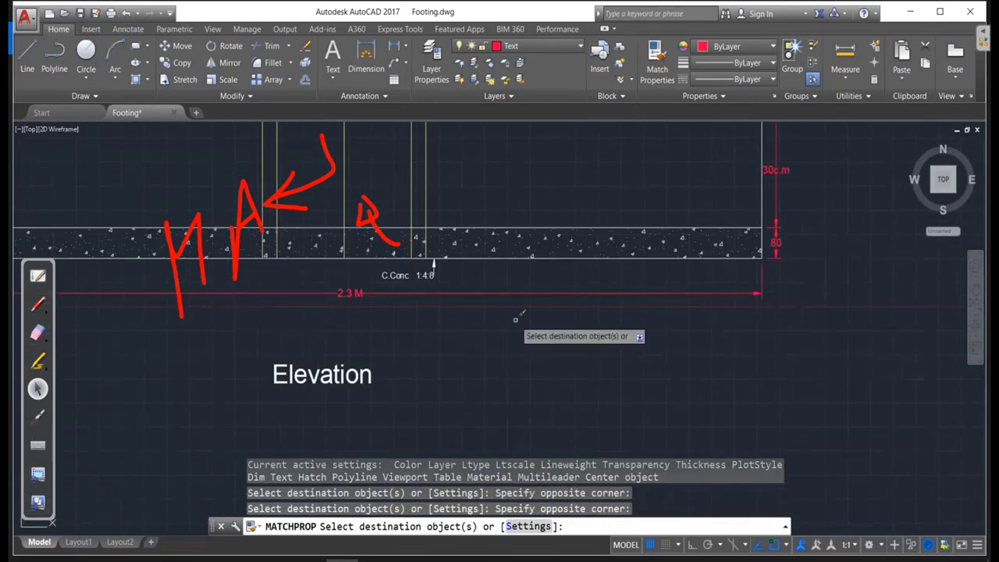
scroll(514, 312, "down", 2)
scroll(446, 292, "up", 5)
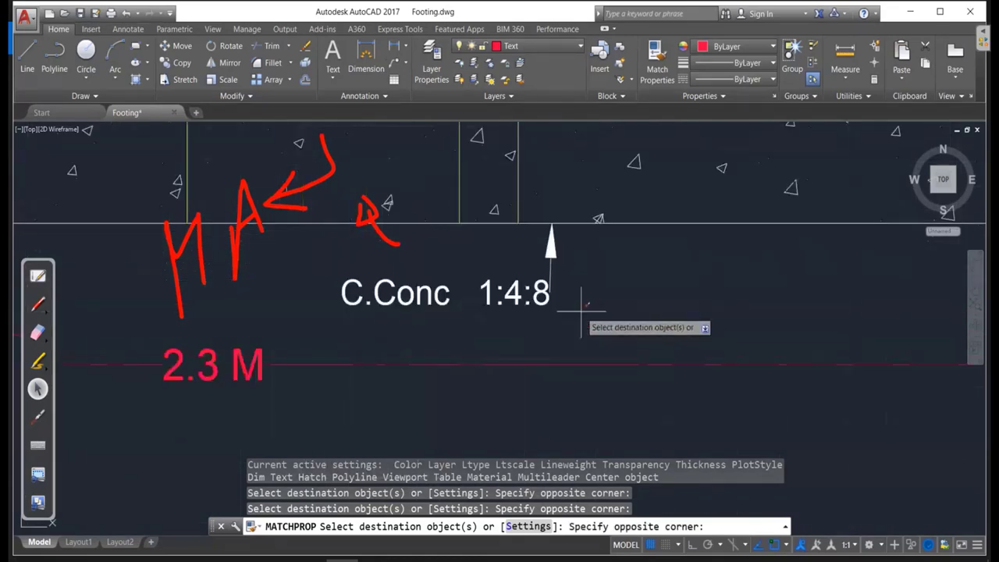
scroll(581, 311, "down", 5)
Turn the Elevation title red with the matched properties.
middle_click_drag(628, 344, 687, 195)
left_click(593, 351)
left_click(511, 312)
scroll(620, 310, "down", 2)
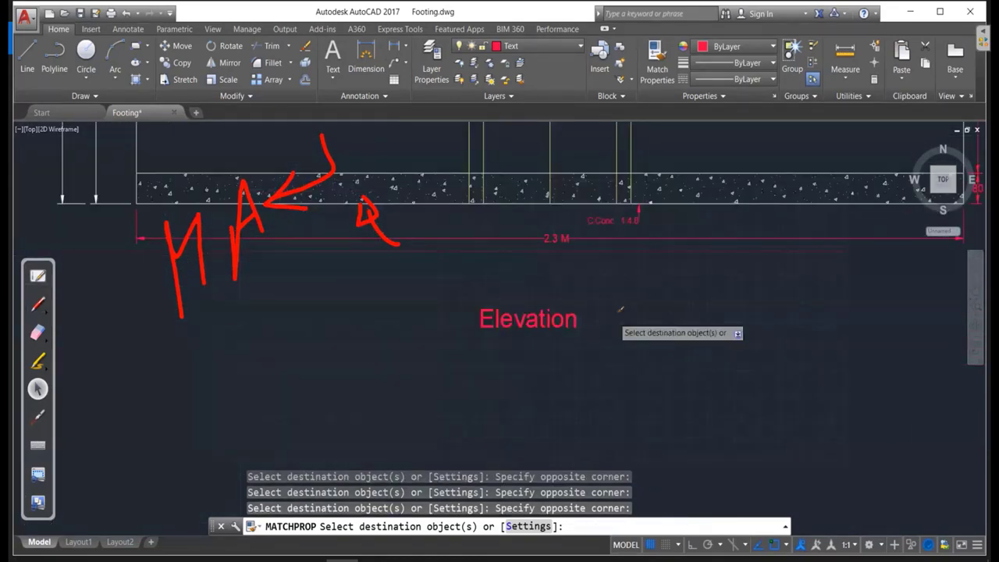
scroll(621, 310, "down", 2)
Give the vertical level dimensions and the 24d dimension the red properties.
middle_click_drag(620, 310, 748, 401)
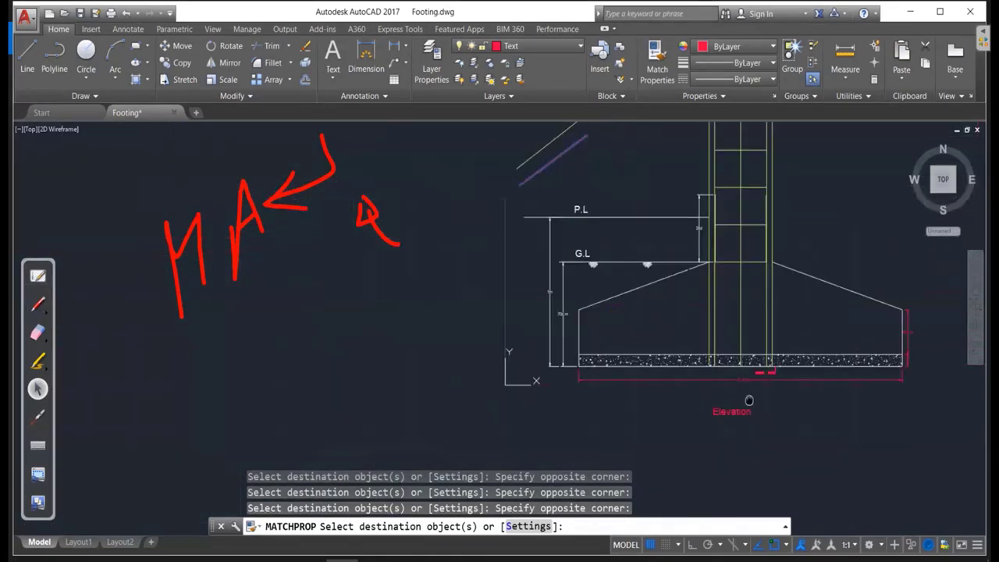
scroll(493, 339, "up", 2)
left_click(617, 396)
left_click(576, 270)
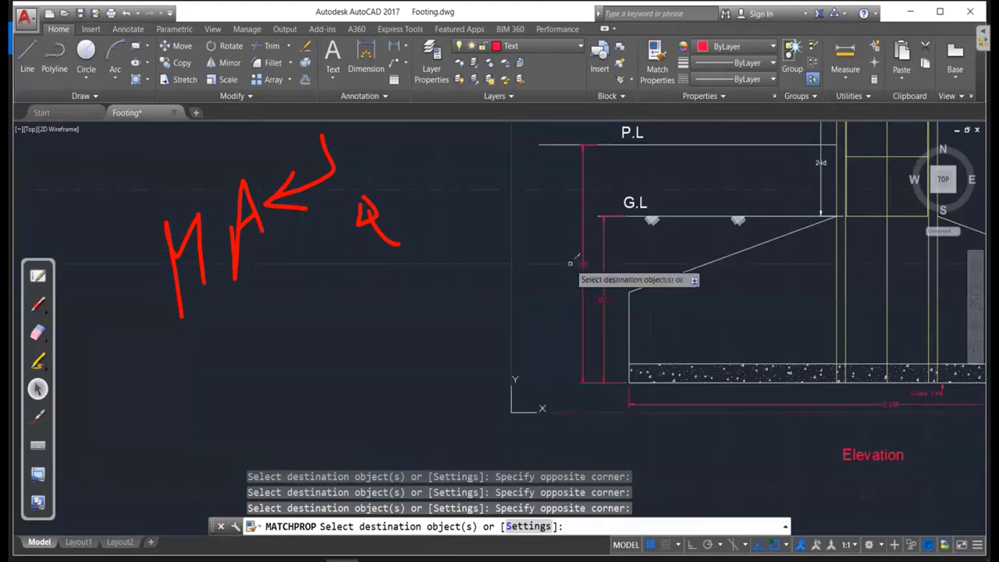
left_click(663, 196)
left_click(665, 196)
scroll(638, 282, "up", 3)
scroll(629, 273, "up", 2)
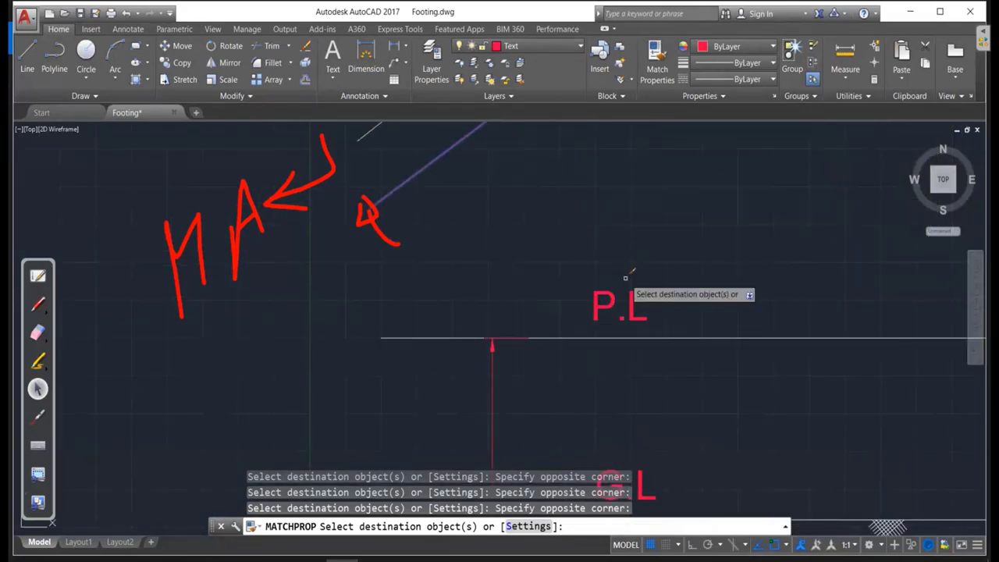
scroll(647, 289, "down", 3)
scroll(737, 310, "up", 4)
left_click(714, 285)
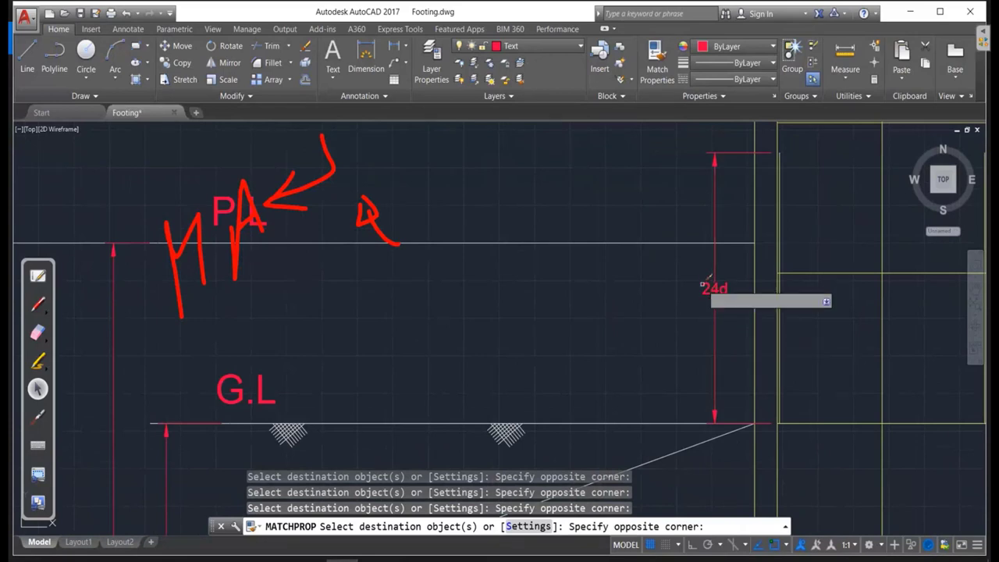
left_click(716, 287)
scroll(712, 293, "down", 5)
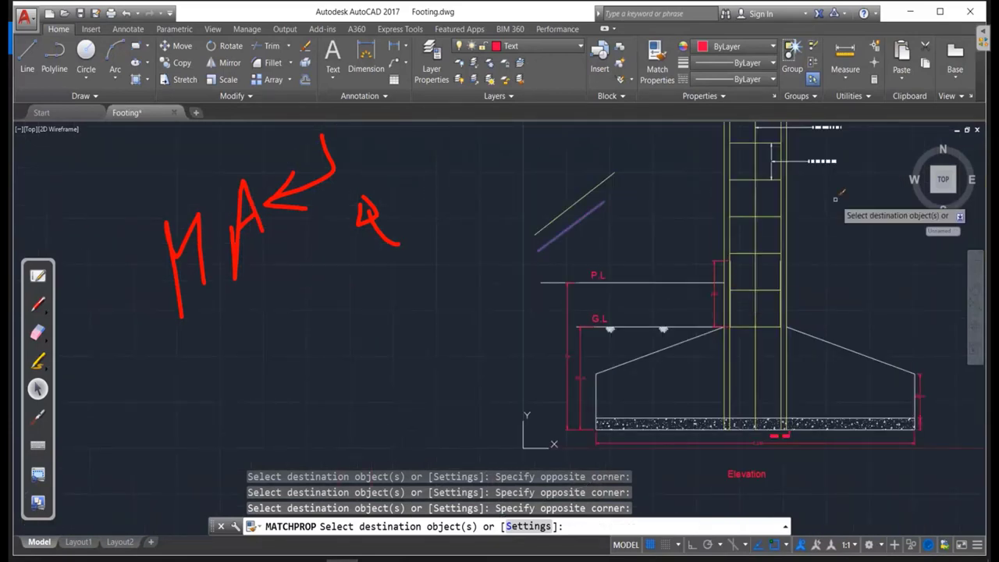
scroll(662, 283, "up", 5)
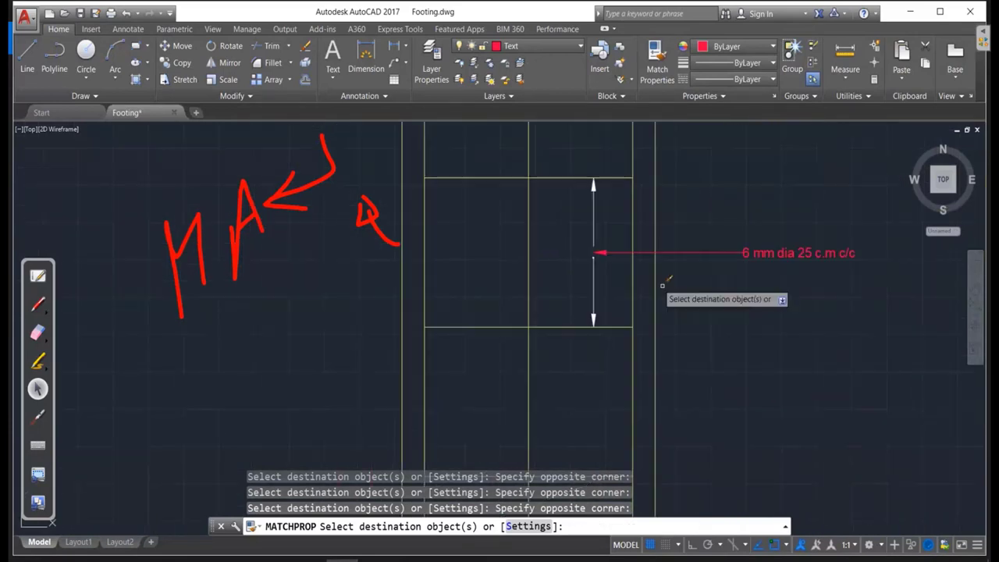
scroll(659, 273, "down", 1)
scroll(684, 276, "down", 4)
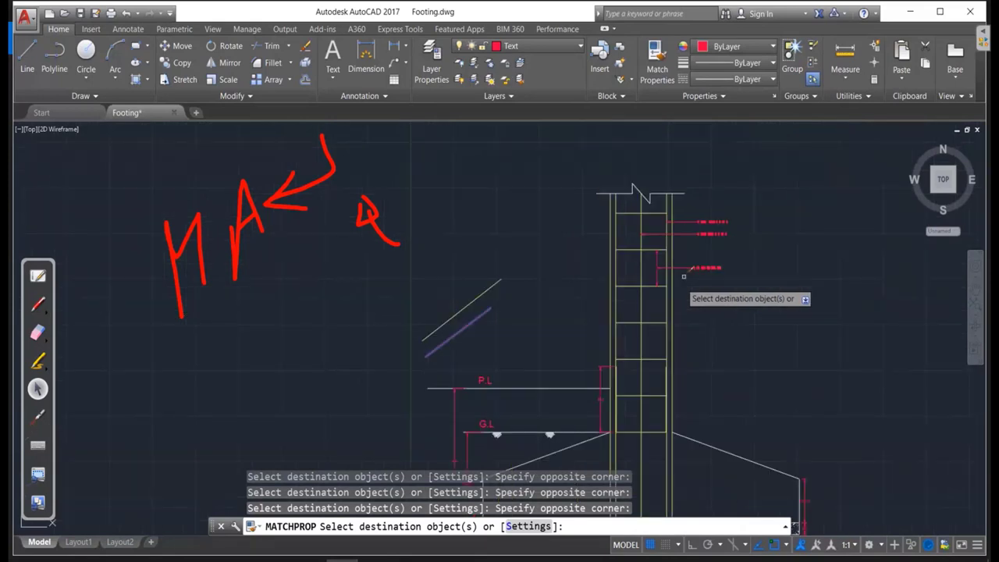
scroll(684, 275, "down", 2)
key("Escape")
key("Escape")
Erase the two diagonal lines above P.L with ERA.
type("era")
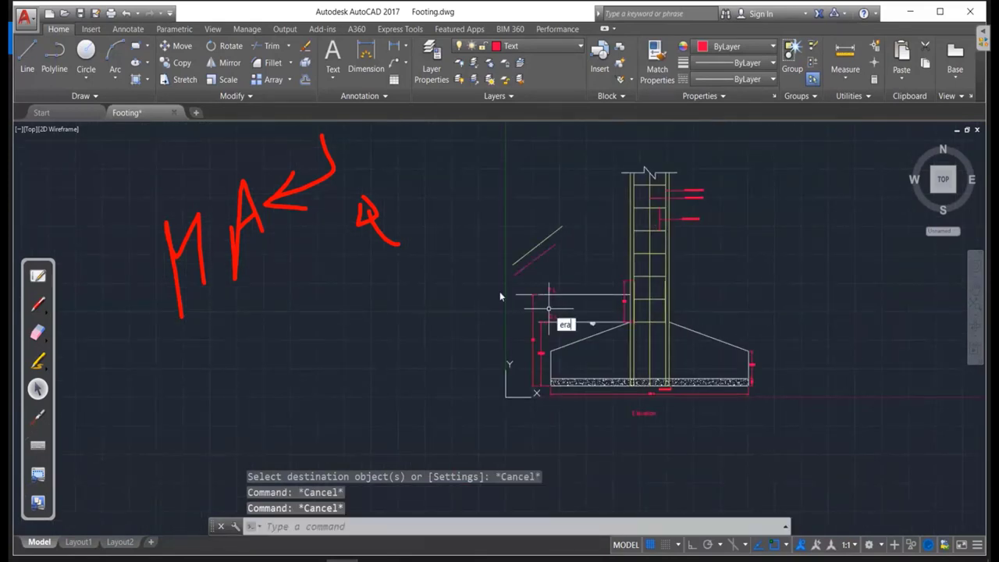
key("Return")
left_click(564, 270)
left_click(543, 327)
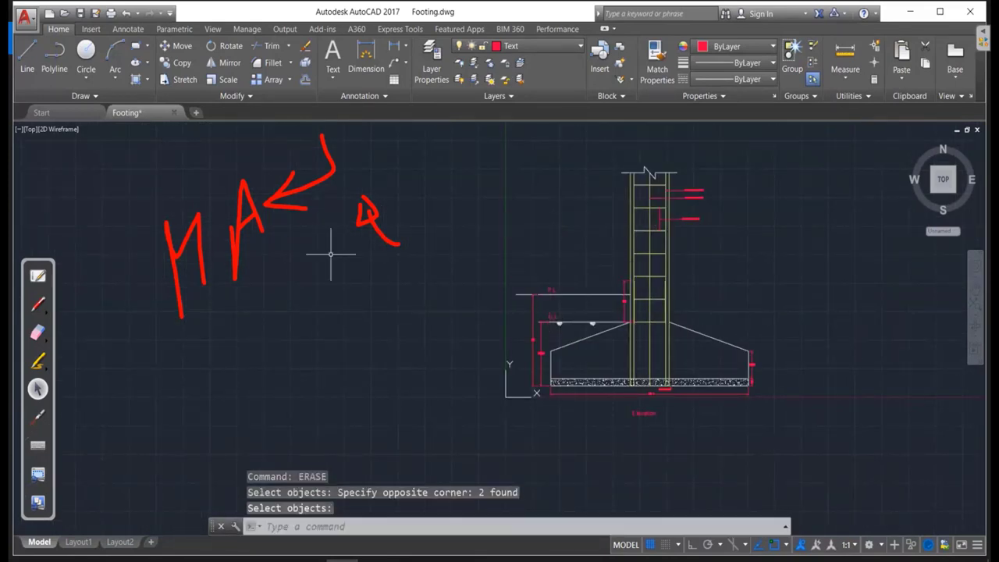
Wipe the red handwritten scribble off the screen with the annotation eraser.
left_click(45, 336)
mouse_move(366, 222)
left_mouse_down()
mouse_move(327, 230)
mouse_move(211, 190)
mouse_move(325, 268)
left_mouse_up()
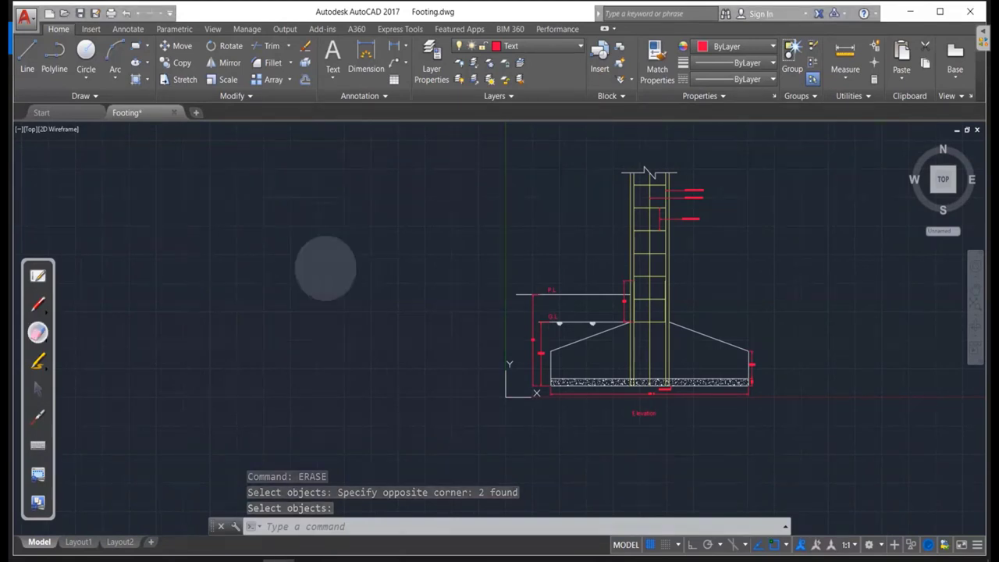
key("Escape")
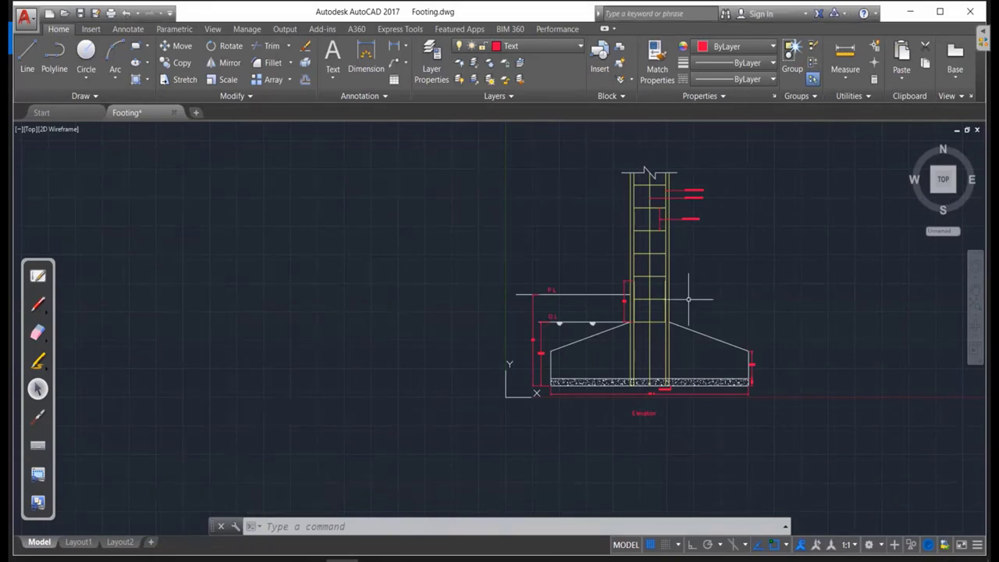
middle_click_drag(700, 295, 642, 310)
scroll(609, 303, "up", 2)
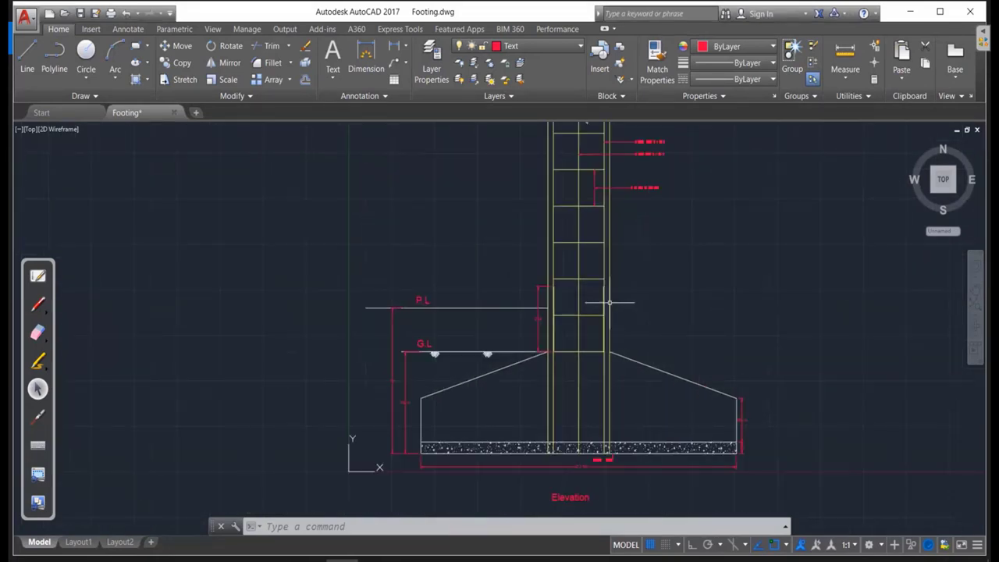
scroll(610, 302, "up", 2)
scroll(663, 274, "down", 2)
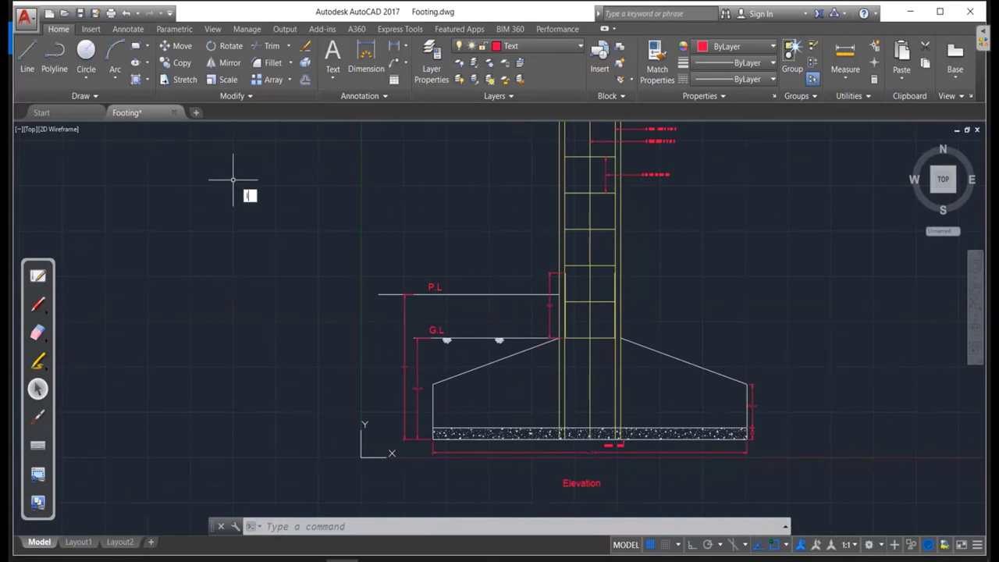
Set Conc as the current layer in the layer manager.
type("LA")
key("Return")
double_click(160, 91)
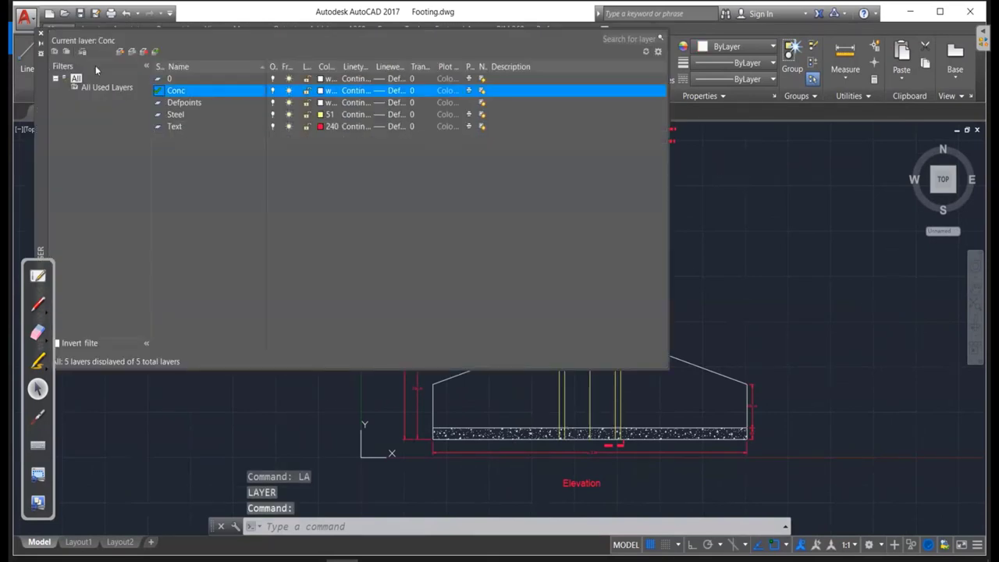
left_click(41, 33)
Start matching properties from the right slanted footing edge, then cancel it.
type("M")
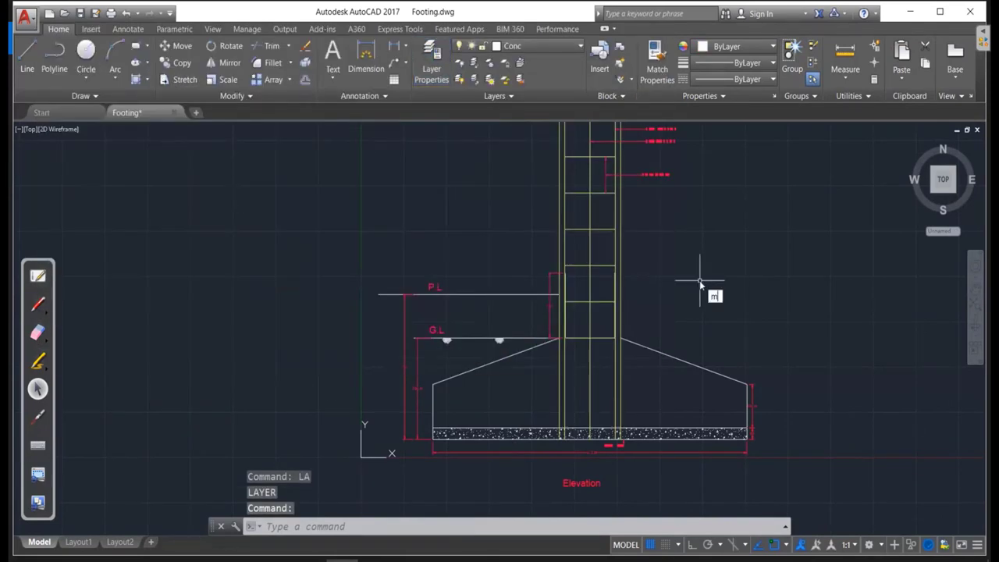
type("a")
key("Return")
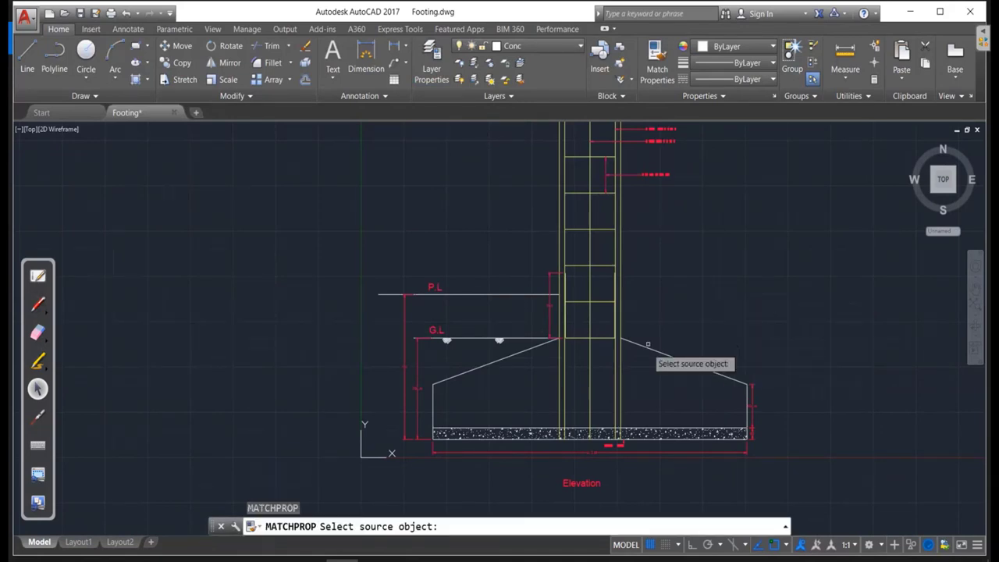
left_click(651, 349)
scroll(620, 312, "up", 4)
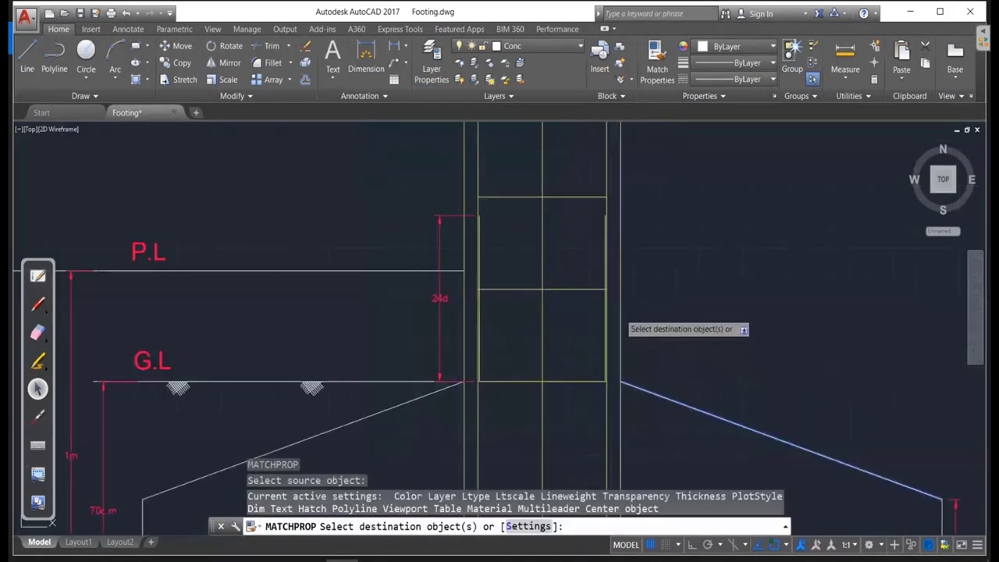
left_click(464, 341)
scroll(640, 326, "down", 4)
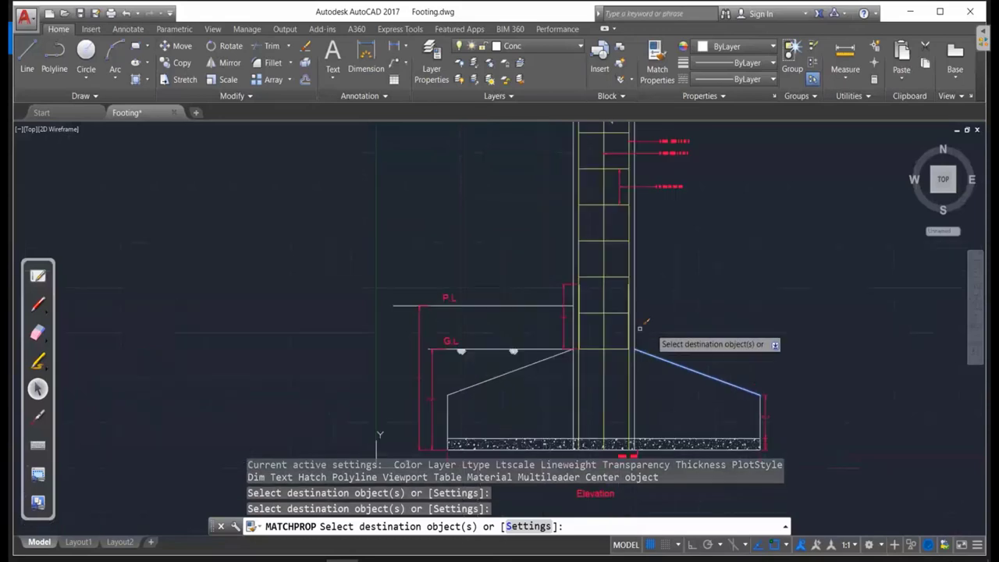
scroll(640, 328, "down", 2)
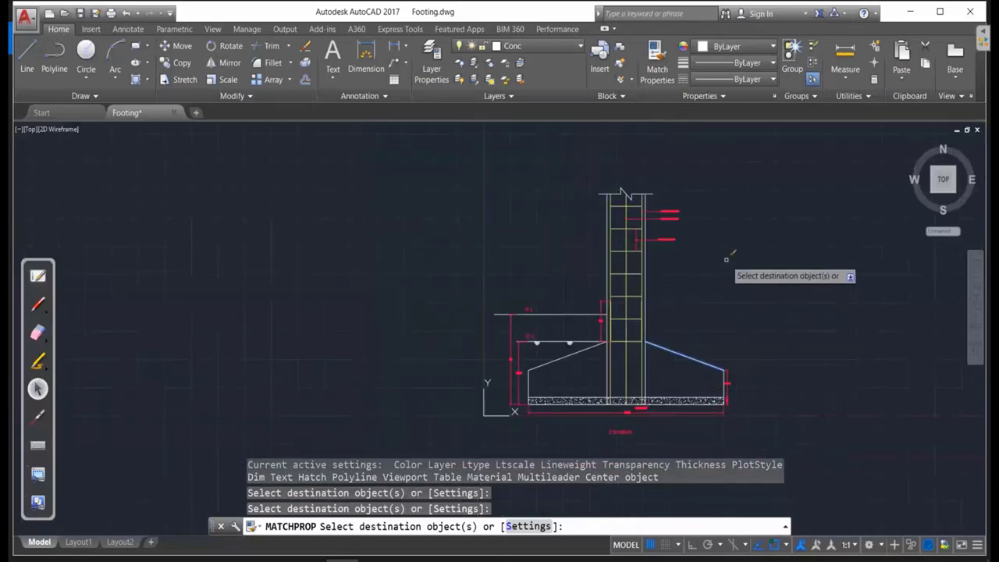
key("Escape")
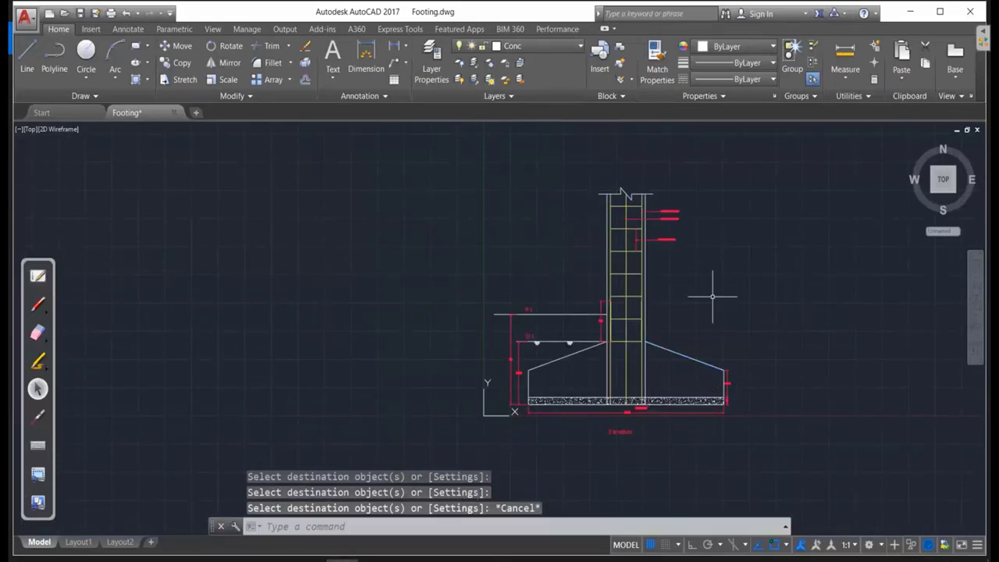
key("Escape")
scroll(686, 281, "up", 2)
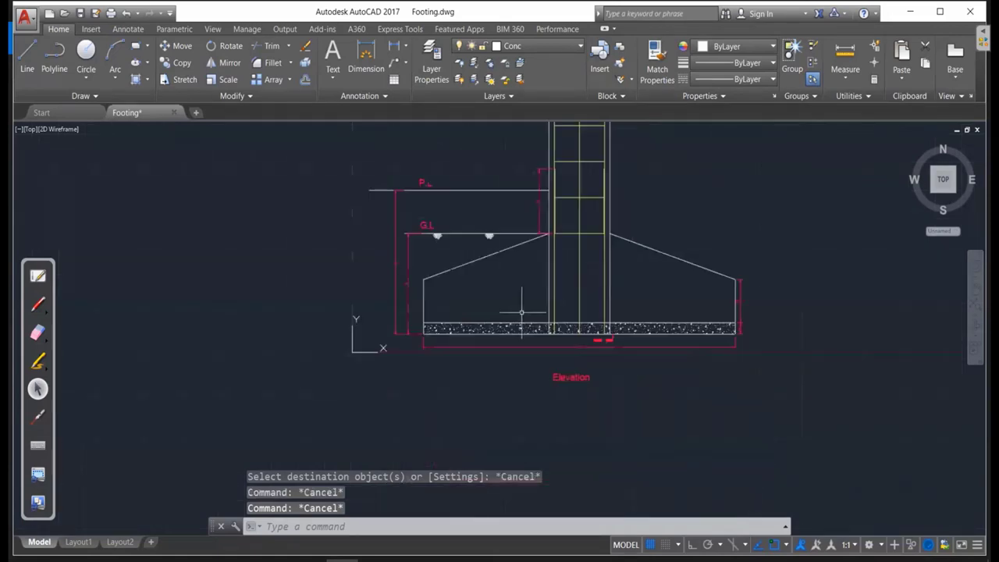
scroll(522, 312, "up", 3)
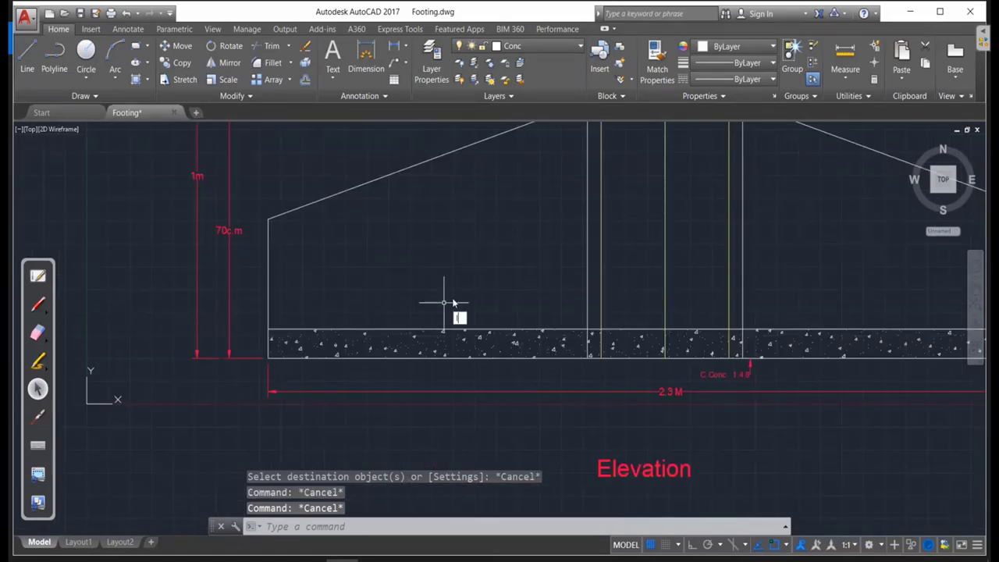
Make Steel the current layer again.
type("LA")
key("Return")
mouse_move(585, 276)
middle_mouse_down()
mouse_move(554, 268)
mouse_move(420, 285)
middle_mouse_up()
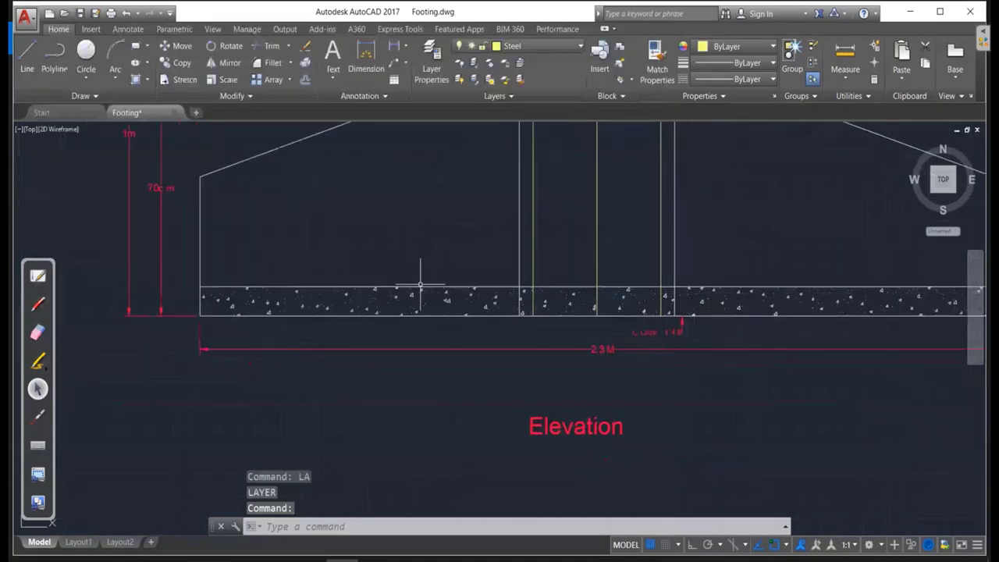
Sketch the hooked bottom bar in red above the slab, labelled 14 and 50.
left_click(41, 305)
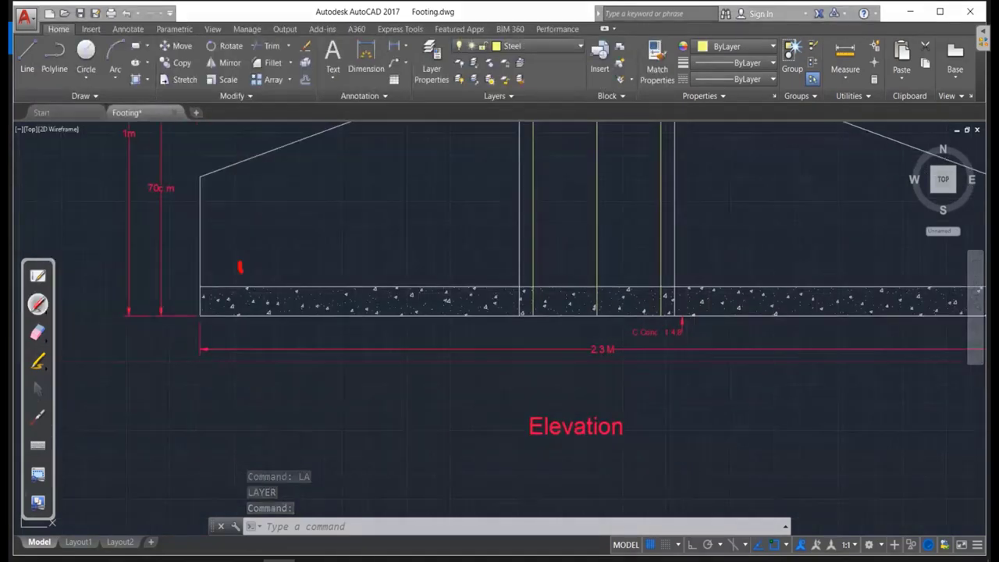
left_click_drag(240, 269, 962, 271)
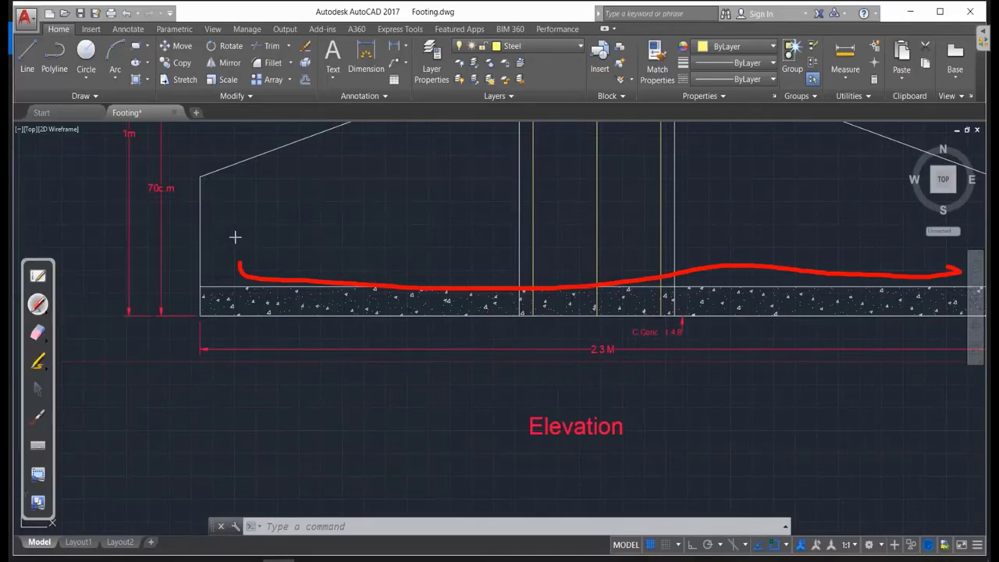
left_click_drag(235, 236, 234, 298)
left_click_drag(211, 245, 201, 285)
mouse_move(231, 248)
left_mouse_down()
mouse_move(265, 255)
mouse_move(304, 188)
left_mouse_up()
left_click_drag(348, 167, 317, 211)
left_click_drag(356, 178, 375, 167)
mouse_move(480, 264)
left_mouse_down()
mouse_move(472, 281)
mouse_move(487, 270)
left_mouse_up()
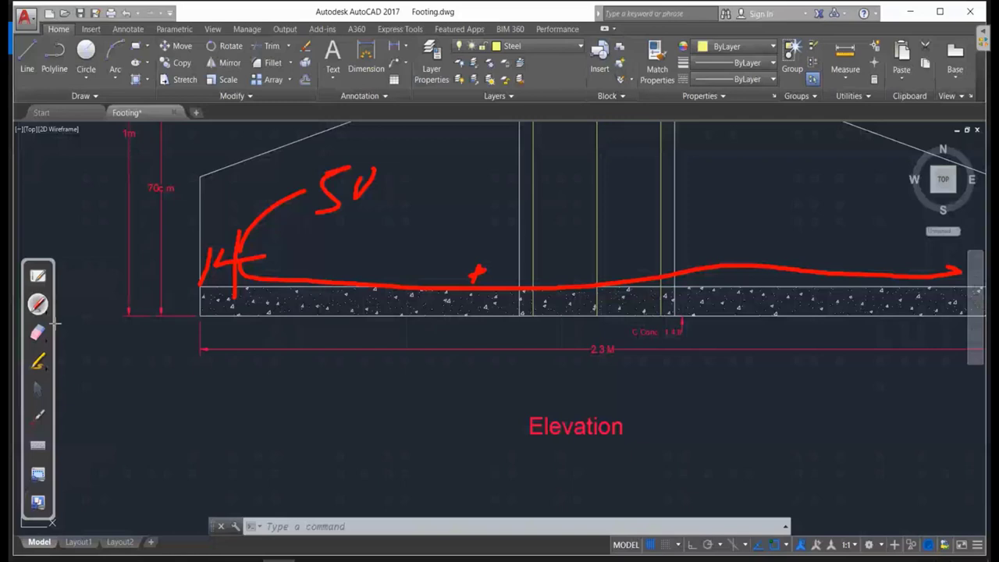
Offset the blinding concrete's top edge 20 units upward with O.
type("o")
key("Return")
type("20")
key("Return")
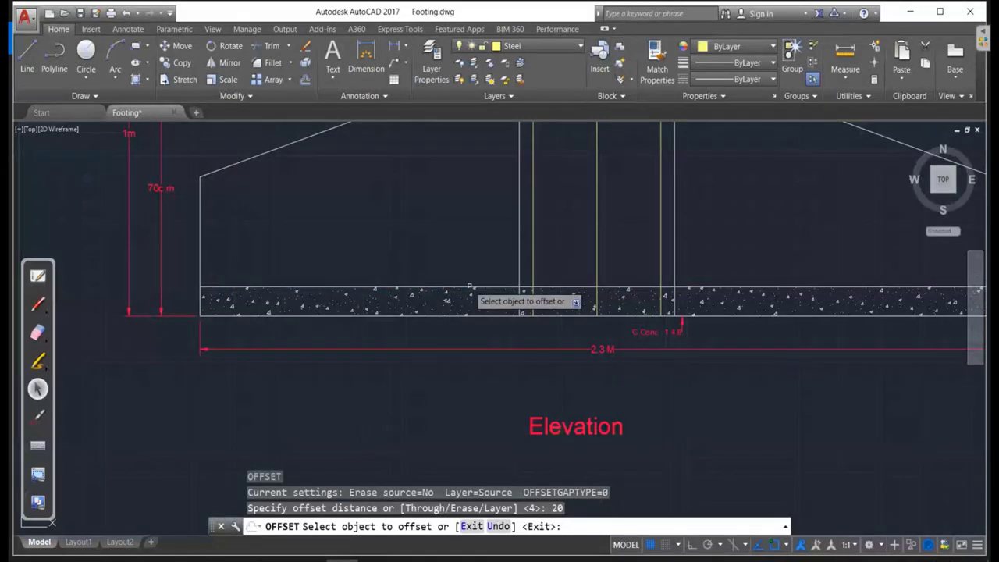
left_click(469, 287)
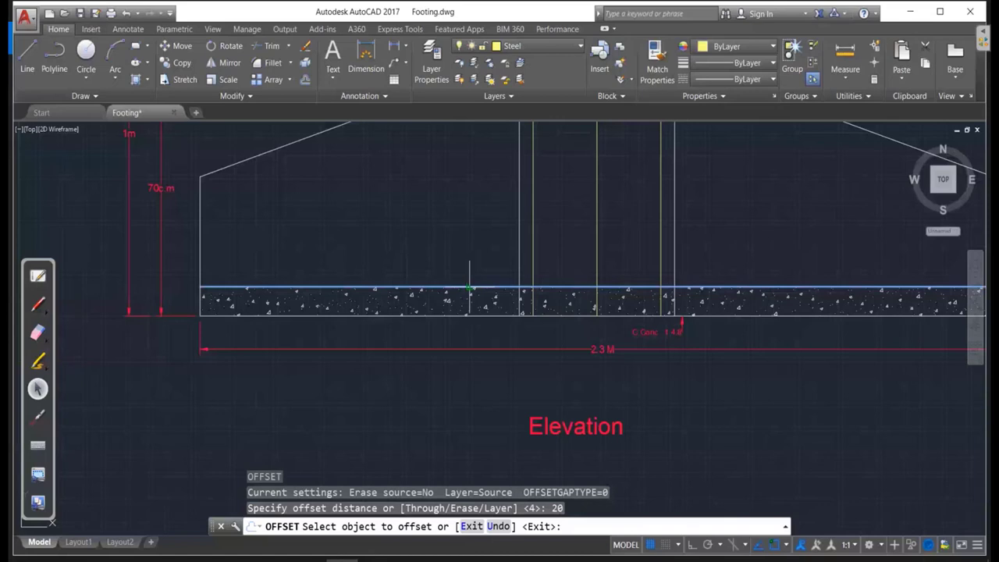
key("Escape")
key("Escape")
key("Escape")
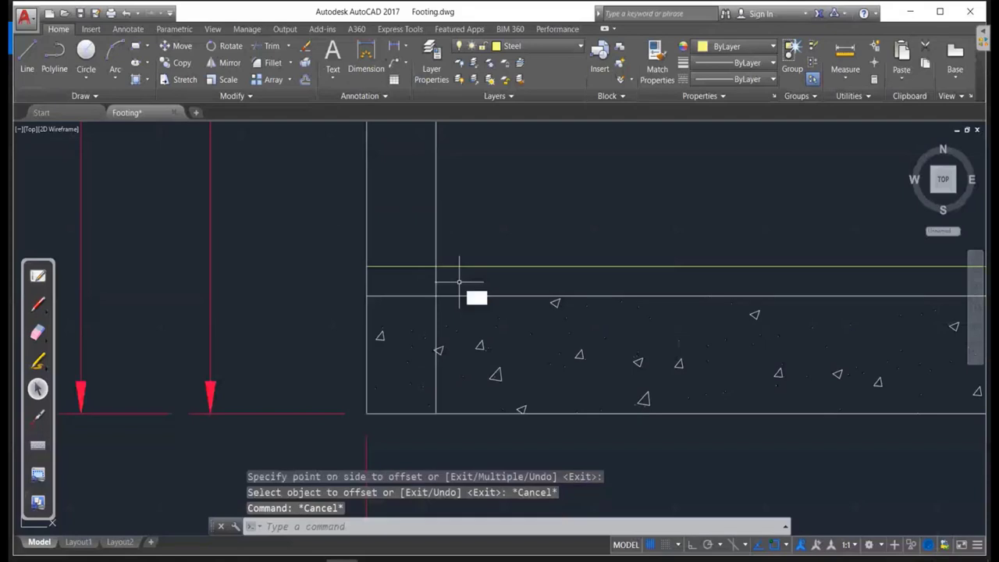
Match the red dimension properties onto the 30c.m dimension.
type("ma")
key("Return")
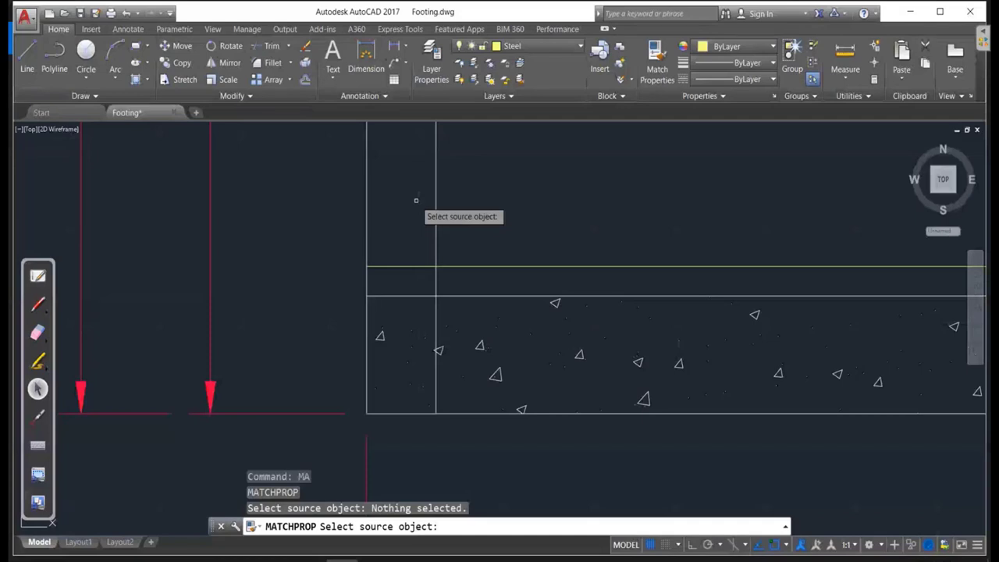
left_click(436, 208)
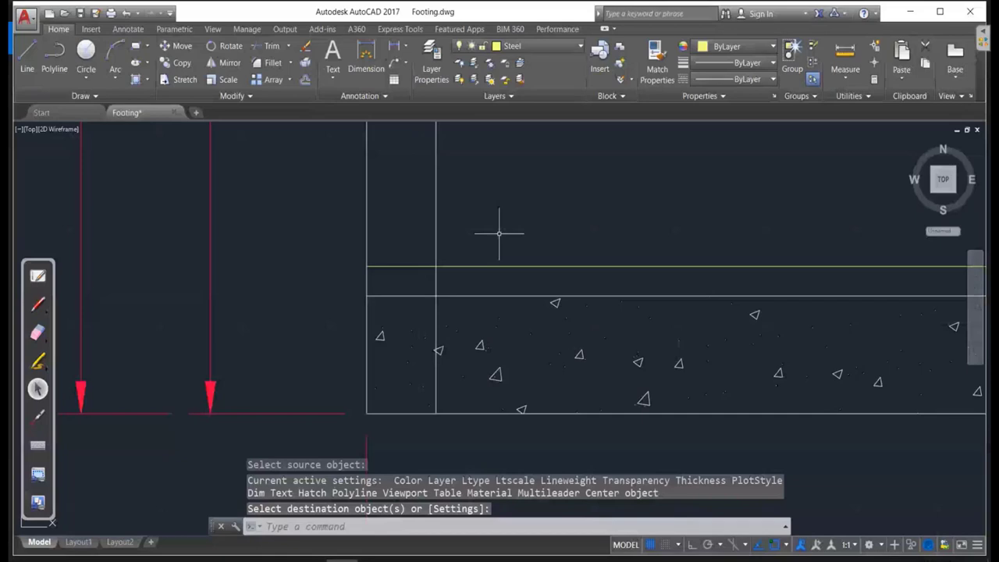
key("Escape")
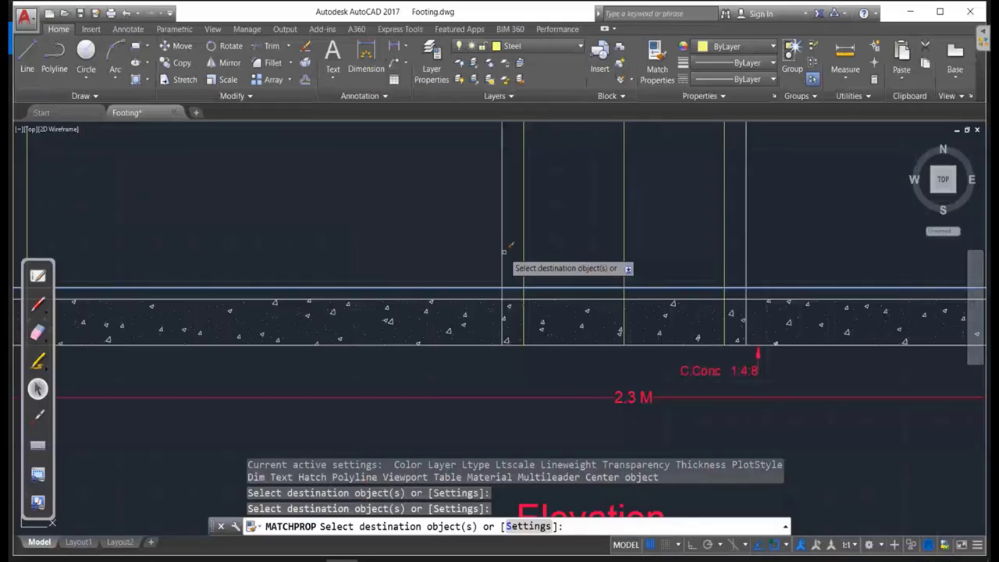
scroll(503, 250, "down", 3)
scroll(586, 275, "up", 3)
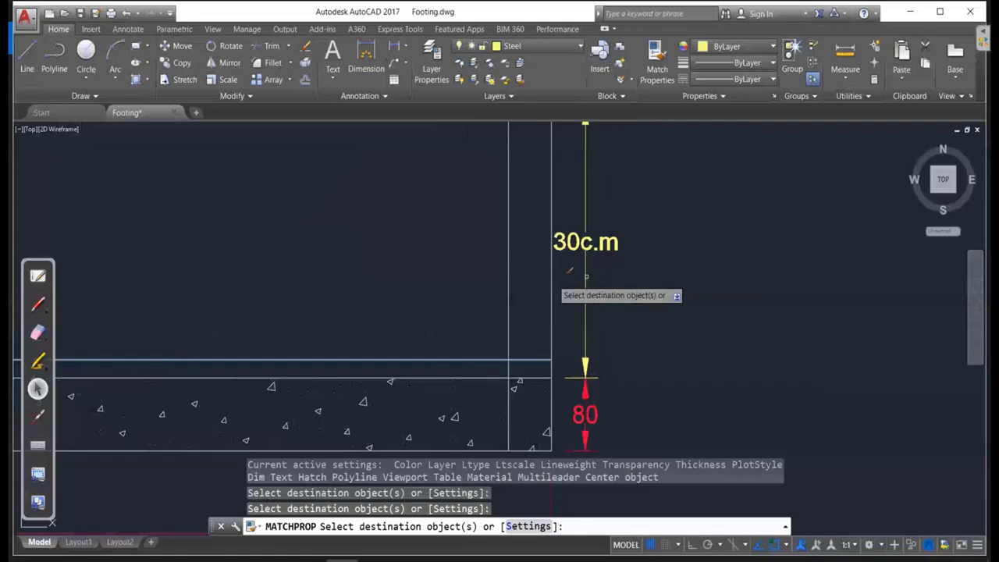
left_click(569, 270)
left_click(524, 257)
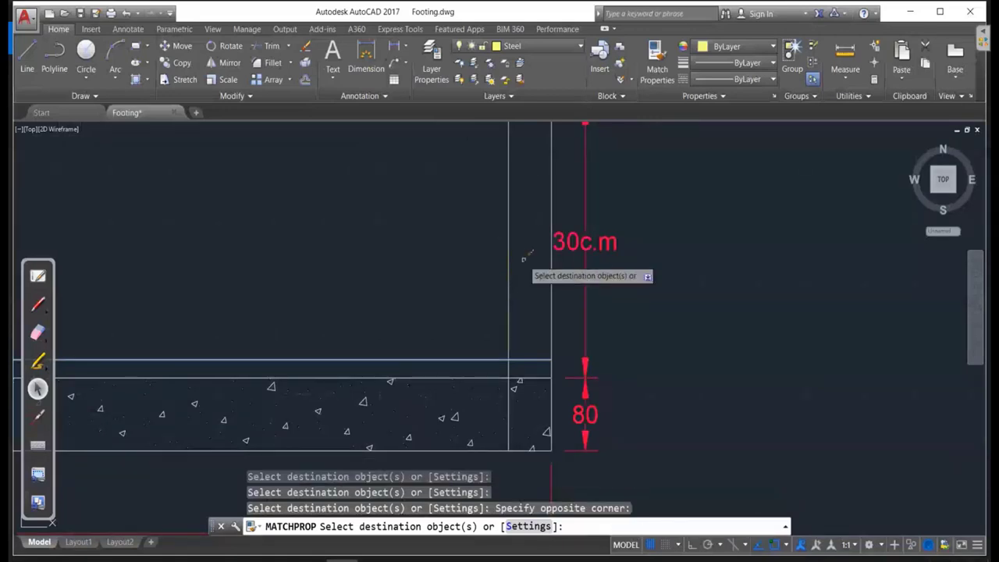
key("Escape")
scroll(479, 261, "down", 5)
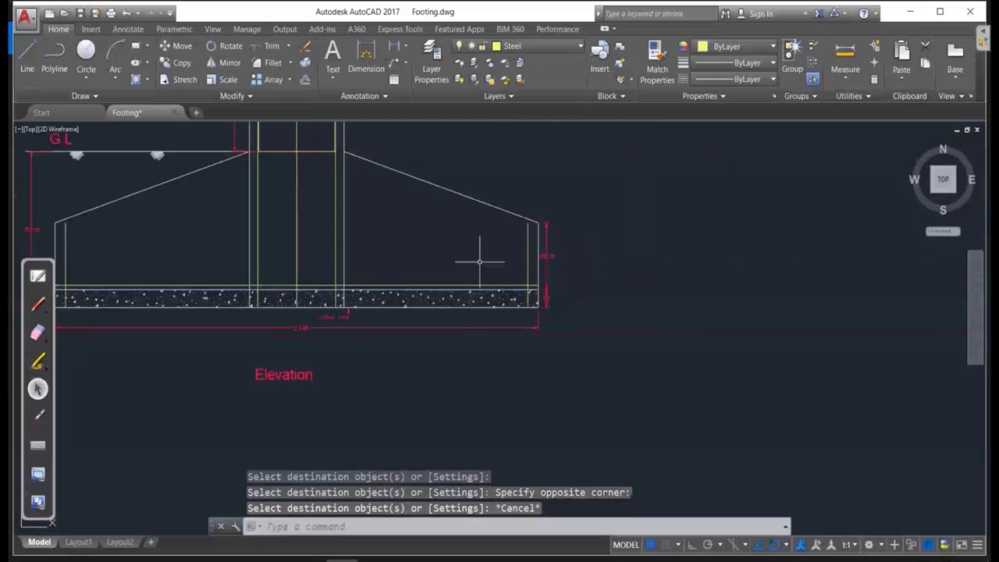
Zoom into the slab and sketch a red centre-radius circle labelled R.
scroll(480, 261, "up", 8)
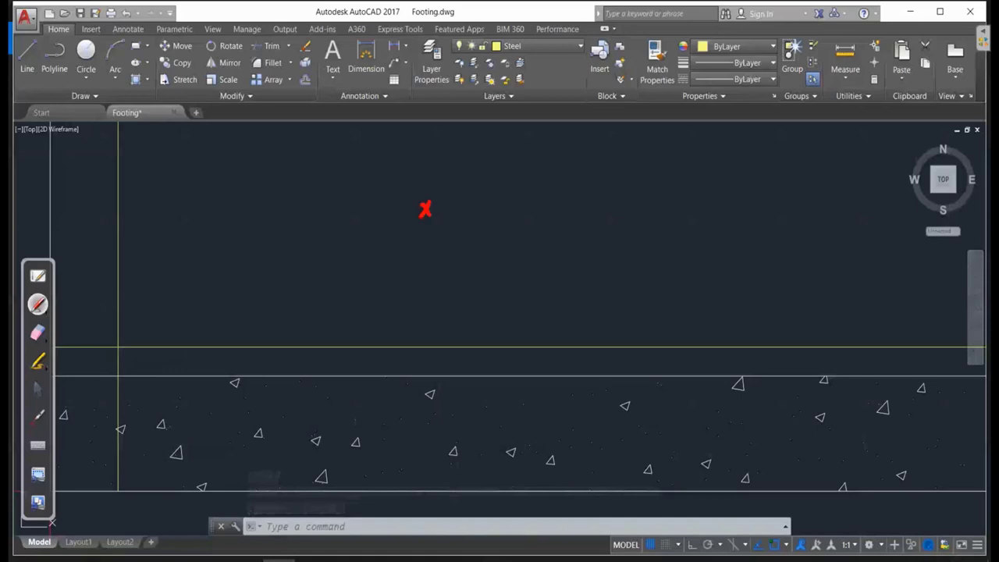
left_click_drag(428, 209, 517, 178)
left_click_drag(468, 221, 481, 218)
left_click_drag(515, 173, 508, 167)
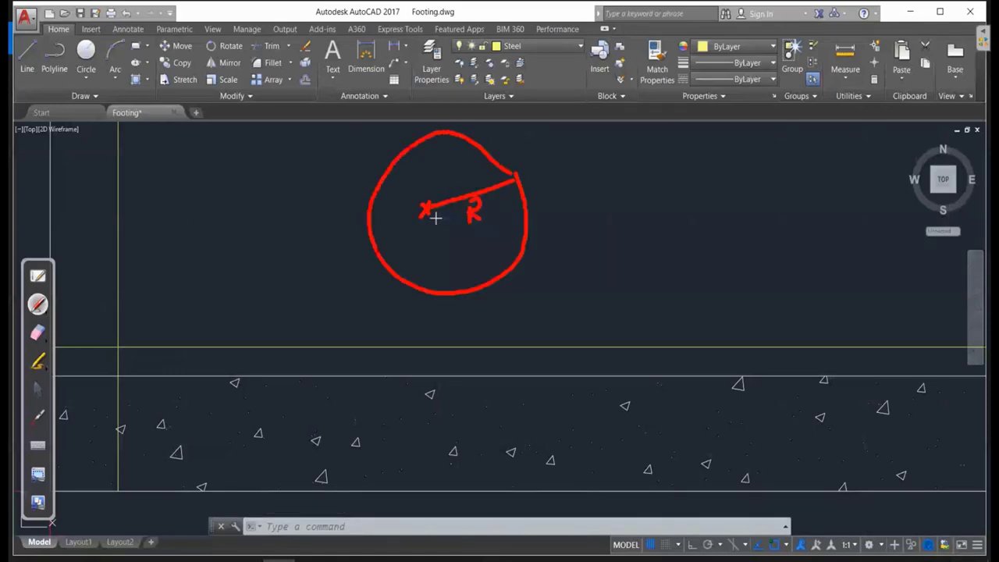
Write 2P in red and sketch a second circle beside it.
left_click_drag(577, 148, 603, 178)
left_click_drag(613, 141, 614, 164)
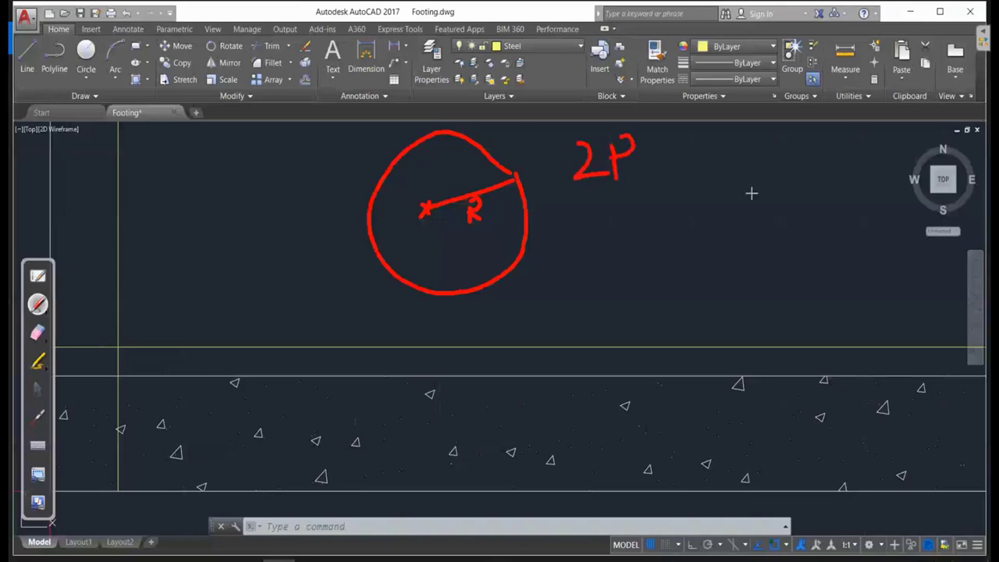
left_click(751, 146)
left_click_drag(758, 146, 832, 231)
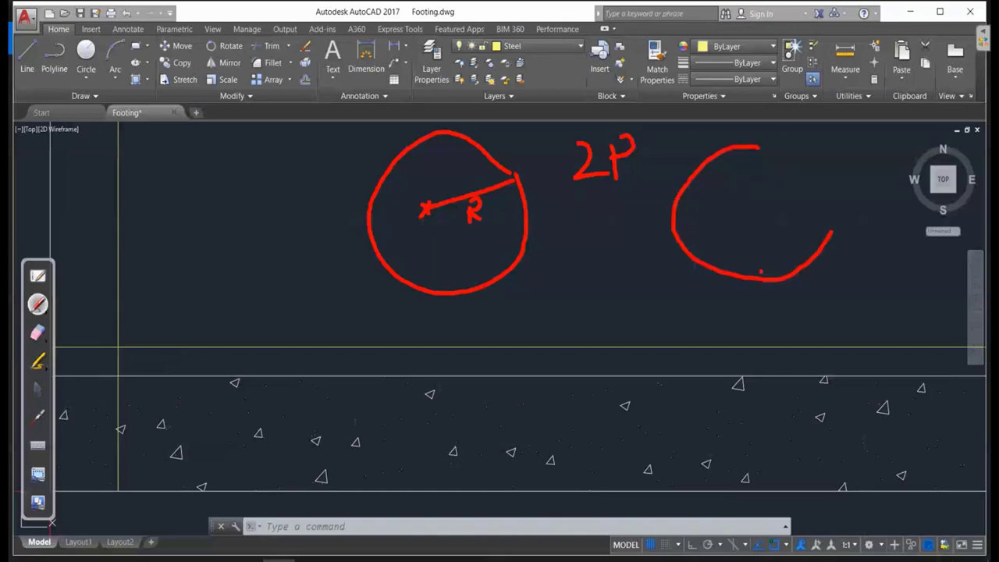
left_click_drag(833, 232, 712, 146)
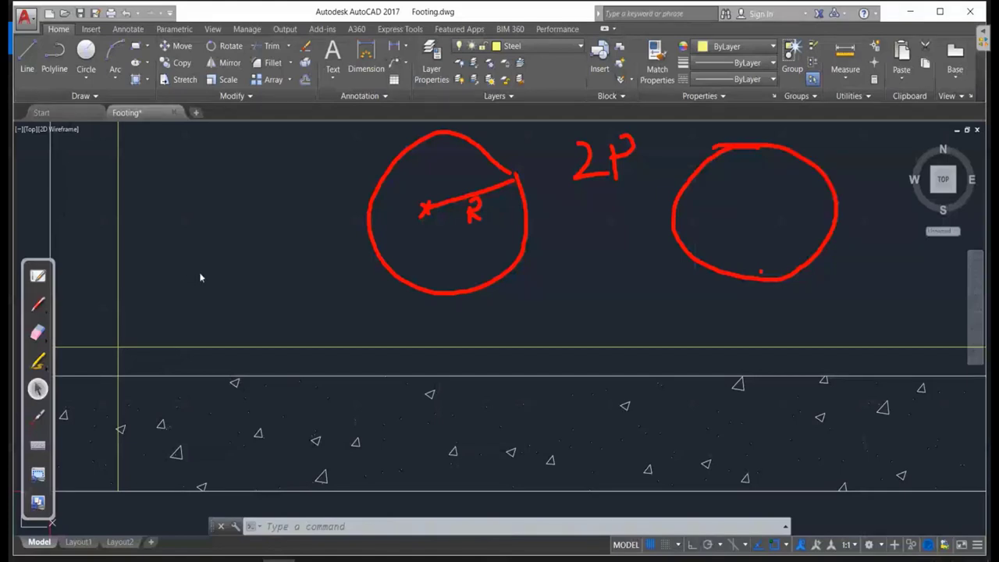
Start a trial circle with C, pick a centre, then cancel it.
type("c")
key("Return")
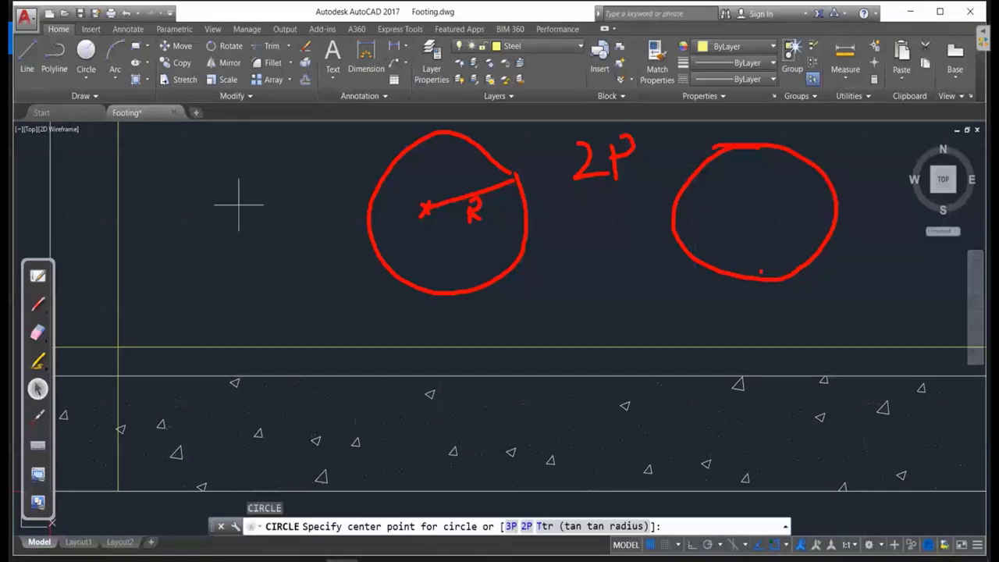
left_click(253, 214)
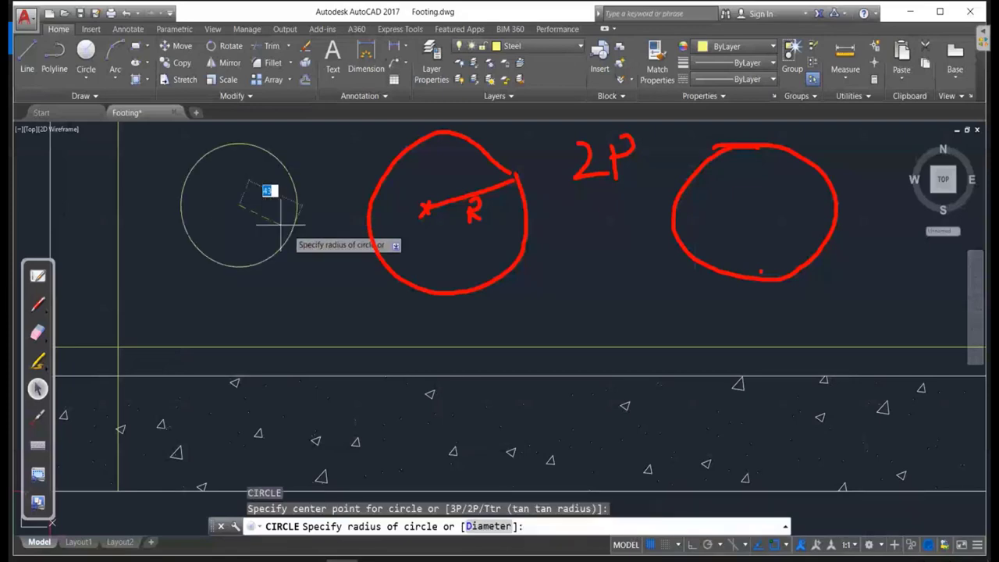
key("Escape")
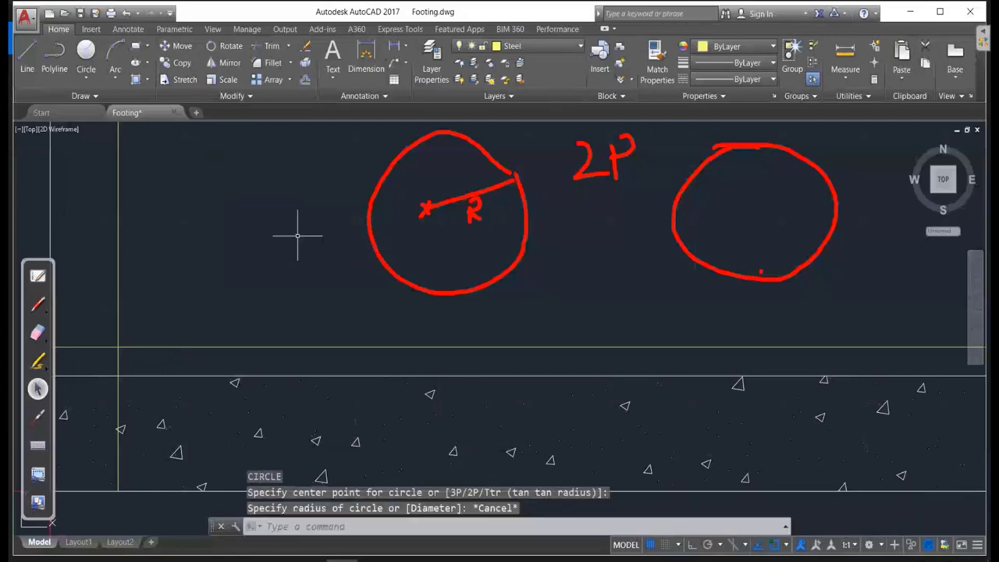
Try a 2P circle from one point, cancel it, and zoom back out.
type("c")
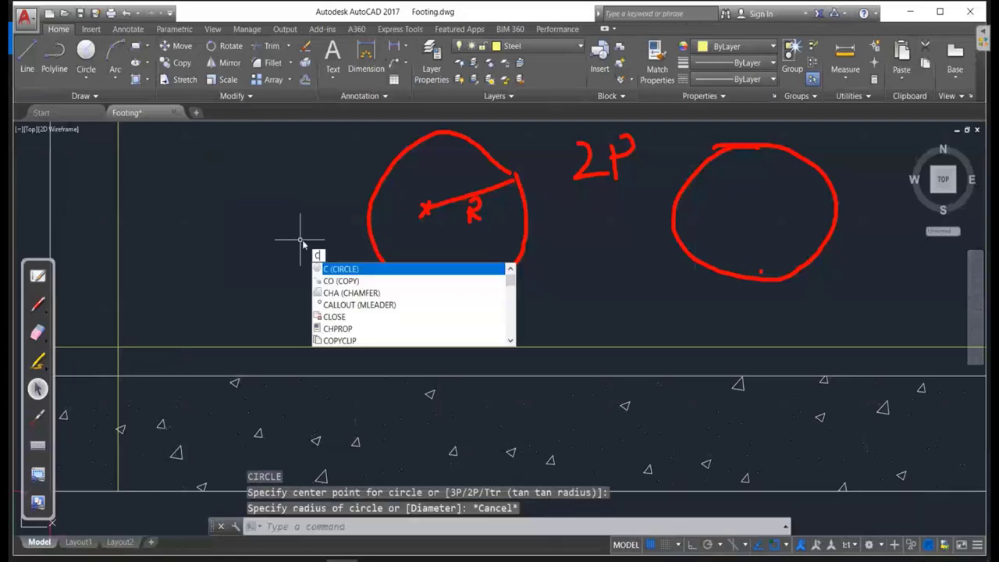
key("Return")
key("Down")
key("Down")
key("Return")
left_click(254, 167)
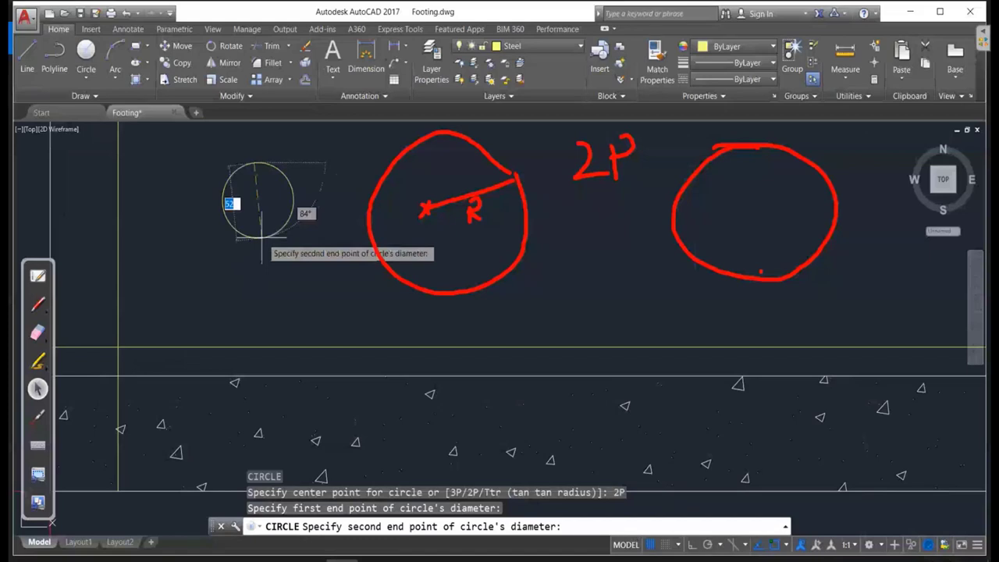
key("Escape")
scroll(366, 287, "down", 3)
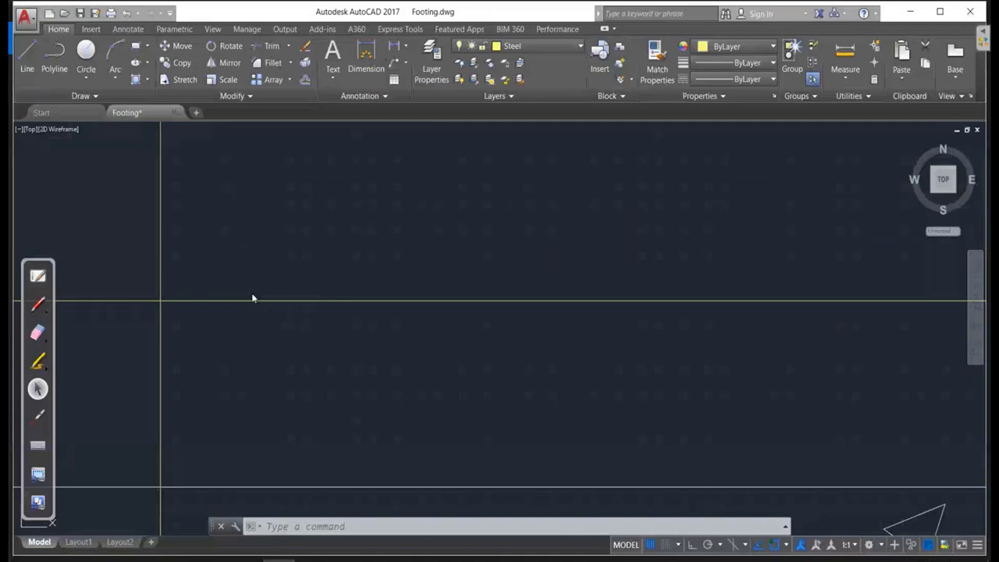
Draw a 2P circle of 18 diameter starting on the yellow line.
type("c")
key("Return")
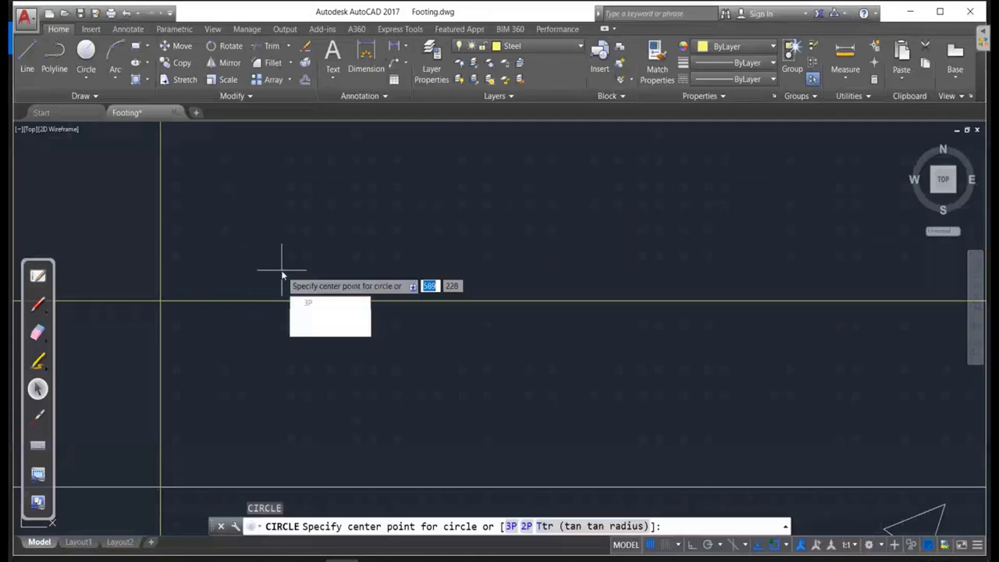
key("Down")
key("Return")
left_click(212, 299)
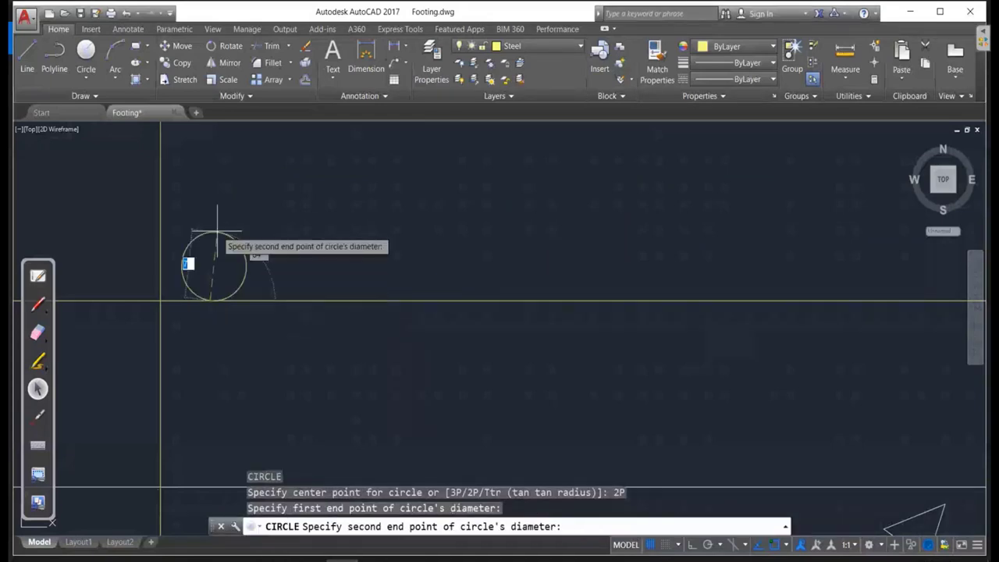
type("18")
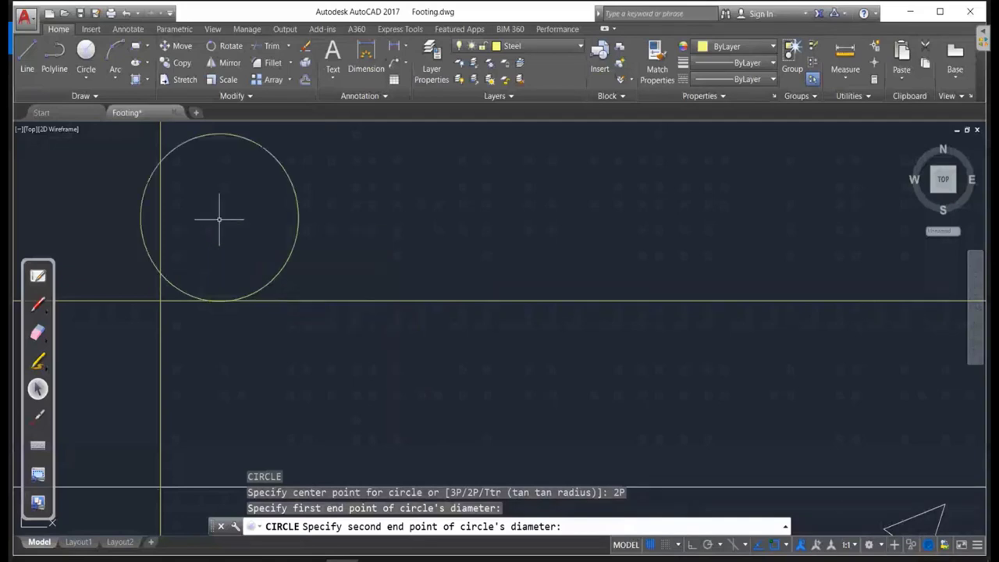
key("Return")
scroll(355, 234, "down", 2)
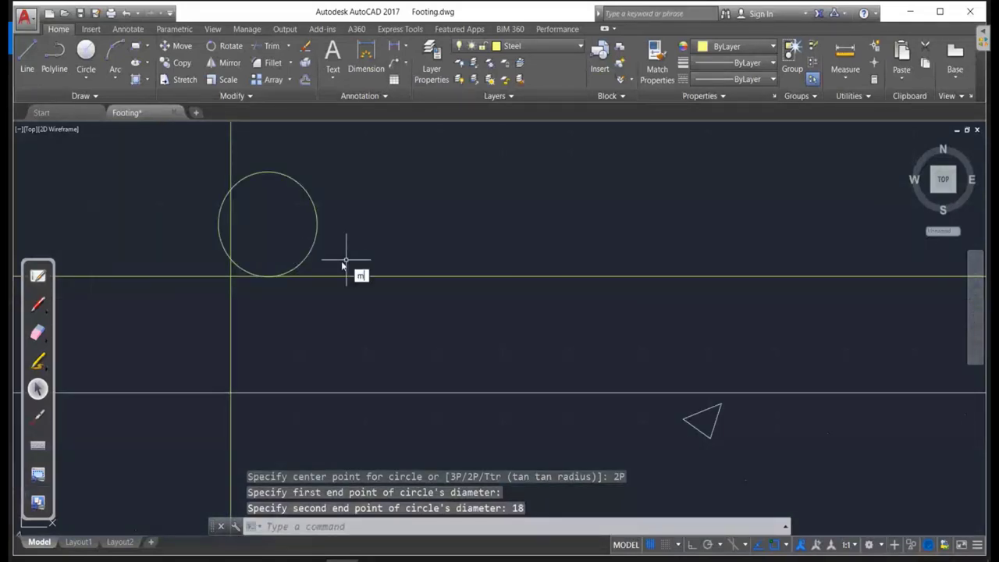
Move the 18-diameter circle to the right of the vertical line.
key("Return")
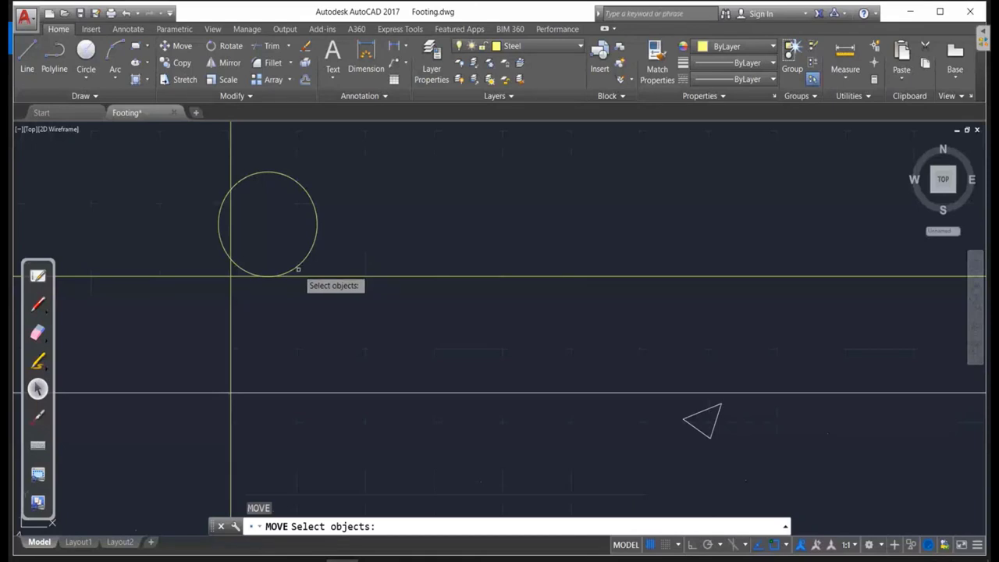
left_click(297, 270)
key("Return")
left_click(268, 275)
left_click(320, 276)
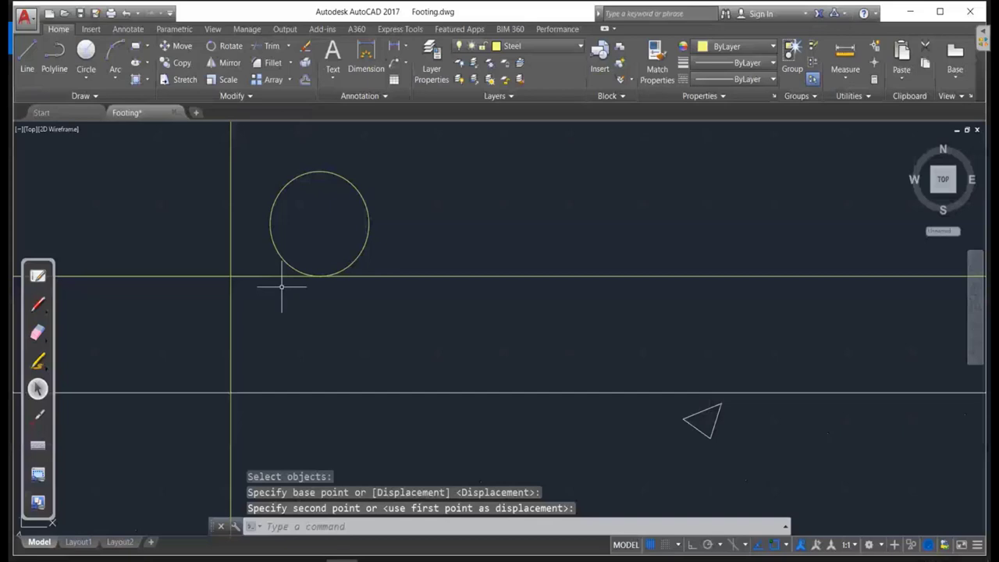
key("Escape")
key("Escape")
Draw a second 2P circle on the yellow line, left of the first.
type("c")
key("Return")
key("Down")
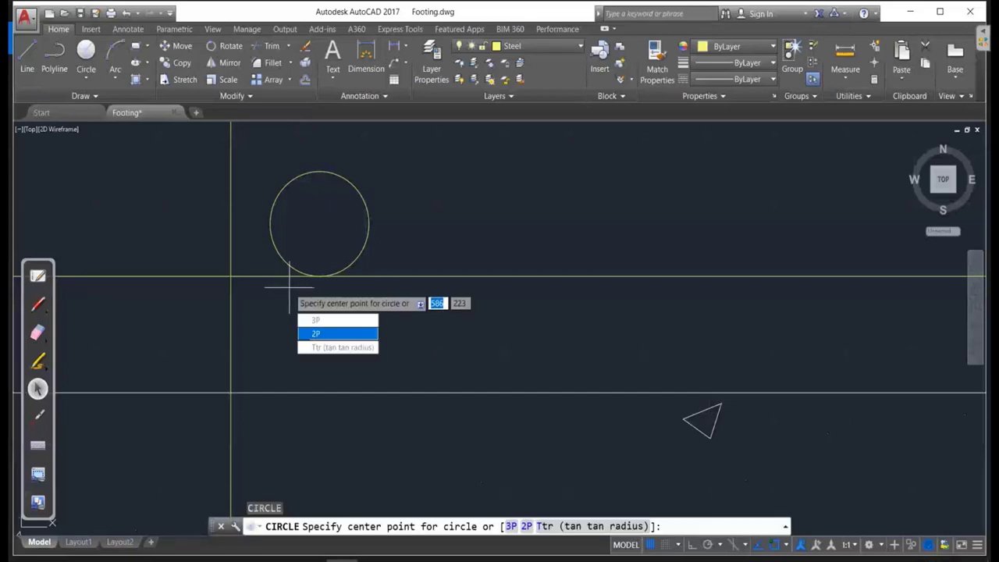
left_click(314, 334)
left_click(231, 275)
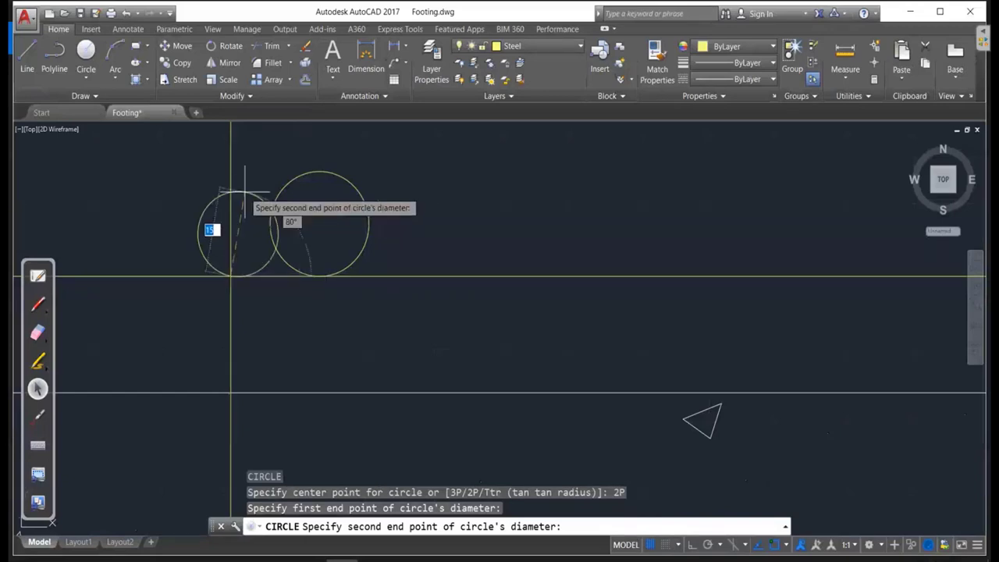
key("Return")
Trim the overlapping curves around the two circles using window selections.
type("tr")
key("Return")
key("Return")
left_click(232, 187)
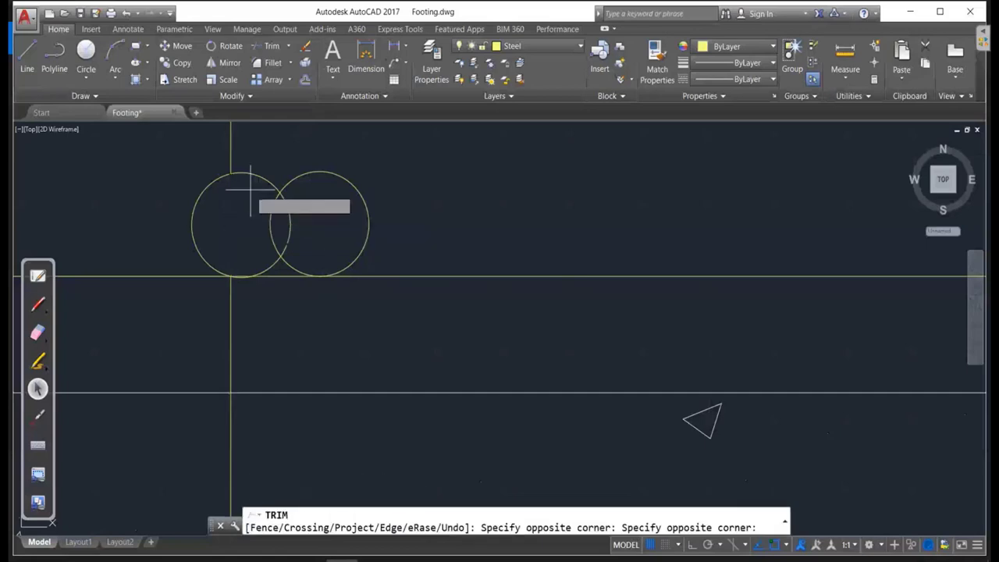
left_click(249, 166)
left_click(250, 167)
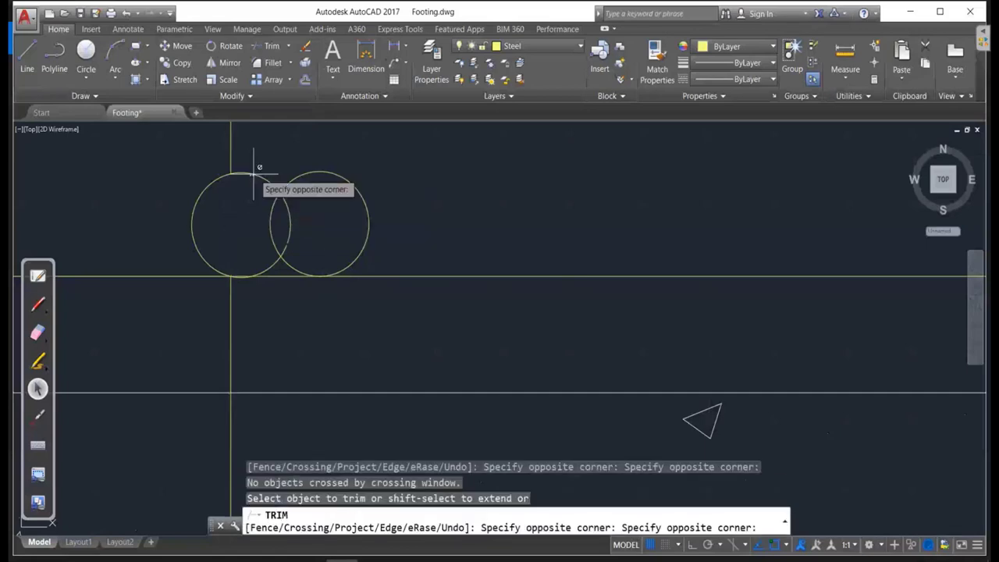
left_click(267, 265)
scroll(241, 289, "up", 5)
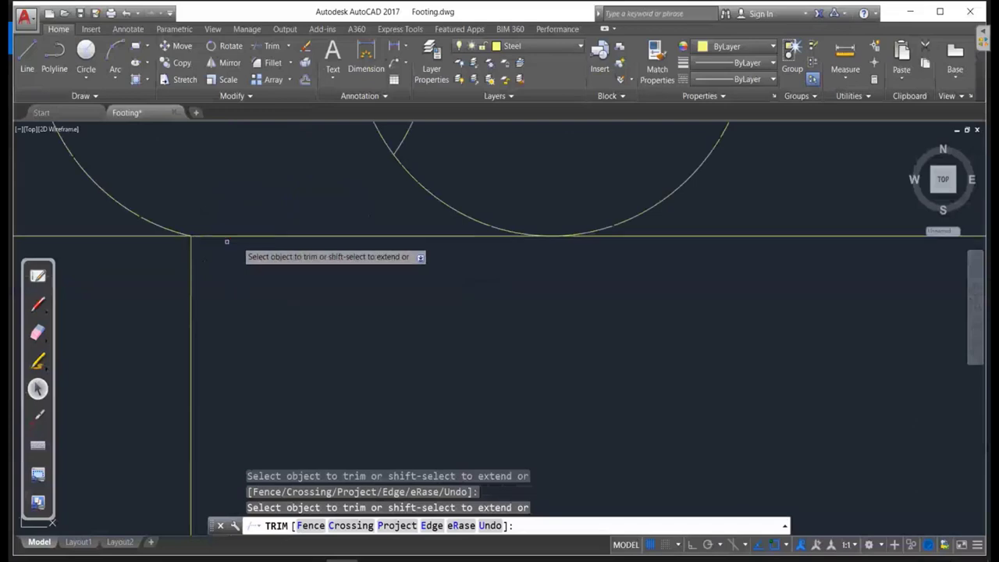
scroll(253, 202, "down", 5)
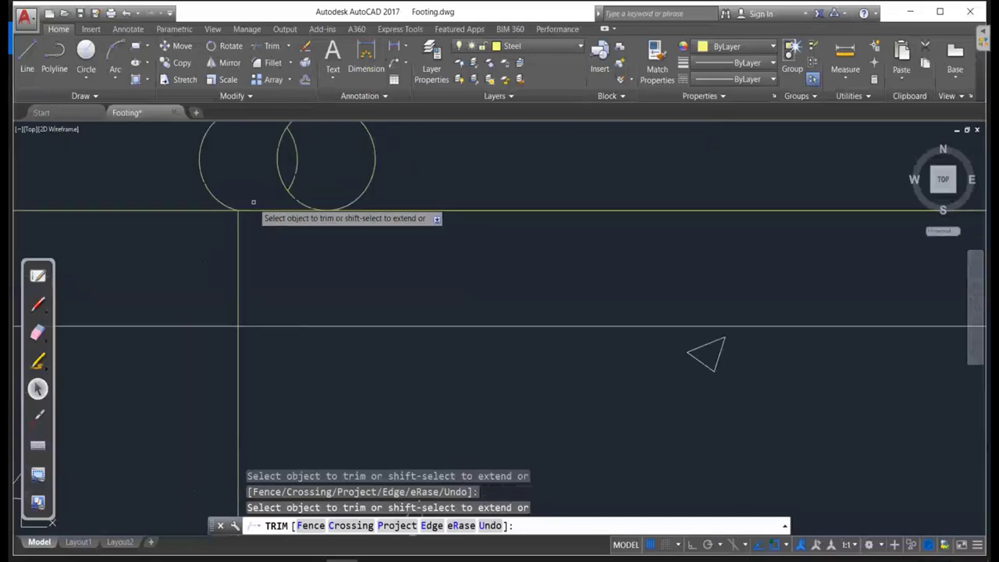
scroll(295, 300, "down", 2)
key("Escape")
key("Escape")
Delete the vertical line segments below and above the left circle.
type("era")
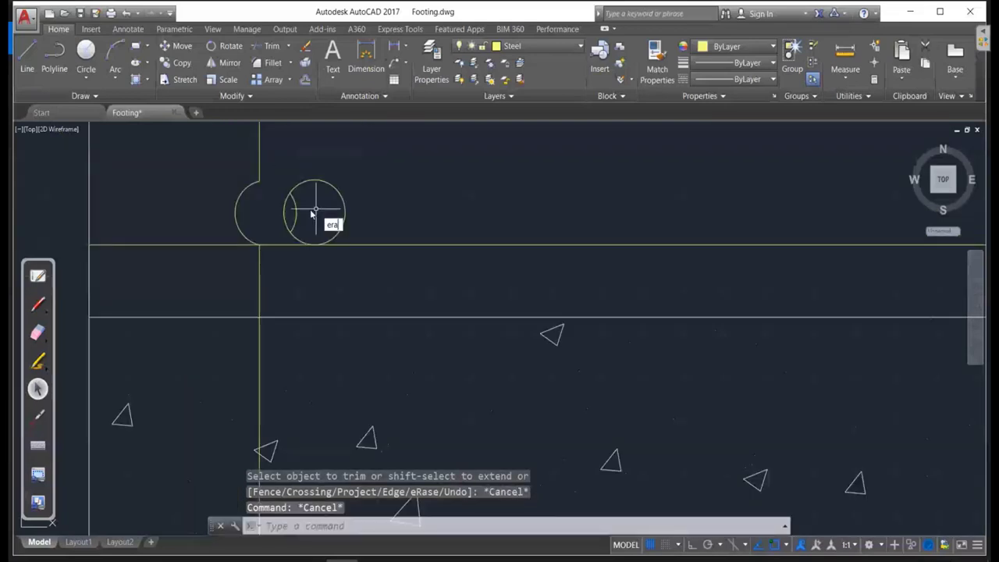
key("Return")
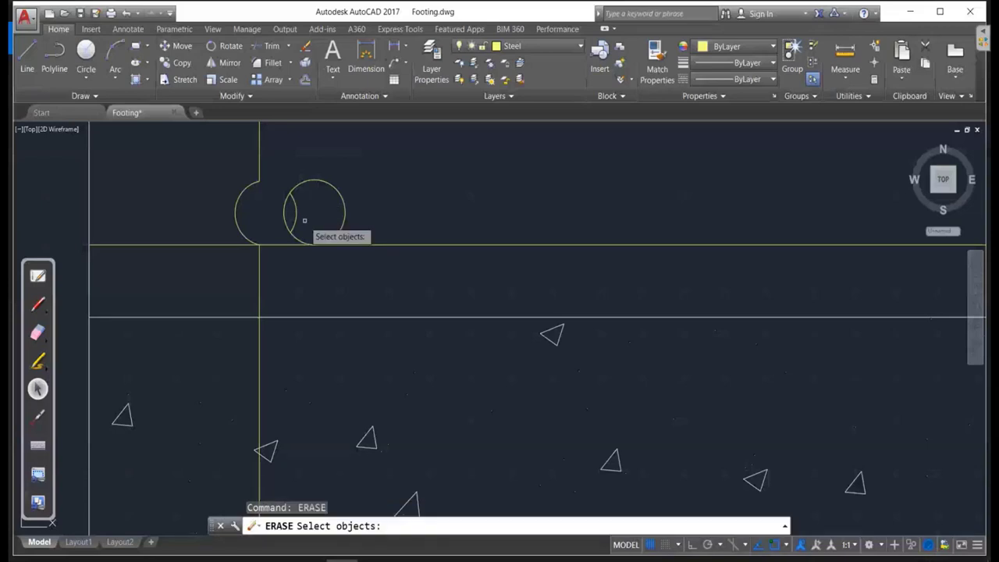
key("Escape")
key("Escape")
left_click(263, 286)
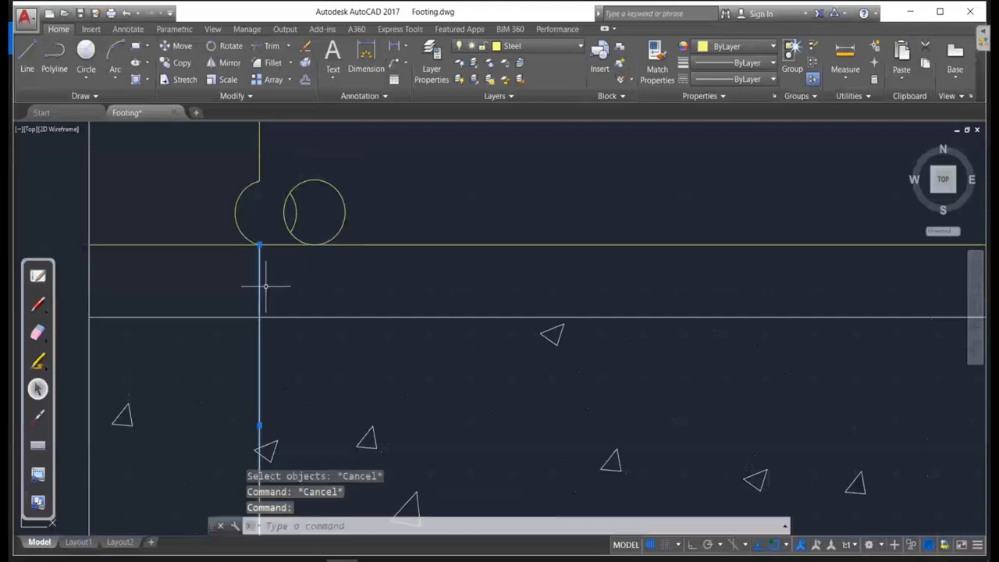
key("Delete")
left_click(261, 156)
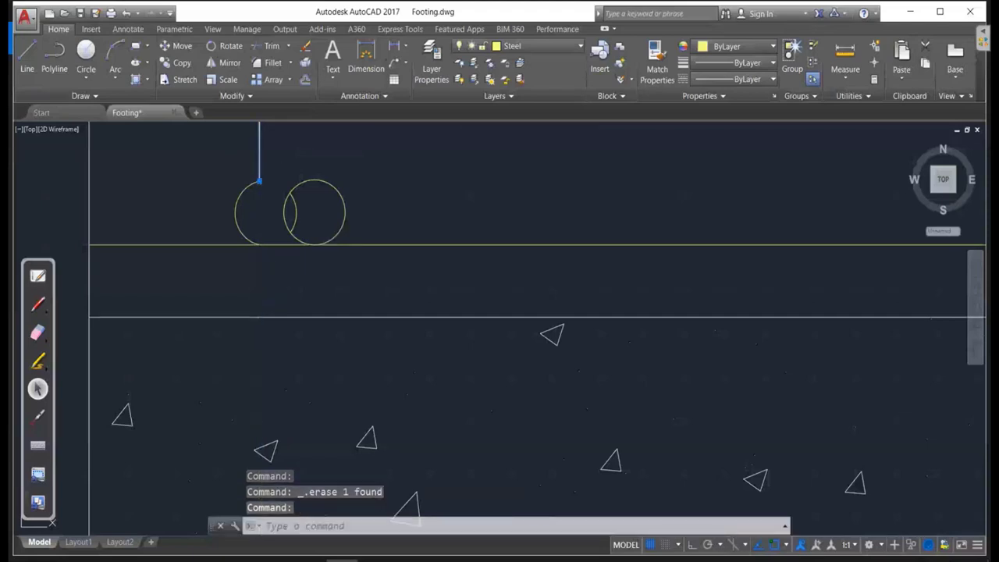
key("Delete")
type("tr")
key("Return")
key("Return")
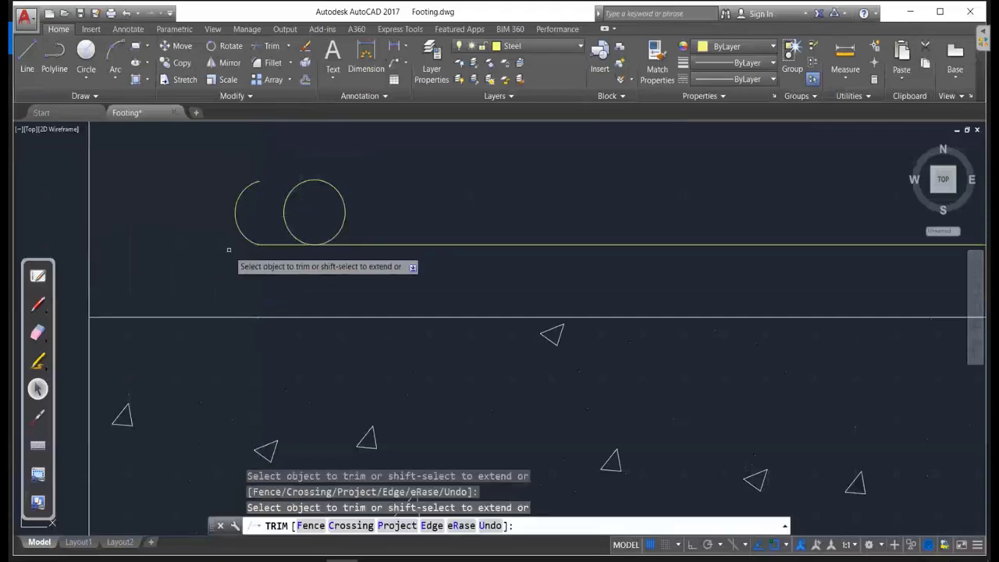
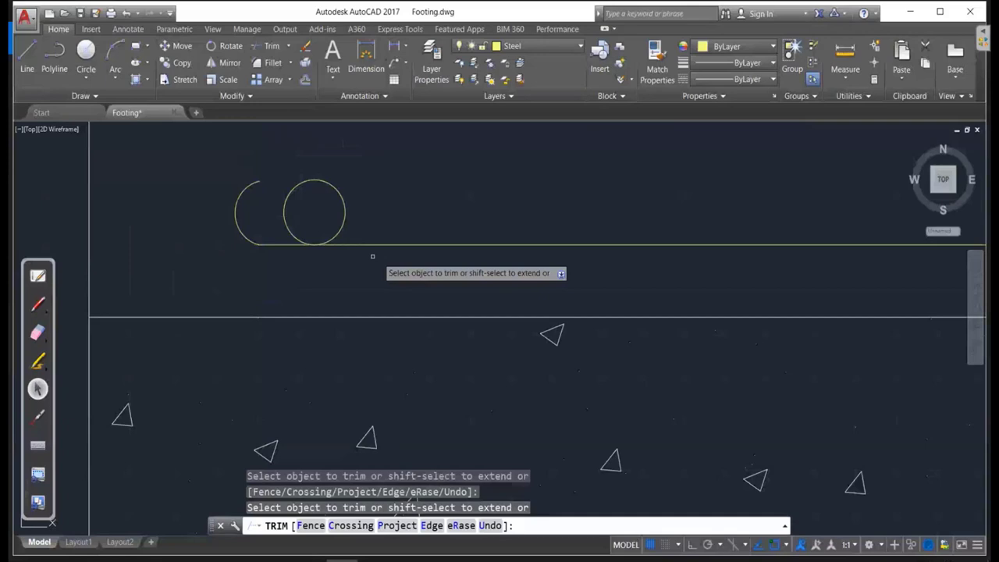
Cancel the trim and fill the rebar circle above the slab with a SOLID hatch.
key("Escape")
scroll(368, 223, "down", 3)
scroll(386, 230, "up", 1)
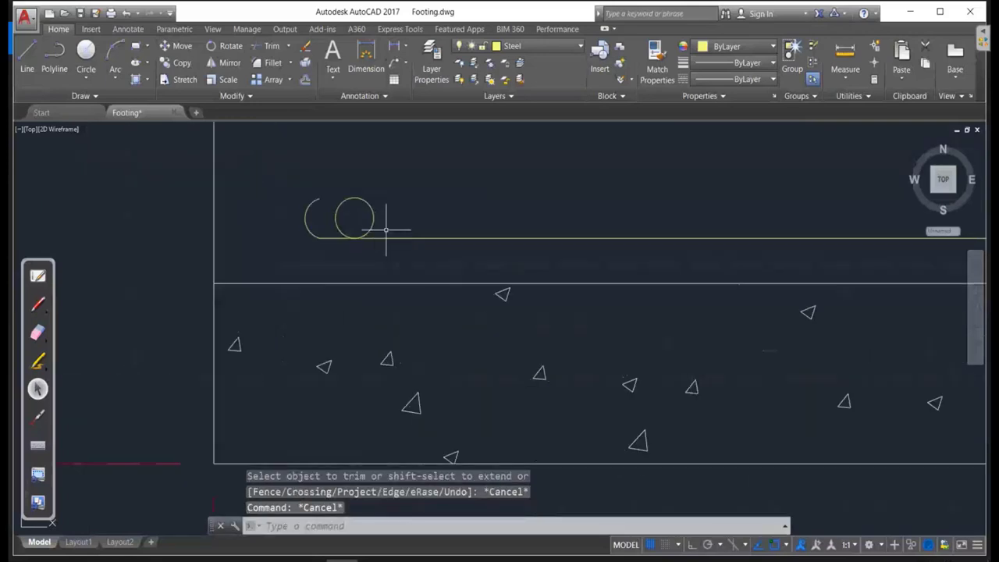
type("hatch")
key("Return")
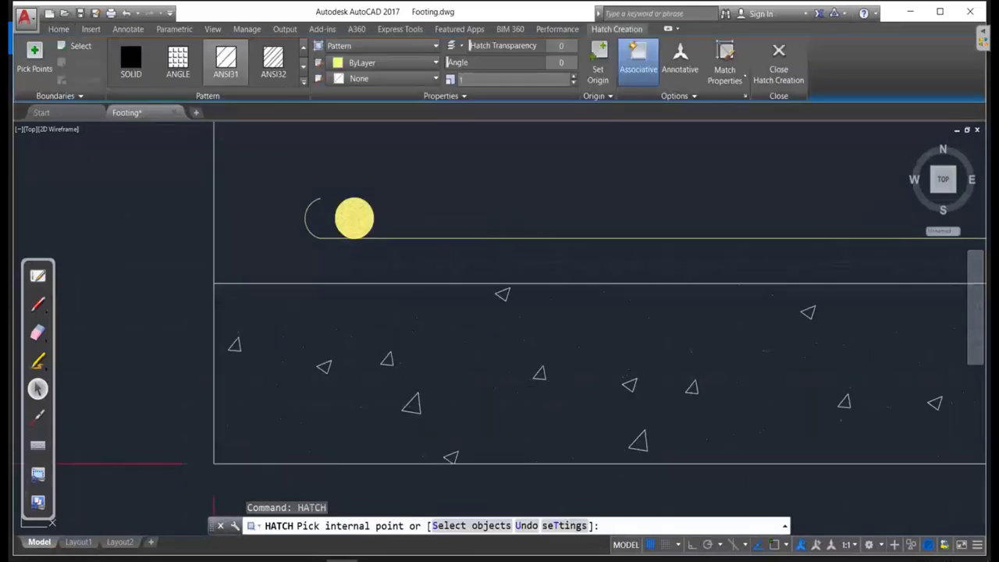
left_click(341, 211)
left_click(131, 61)
key("Return")
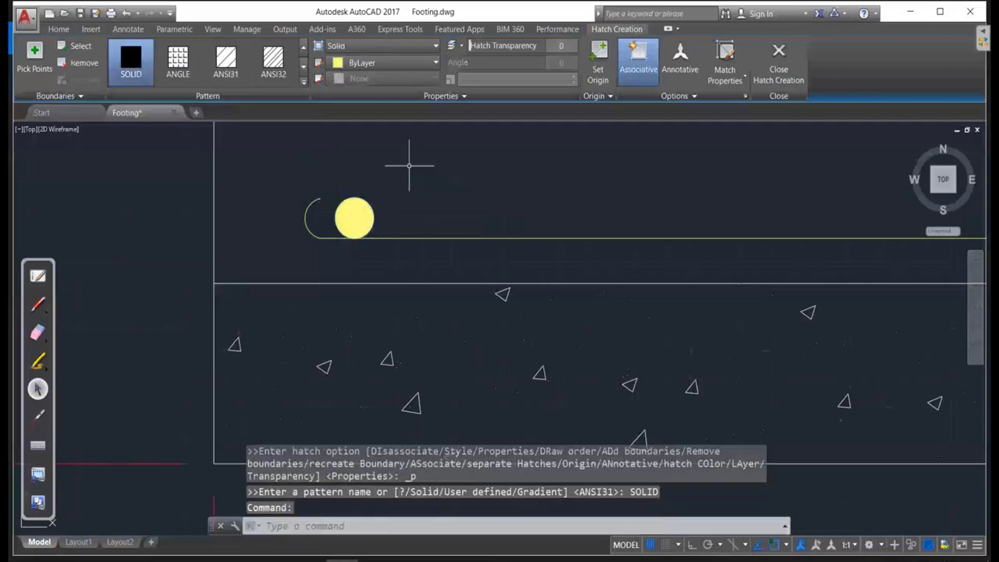
Zoom into the footing reference image in Photos and circle the first bottom rebar.
left_click(340, 479)
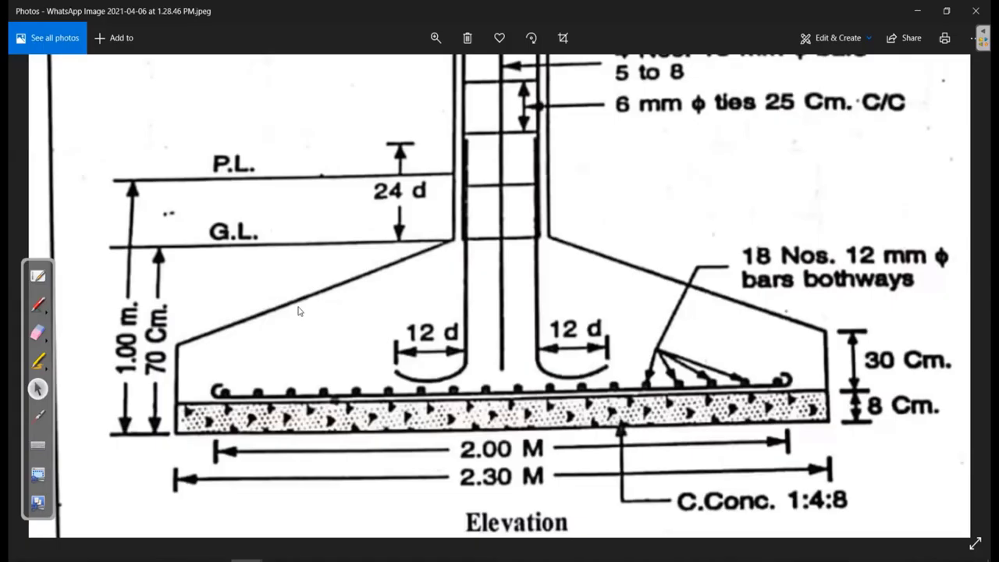
scroll(235, 404, "up", 1)
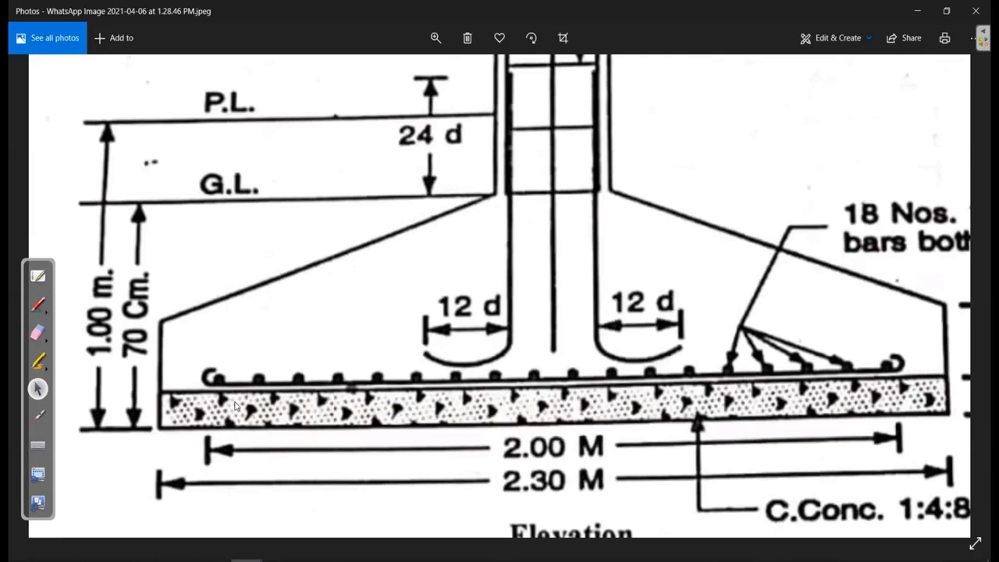
scroll(236, 405, "up", 1)
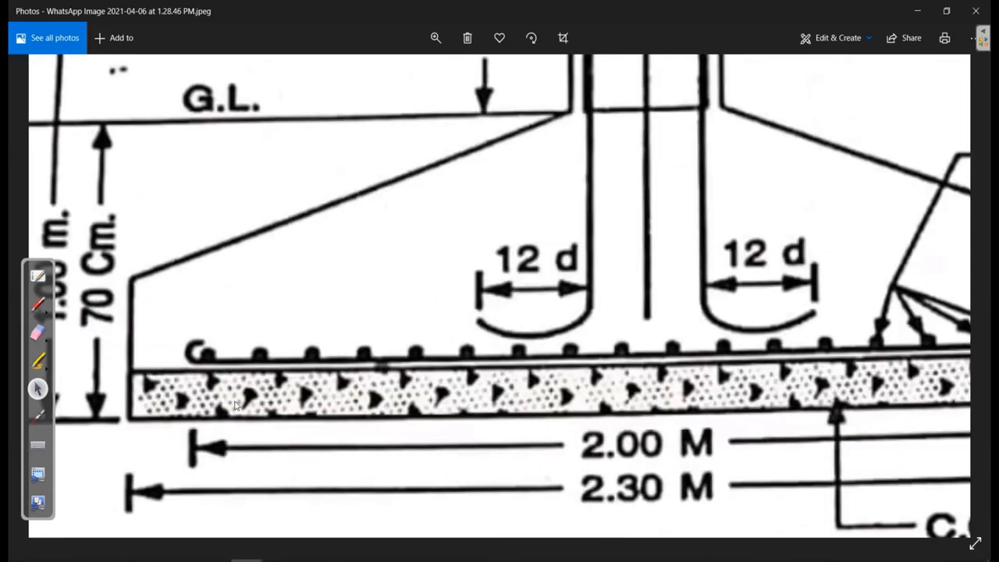
scroll(236, 405, "up", 1)
scroll(215, 312, "down", 1)
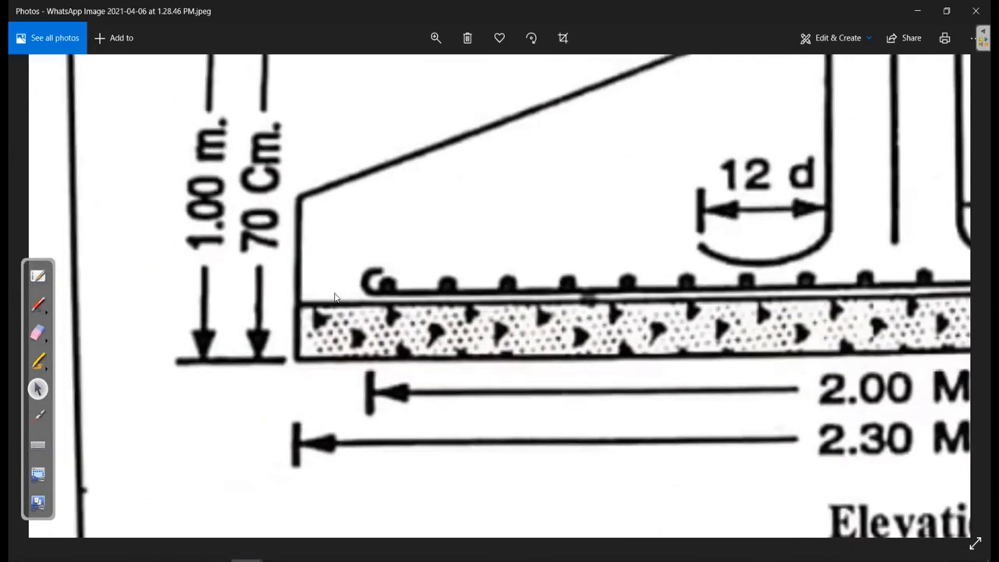
left_click(38, 305)
mouse_move(425, 235)
left_mouse_down()
mouse_move(408, 275)
mouse_move(522, 275)
left_mouse_up()
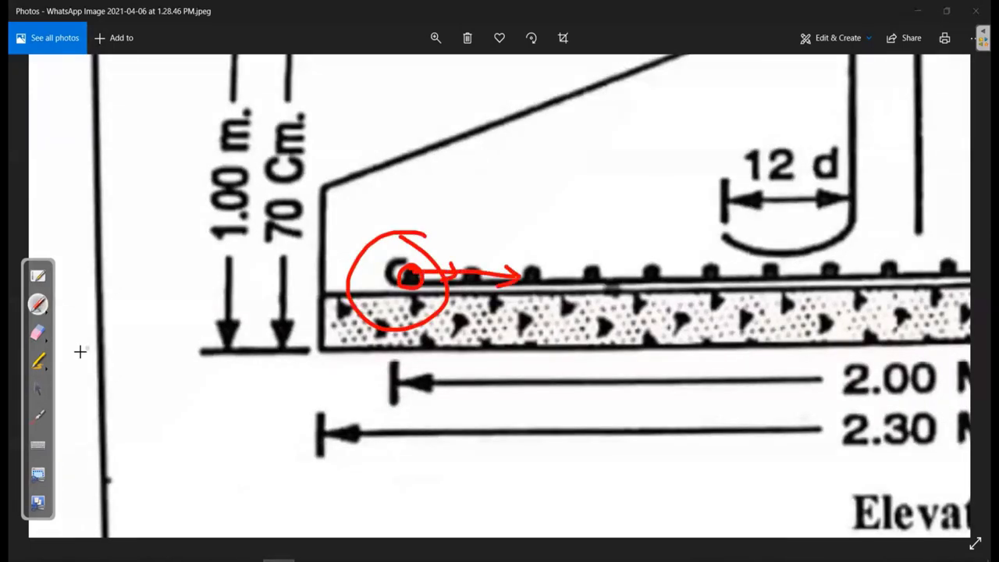
left_click(38, 388)
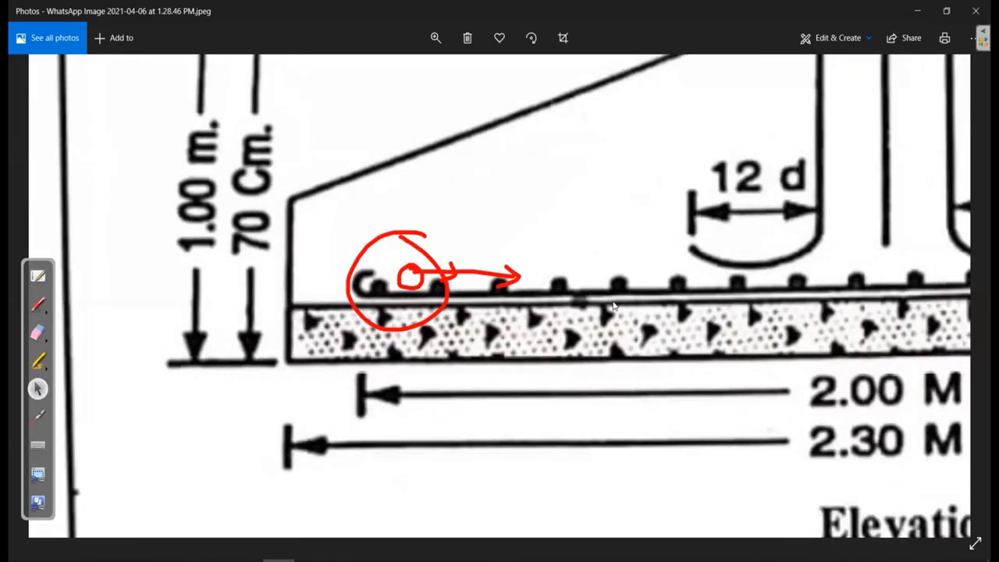
Mark the 12 mm φ label, the hooked bar end and the 18 Nos. 12 mm φ bars label.
mouse_move(937, 261)
left_mouse_down()
mouse_move(586, 332)
mouse_move(326, 370)
mouse_move(326, 360)
left_mouse_up()
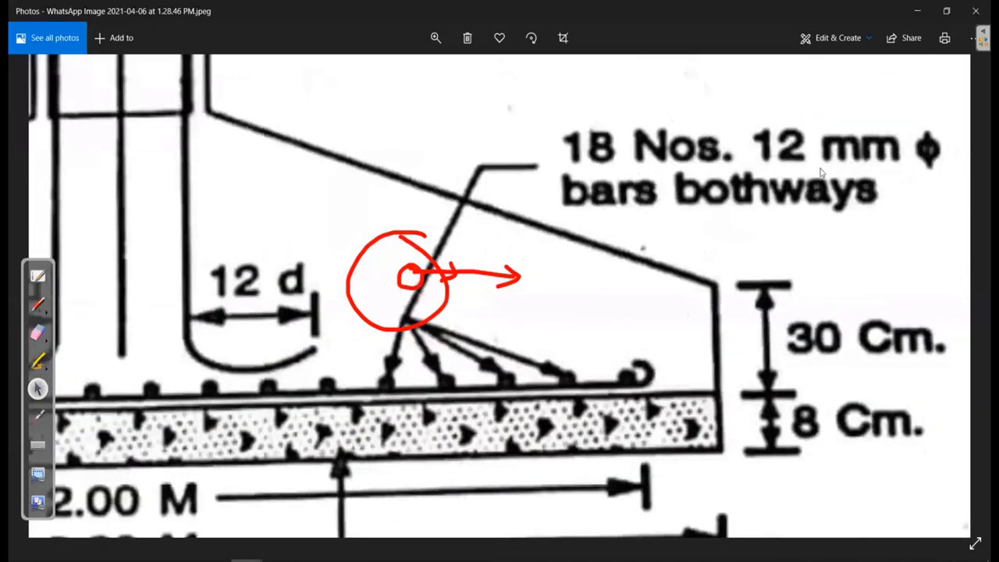
left_click(38, 304)
left_click_drag(750, 149, 882, 115)
left_click_drag(749, 152, 851, 103)
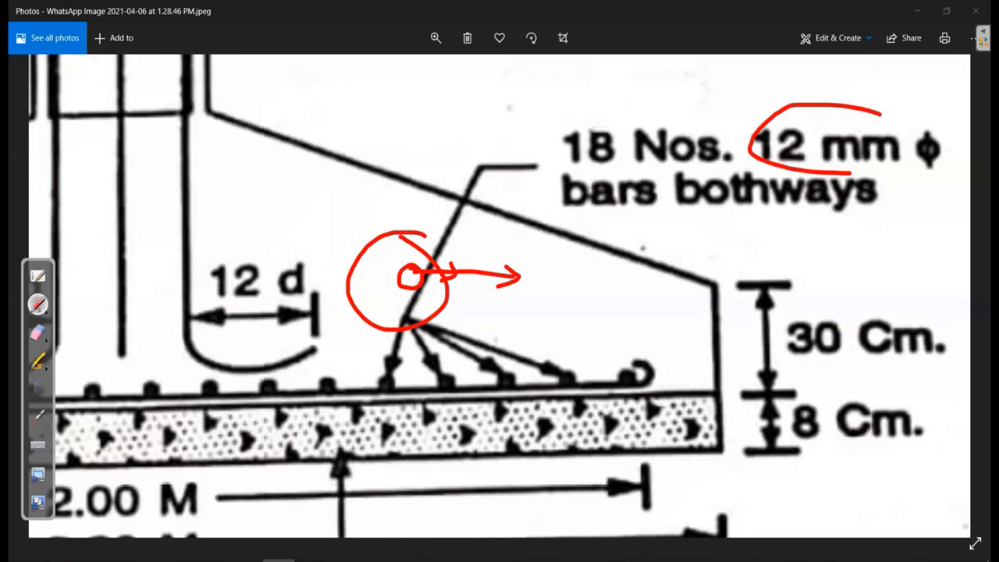
left_click_drag(583, 337, 616, 352)
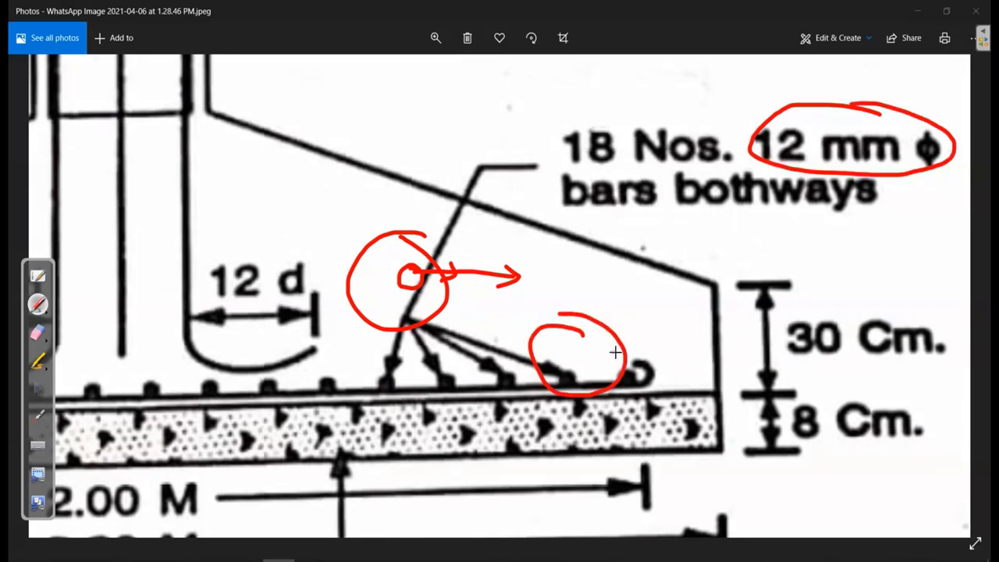
left_click_drag(677, 297, 618, 333)
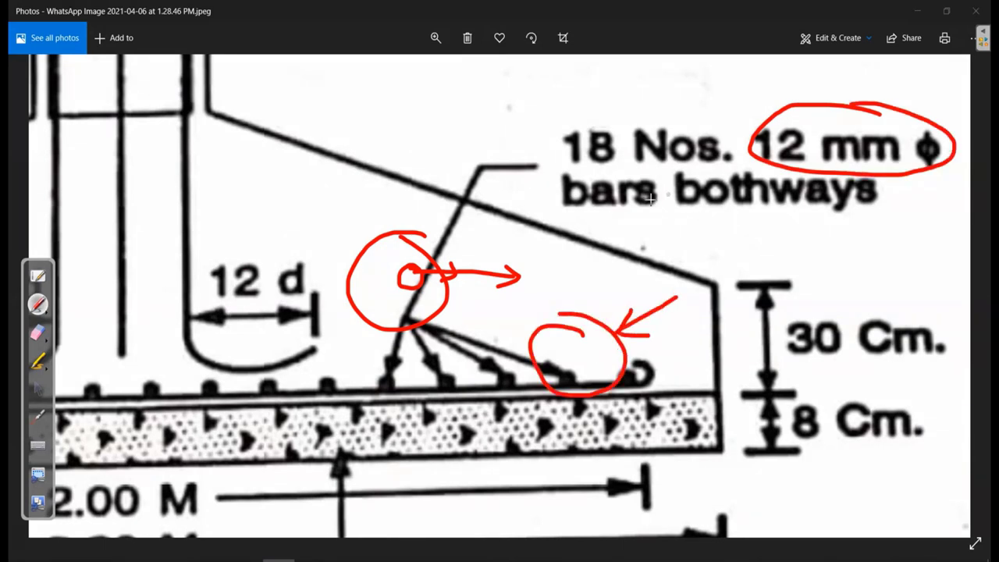
mouse_move(905, 78)
left_mouse_down()
mouse_move(852, 248)
mouse_move(804, 75)
left_mouse_up()
mouse_move(394, 363)
left_mouse_down()
mouse_move(390, 429)
mouse_move(382, 363)
mouse_move(301, 433)
mouse_move(710, 123)
mouse_move(892, 163)
mouse_move(855, 212)
mouse_move(949, 145)
left_mouse_up()
Erase the red markings and return to the AutoCAD drawing.
left_click(36, 334)
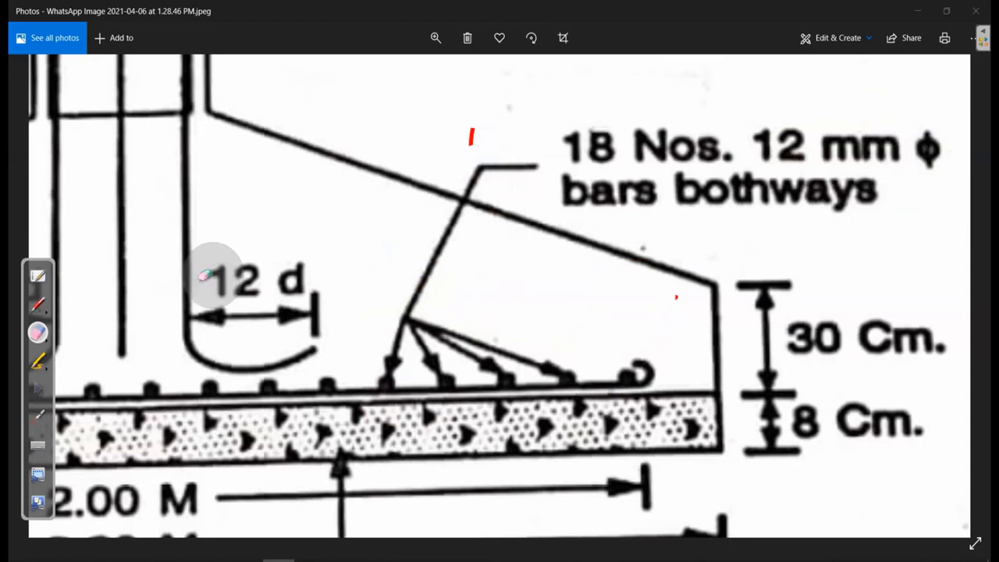
left_click(37, 388)
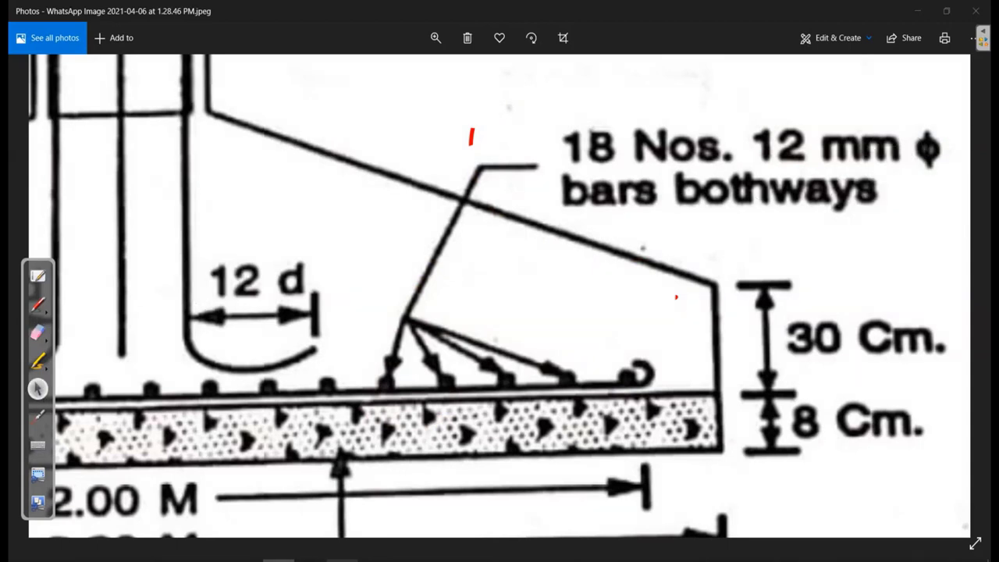
key("alt+Tab")
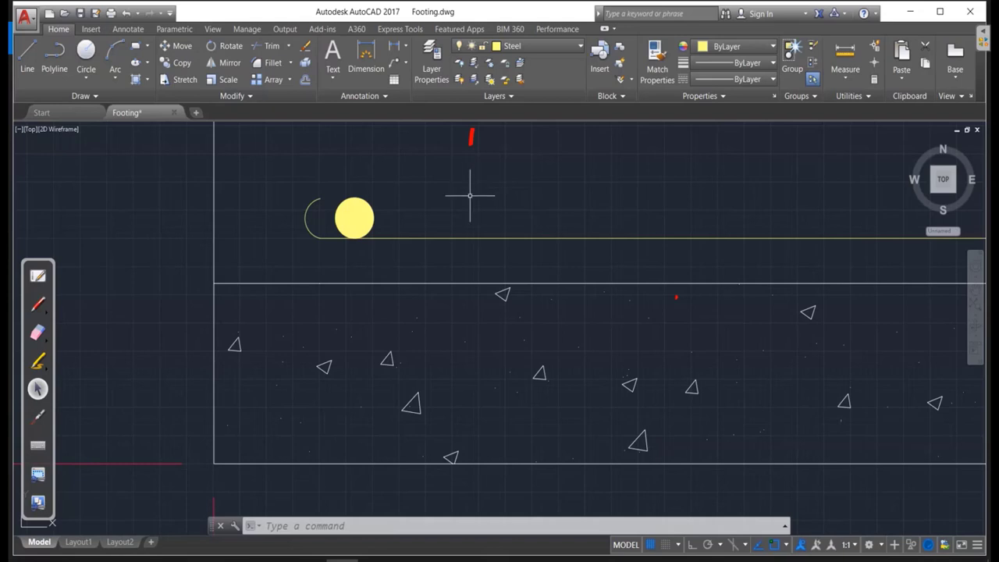
type("o")
key("Return")
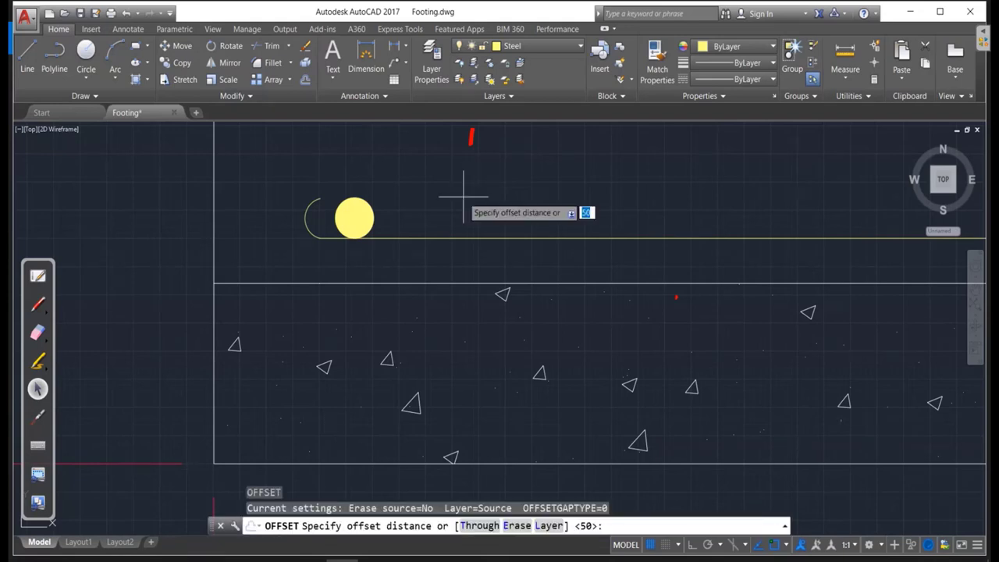
type("150")
key("Return")
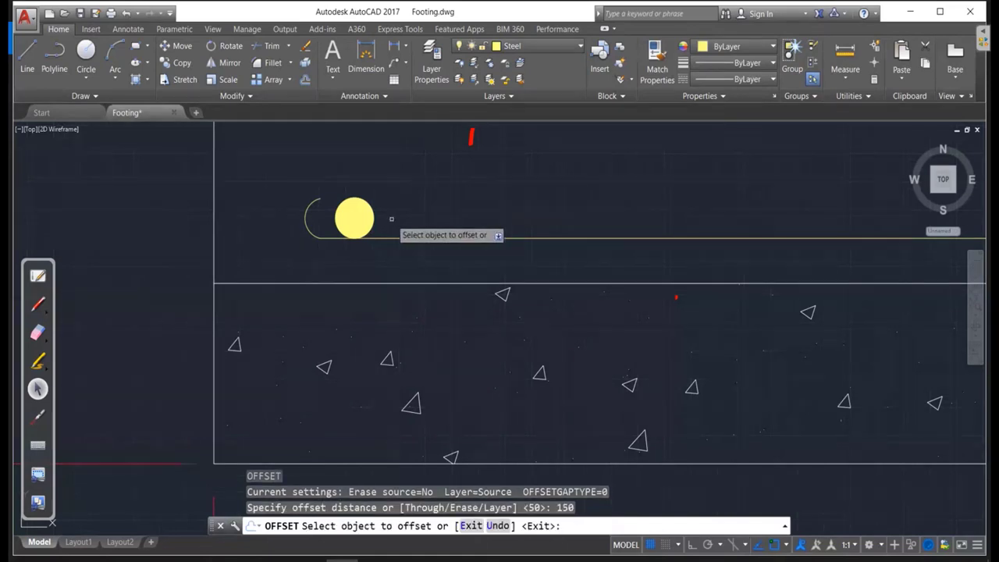
key("Down")
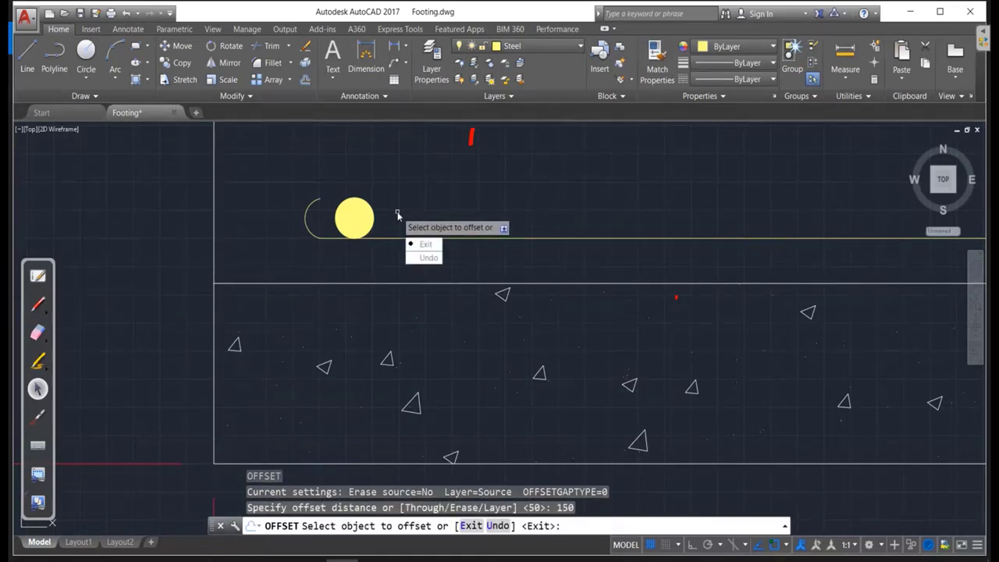
key("Return")
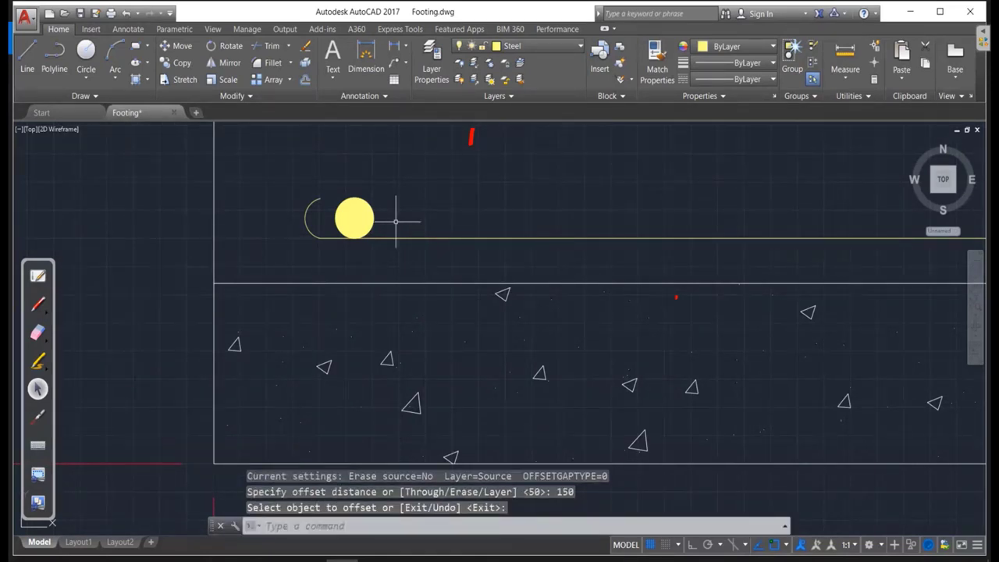
key("Return")
key("Return")
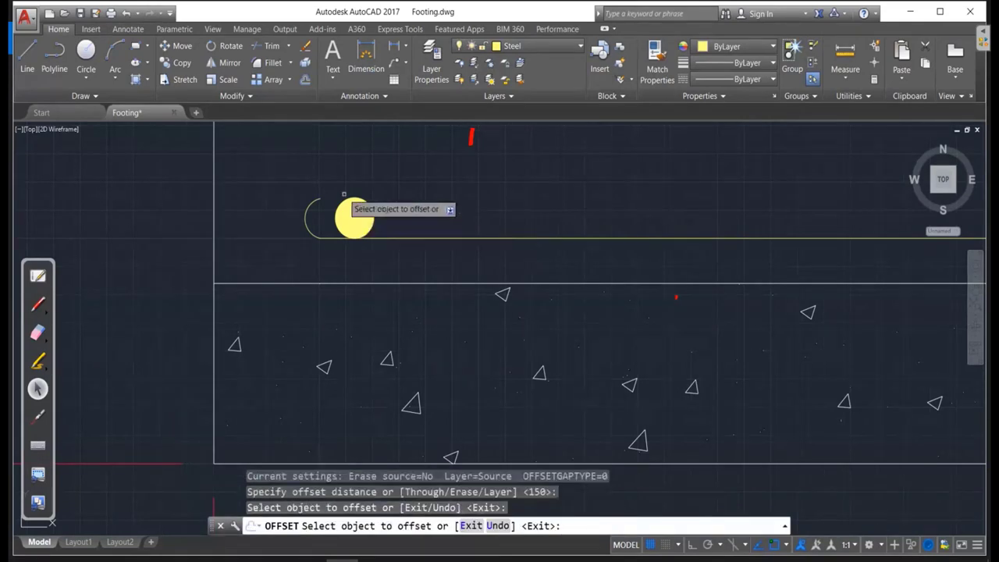
left_click(343, 194)
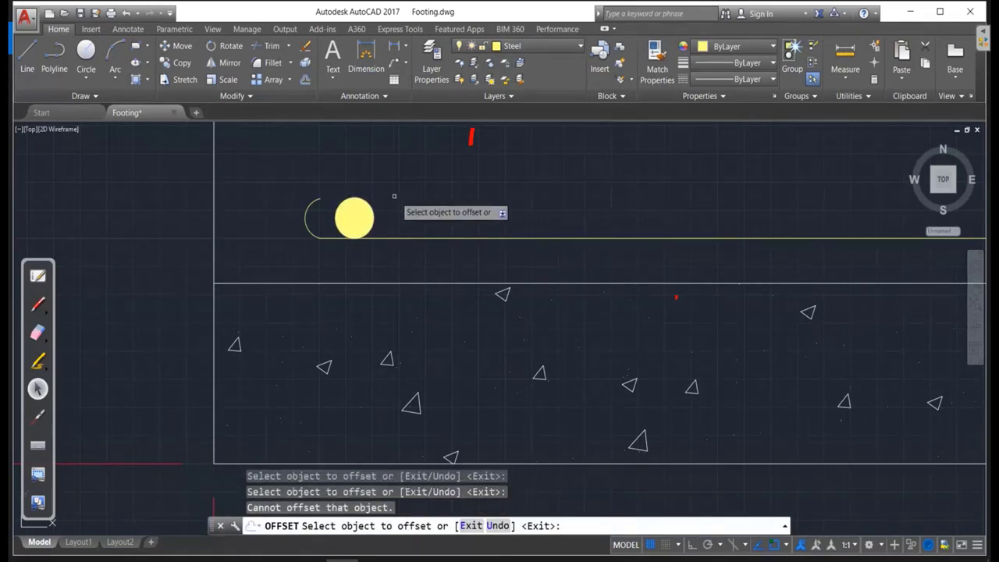
key("Down")
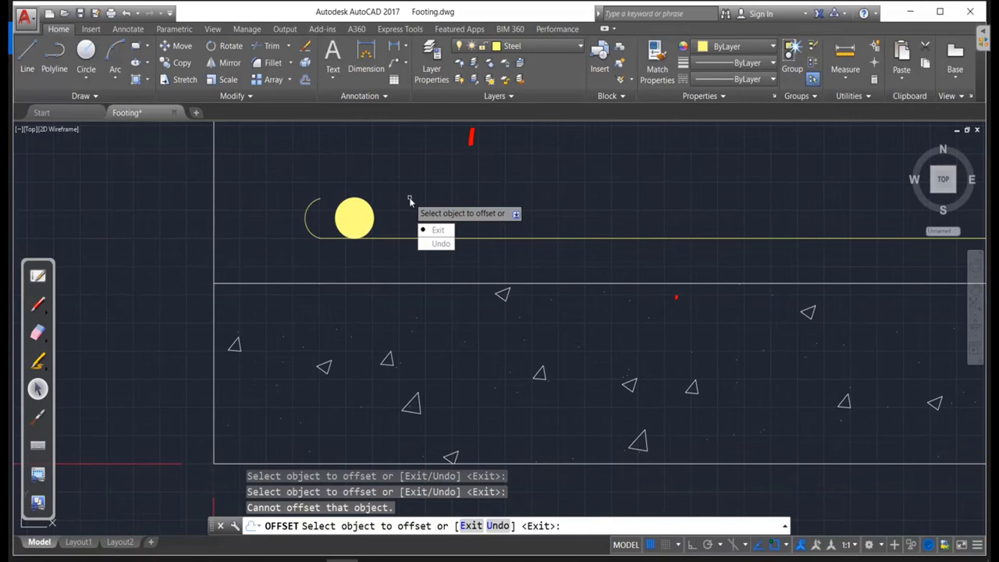
key("Return")
key("Return")
left_click(413, 216)
left_click(407, 217)
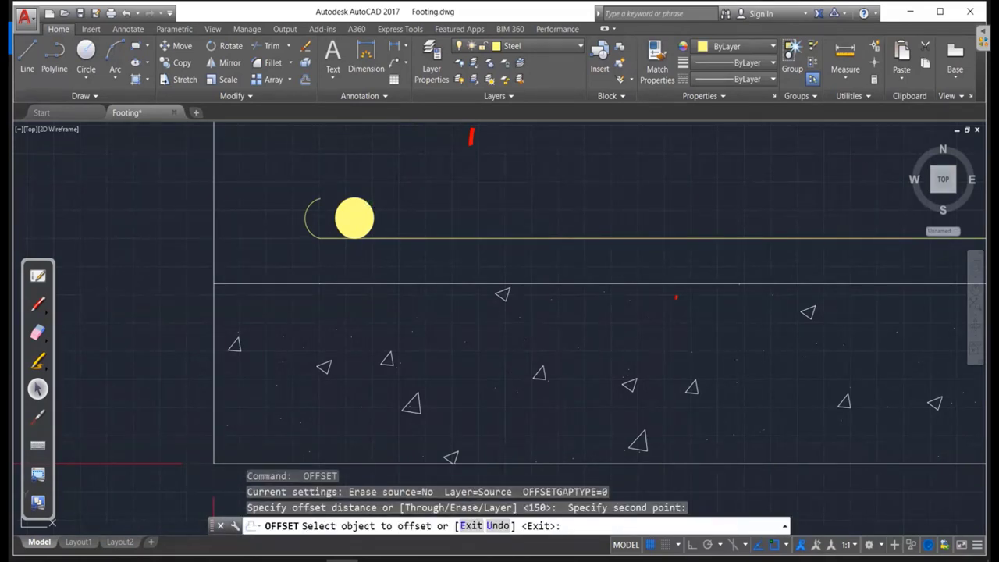
key("Escape")
key("Return")
type("150")
key("Return")
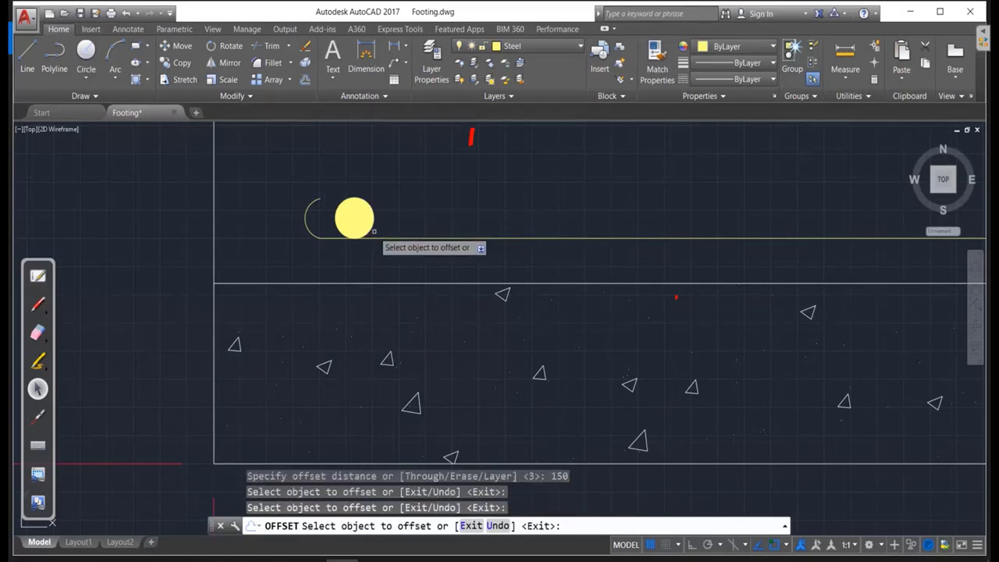
key("Return")
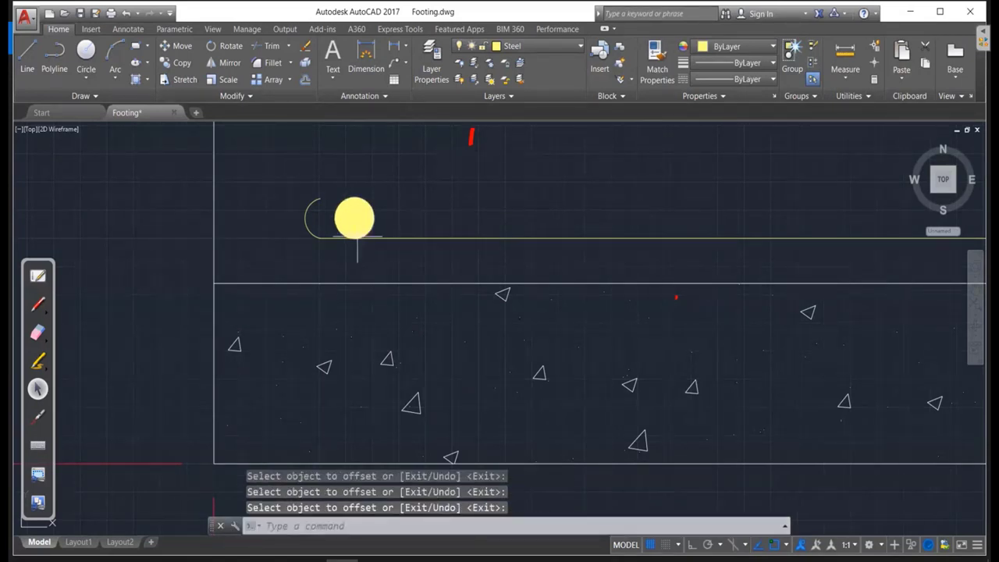
left_click(356, 236)
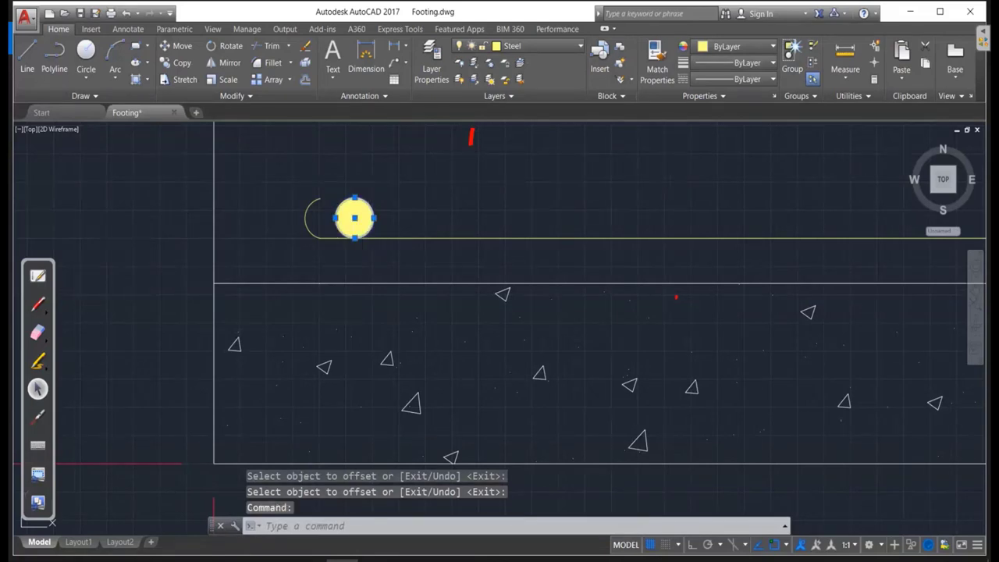
key("Escape")
key("Escape")
type("o")
key("Return")
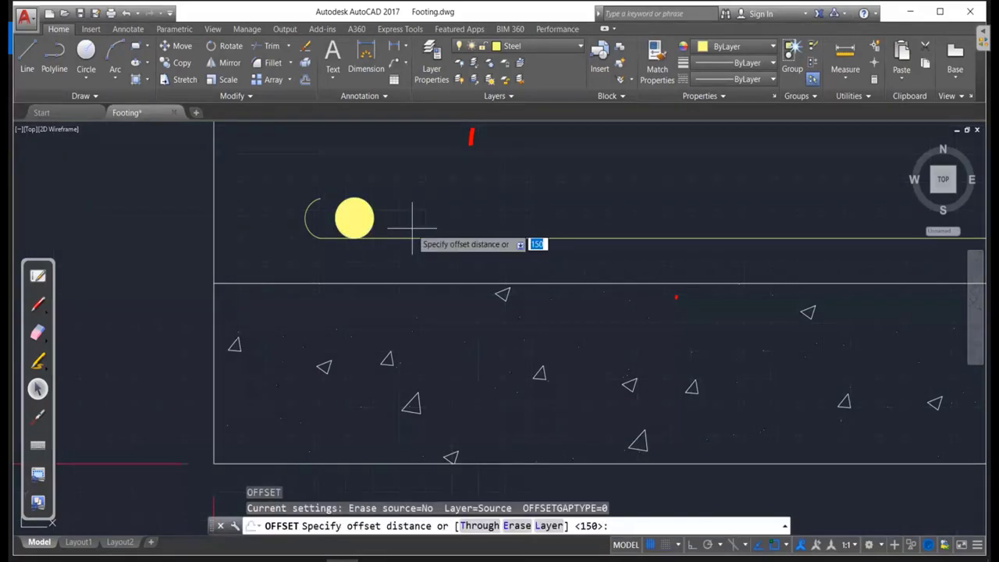
key("Return")
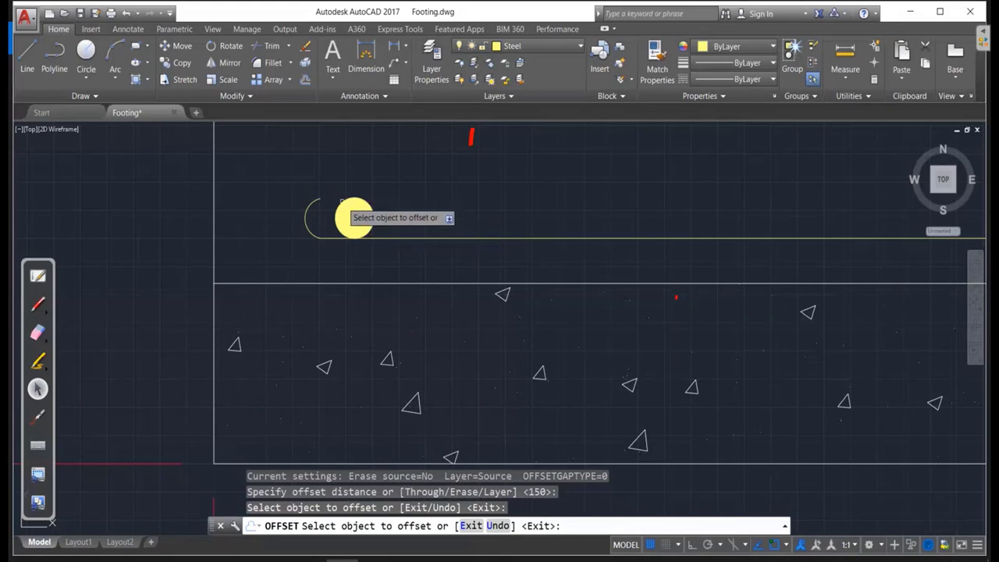
left_click(353, 218)
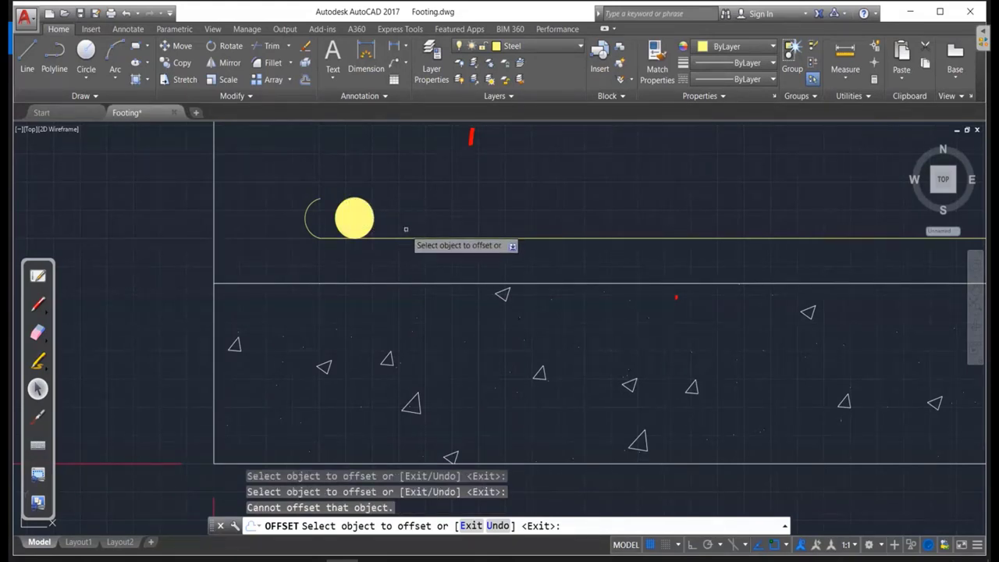
key("Escape")
scroll(422, 220, "up", 4)
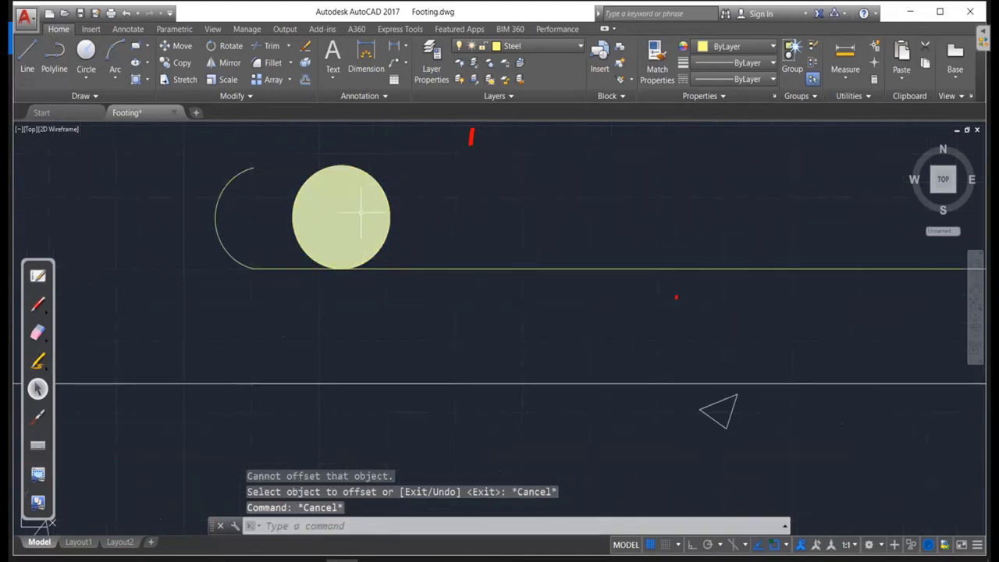
scroll(428, 221, "down", 2)
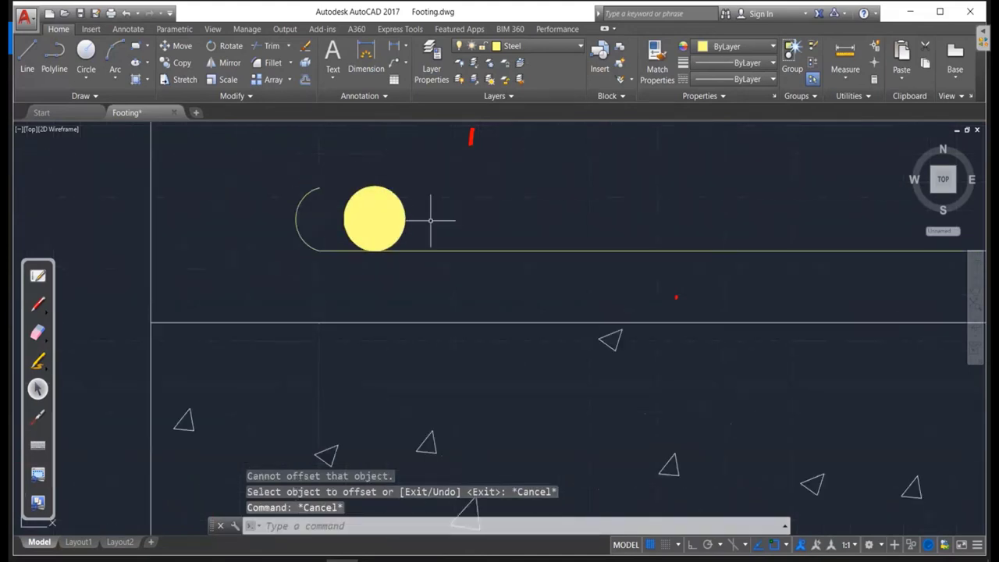
Path-array the yellow dot along the bottom bar line at 150 spacing, keeping 16 items.
type("AR")
key("Return")
left_click(424, 223)
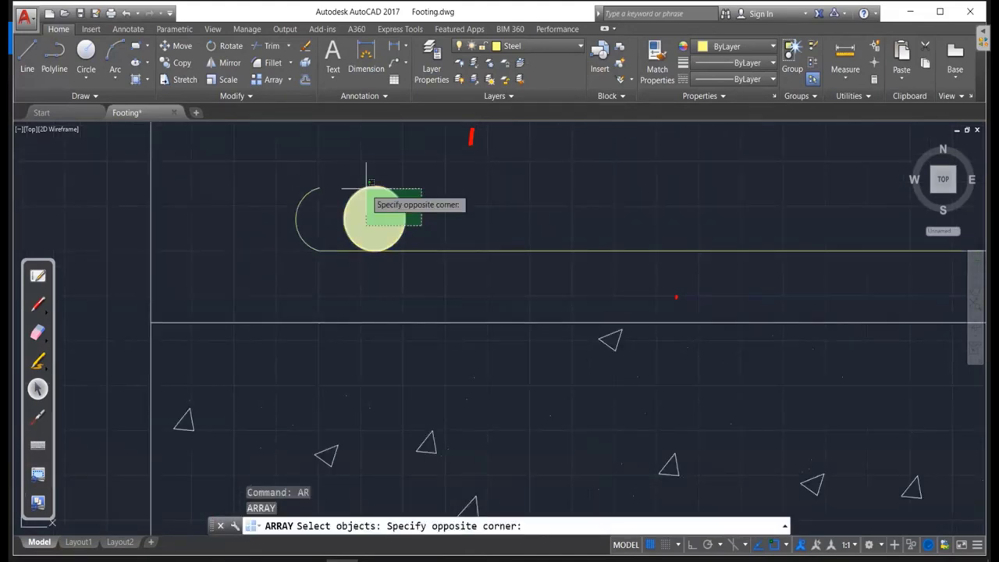
left_click(378, 192)
key("Return")
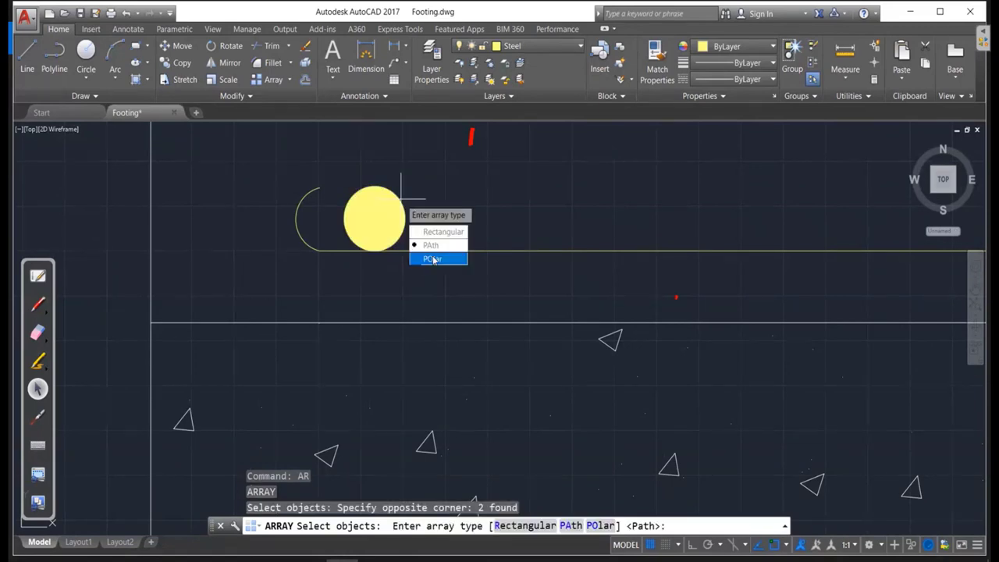
left_click(429, 244)
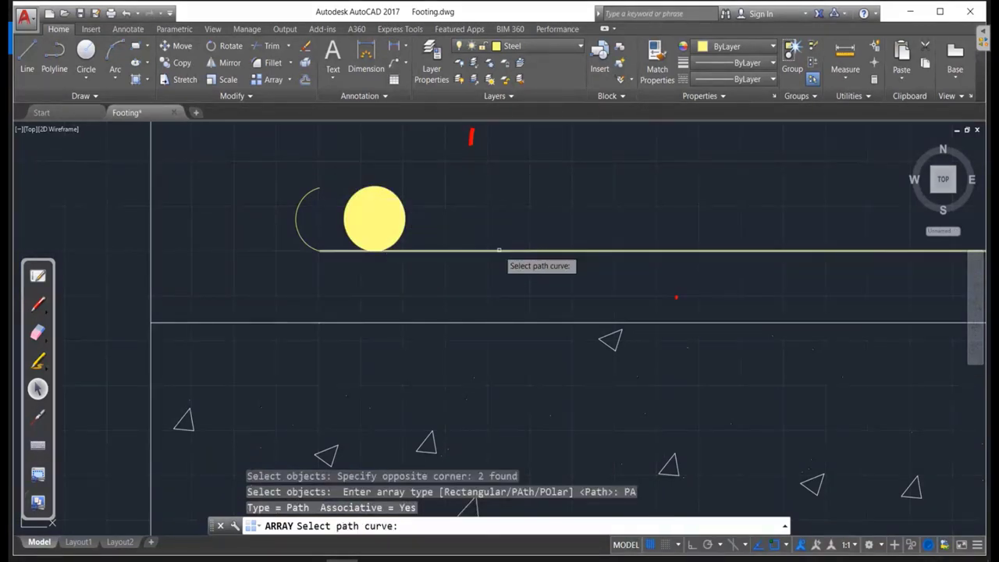
left_click(497, 251)
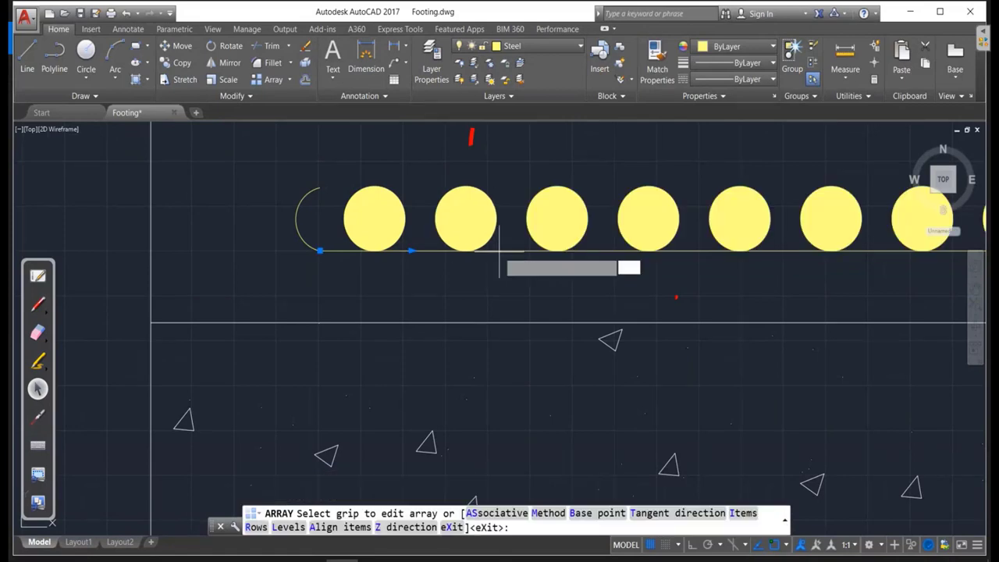
key("Down")
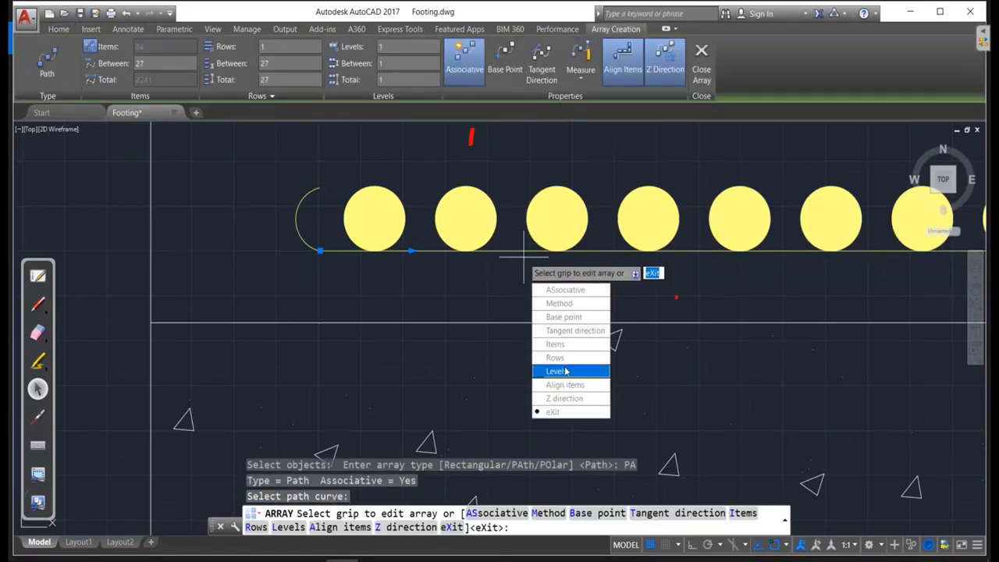
left_click(555, 344)
type("15")
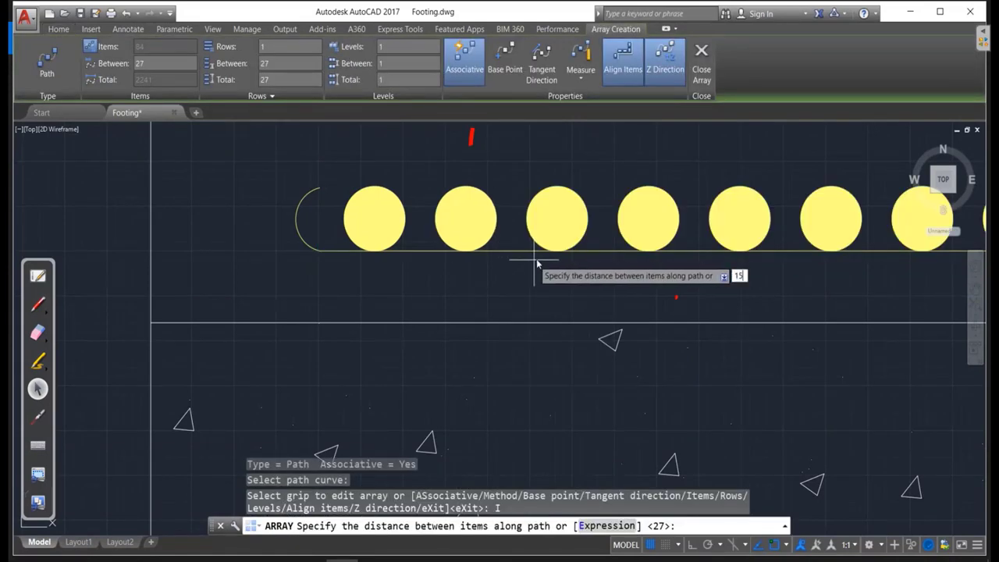
type("0")
key("Return")
key("Return")
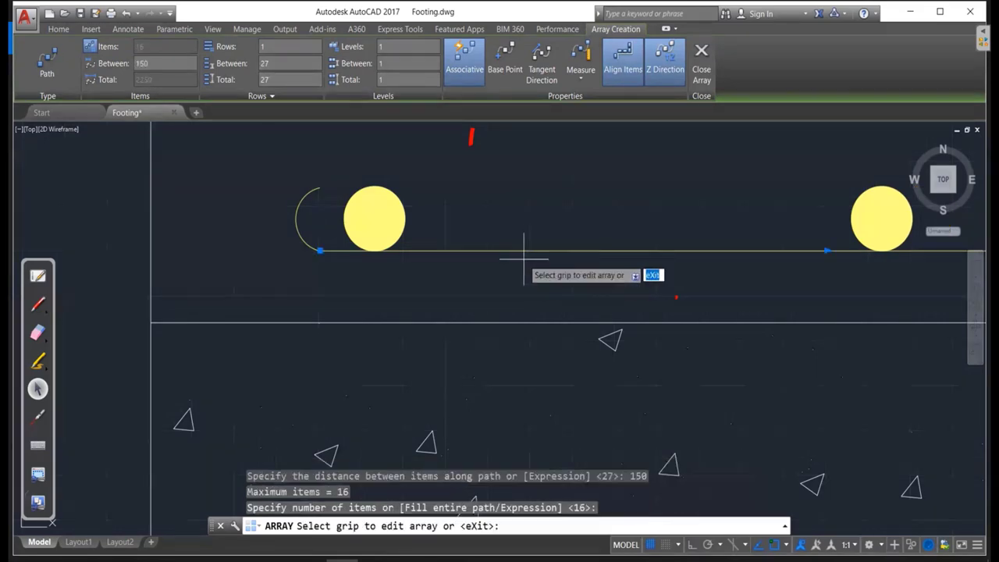
key("Return")
scroll(475, 271, "down", 2)
scroll(474, 271, "down", 5)
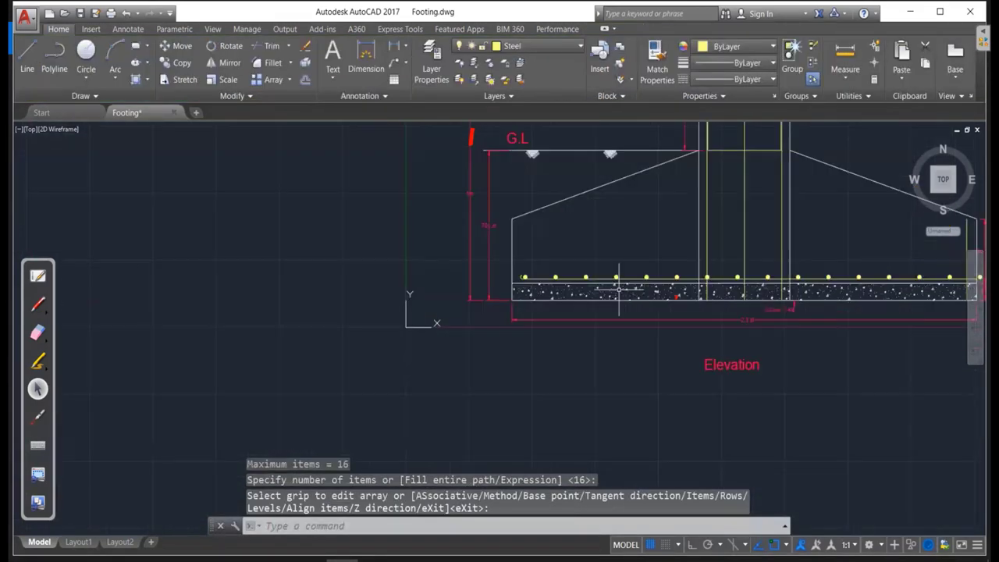
middle_click_drag(474, 271, 148, 240)
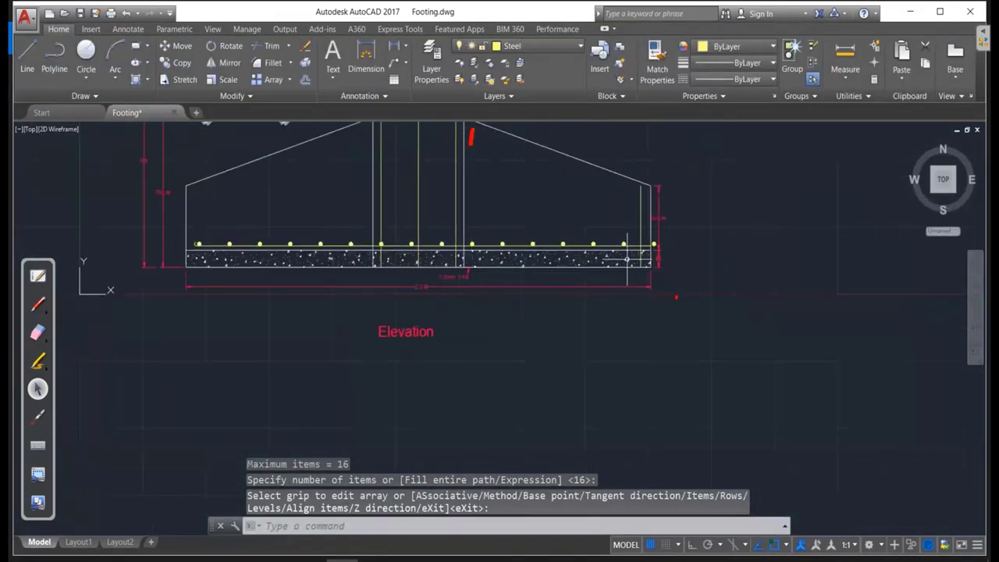
scroll(665, 244, "up", 3)
scroll(665, 244, "up", 3)
scroll(665, 243, "up", 2)
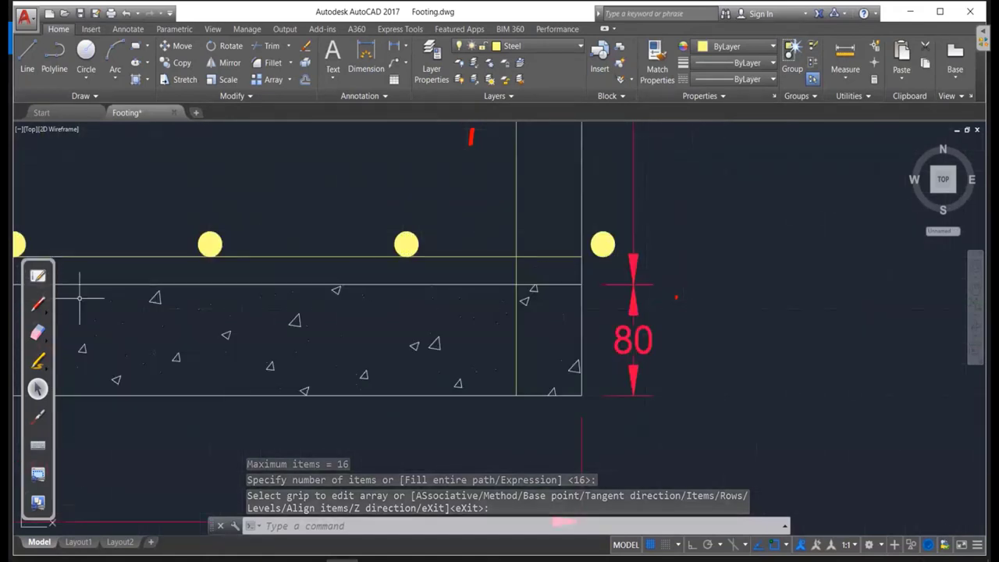
left_click(38, 304)
left_click_drag(616, 207, 555, 305)
left_click_drag(552, 219, 634, 281)
mouse_move(553, 247)
left_mouse_down()
mouse_move(414, 245)
mouse_move(431, 253)
left_mouse_up()
left_click_drag(449, 209, 417, 248)
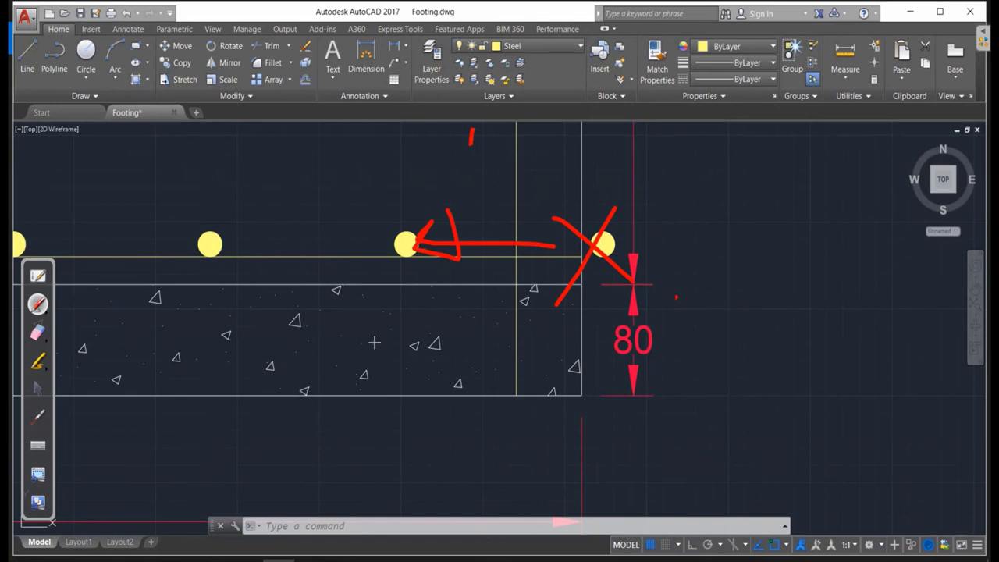
left_click(38, 388)
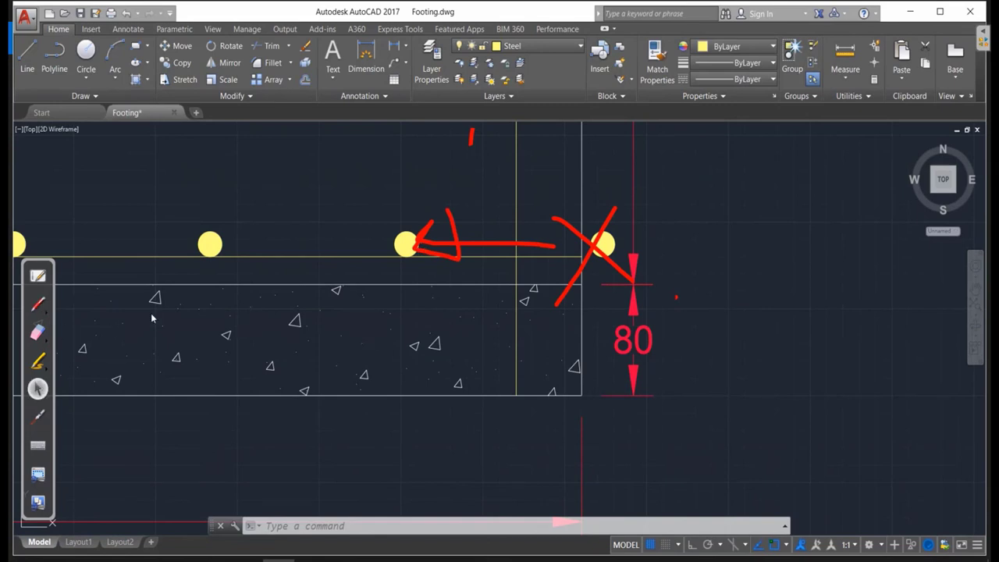
left_click(37, 304)
left_click_drag(142, 189, 201, 212)
left_click_drag(186, 166, 223, 209)
left_click_drag(248, 168, 268, 268)
mouse_move(251, 187)
left_mouse_down()
mouse_move(347, 184)
mouse_move(387, 107)
mouse_move(433, 139)
left_mouse_up()
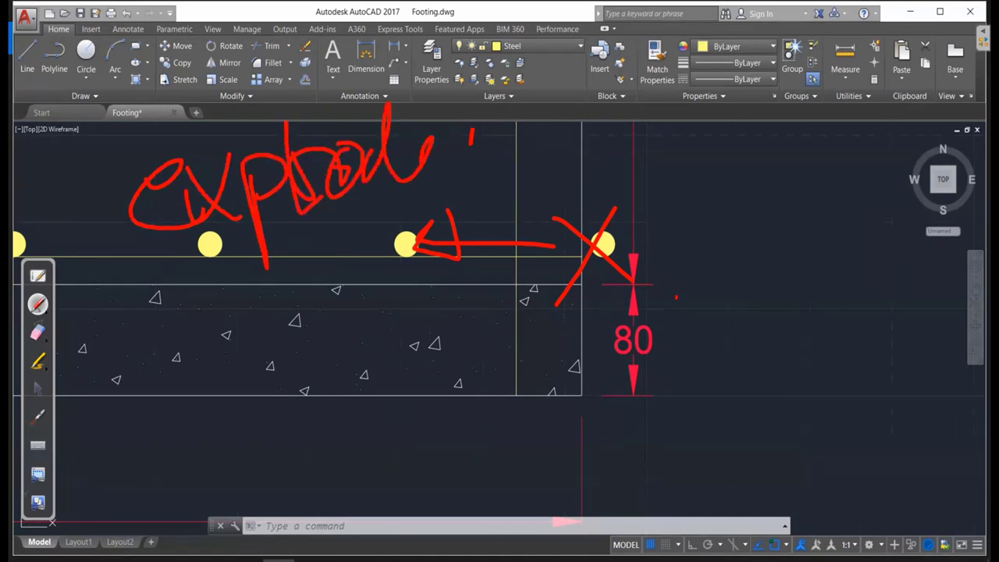
left_click(37, 332)
left_click_drag(148, 195, 458, 117)
left_click_drag(229, 150, 602, 242)
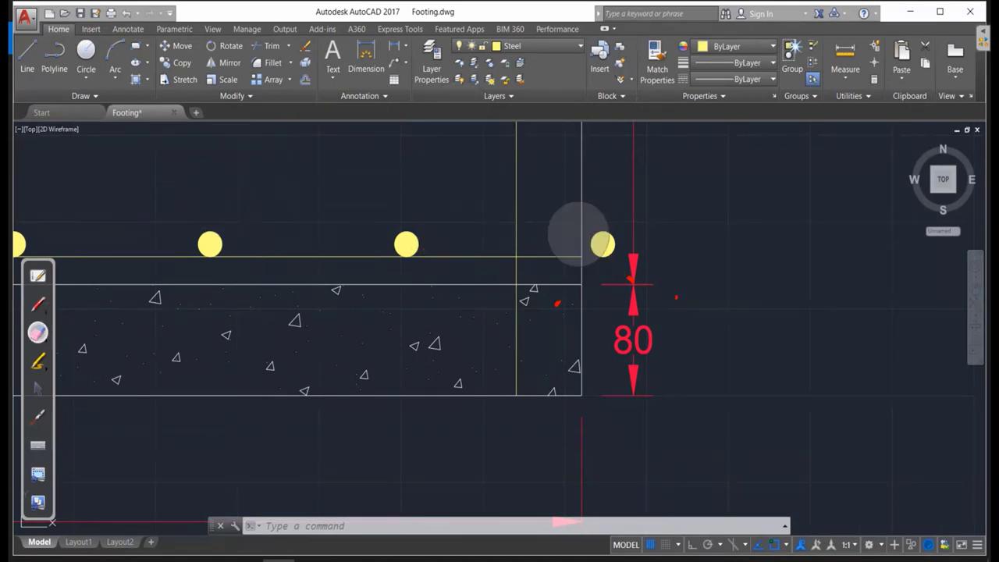
Explode the rebar dot array and delete the dot at the footing's right end.
left_click(38, 388)
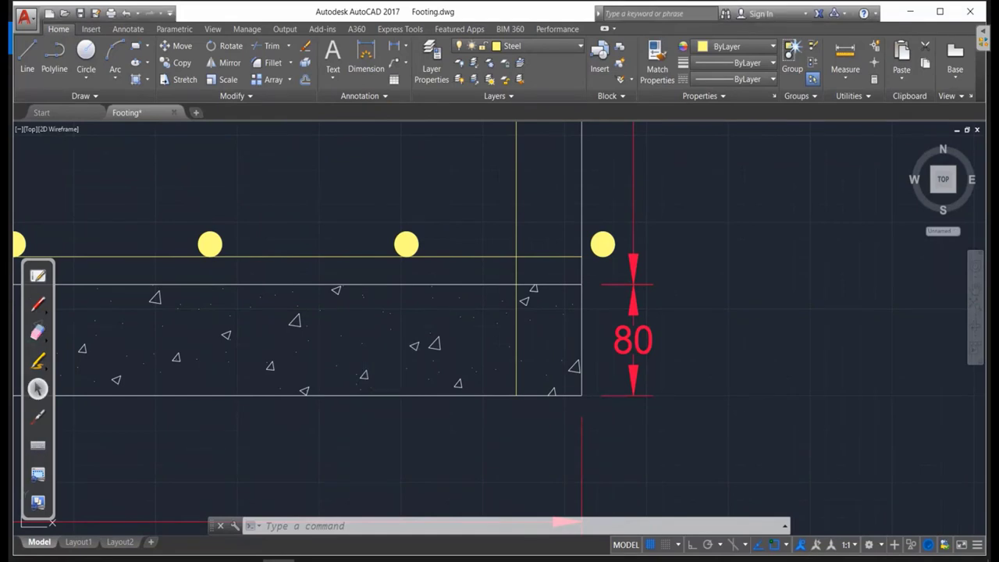
type("e")
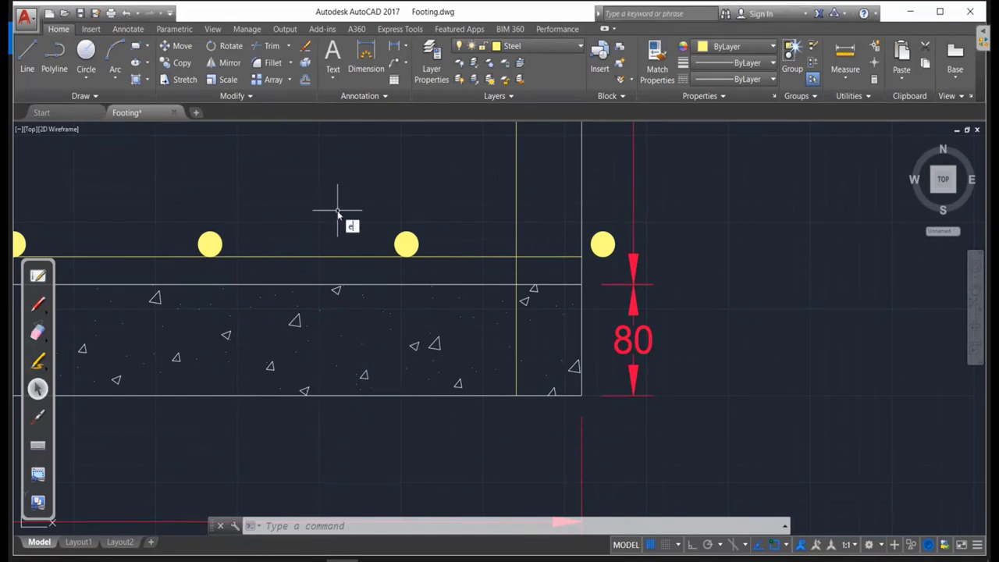
type("x")
type("pl")
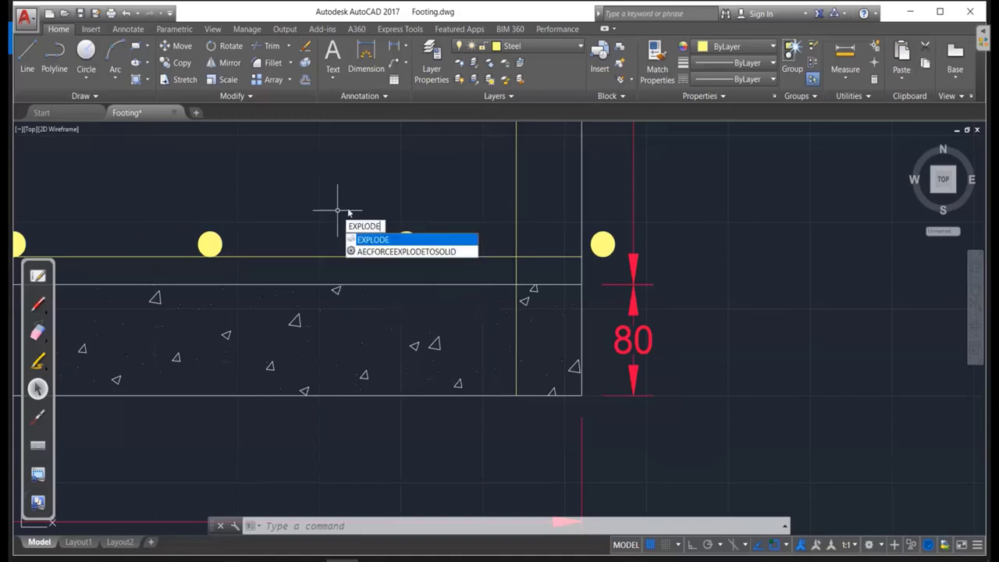
key("Return")
left_click(603, 244)
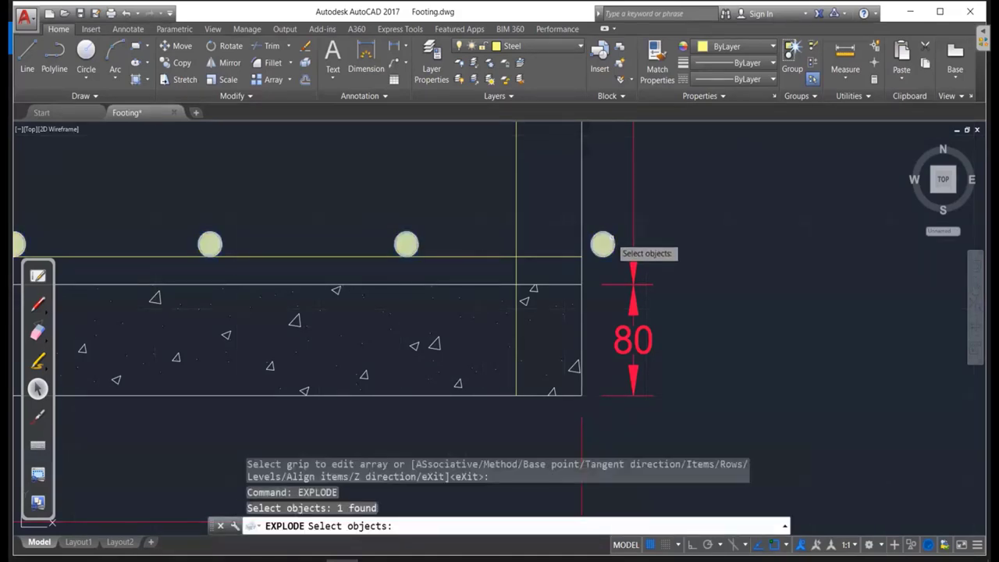
key("Return")
left_click(598, 247)
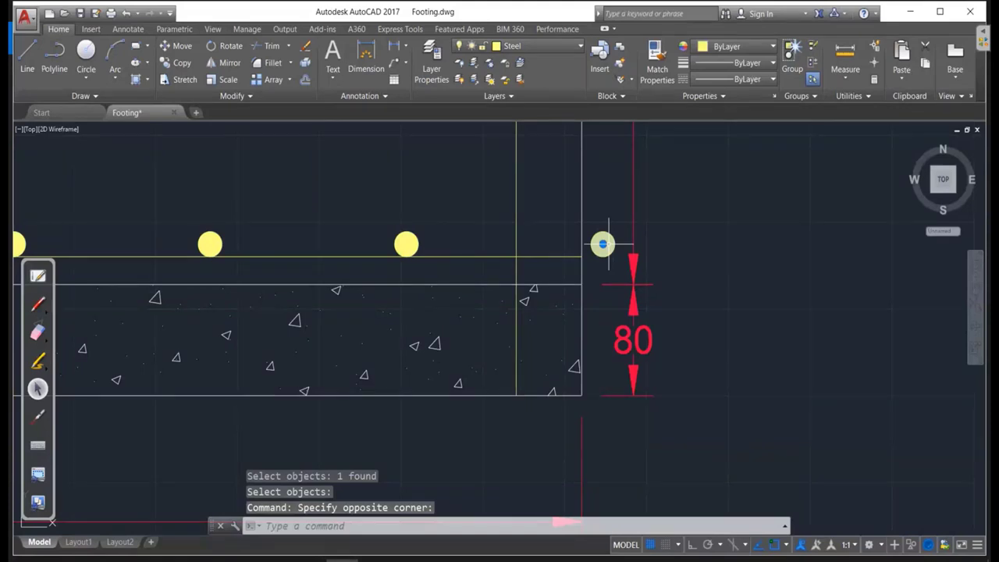
key("Delete")
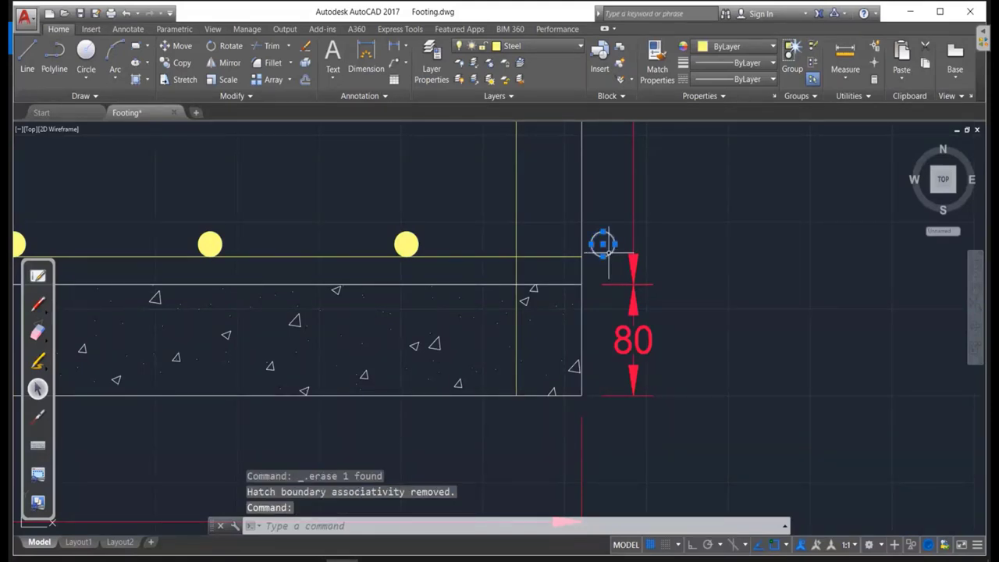
Copy the right rebar dot to a new spot farther right along the bar.
scroll(703, 265, "down", 3)
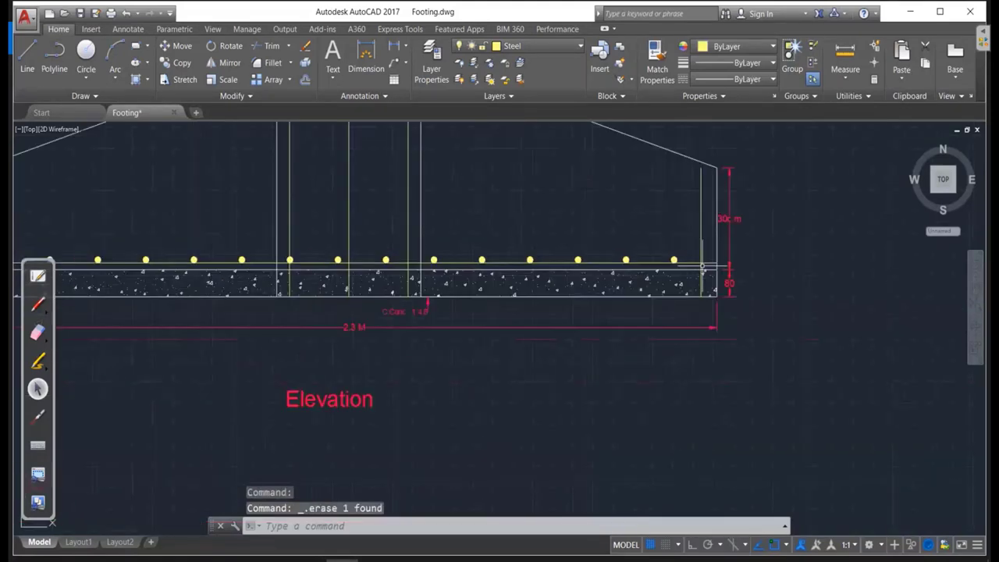
scroll(406, 258, "down", 2)
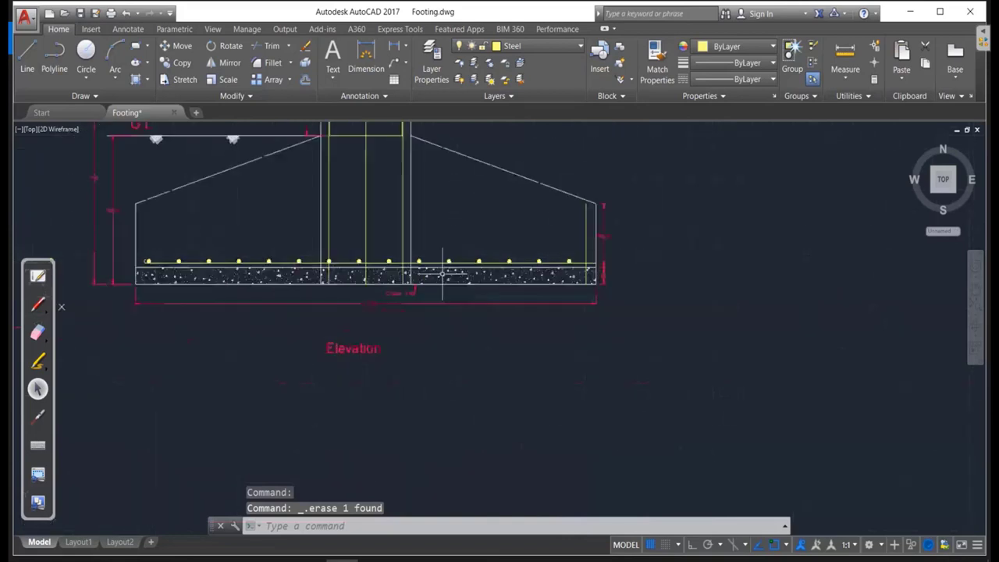
scroll(631, 267, "up", 5)
scroll(586, 262, "up", 2)
type("c")
key("Return")
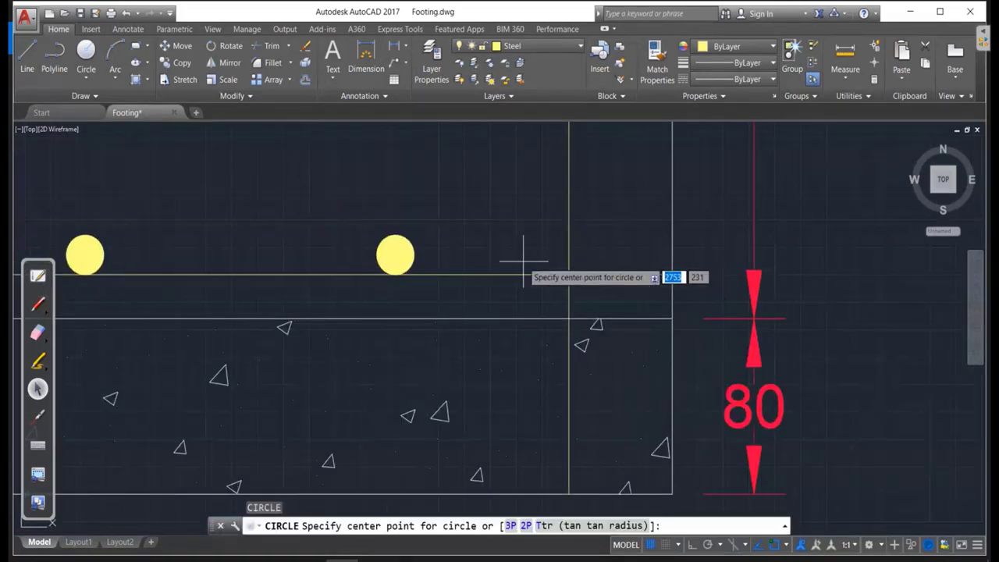
key("Escape")
key("Escape")
key("Escape")
type("co")
key("Return")
left_click(455, 257)
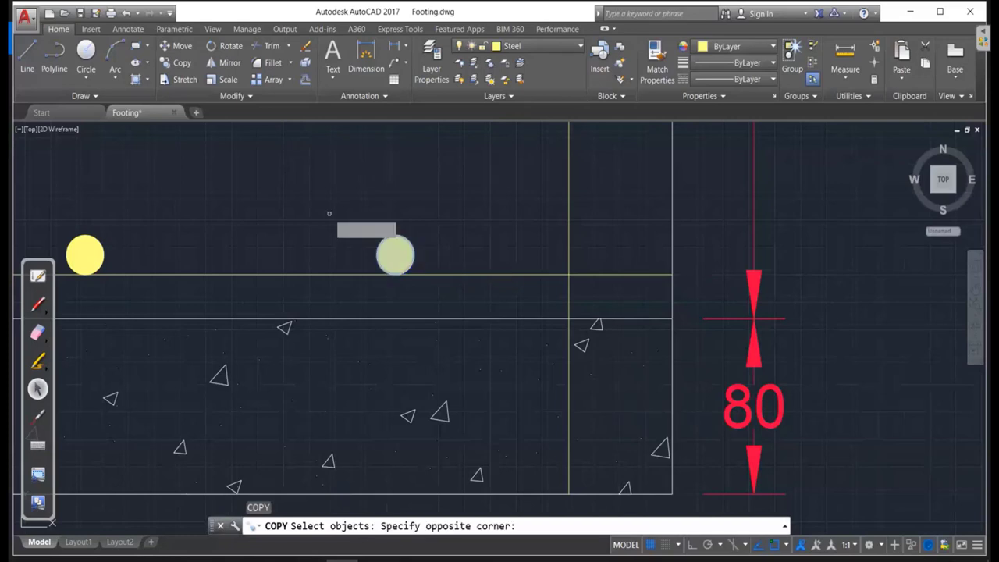
left_click(337, 224)
key("Return")
left_click(395, 273)
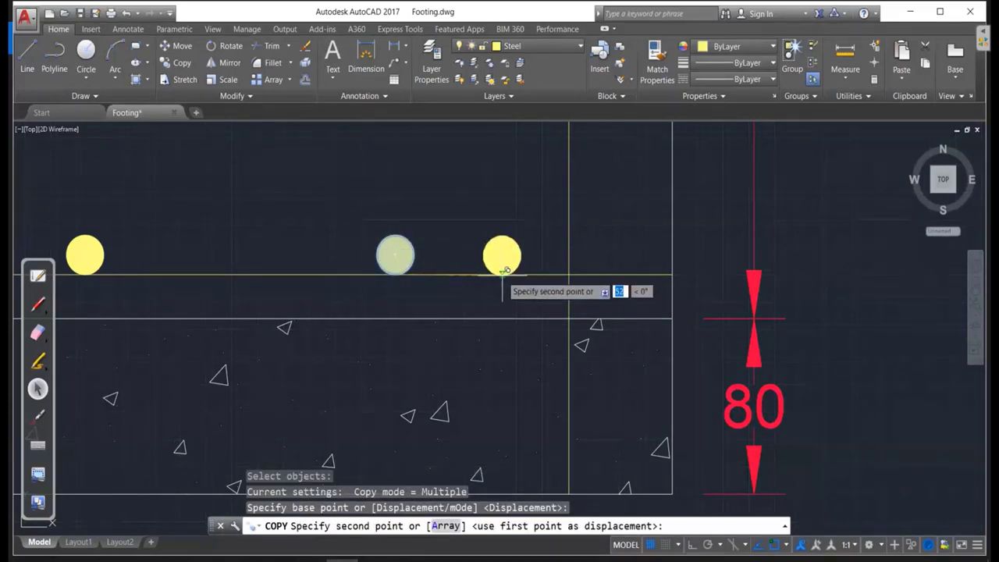
left_click(503, 271)
key("Escape")
Move the middle rebar dot left so it sits midway between the others.
type("m")
key("Return")
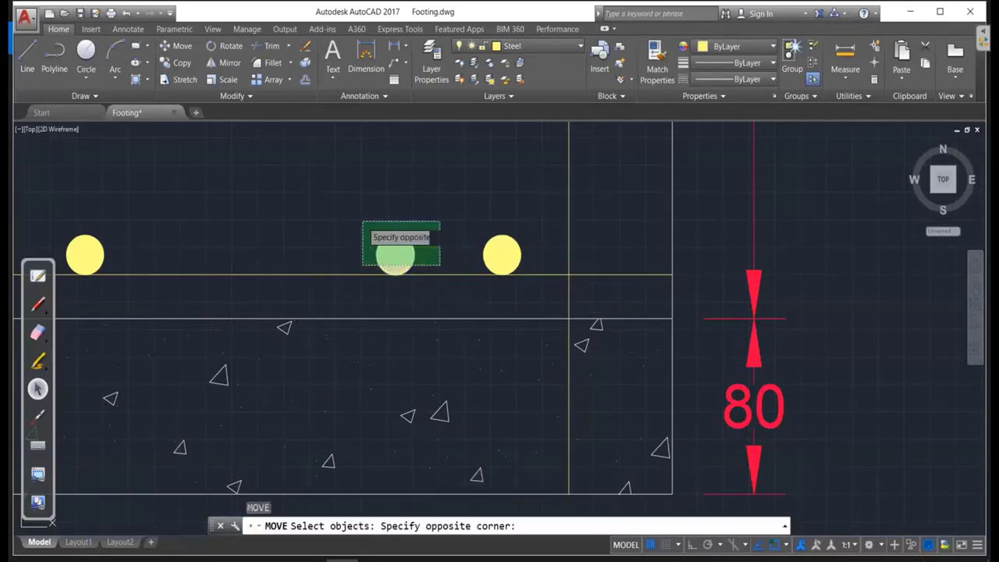
left_click_drag(440, 263, 363, 220)
key("Return")
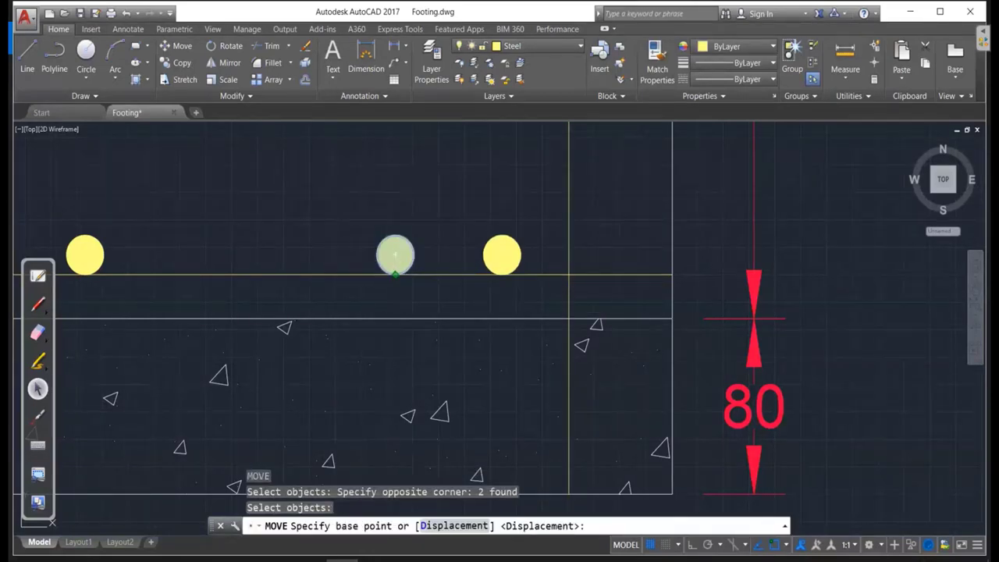
left_click(395, 274)
left_click(291, 273)
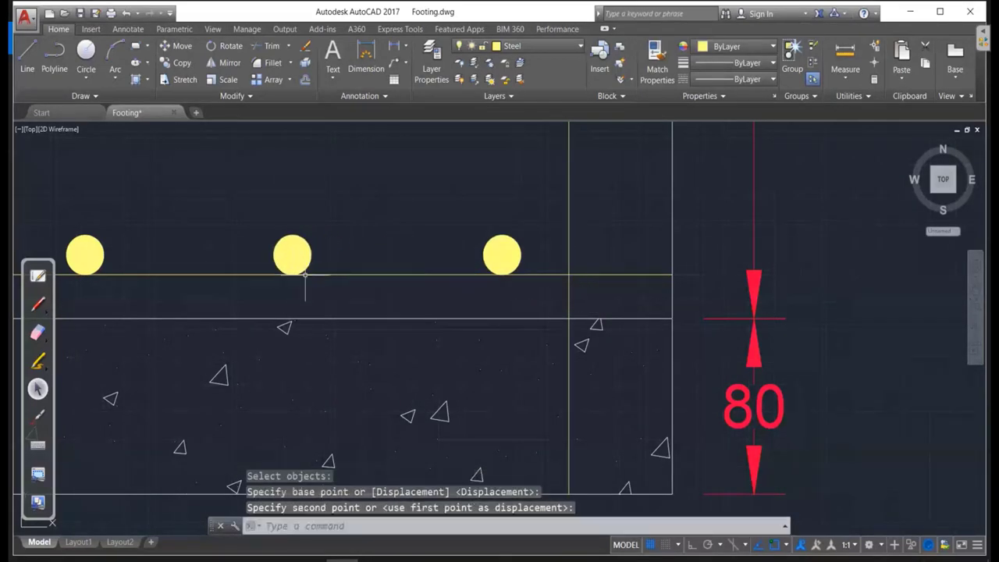
key("Escape")
key("Escape")
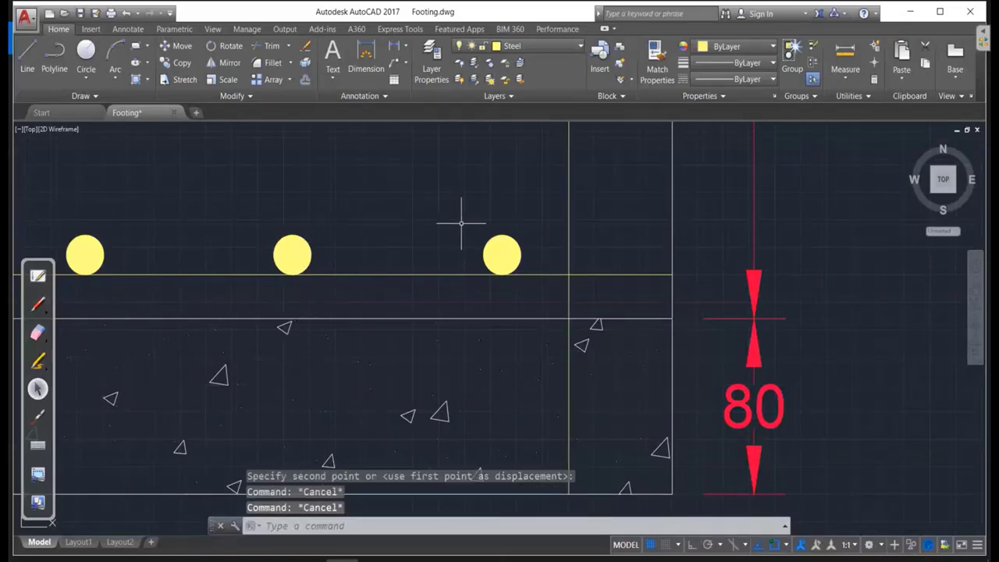
Draw an 18-diameter two-point circle at the main bar's end.
scroll(611, 266, "up", 2)
scroll(602, 263, "up", 2)
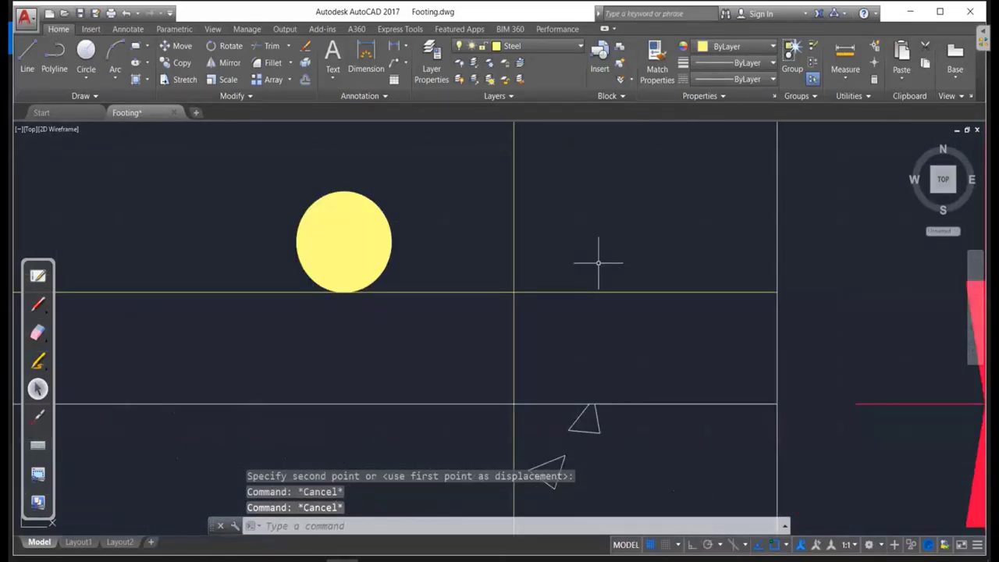
type("c")
key("Return")
type("2p")
key("Return")
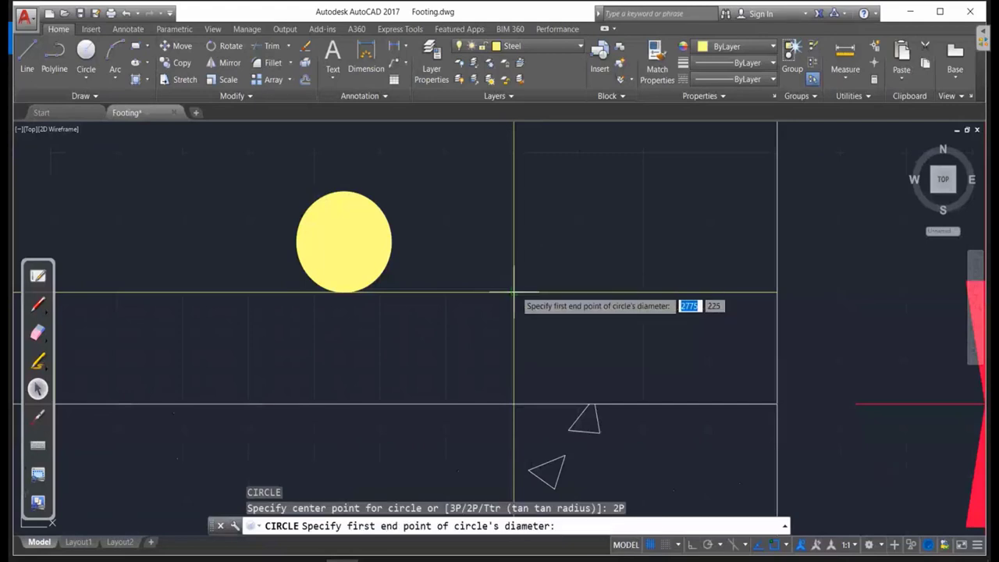
left_click(513, 292)
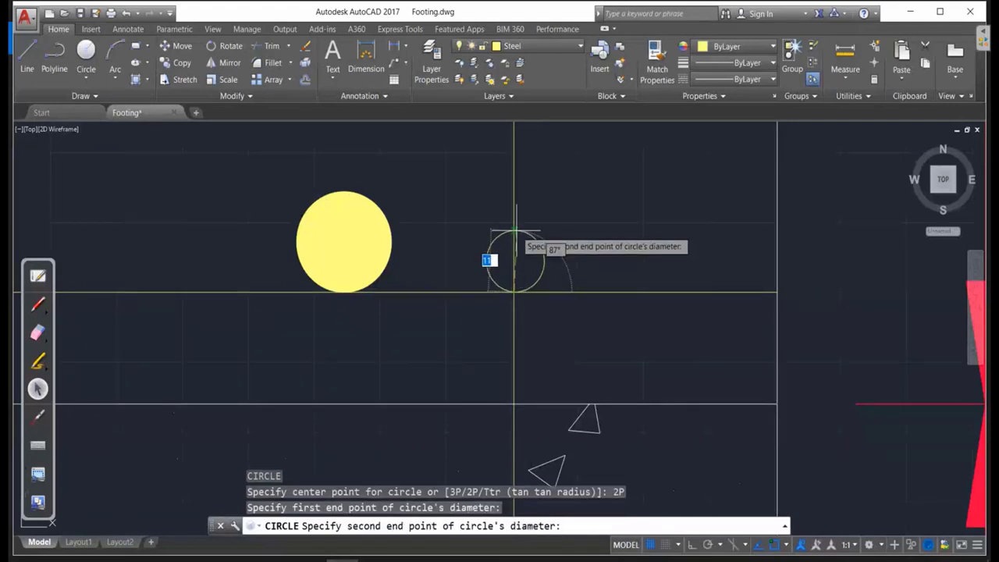
key("Return")
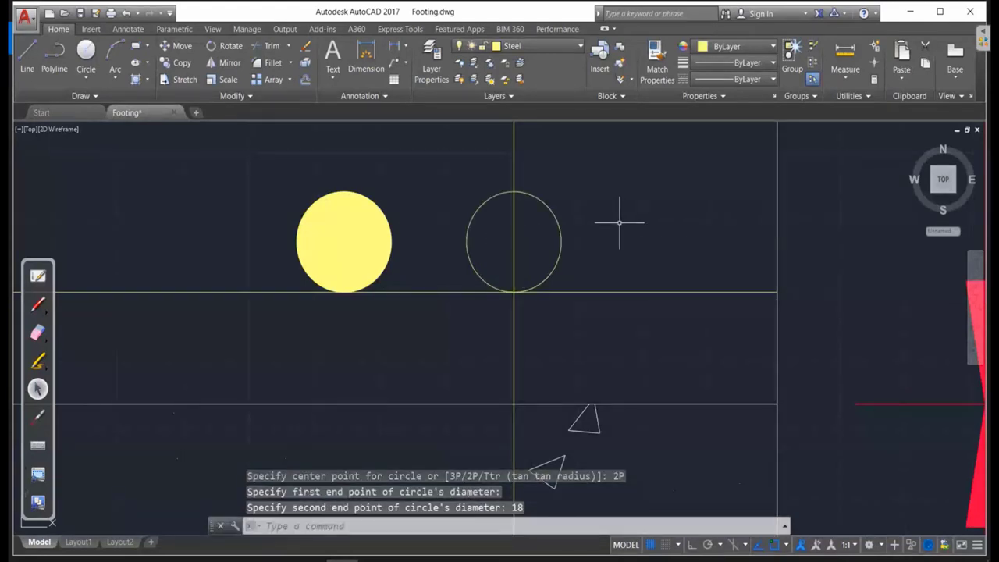
Trim away the circle's left half to leave a semicircular hook.
scroll(616, 224, "down", 2)
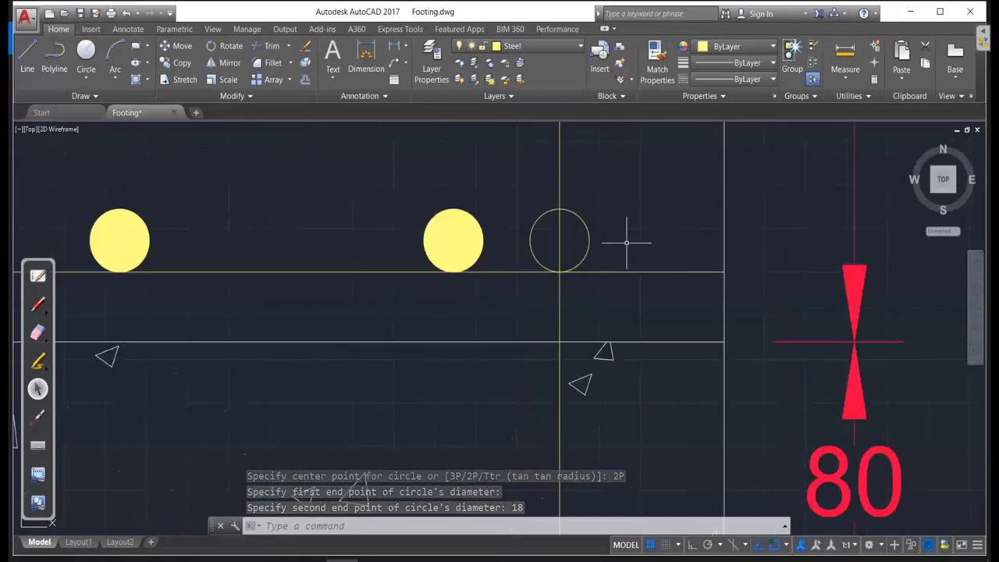
type("tr")
key("Return")
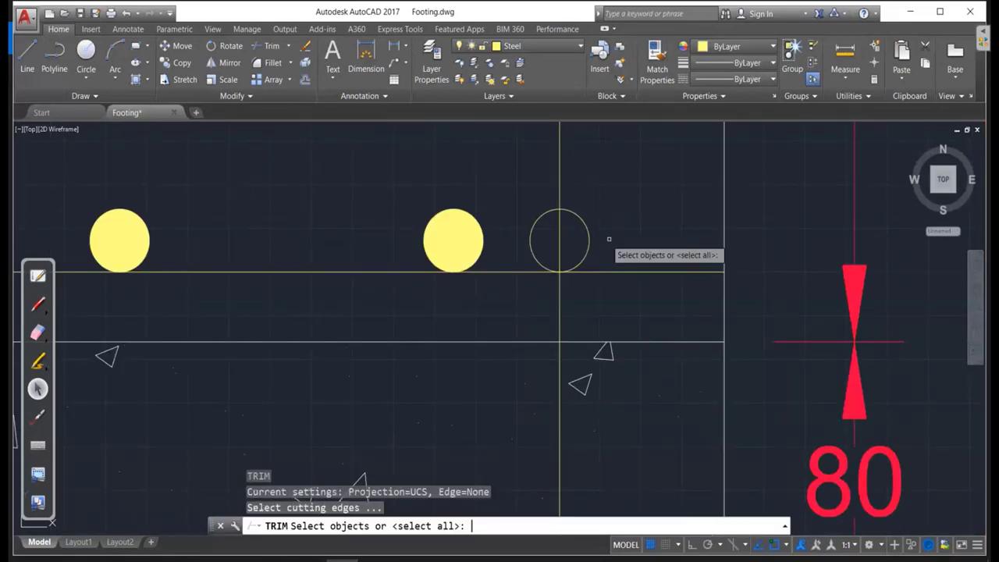
key("Return")
left_click(555, 234)
left_click(528, 207)
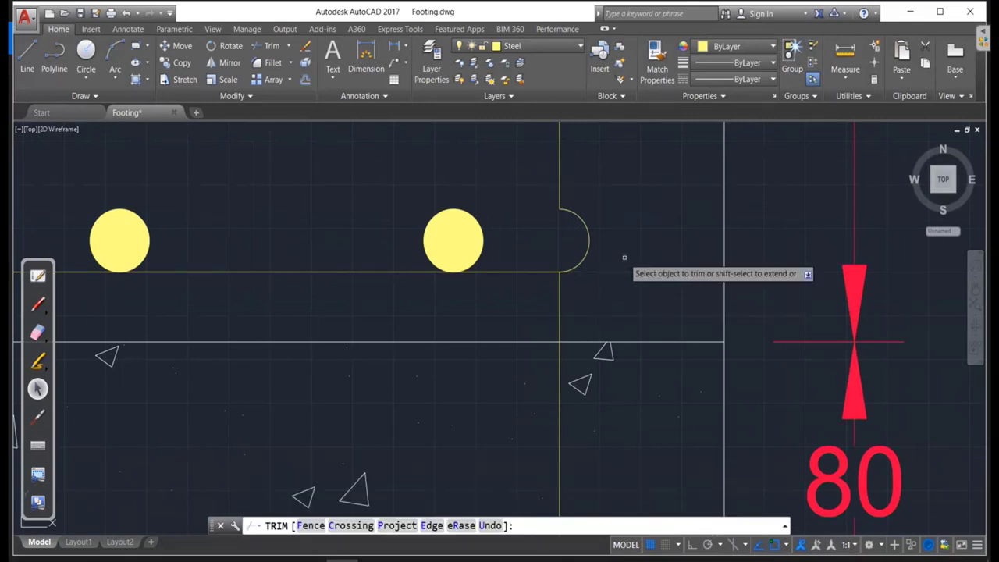
key("Escape")
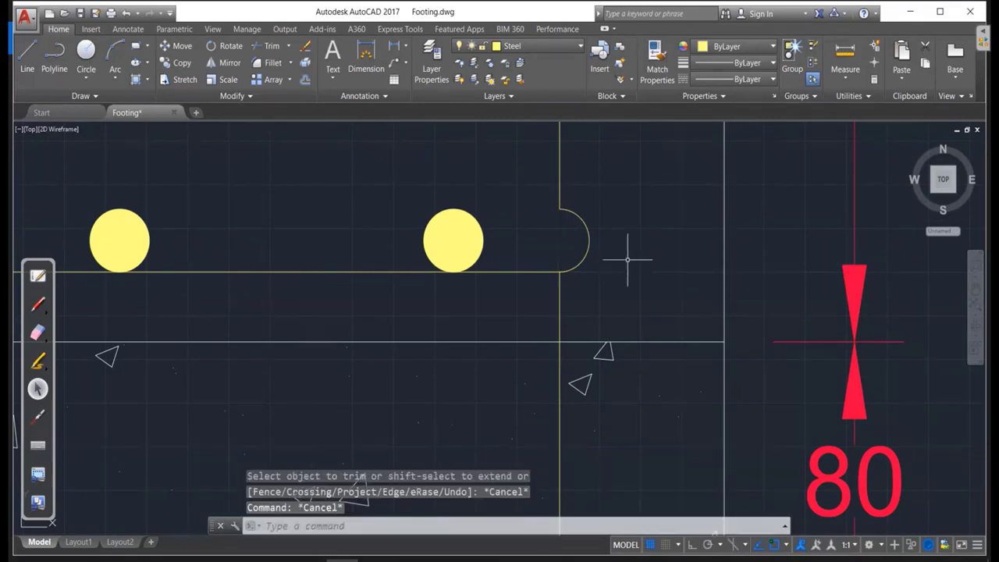
Erase the vertical line above the hook and a second leftover line.
type("e")
key("Return")
left_click(555, 165)
left_click(535, 151)
left_click(615, 174)
left_click(539, 157)
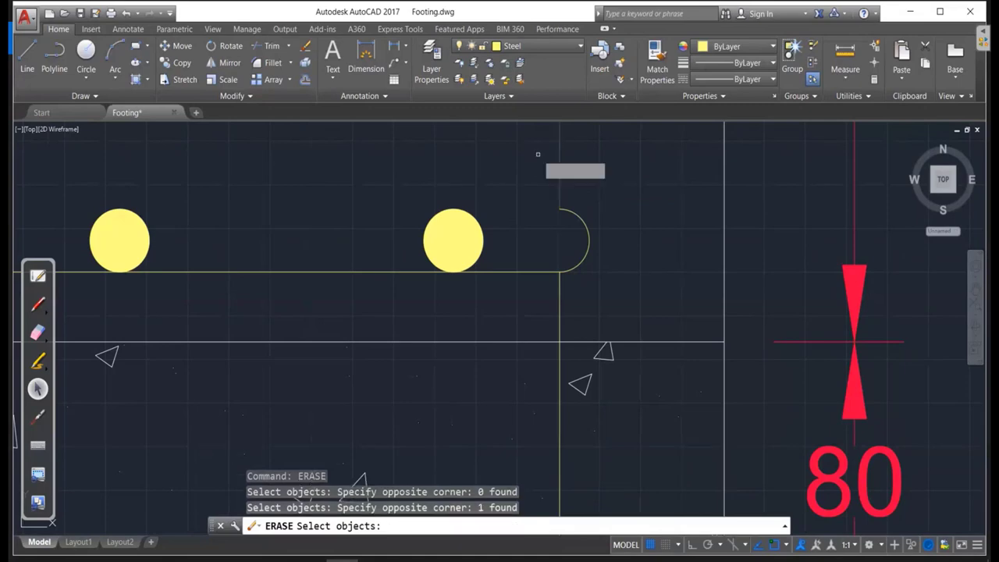
left_click(580, 304)
left_click(531, 286)
scroll(669, 263, "down", 3)
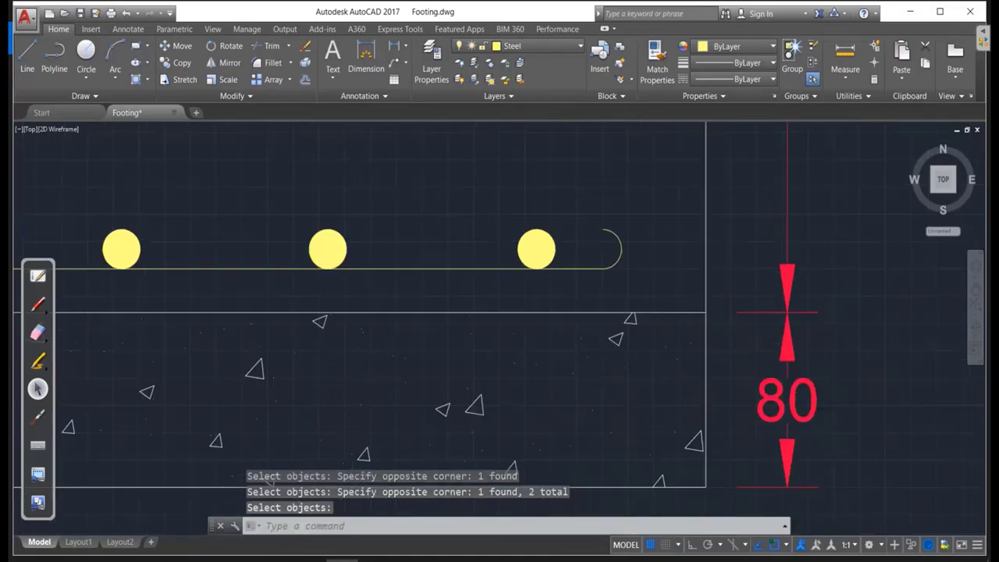
scroll(708, 270, "down", 4)
scroll(709, 269, "down", 2)
scroll(397, 319, "up", 2)
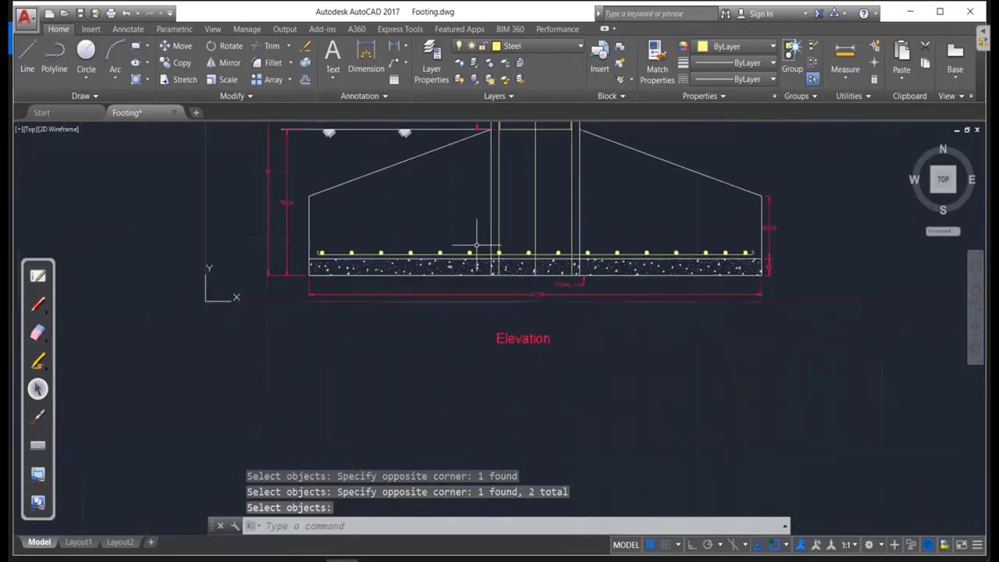
scroll(555, 252, "up", 4)
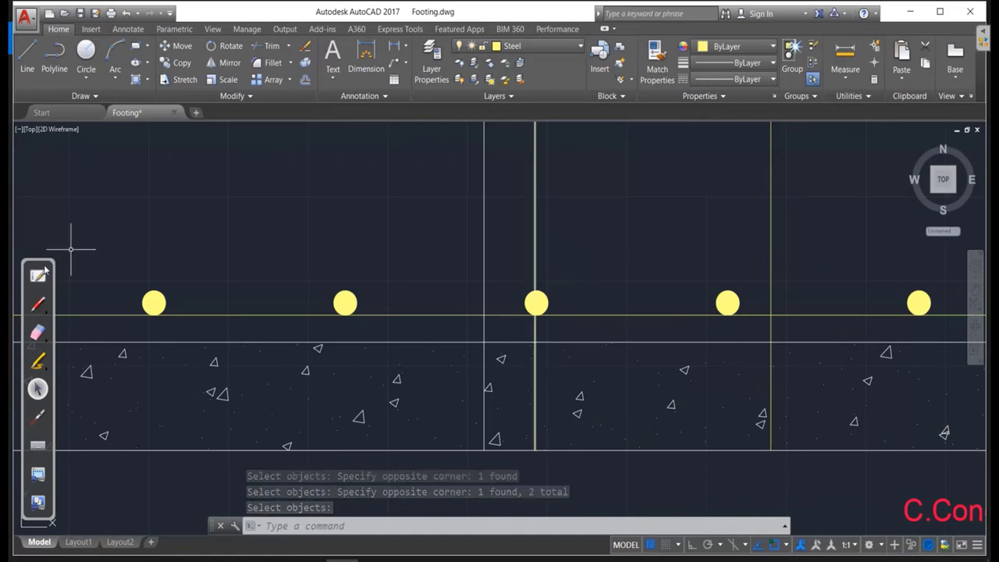
left_click(37, 305)
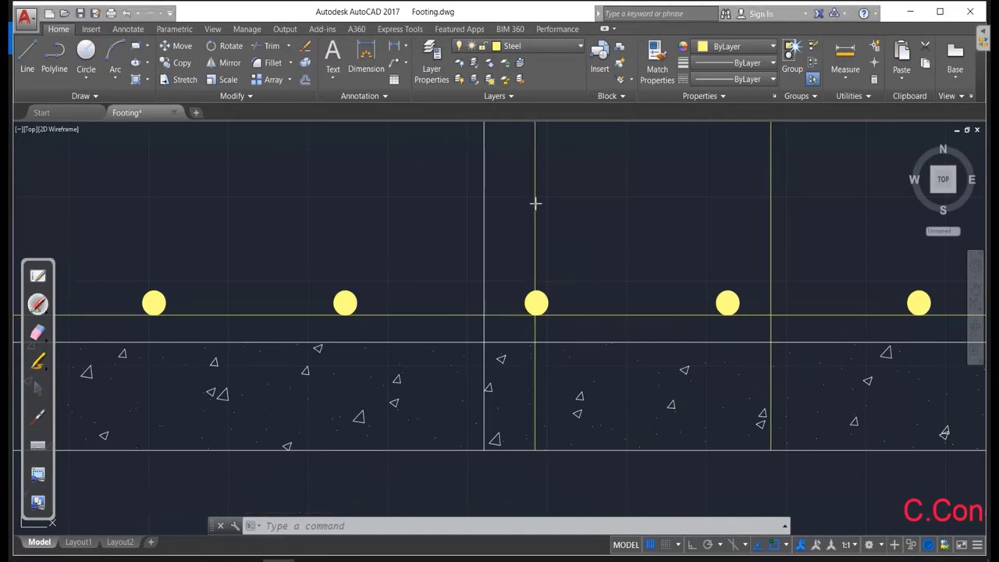
mouse_move(535, 203)
left_mouse_down()
mouse_move(434, 251)
mouse_move(399, 209)
left_mouse_up()
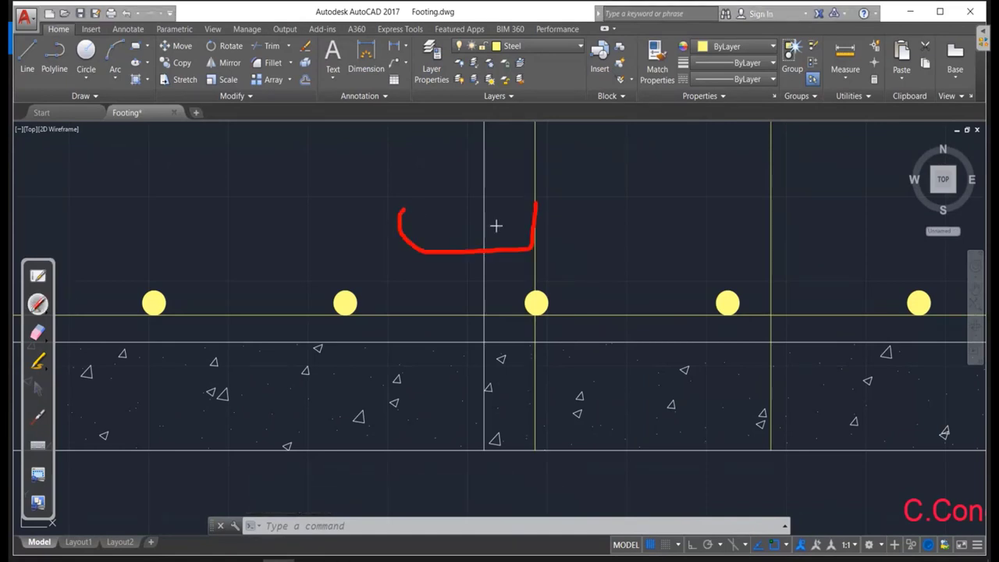
left_click_drag(411, 167, 407, 204)
left_click_drag(409, 187, 508, 189)
mouse_move(429, 148)
left_mouse_down()
mouse_move(428, 170)
mouse_move(459, 168)
left_mouse_up()
mouse_move(476, 156)
left_mouse_down()
mouse_move(482, 135)
mouse_move(497, 175)
left_mouse_up()
left_click_drag(603, 153, 604, 187)
left_click_drag(612, 153, 631, 180)
left_click_drag(641, 148, 660, 178)
mouse_move(660, 144)
left_mouse_down()
mouse_move(642, 182)
mouse_move(714, 159)
mouse_move(725, 145)
left_mouse_up()
mouse_move(634, 202)
left_mouse_down()
mouse_move(674, 222)
mouse_move(702, 207)
left_mouse_up()
mouse_move(699, 195)
left_mouse_down()
mouse_move(703, 223)
mouse_move(721, 200)
left_mouse_up()
left_click_drag(613, 246, 774, 228)
left_click(37, 332)
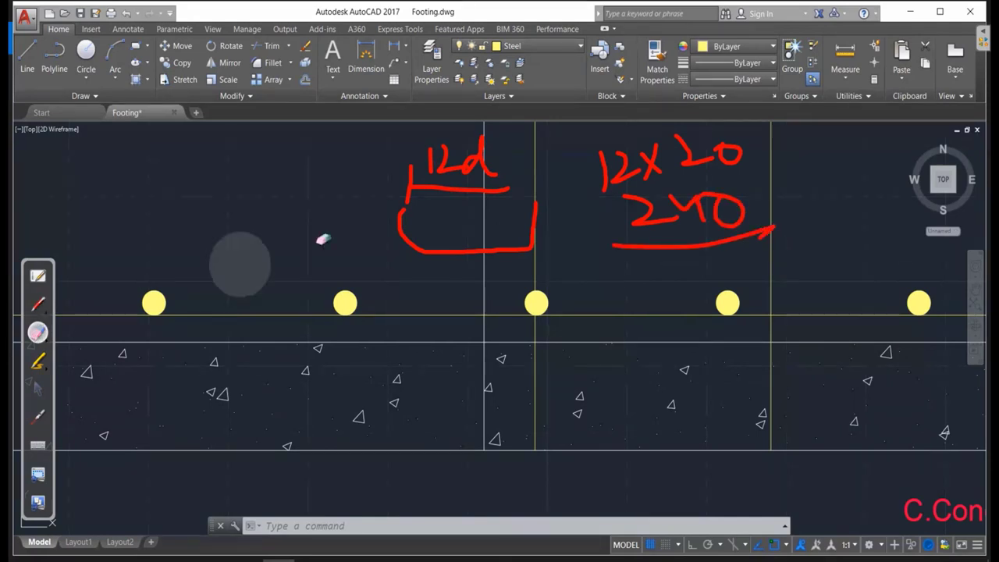
left_click_drag(322, 239, 499, 203)
mouse_move(536, 234)
left_mouse_down()
mouse_move(671, 156)
mouse_move(726, 235)
mouse_move(773, 231)
left_mouse_up()
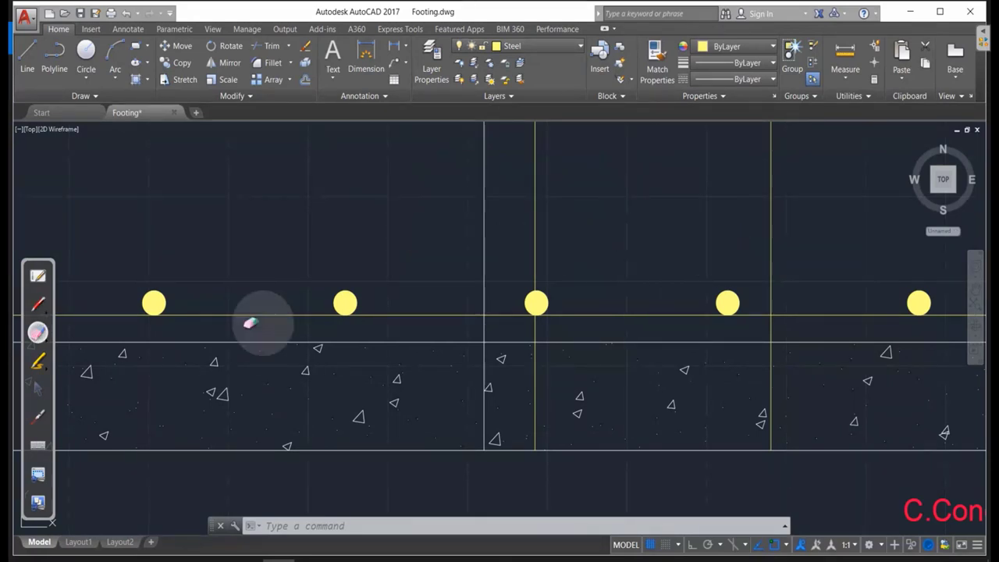
left_click(37, 304)
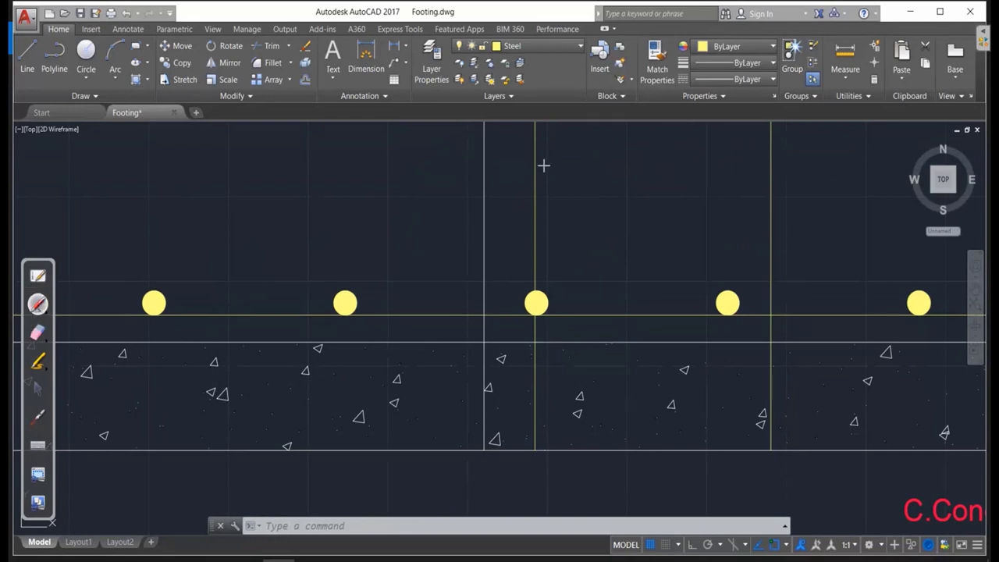
mouse_move(537, 152)
left_mouse_down()
mouse_move(368, 229)
mouse_move(344, 227)
left_mouse_up()
left_click_drag(569, 225, 573, 282)
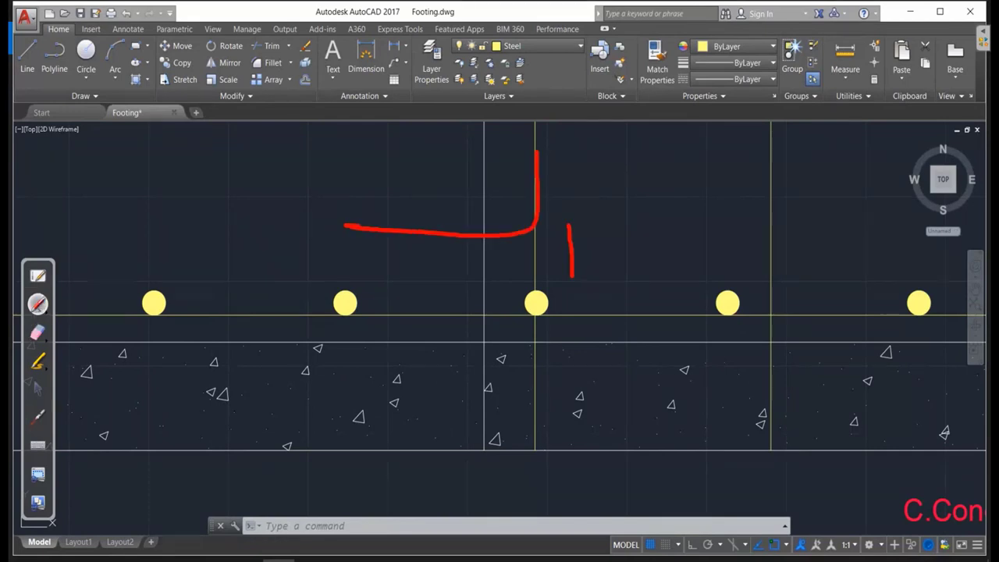
mouse_move(616, 244)
left_mouse_down()
mouse_move(591, 273)
mouse_move(634, 279)
left_mouse_up()
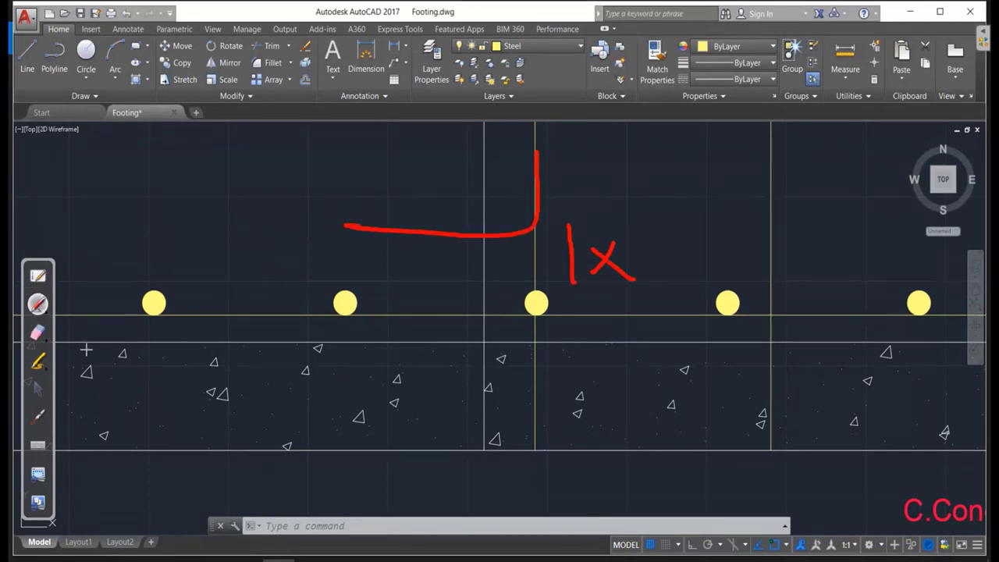
left_click(37, 332)
left_click_drag(374, 228, 672, 288)
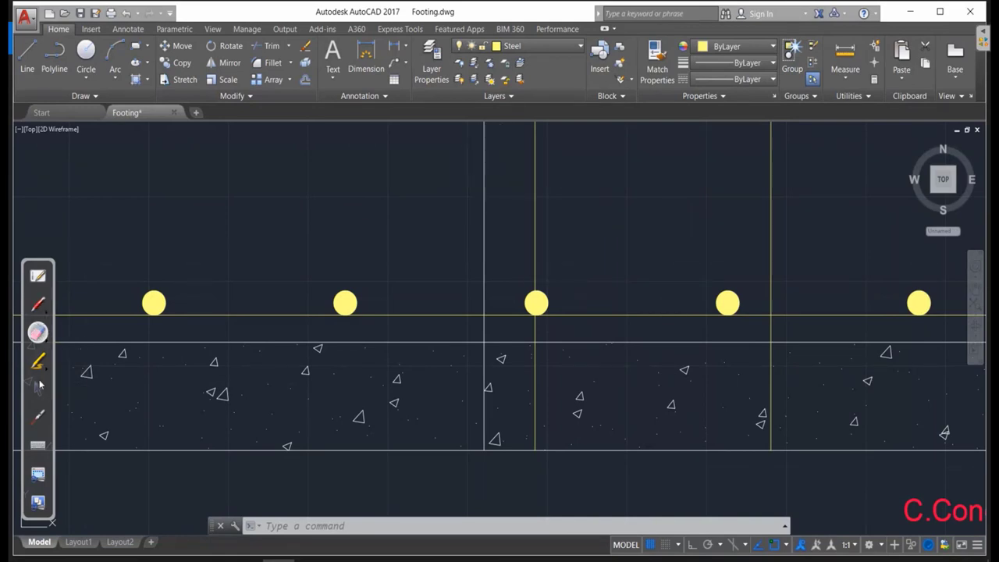
left_click(38, 388)
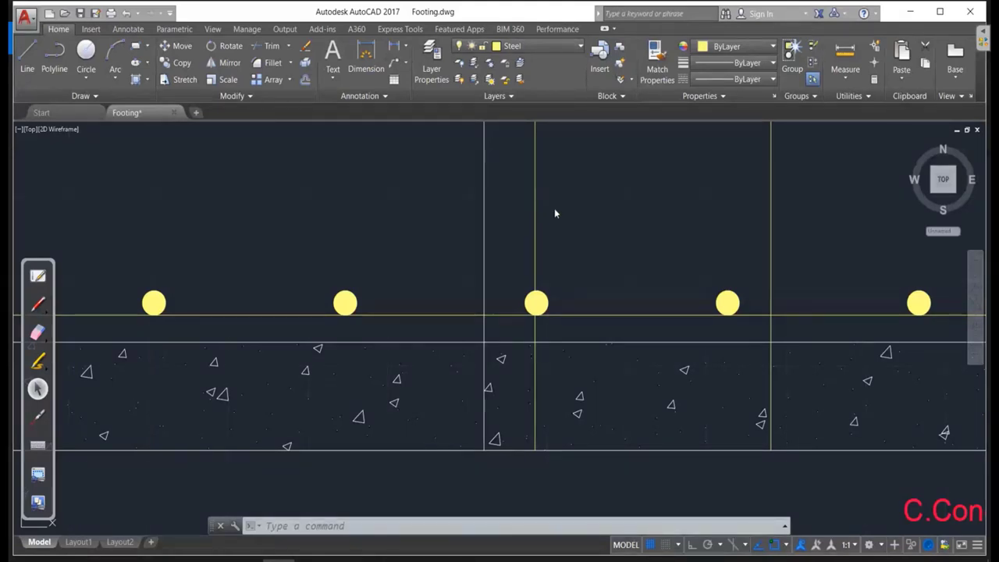
Turn on the grid and draw a 240-long leg from the left column bar's bottom.
key("F7")
type("l")
key("Return")
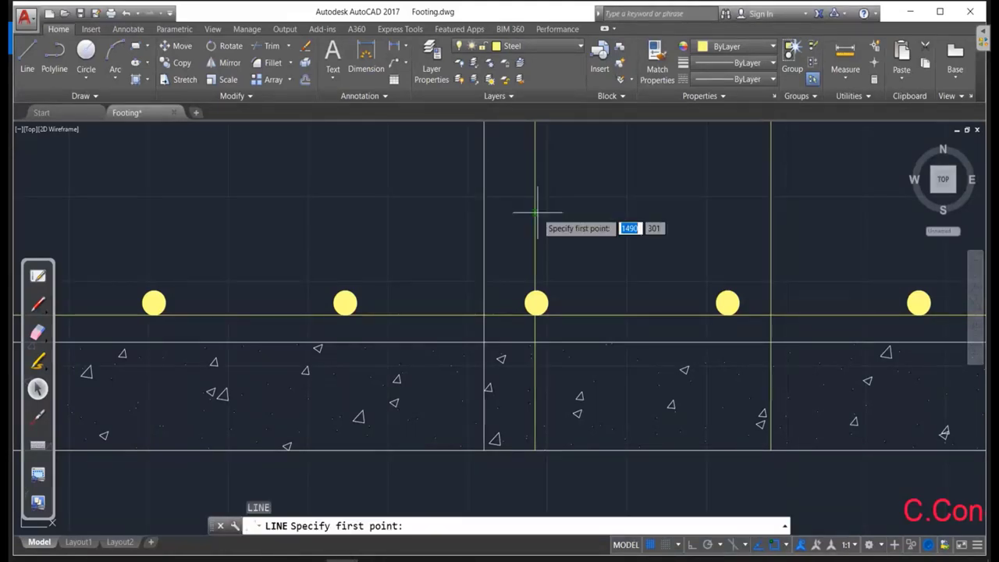
left_click(536, 214)
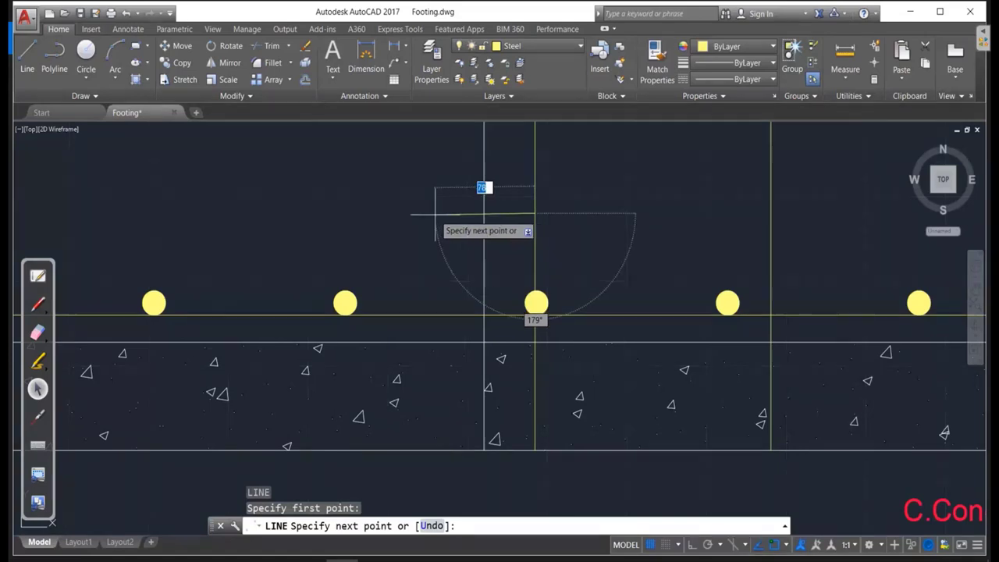
type("240")
key("Return")
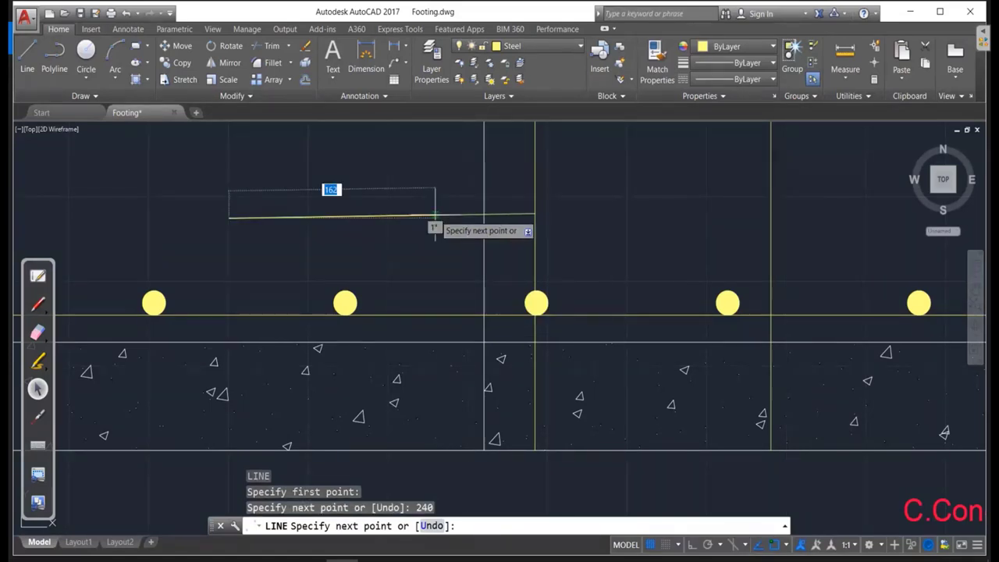
key("Return")
key("Return")
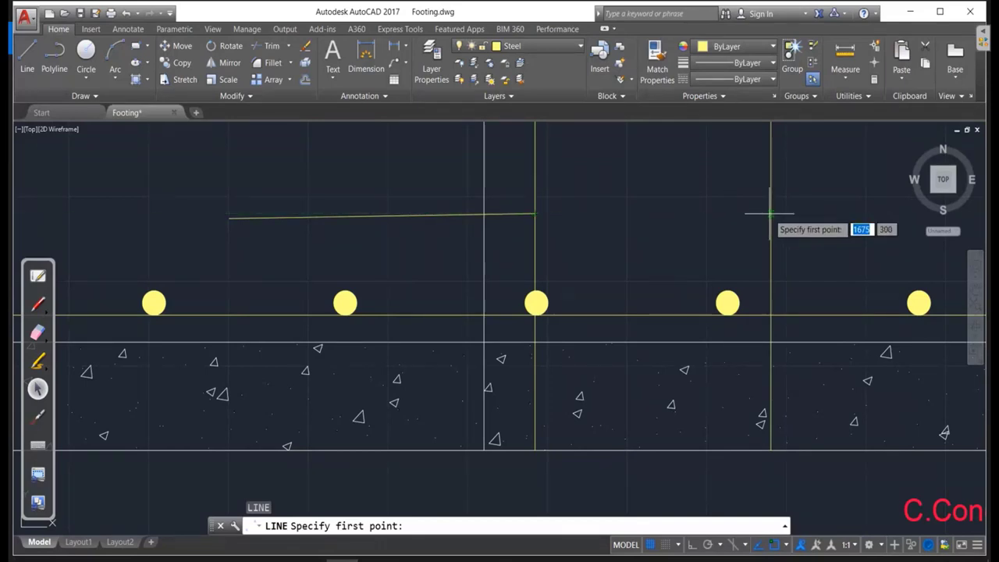
Draw a 240-long leg from the right column bar's bottom.
left_click(771, 214)
type("240")
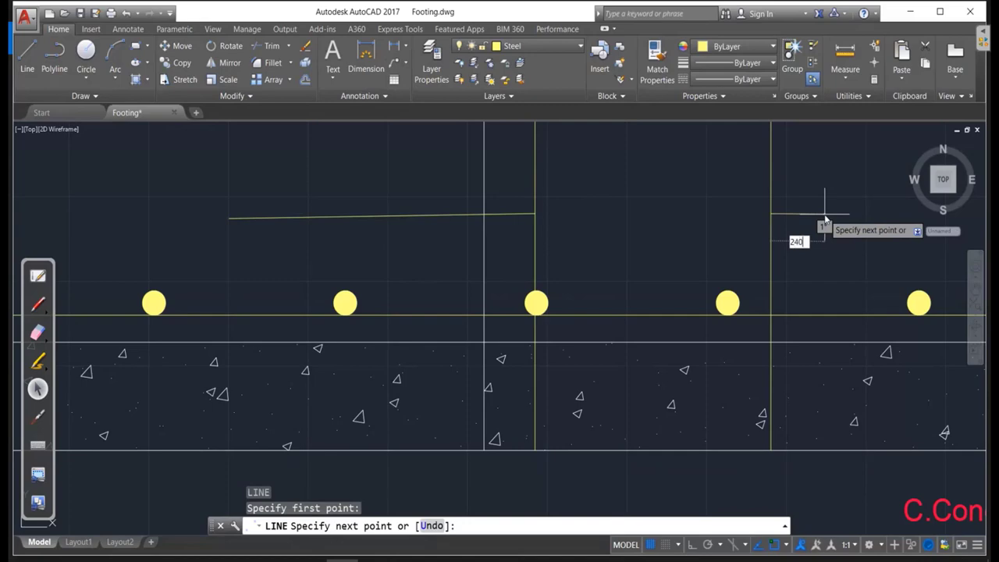
key("Return")
key("Return")
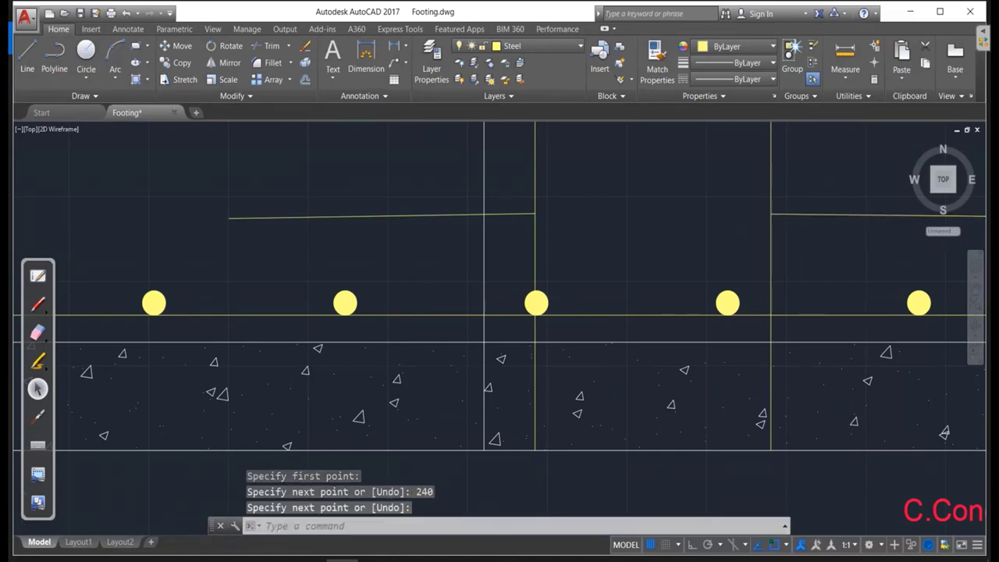
scroll(669, 245, "down", 3)
scroll(619, 245, "down", 2)
mouse_move(618, 245)
middle_mouse_down()
mouse_move(572, 295)
mouse_move(578, 388)
middle_mouse_up()
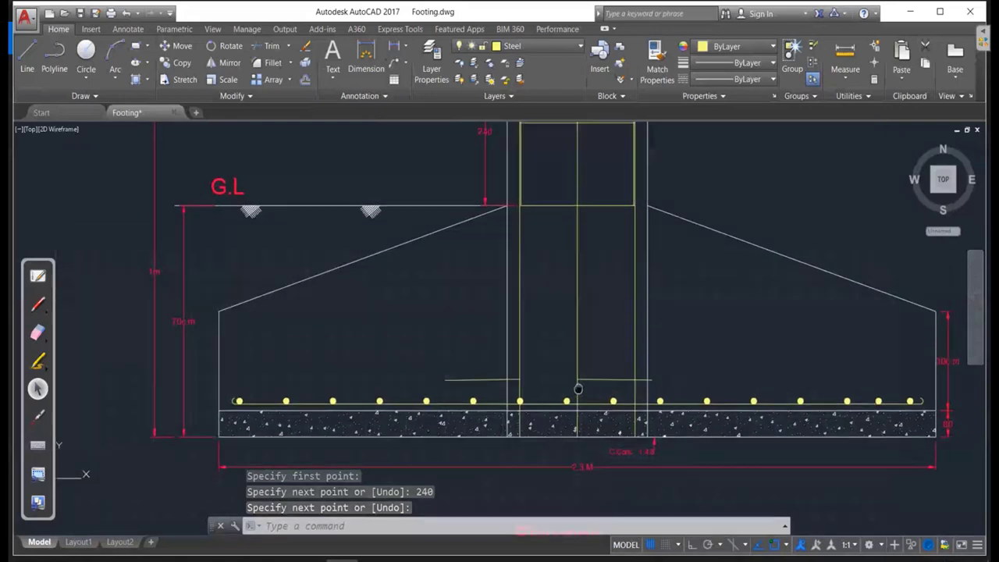
scroll(608, 384, "up", 6)
Erase the crooked short leg at the right column bar.
key("Escape")
scroll(631, 404, "down", 2)
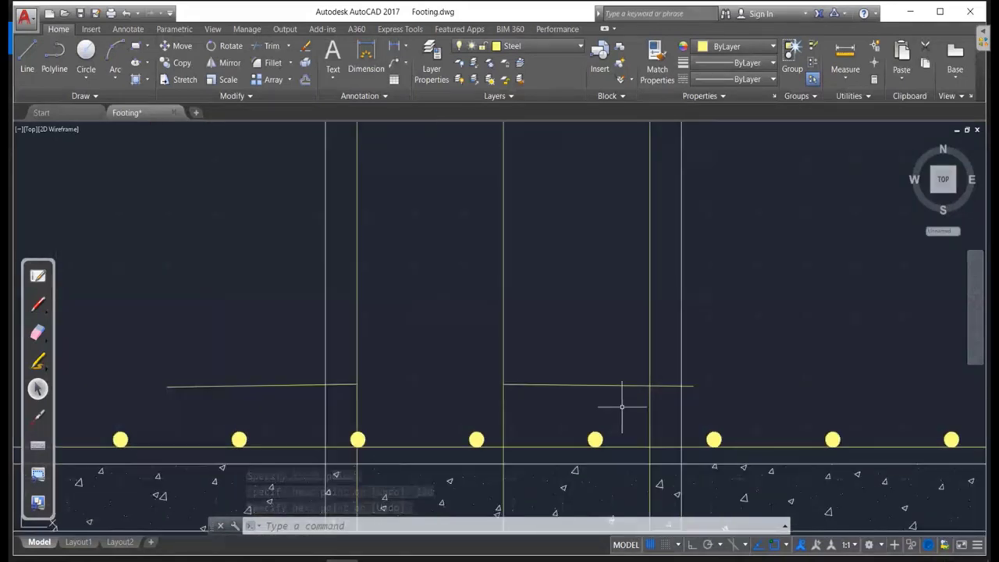
type("e")
key("Return")
left_click(625, 406)
left_click(600, 370)
key("Return")
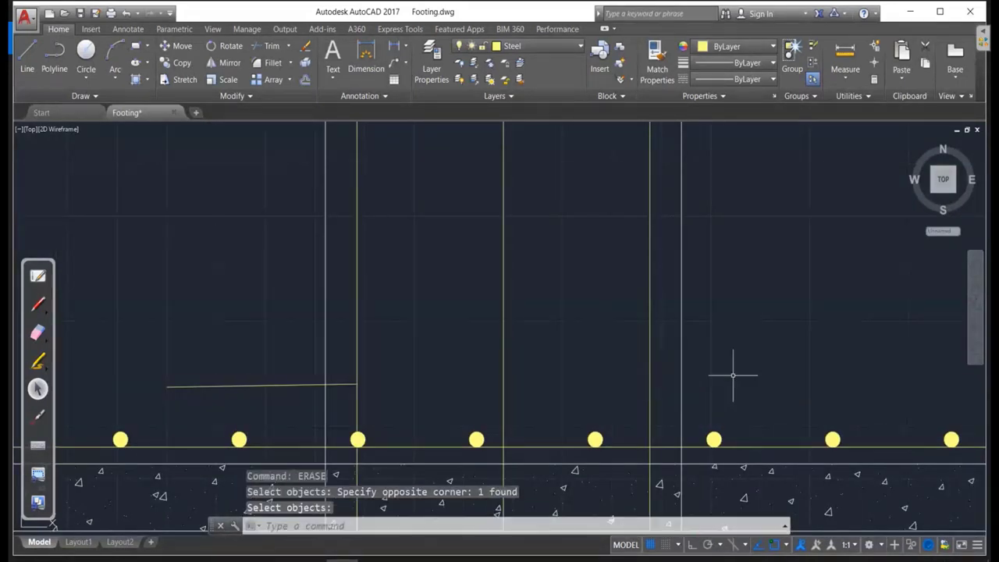
Redraw the right column bar's leg 240 long at angle 0.
type("l")
key("Return")
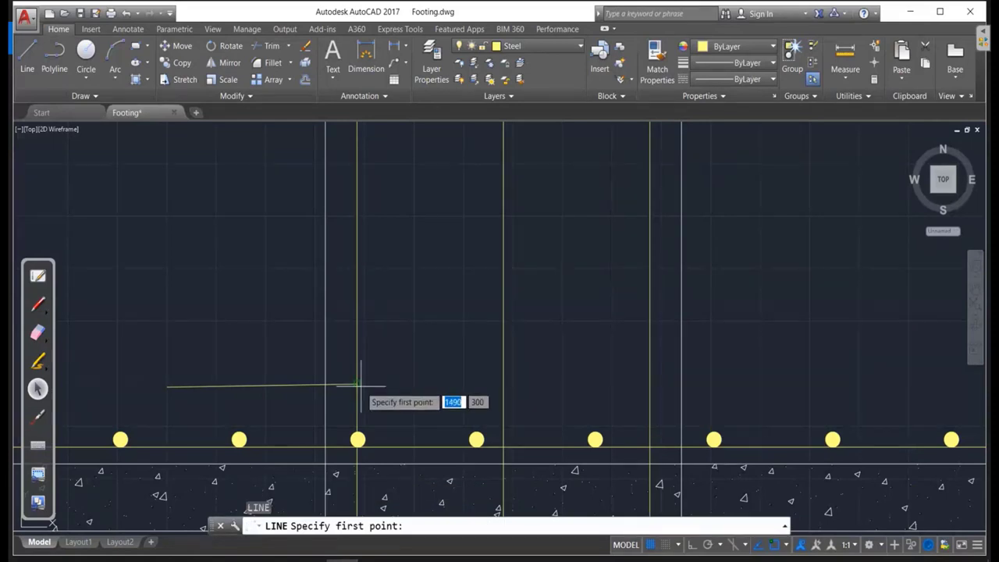
left_click(649, 386)
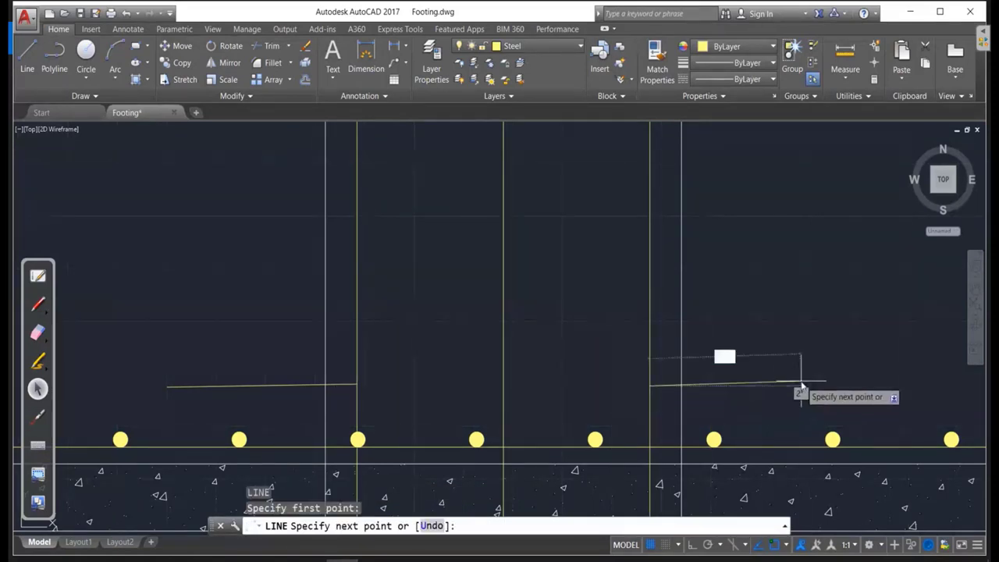
type("240")
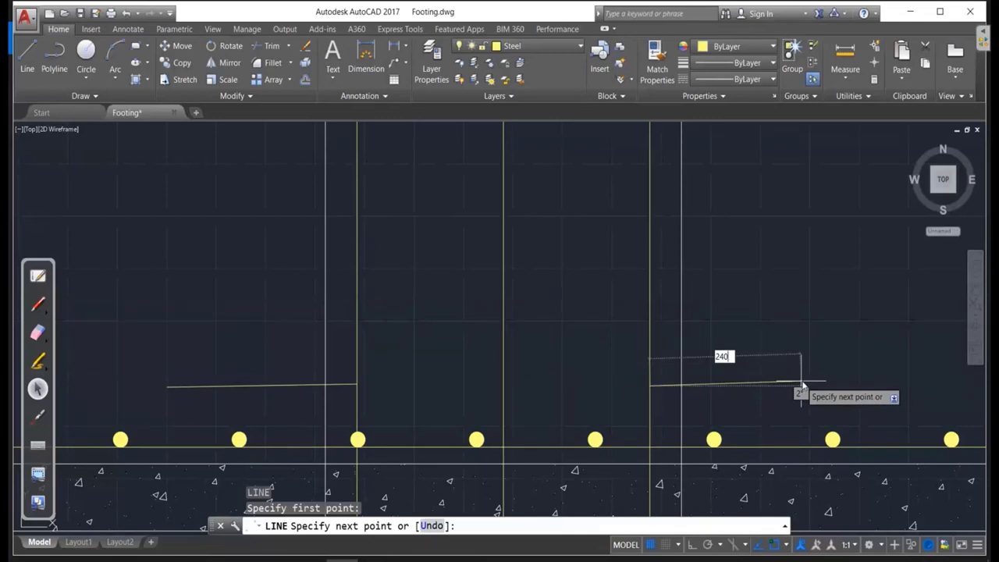
key("Tab")
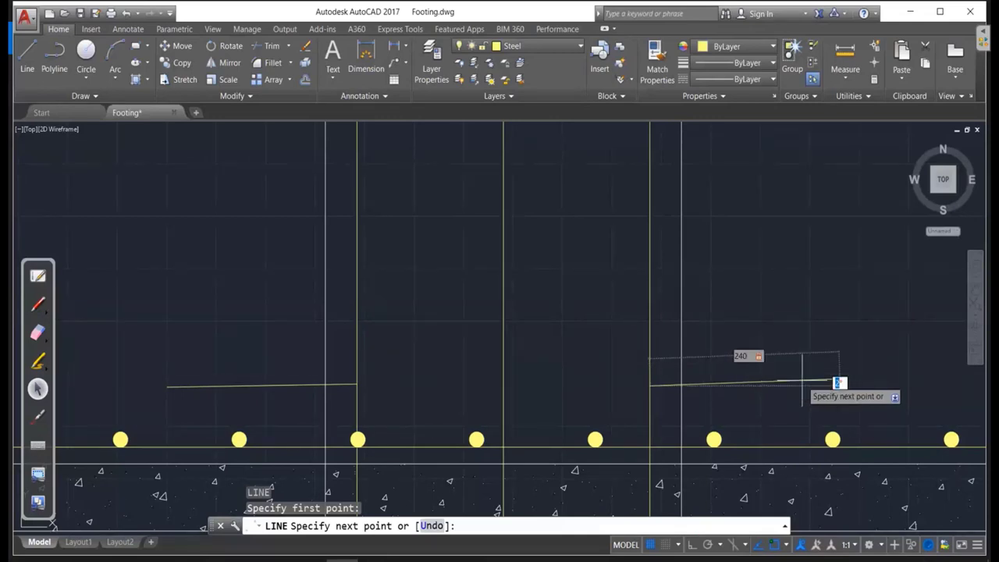
type("0")
key("Return")
key("Return")
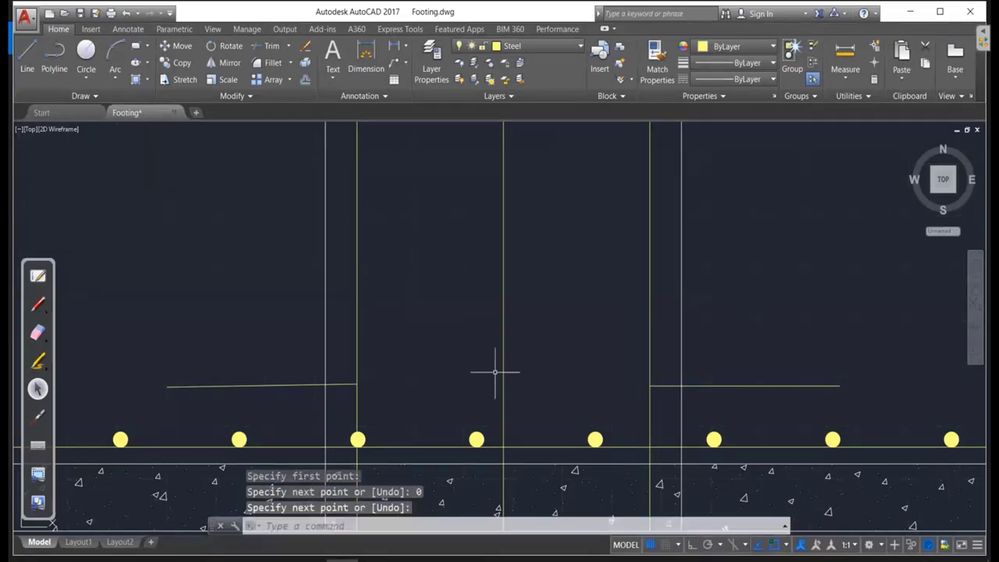
Trim the column bar segments below both horizontal legs.
mouse_move(495, 372)
middle_mouse_down()
mouse_move(706, 311)
mouse_move(718, 294)
middle_mouse_up()
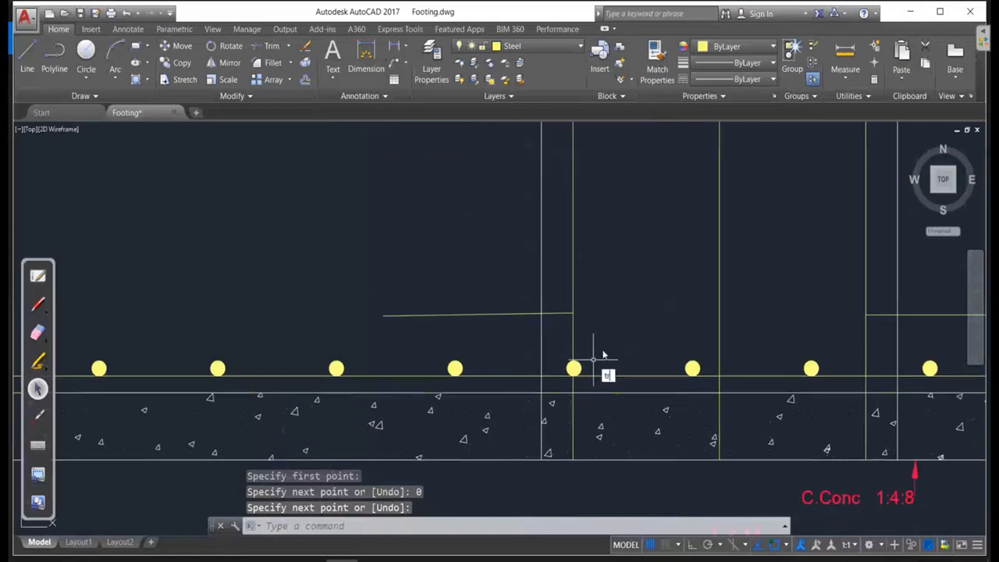
key("Return")
key("Return")
left_click_drag(574, 351, 758, 358)
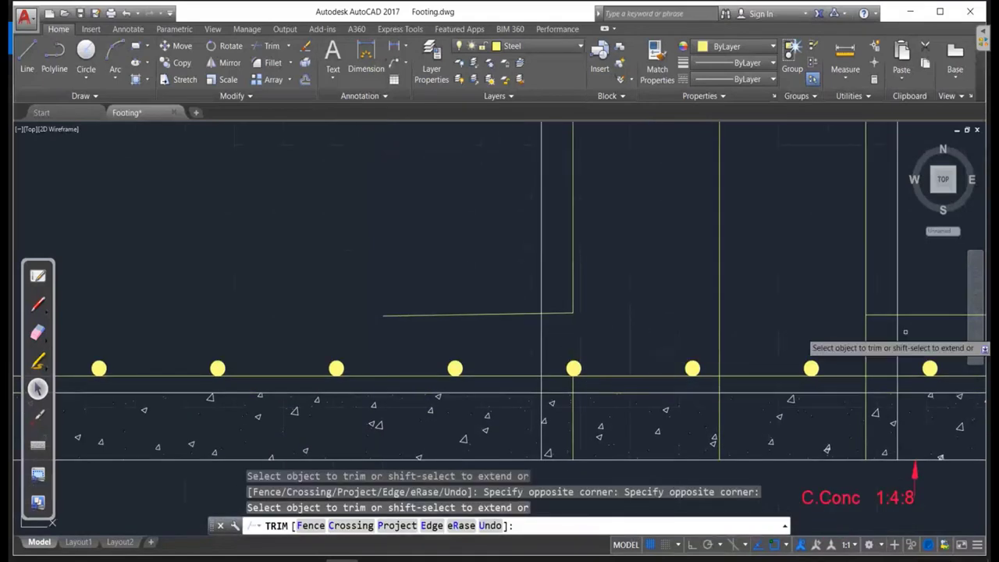
left_click(863, 335)
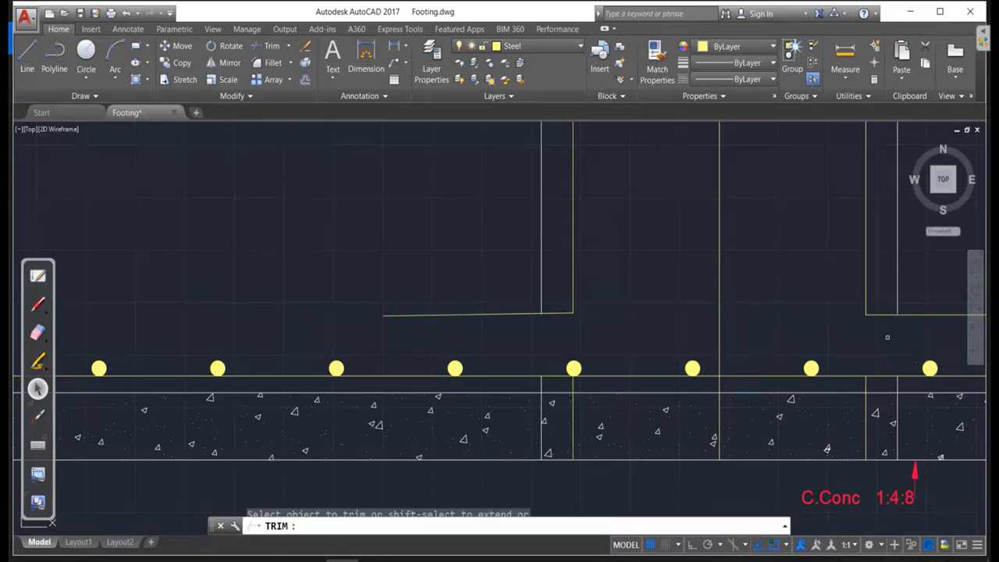
left_click(887, 337)
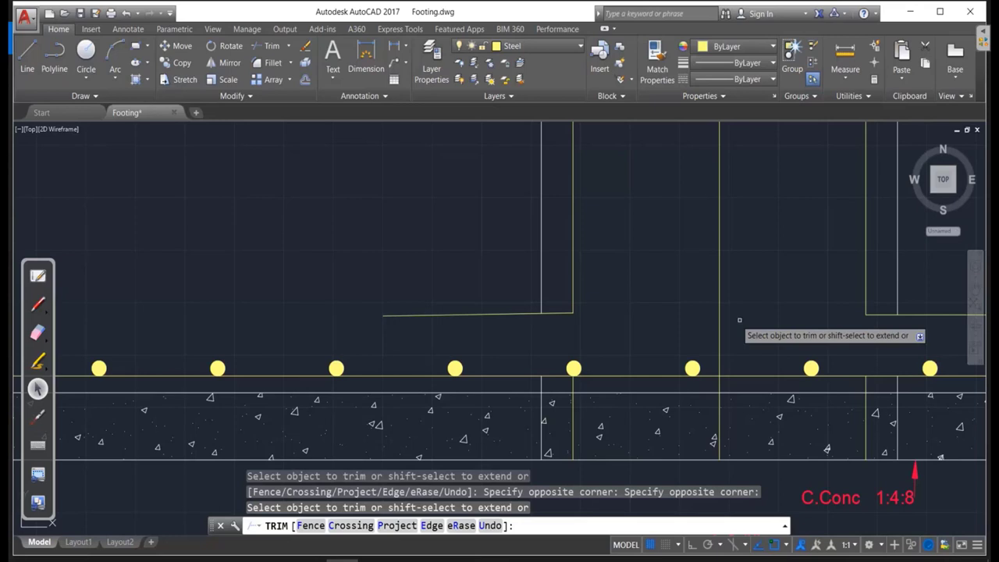
Delete the stray vertical line in the blinding concrete and pan to the footing's left end.
key("Escape")
key("Escape")
left_click(720, 406)
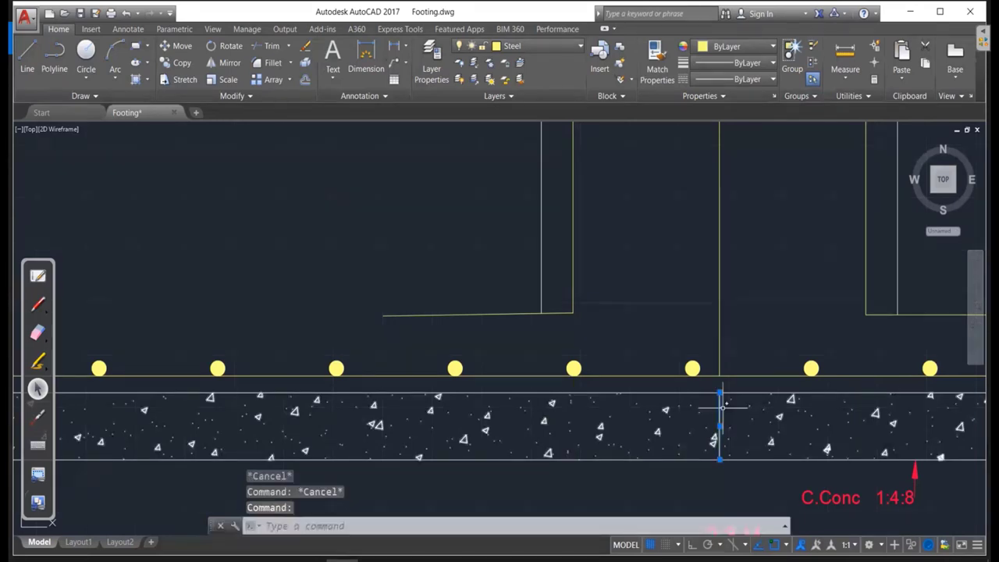
key("Delete")
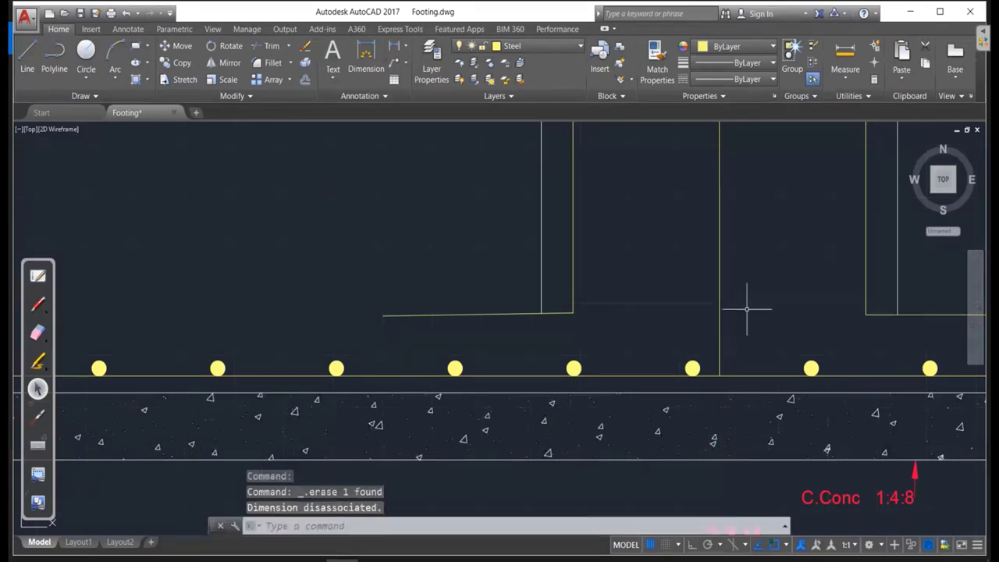
scroll(747, 309, "down", 2)
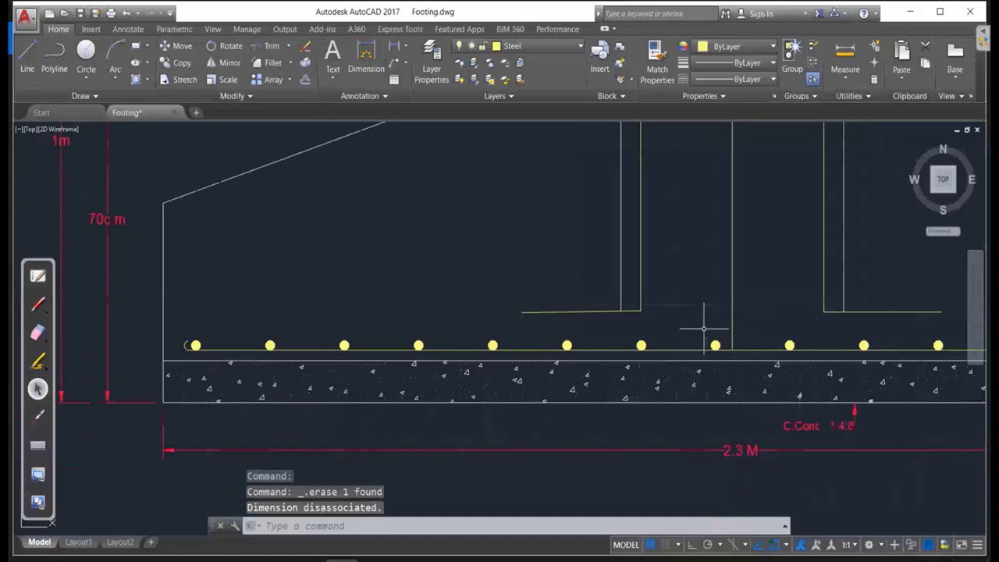
middle_click_drag(707, 337, 747, 333)
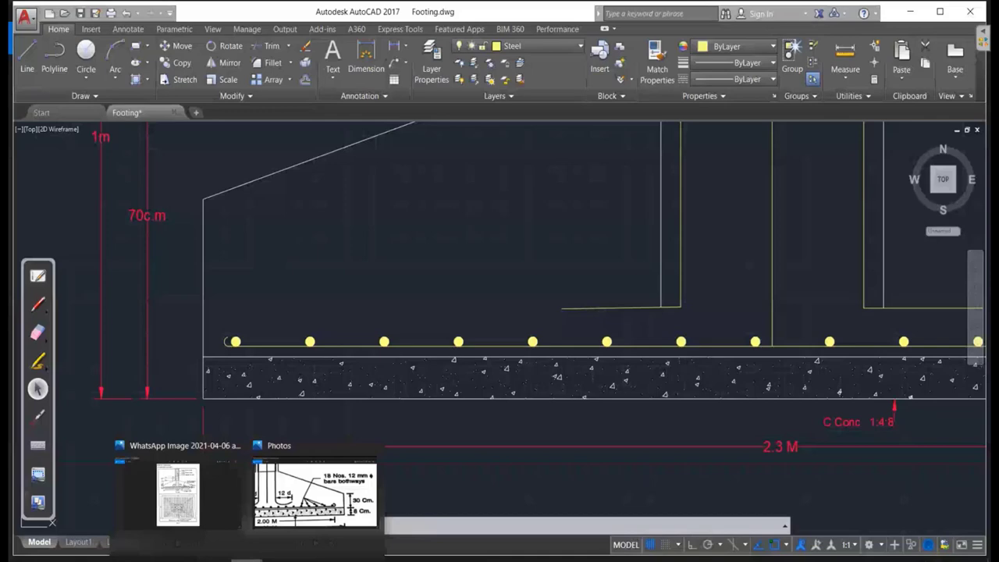
Check the Photos footing image for the 30 cm and 8 cm depths, then return to AutoCAD.
left_click(315, 495)
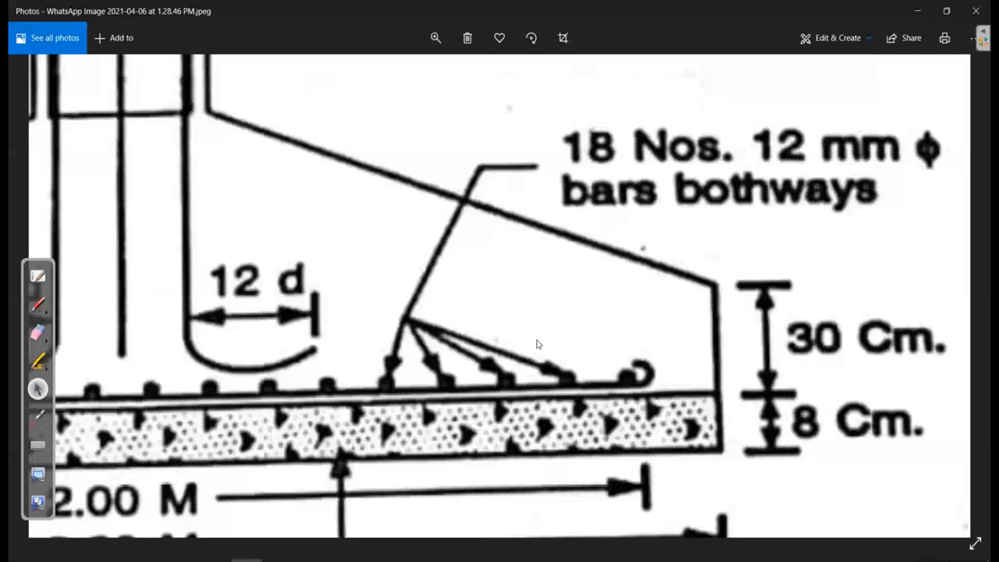
key("alt+Tab")
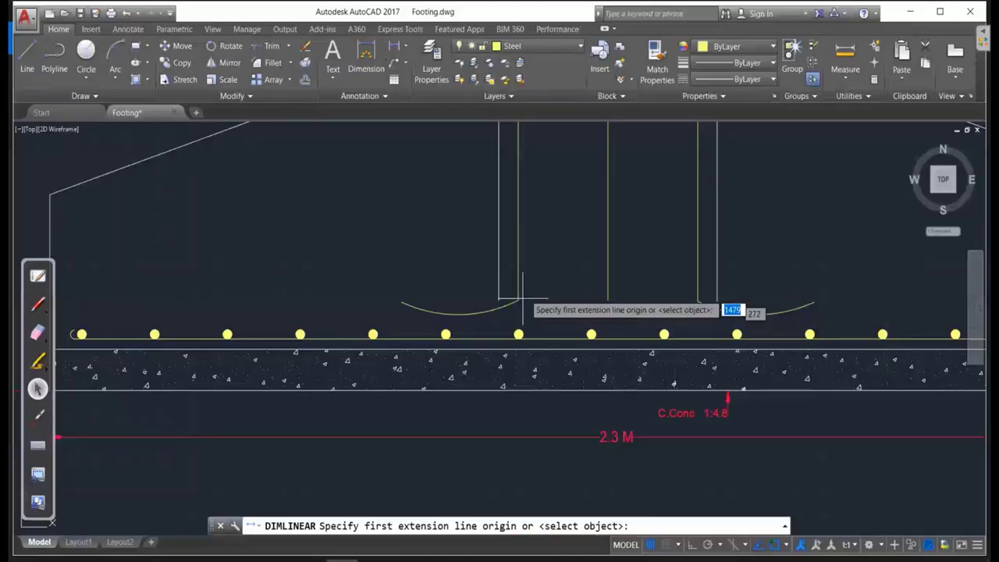
Add a 240 linear dimension across the left column bar's bent leg, placed above it.
left_click(517, 299)
left_click(401, 303)
left_click(466, 289)
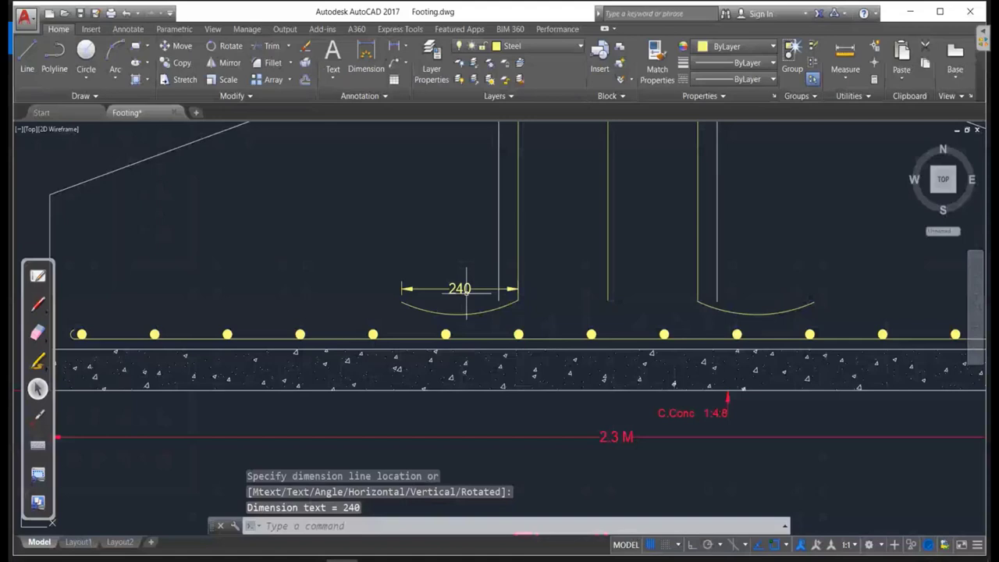
Edit that dimension's text so it reads 12d instead of 240.
double_click(466, 290)
type("12")
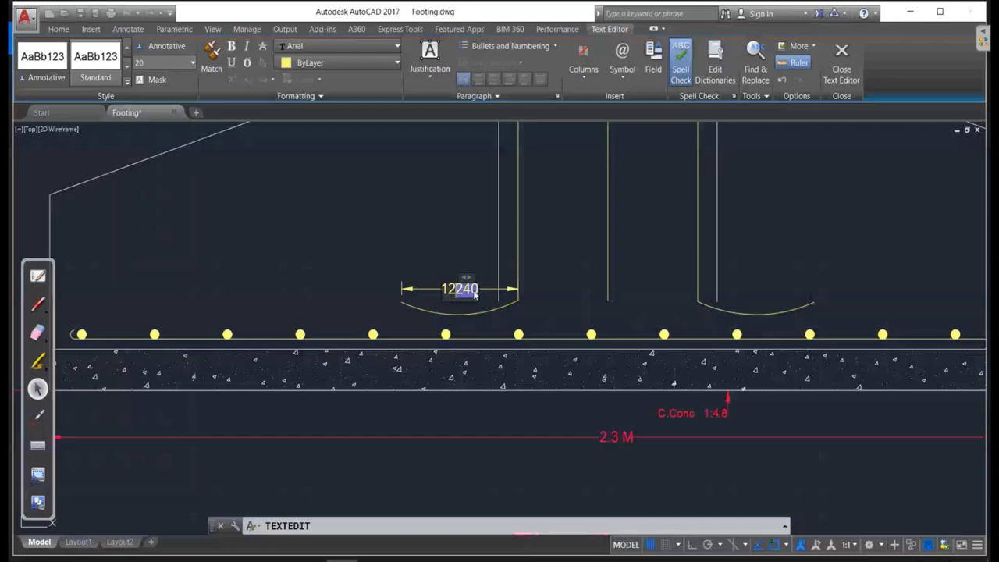
type("d")
left_click(701, 299)
type("dli")
key("Return")
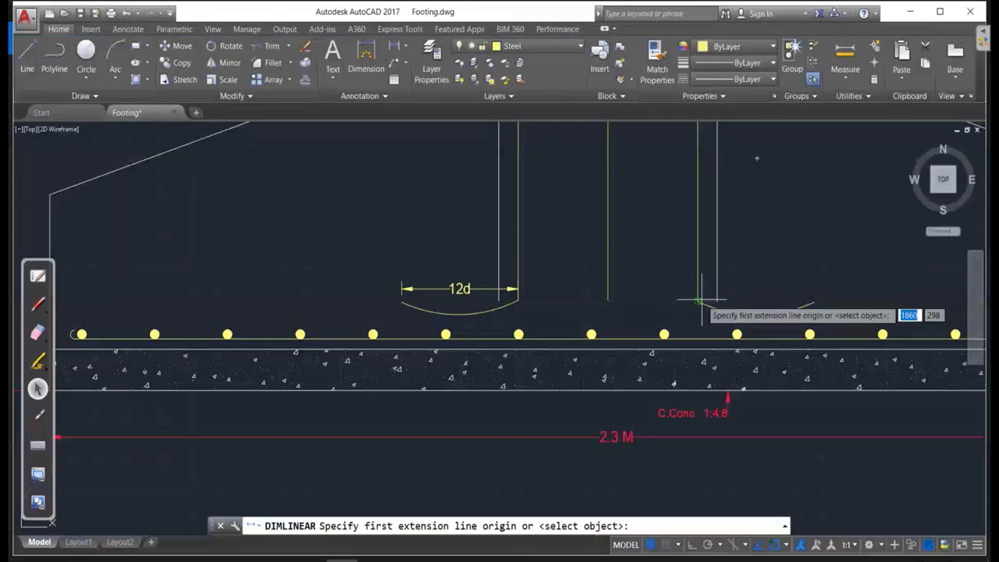